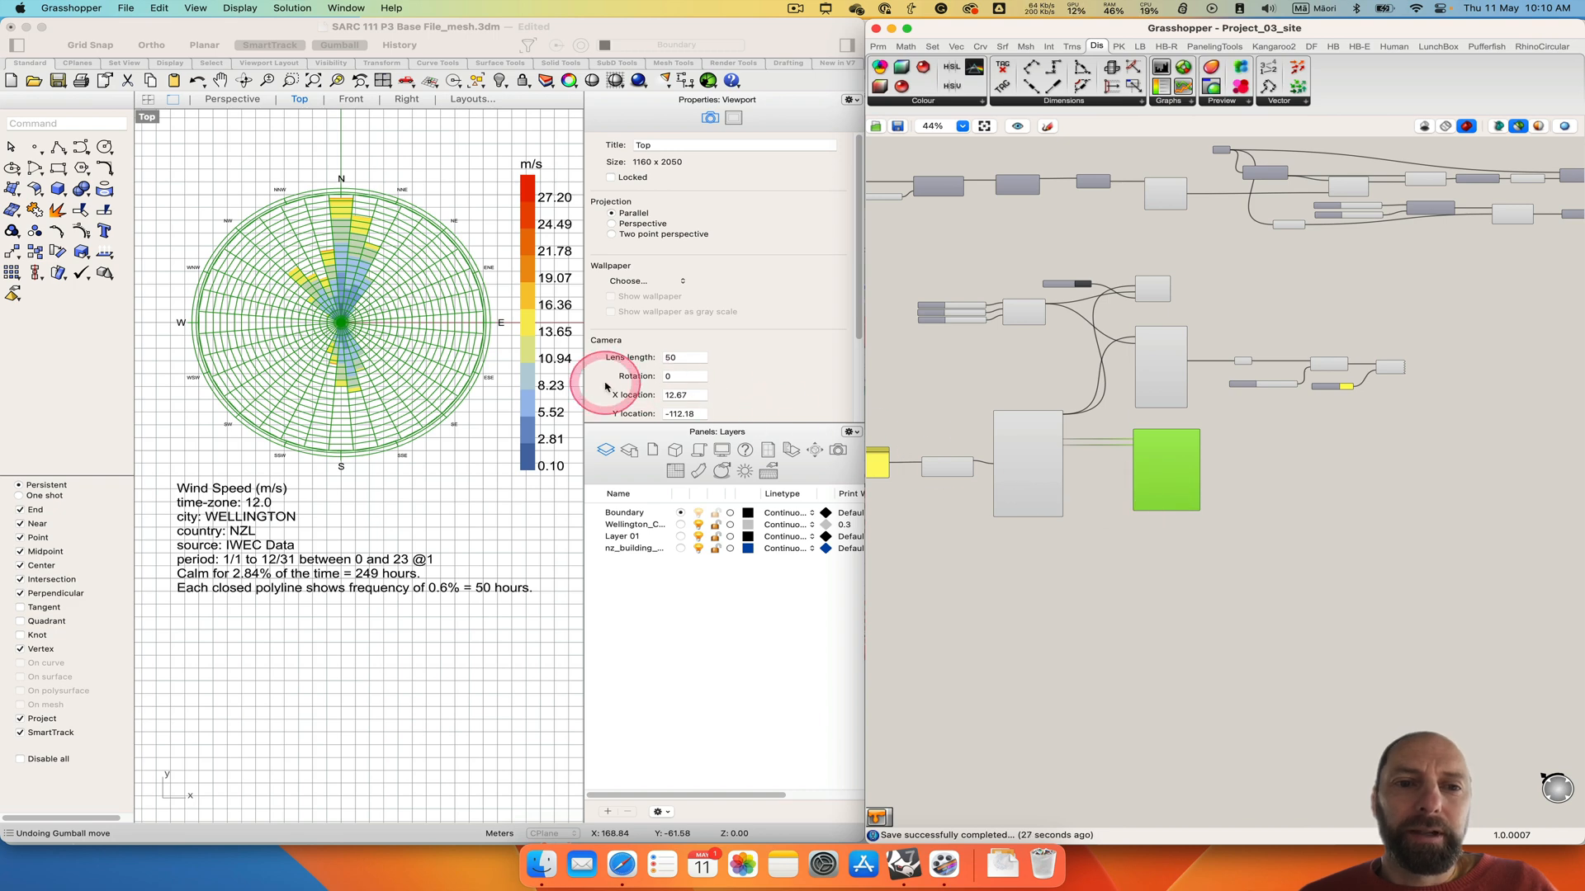
Preview the existing sun path component's output and examine its placement relative to the site buildings in the Top viewport.
click(1164, 390)
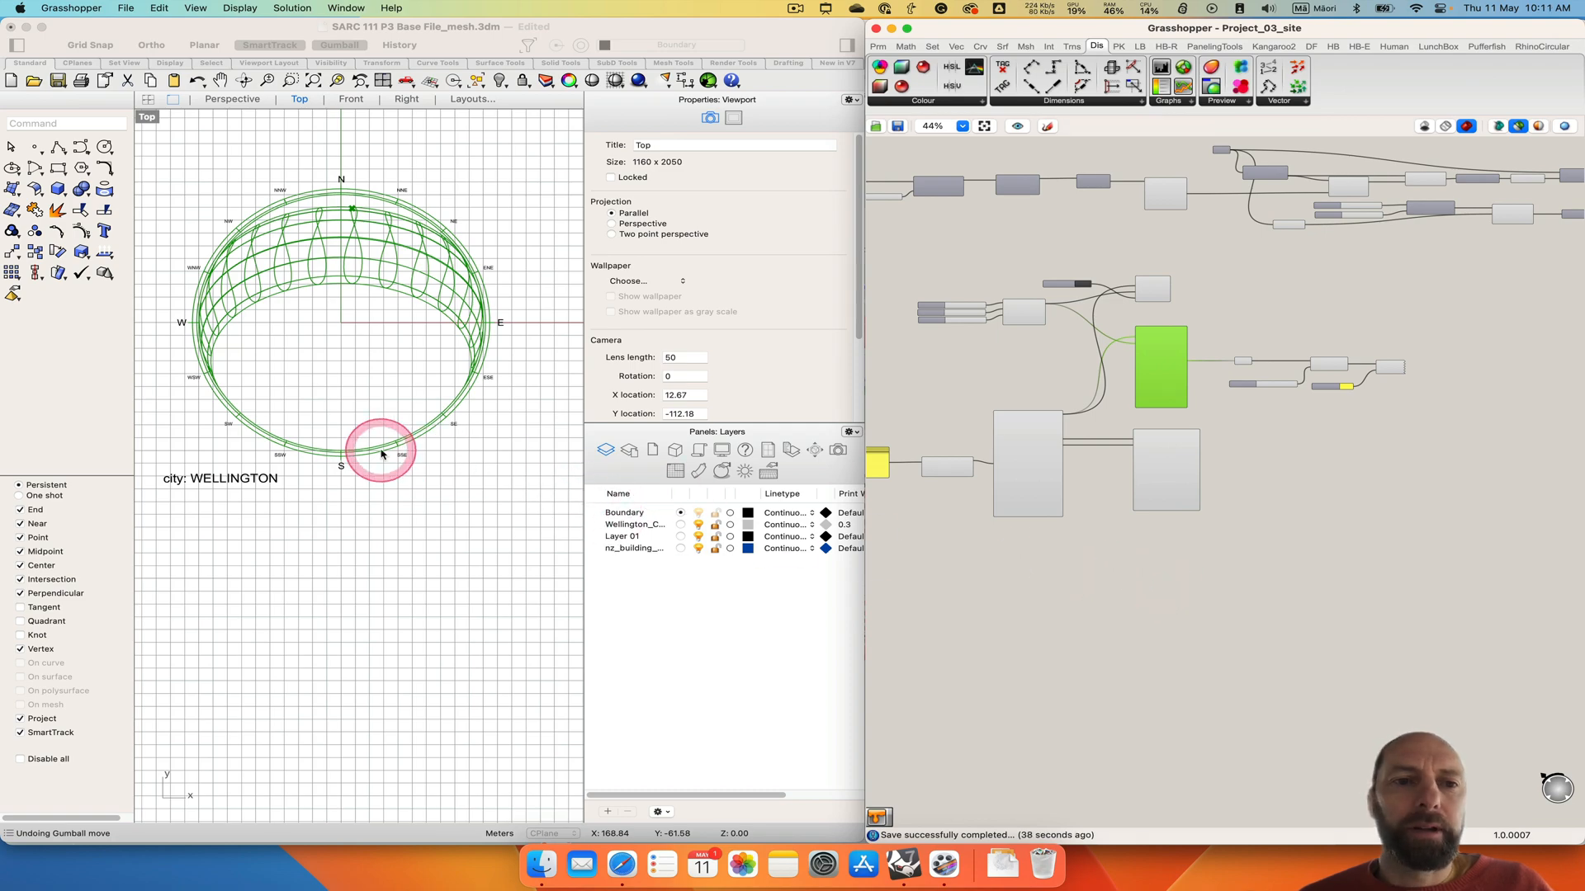
scroll(382, 453, down, 5)
scroll(312, 378, down, 3)
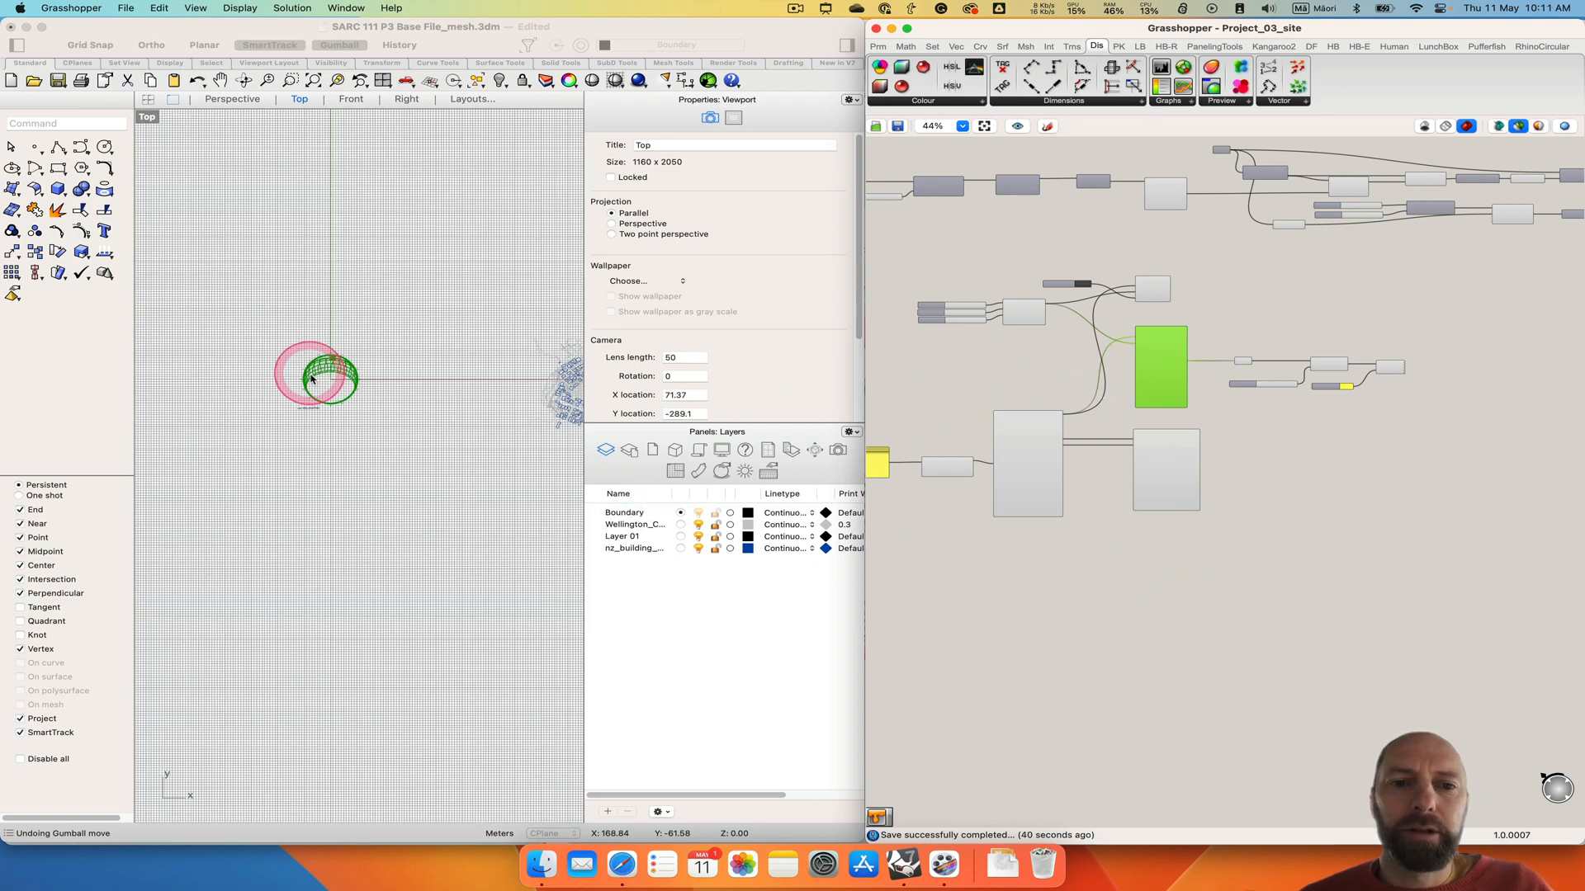
scroll(312, 379, down, 2)
scroll(461, 412, up, 5)
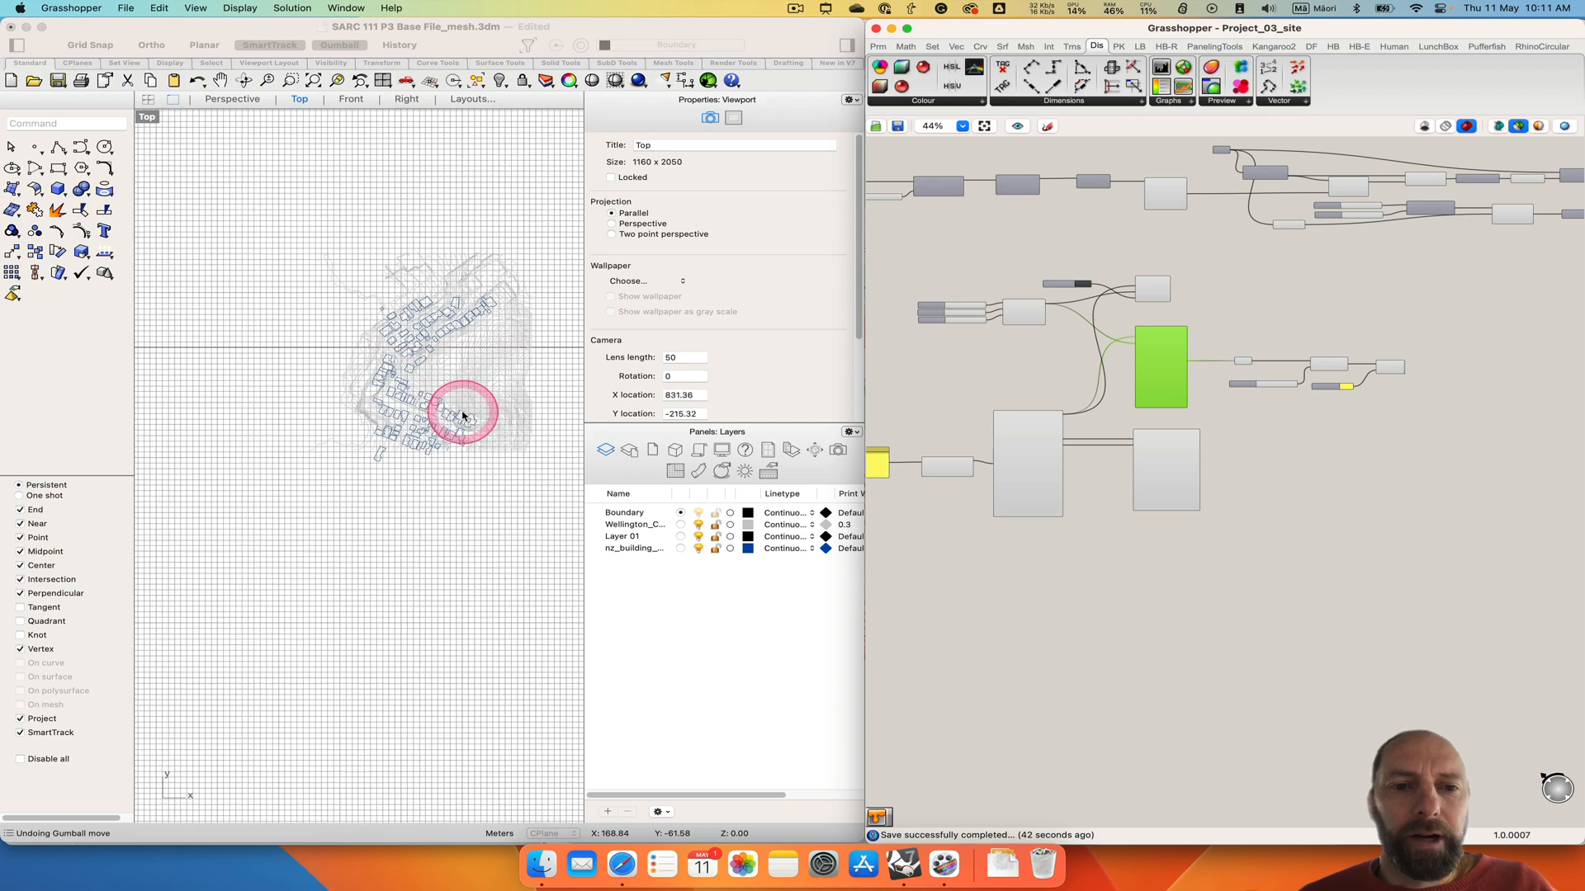
scroll(463, 416, up, 2)
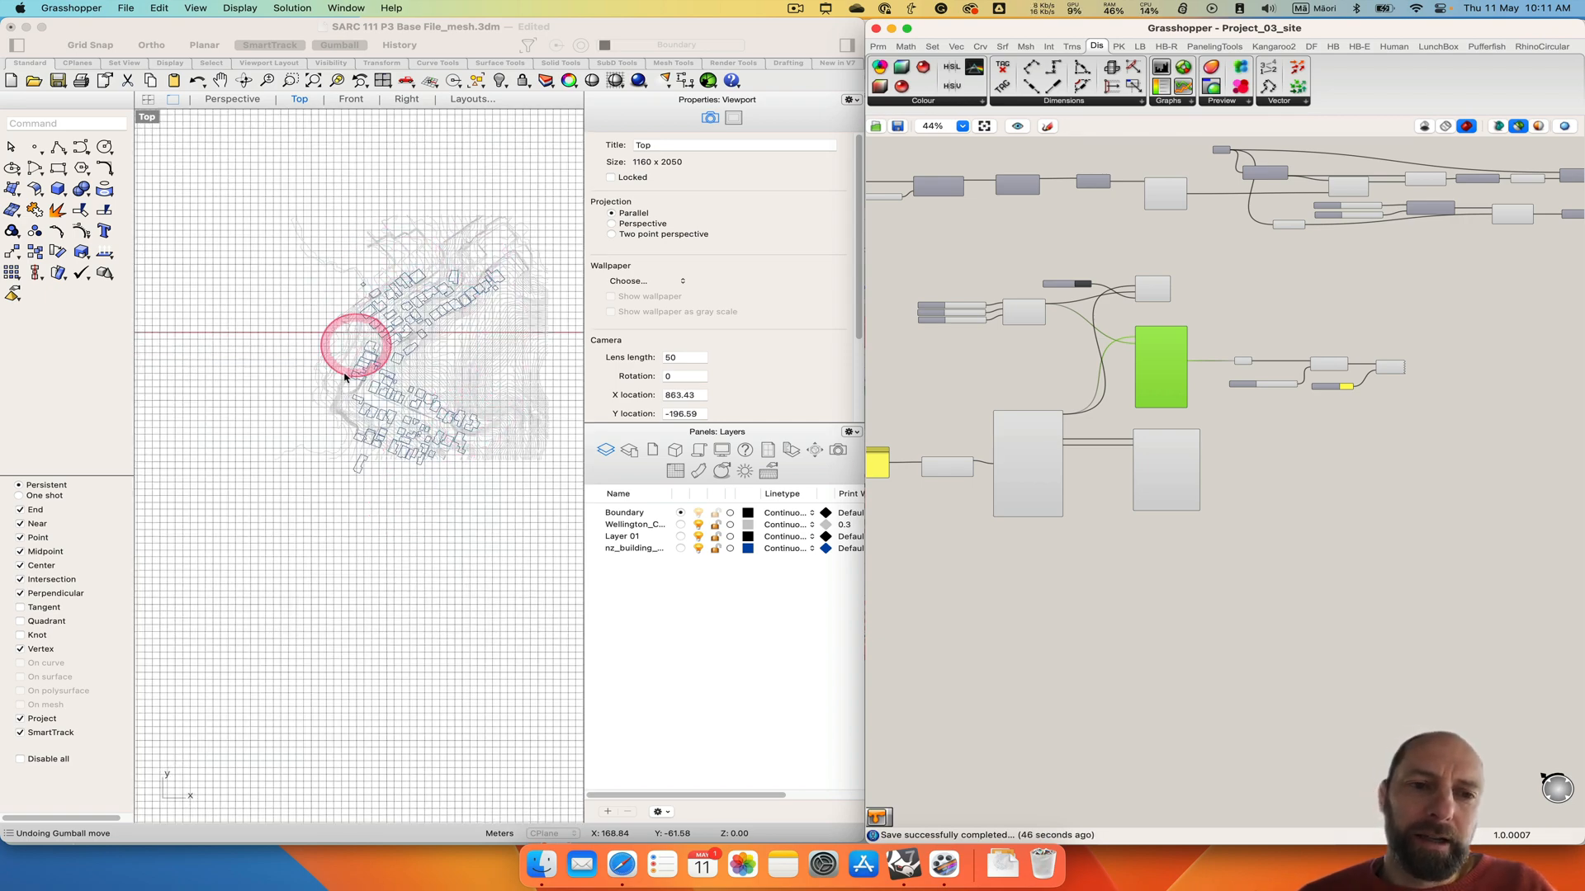
scroll(446, 402, up, 2)
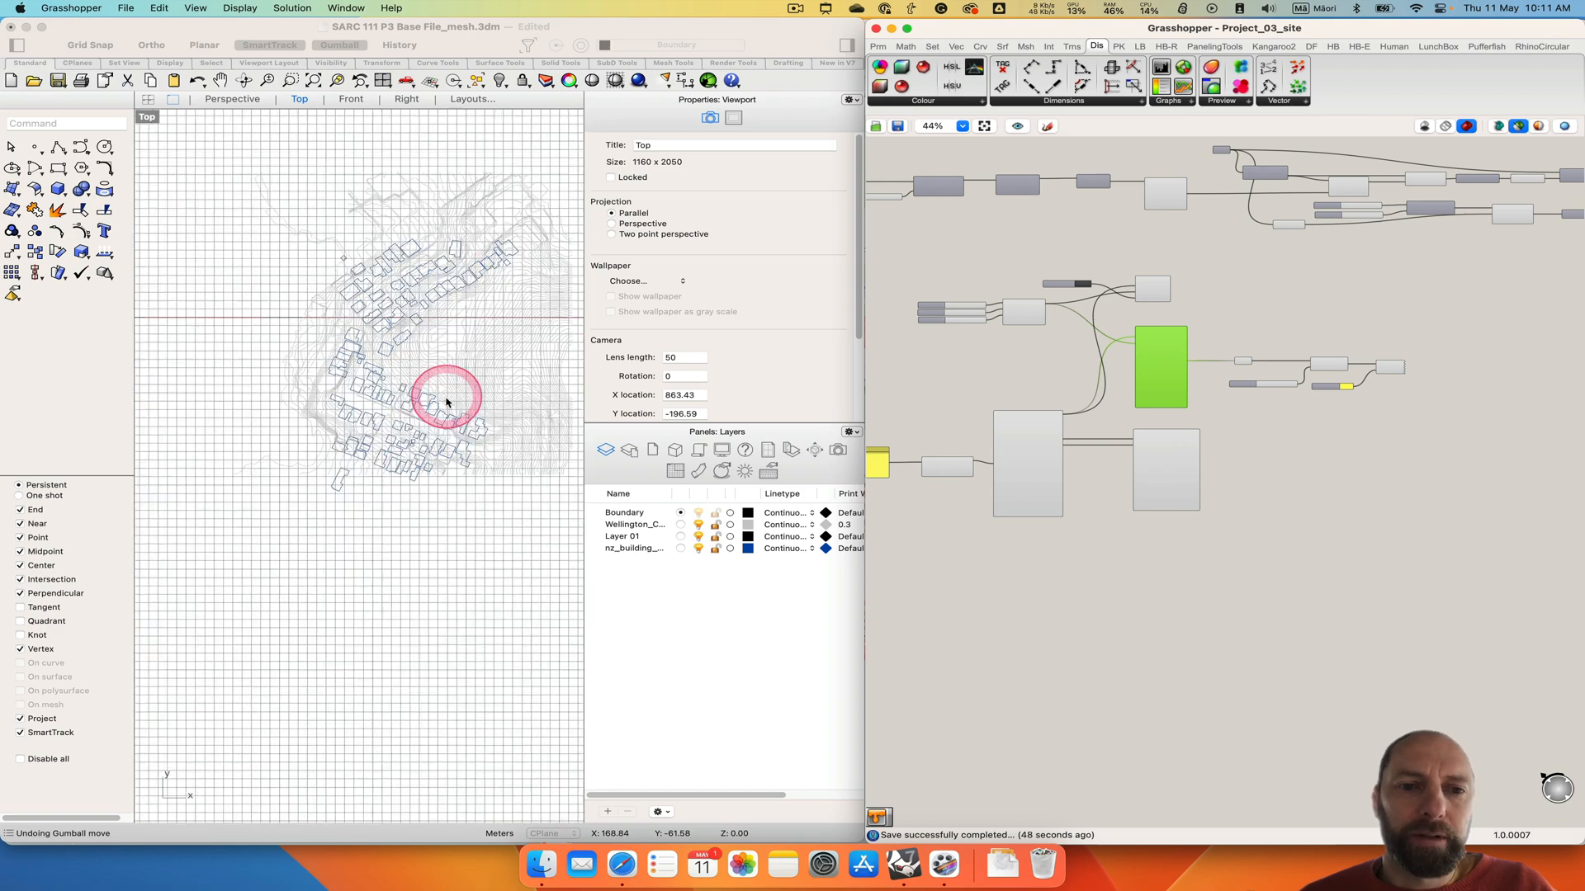
scroll(447, 402, up, 2)
scroll(444, 402, down, 8)
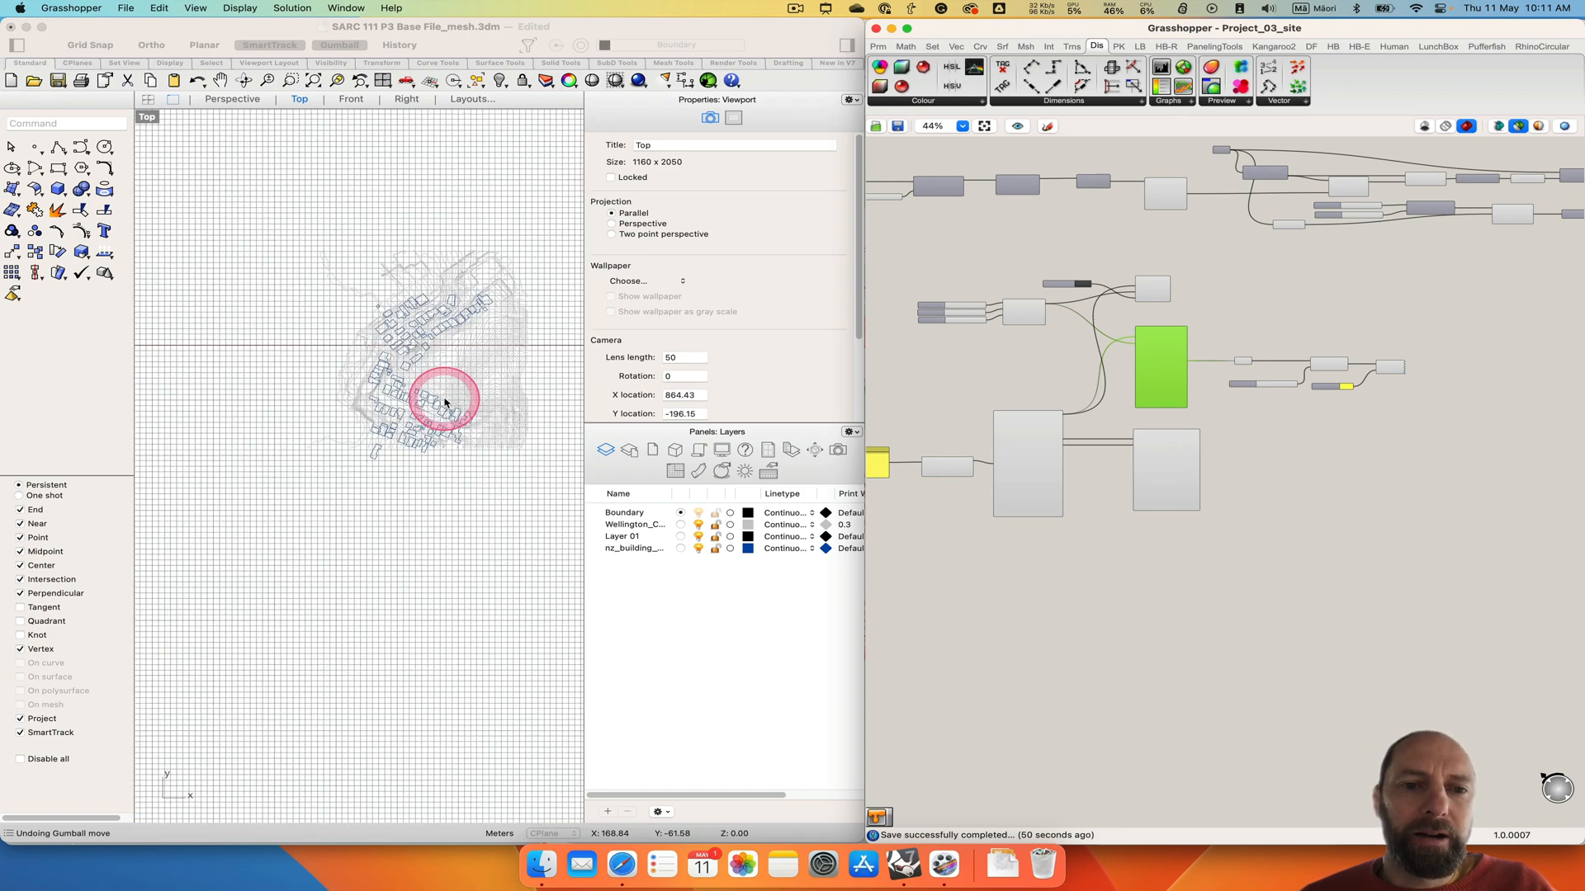
scroll(223, 400, up, 8)
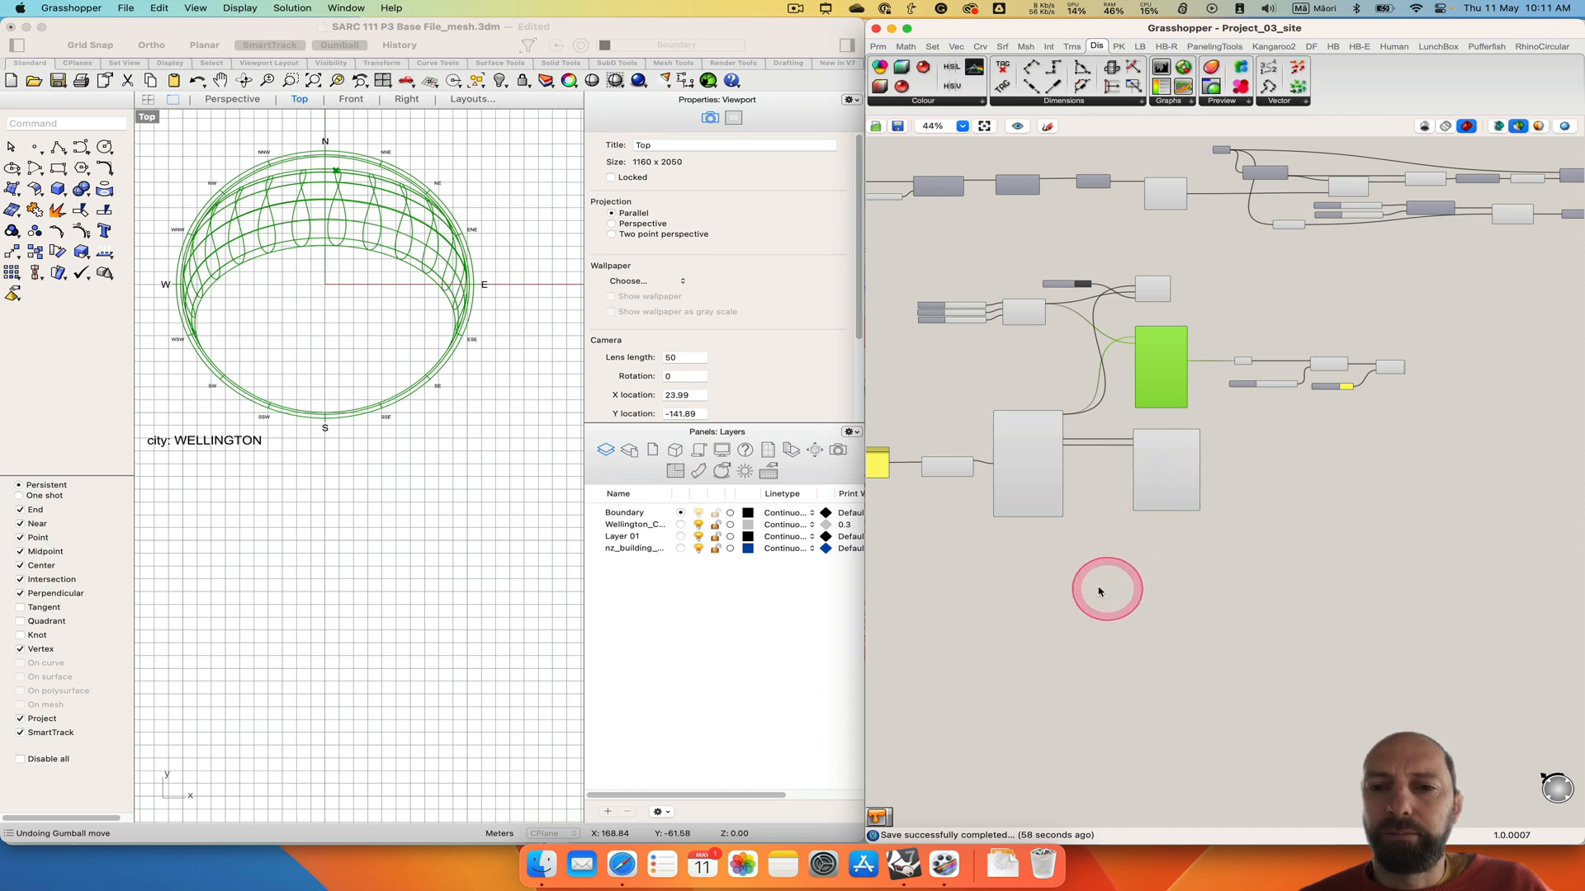
Deselect the sun path component and show the Ladybug components with an empty canvas area below the existing weather chain.
right_drag(1085, 597, 1178, 551)
click(1150, 548)
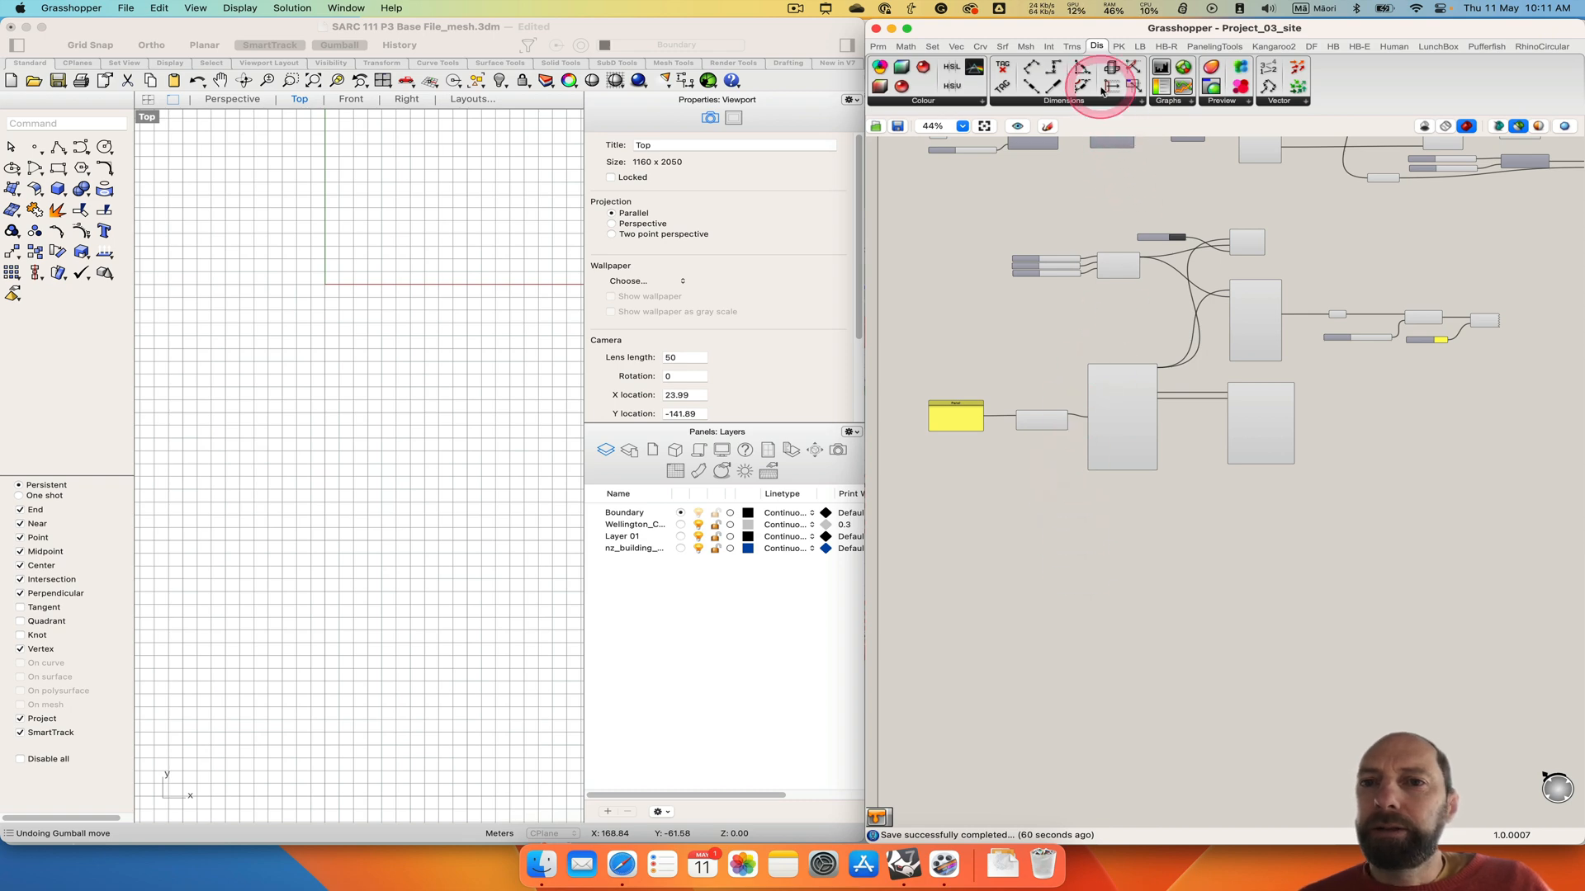
click(1139, 48)
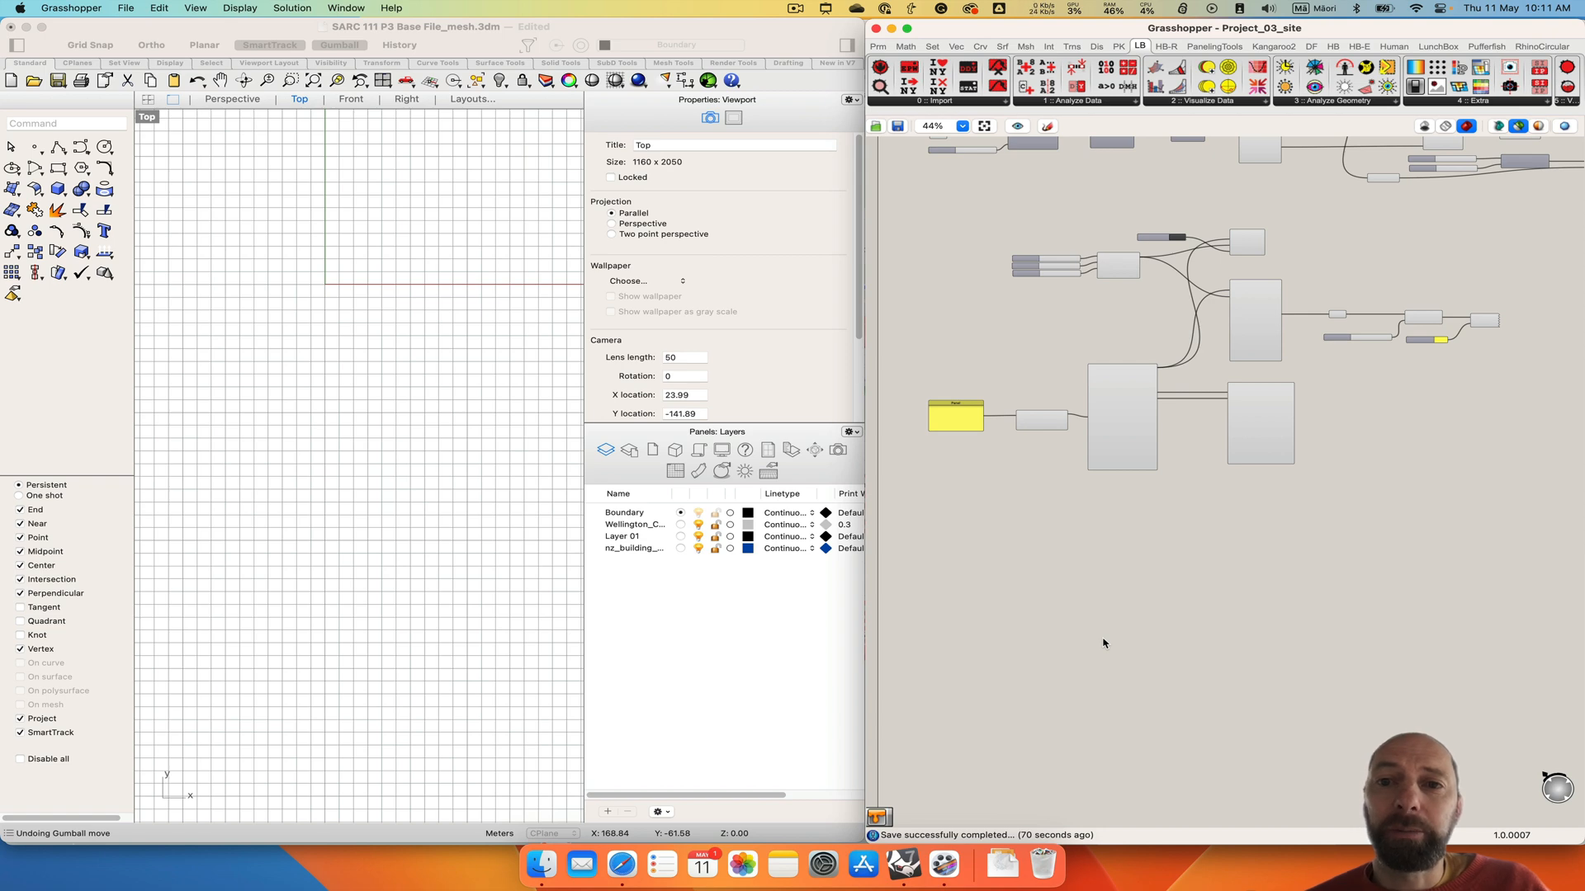
right_drag(1122, 627, 1136, 550)
scroll(1030, 545, up, 3)
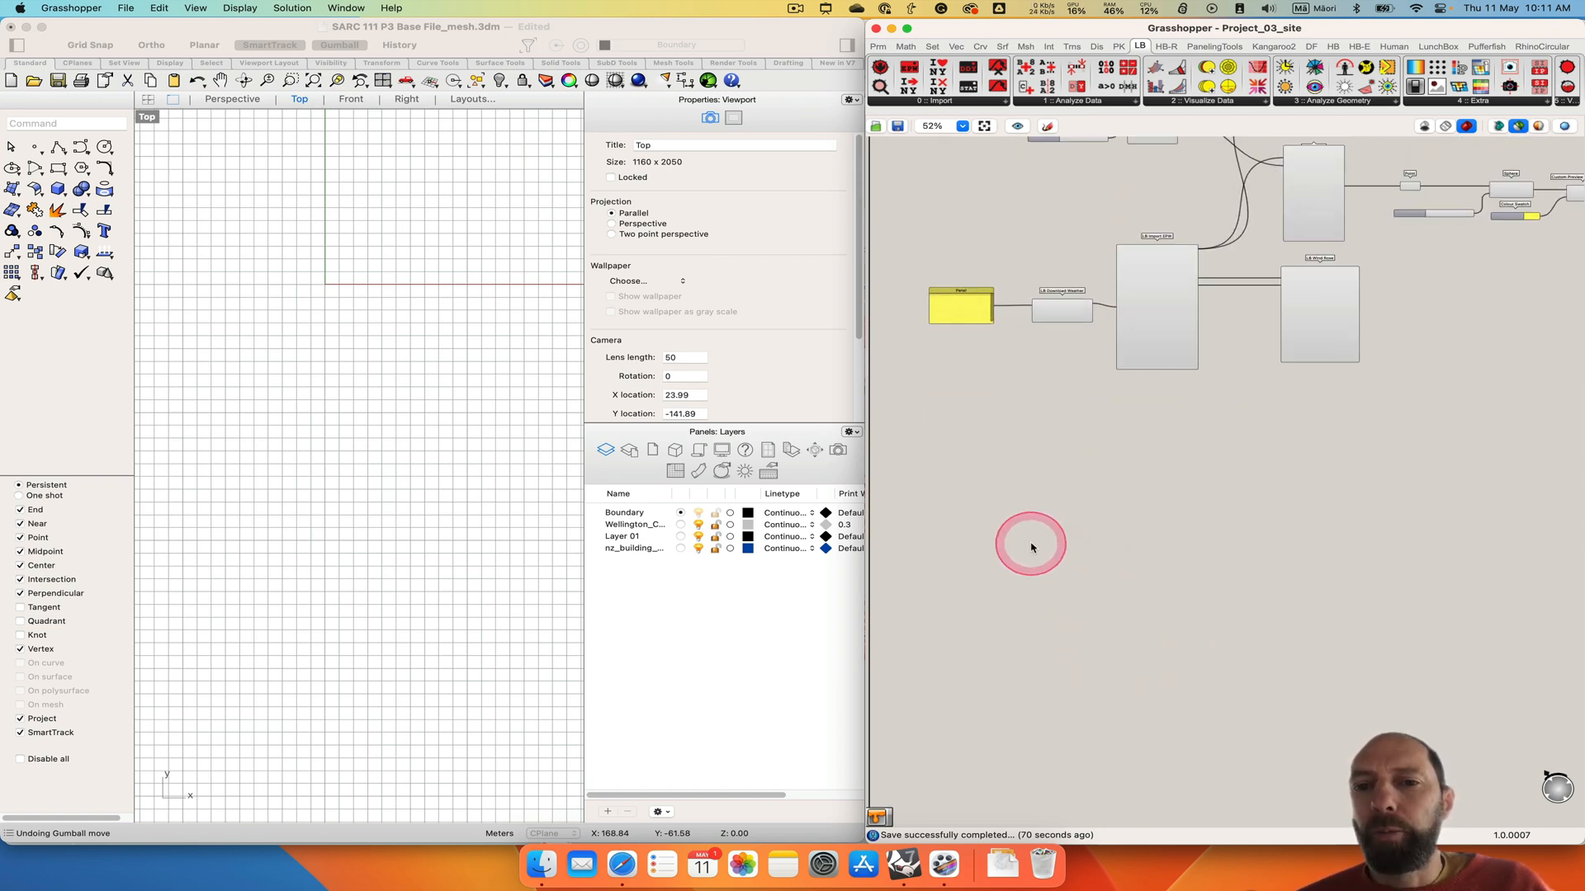
right_drag(1008, 484, 1027, 510)
scroll(1028, 510, up, 2)
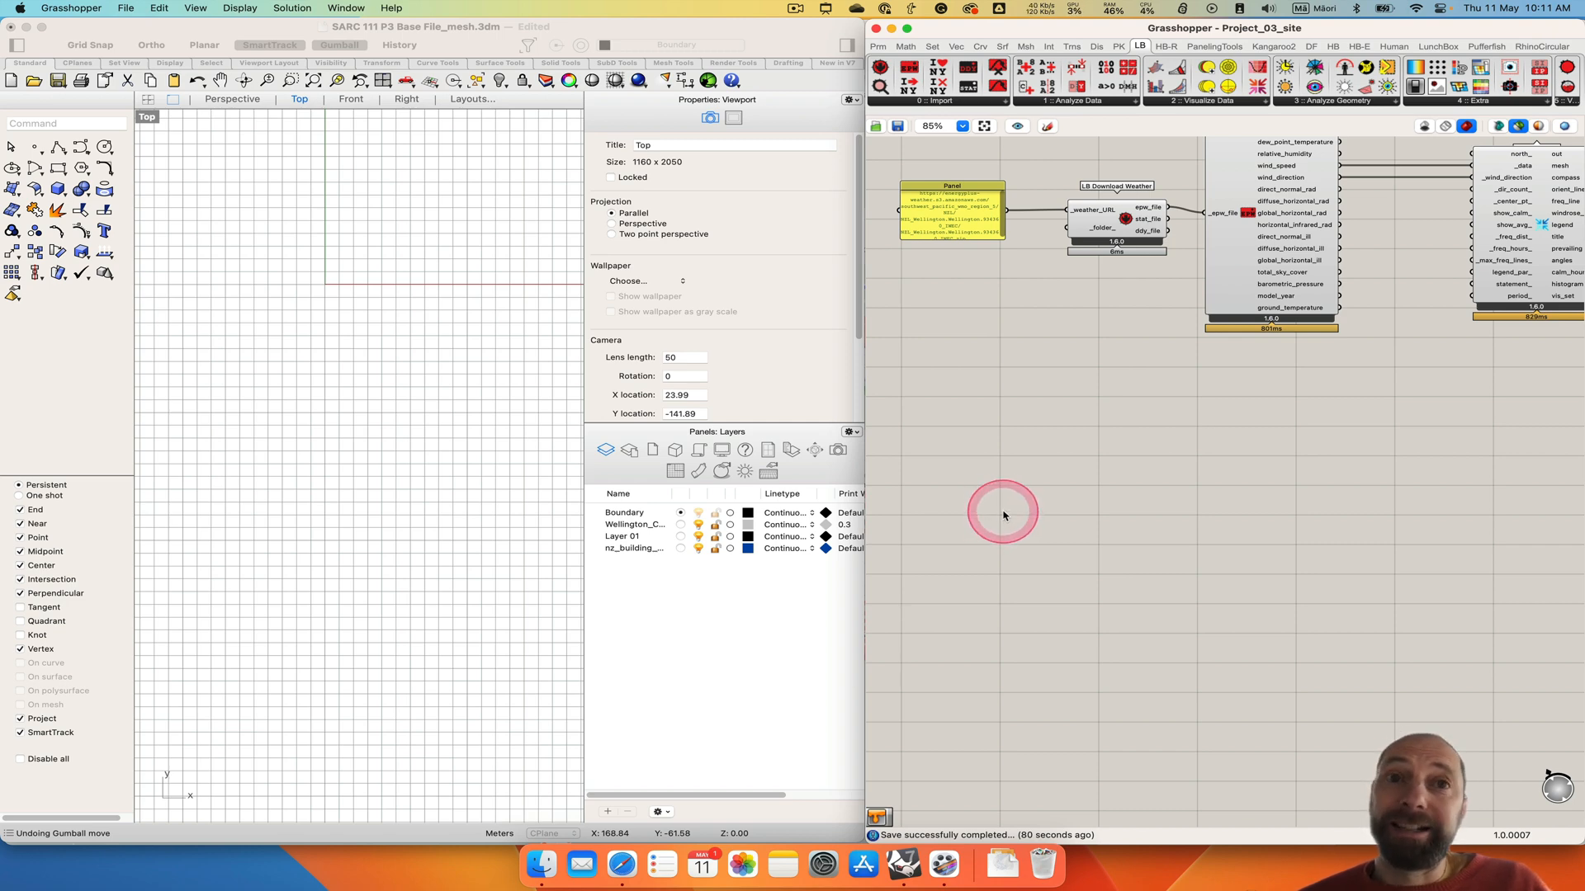
right_drag(1026, 531, 1036, 494)
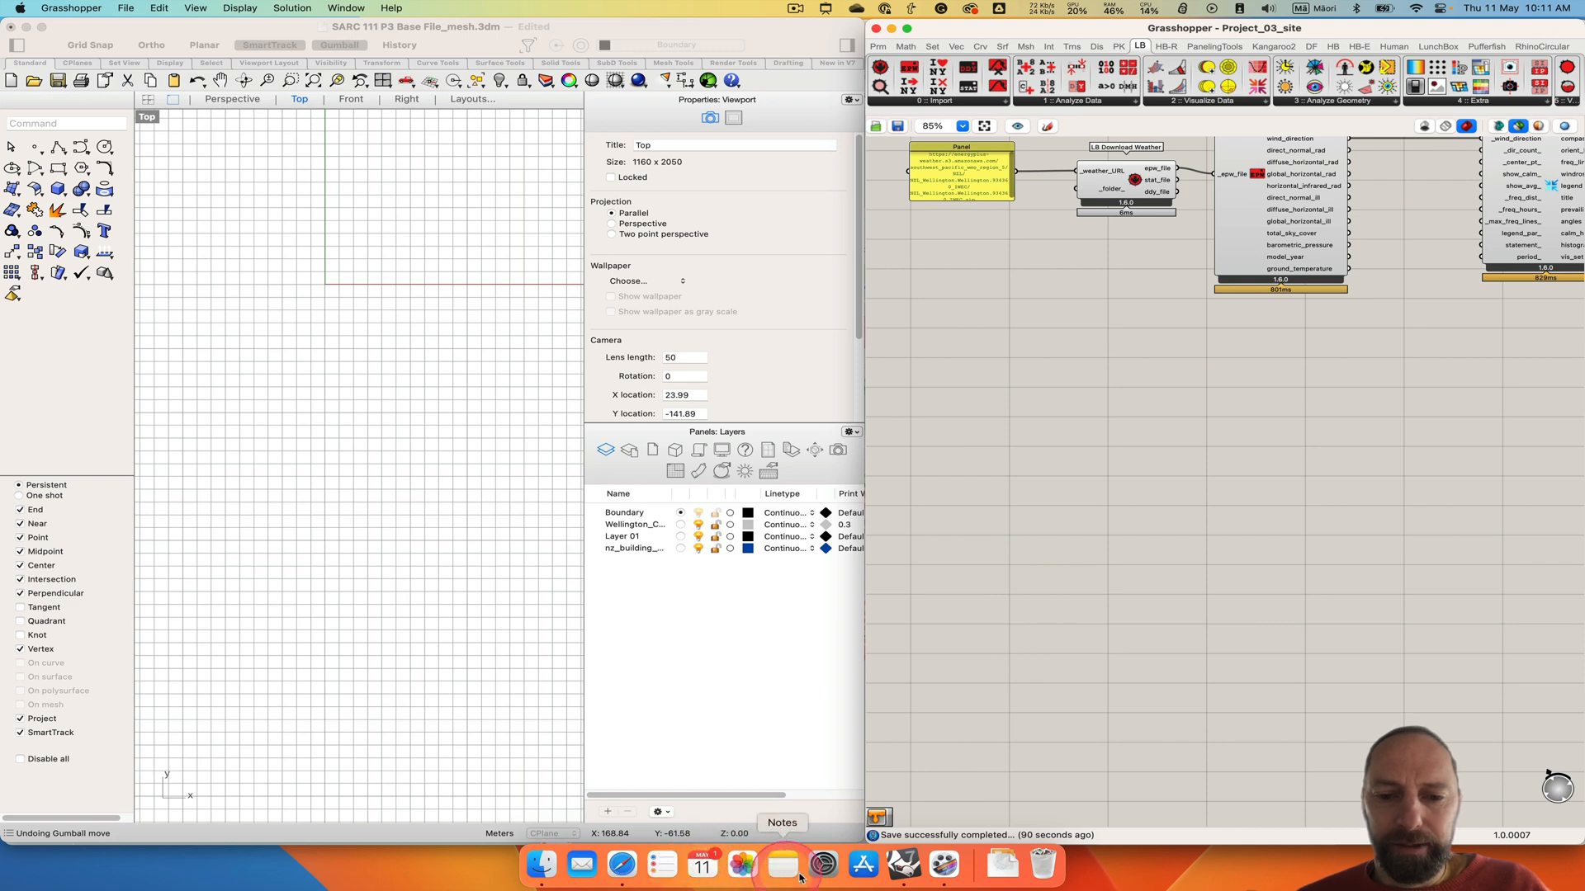
Switch to Safari, find Wellington, New Zealand, on the Ladybug weather map and copy the IWEC station's weather file link.
click(619, 867)
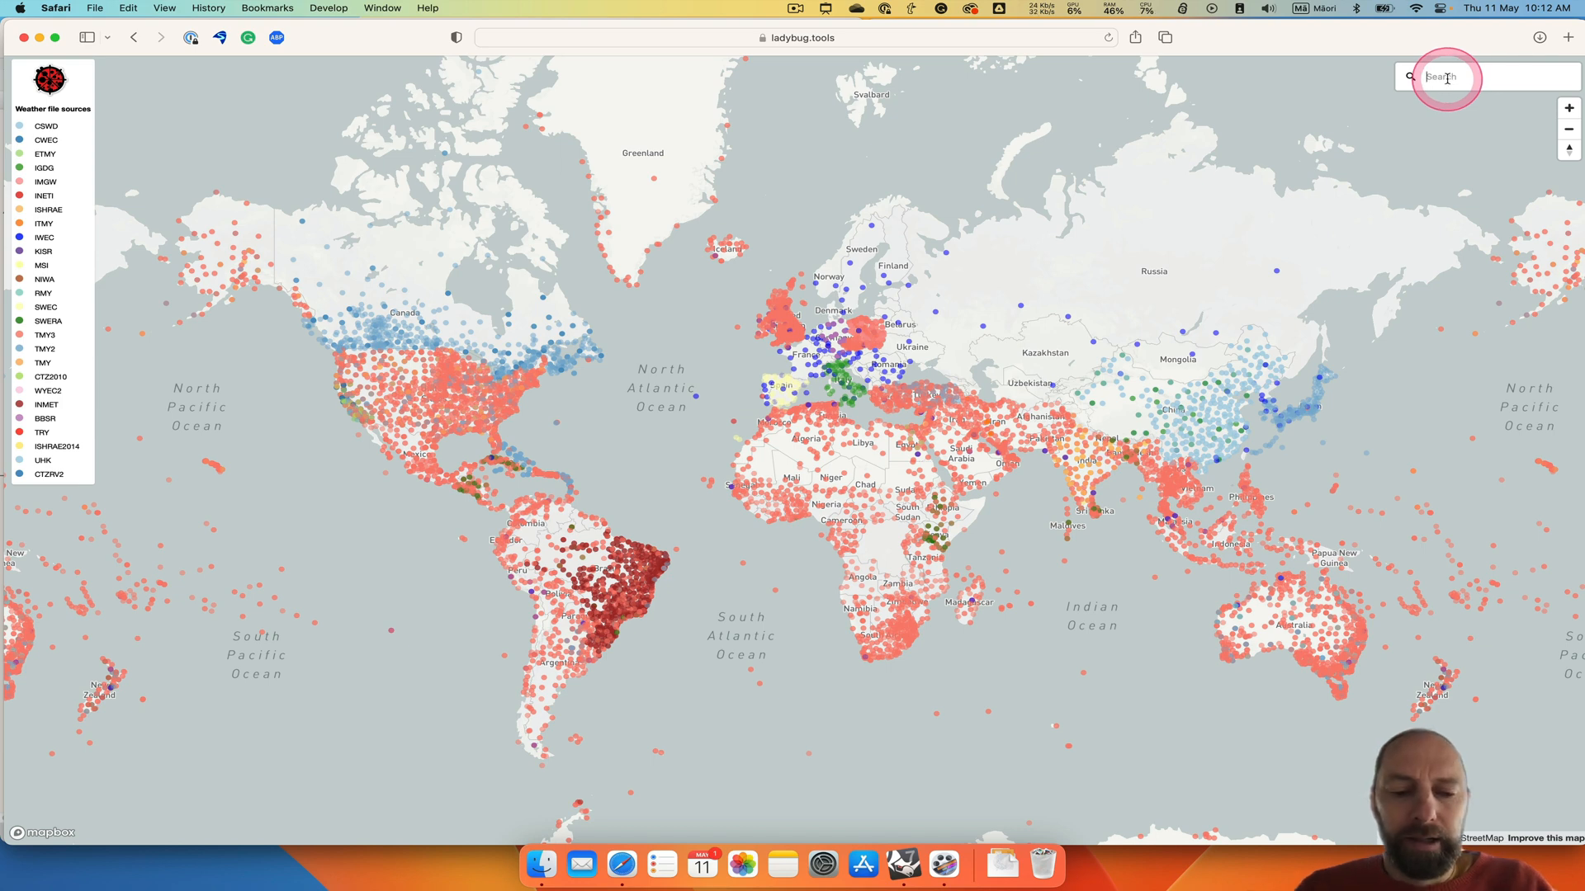
text(wea)
key(BackSpace)
key(BackSpace)
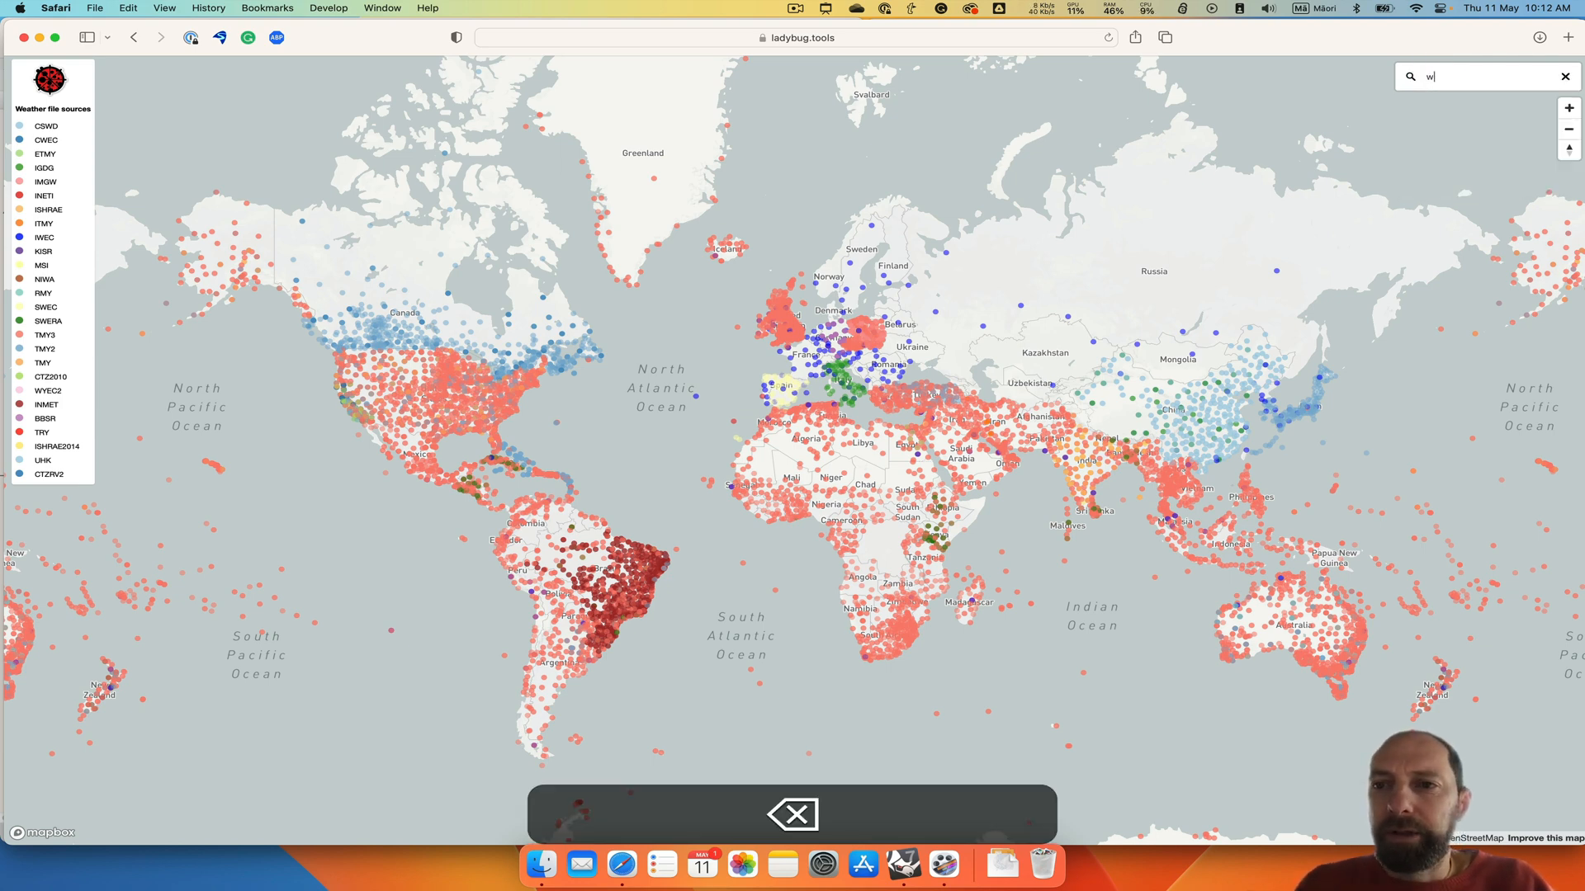
text(ellington)
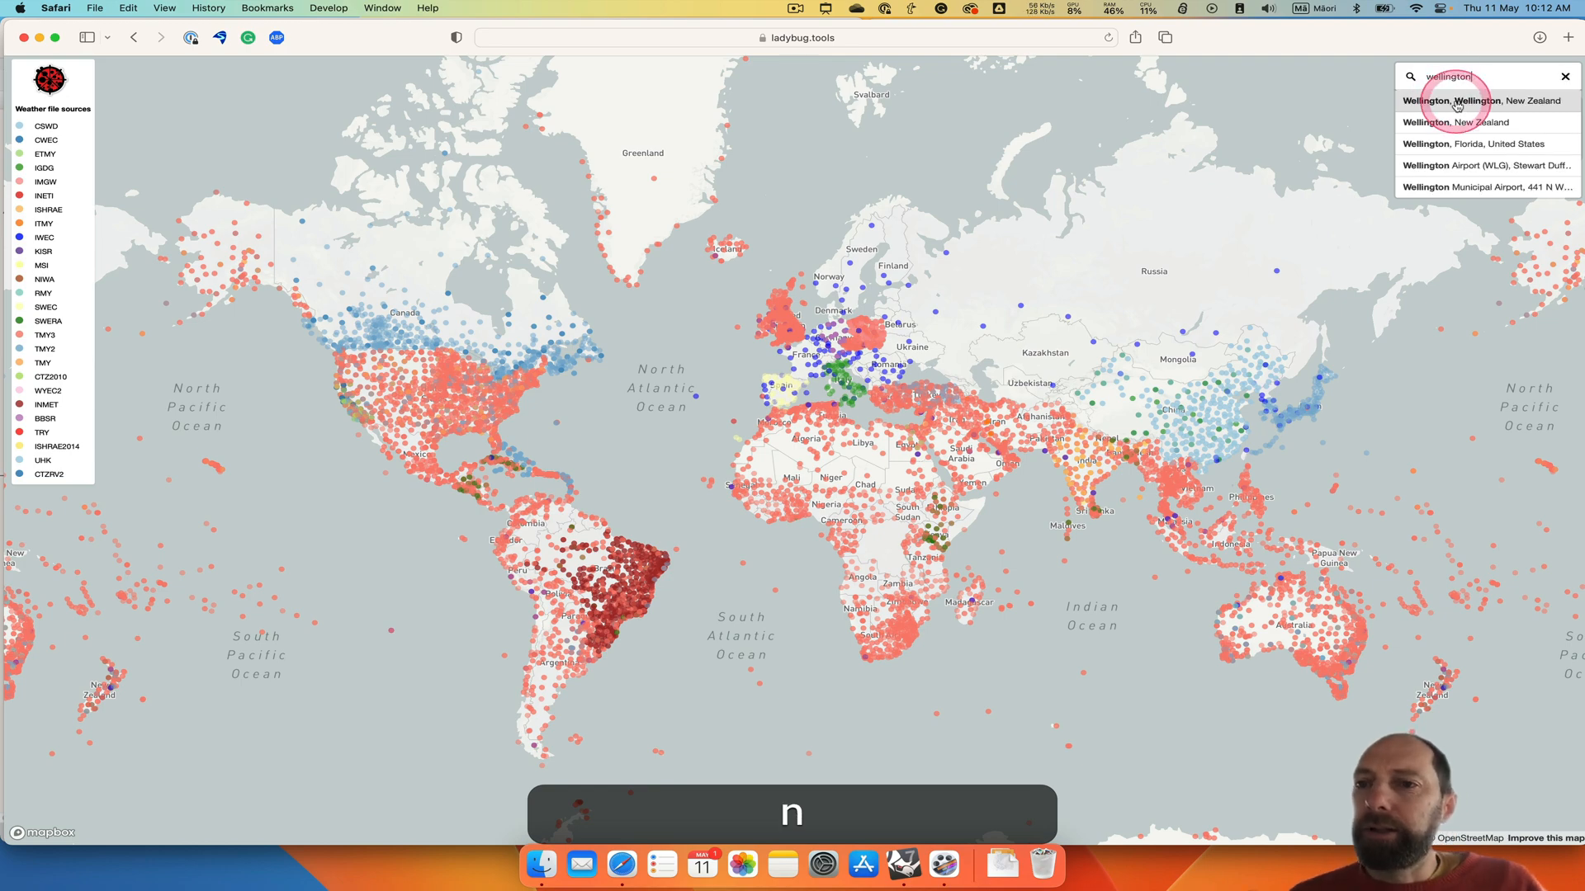
click(1450, 111)
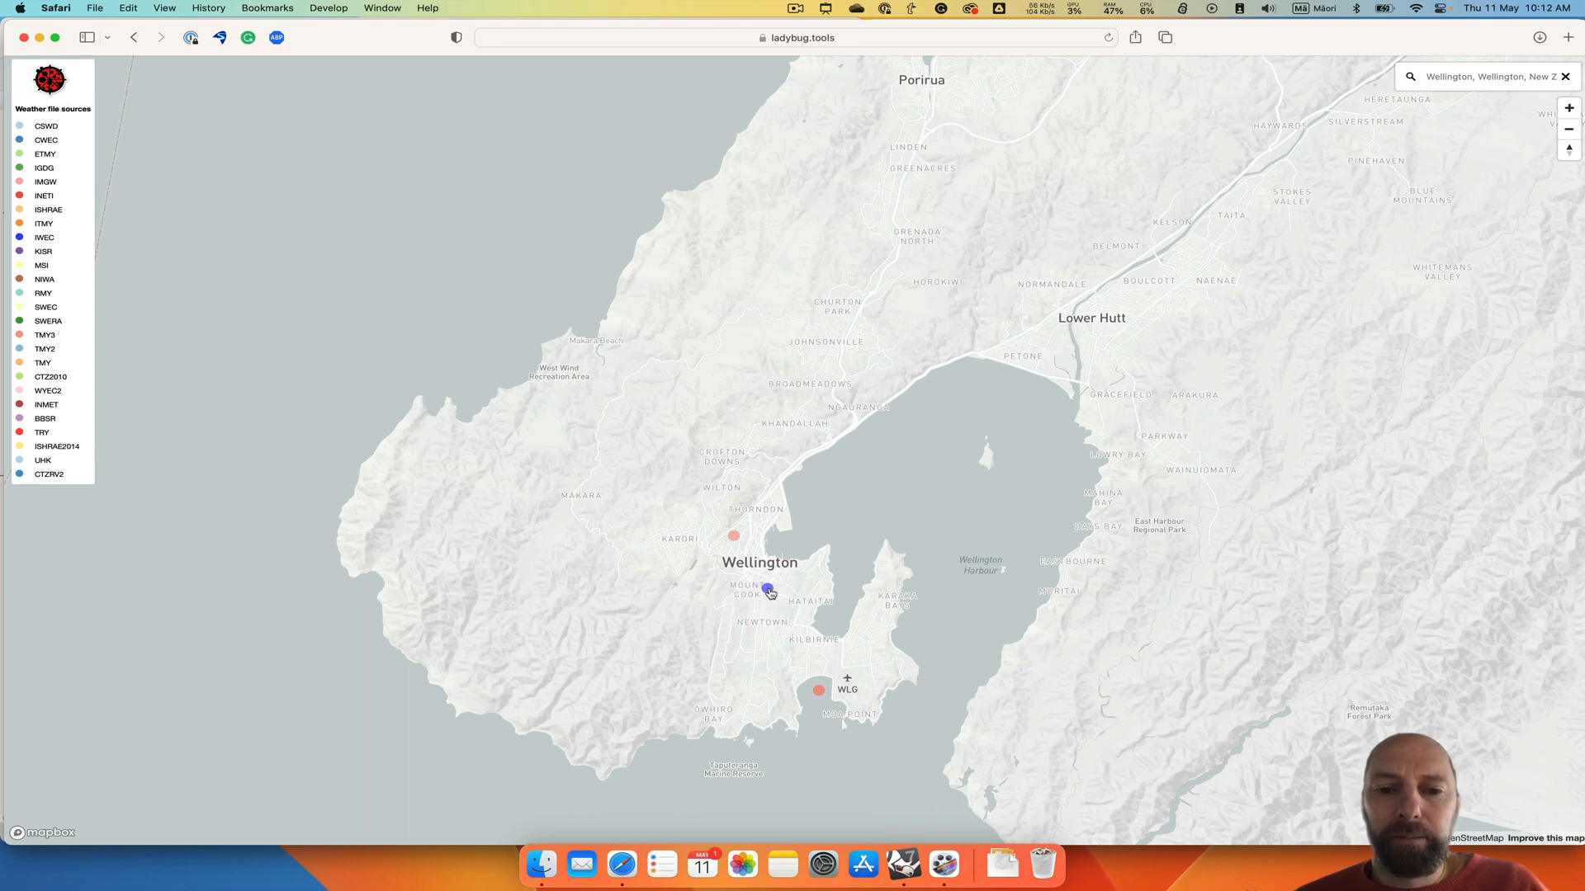
click(768, 589)
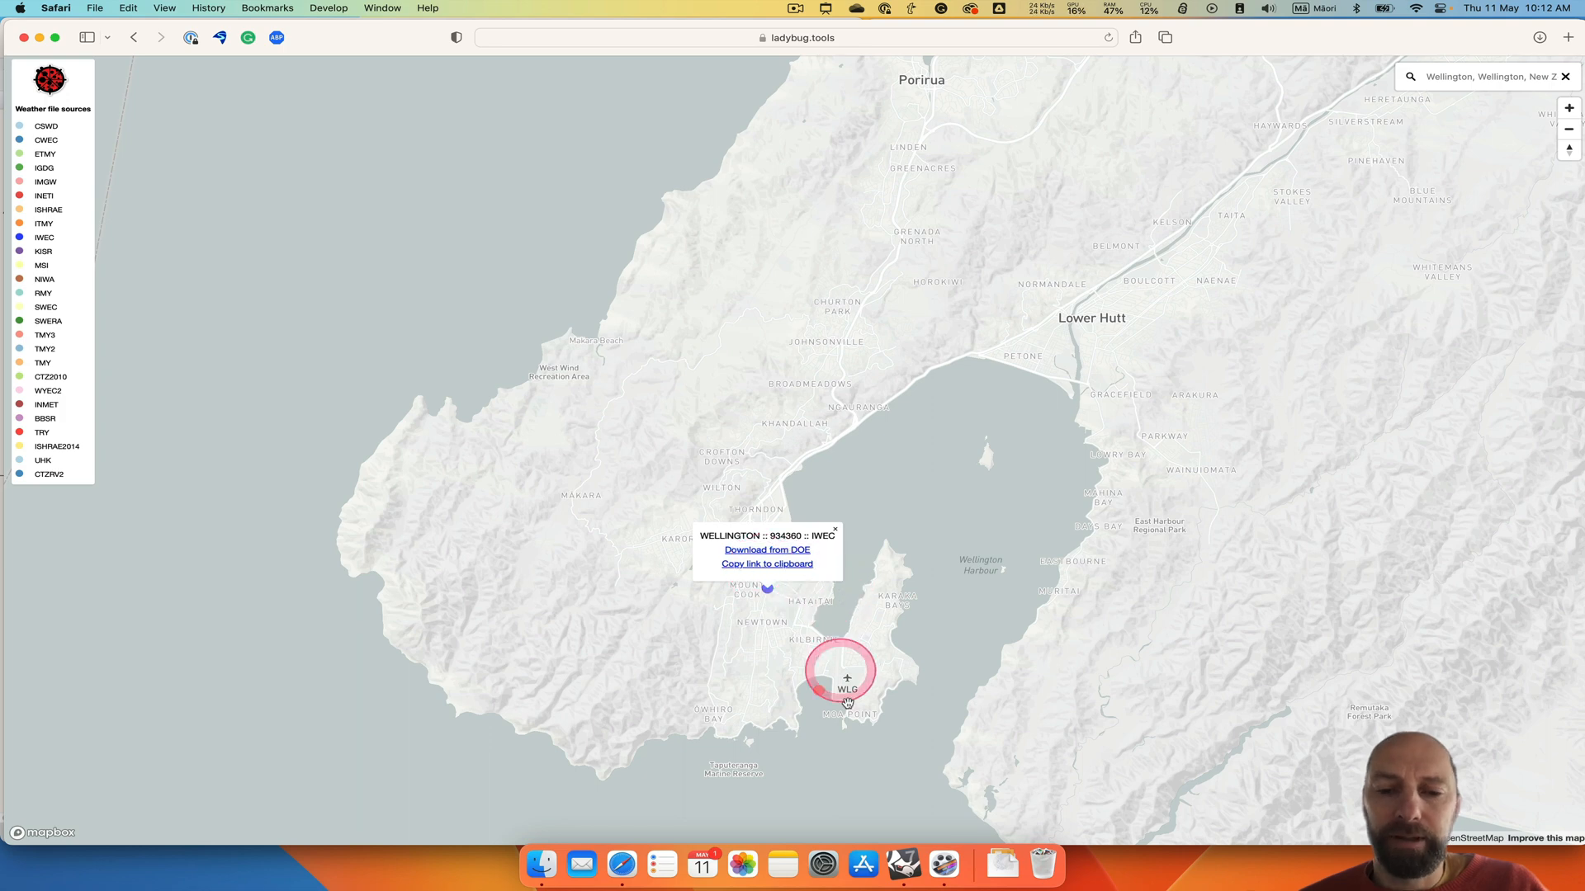
Switch back to Grasshopper and place an empty Panel below the existing weather chain.
click(899, 873)
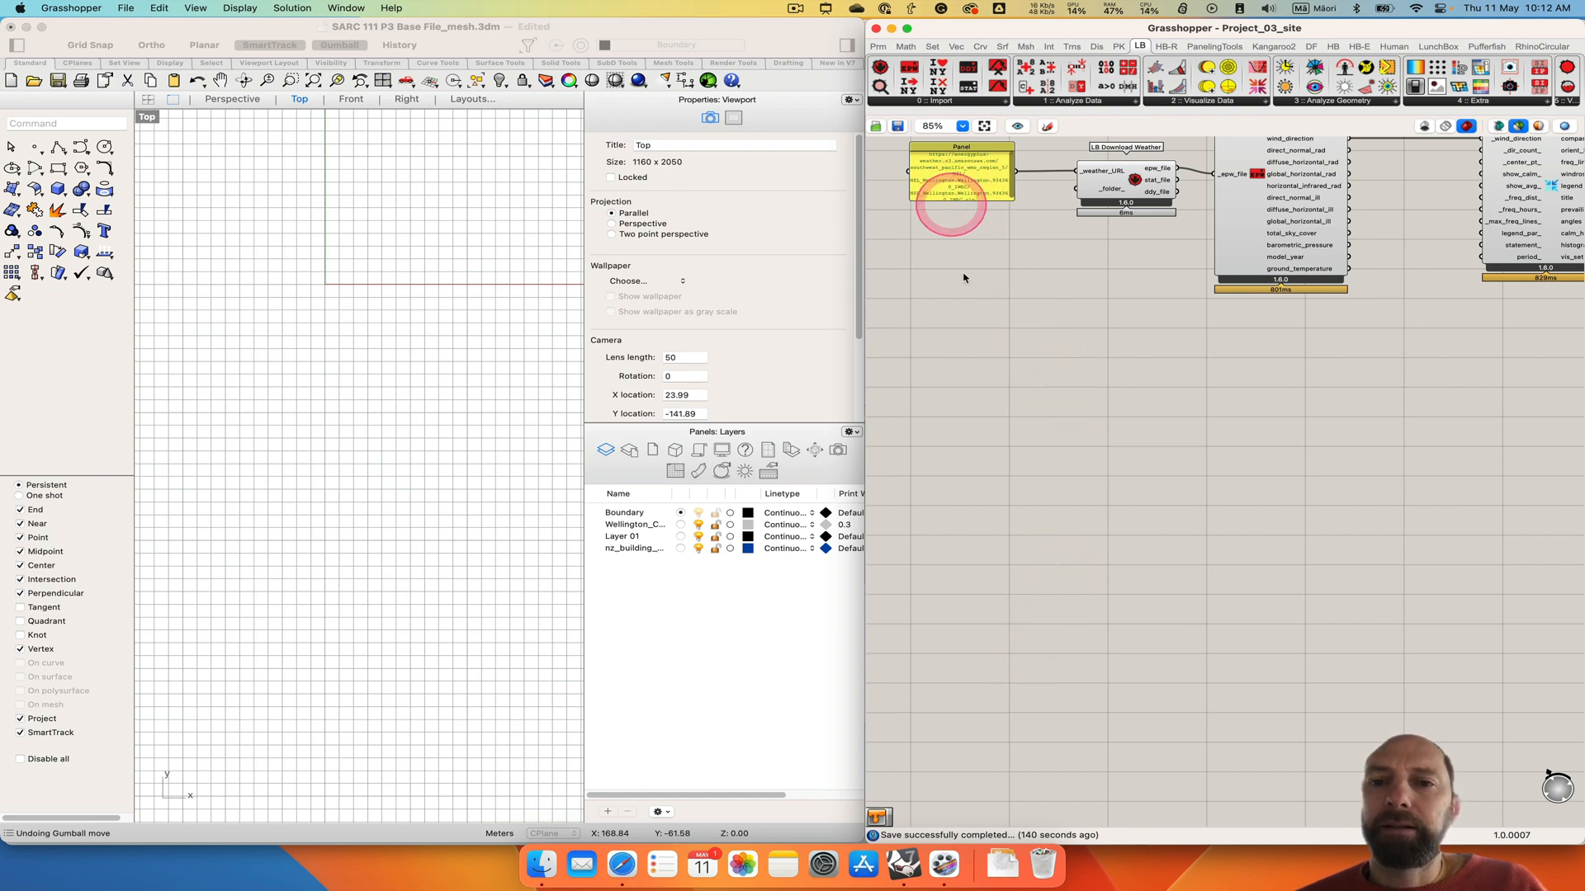
right_drag(1060, 468, 1052, 474)
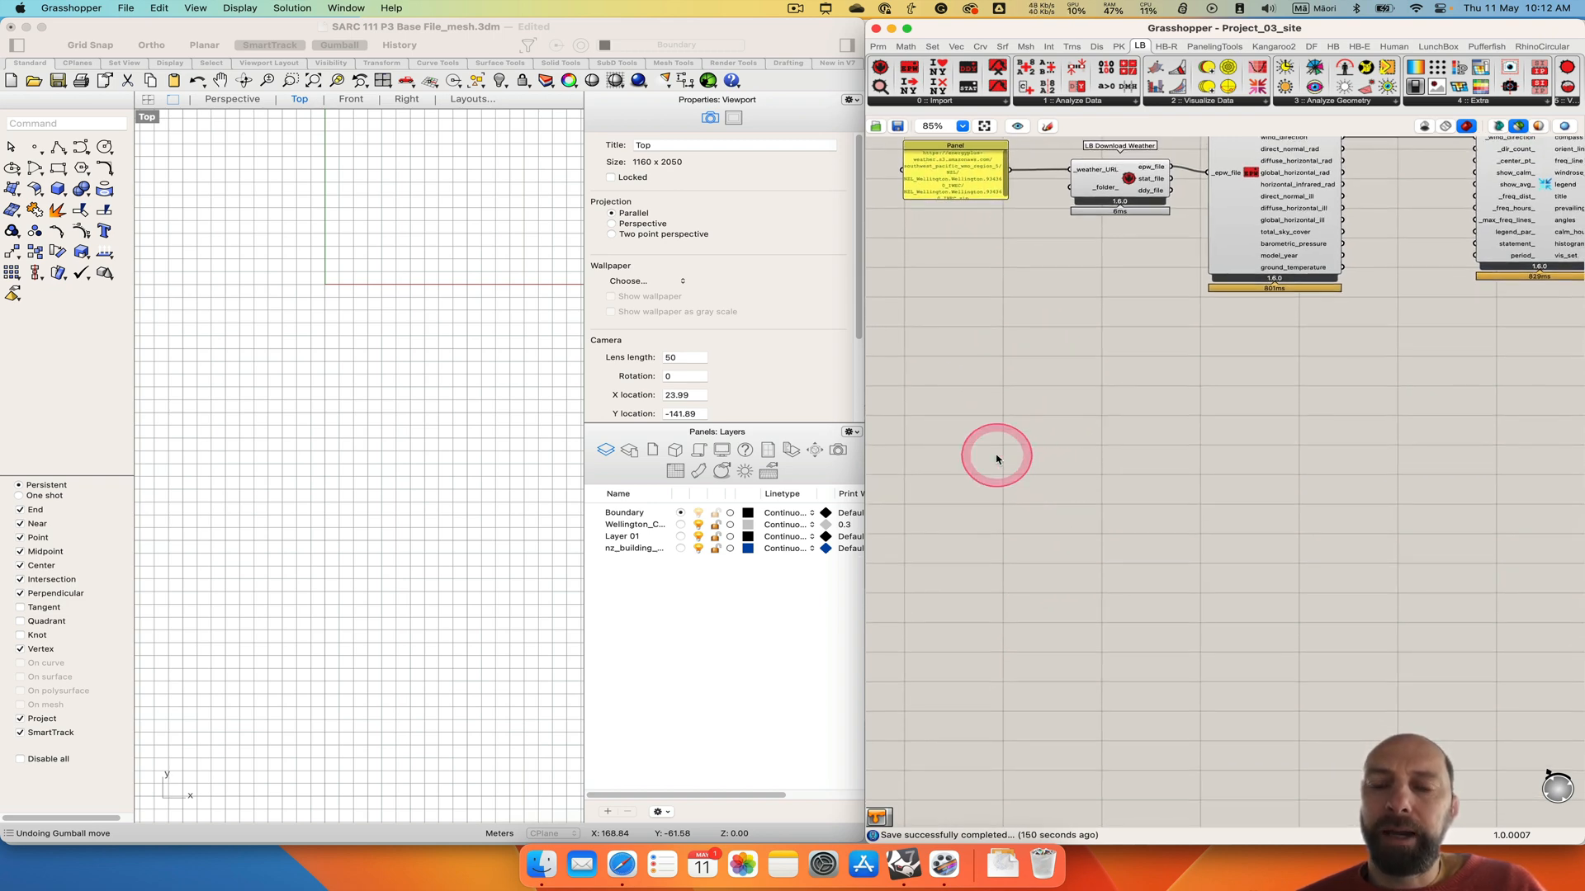
double_click(944, 409)
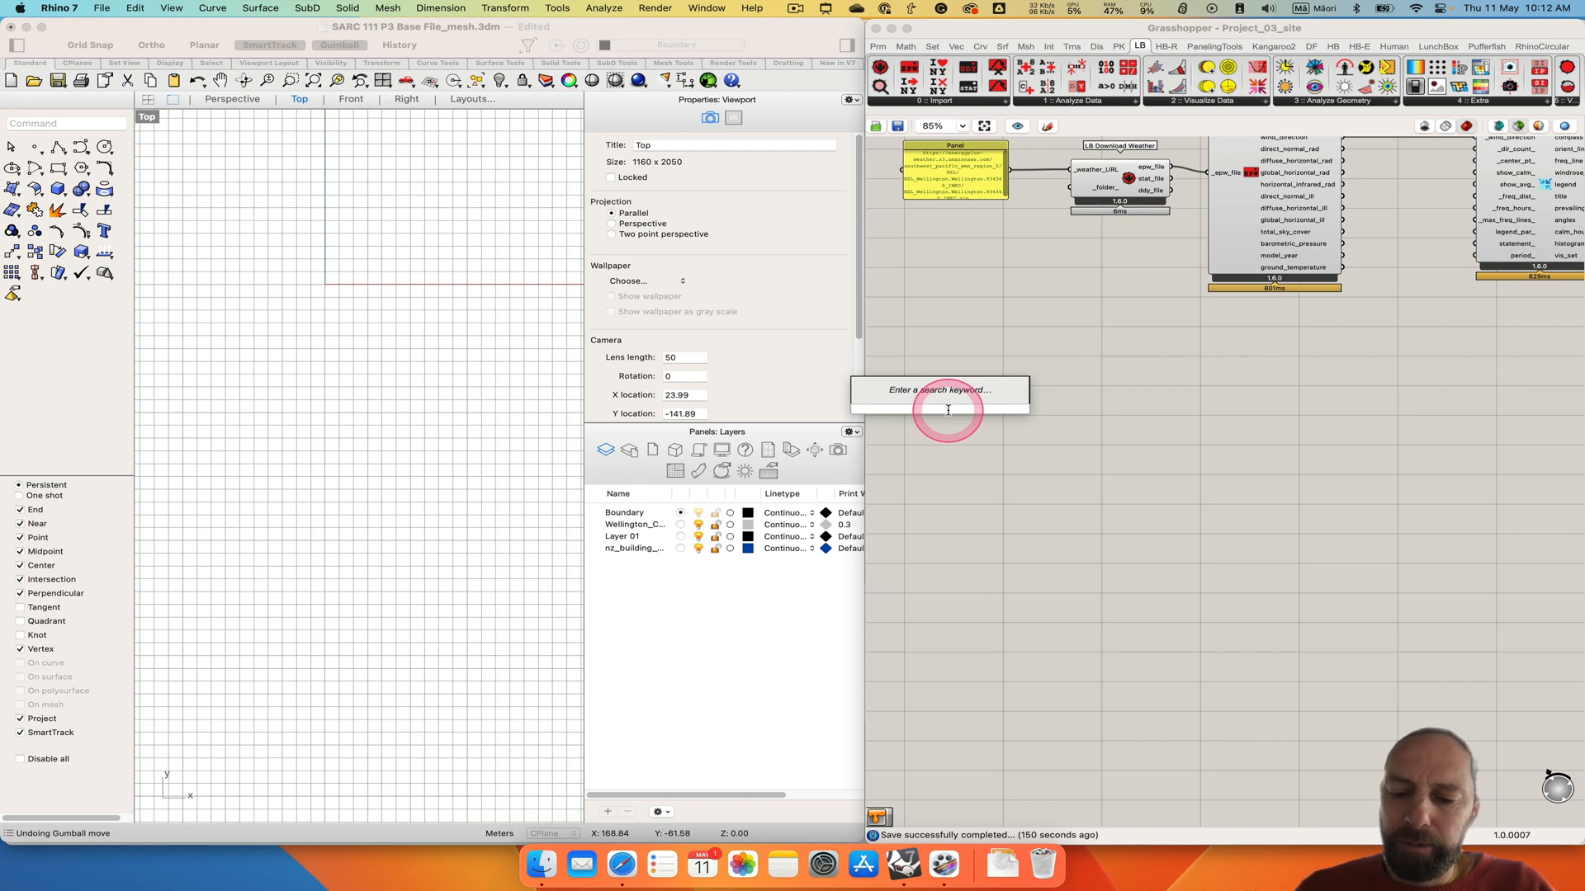
text(//)
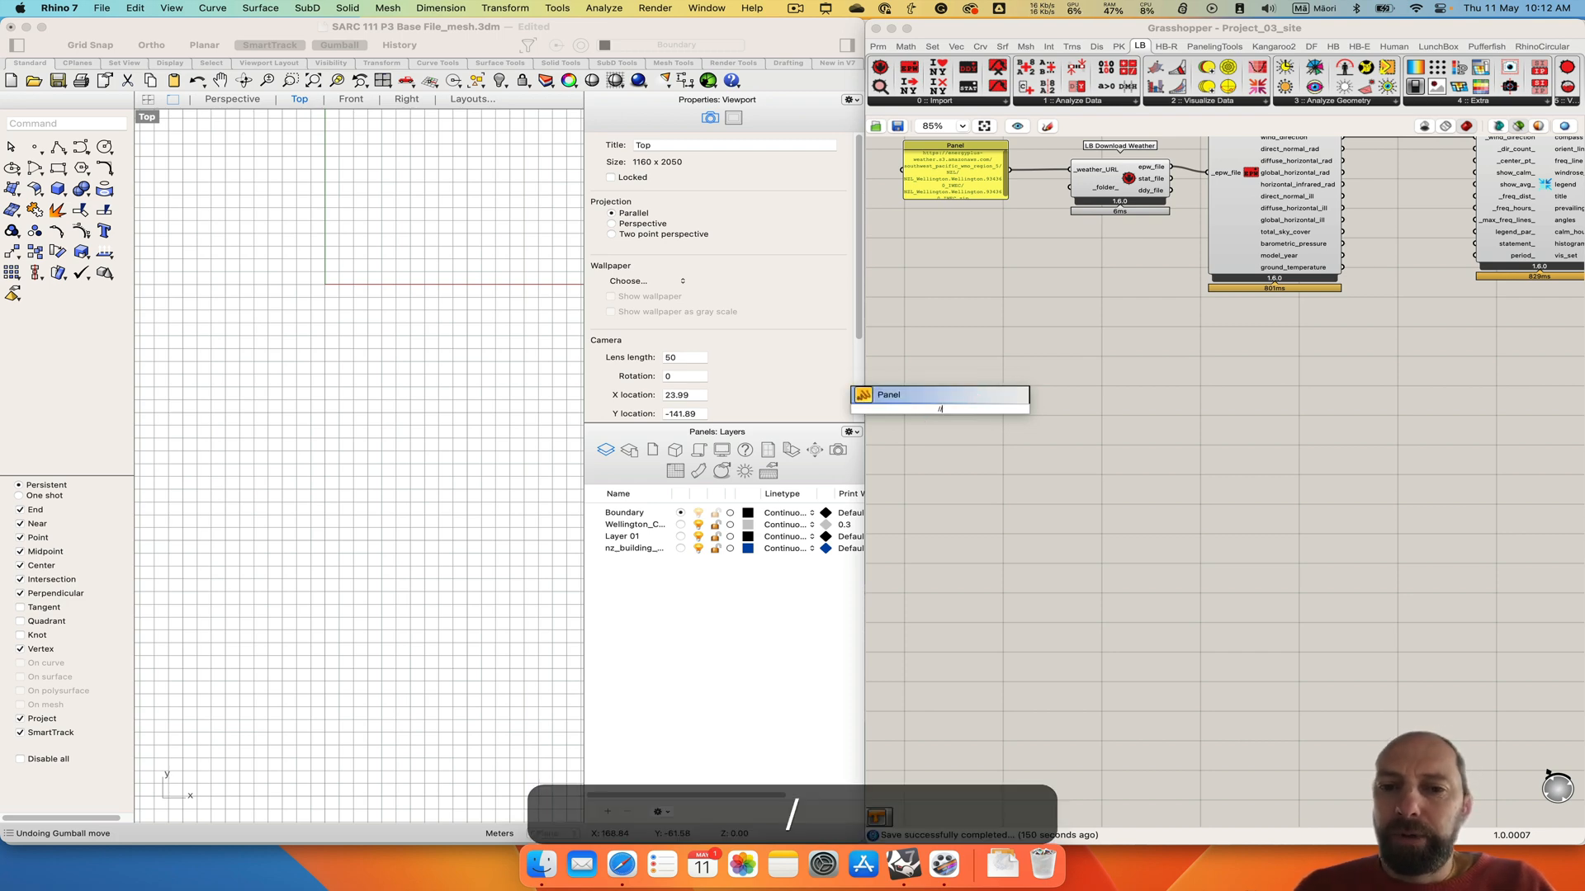
key(Return)
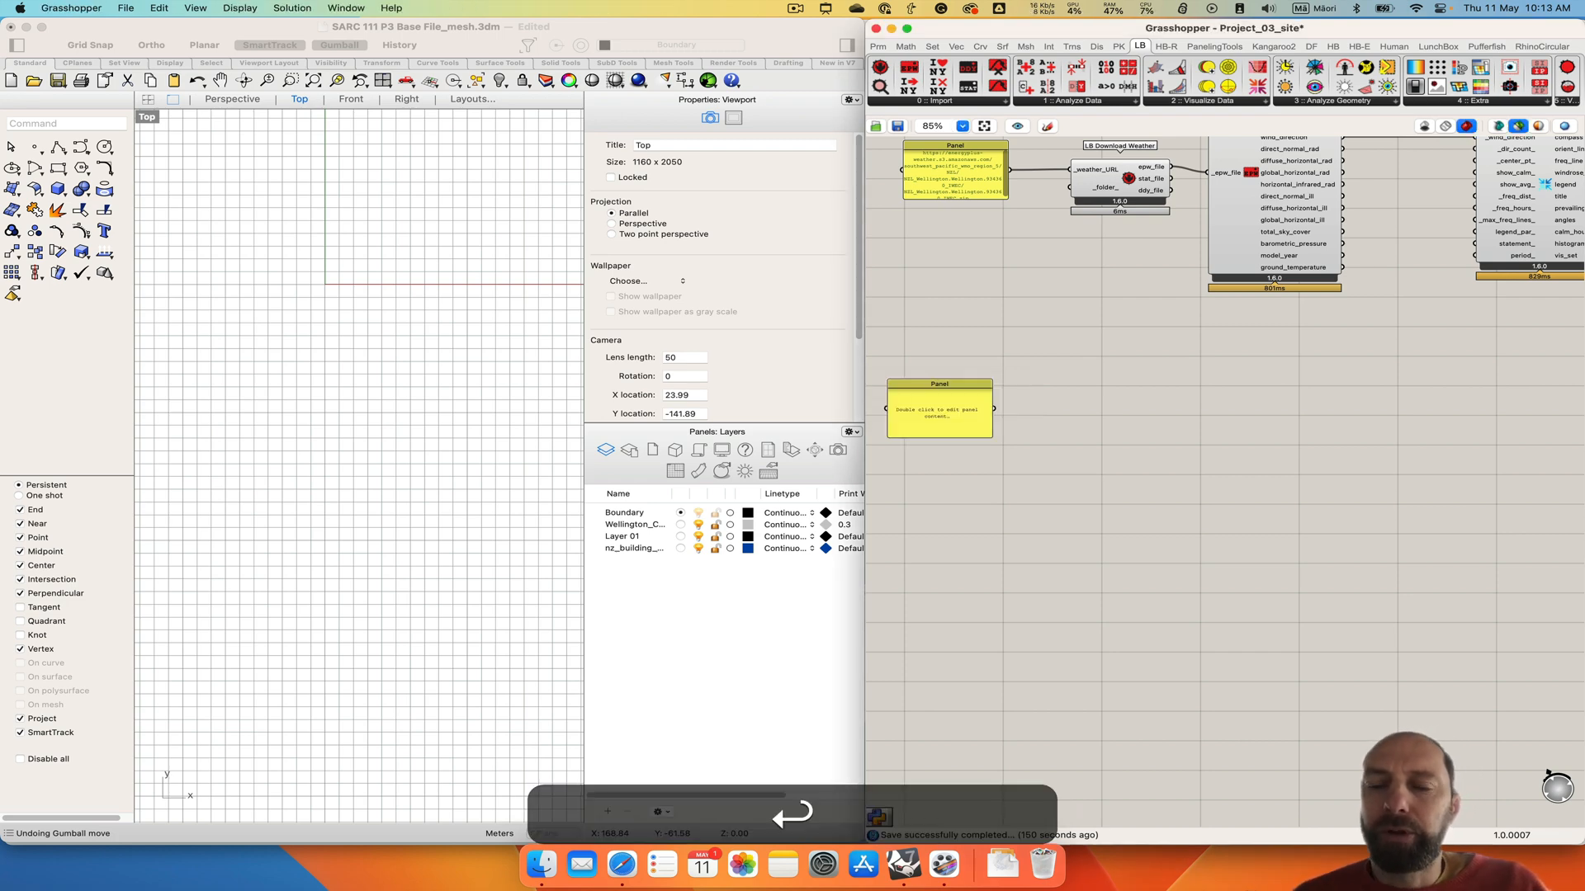
Fill the new panel with the copied URL of NZL_Wellington.Wellington.934360_IWEC.zip.
click(900, 413)
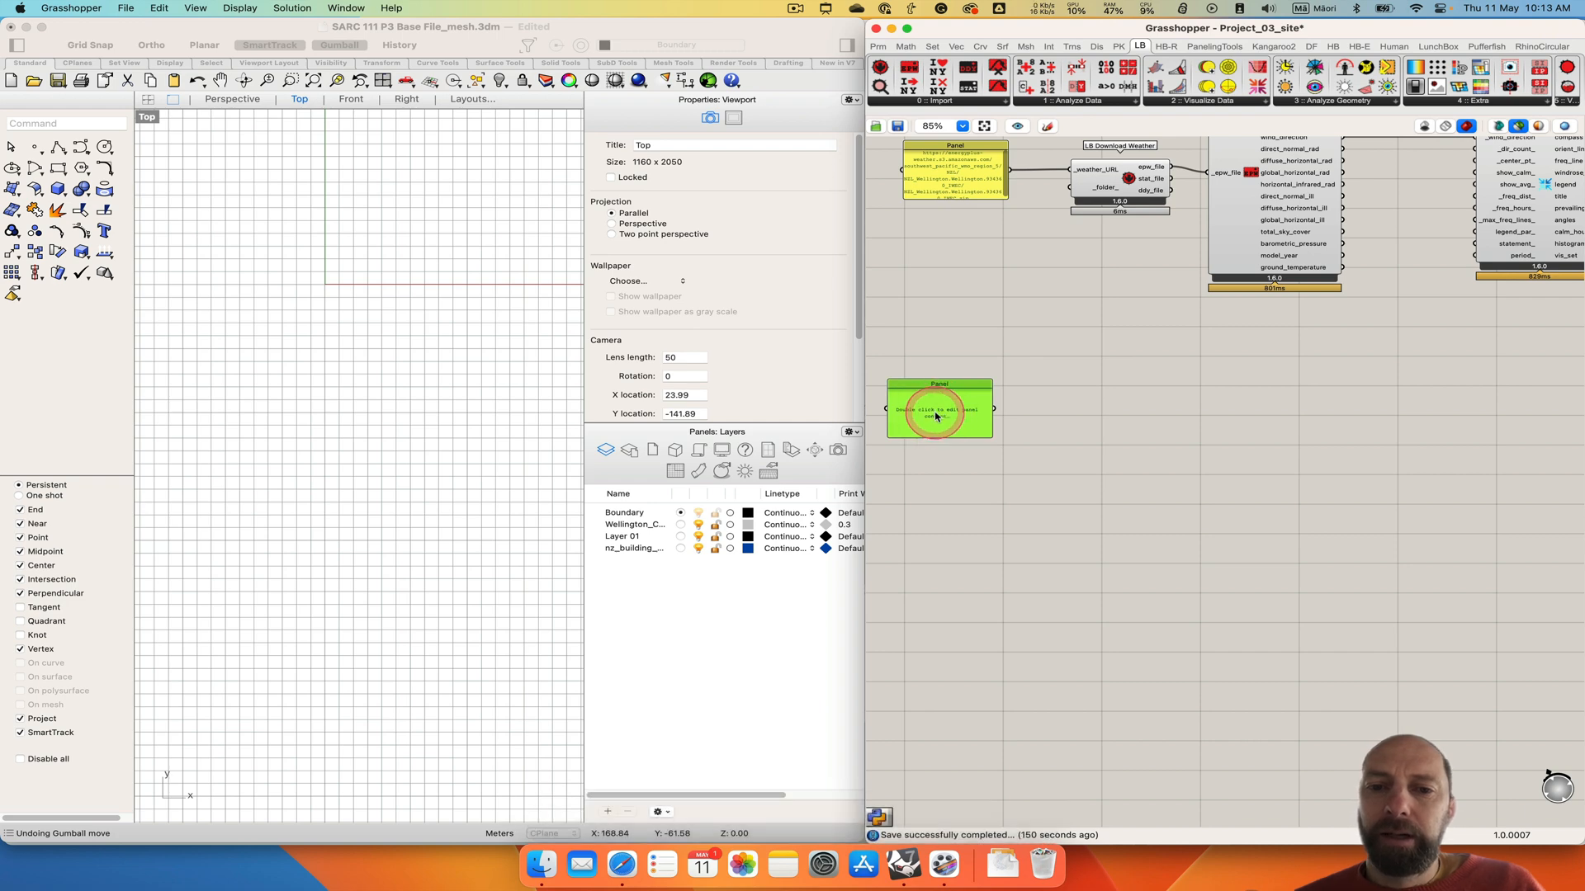
double_click(949, 412)
text(https://energyplus-weather.s3.amazonaws.com/southwest_pacific_wmo_region_5/NZL/NZL_Wellington.Wellington.934360_IWEC/NZL_Wellington.Wellington.934360_IWEC.zip)
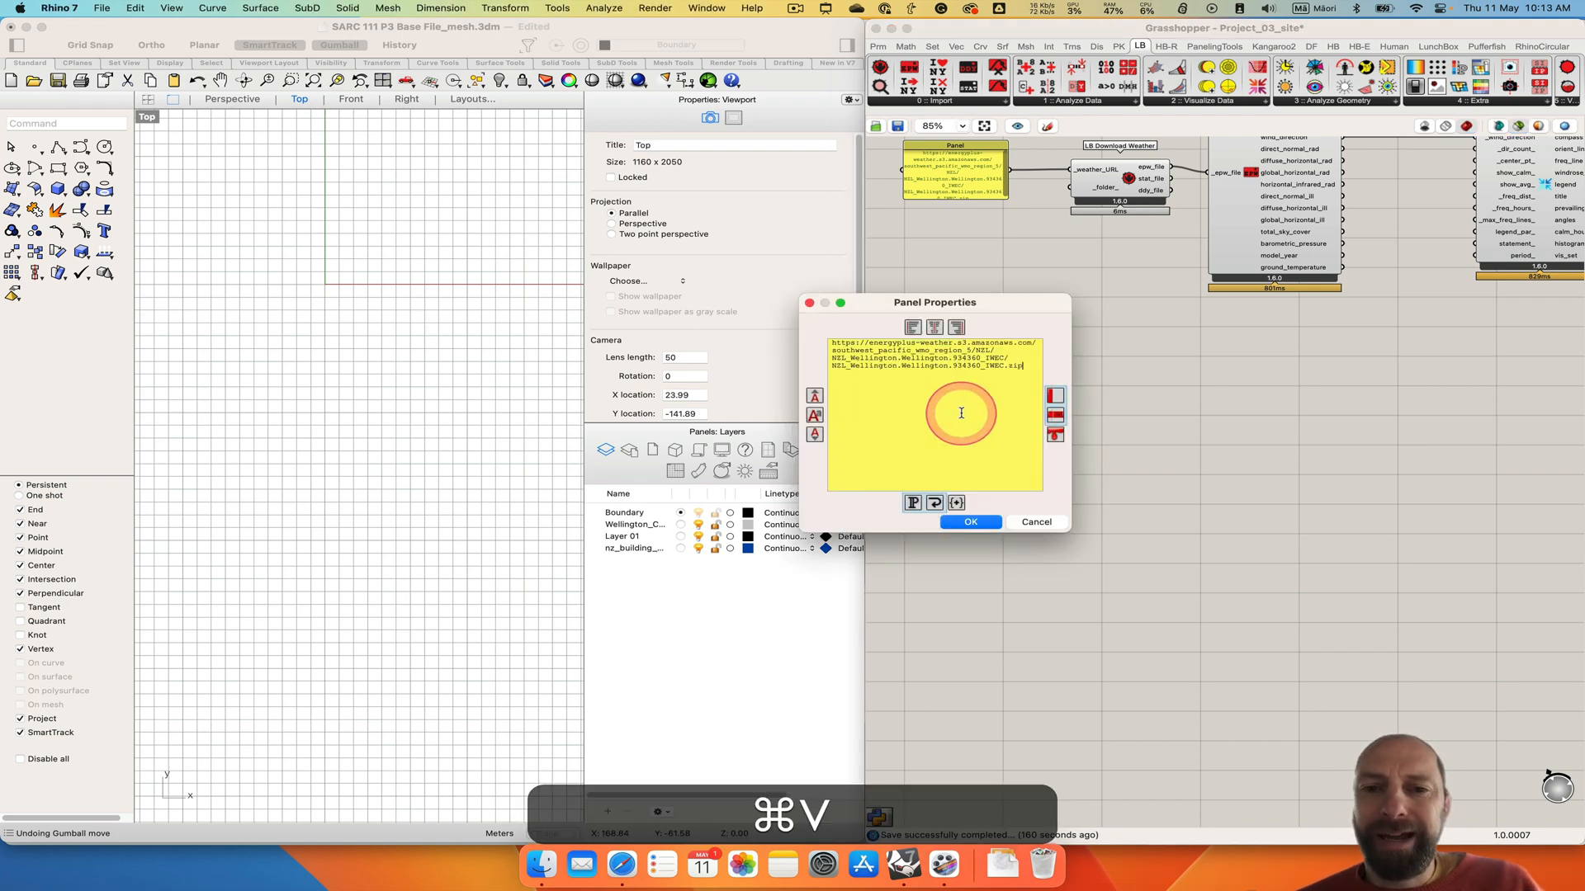
click(864, 339)
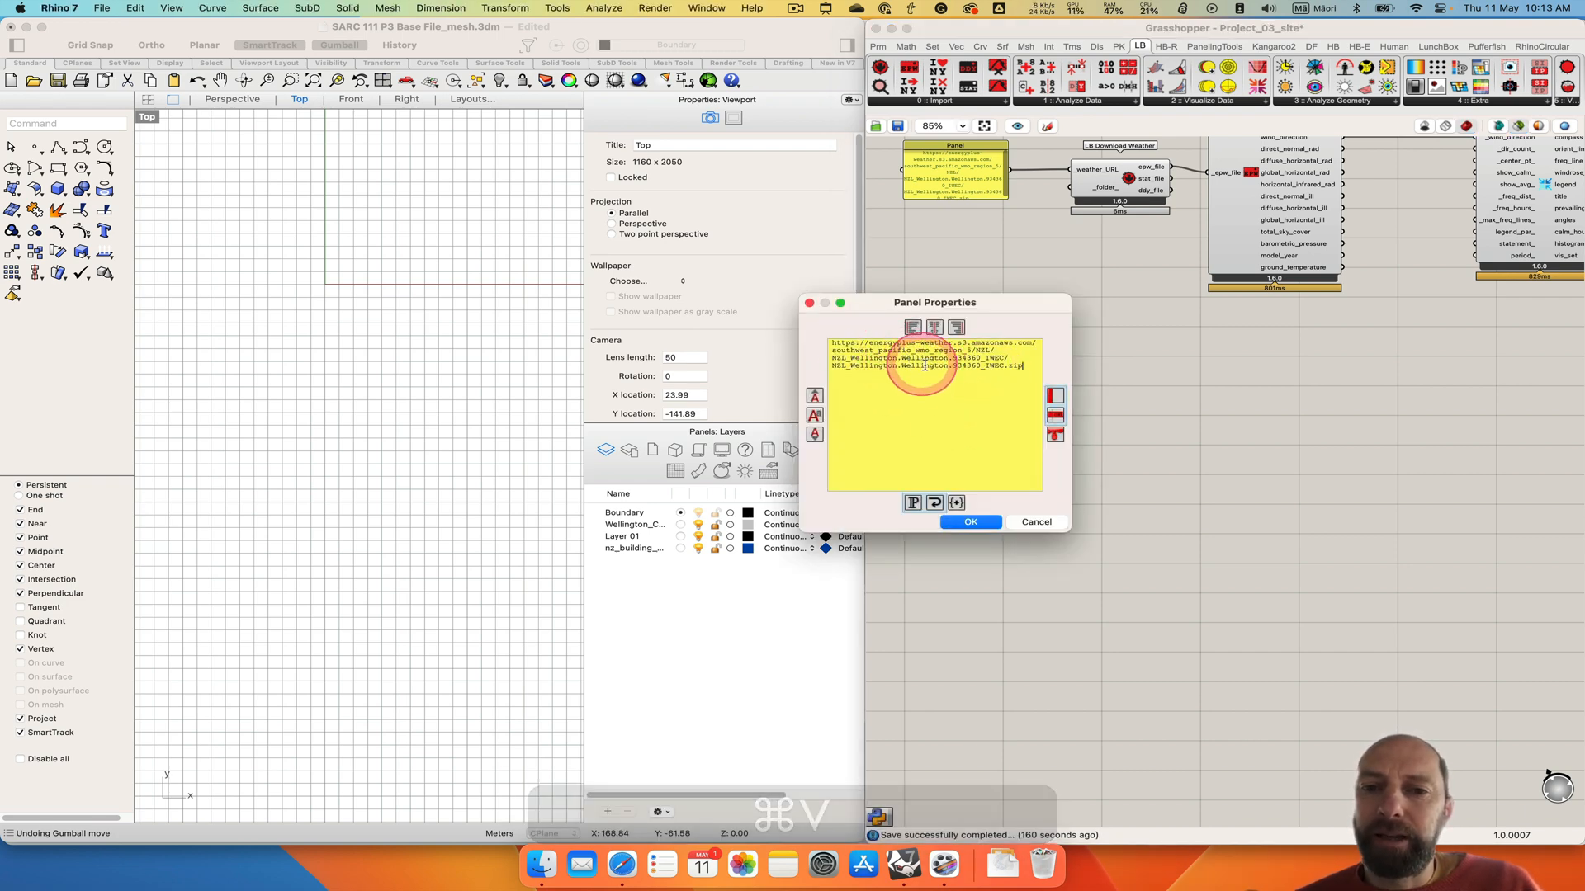
click(971, 522)
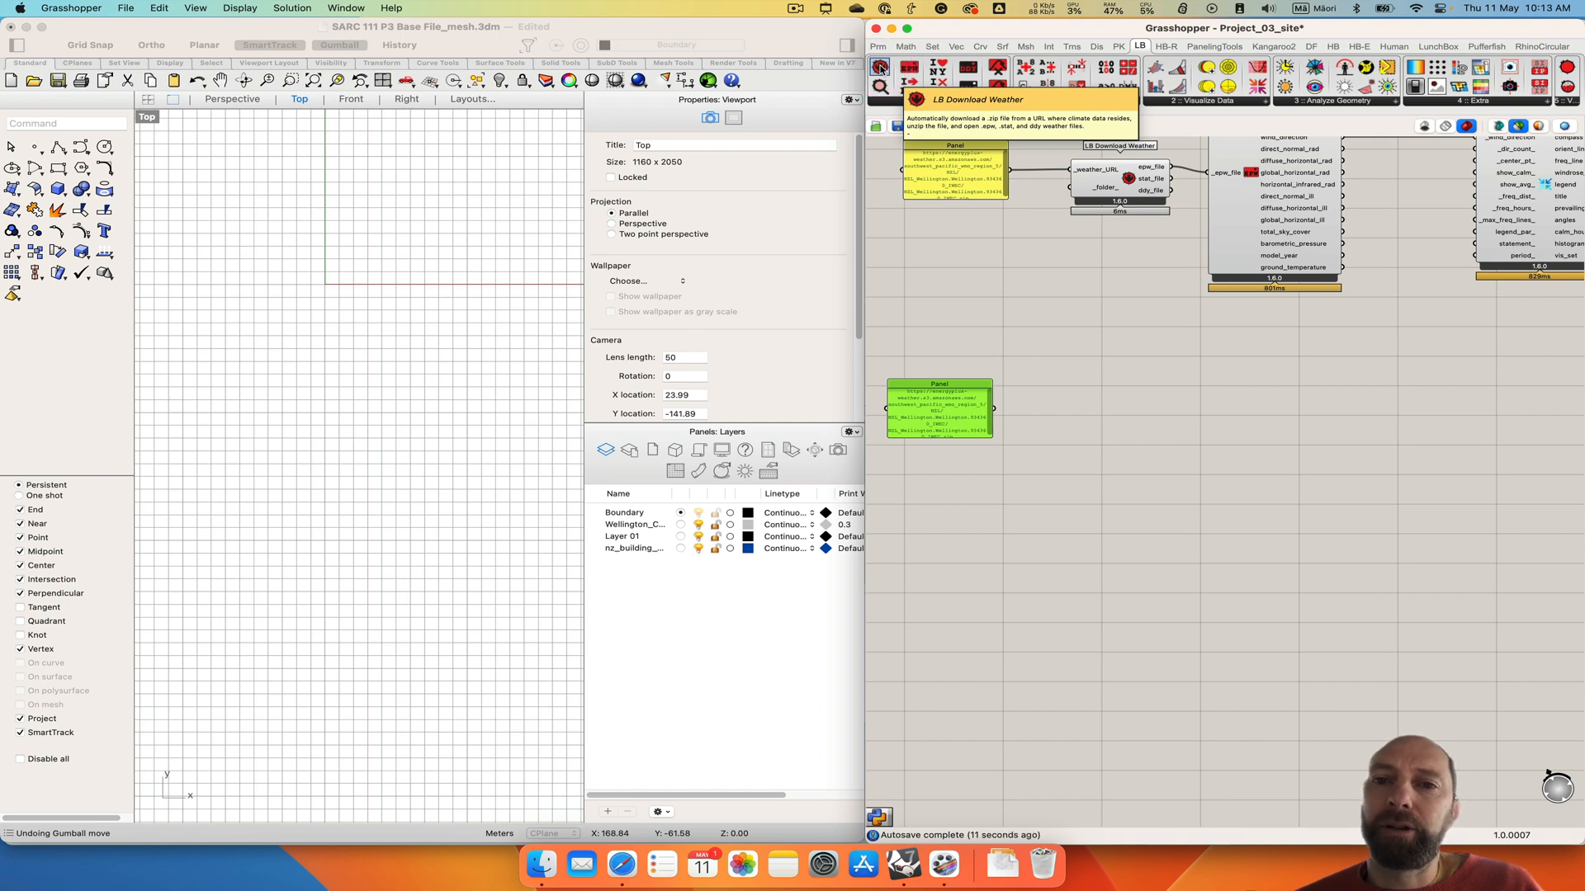
Place LB Download Weather fed by the URL panel, and LB Import EPW fed by its epw_file output.
drag(881, 68, 1088, 404)
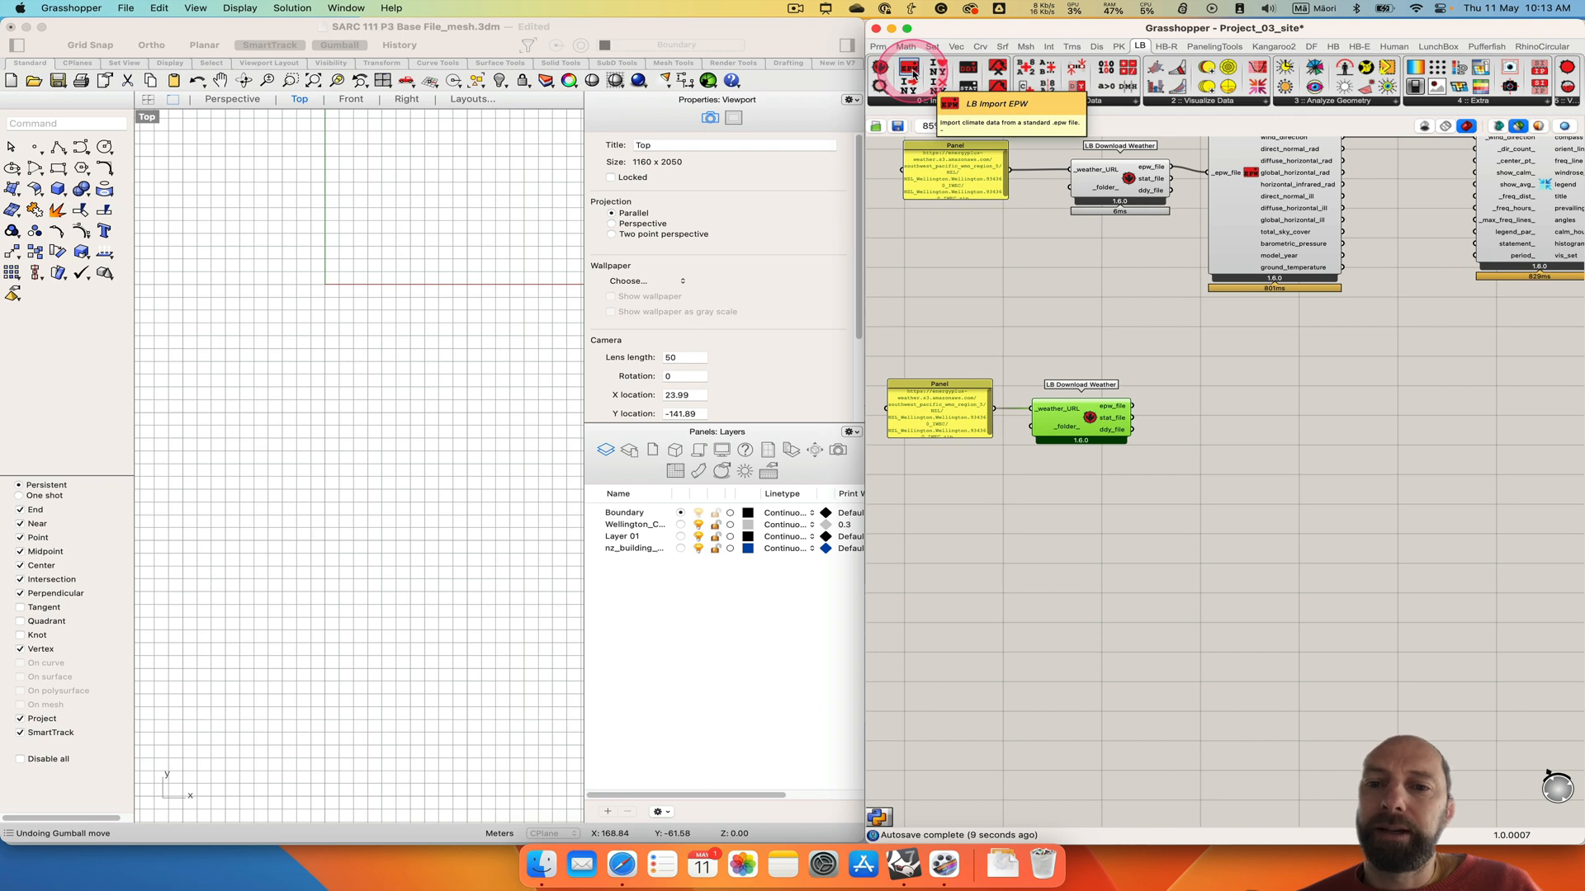
drag(912, 74, 1045, 238)
drag(1234, 411, 1232, 414)
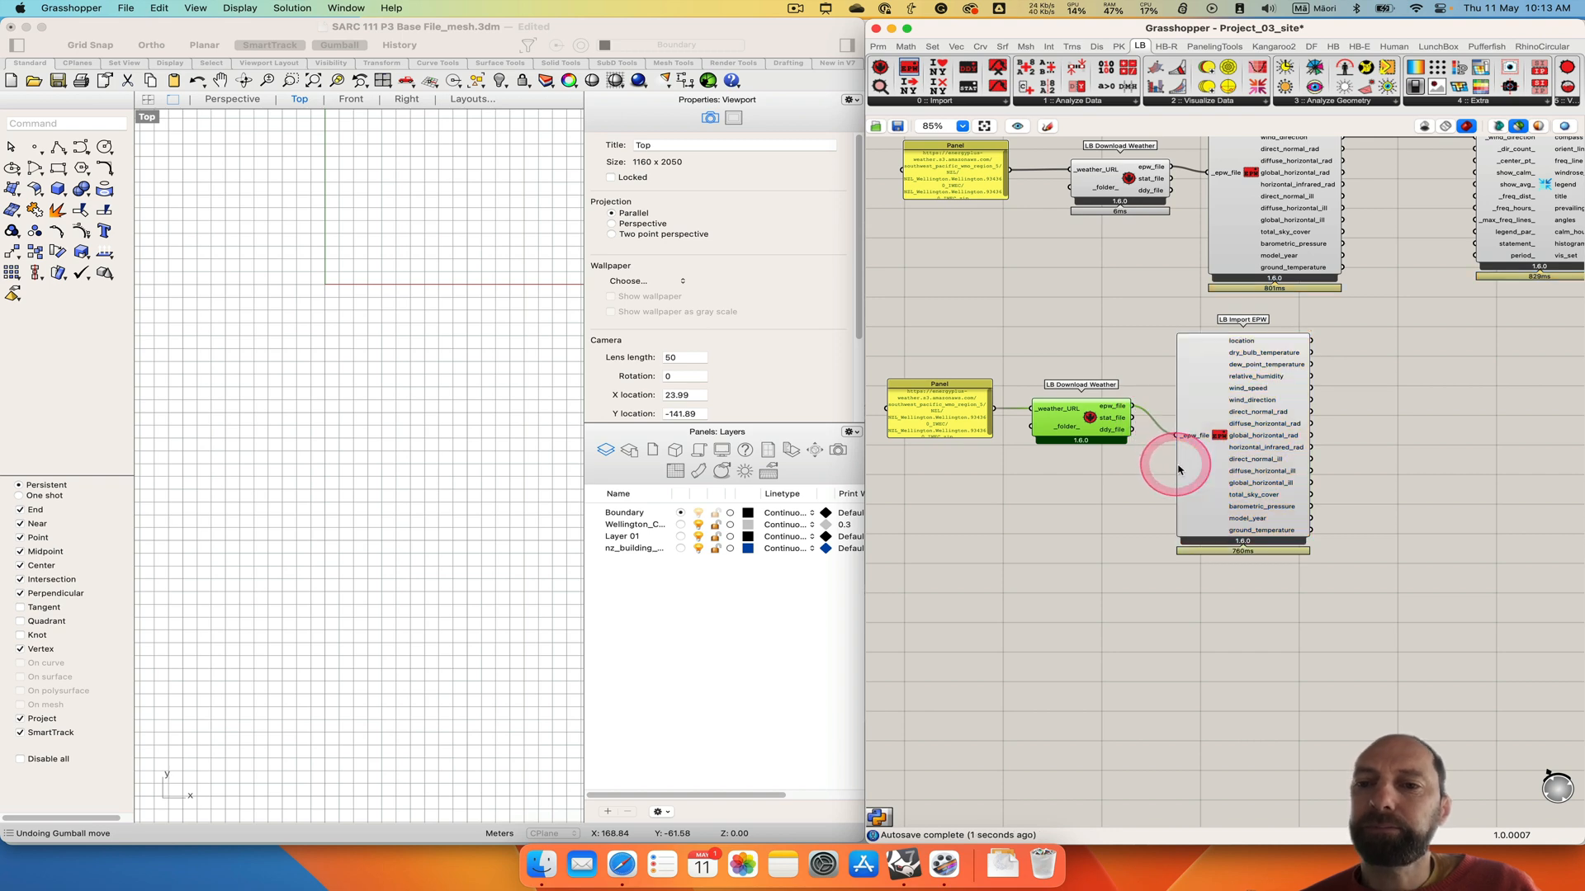
drag(1248, 470, 1247, 454)
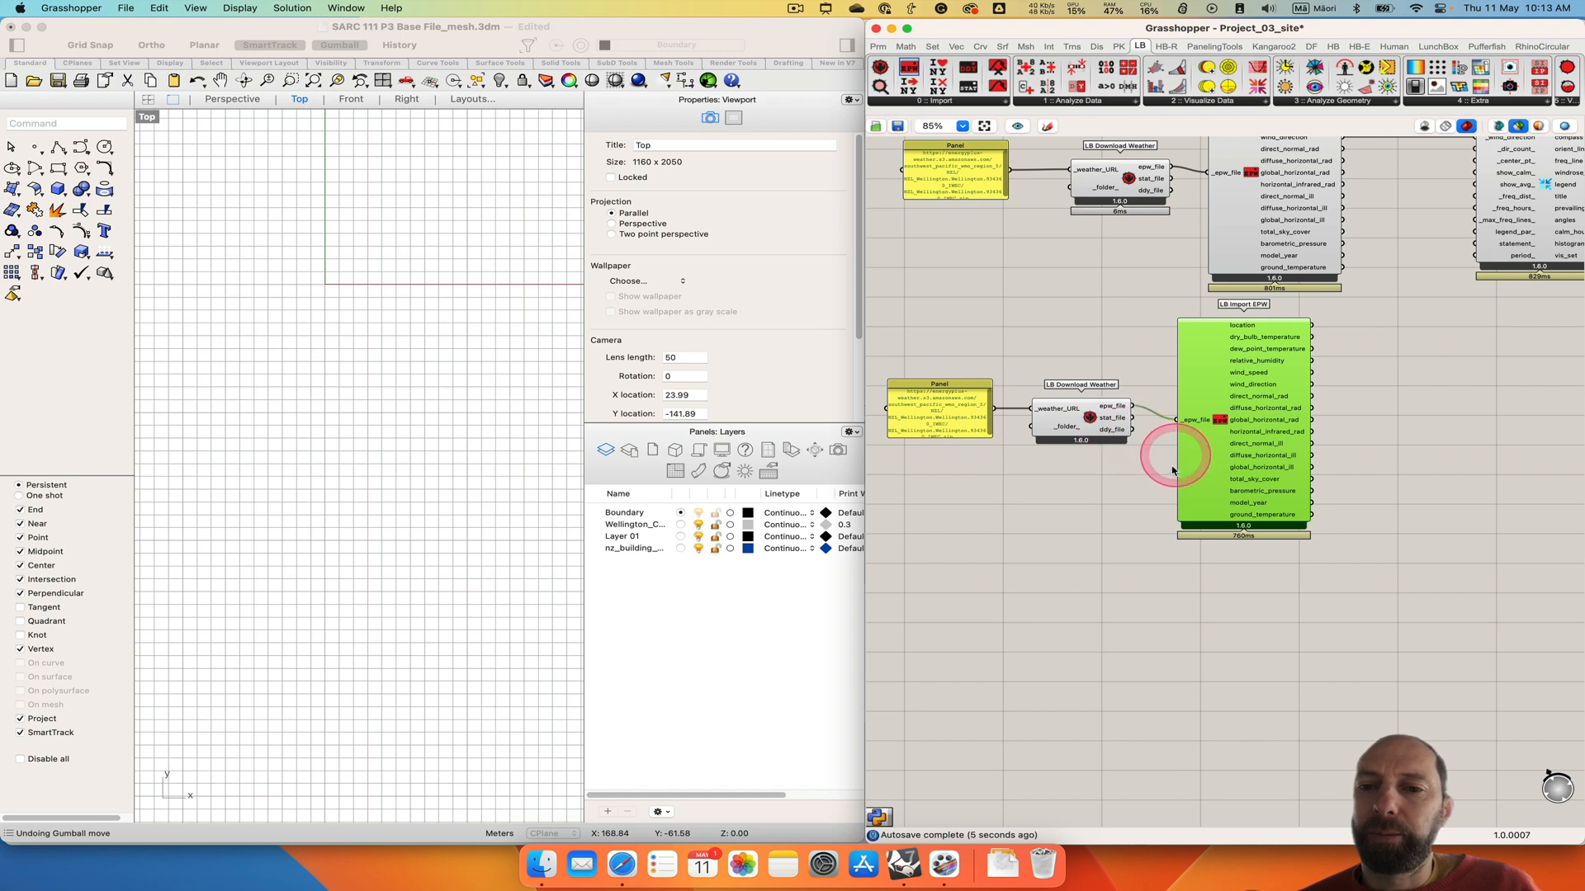
Move the panel, LB Download Weather and LB Import EPW down together, then nudge LB Import EPW slightly upward.
click(1351, 586)
drag(1350, 586, 927, 364)
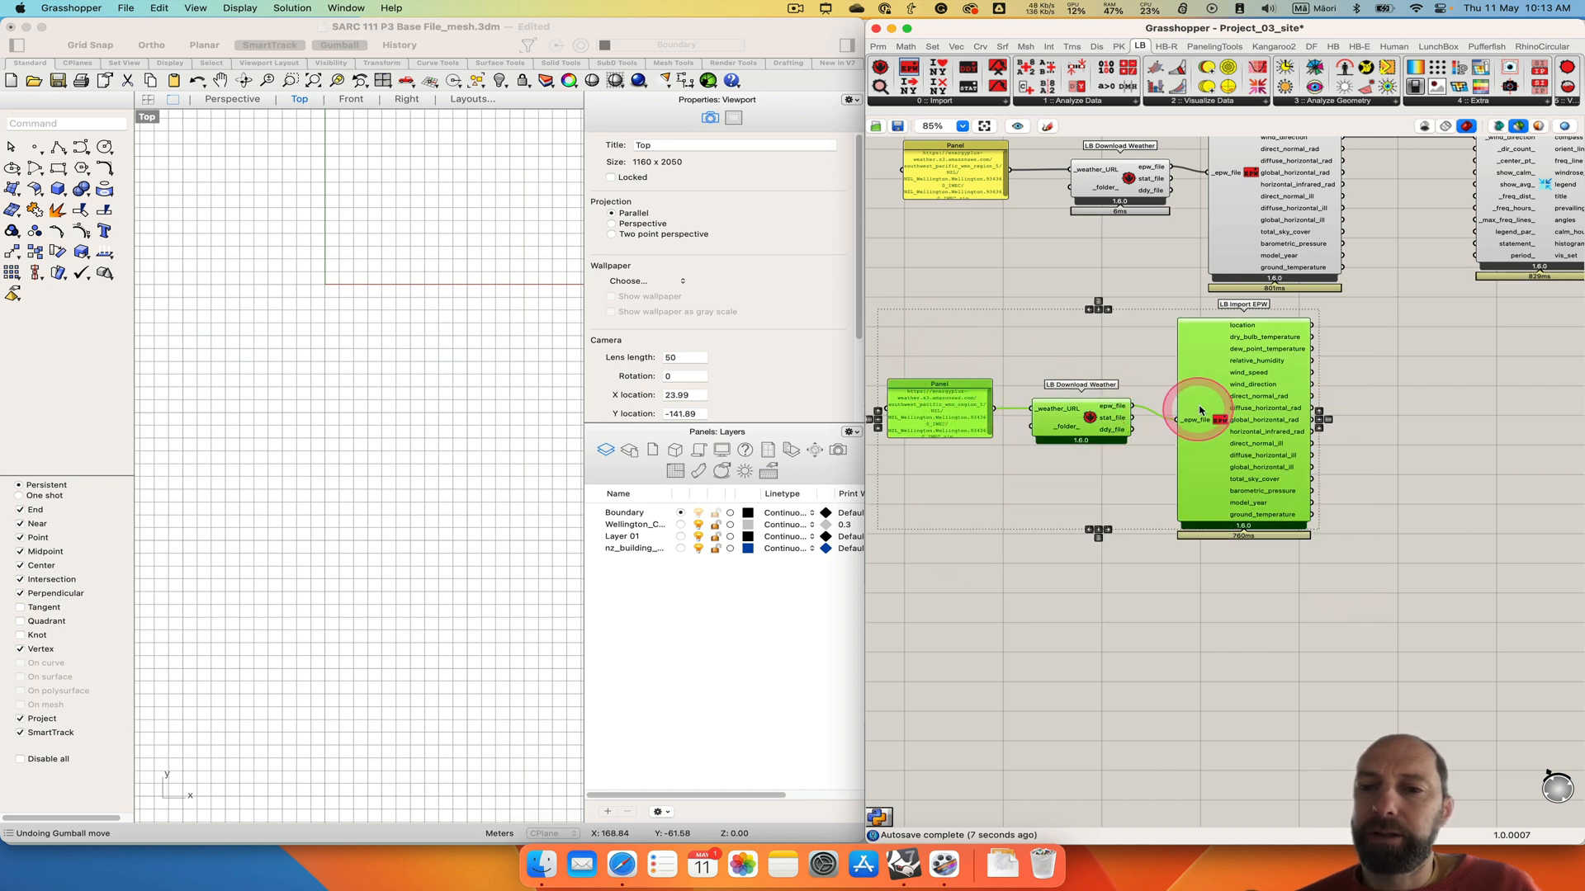
drag(1199, 414, 1196, 504)
click(1354, 594)
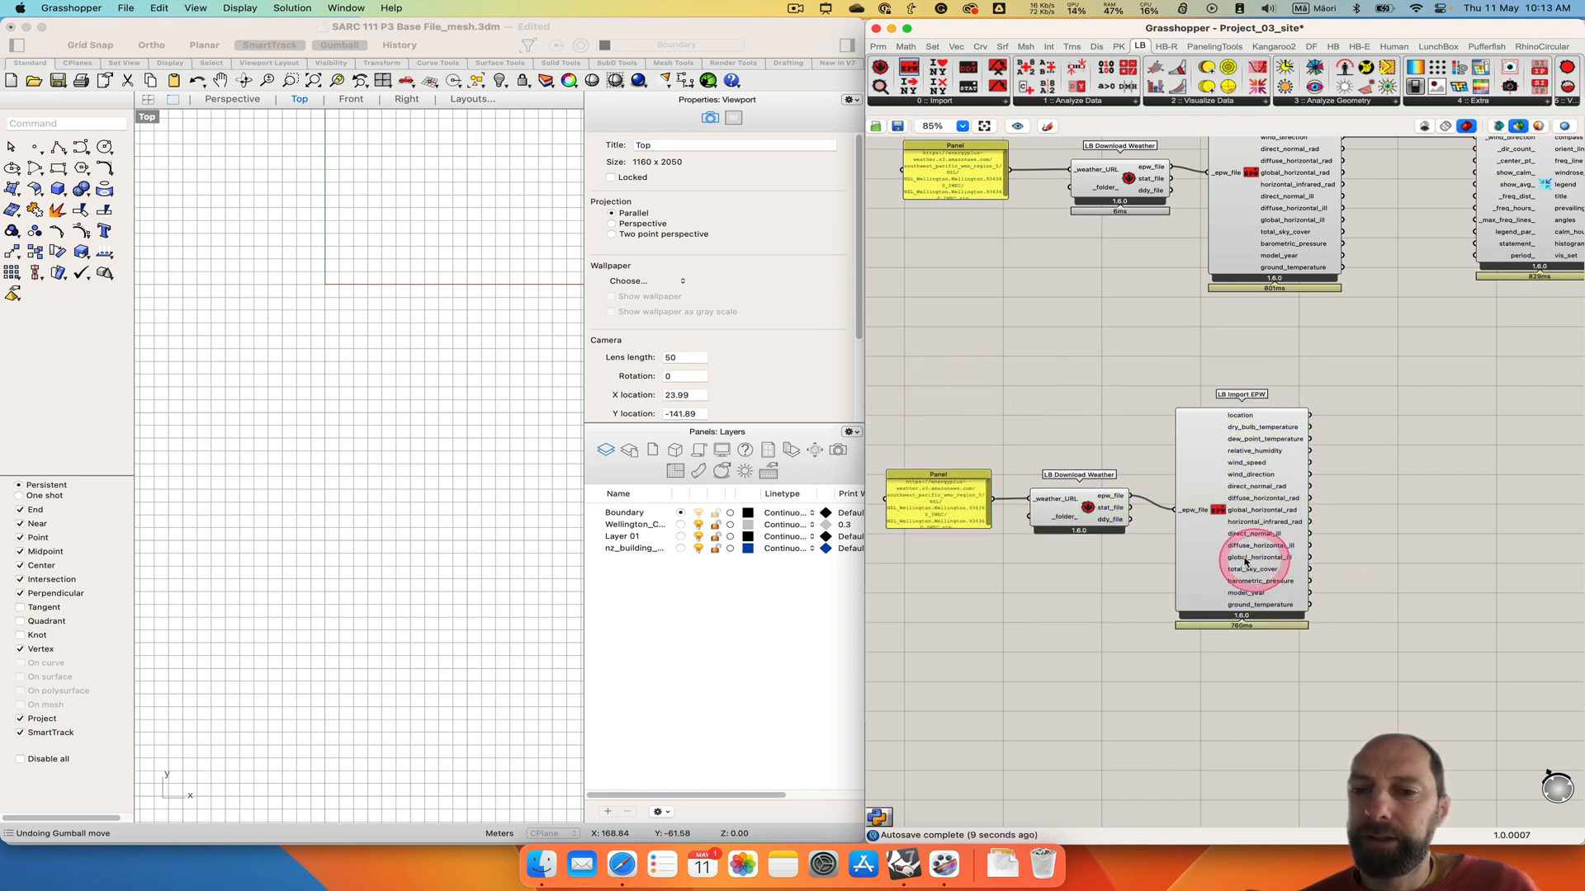
drag(1219, 560, 1221, 547)
Place an LB Wind Rose component beside the new LB Import EPW and line it up with the wind outputs.
right_drag(1395, 557, 1306, 545)
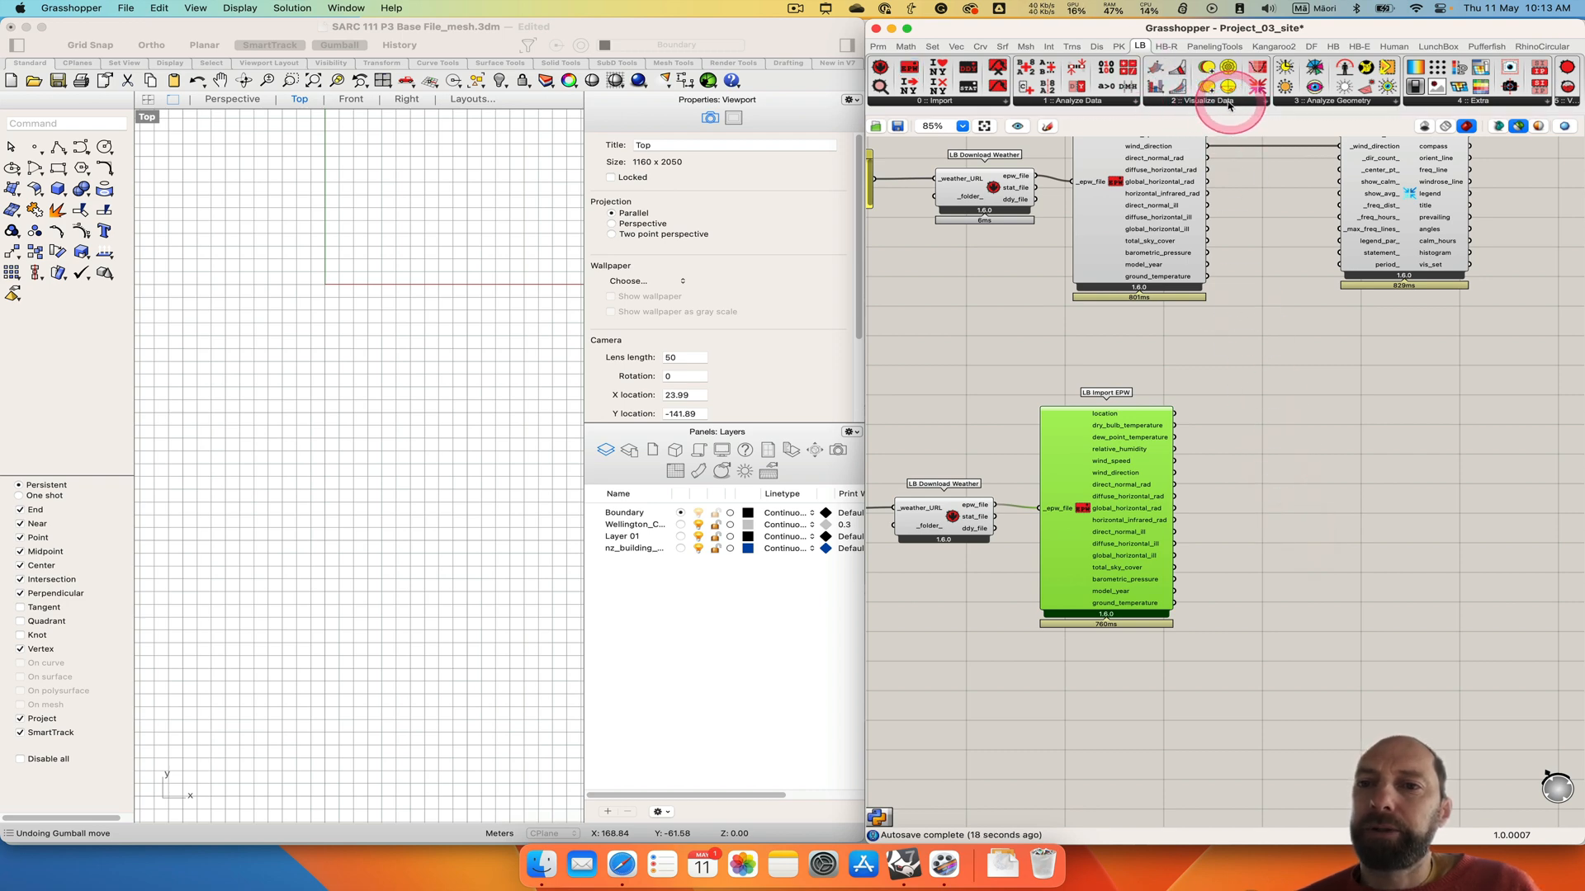
click(1265, 104)
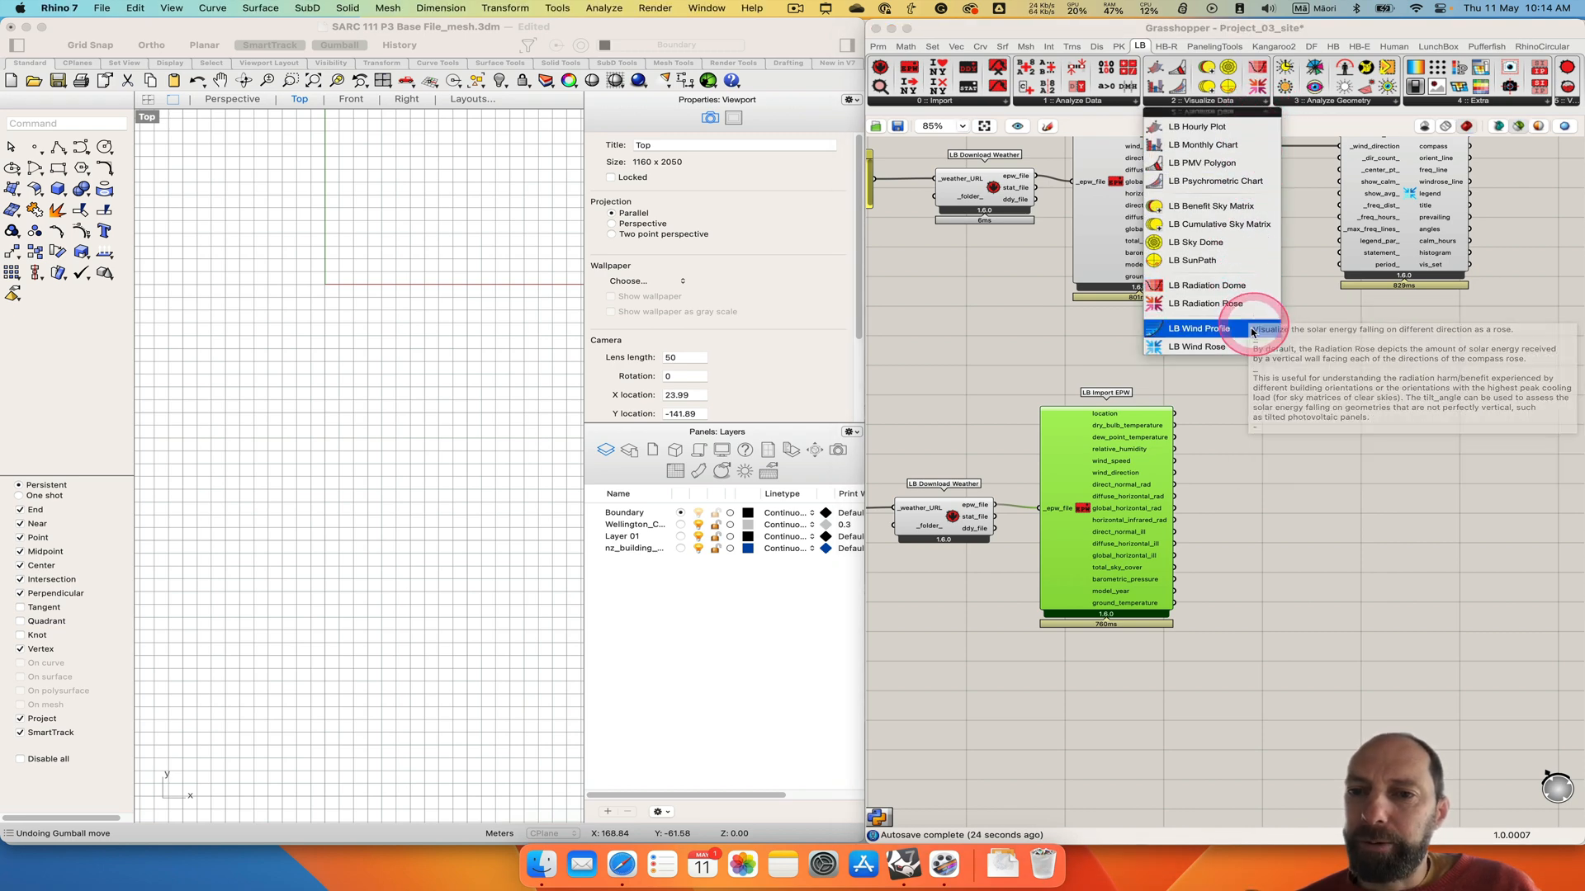
drag(1199, 352, 1329, 505)
drag(1354, 606, 1341, 596)
scroll(1326, 424, right, 3)
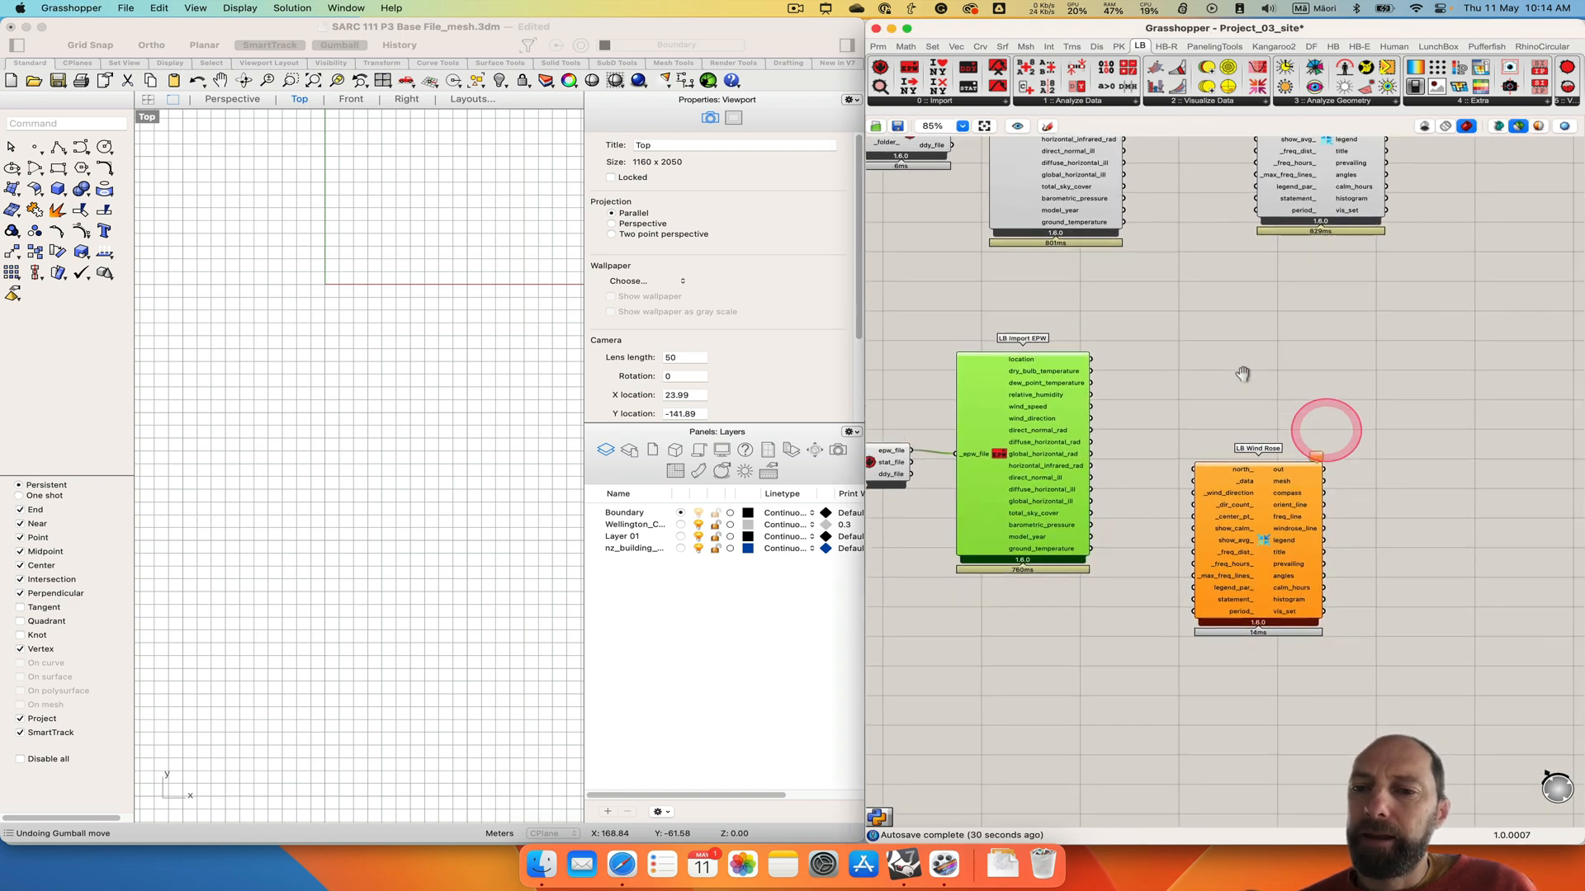
drag(1262, 535, 1279, 436)
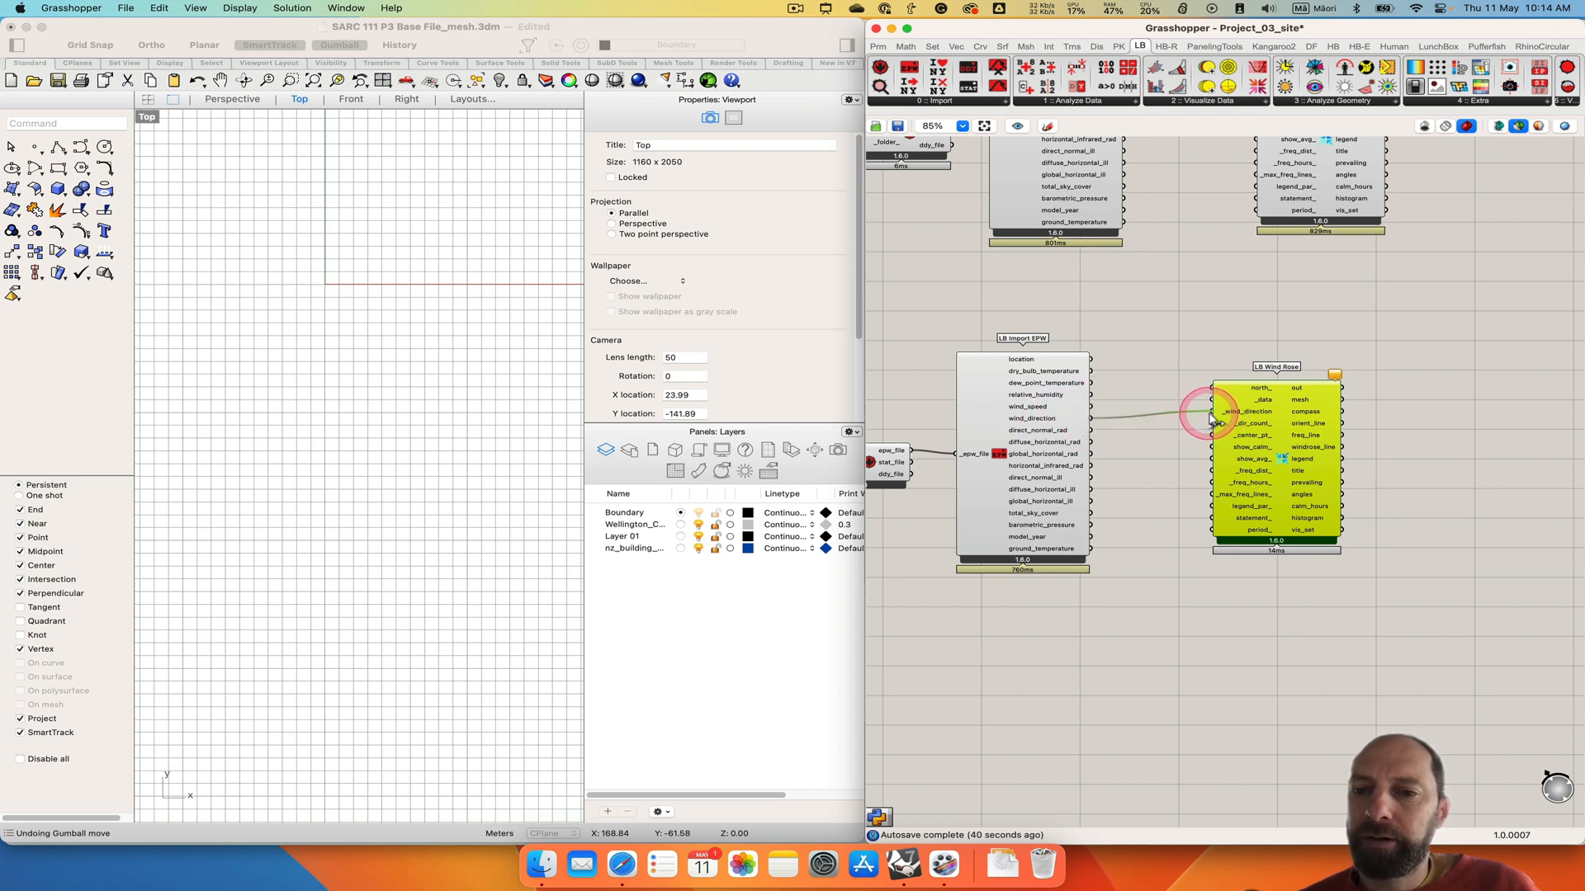
Feed LB Import EPW's wind_speed and wind_direction into LB Wind Rose's _data and _wind_direction, and place LB Wind Rose slightly farther away.
mouse_move(1269, 428)
mouse_down()
mouse_move(1265, 443)
mouse_move(1261, 412)
mouse_up()
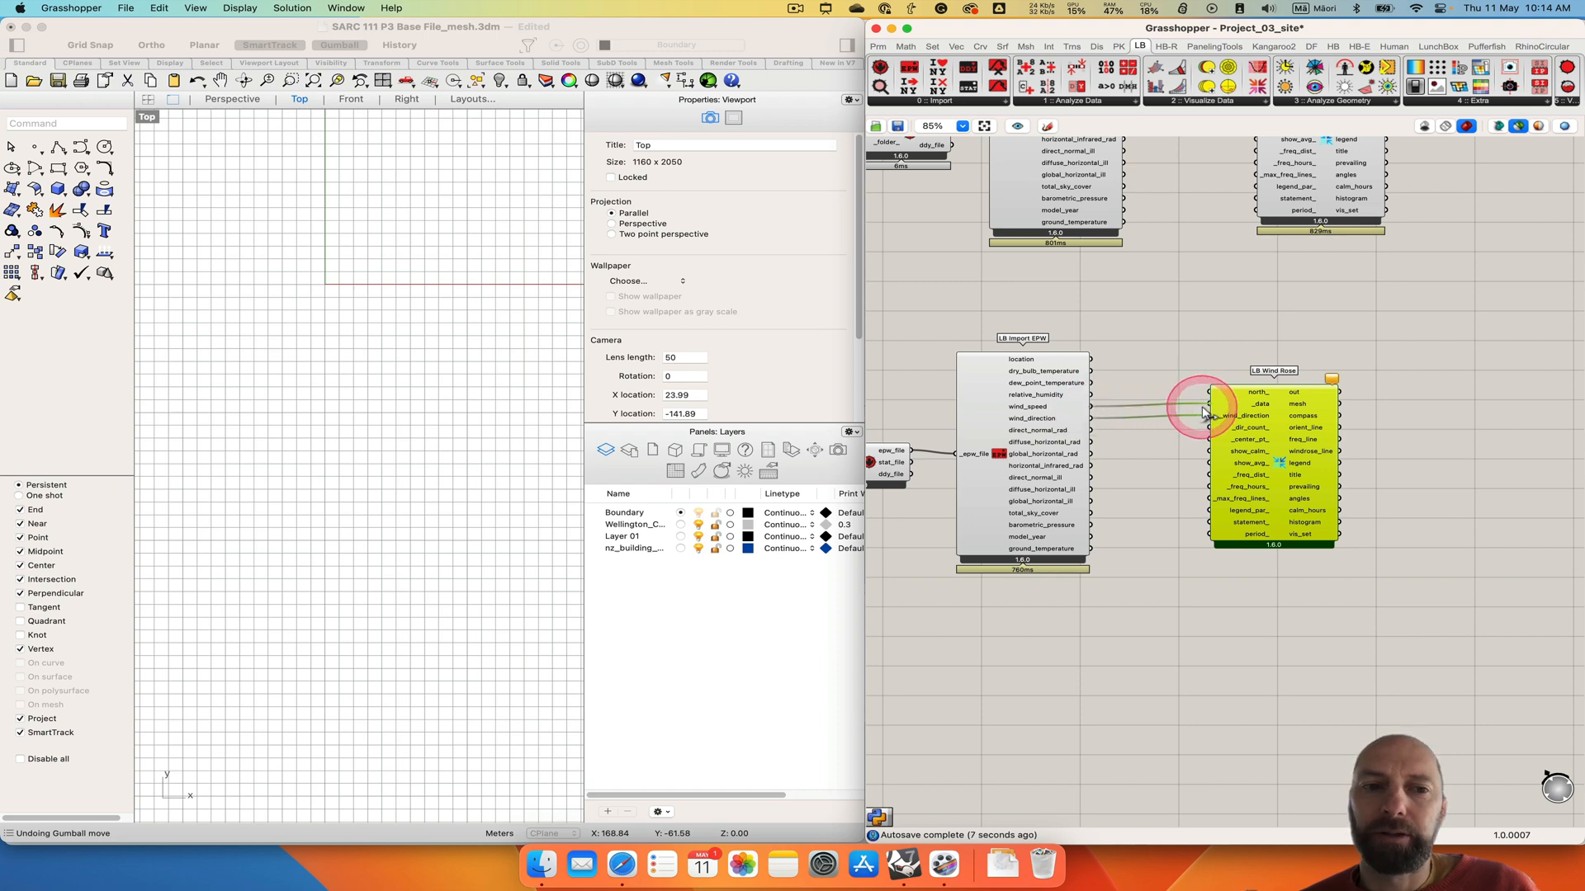
drag(1204, 412, 1209, 415)
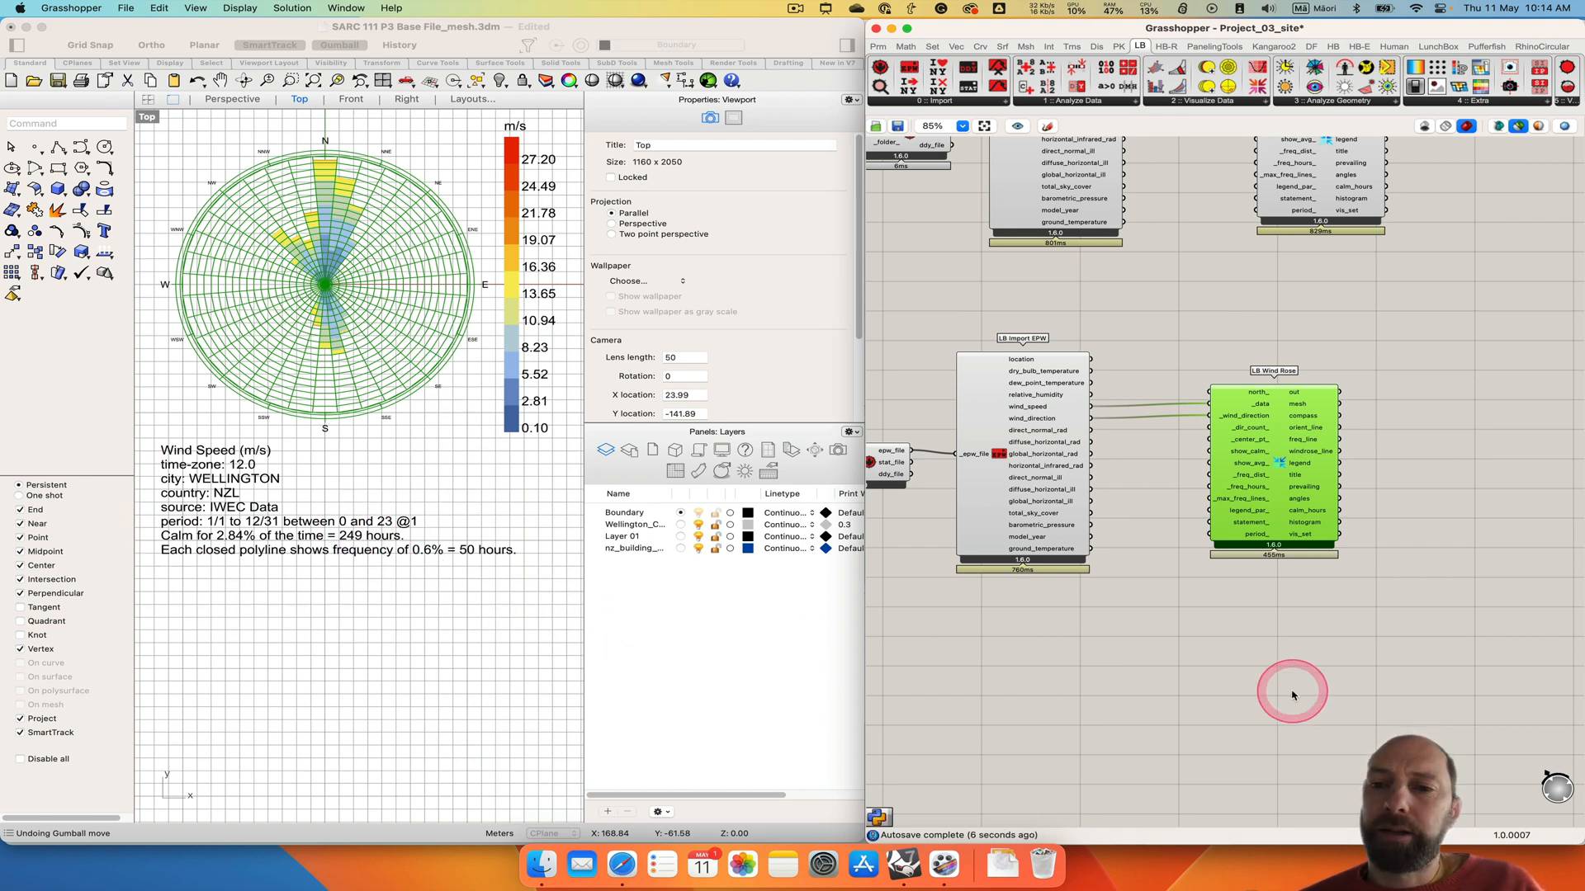
drag(1284, 422, 1280, 424)
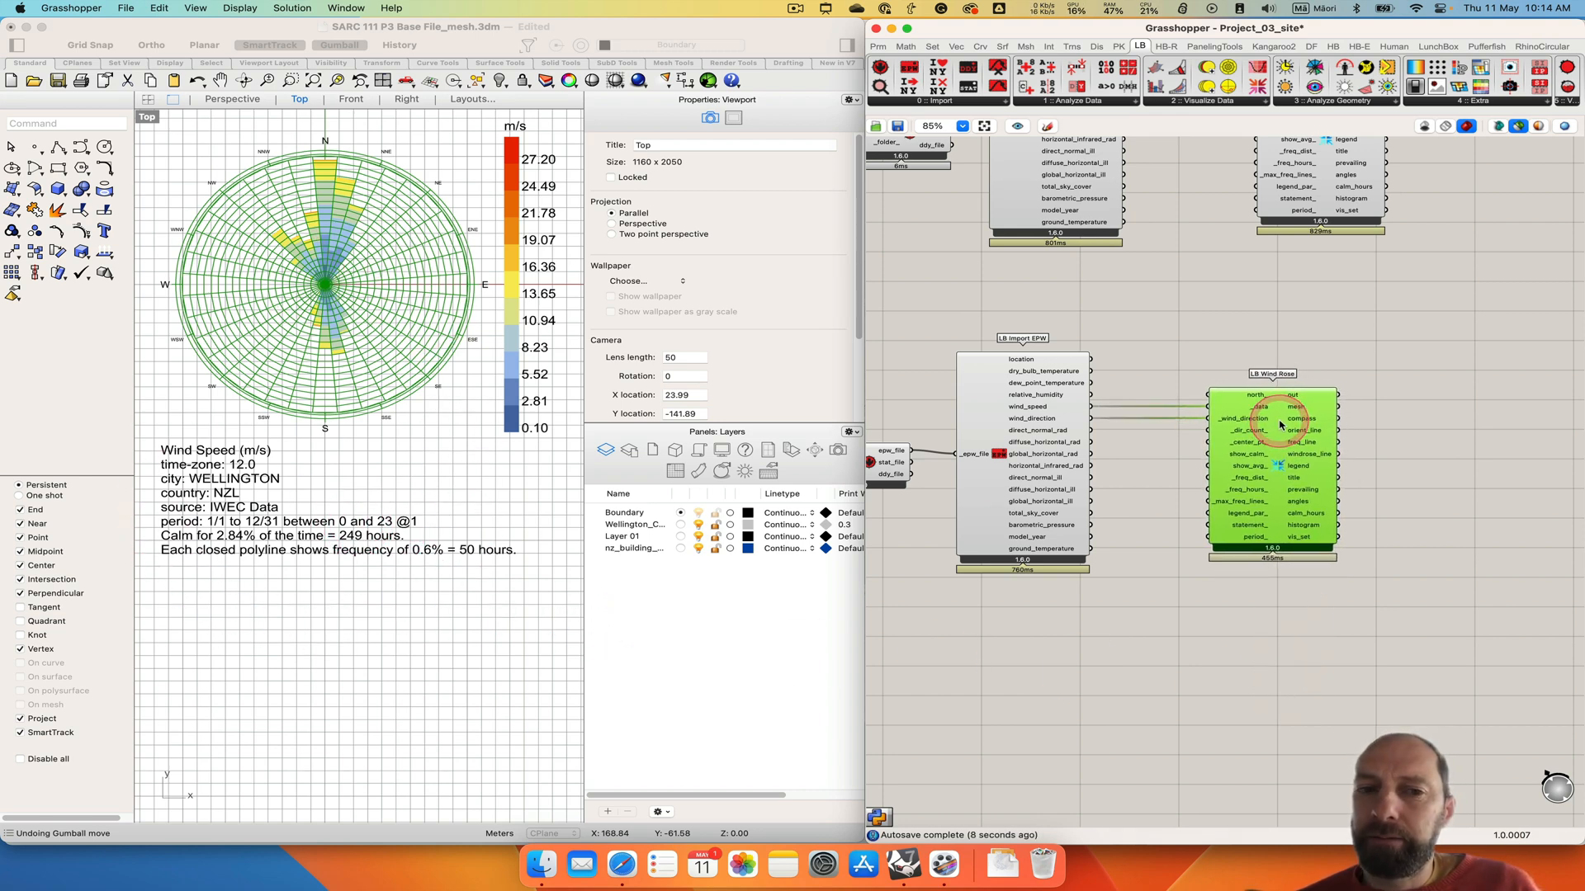
scroll(1119, 653, down, 2)
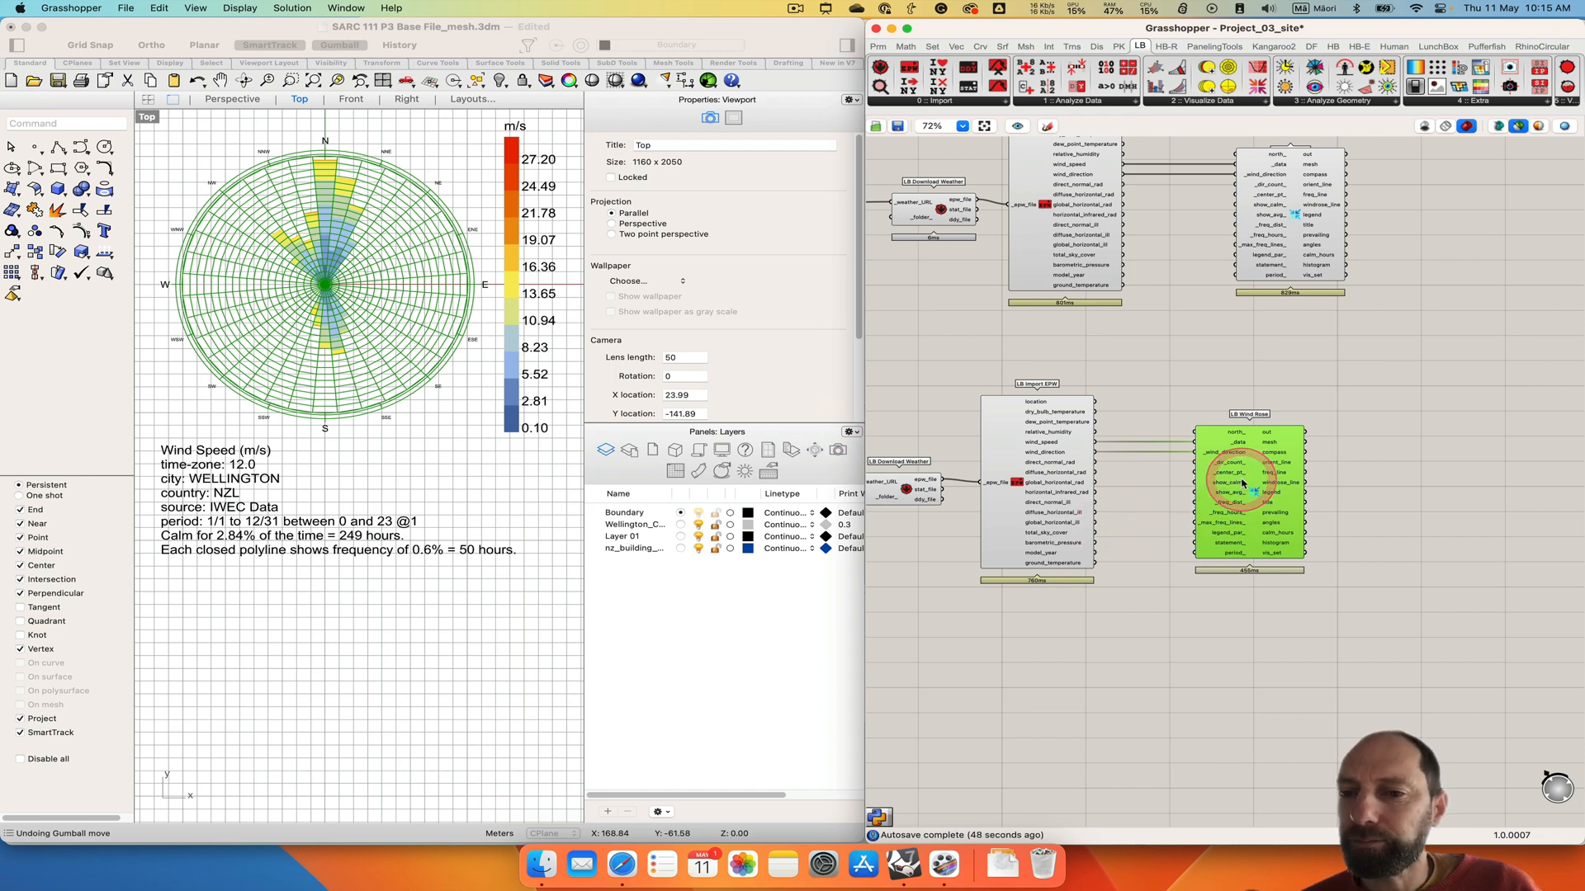
drag(1255, 473, 1290, 475)
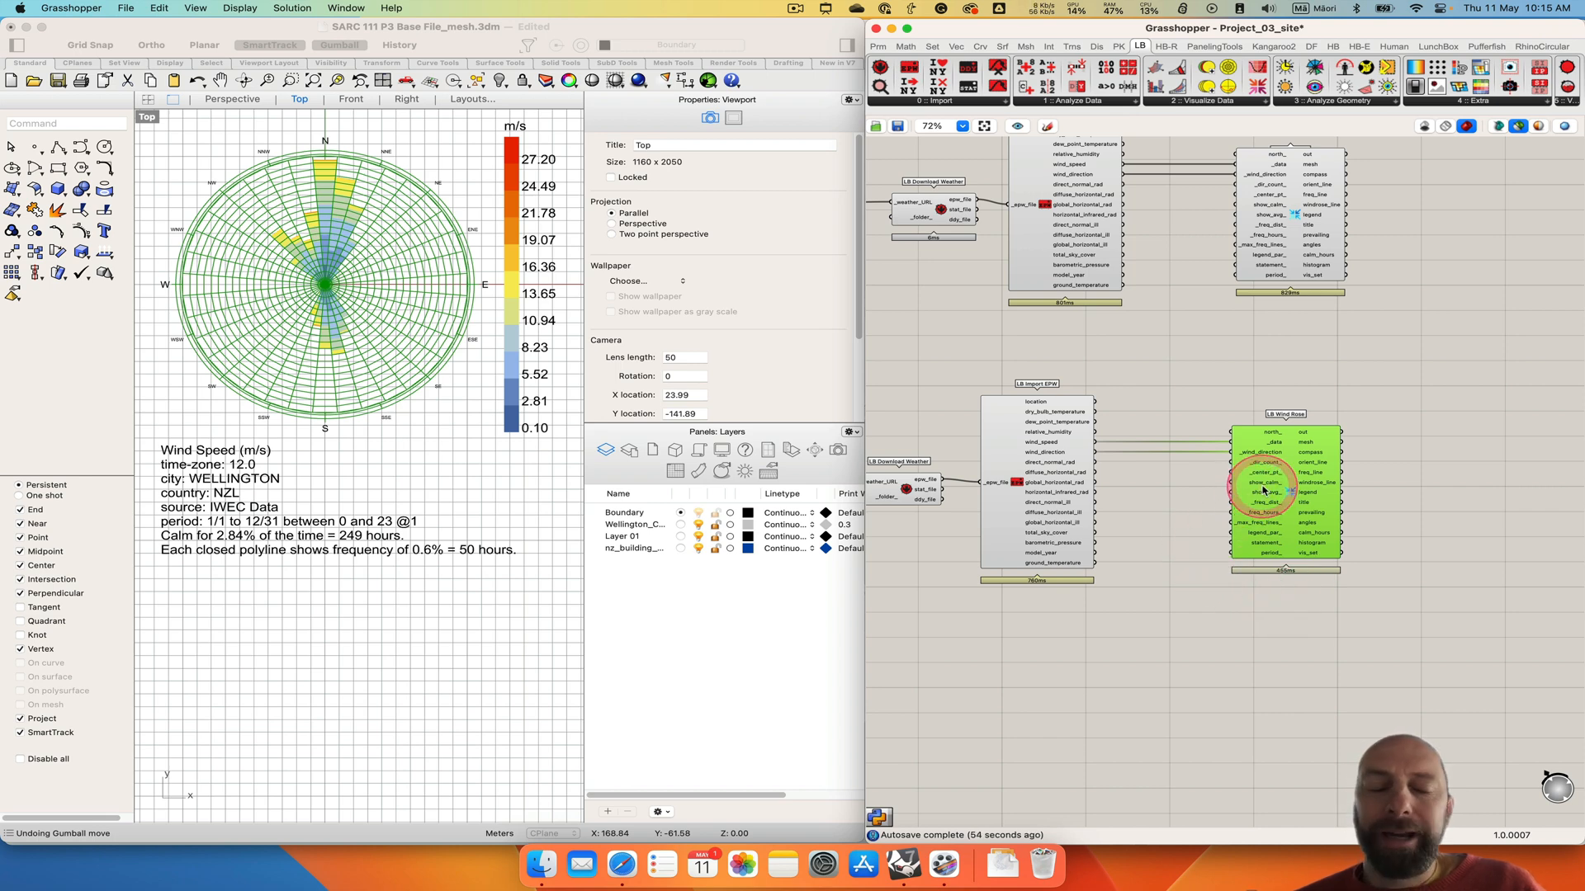
Add a Boolean Toggle feeding the show_calm_ input of LB Wind Rose and set it to True.
mouse_move(1262, 487)
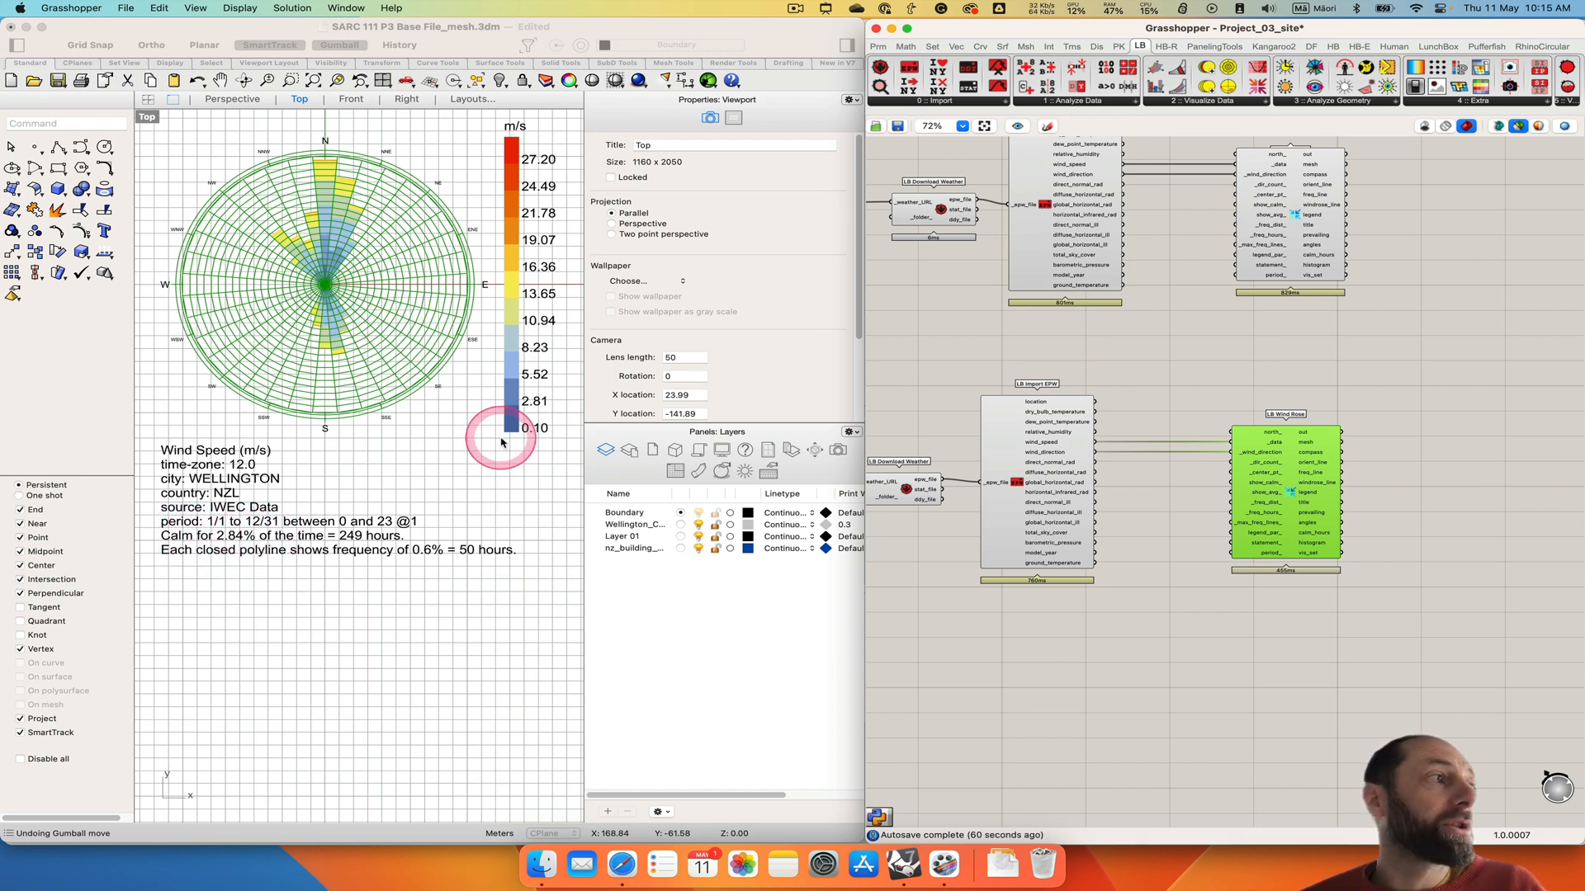
click(1254, 487)
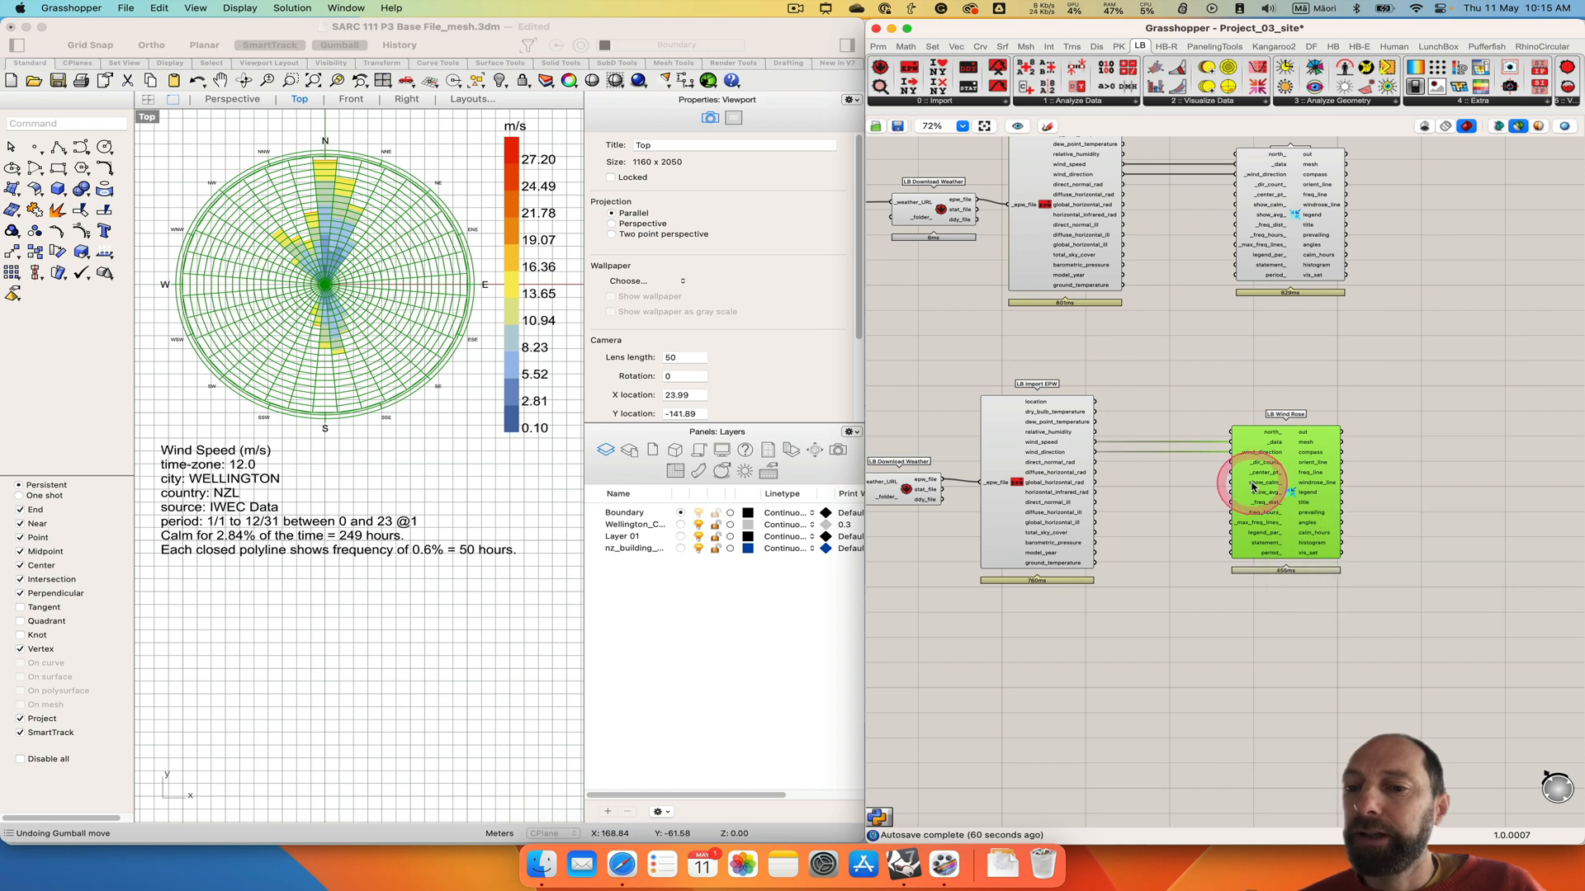
double_click(1171, 489)
text(boo)
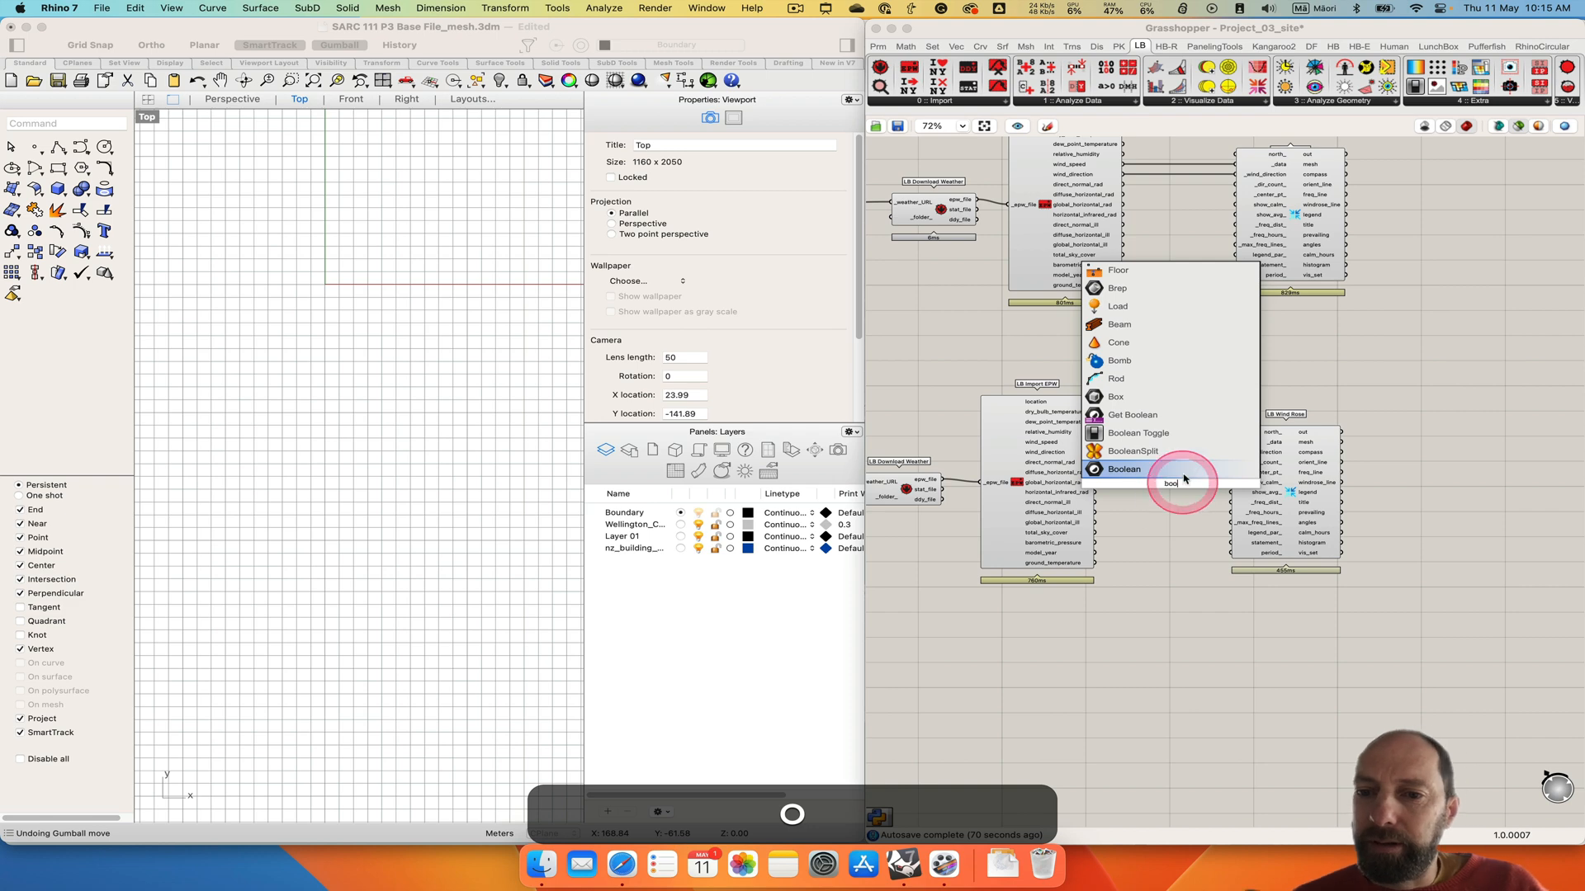
click(1153, 431)
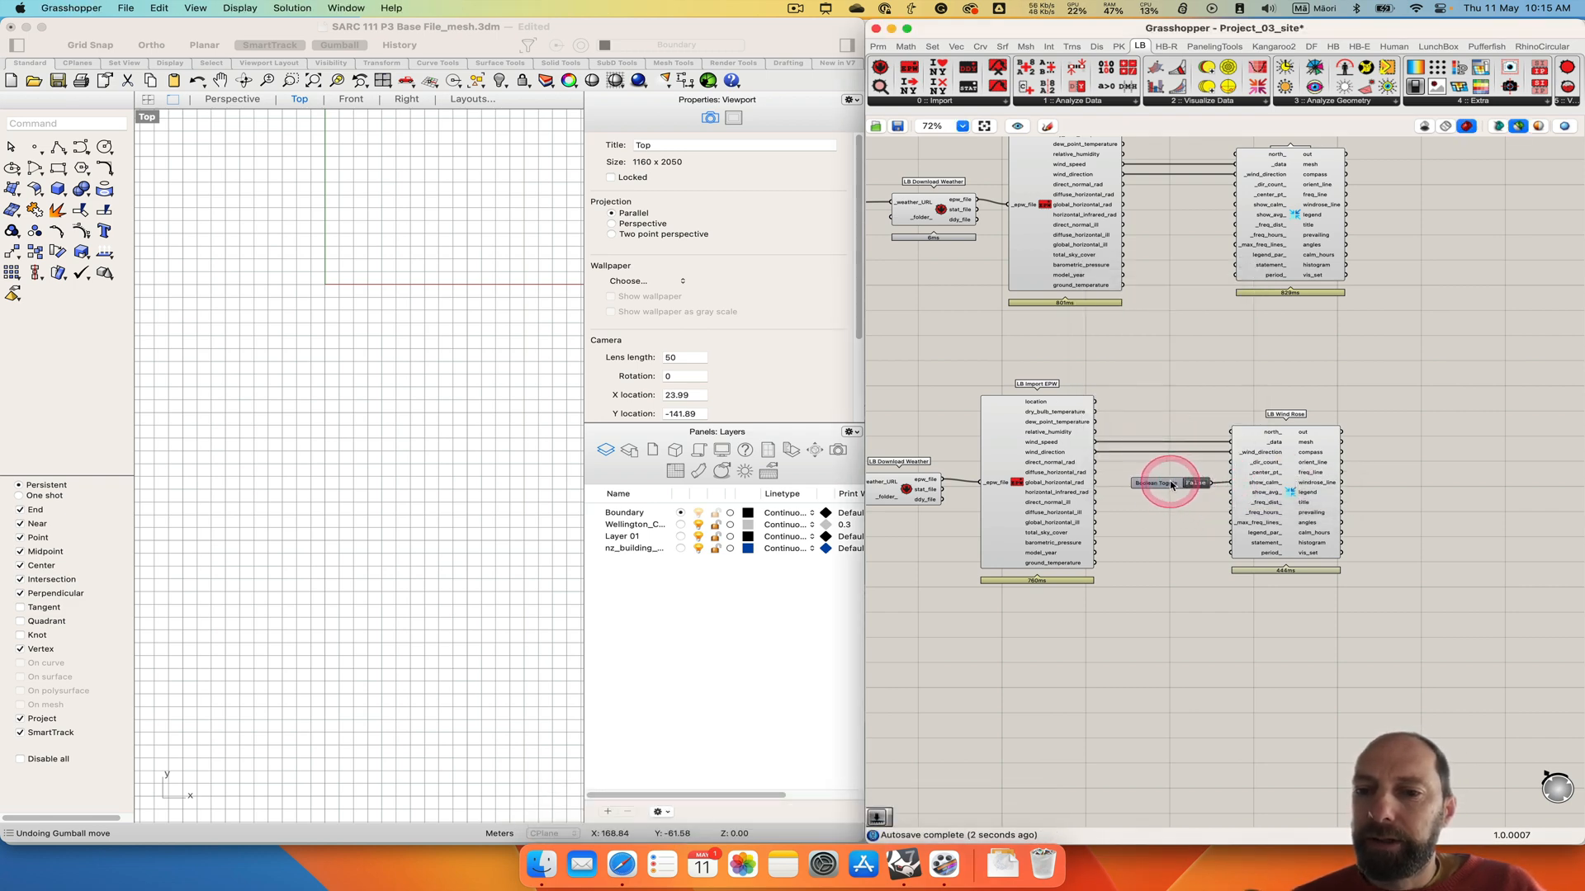
click(1293, 489)
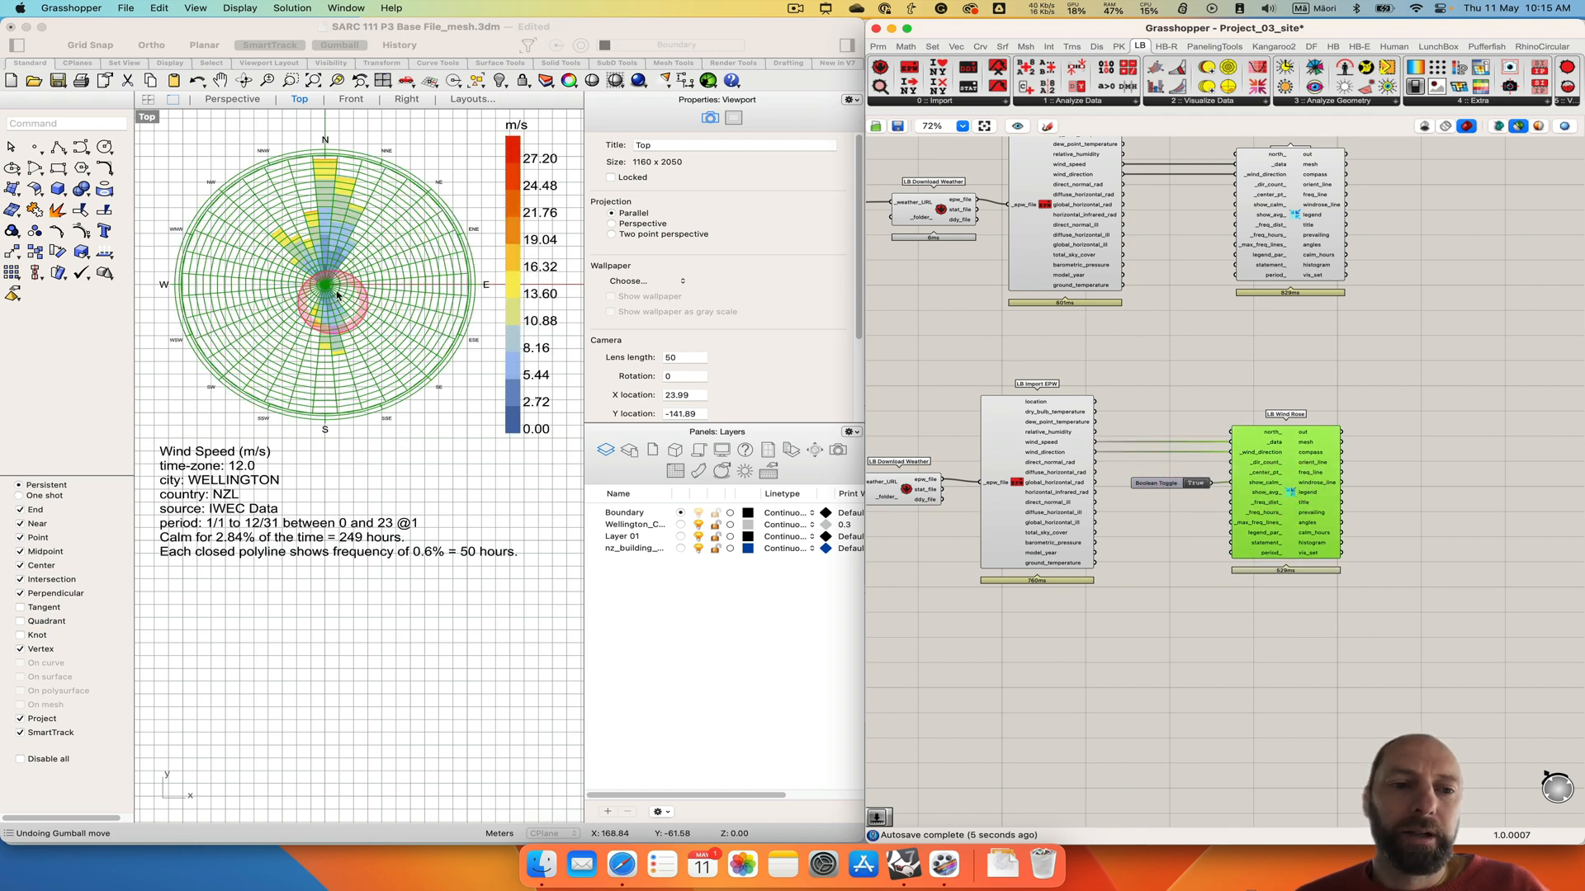
double_click(1196, 485)
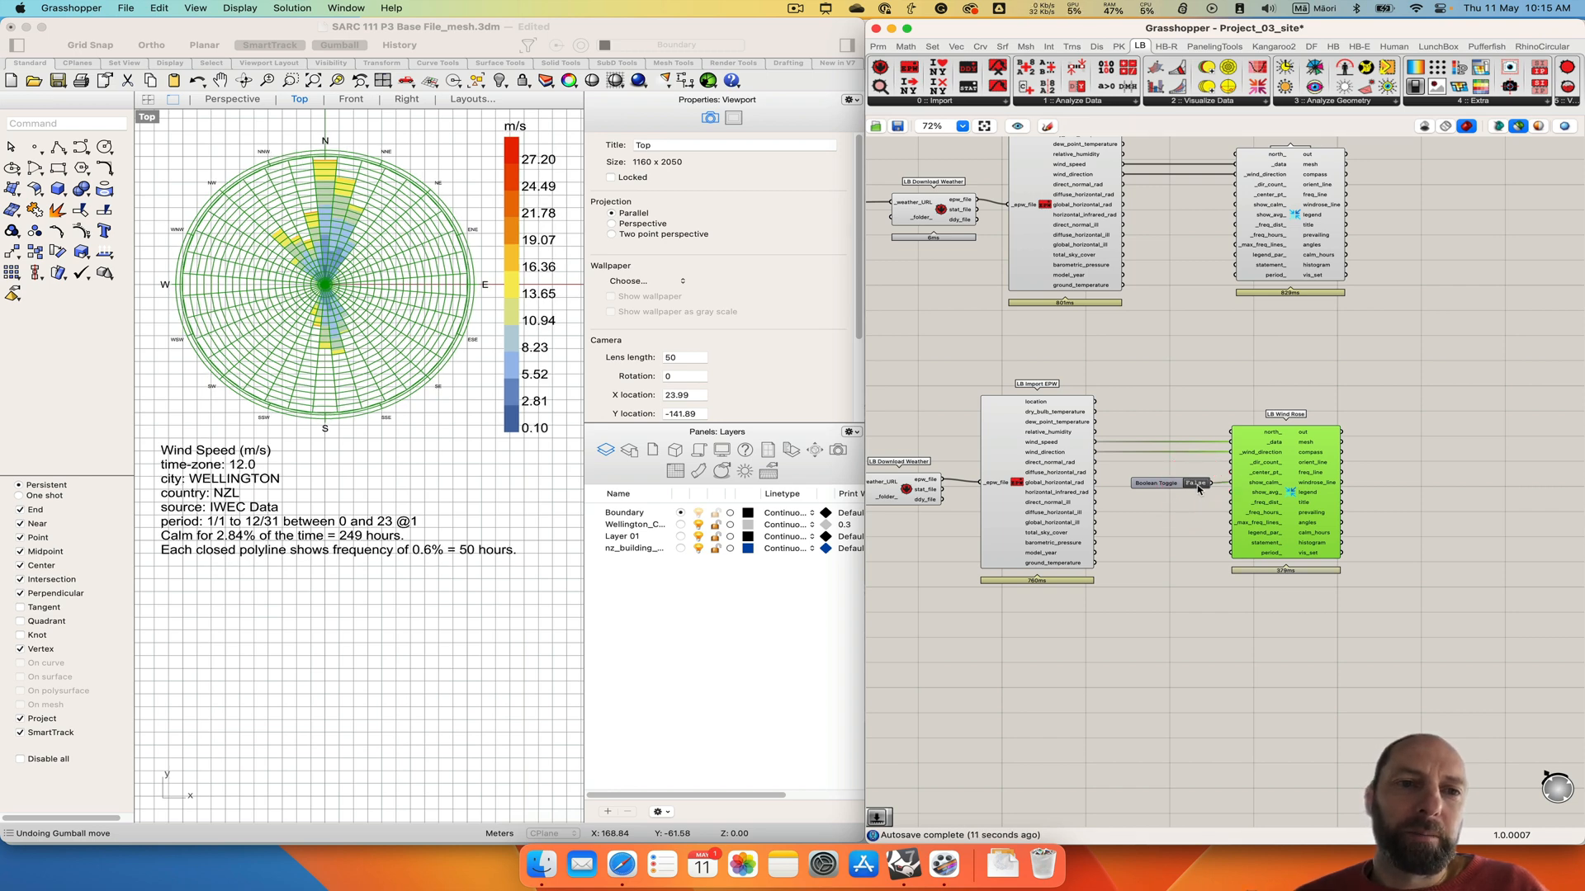
double_click(1196, 484)
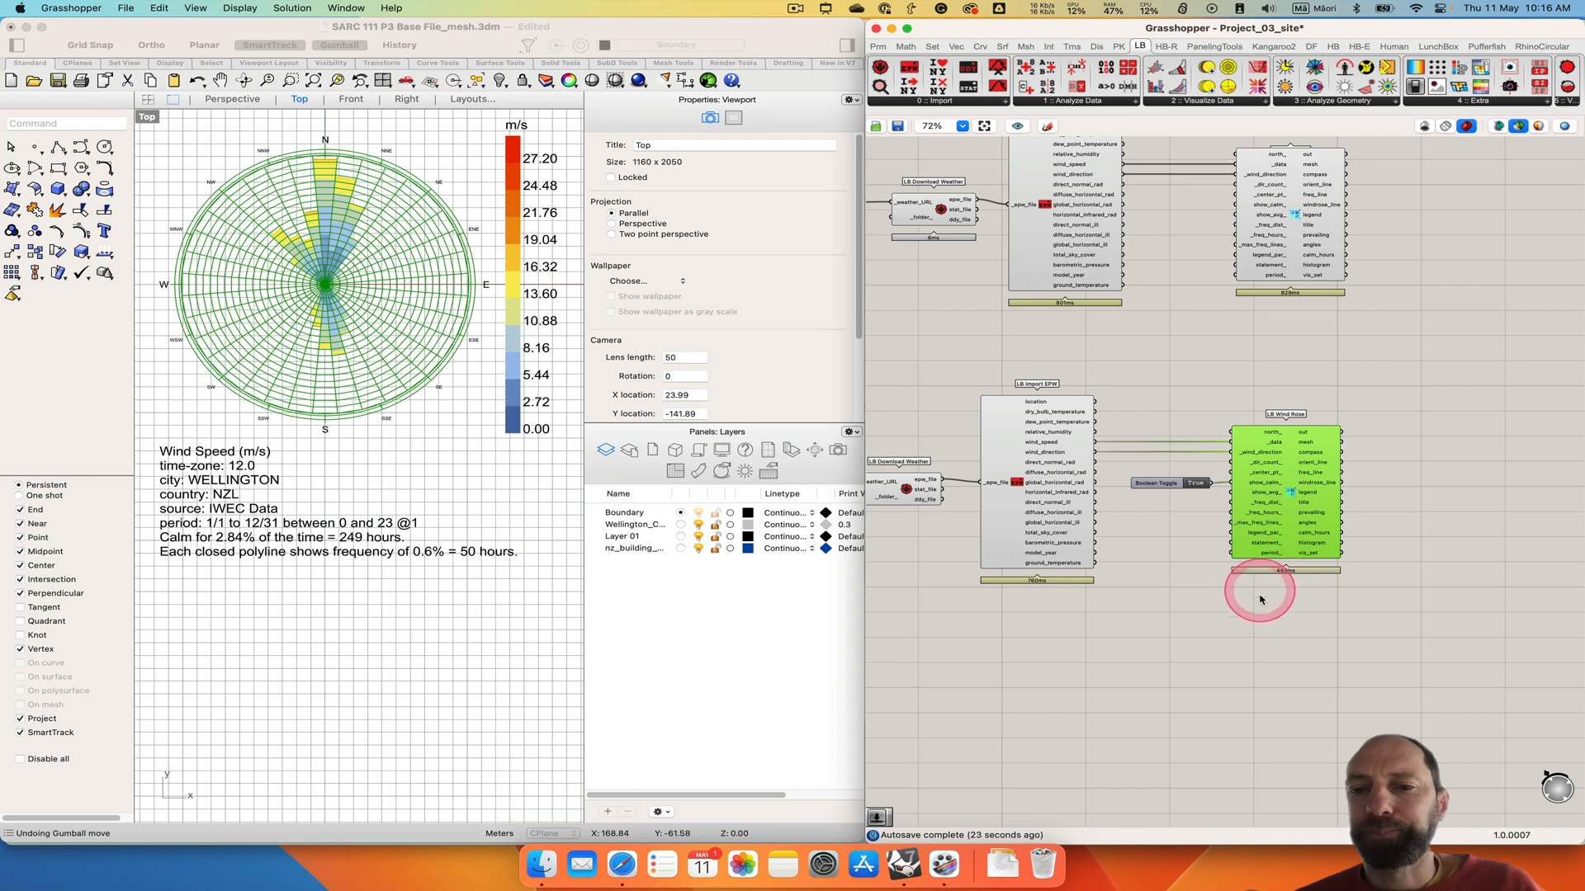
Move LB Download Weather, LB Import EPW, the Boolean Toggle and LB Wind Rose down together to free canvas space above them.
right_drag(1233, 674, 1113, 637)
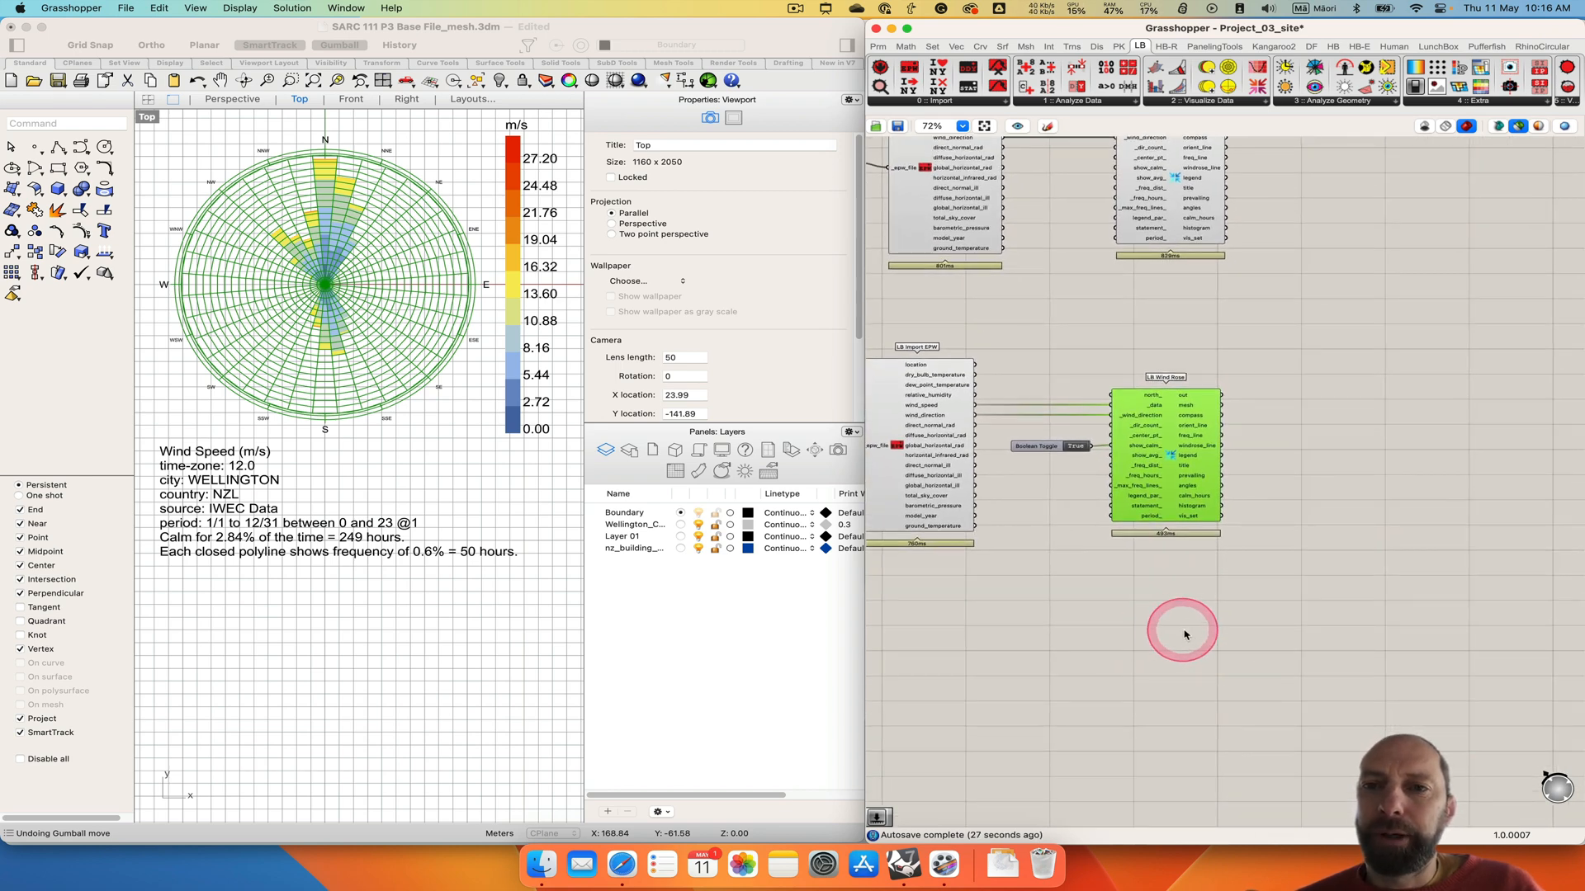
right_drag(1233, 638, 1176, 686)
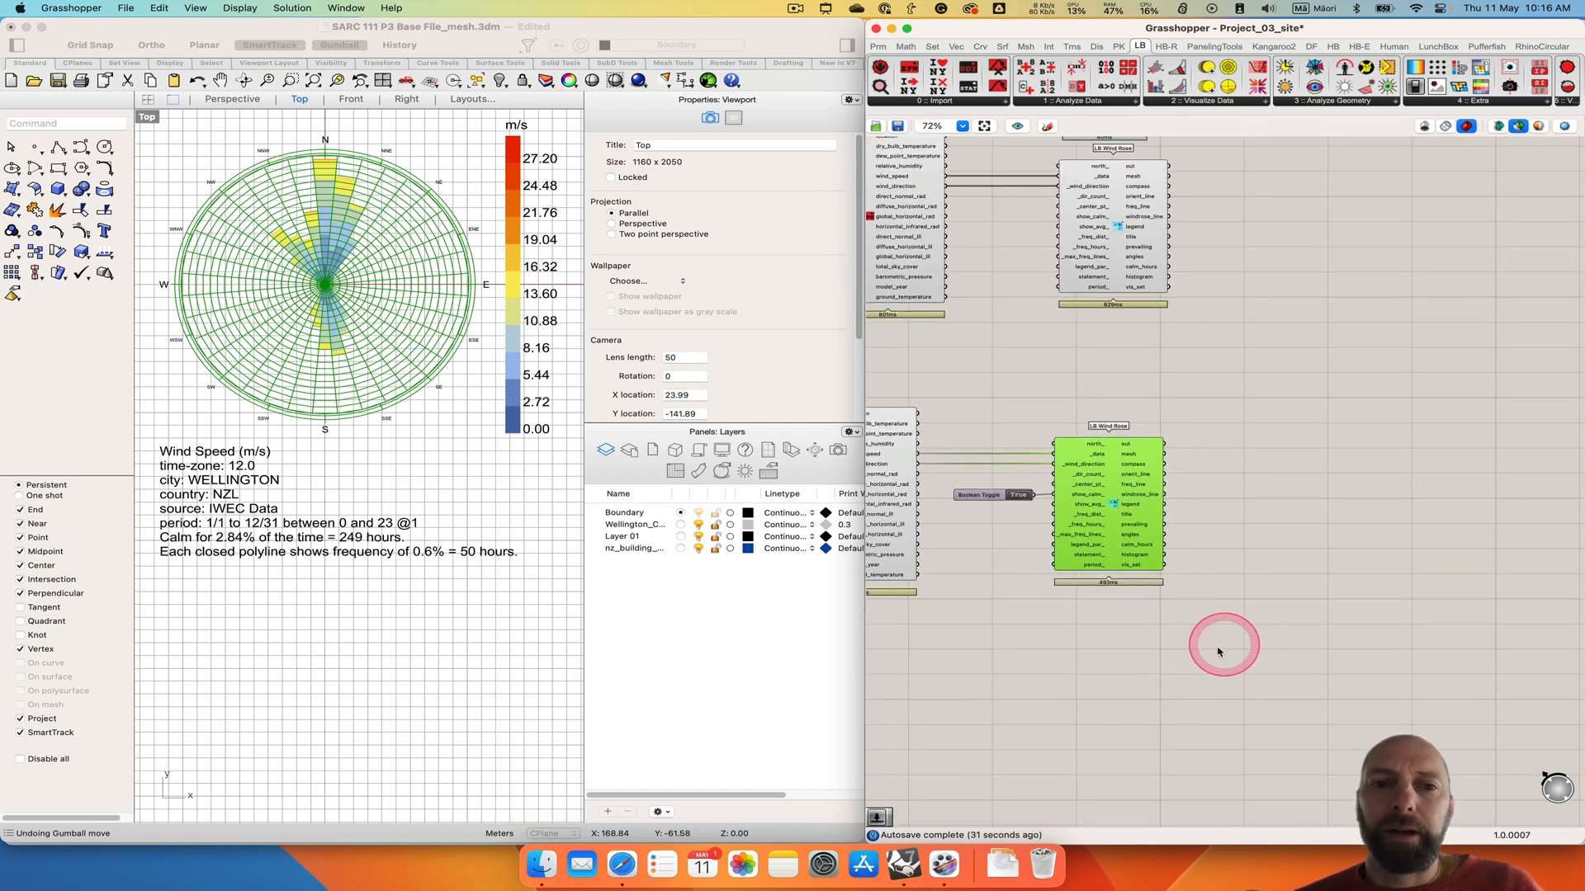
scroll(1205, 635, down, 4)
scroll(1214, 596, up, 4)
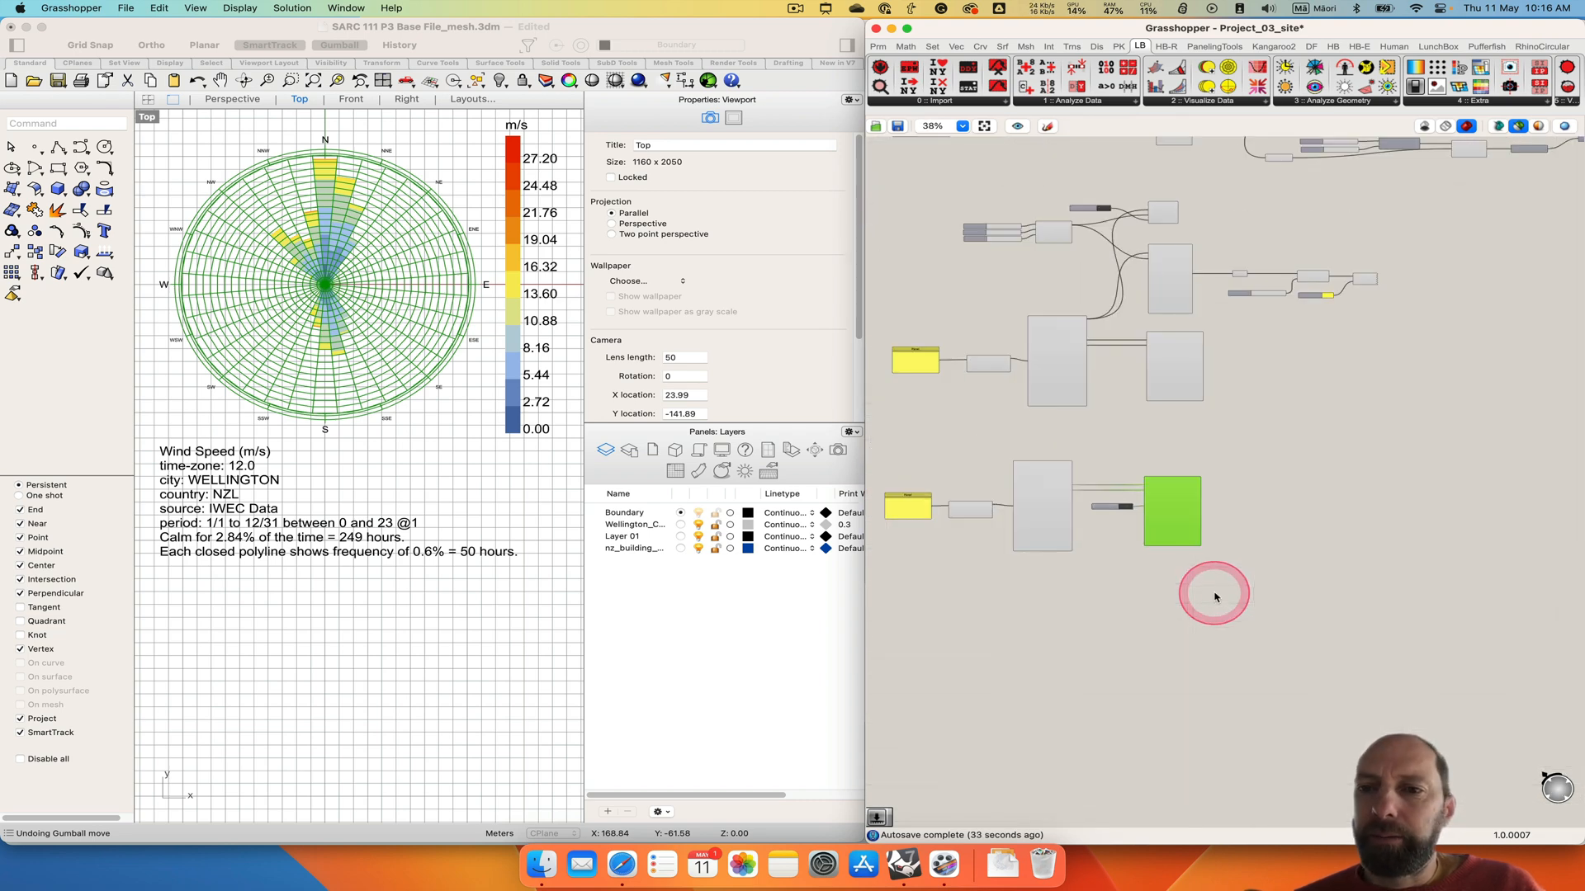
right_drag(1181, 602, 1348, 567)
mouse_move(1423, 579)
mouse_down()
mouse_move(1162, 445)
mouse_move(920, 265)
mouse_up()
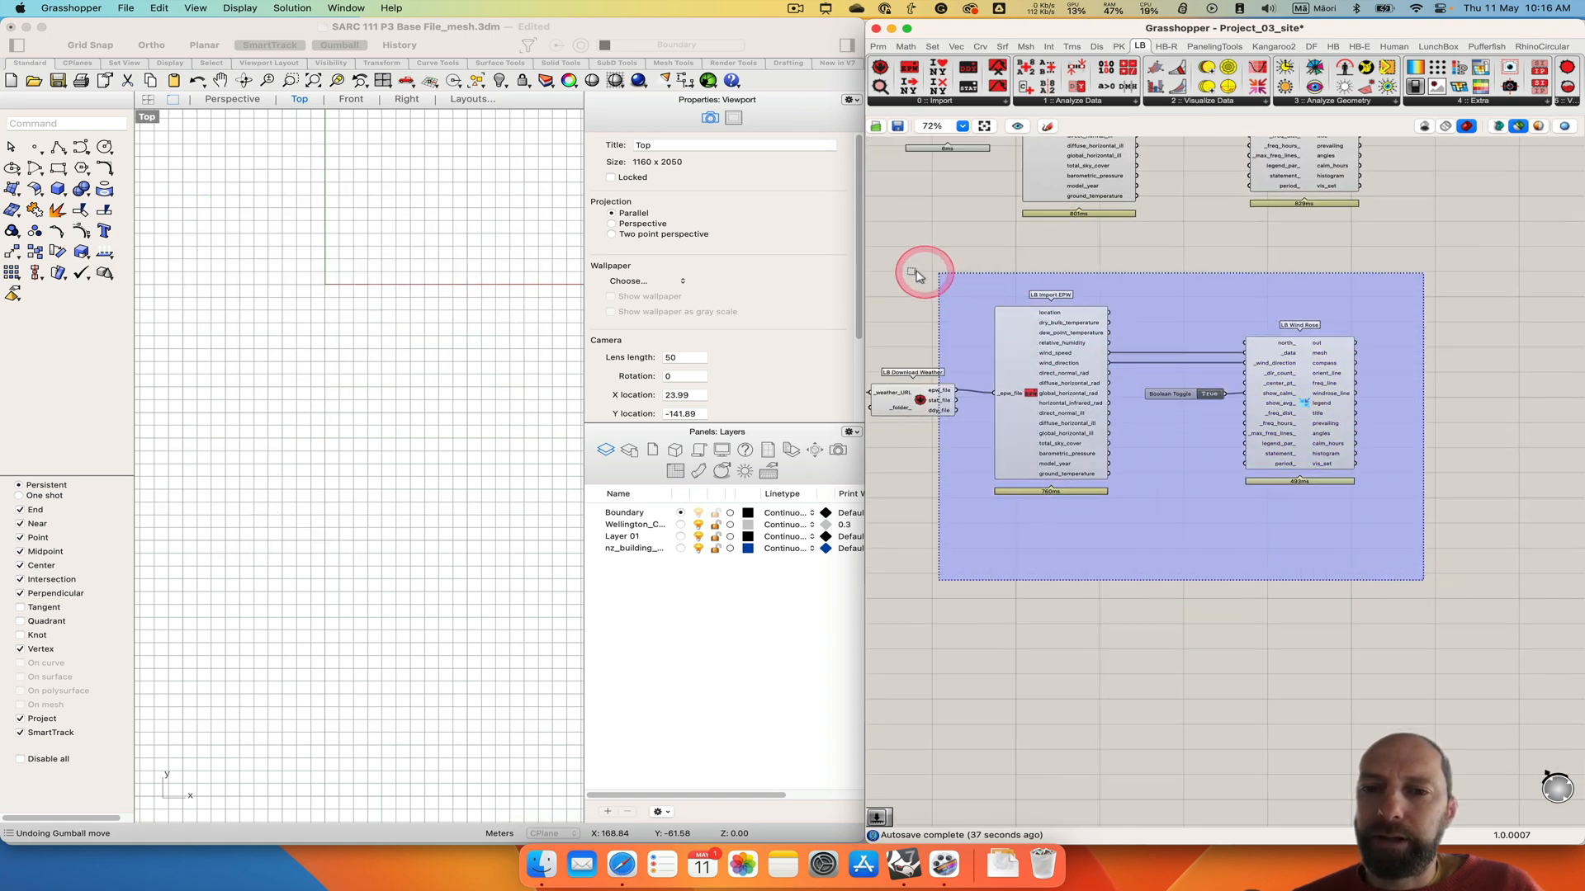
drag(1051, 353, 1070, 612)
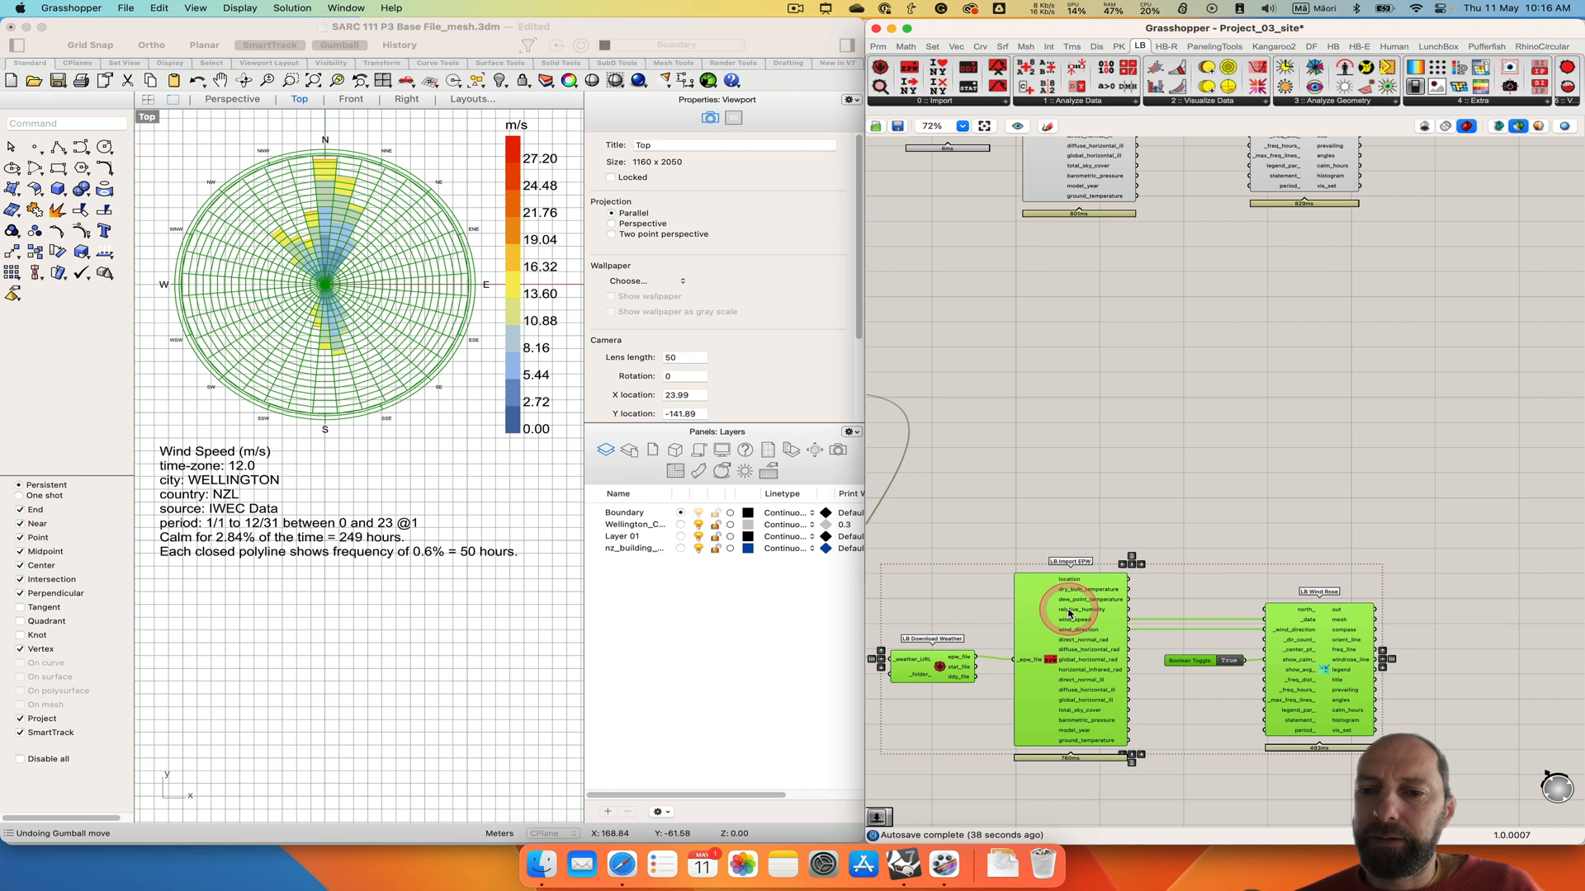
click(1129, 437)
Place an LB SunPath component above LB Wind Rose and feed its _location input from LB Import EPW's location output.
right_drag(1200, 469, 1078, 393)
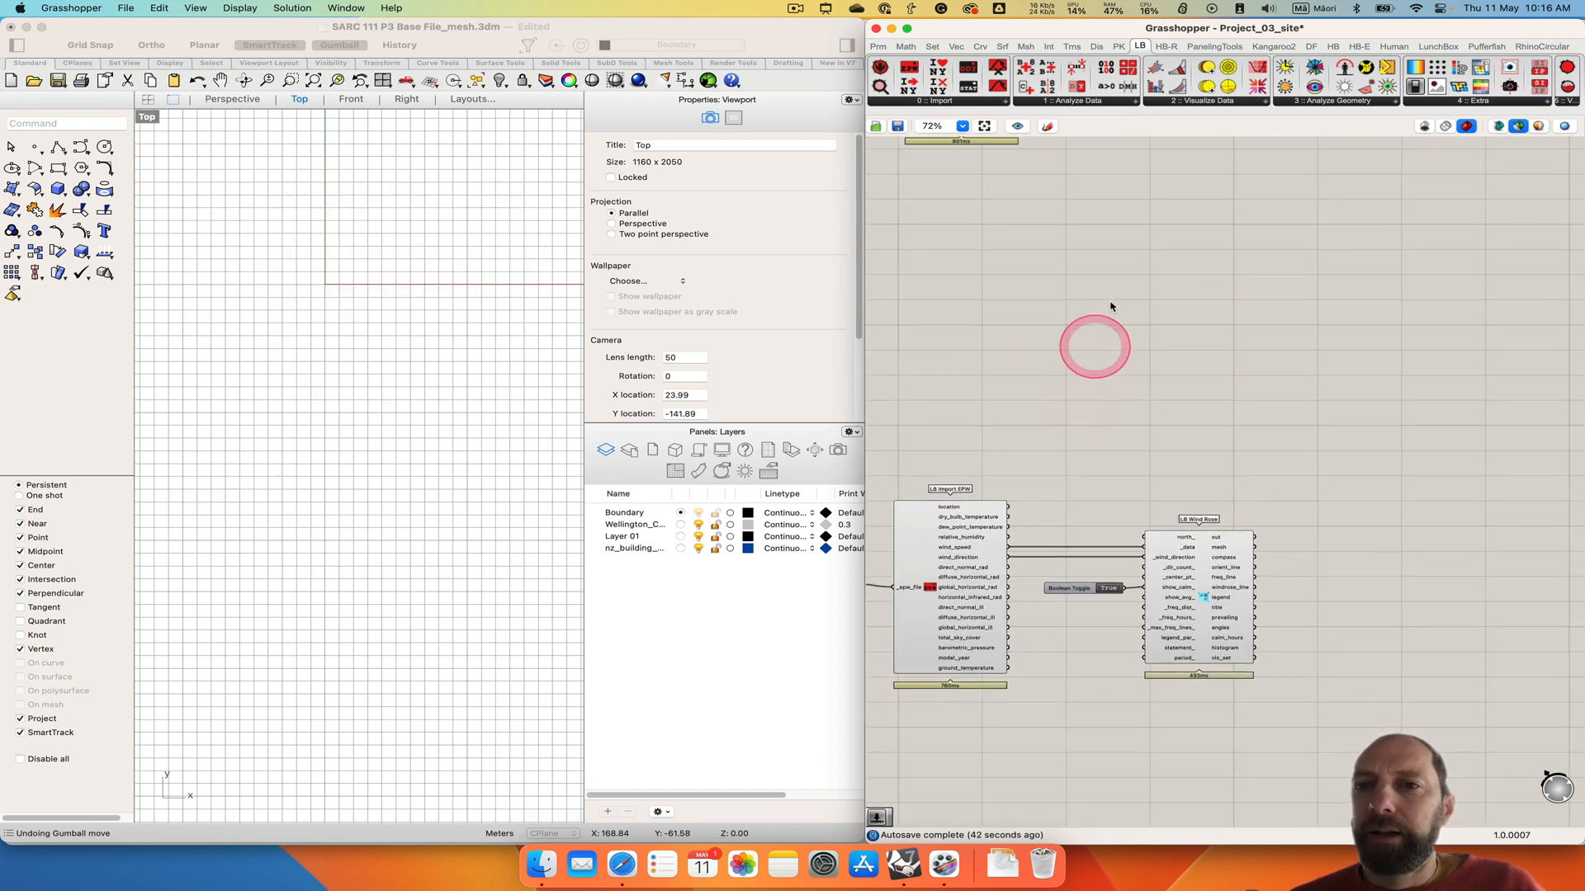
click(1267, 103)
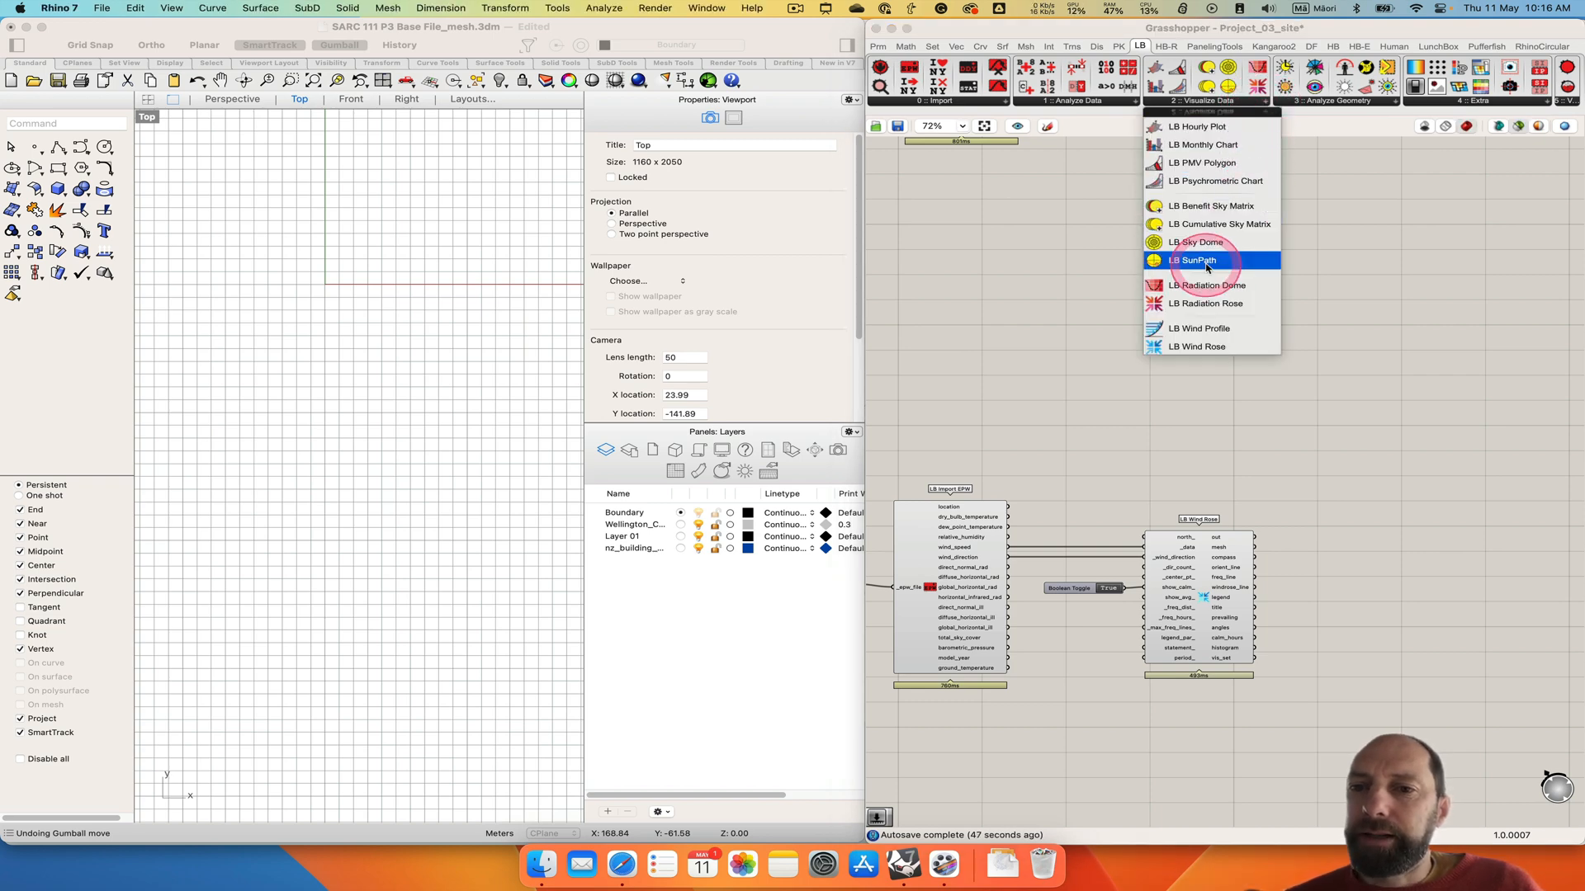
drag(1193, 260, 1220, 353)
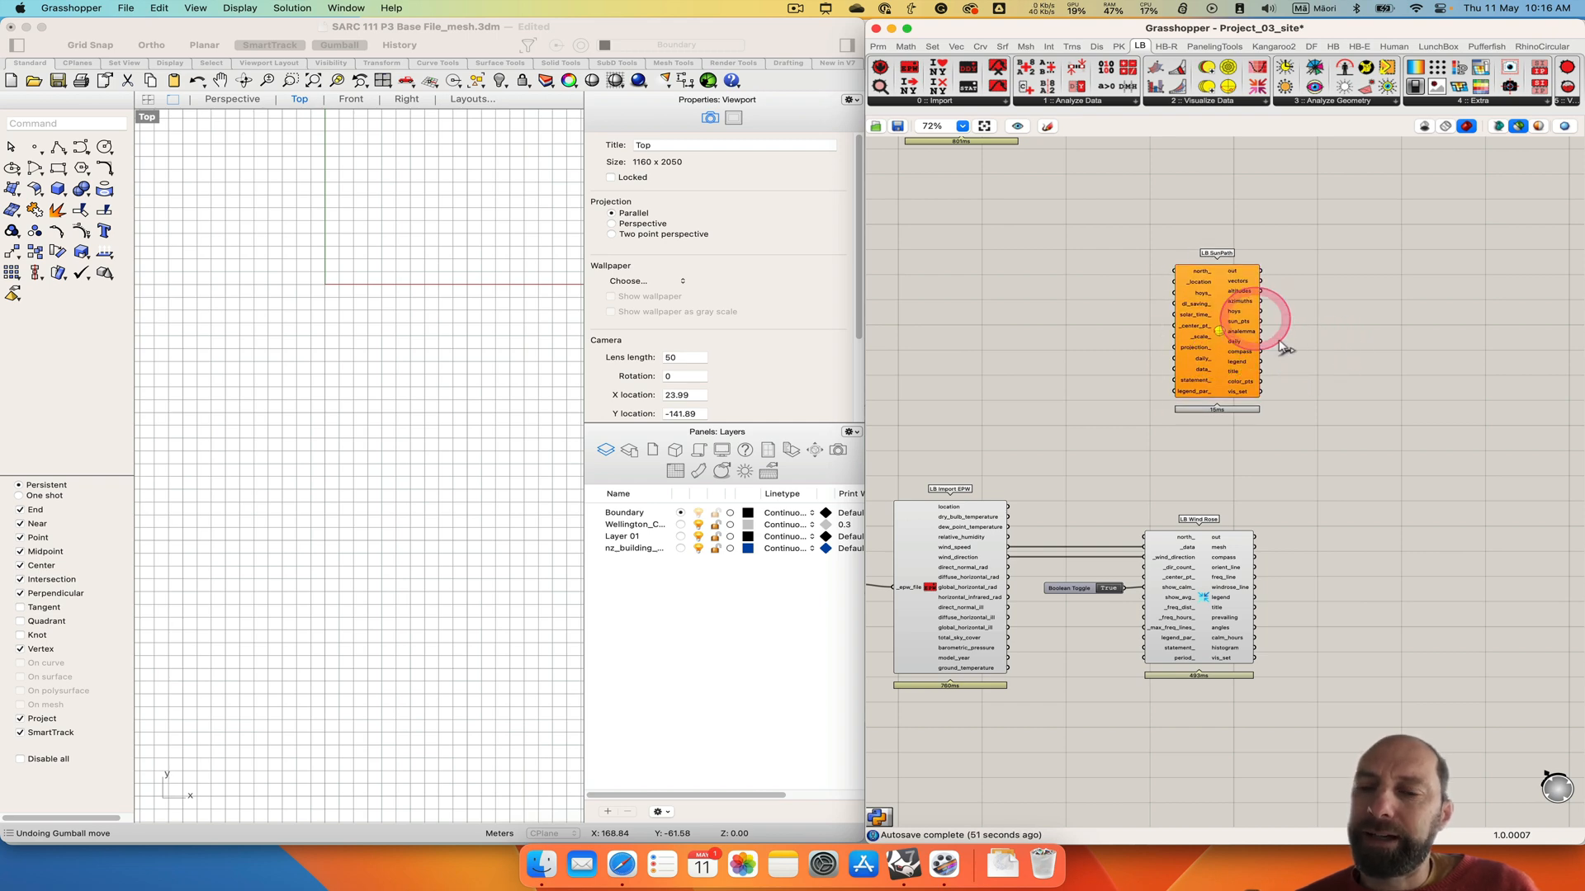
click(1313, 339)
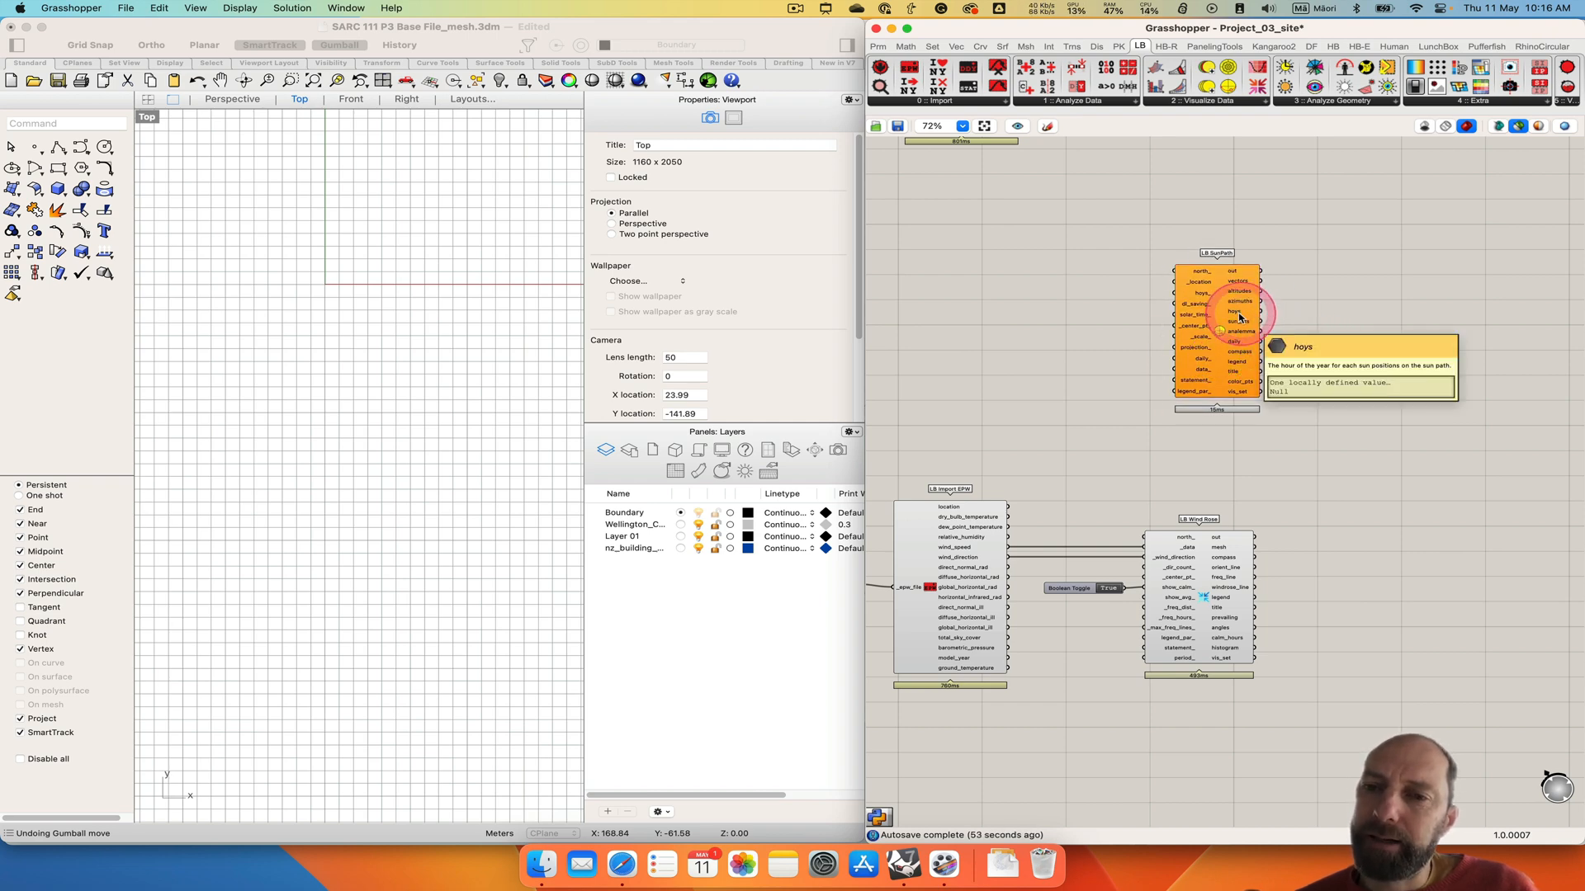
click(1223, 286)
click(1202, 400)
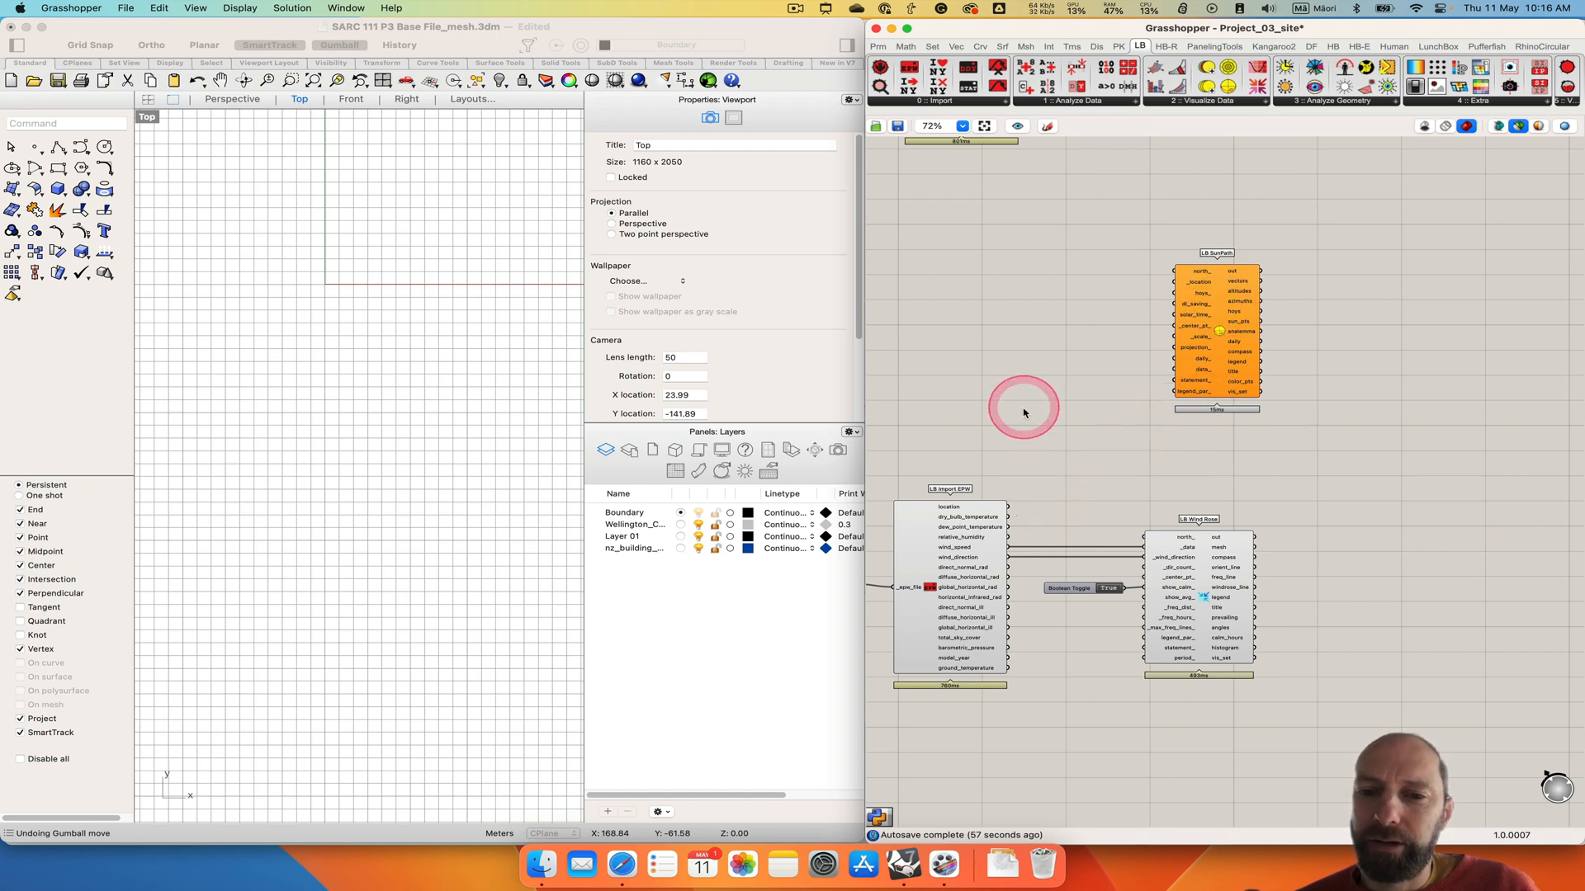
right_drag(1027, 410, 1160, 401)
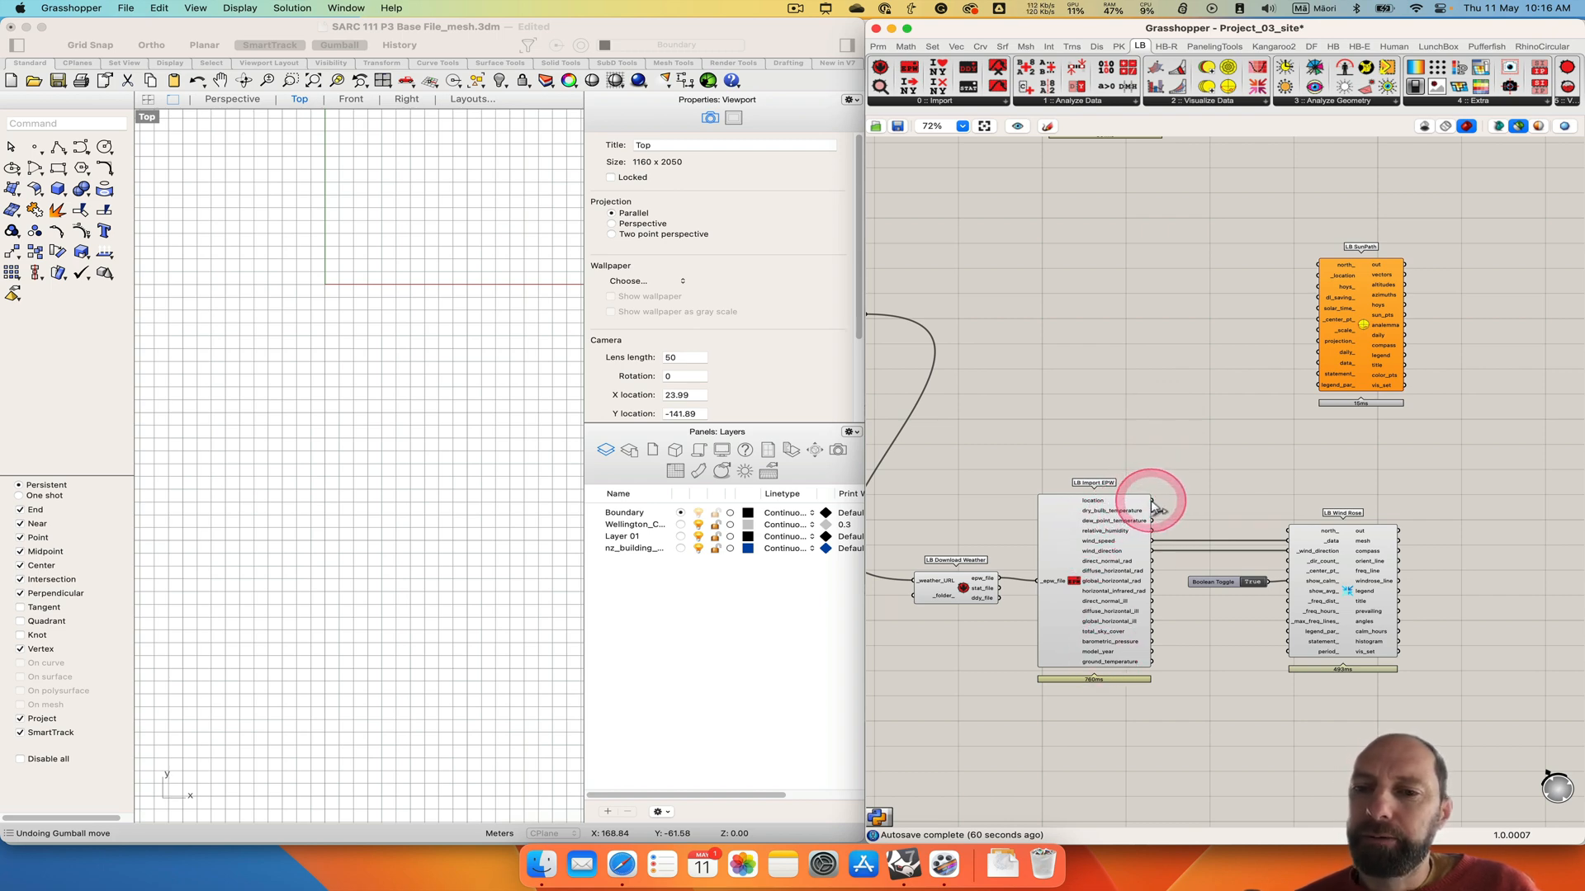
drag(1153, 500, 1366, 327)
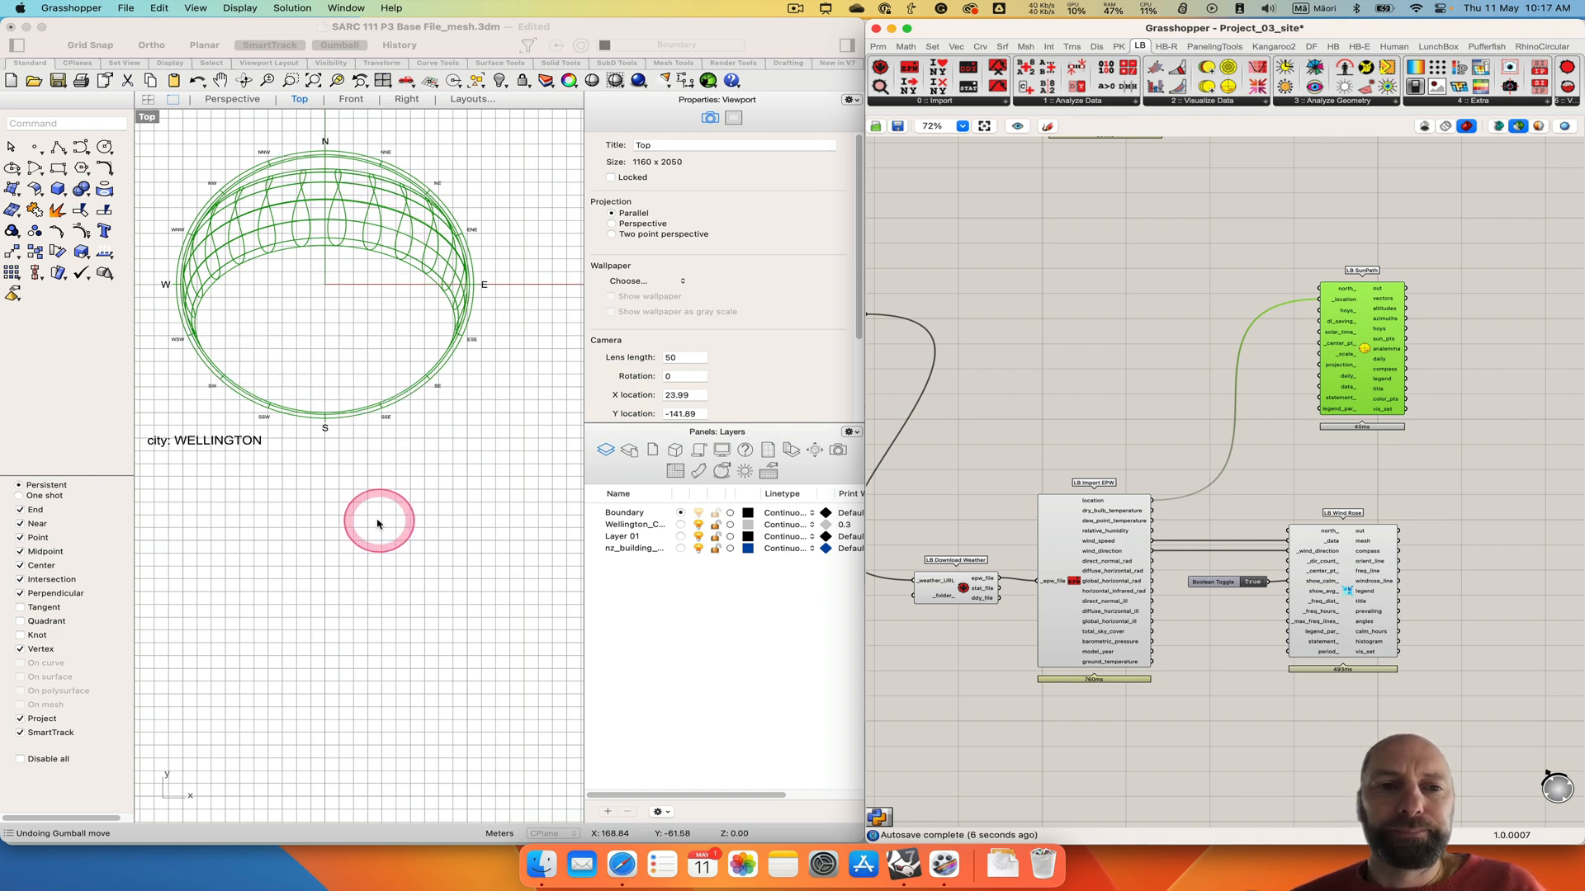
Examine the sun path dome in Rhino's Perspective view and return to the Top view.
right_drag(378, 520, 390, 610)
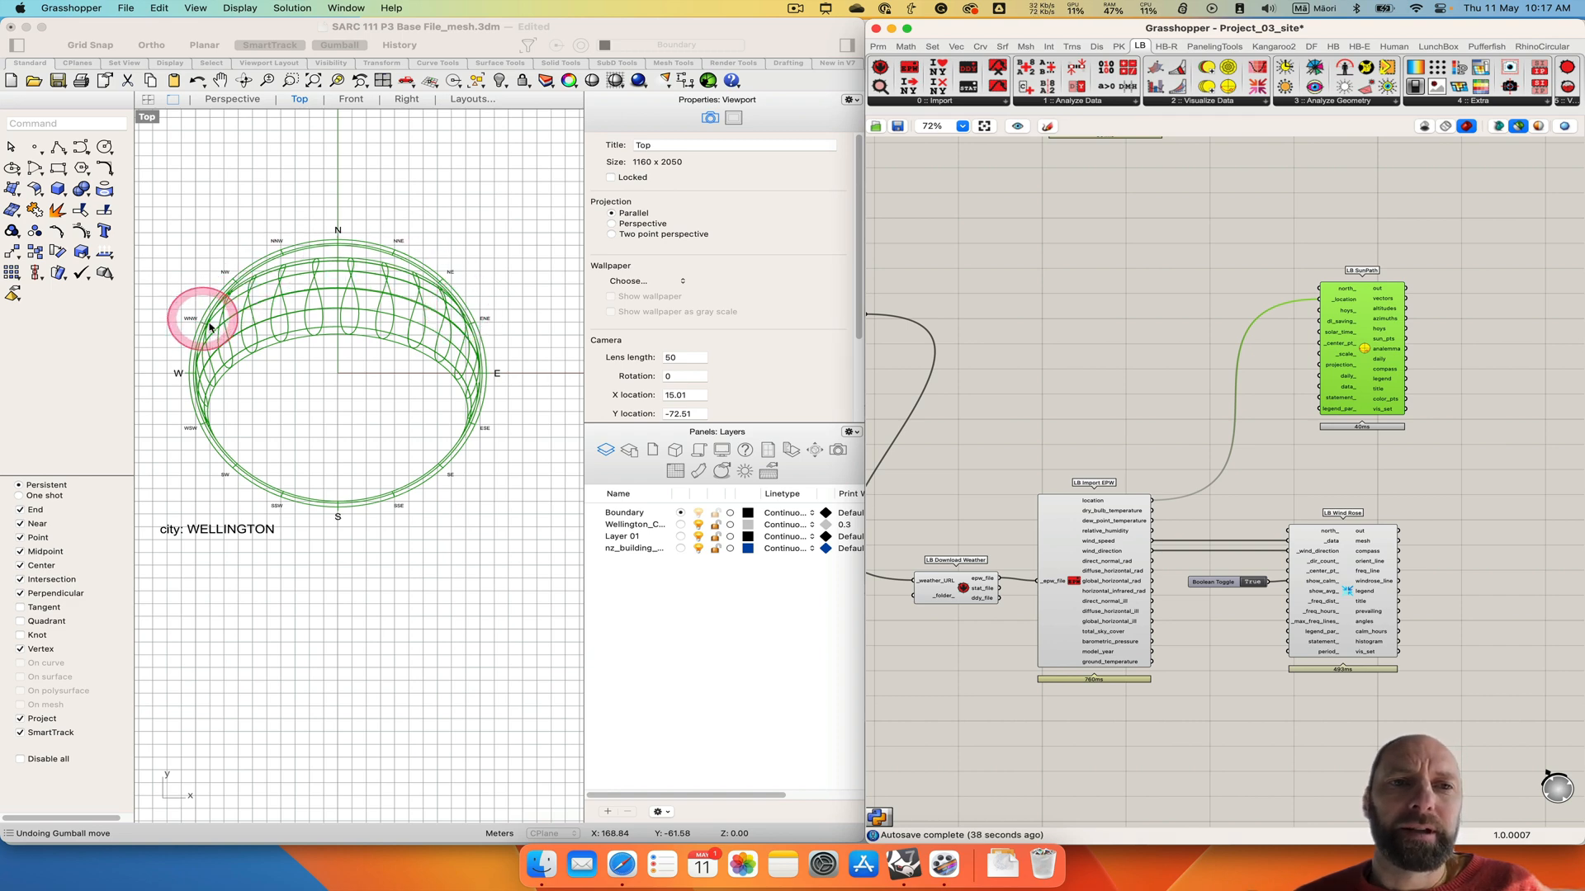
click(234, 105)
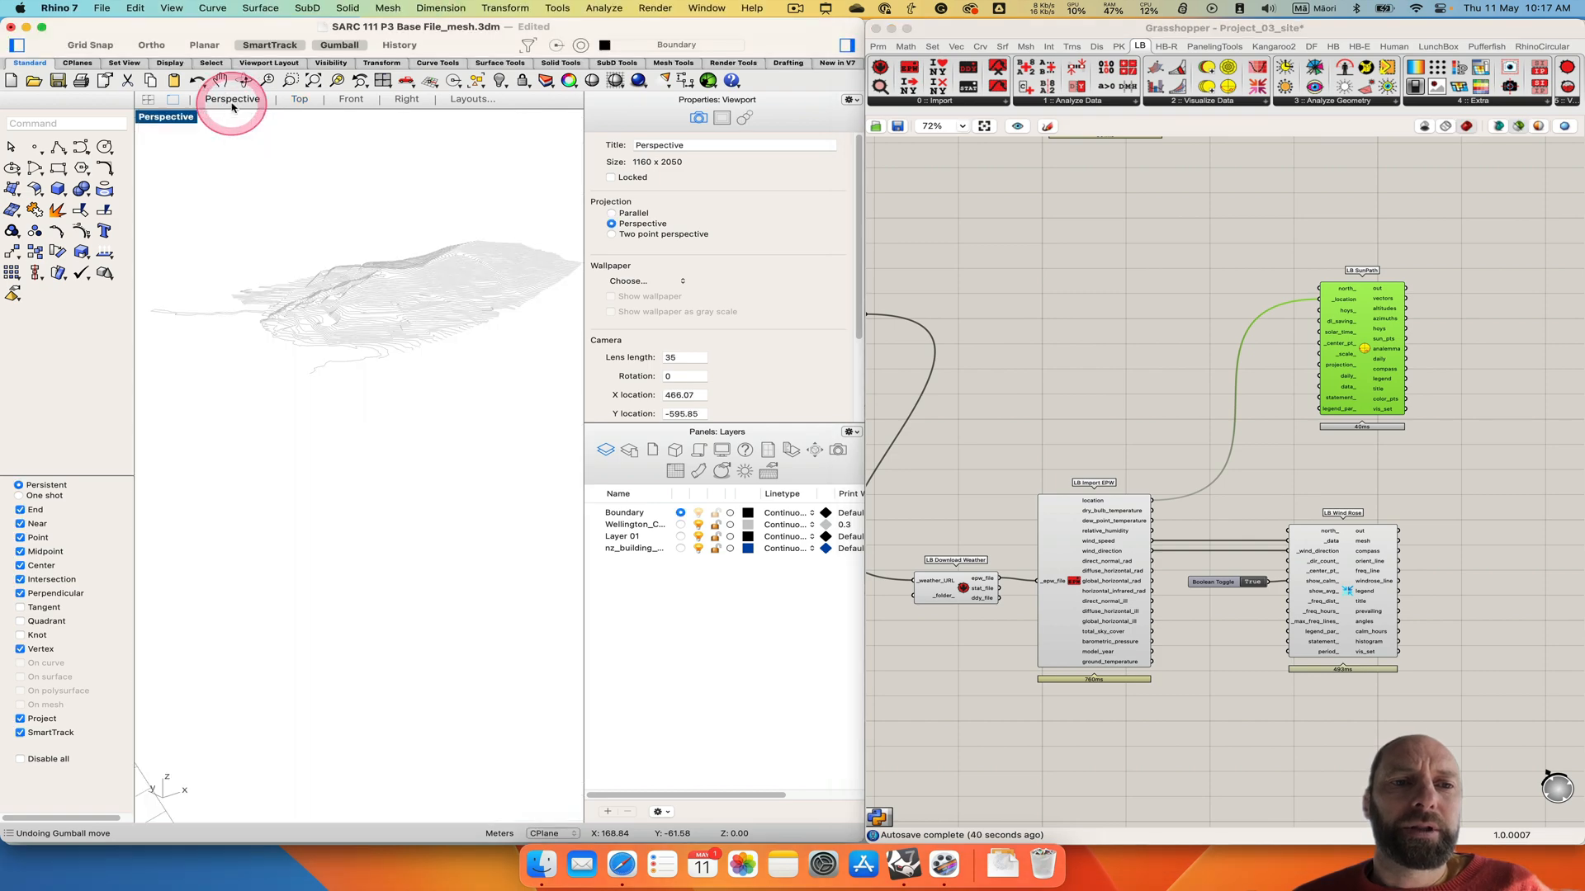
right_drag(266, 237, 255, 427)
right_drag(386, 424, 346, 414)
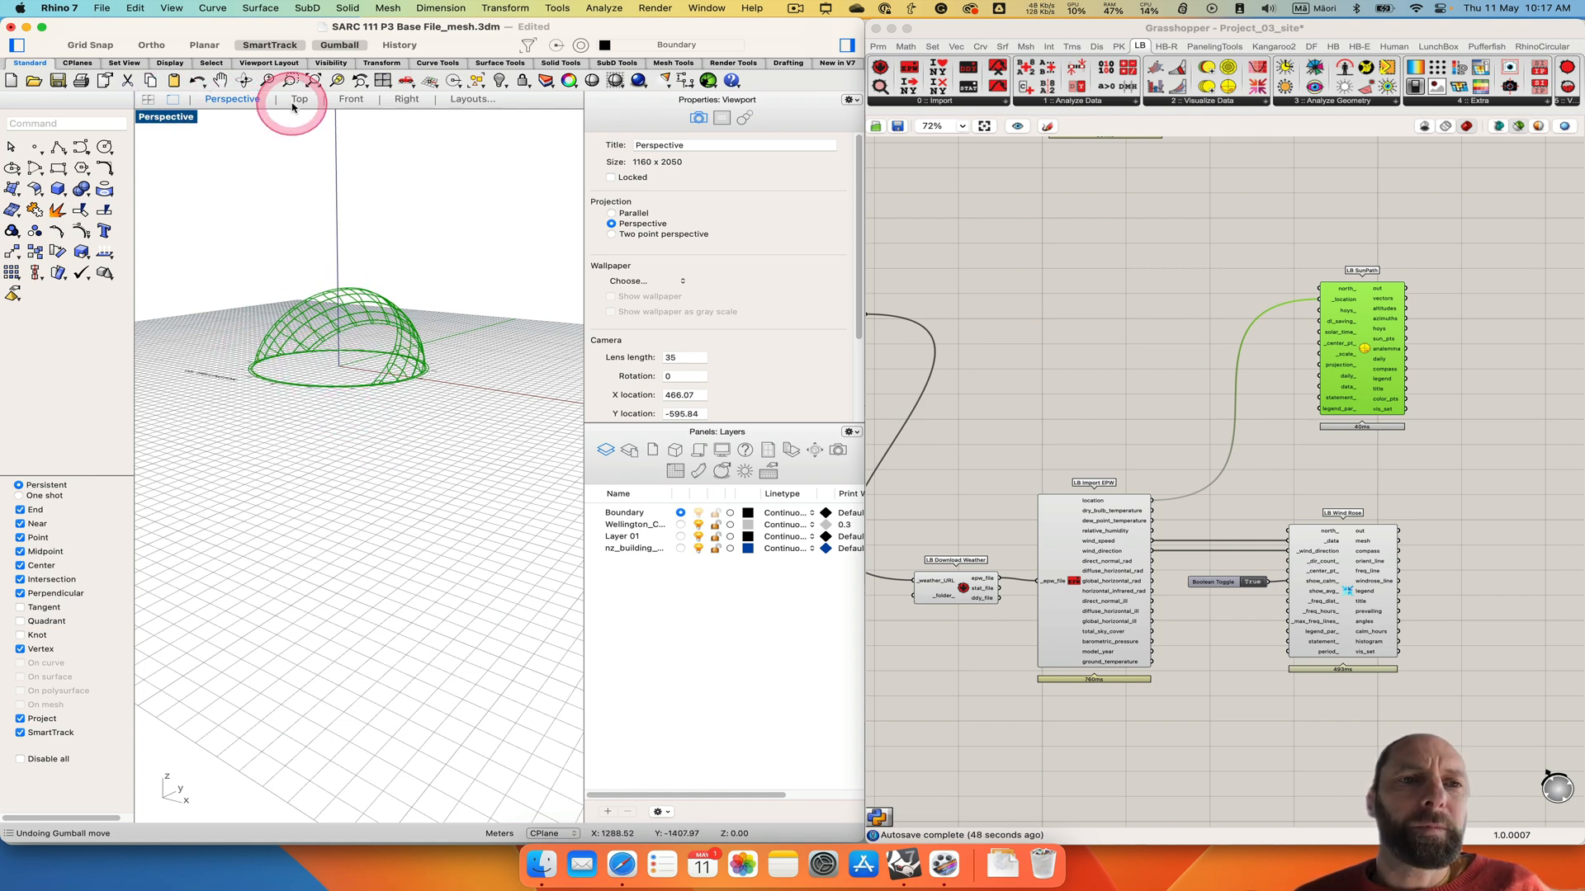
click(299, 99)
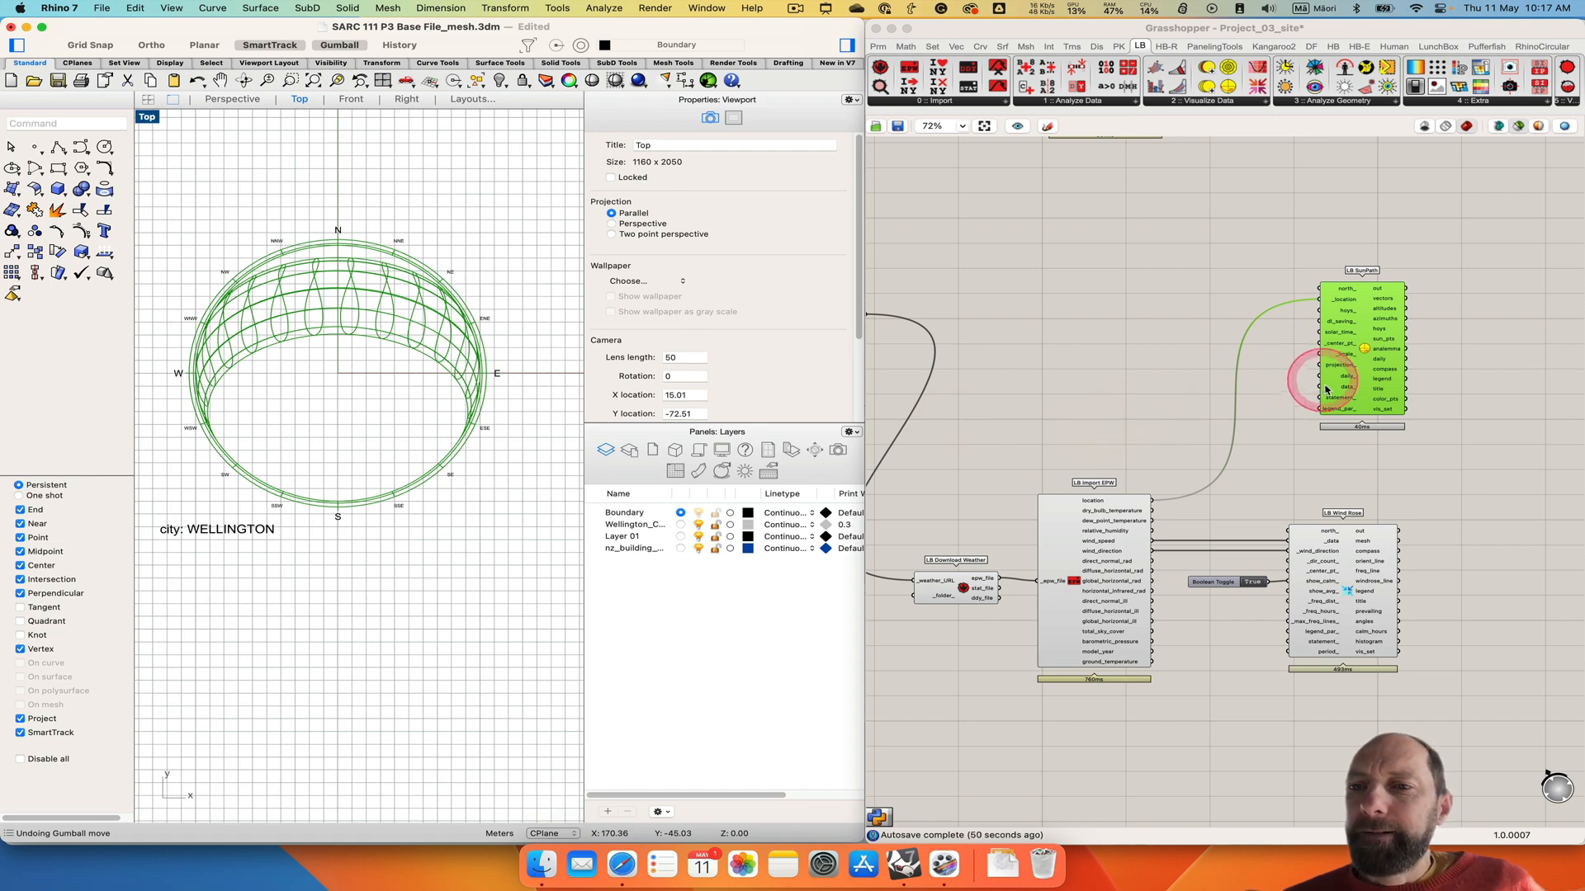
Move LB SunPath closer to LB Wind Rose and place an LB Calculate HOY component beside it on the input side.
drag(1368, 322, 1328, 356)
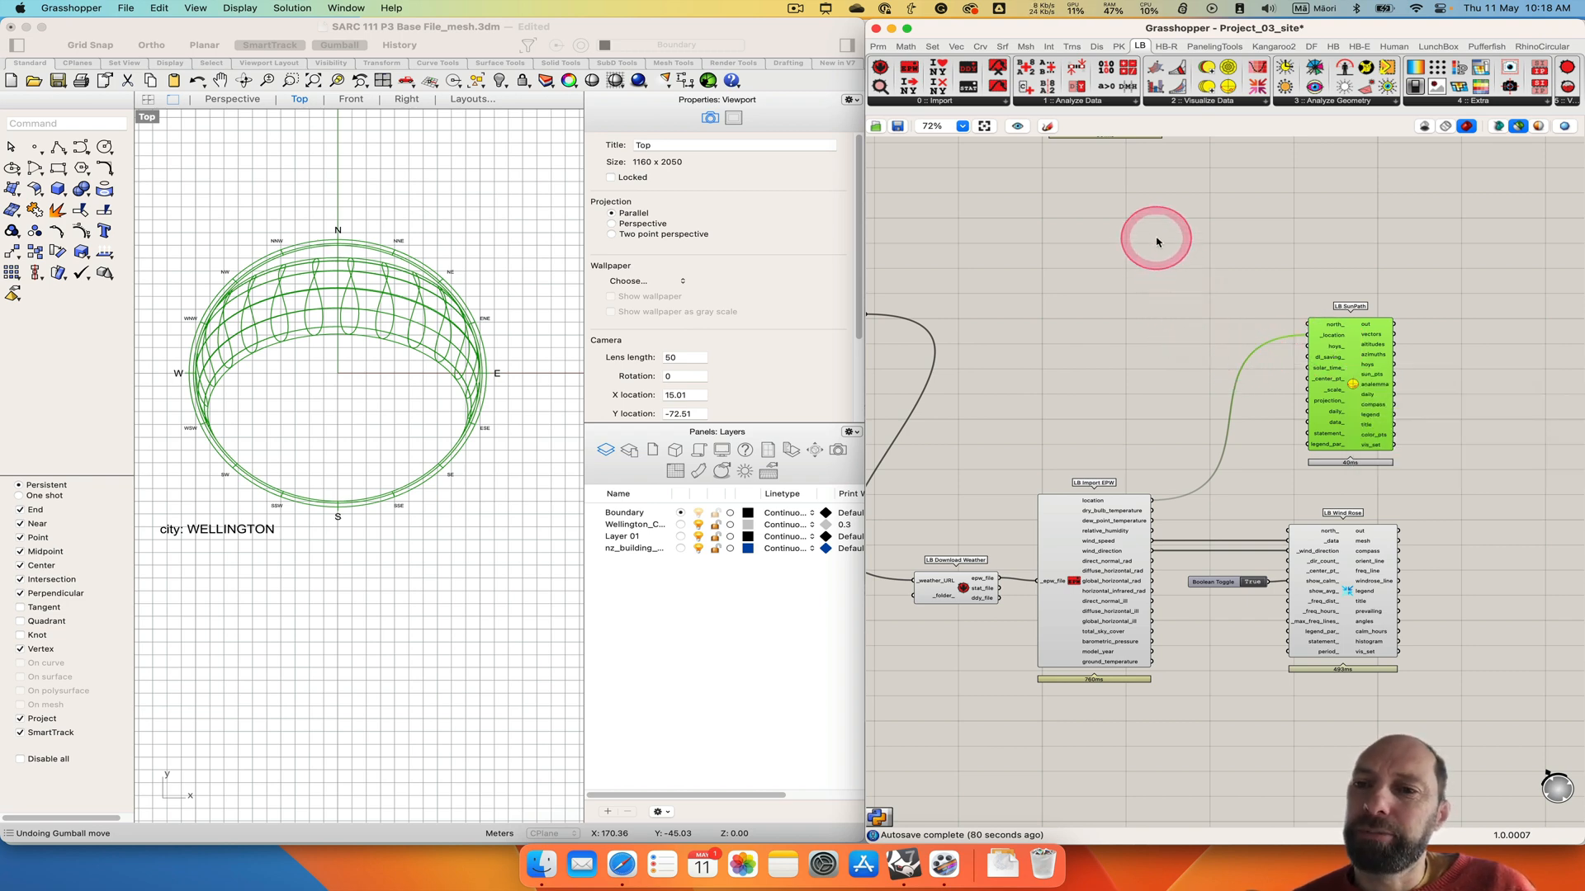
click(1076, 92)
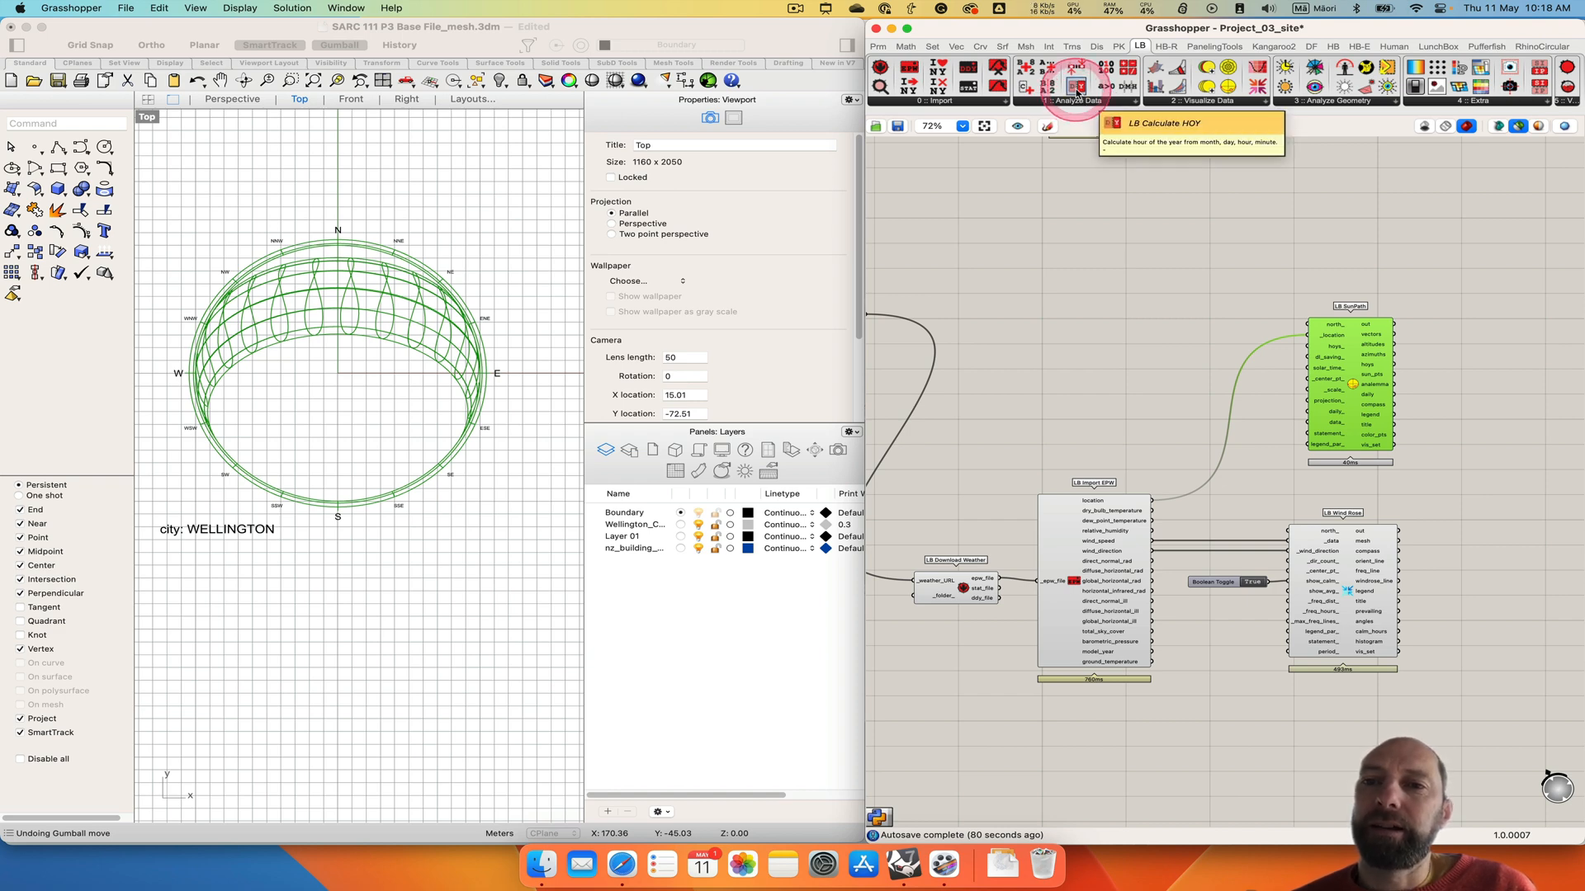
drag(1076, 92, 1186, 340)
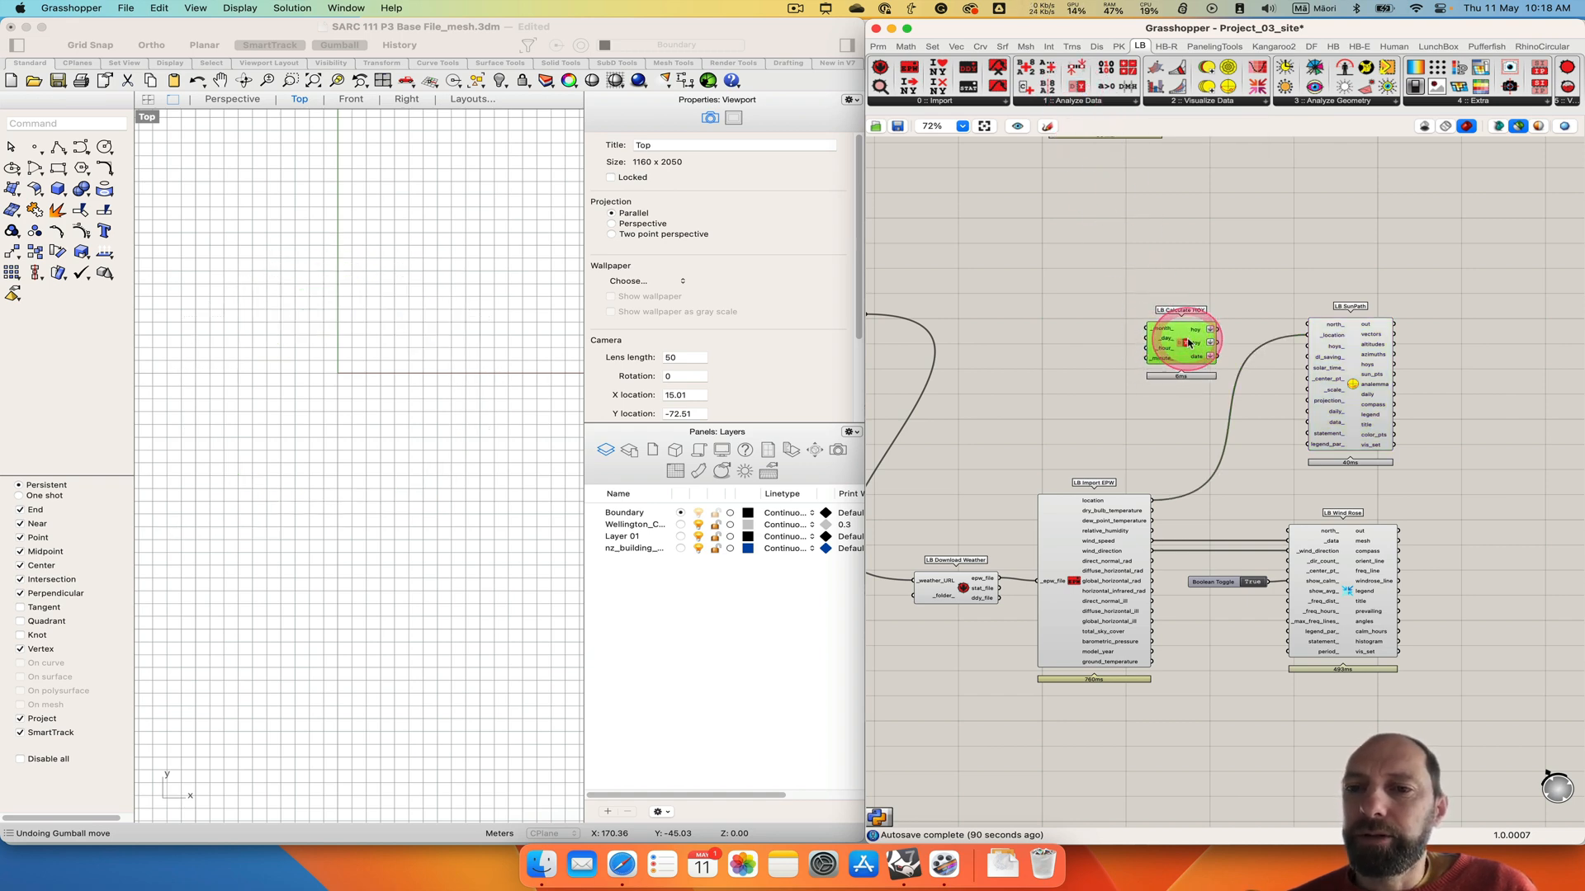
Add a number slider ranging from 1 to 12 and wire it into LB Calculate HOY's _month_ input.
scroll(1103, 353, up, 5)
click(1172, 307)
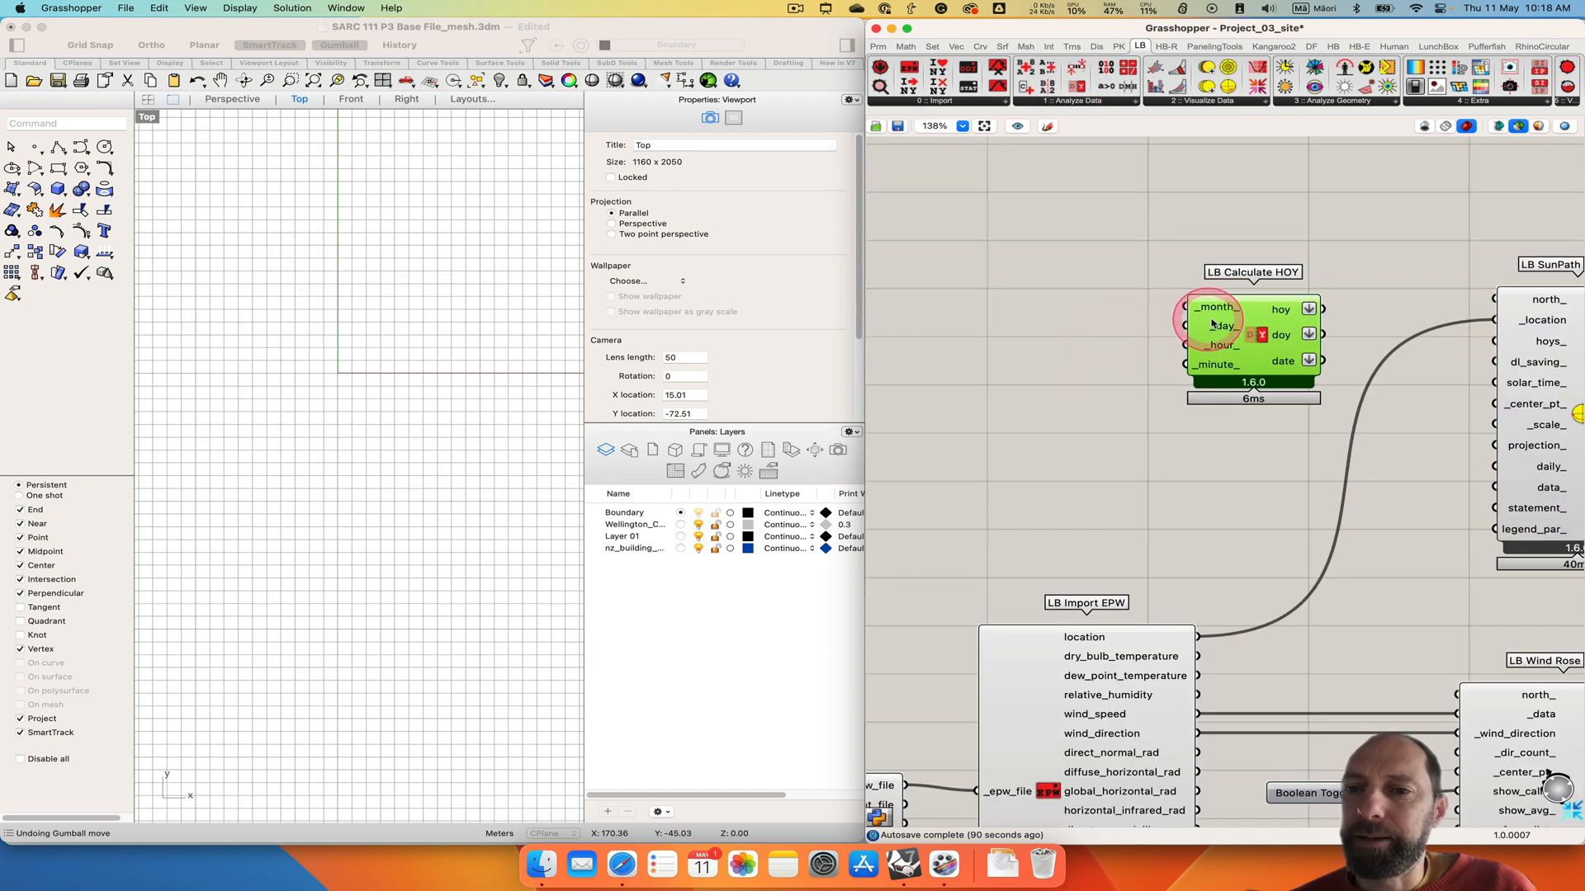
double_click(1037, 310)
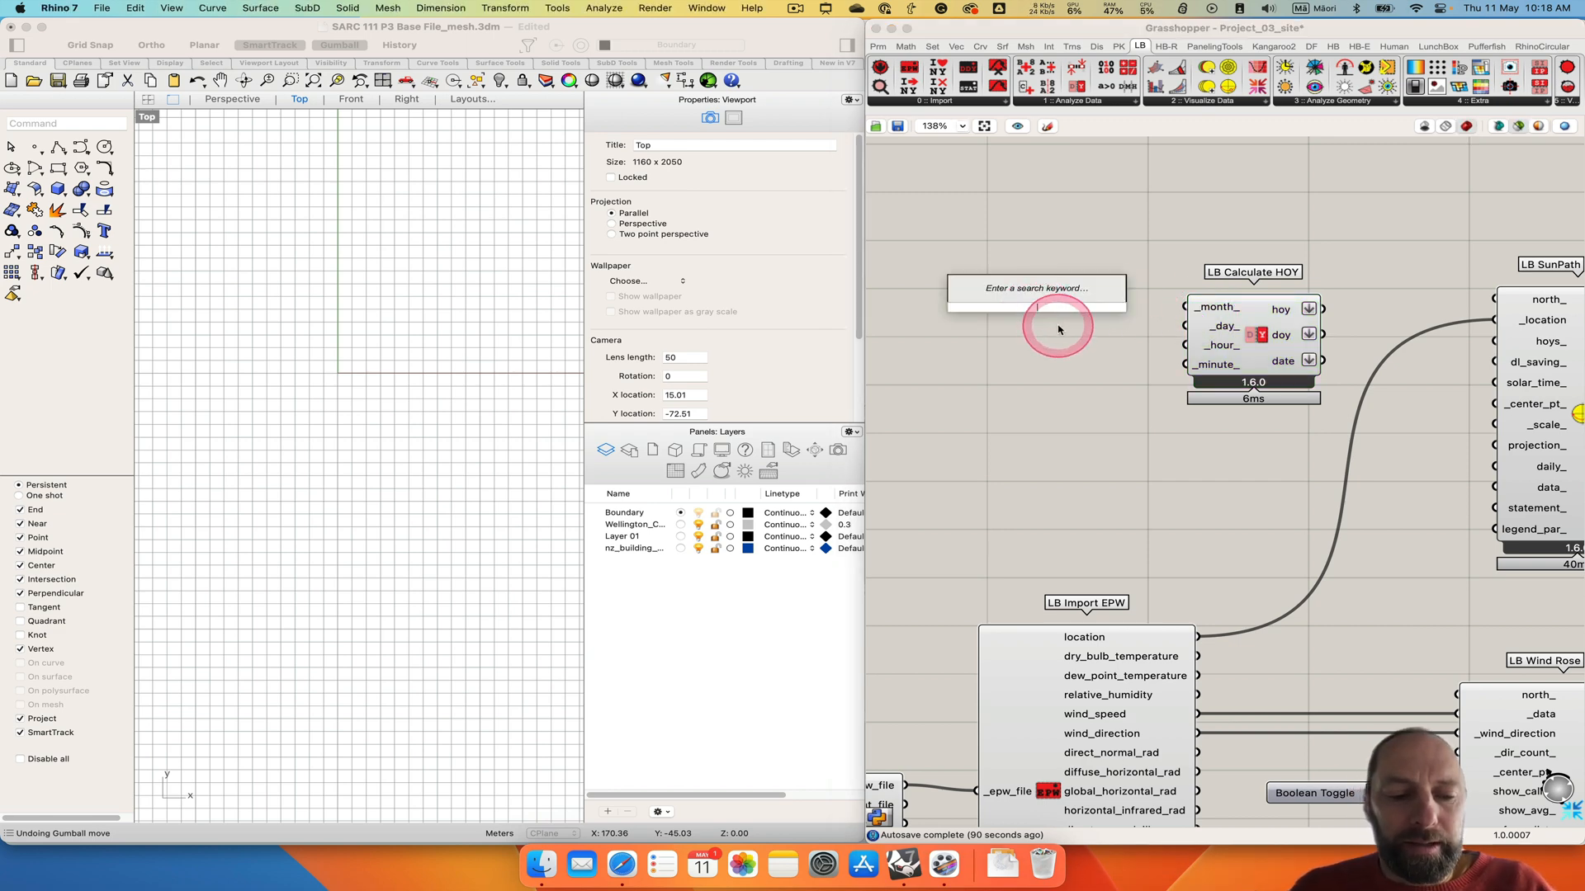
text(1)
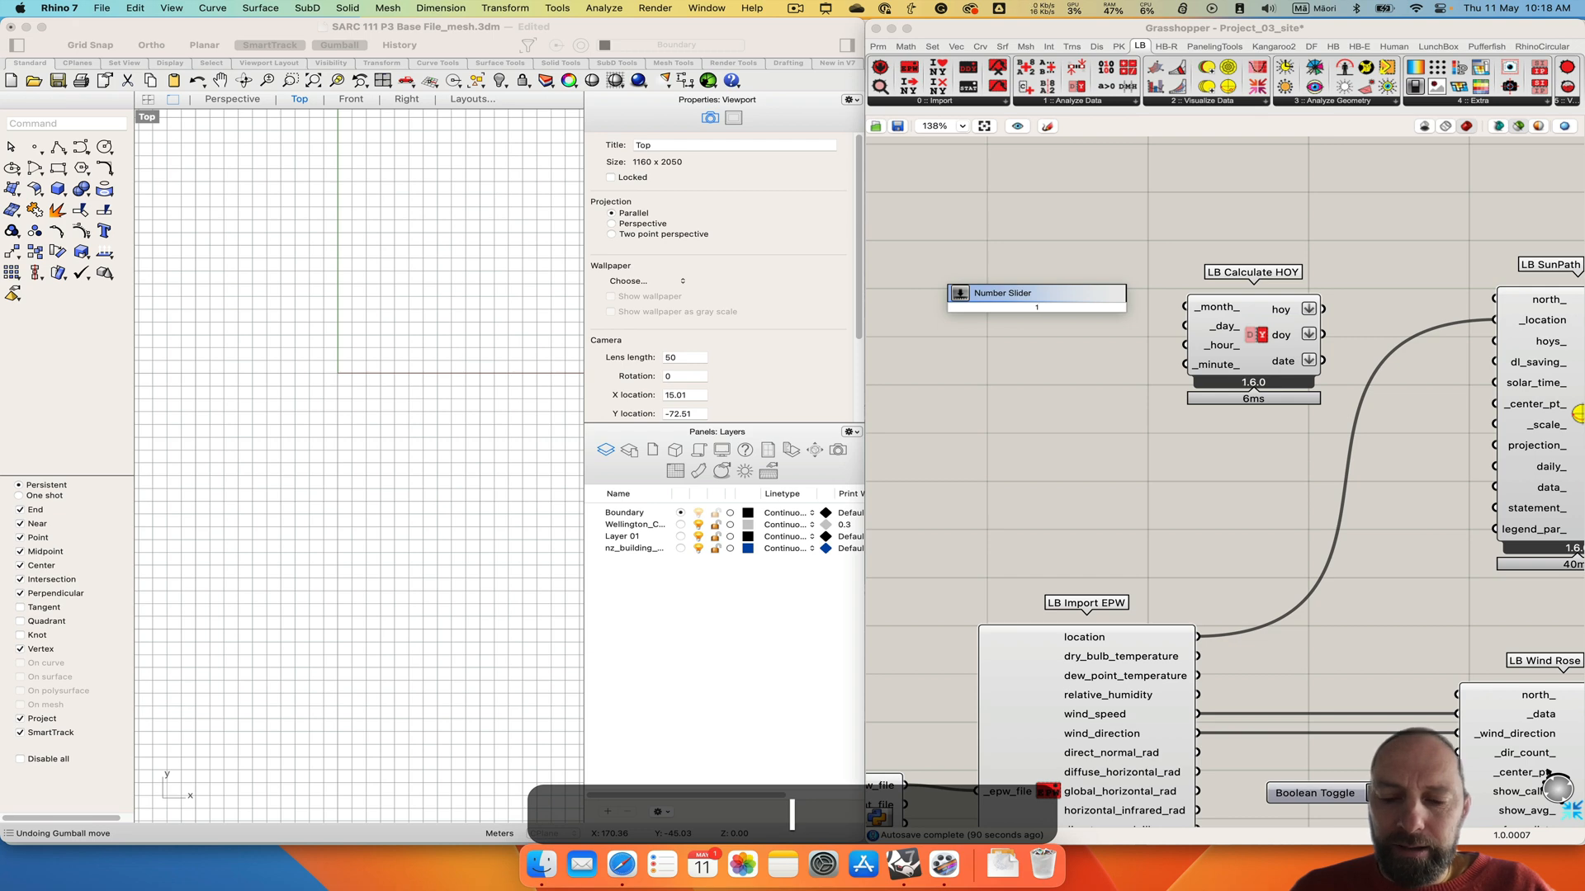
text(<2)
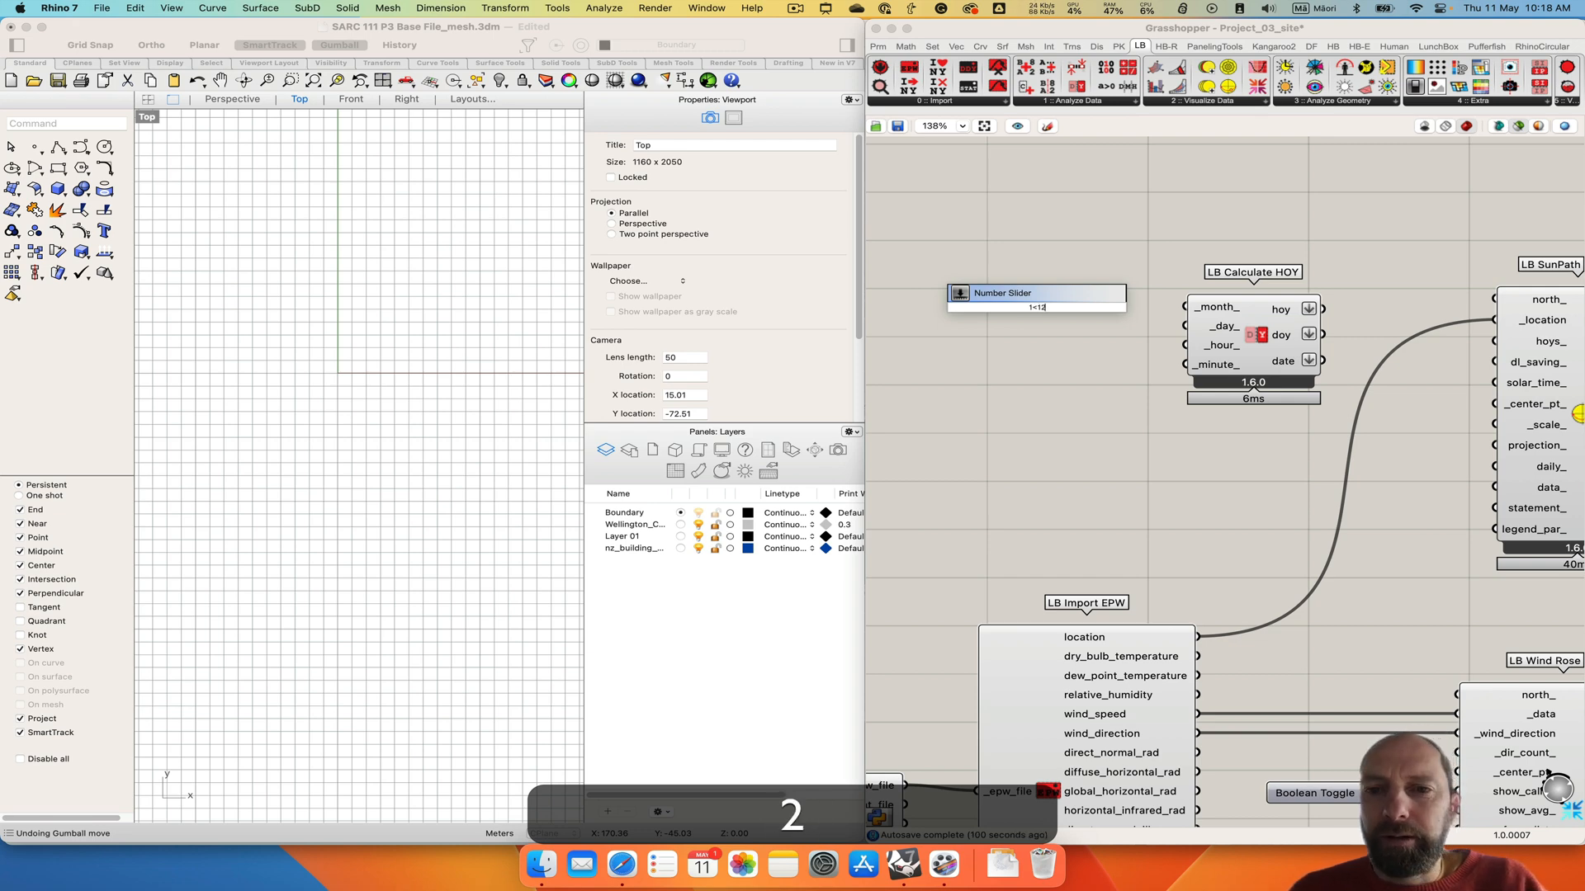
key(Return)
drag(1108, 320, 1030, 310)
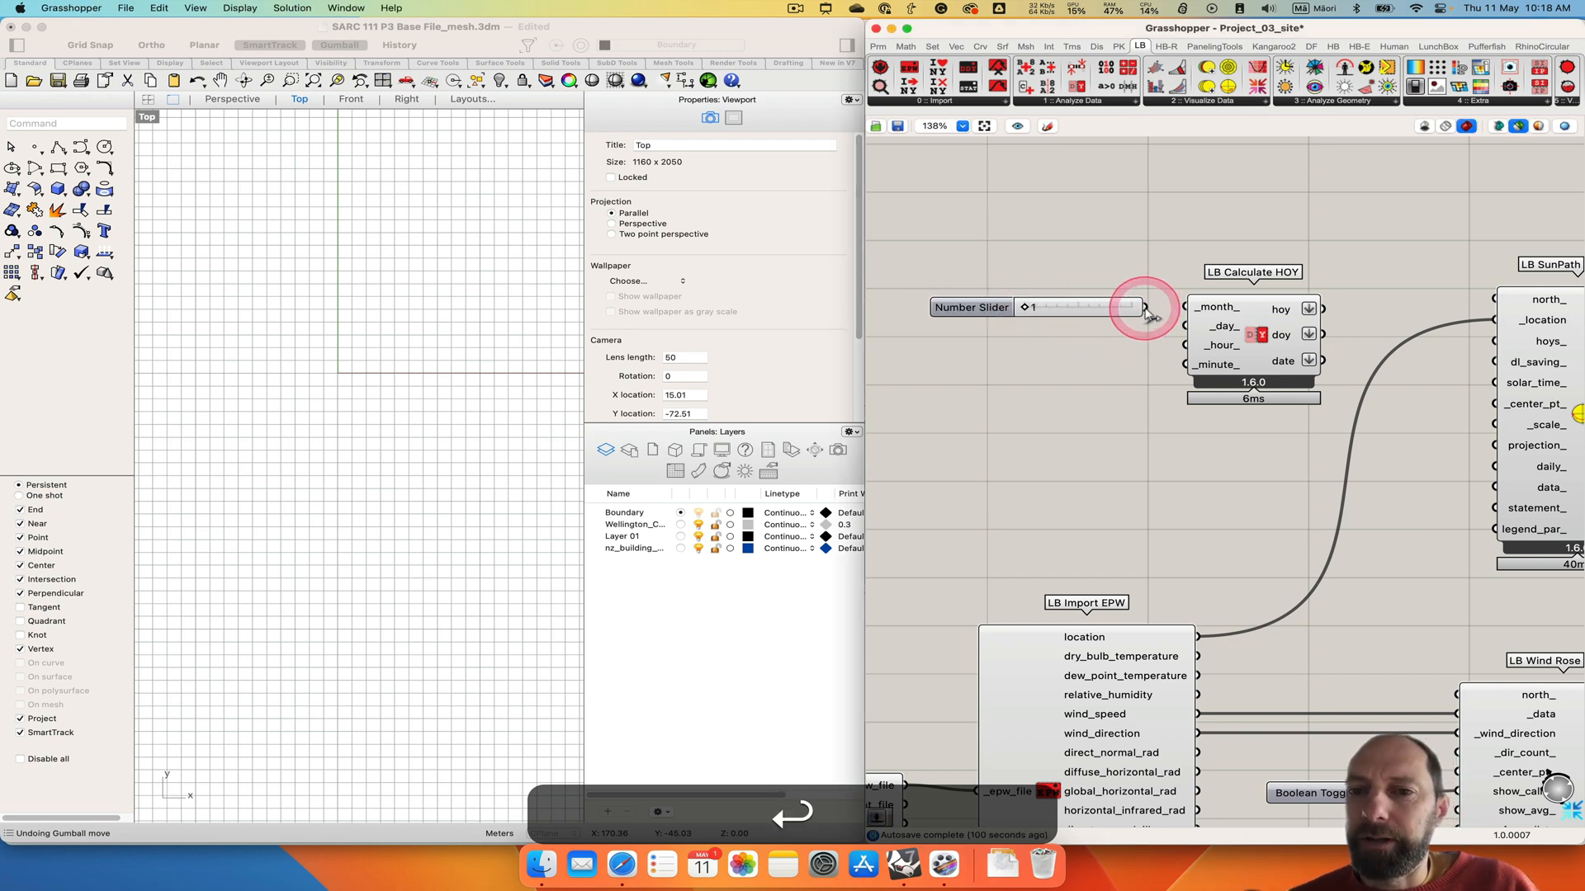
drag(1144, 307, 1184, 308)
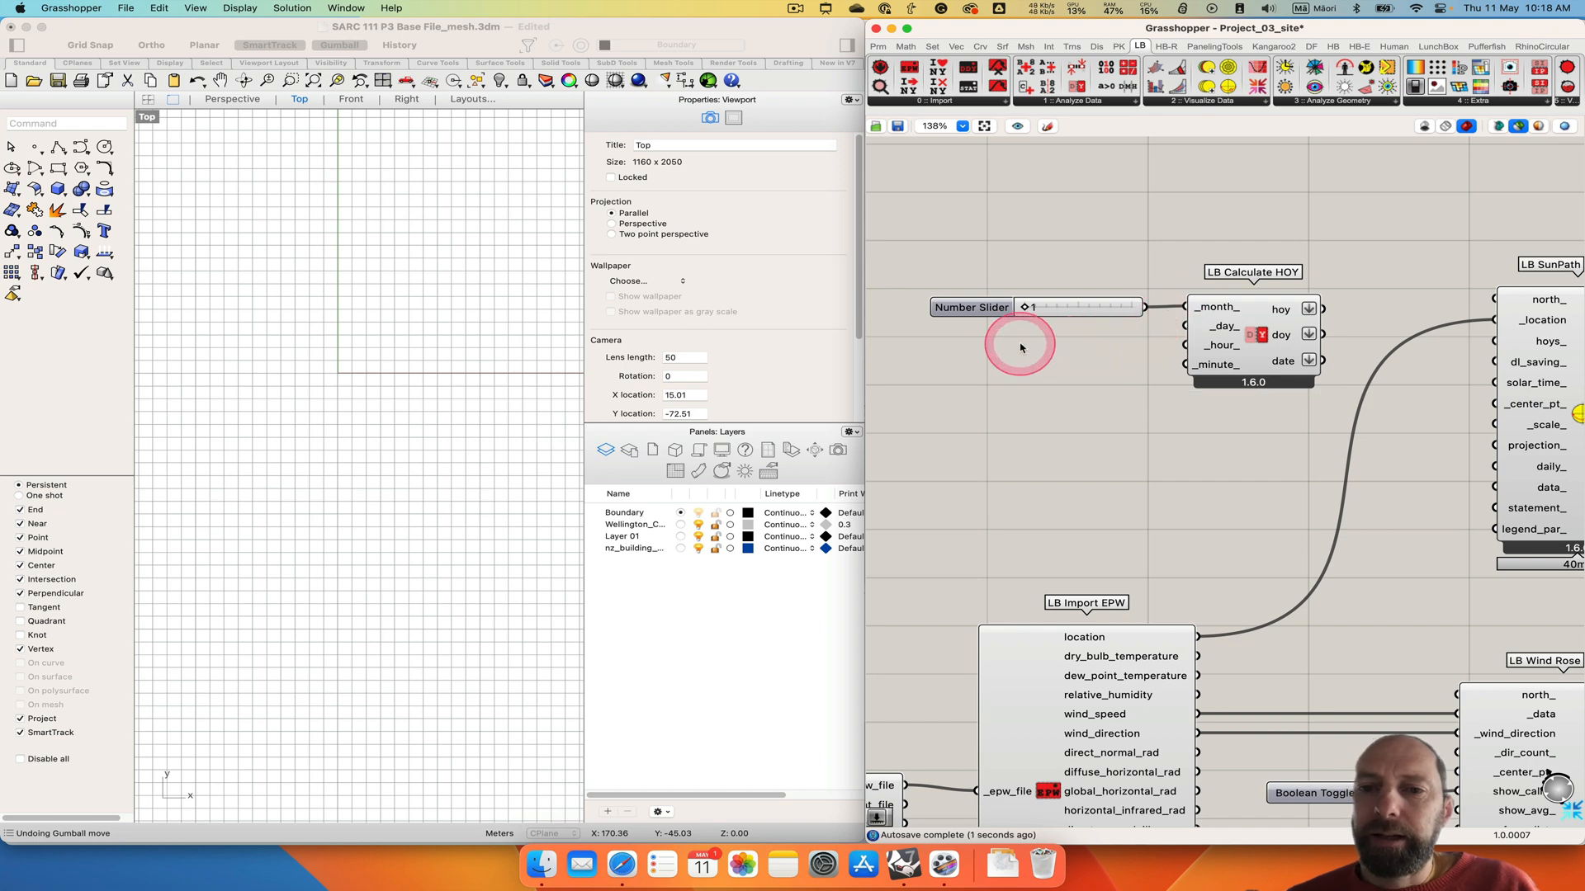
Add a number slider ranging from 1 to 31, wire it into LB Calculate HOY's _day_ input and tuck it under the month slider.
double_click(1048, 355)
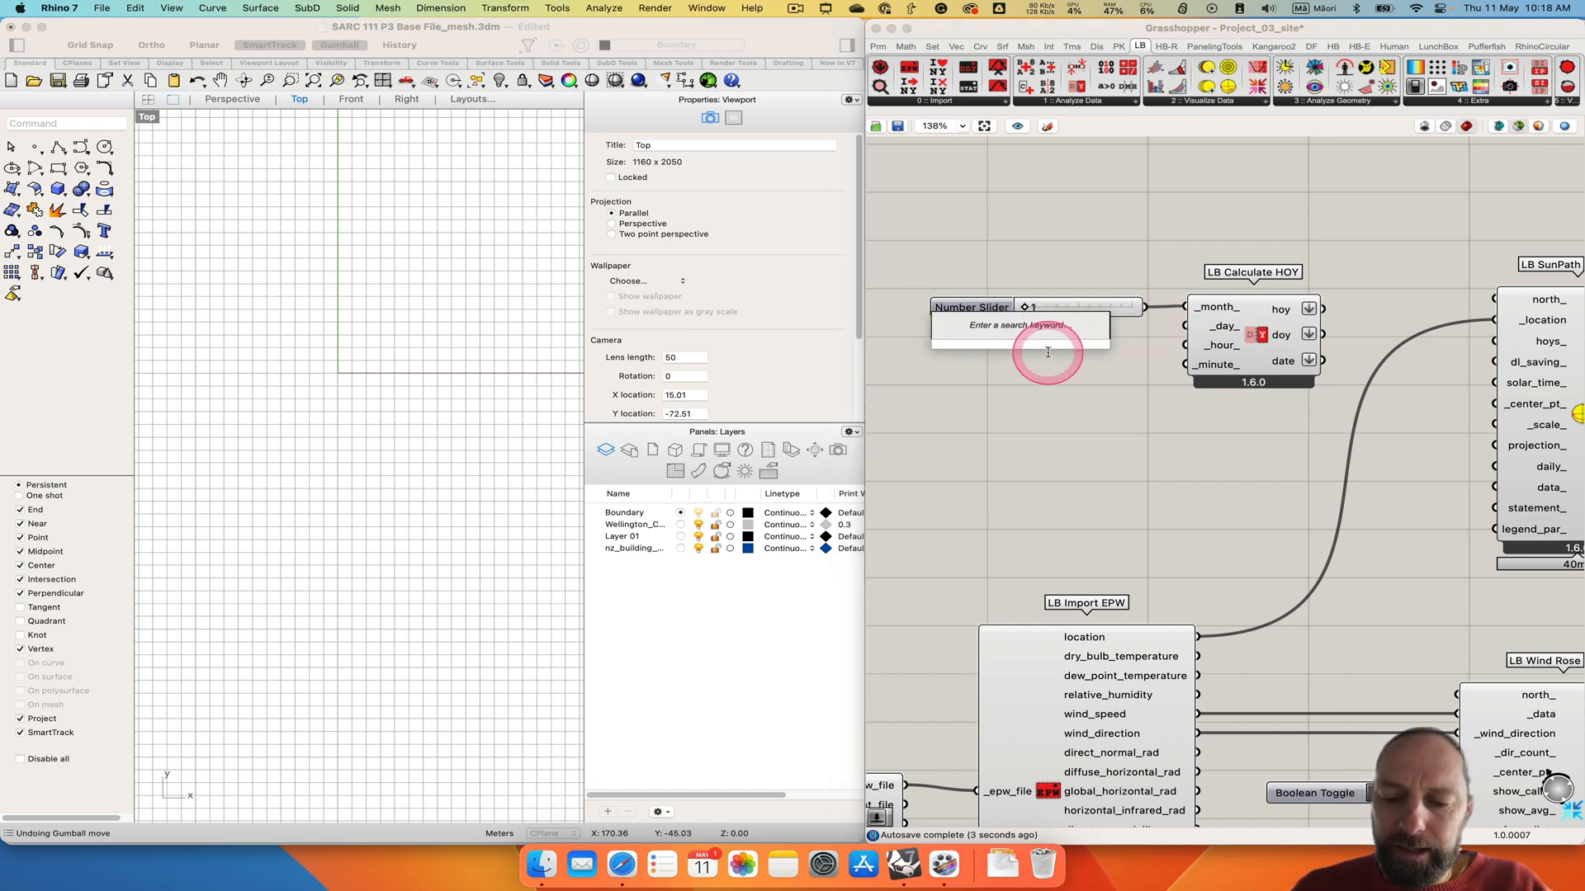
text(1<)
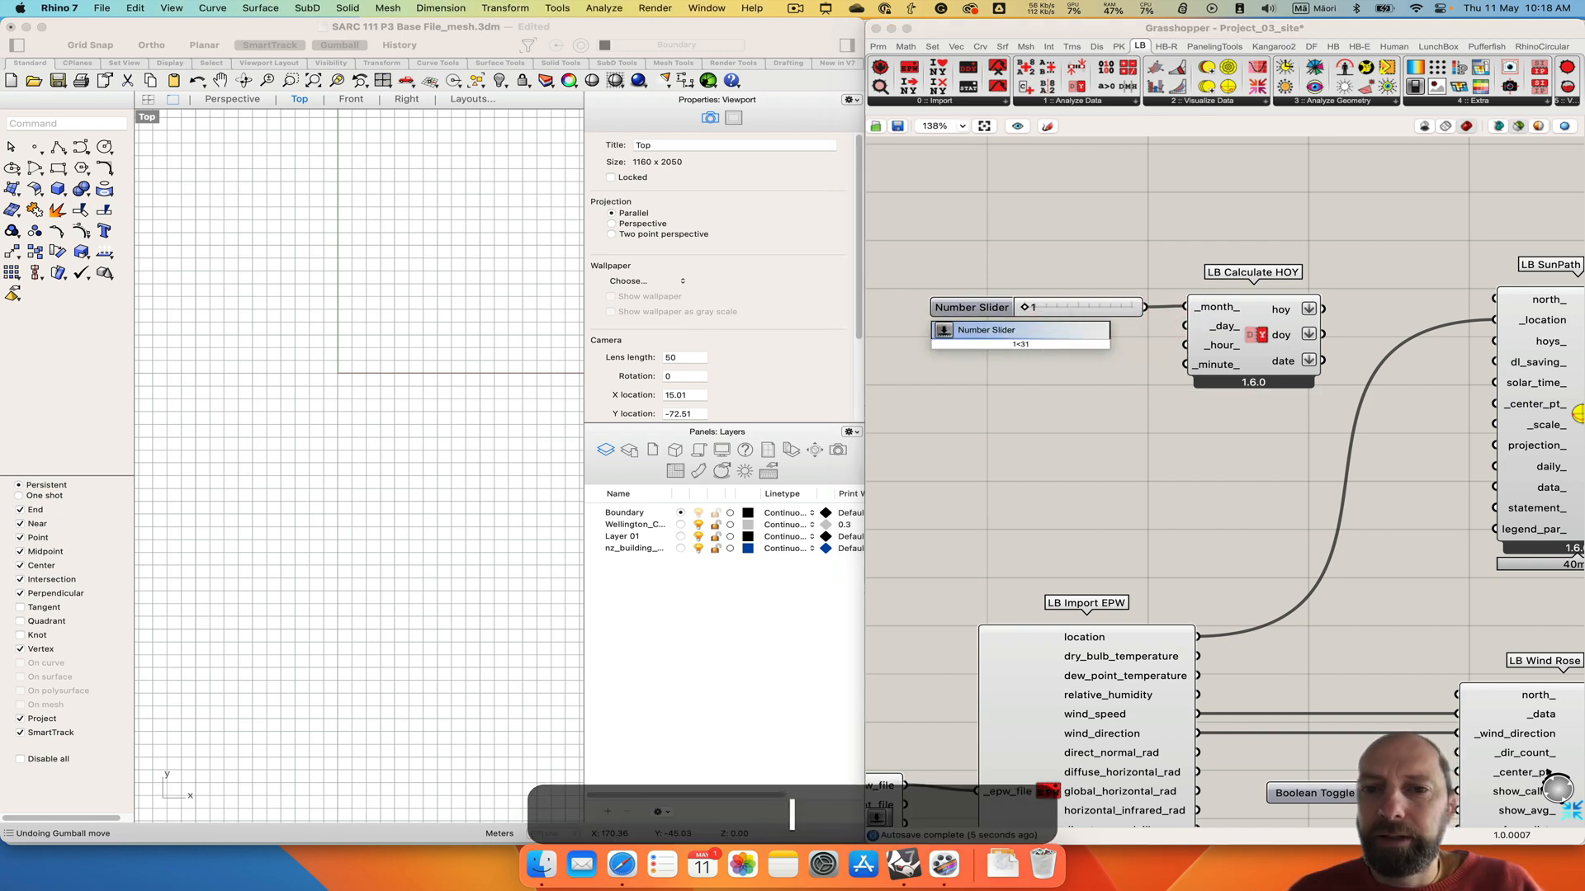
text(31)
key(Return)
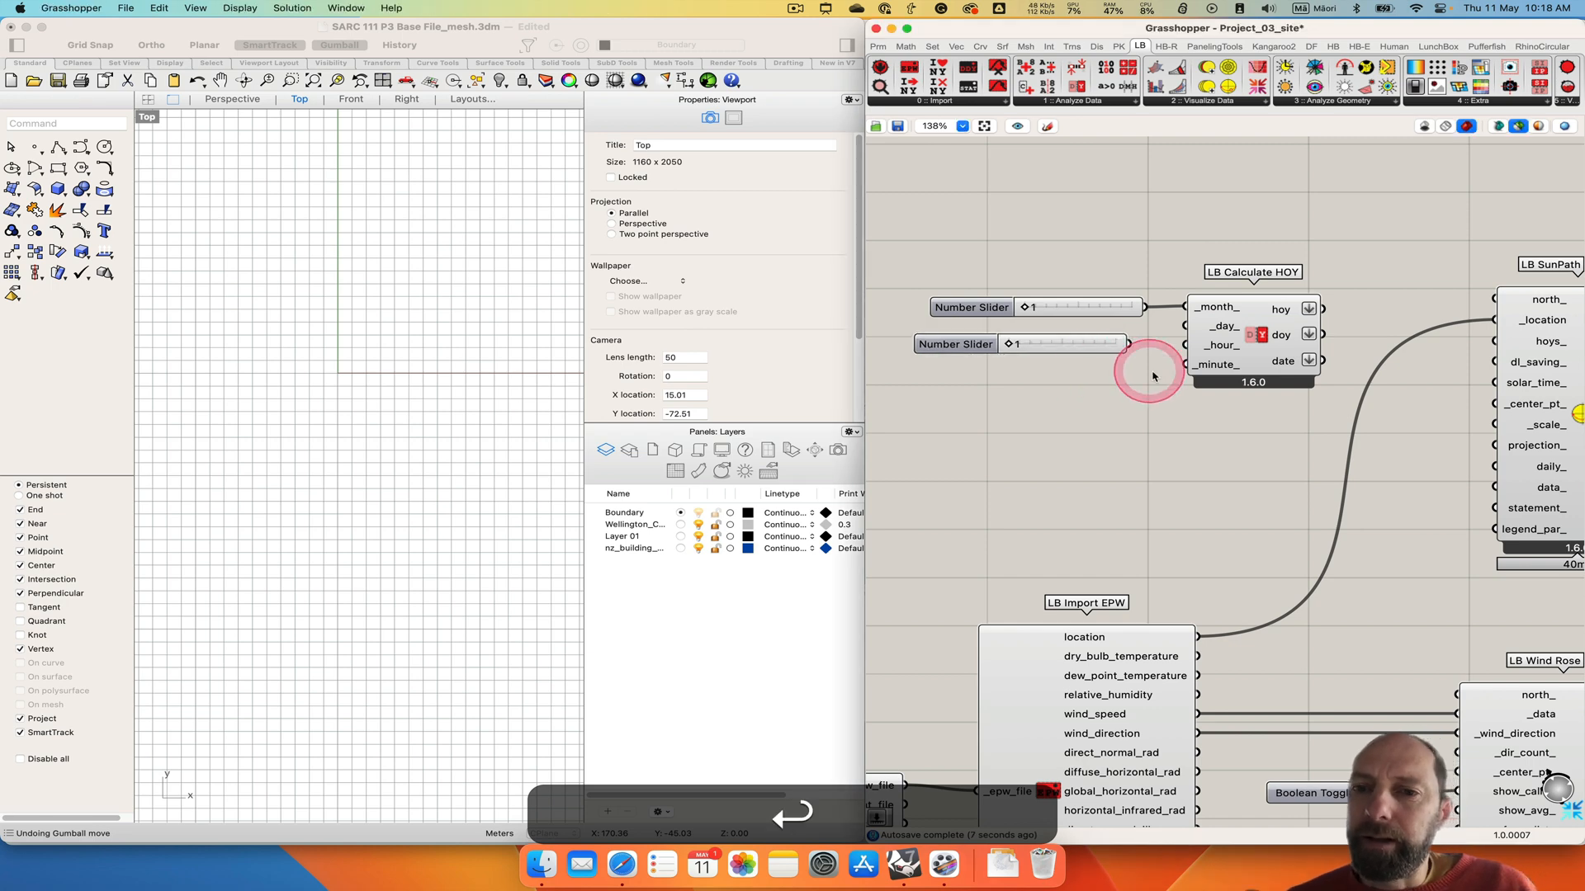
drag(1127, 345, 1185, 326)
drag(1073, 344, 1079, 326)
Add a number slider ranging from 0 to 24 below the day slider and wire it into LB Calculate HOY's _hour_ input.
click(1060, 359)
double_click(1059, 360)
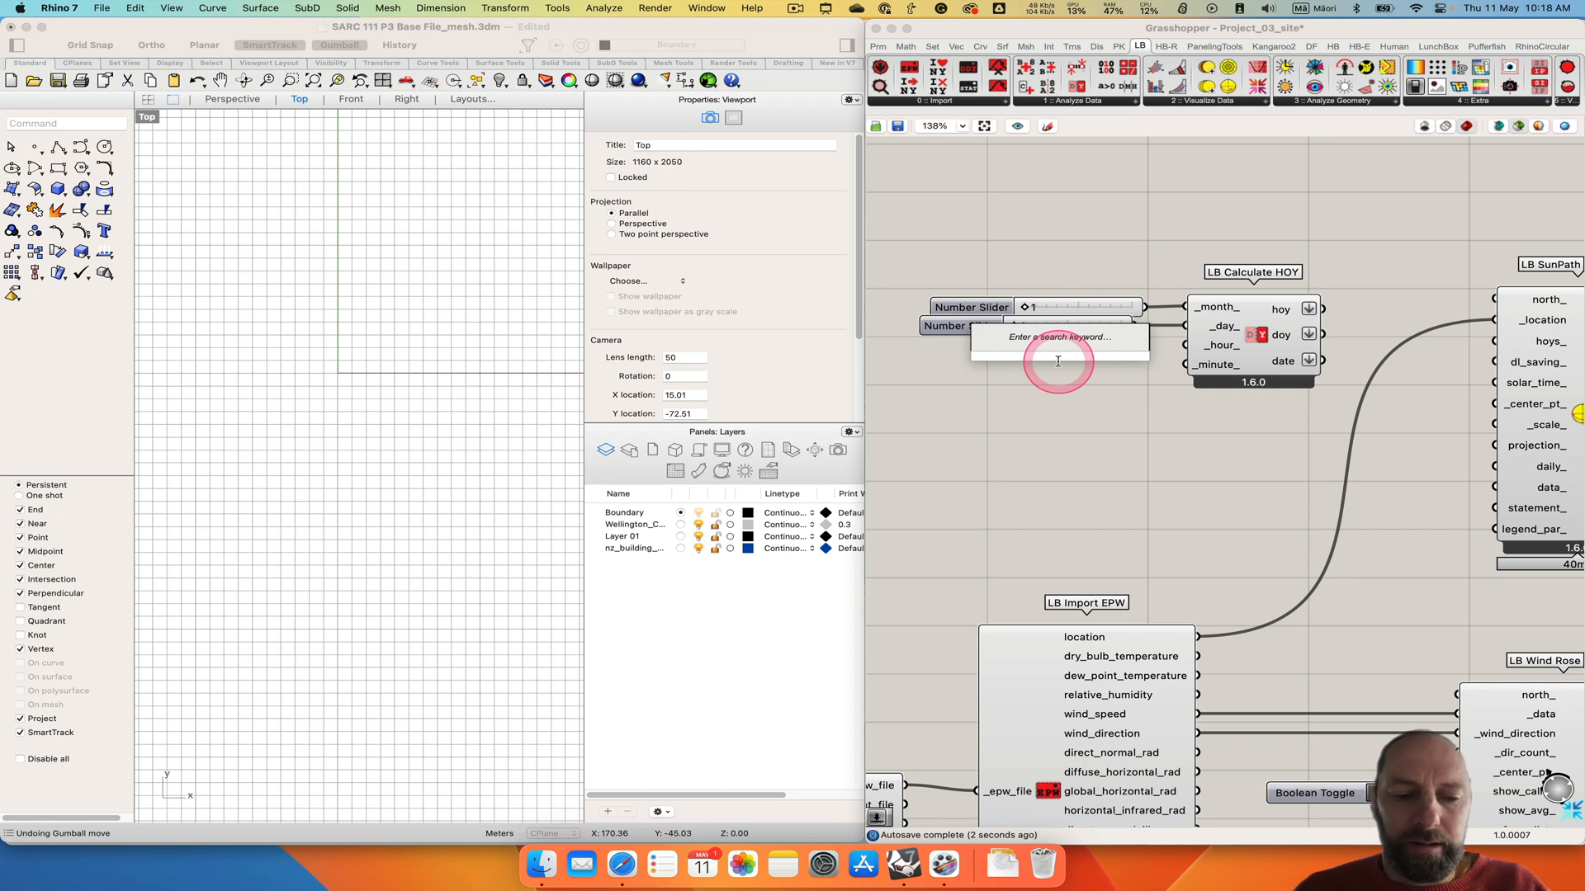
text(0)
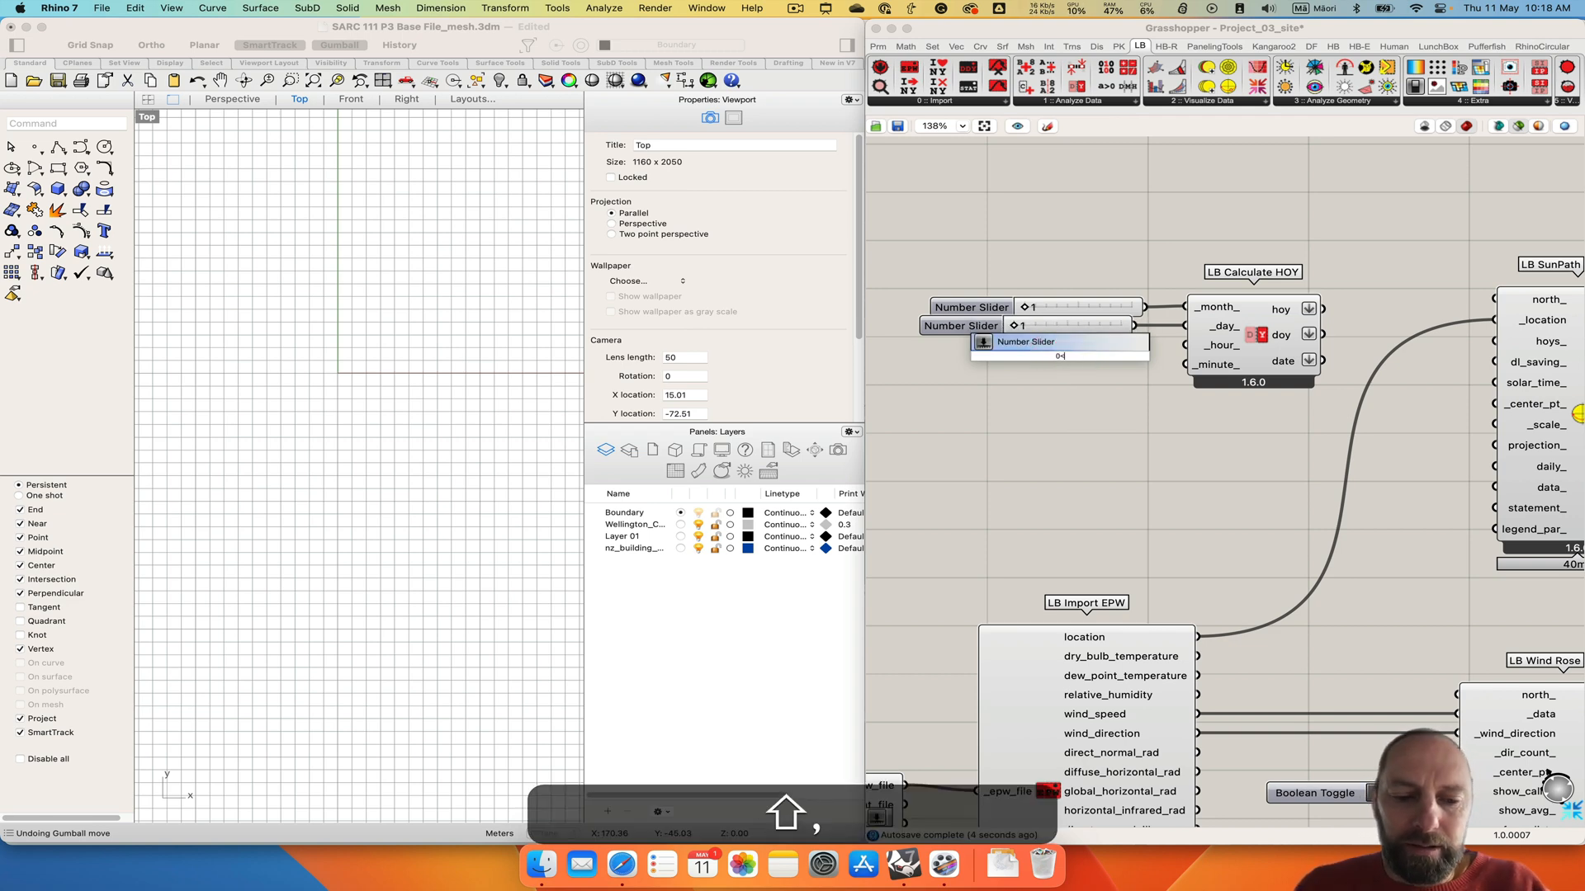
text(<24)
key(Return)
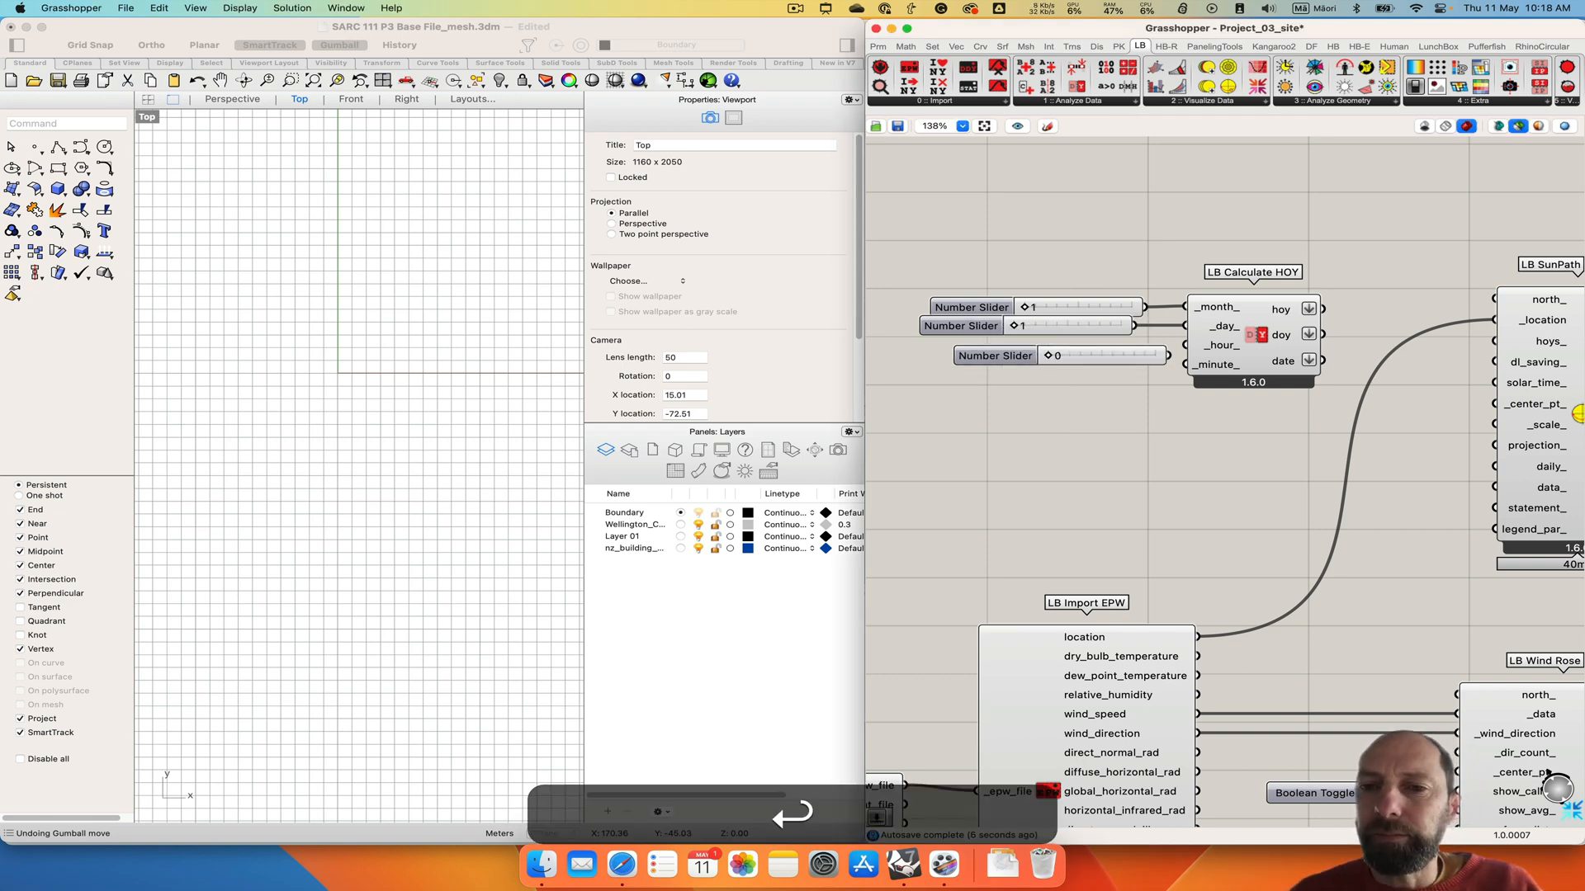
click(1072, 354)
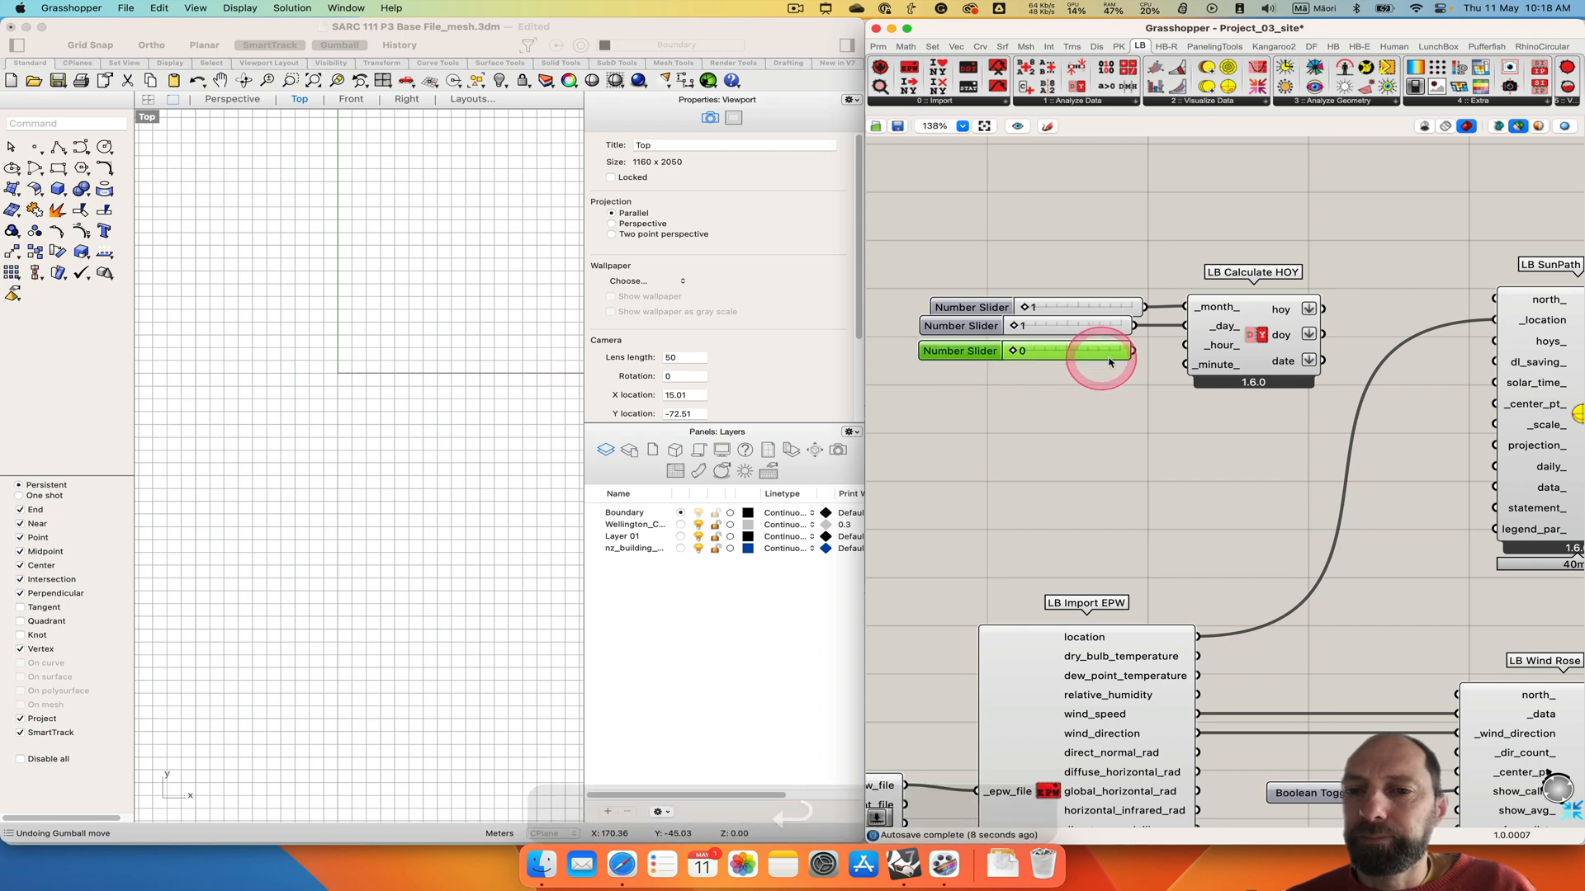
drag(1133, 349, 1186, 345)
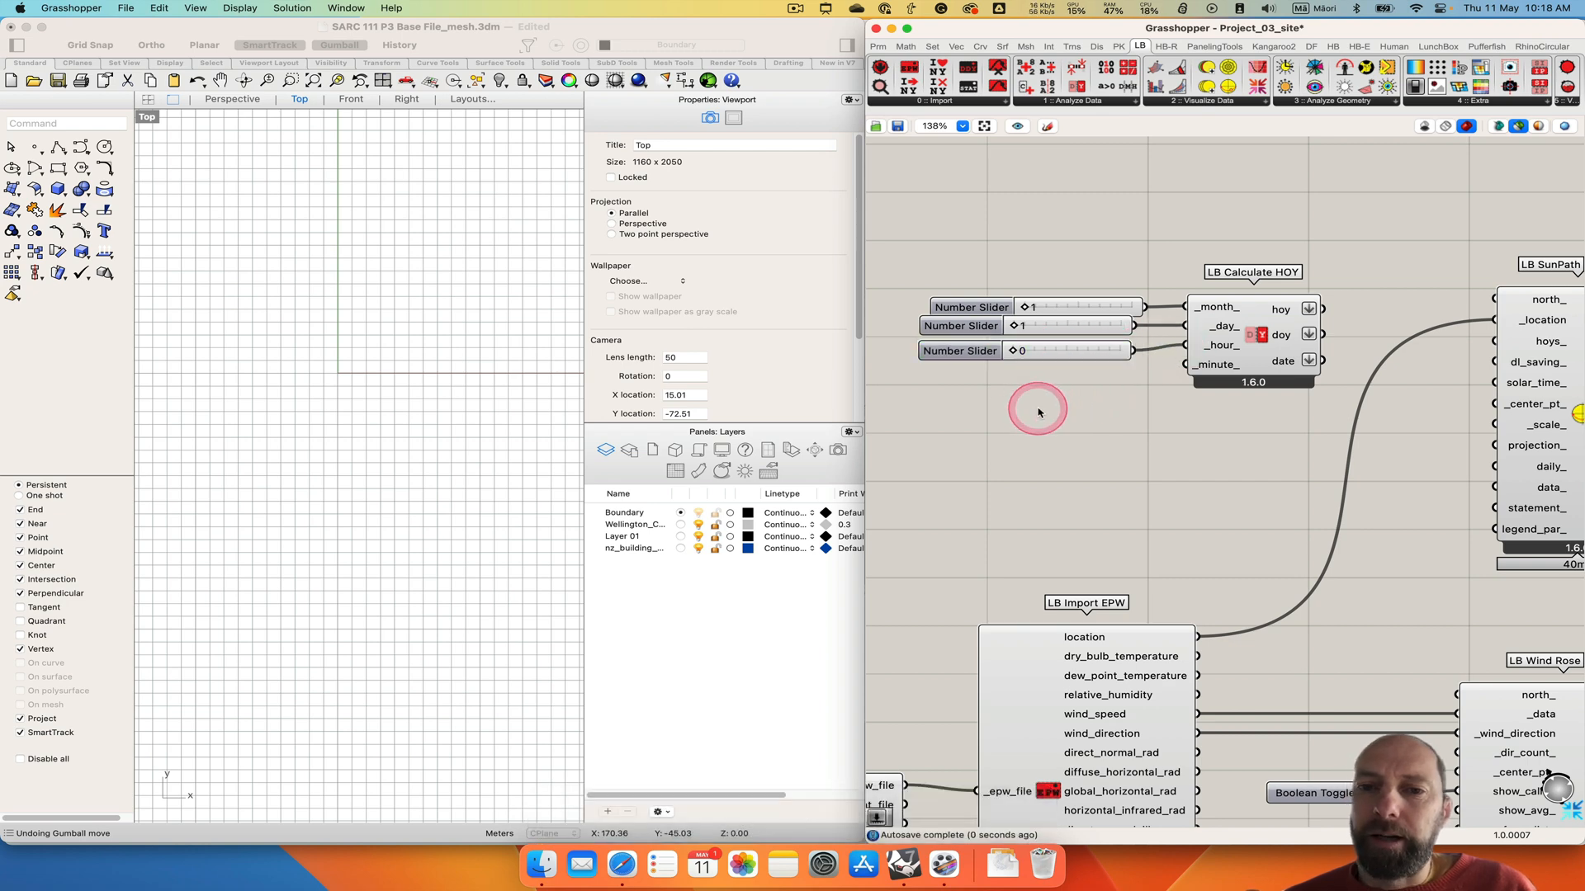
Align the month, day and hour sliders along their left edges.
drag(1032, 400, 905, 244)
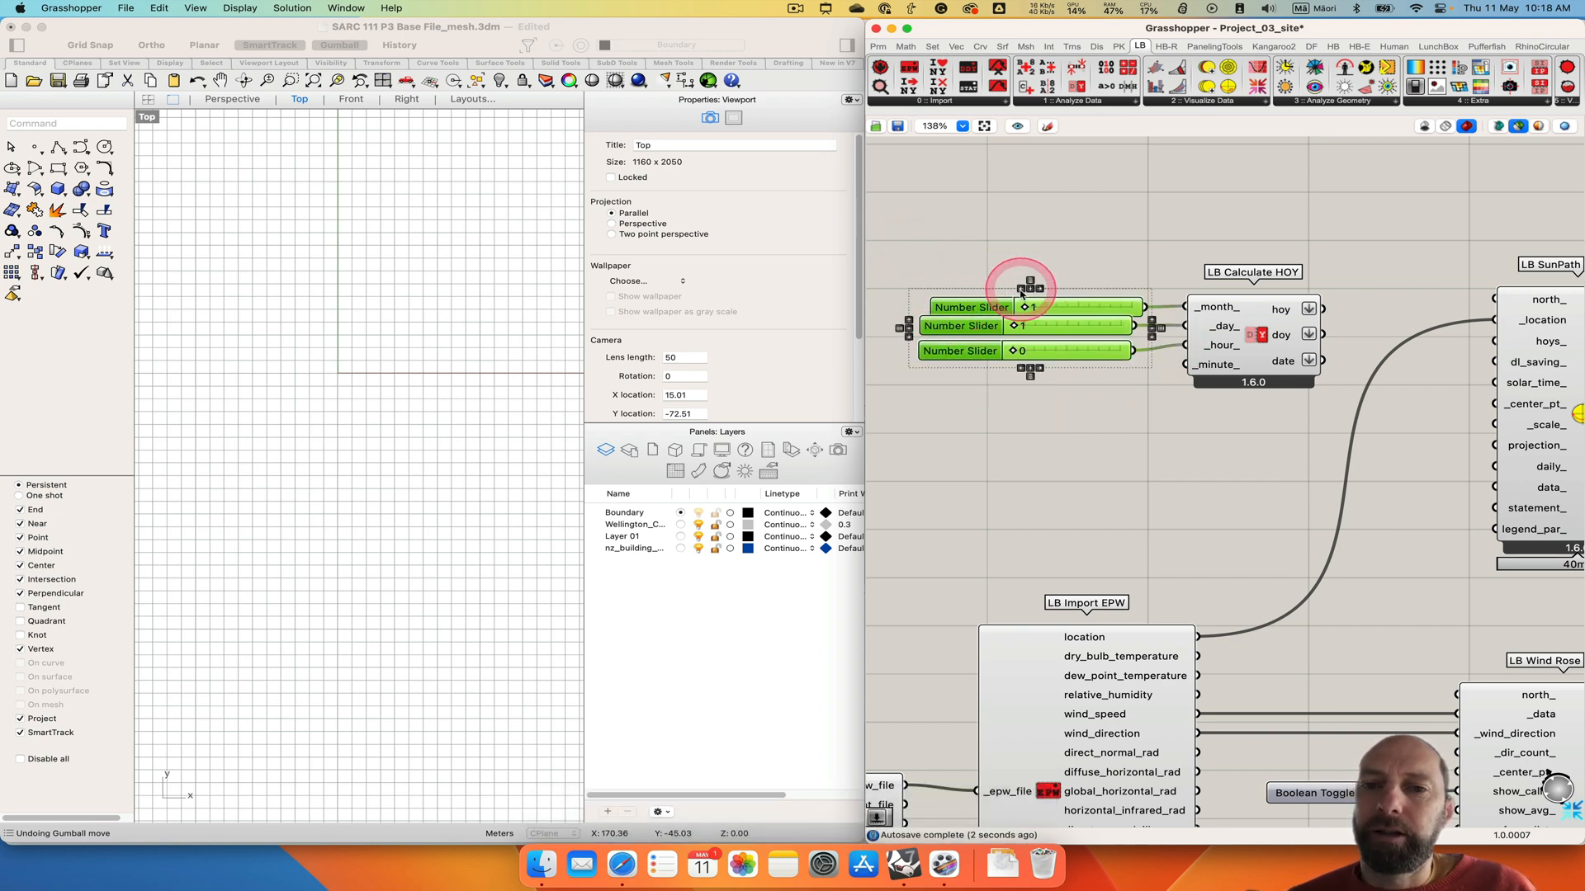
click(1022, 292)
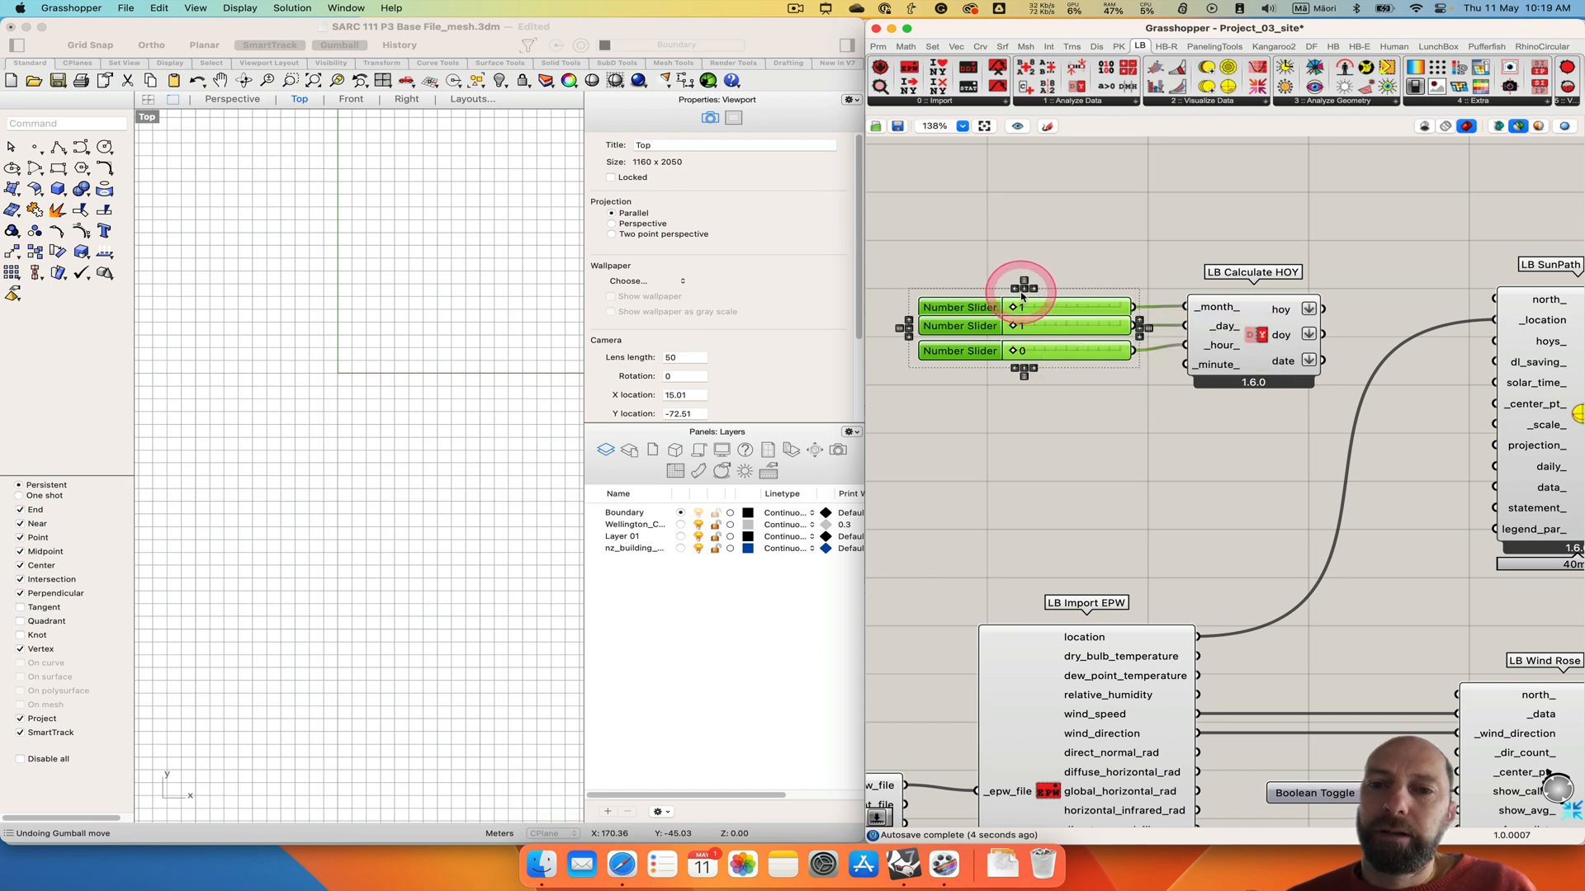
click(1051, 382)
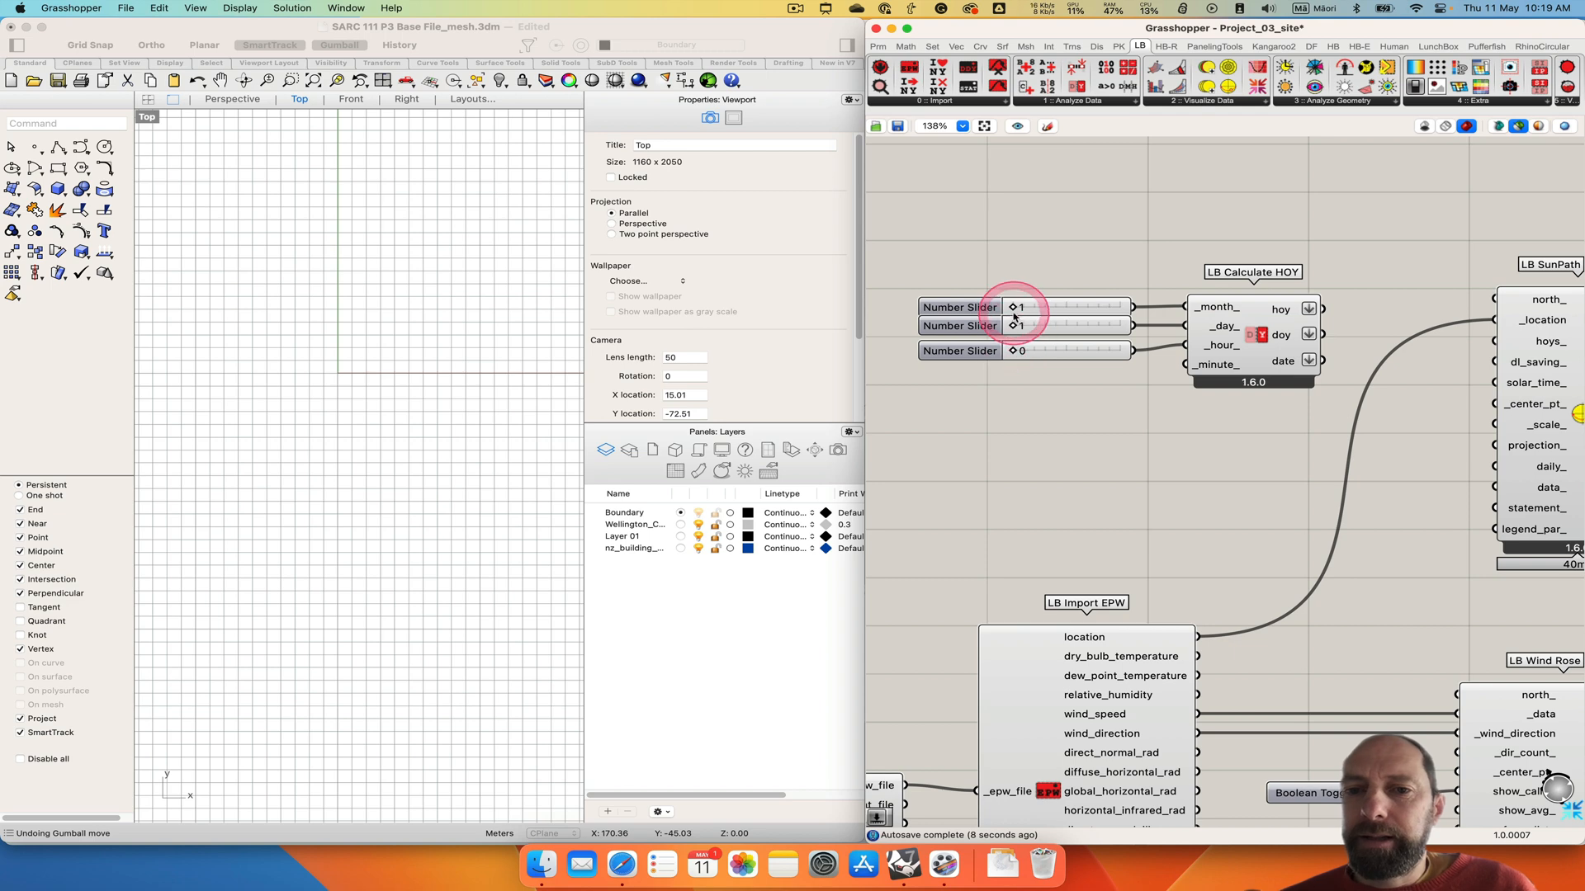
Set the month slider to 6, the day slider to 22 and the hour slider to 12.
drag(1014, 309, 1044, 309)
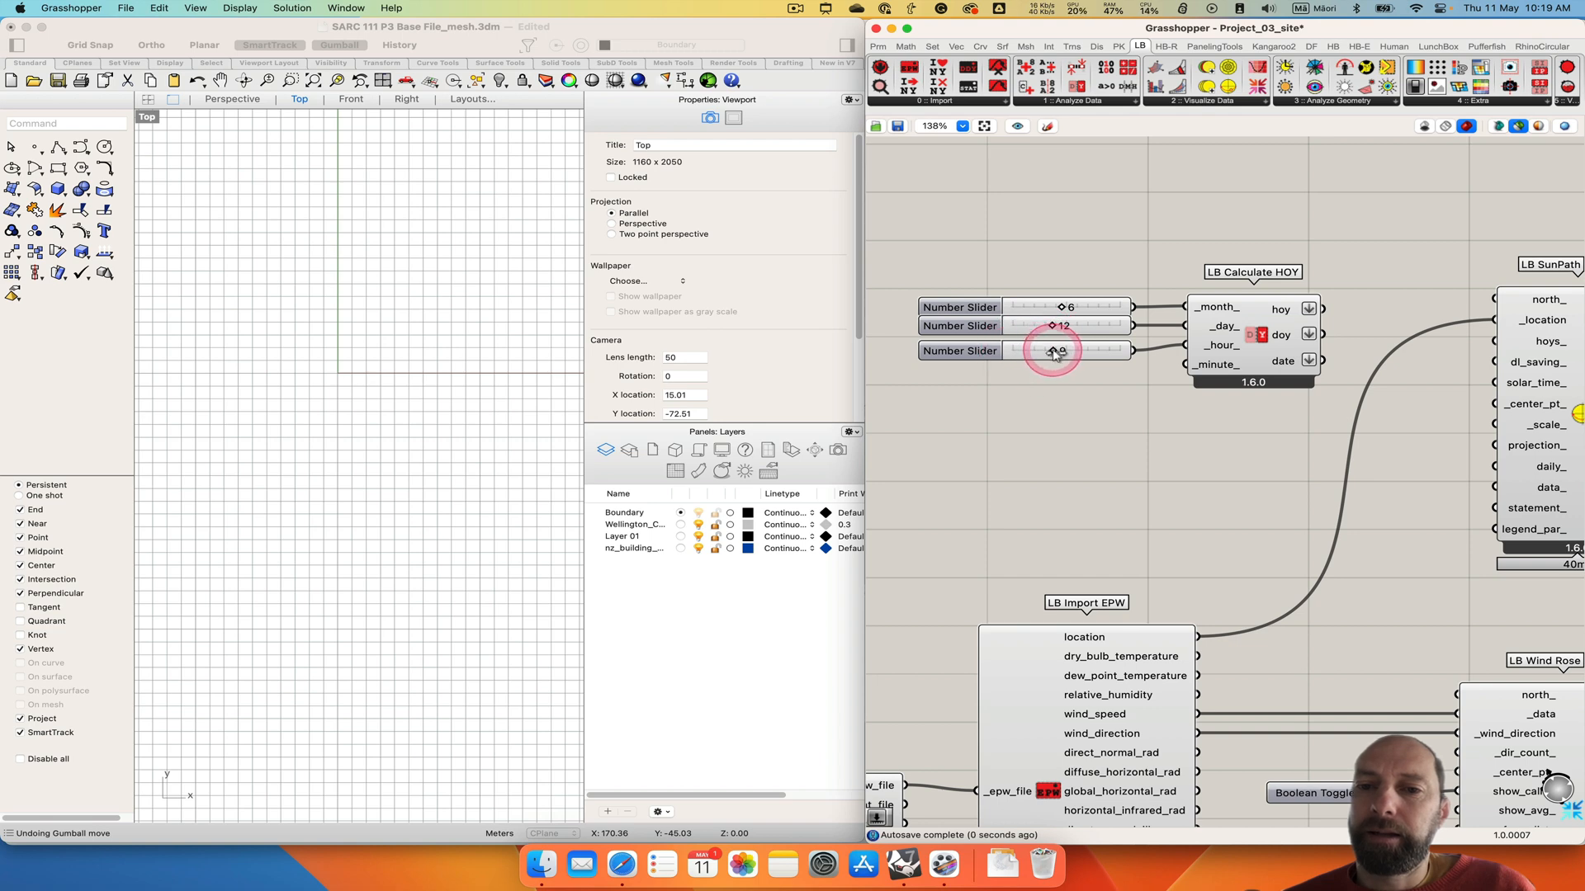
drag(1053, 358, 1100, 330)
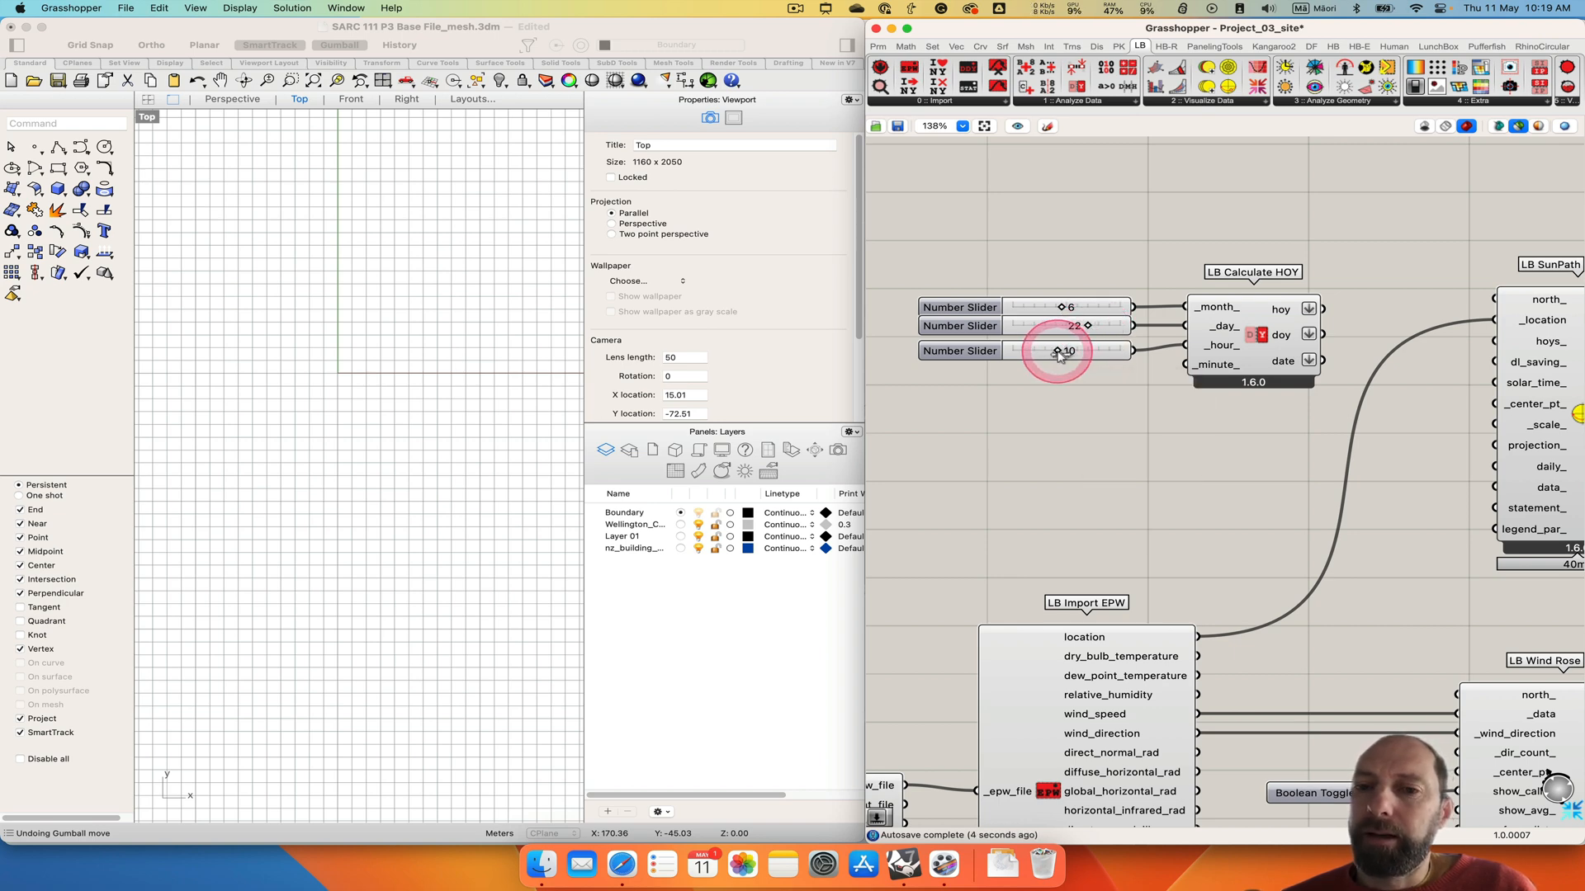
drag(1060, 354, 1067, 355)
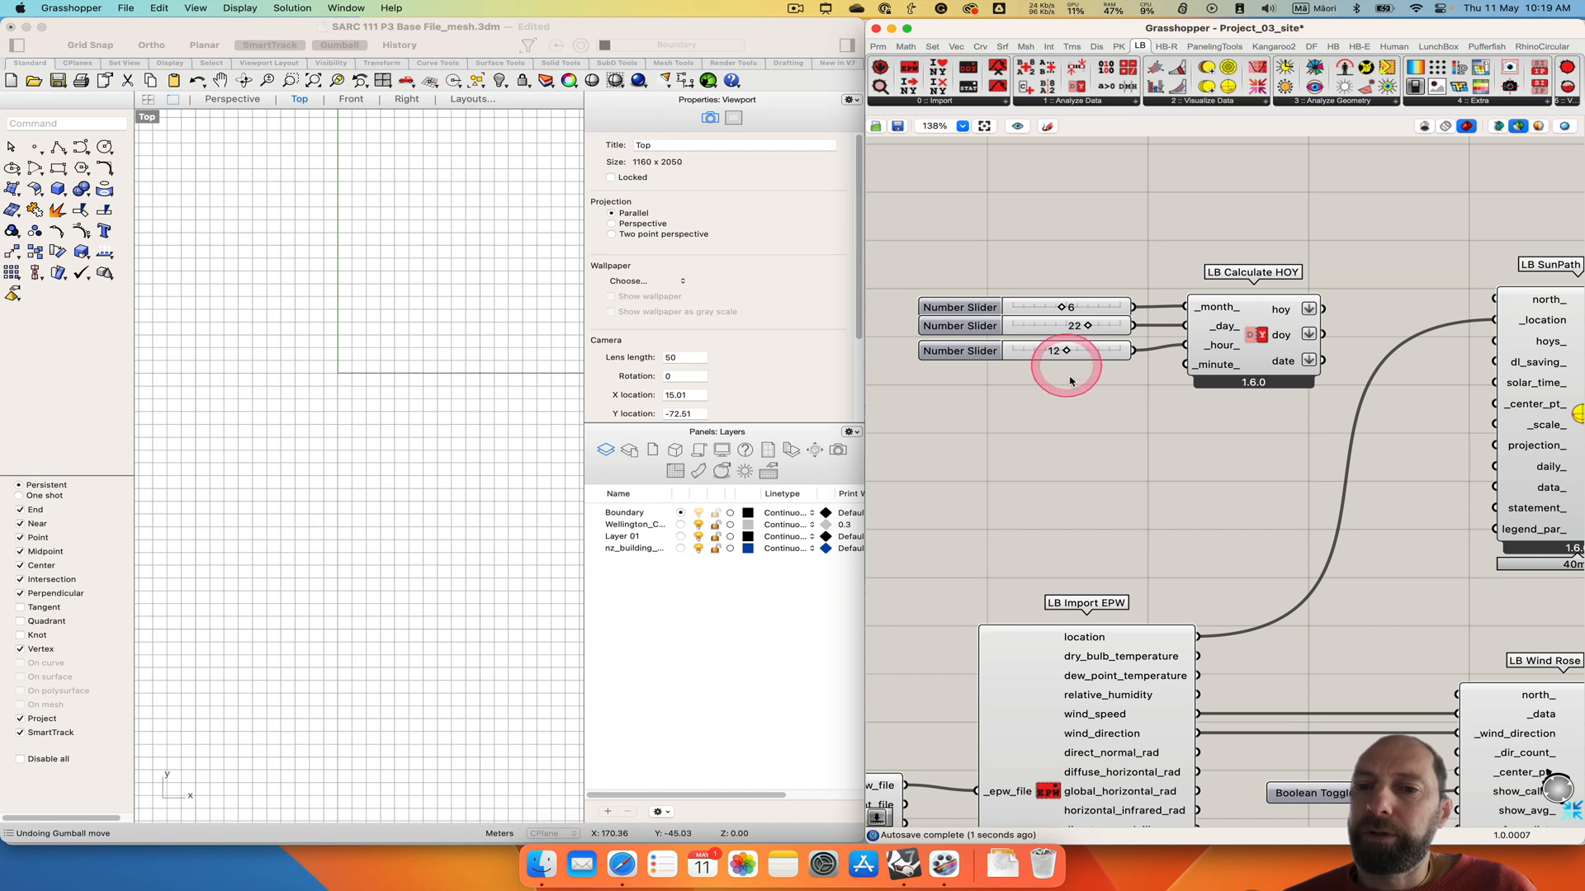
Feed LB SunPath's hoys_ input from LB Calculate HOY's hoy output and try out the month and hour sliders.
drag(1324, 311, 1496, 342)
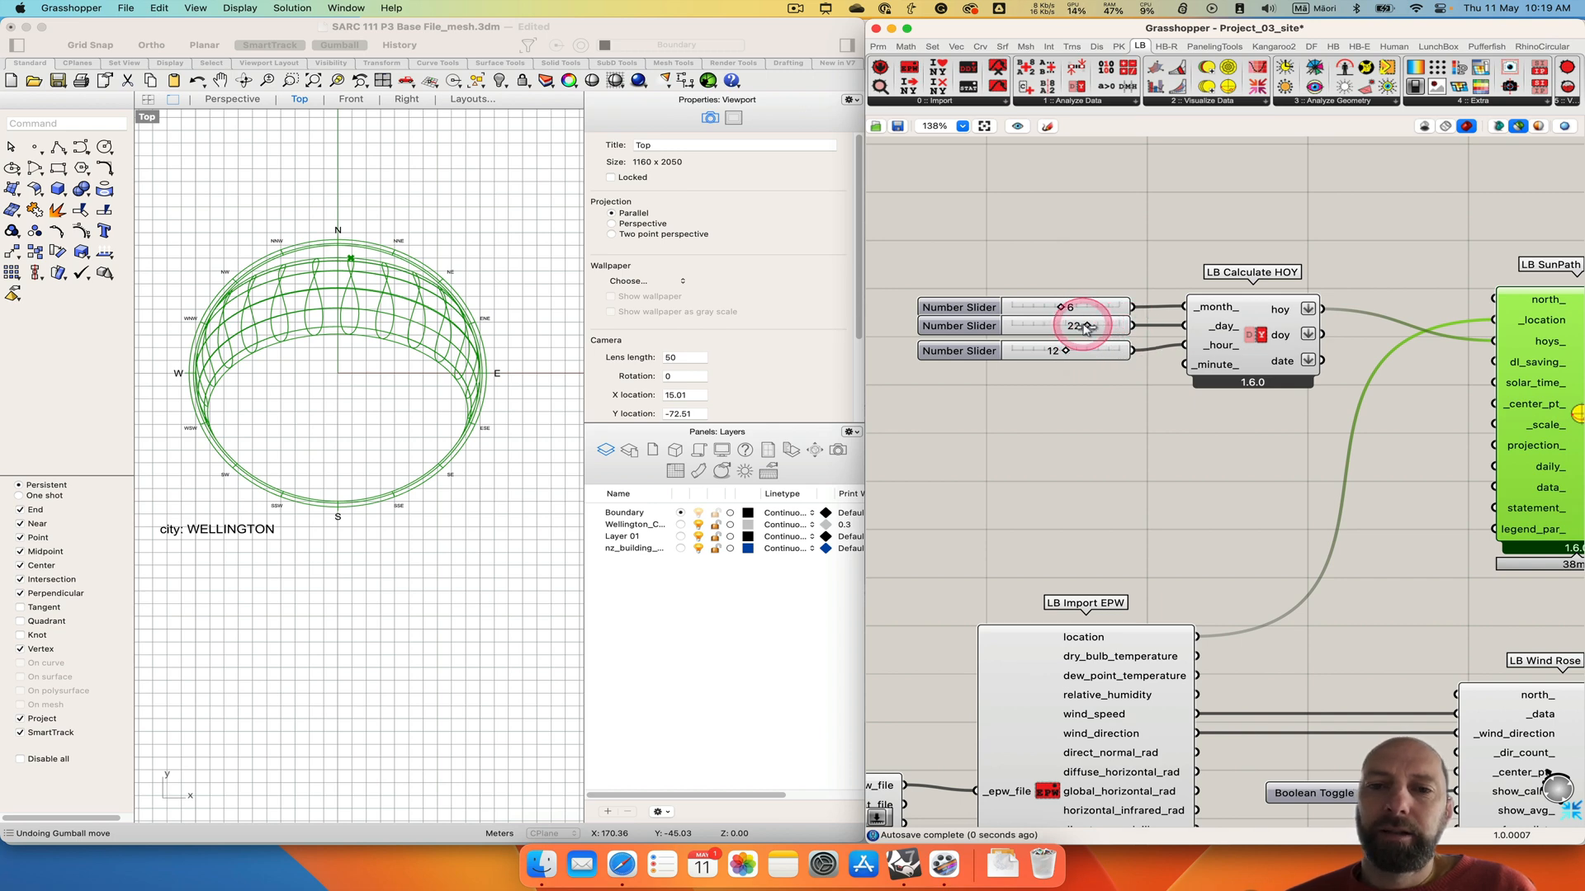
mouse_move(1065, 308)
mouse_down()
mouse_move(1020, 308)
mouse_move(1057, 310)
mouse_up()
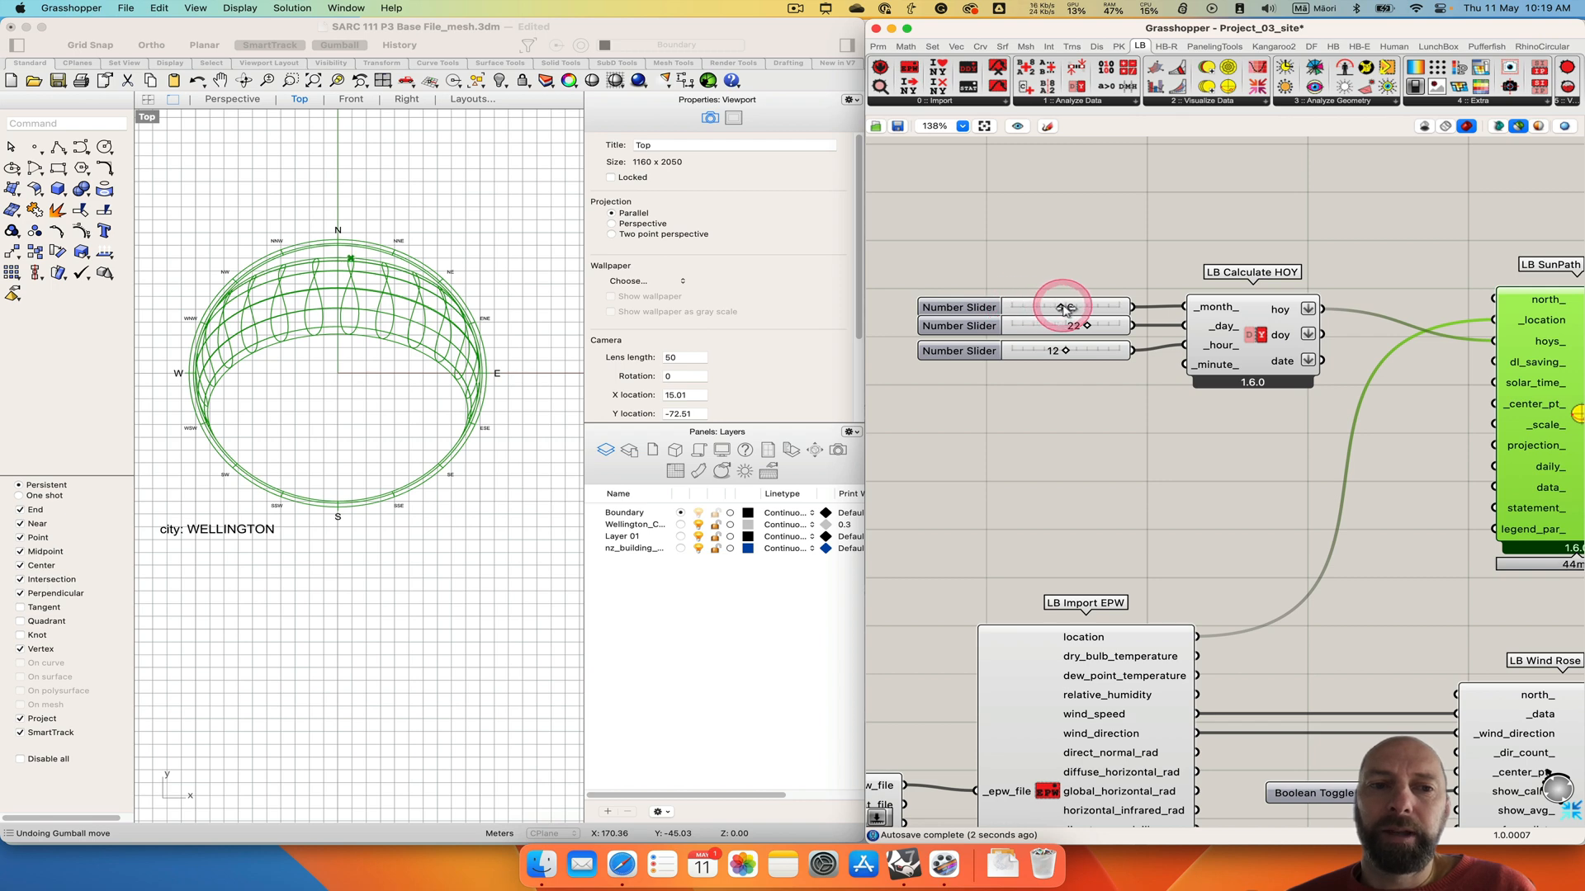
click(1067, 350)
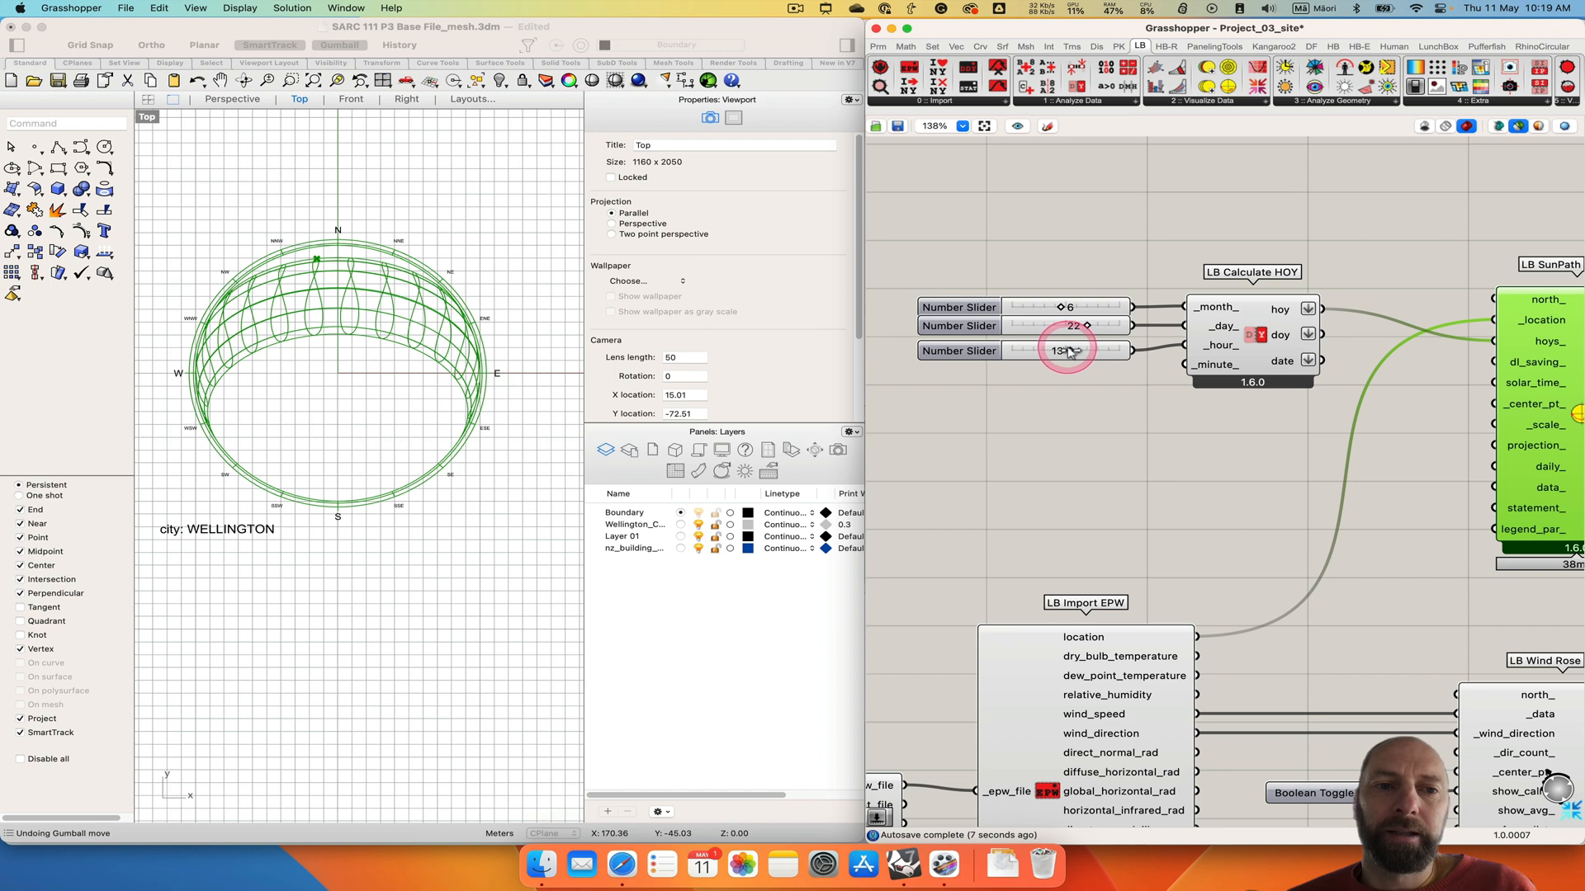
Place a Point parameter on the output side of LB SunPath and feed it from the sun_pts output.
scroll(1230, 453, right, 5)
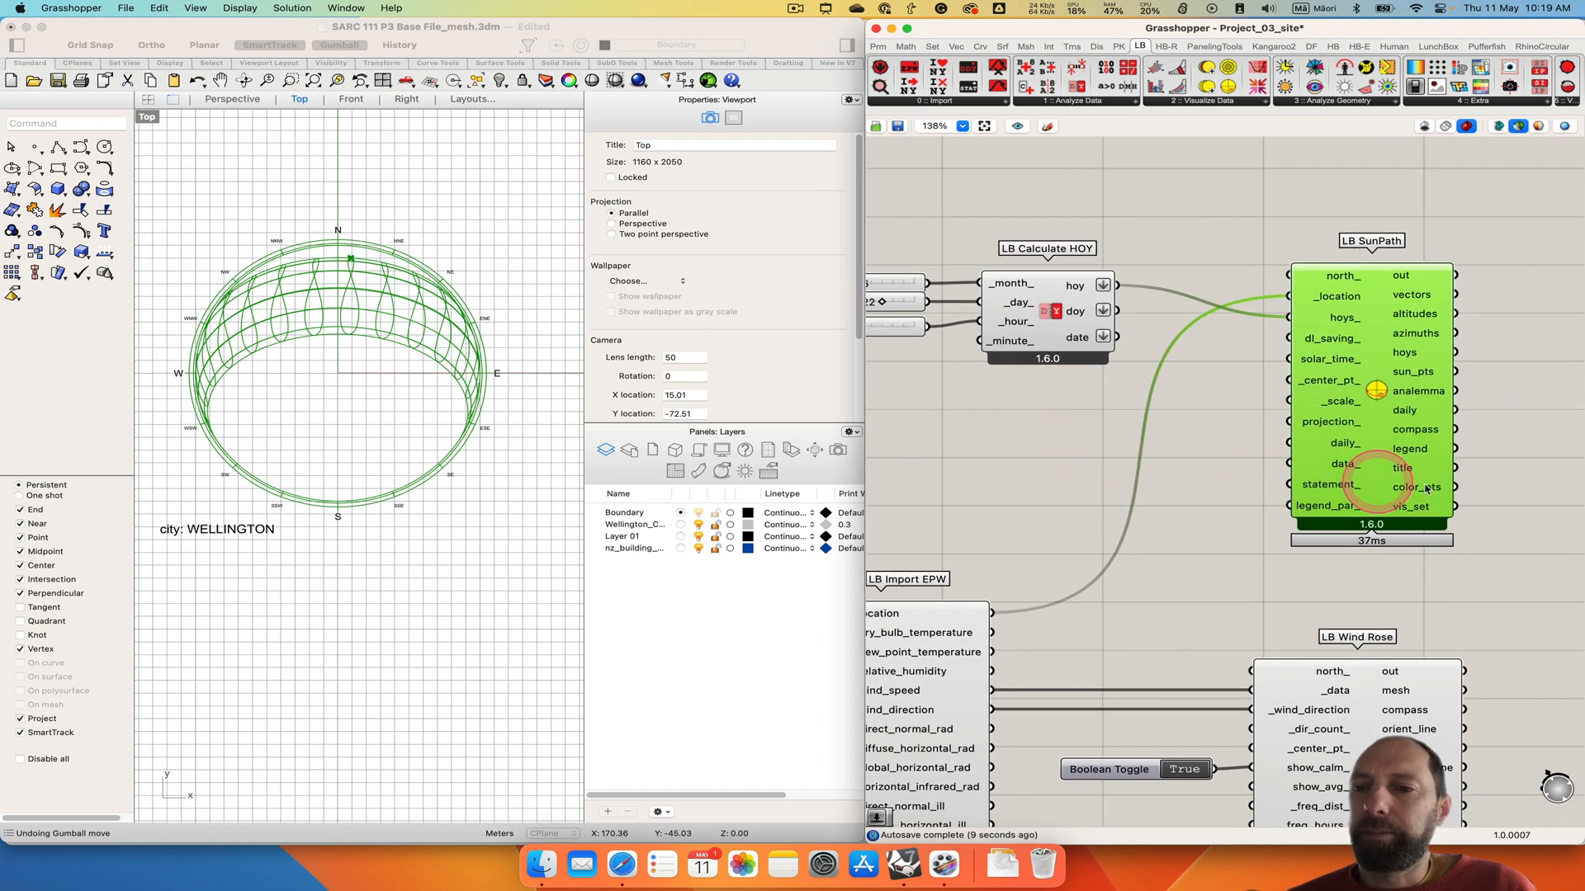
scroll(1440, 495, right, 5)
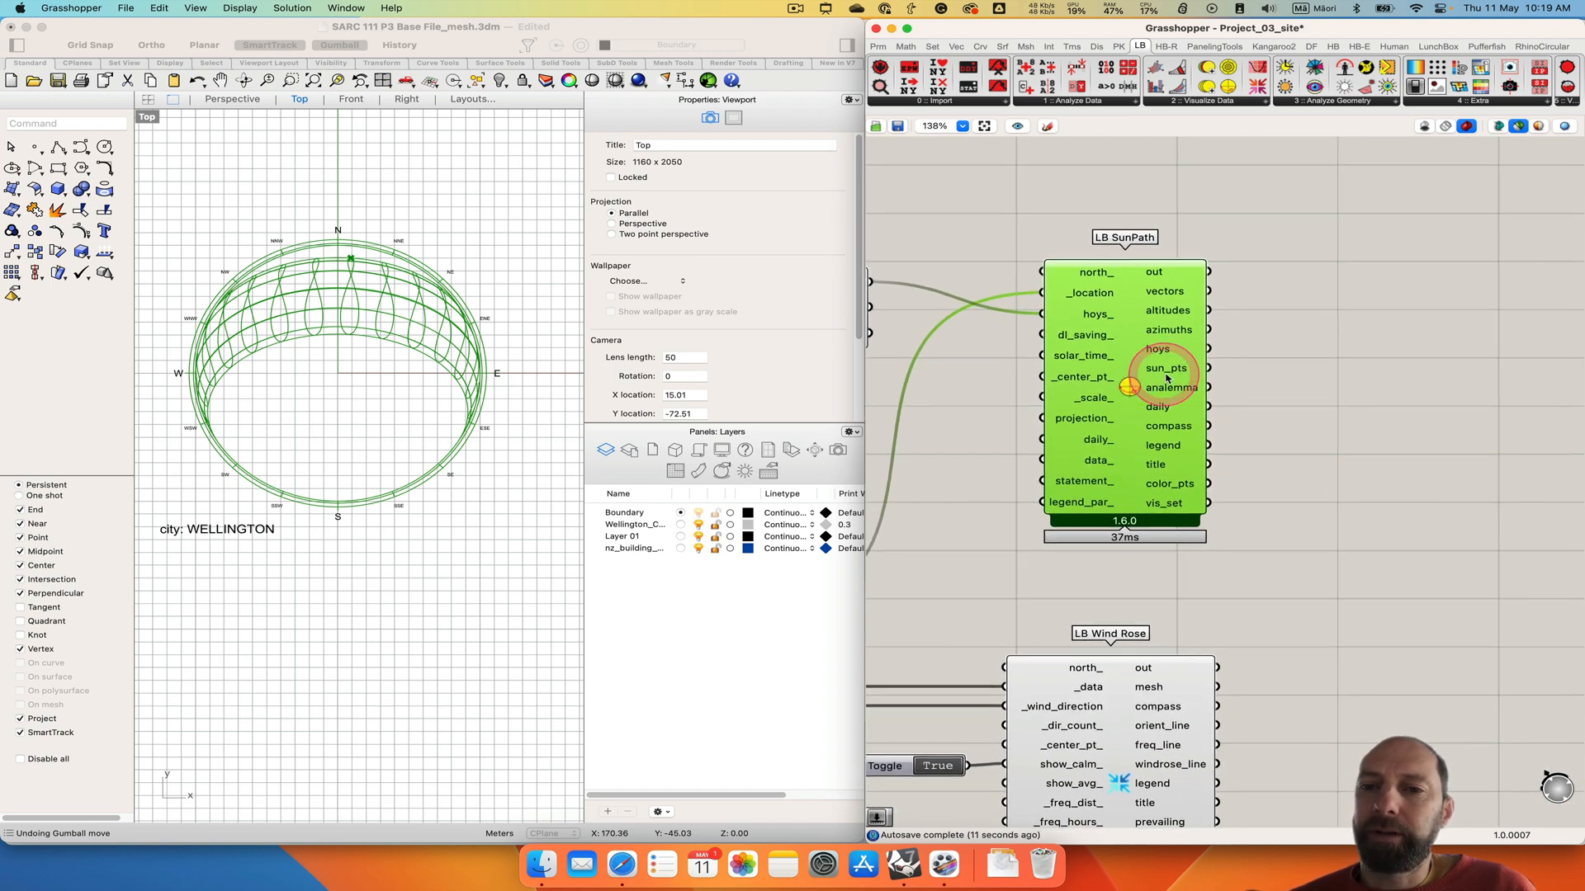
double_click(1283, 376)
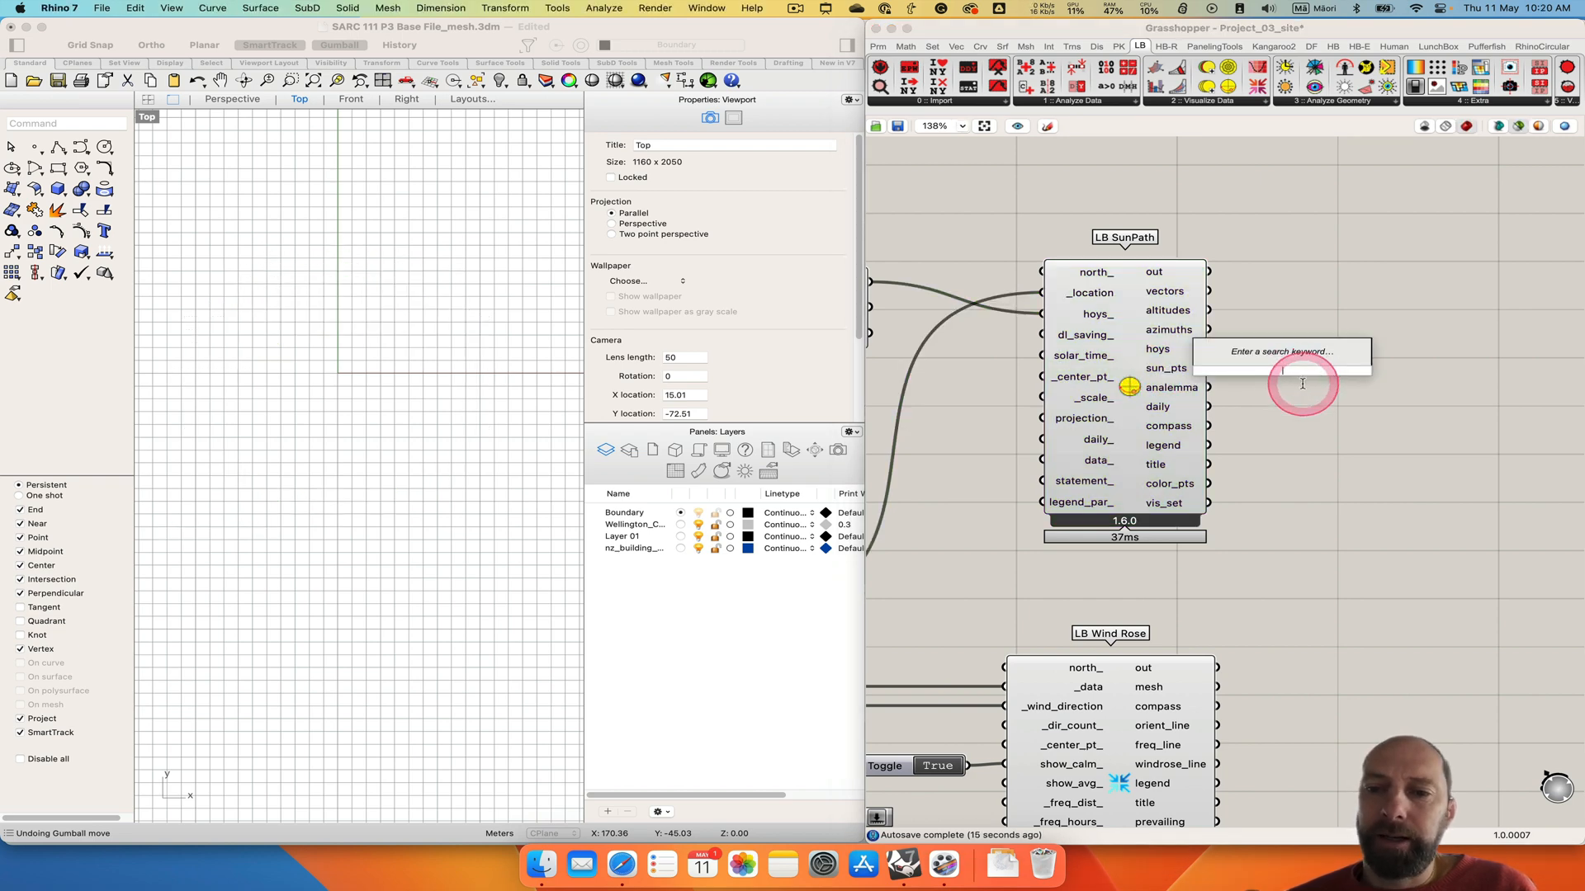
text(point)
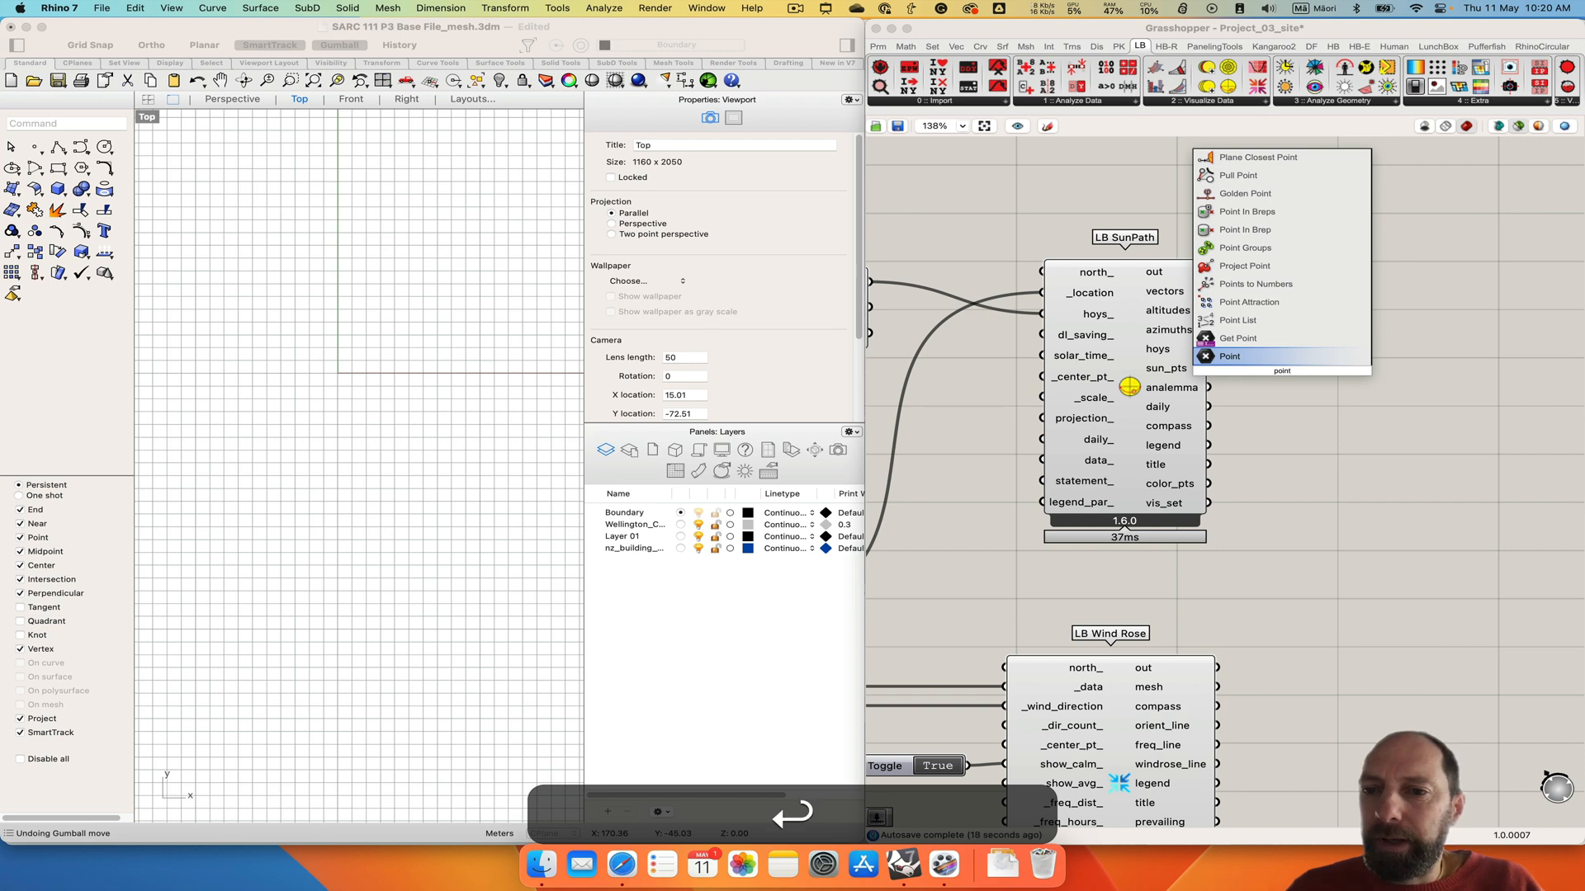
key(Return)
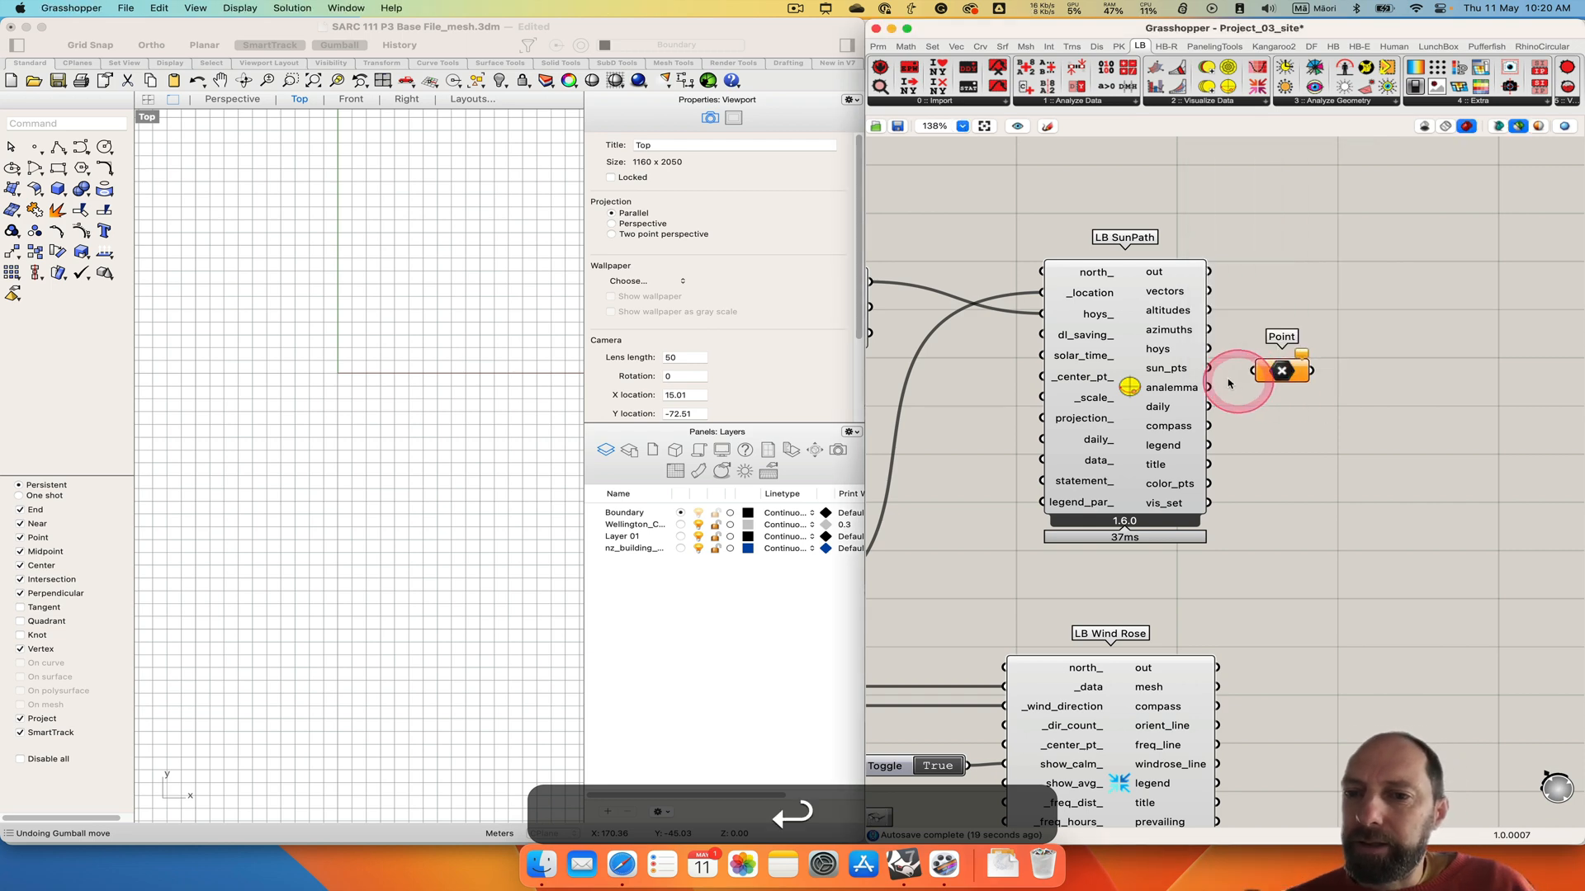
drag(1209, 368, 1252, 370)
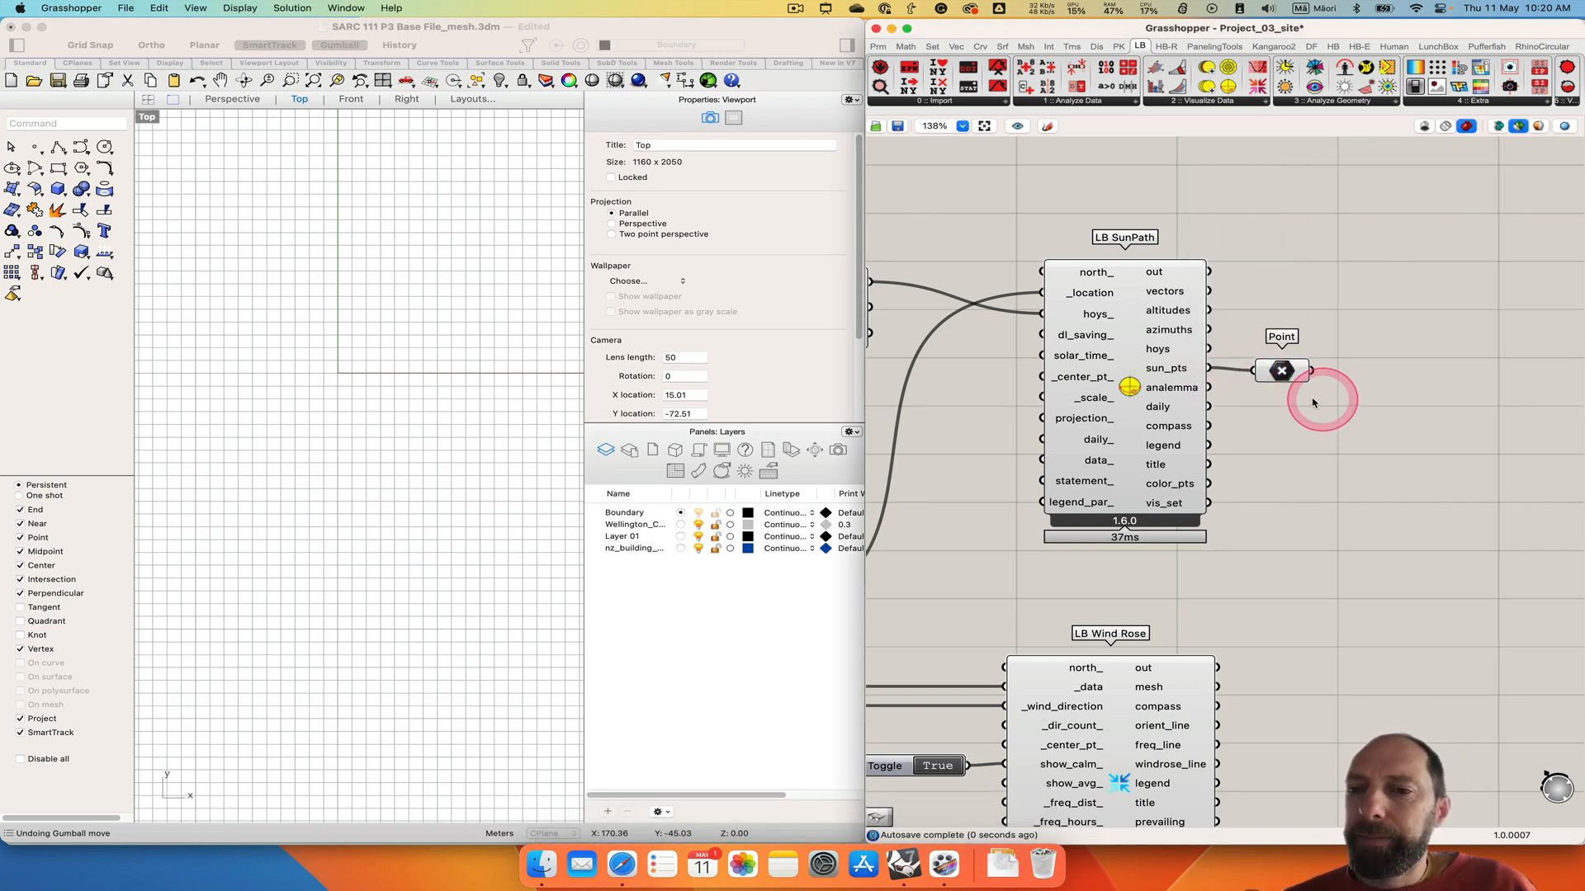
Place a Sphere component after the Point parameter and wire the point into its Base input.
right_drag(1316, 396, 1227, 399)
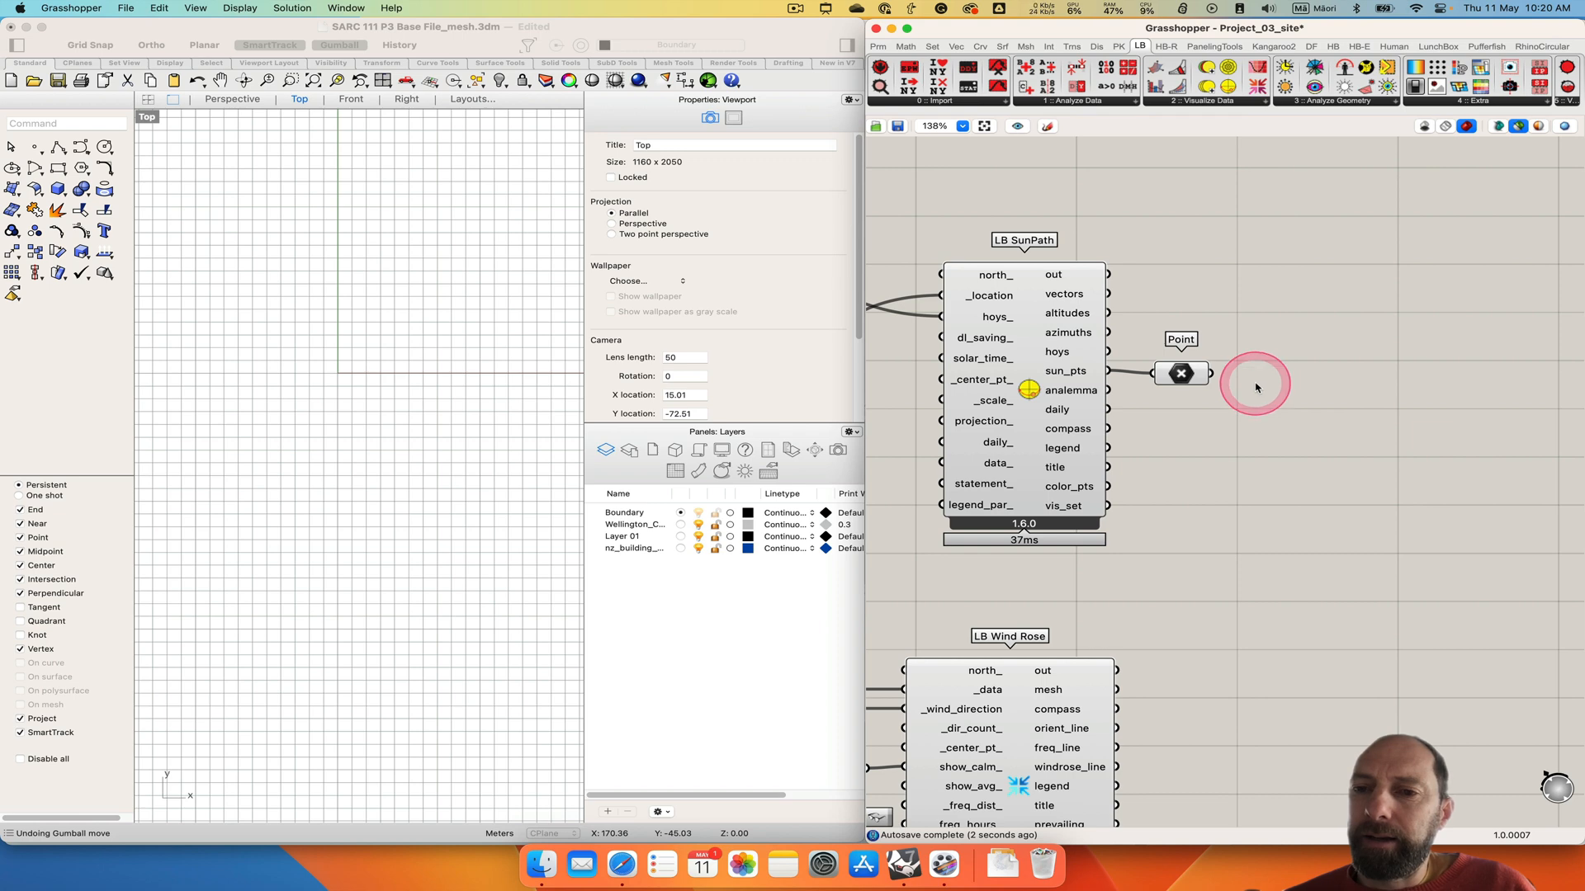
double_click(1318, 400)
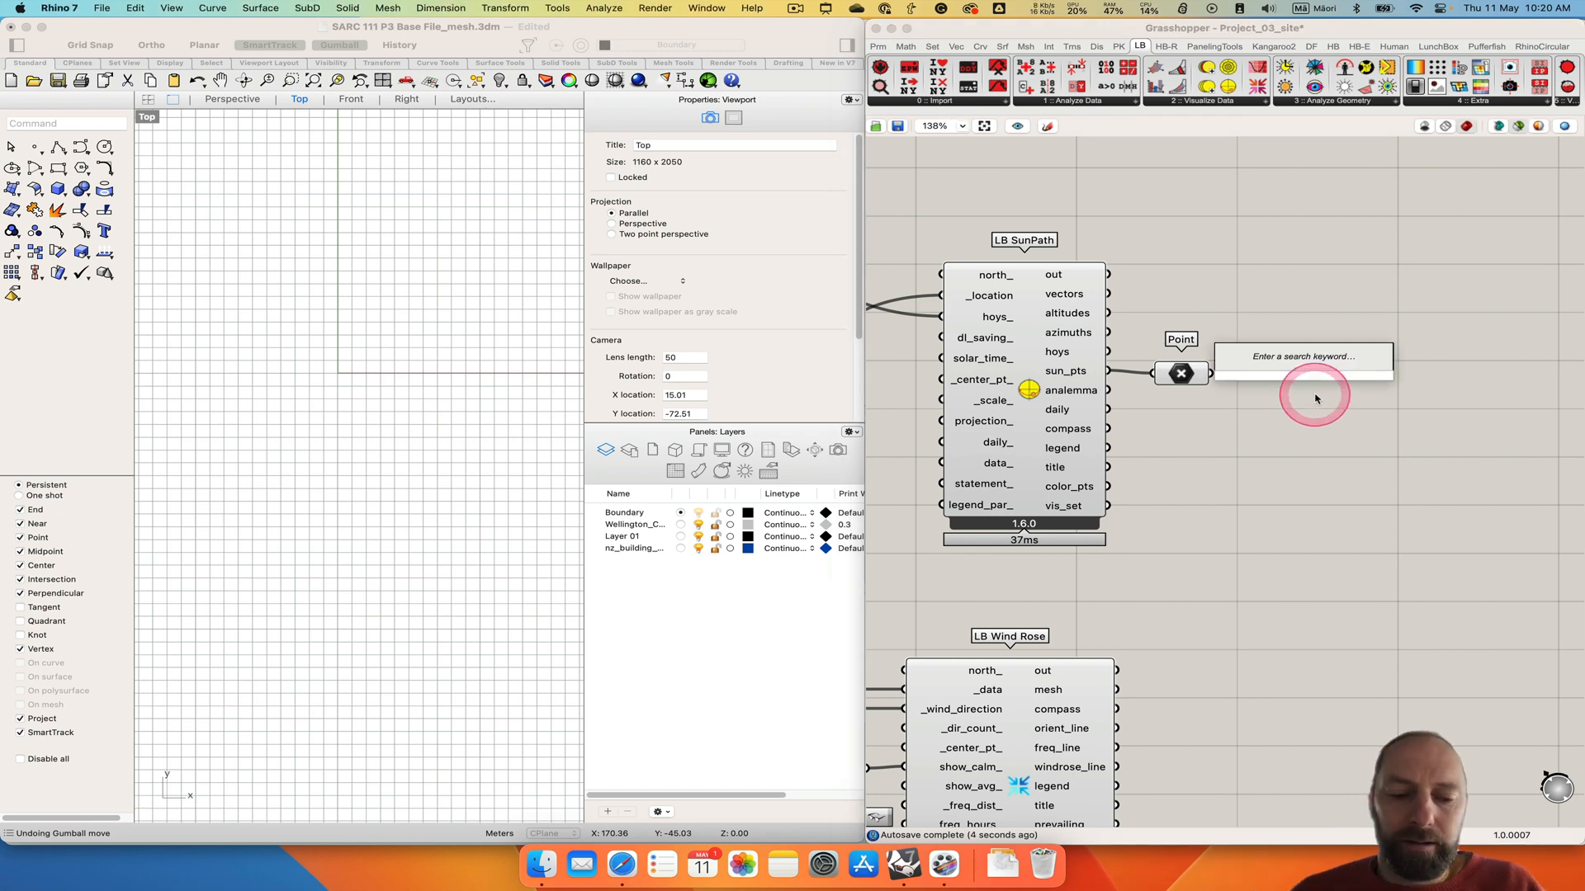
text(sp)
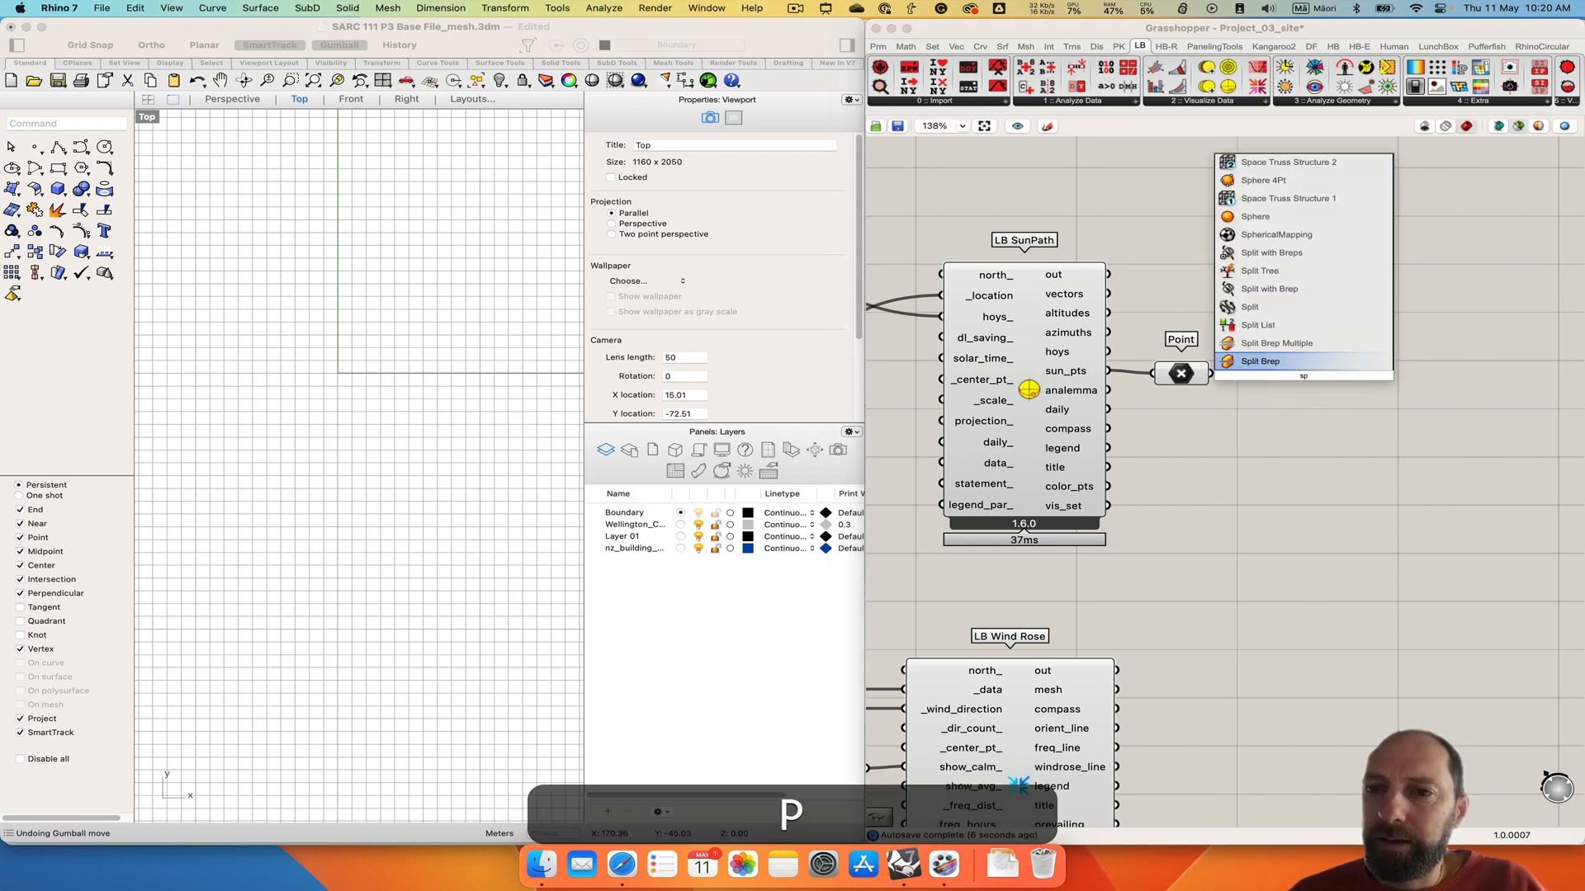
click(1257, 217)
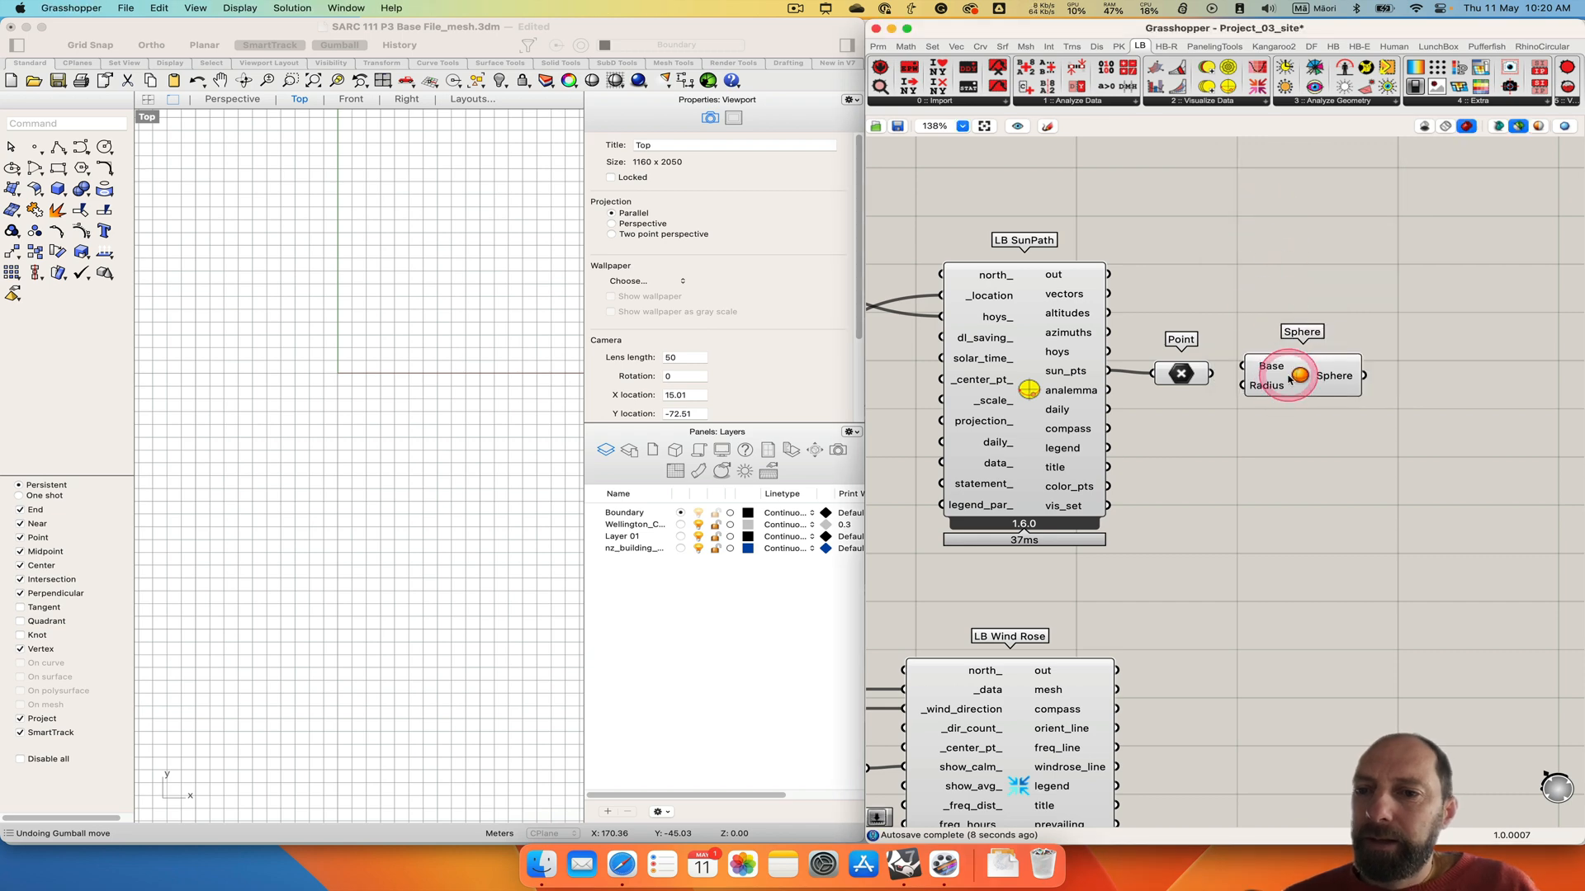
drag(1302, 372, 1352, 382)
drag(1210, 373, 1290, 378)
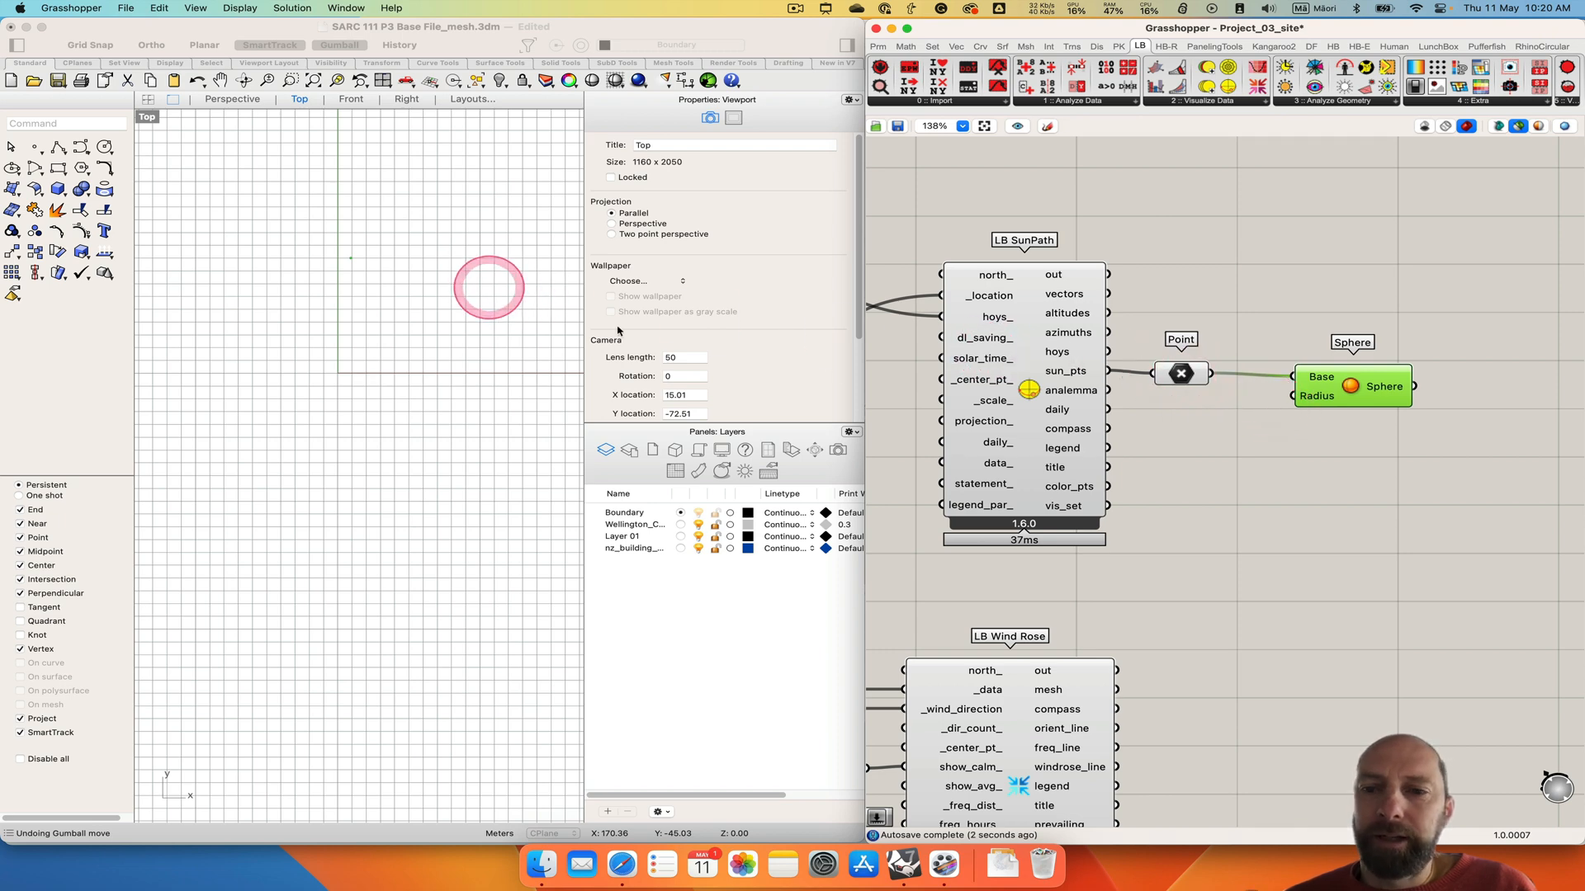
Add a number slider with value 6 and wire it into the Sphere component's Radius input.
double_click(1207, 413)
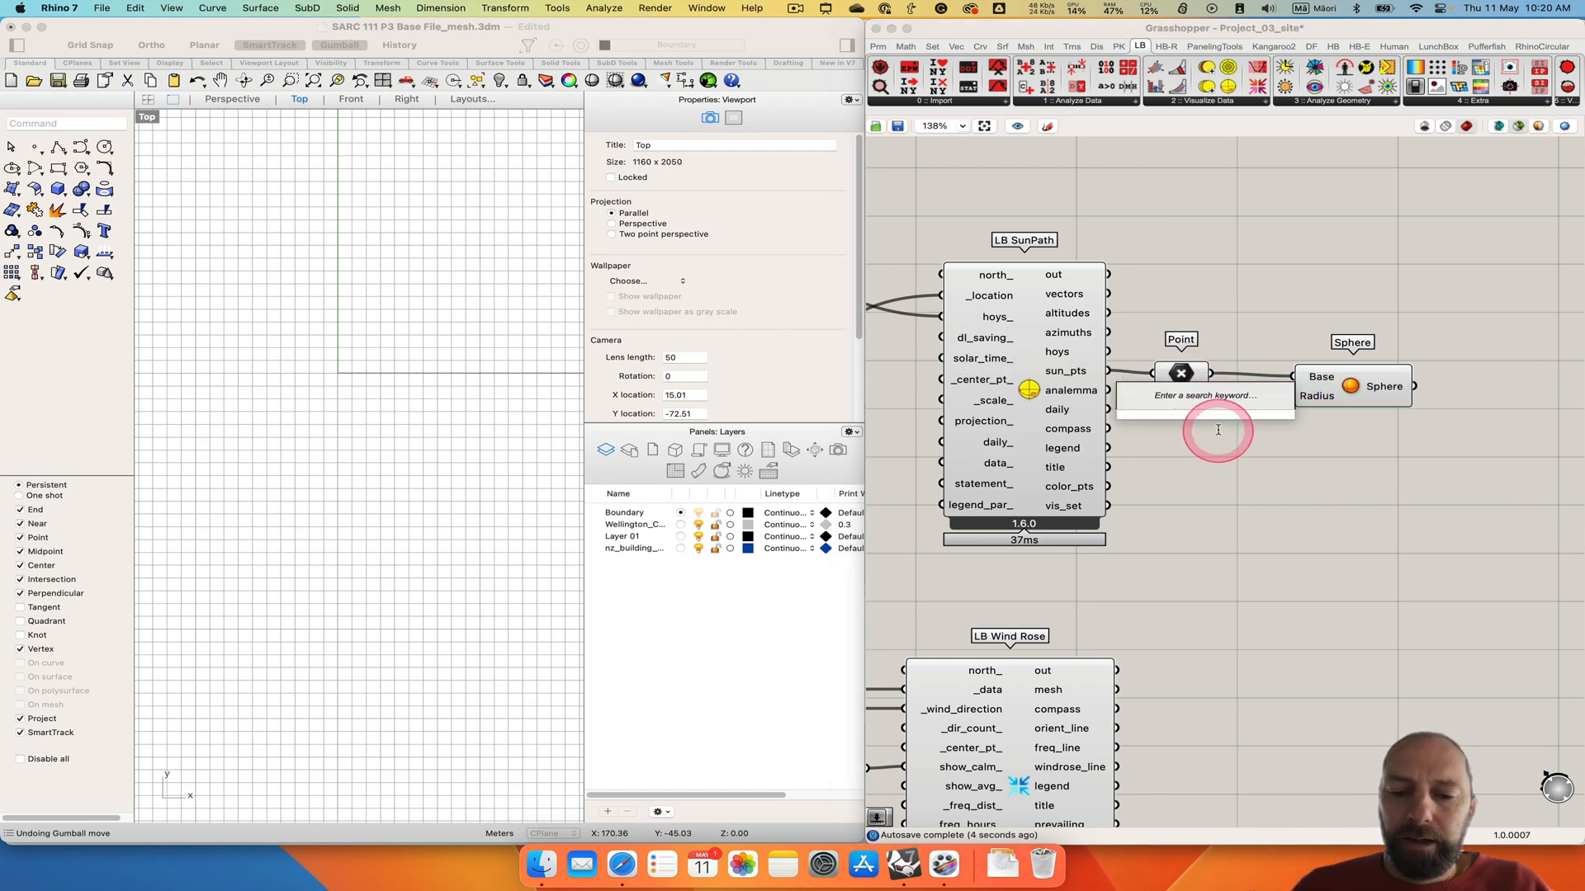
text(6)
key(Return)
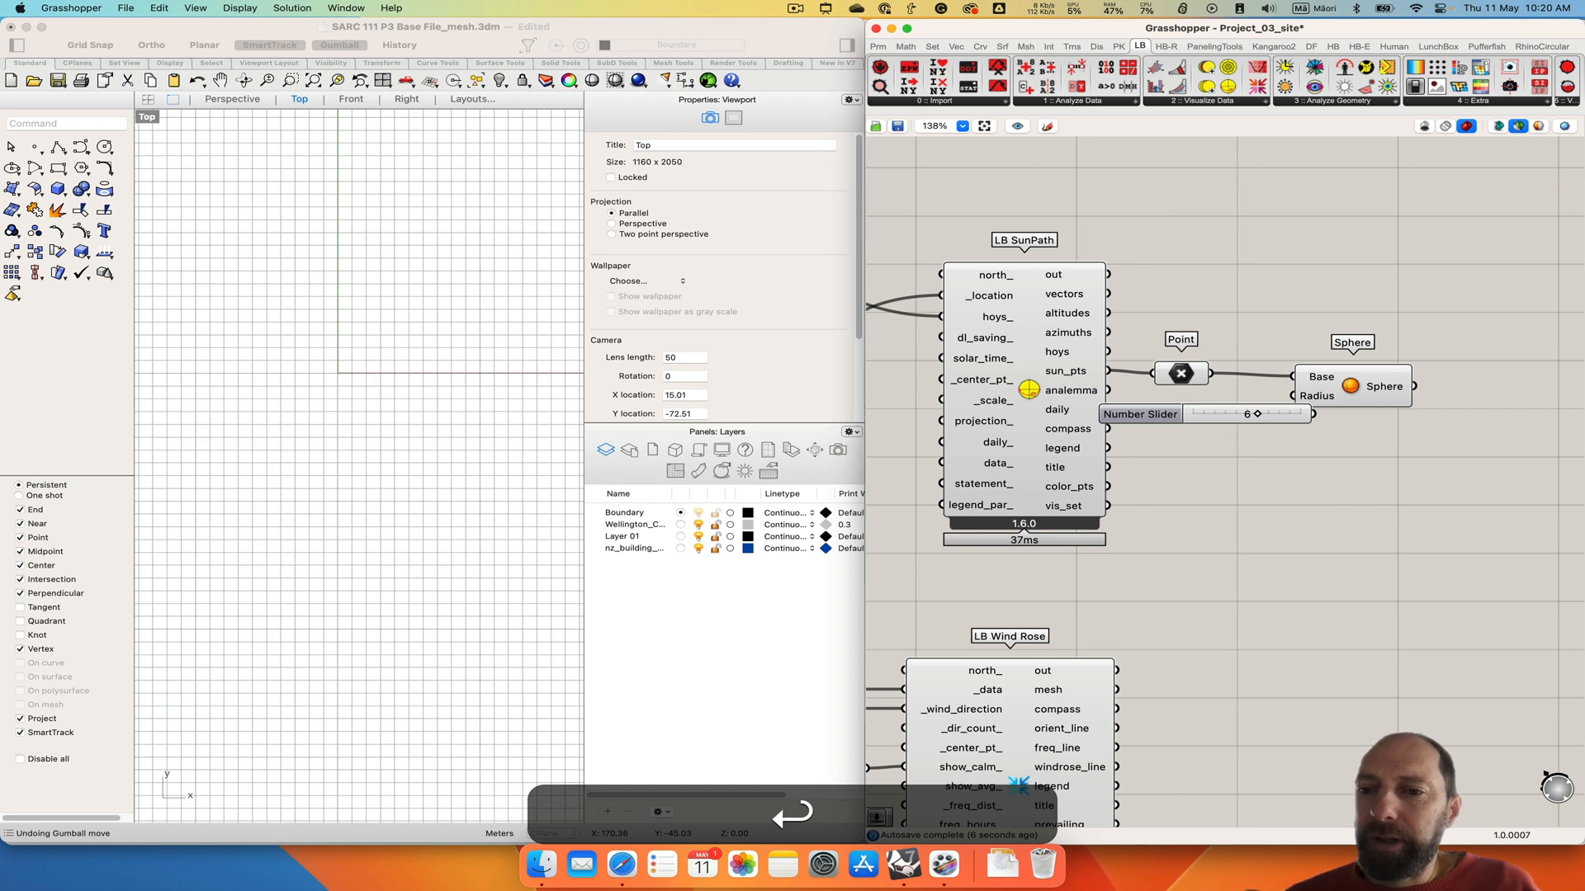
drag(1372, 383, 1448, 380)
click(1294, 416)
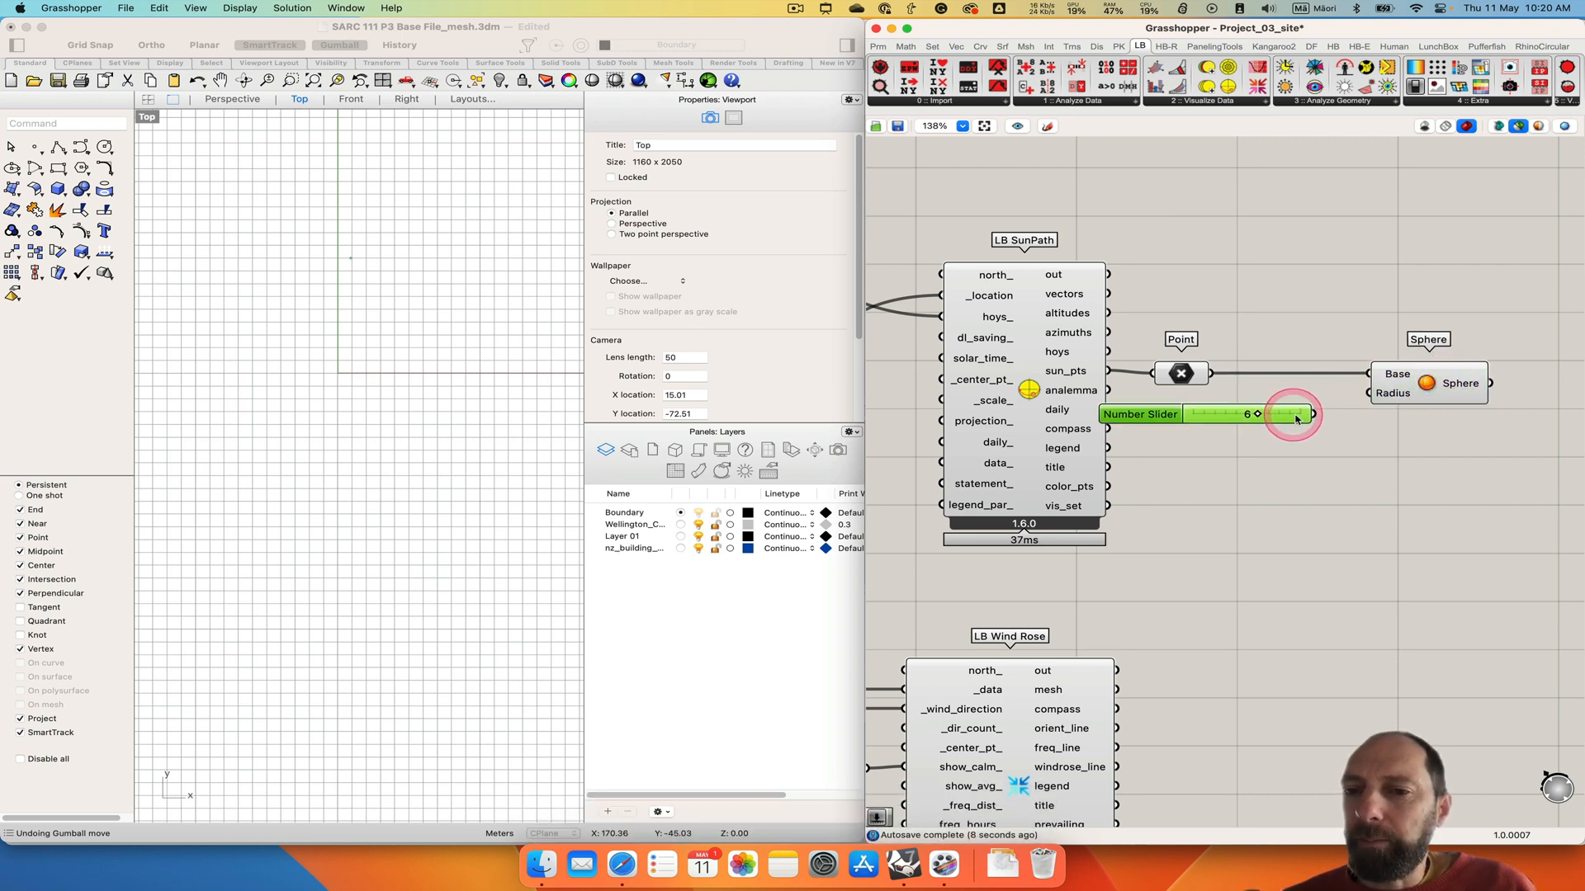
drag(1295, 418, 1367, 392)
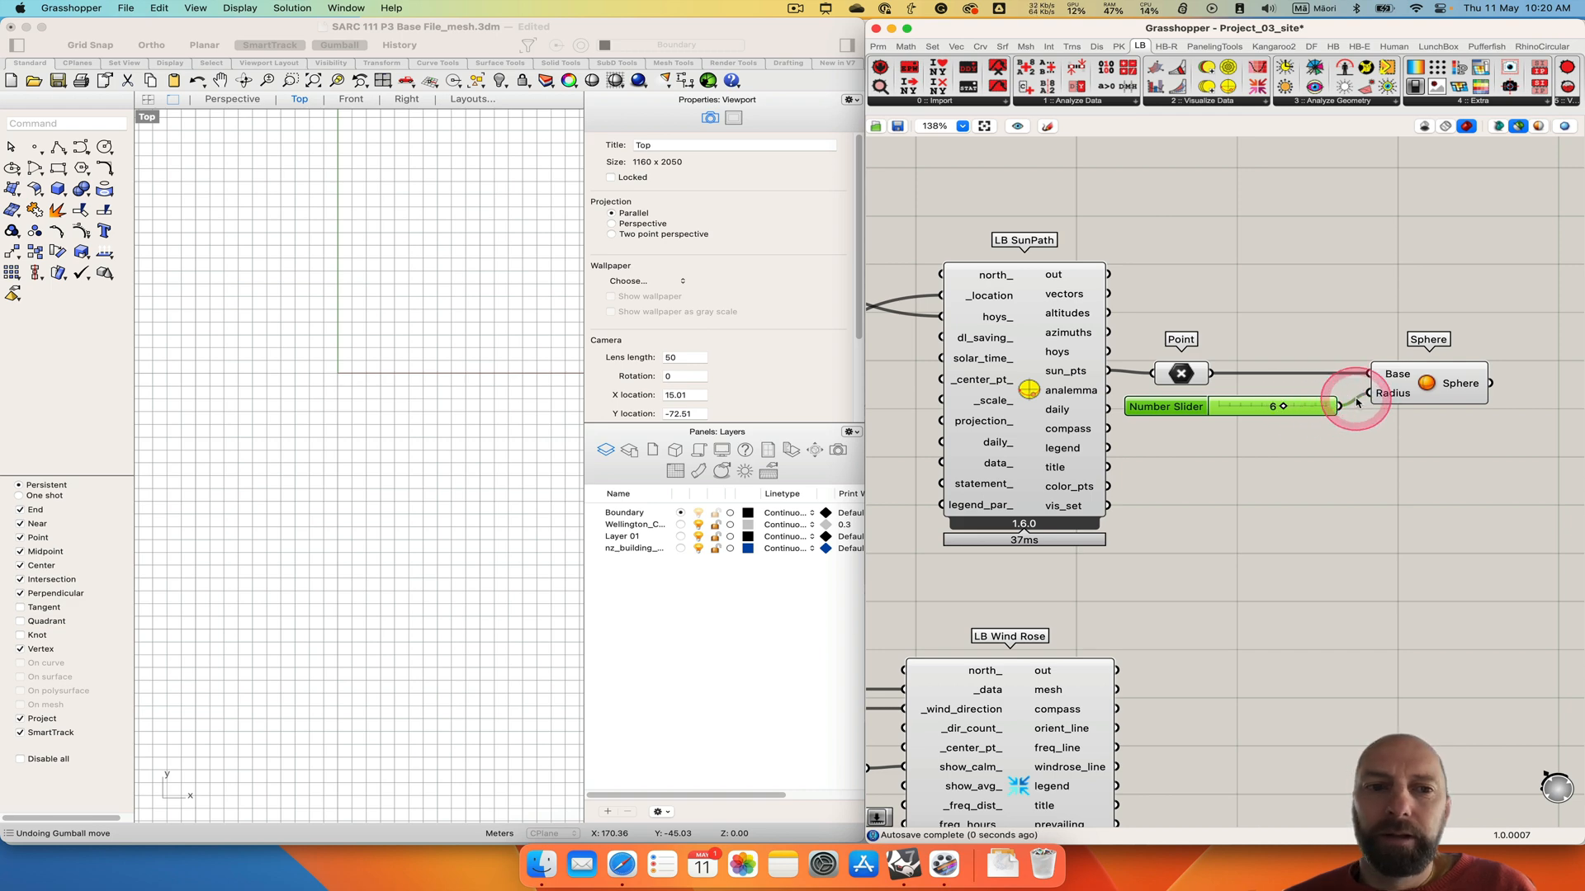
click(1432, 378)
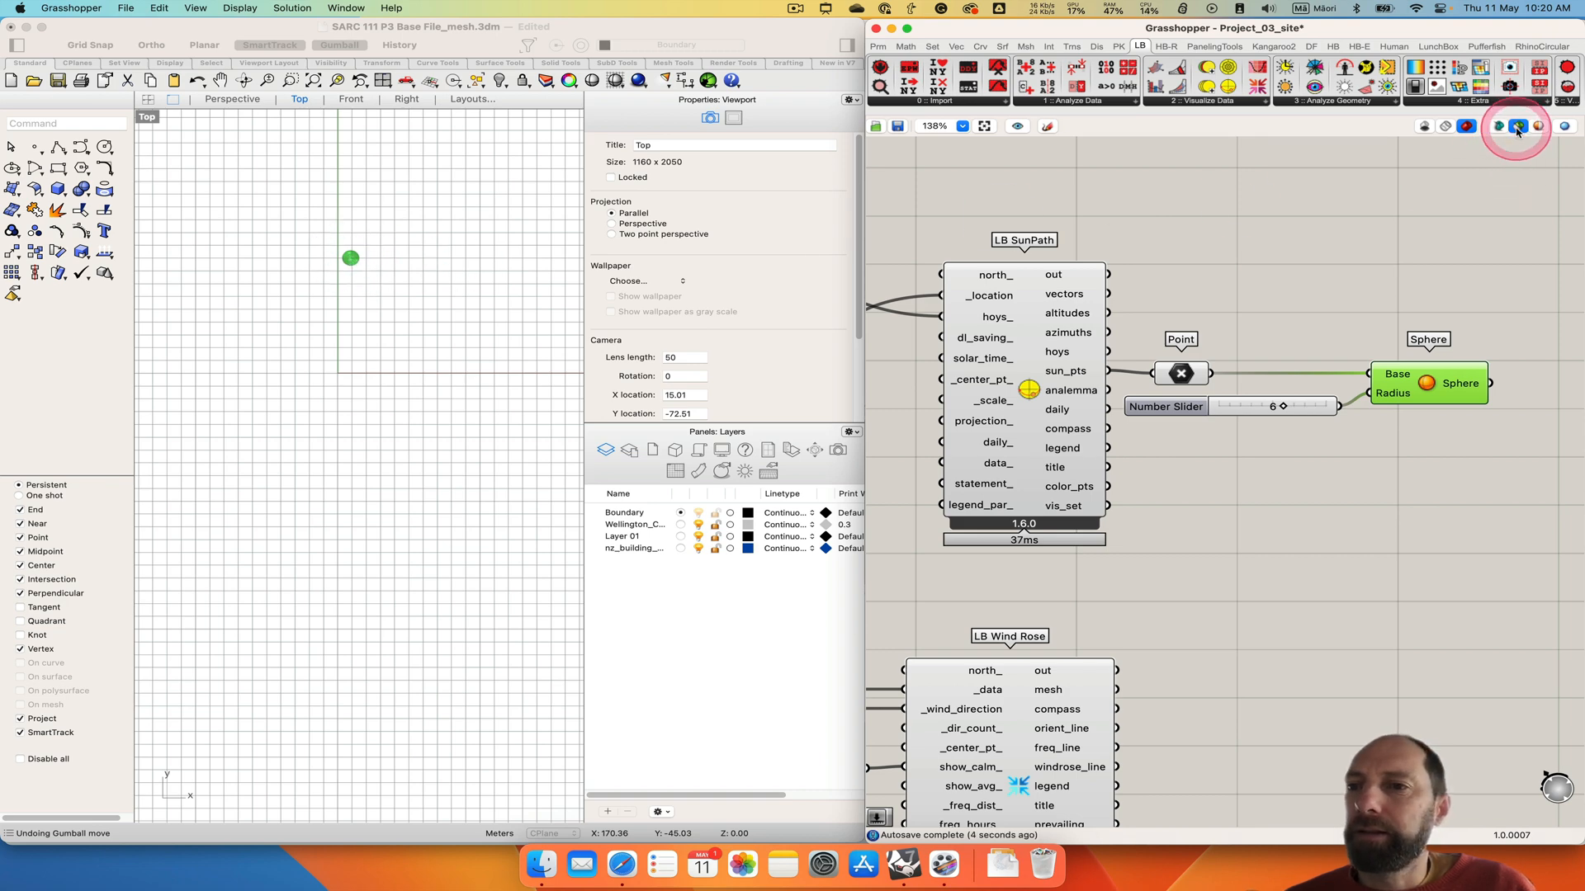
Switch off selected-only preview so all components display, and turn off the LB Wind Rose component's preview.
click(1518, 131)
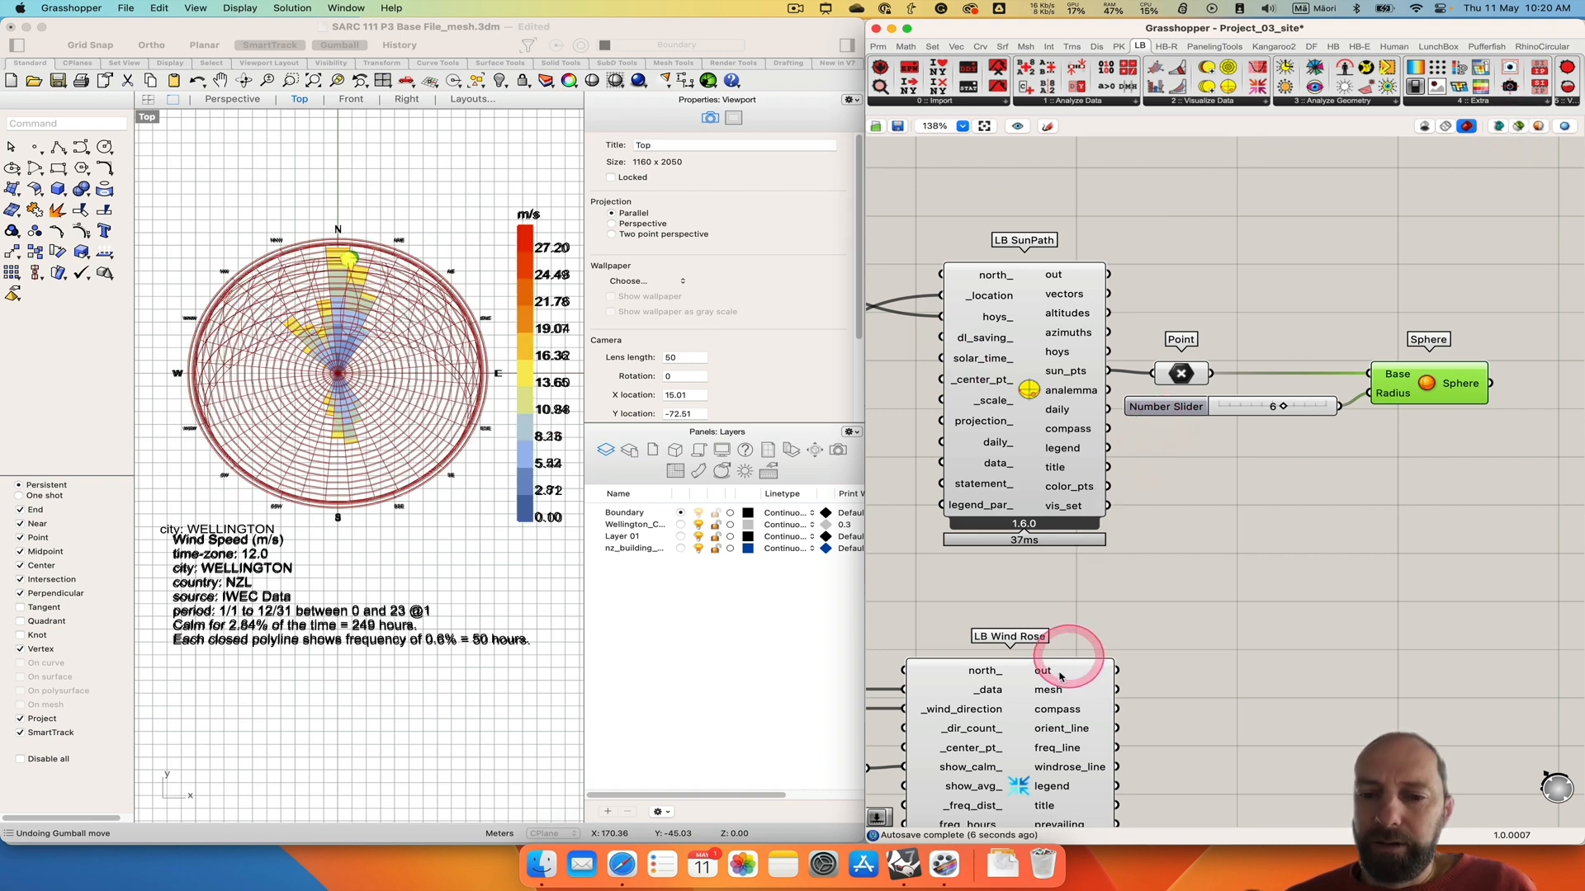
right_click(1018, 786)
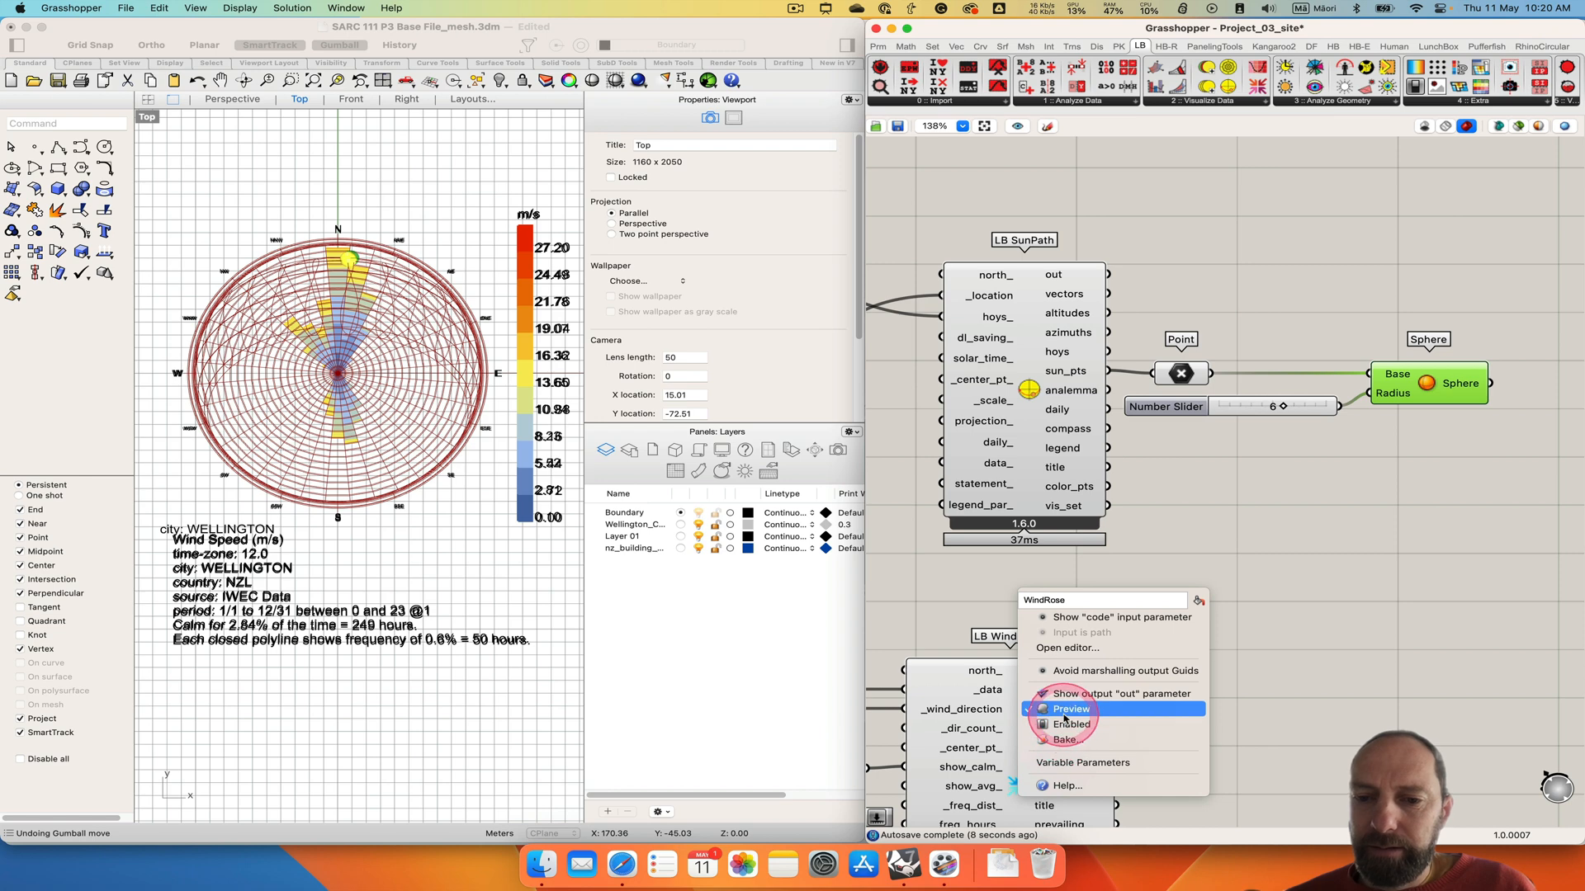
click(1065, 718)
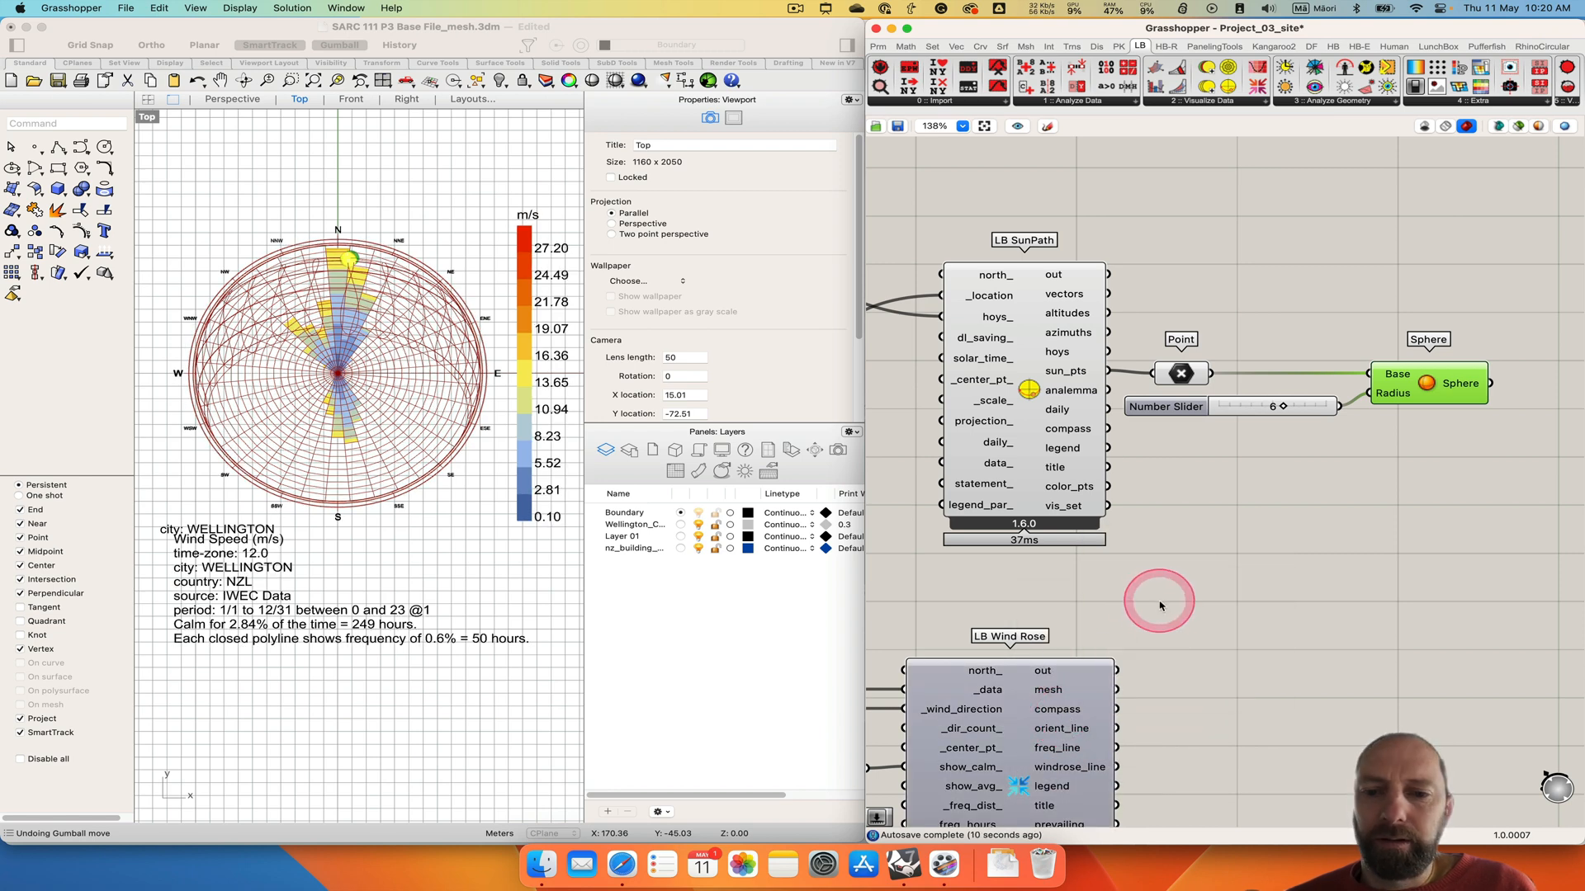
Turn off the preview for the whole upper group of components on the canvas.
scroll(1159, 607, down, 5)
scroll(1162, 611, down, 3)
drag(1373, 399, 924, 202)
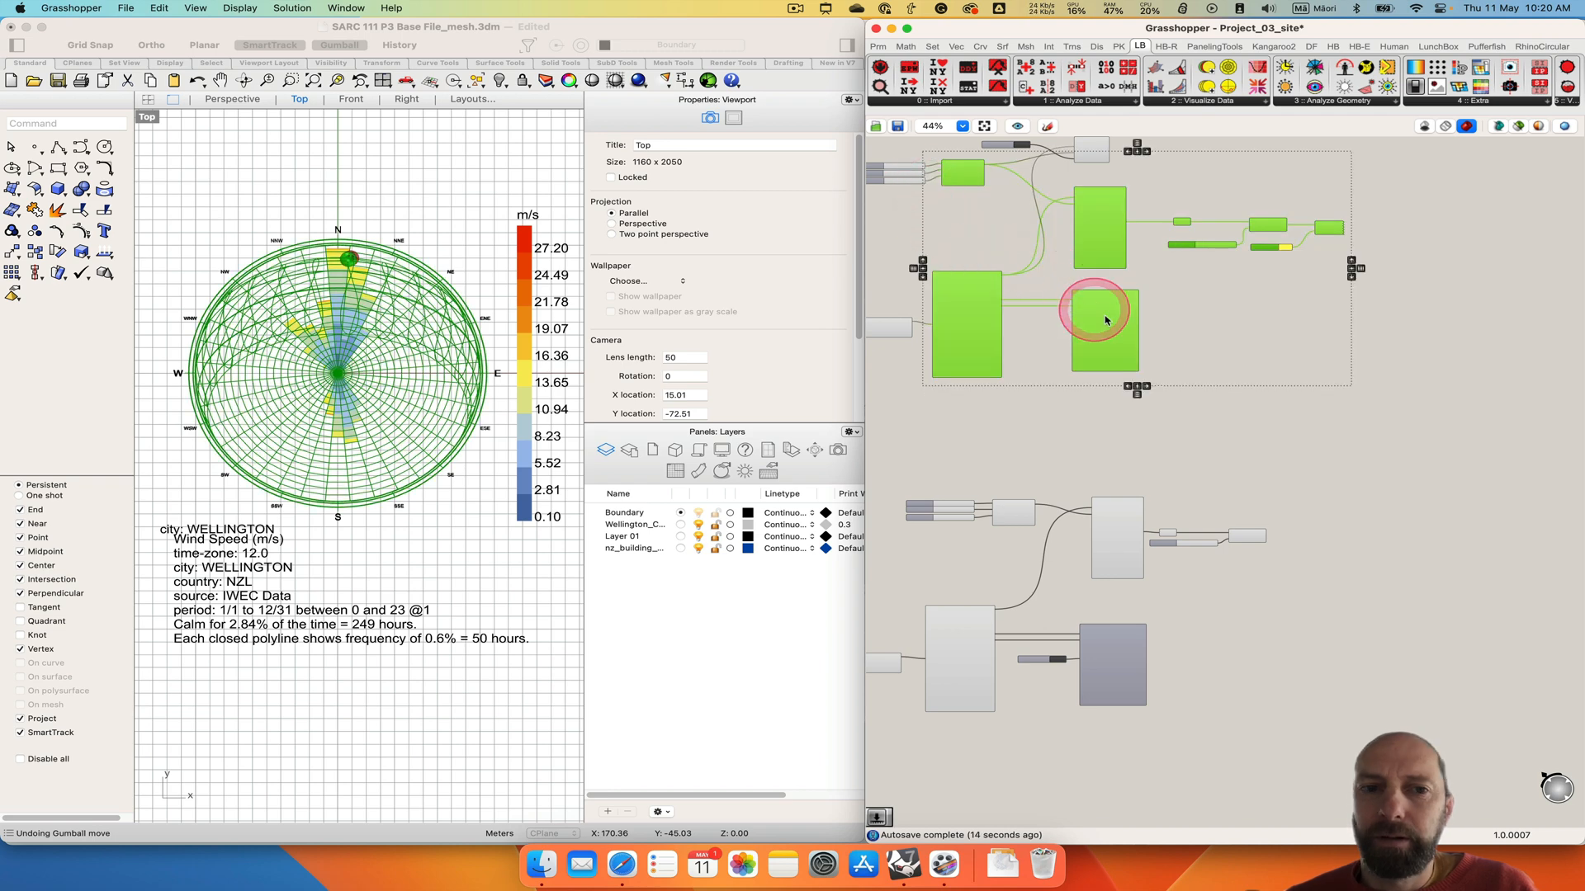
right_click(1181, 318)
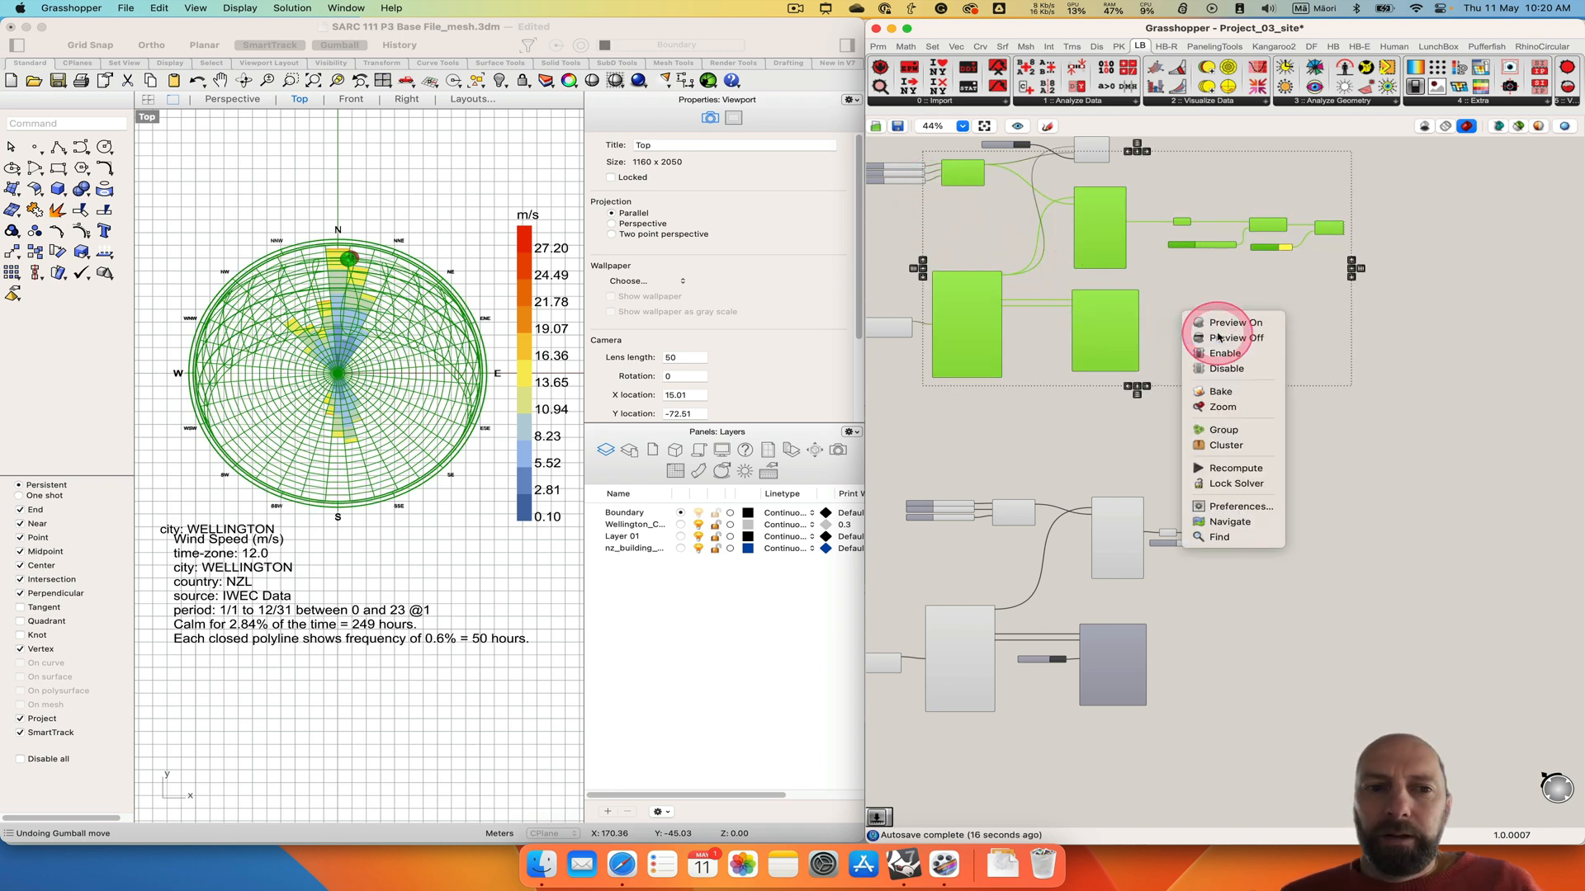
click(1212, 338)
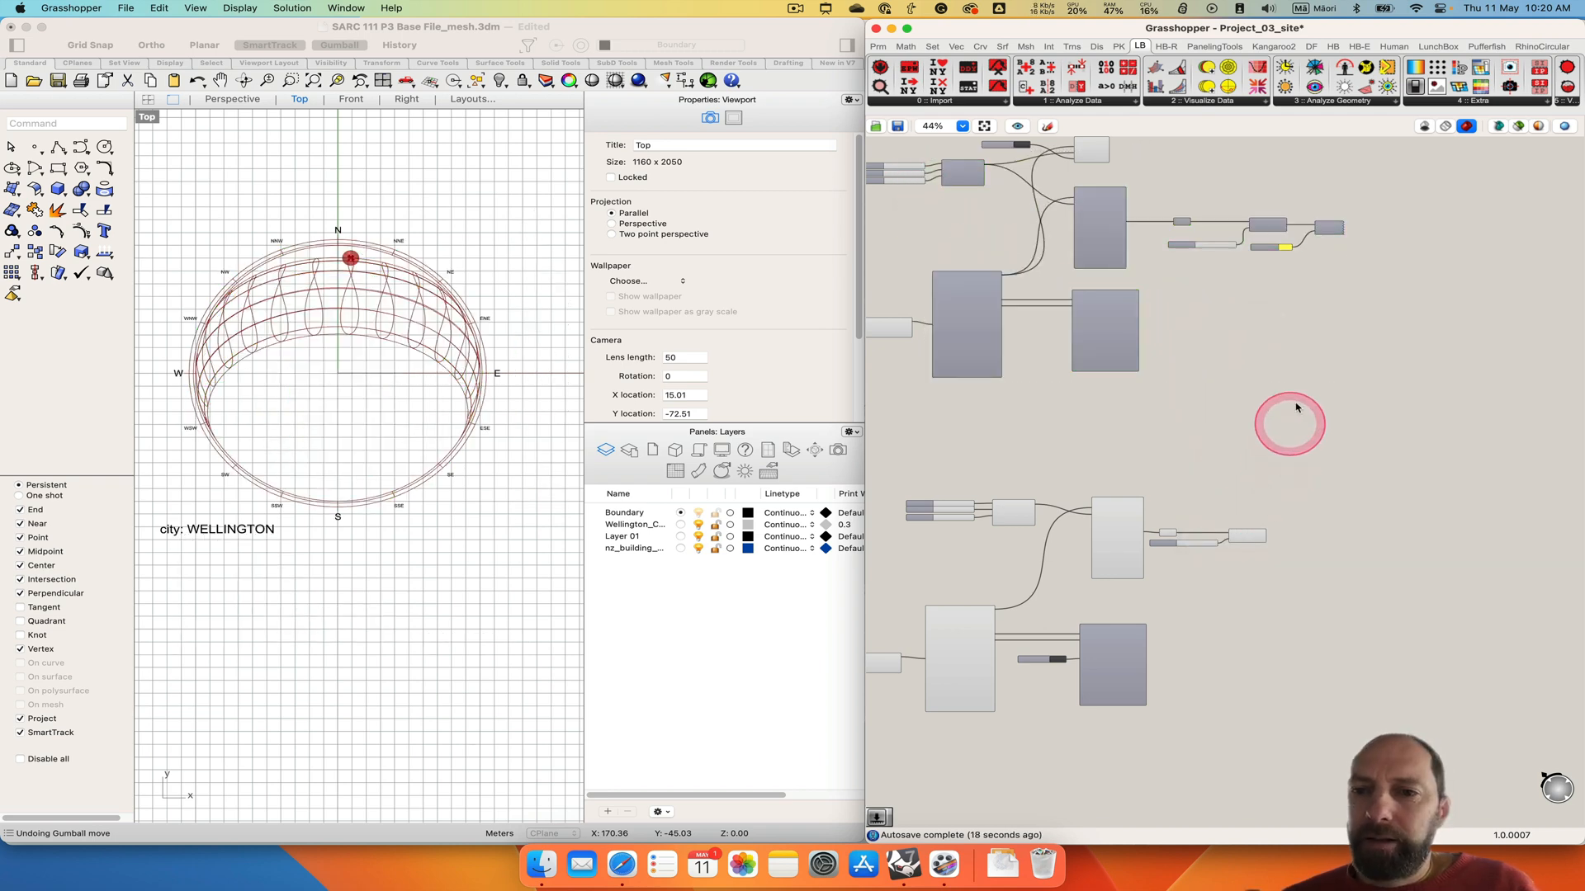
Place a Custom Preview component after the Sphere and feed its Geometry input from the Sphere output.
scroll(1222, 569, up, 5)
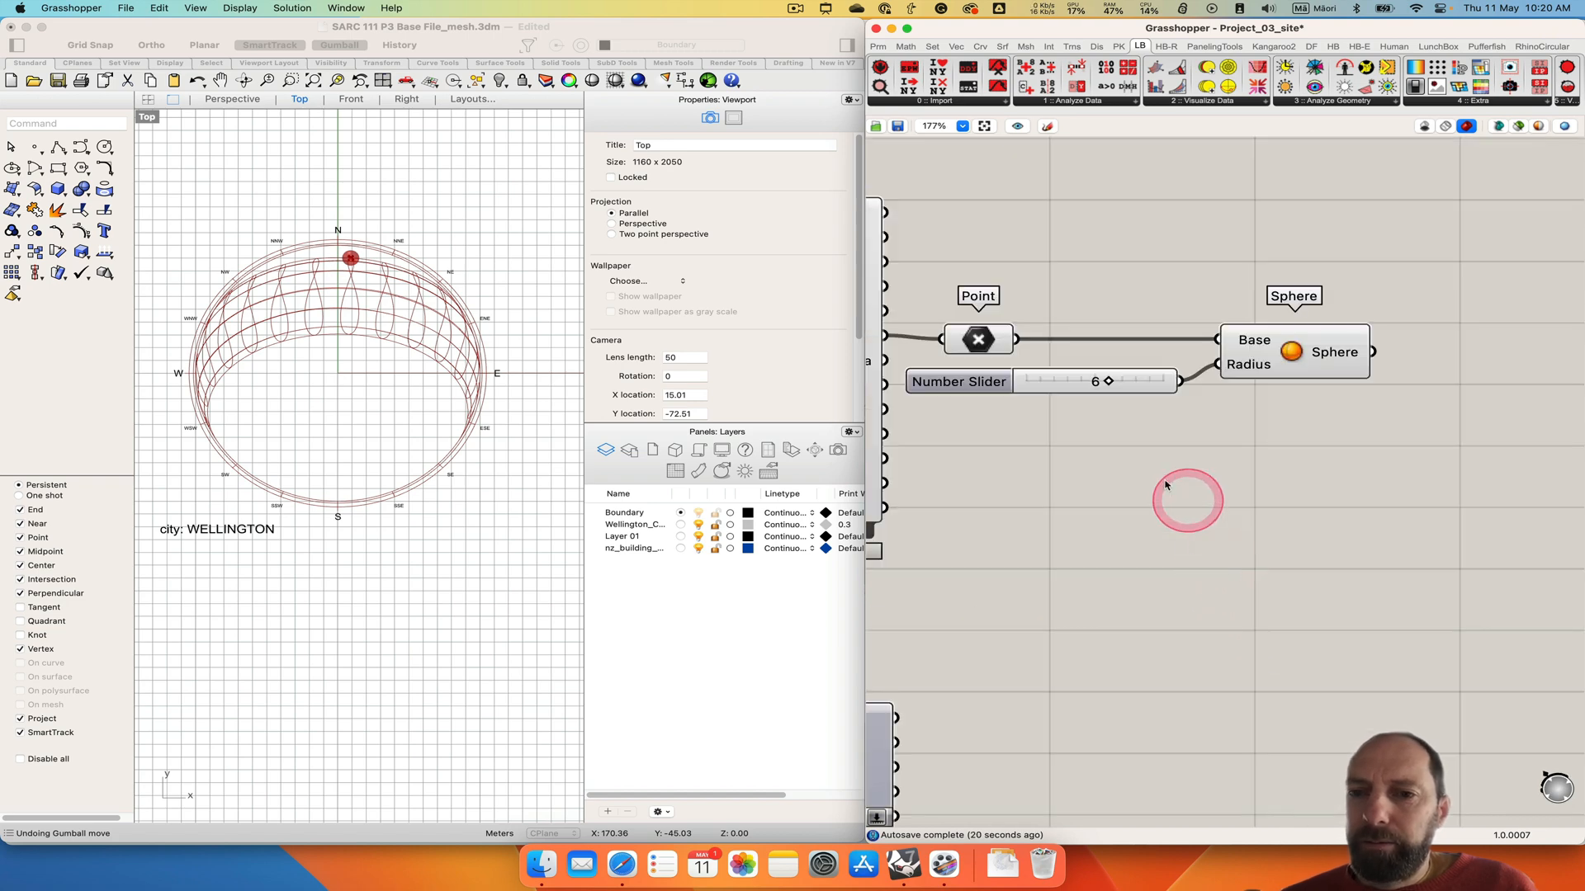
right_drag(1139, 475, 1195, 508)
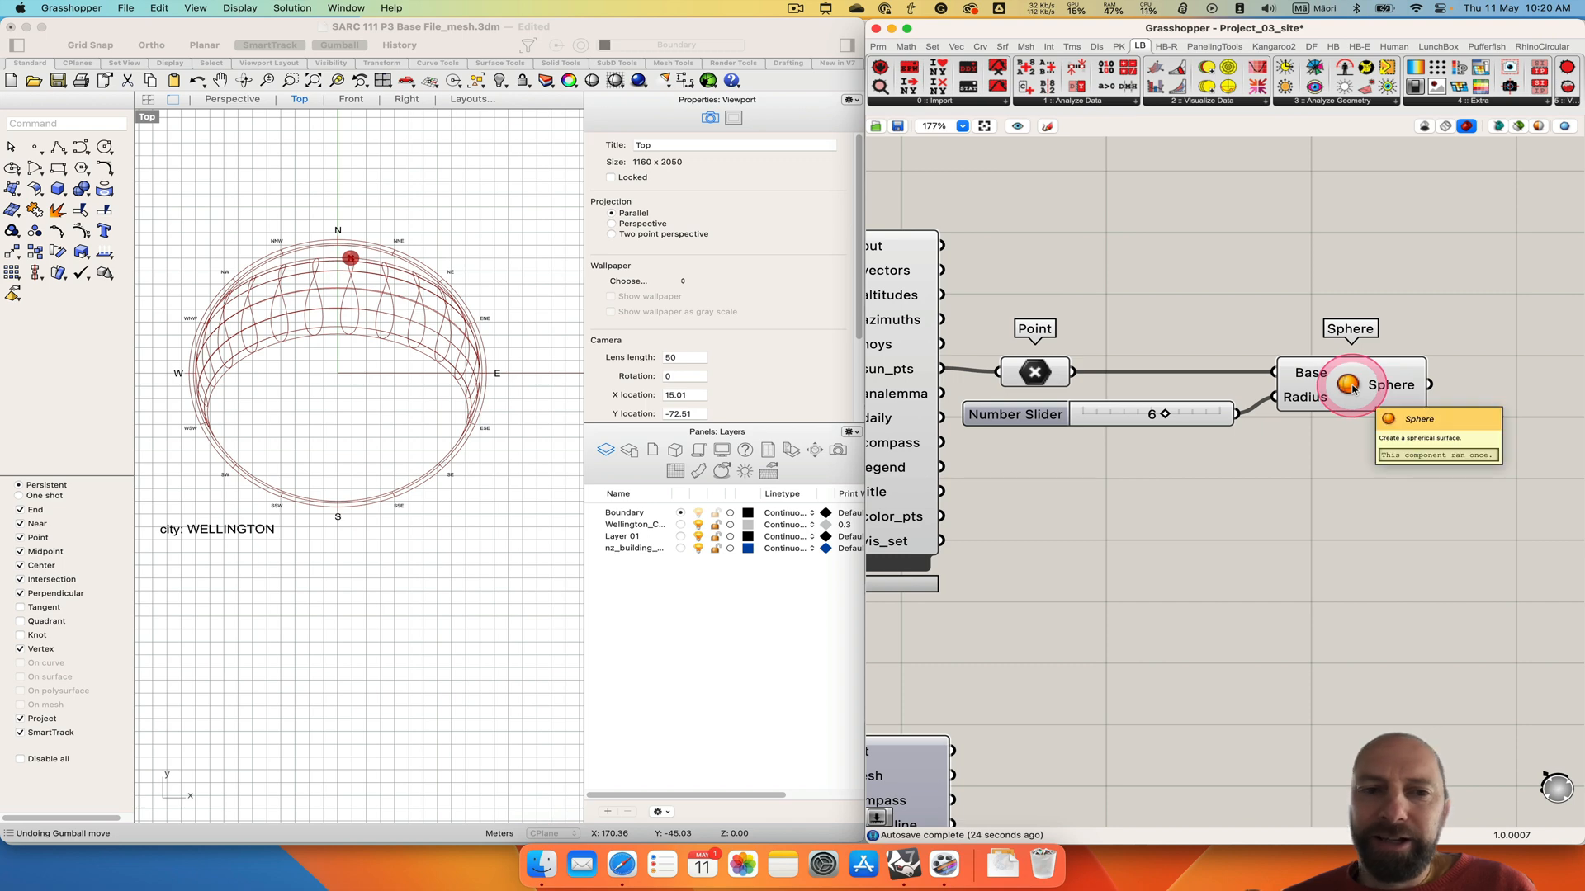
right_drag(1369, 484, 1099, 494)
right_drag(1325, 468, 1206, 474)
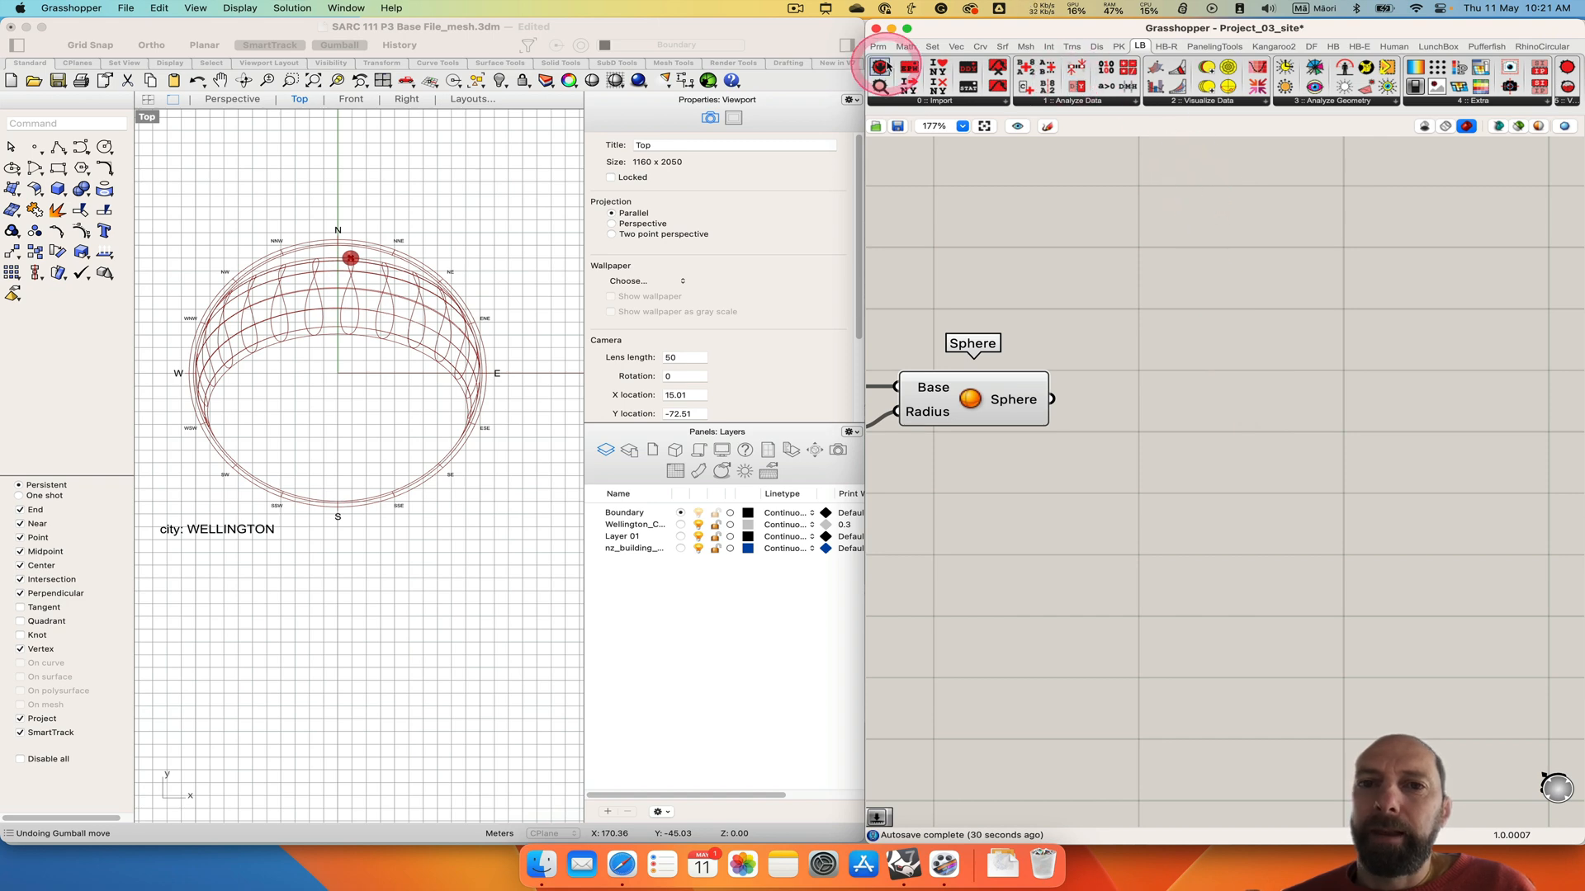
click(885, 51)
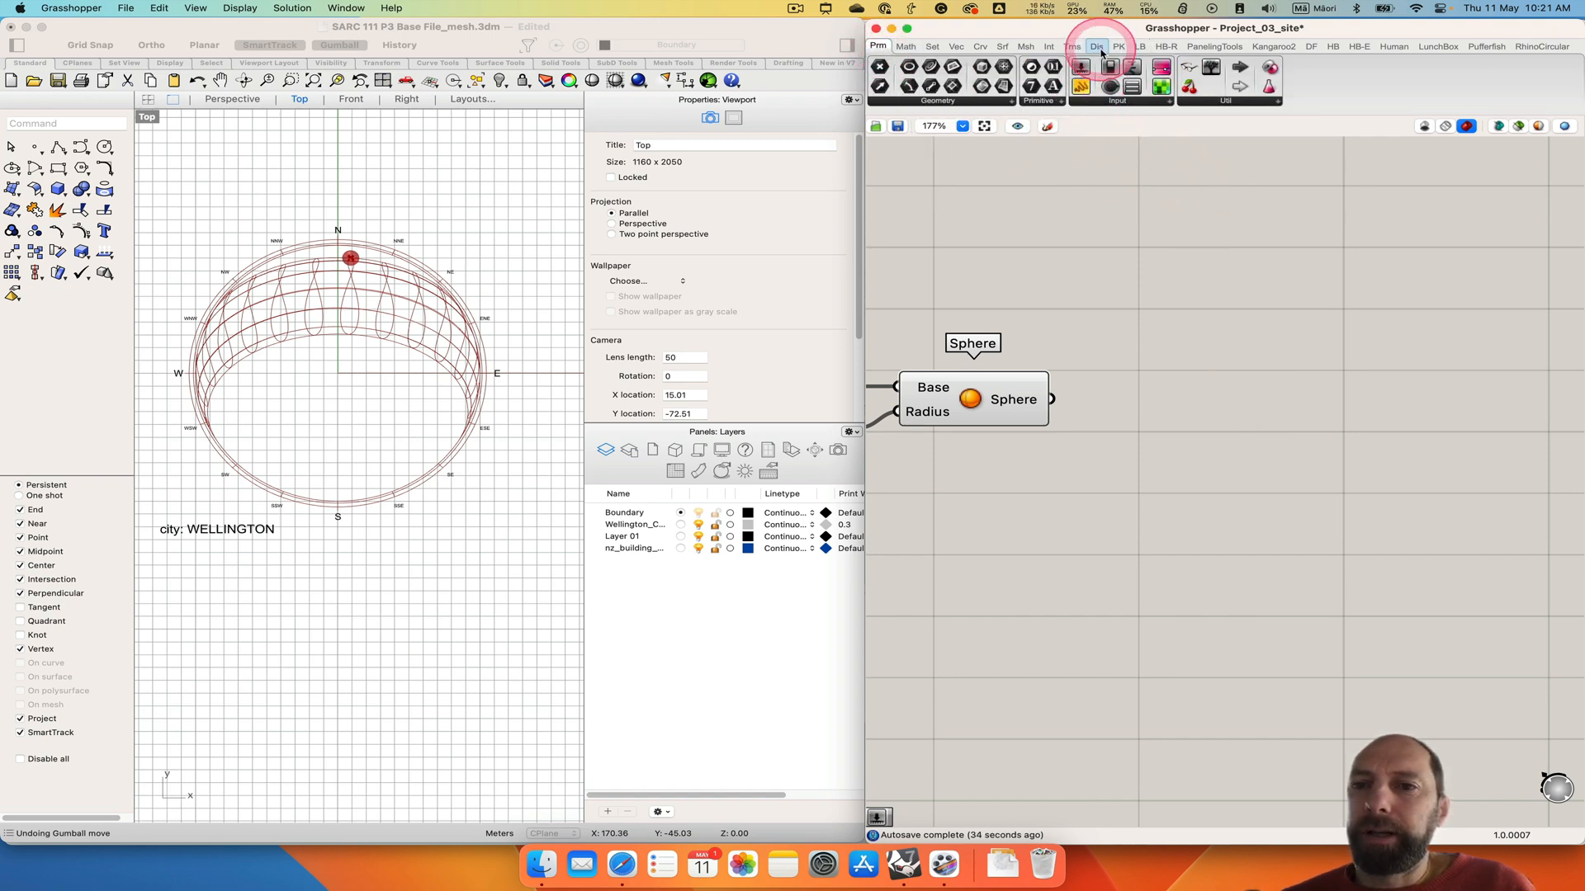
click(1097, 49)
click(1223, 159)
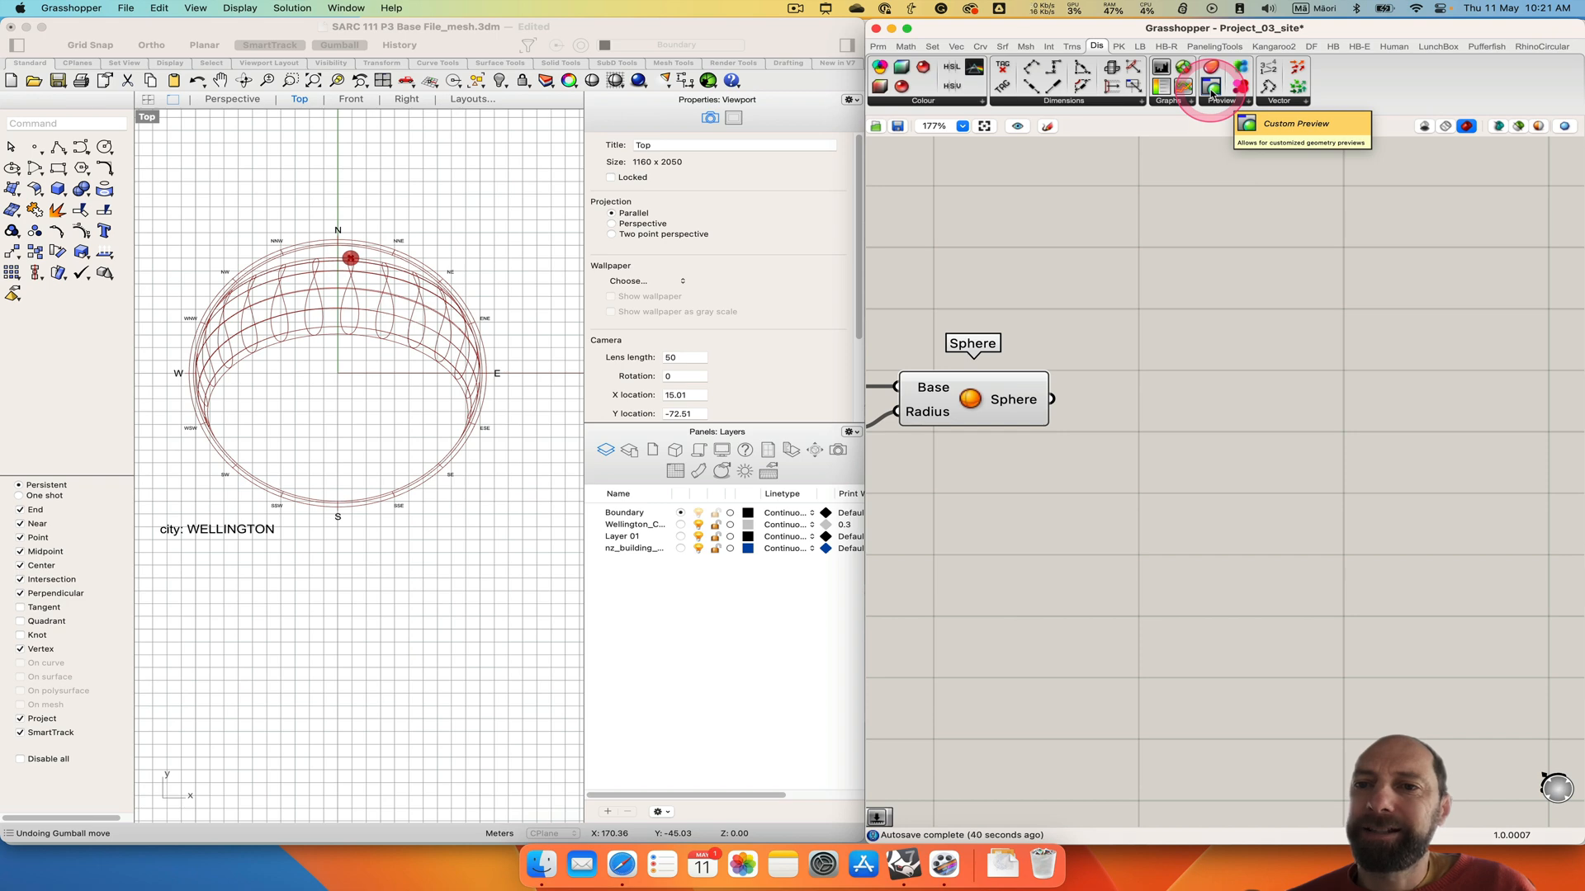
drag(1211, 89, 1318, 417)
drag(1051, 398, 1263, 402)
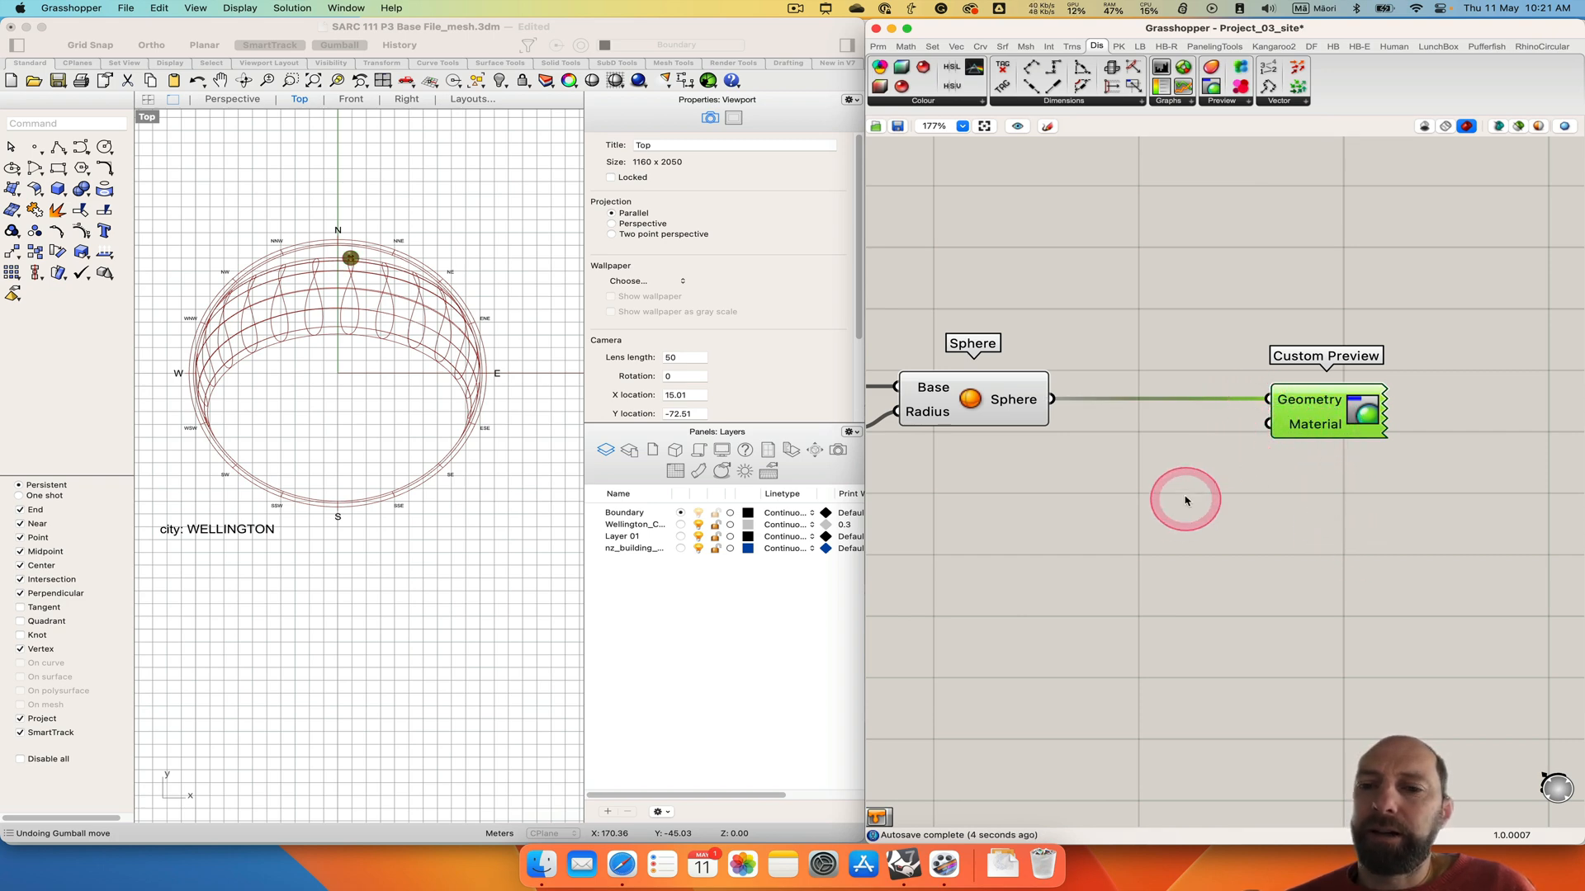
Add a Colour Swatch below the Sphere wire and connect it to Custom Preview's Material input.
click(1155, 485)
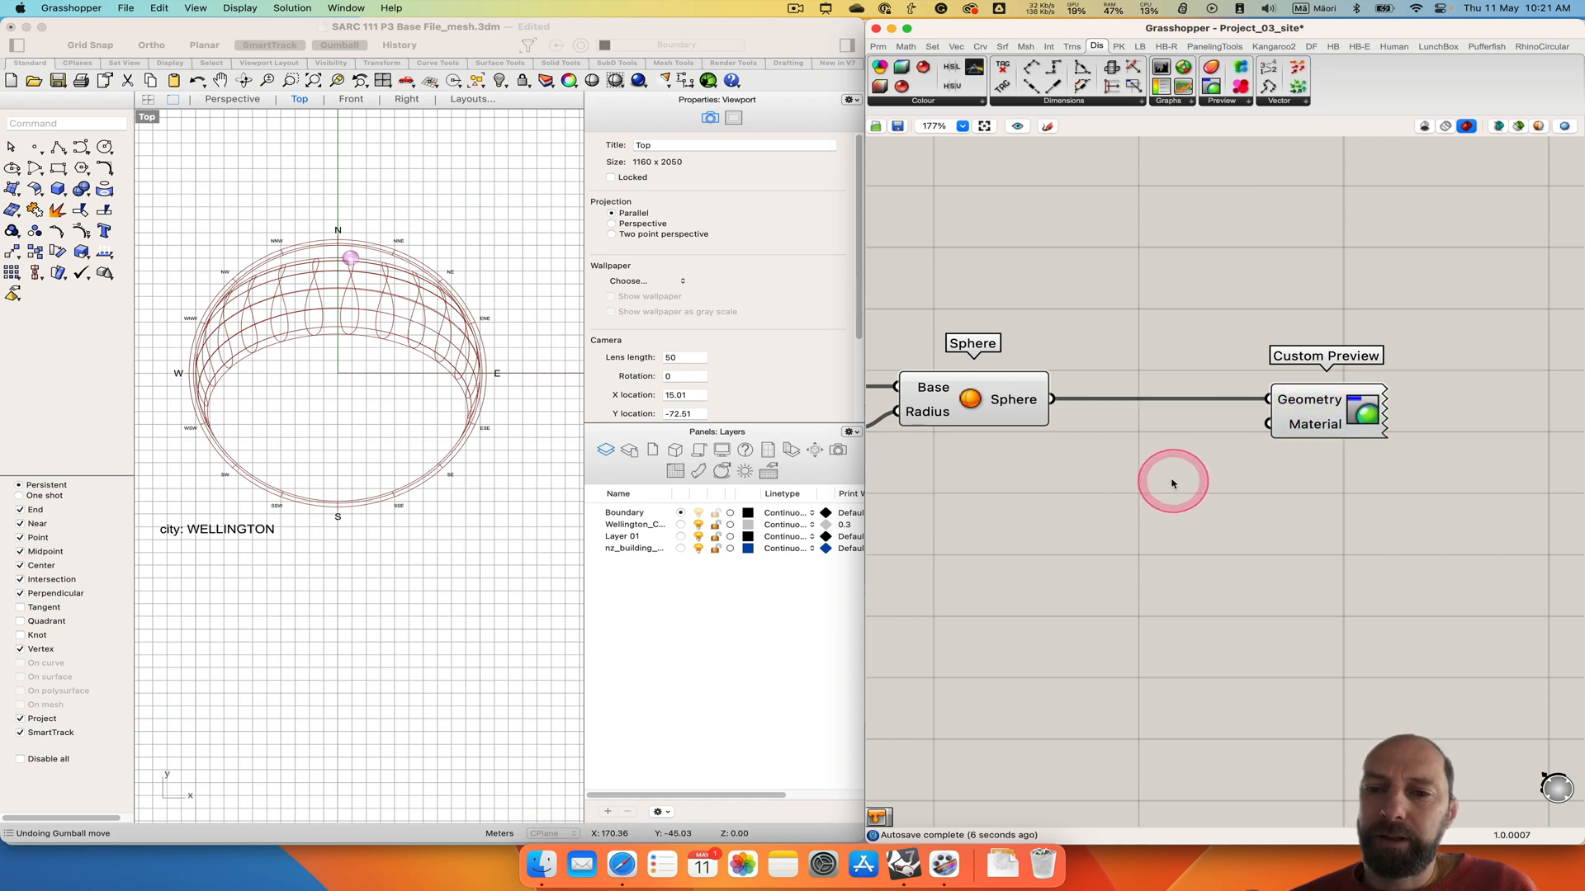
double_click(1166, 482)
text(sw)
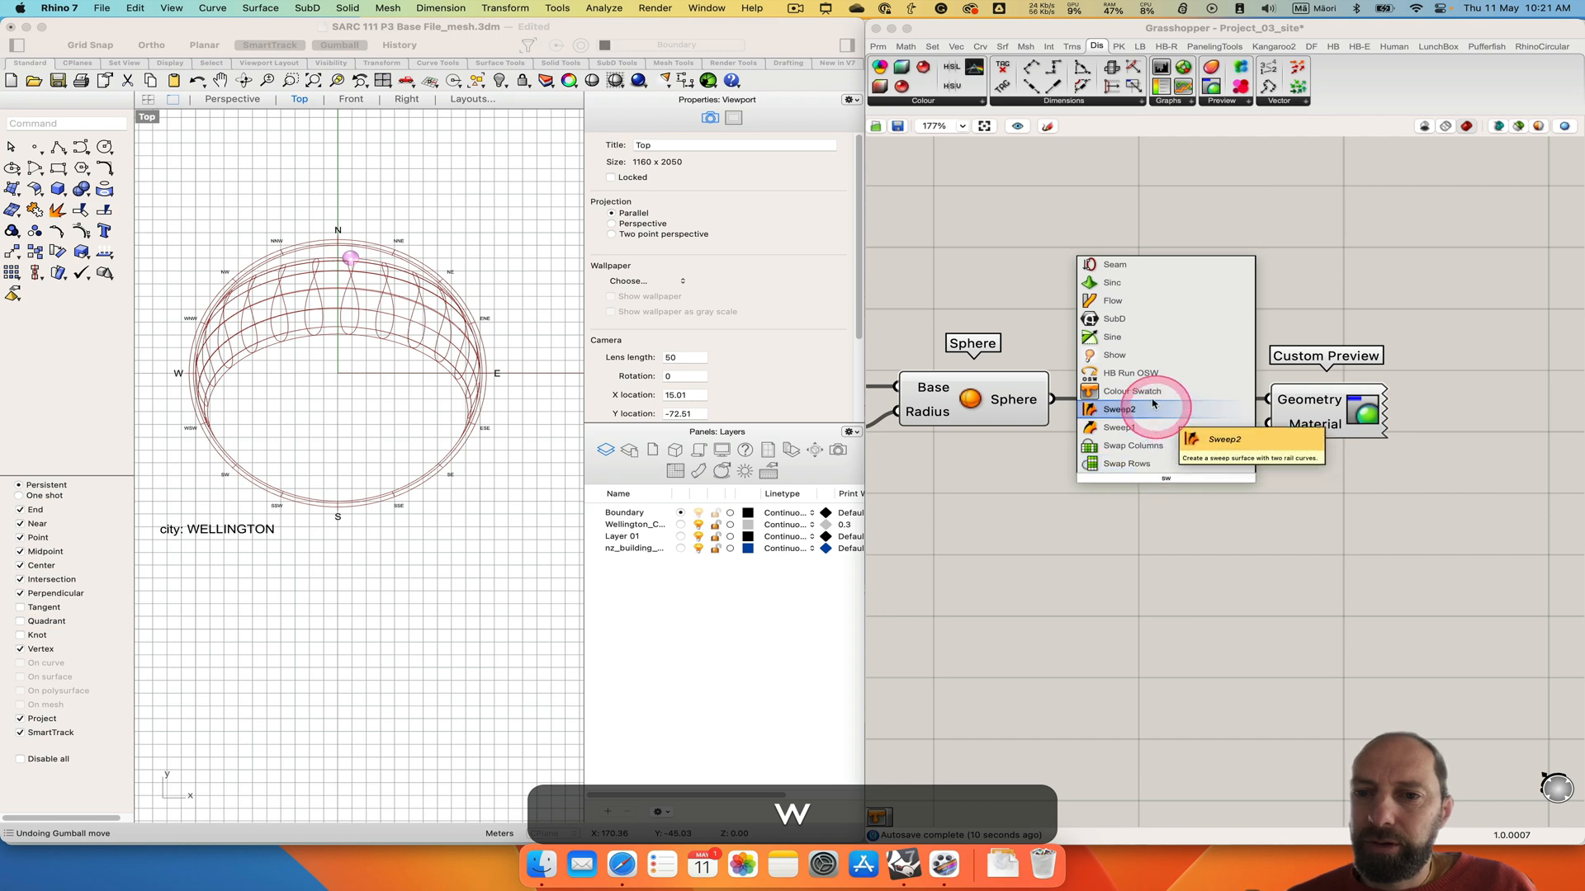
click(1139, 391)
drag(1254, 482, 1260, 448)
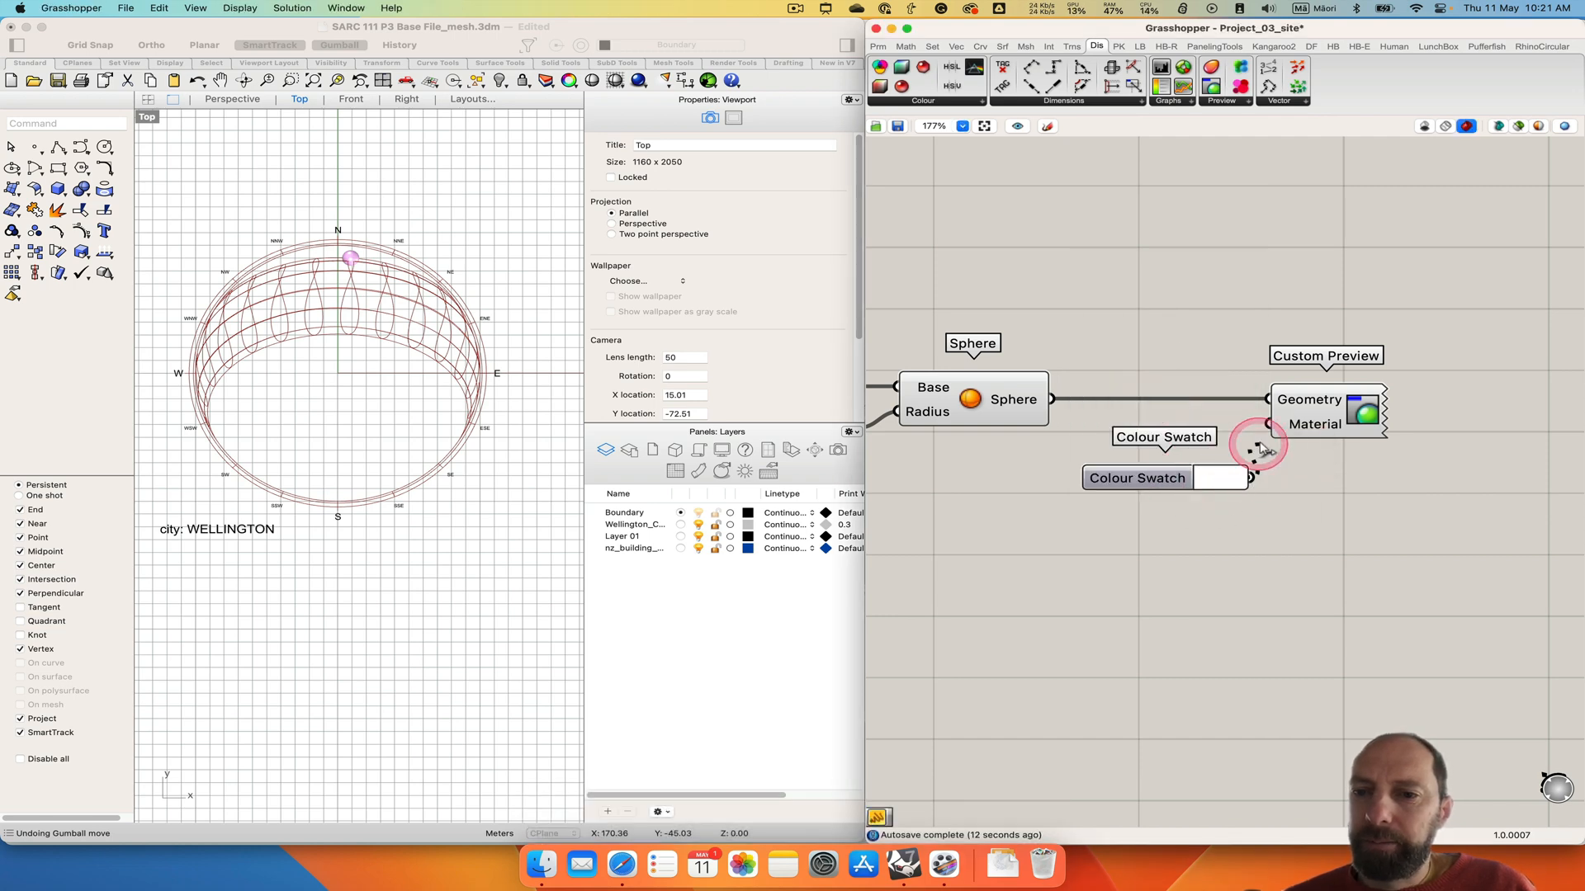
Set the Colour Swatch to a bright yellow and accept the colour.
click(1217, 485)
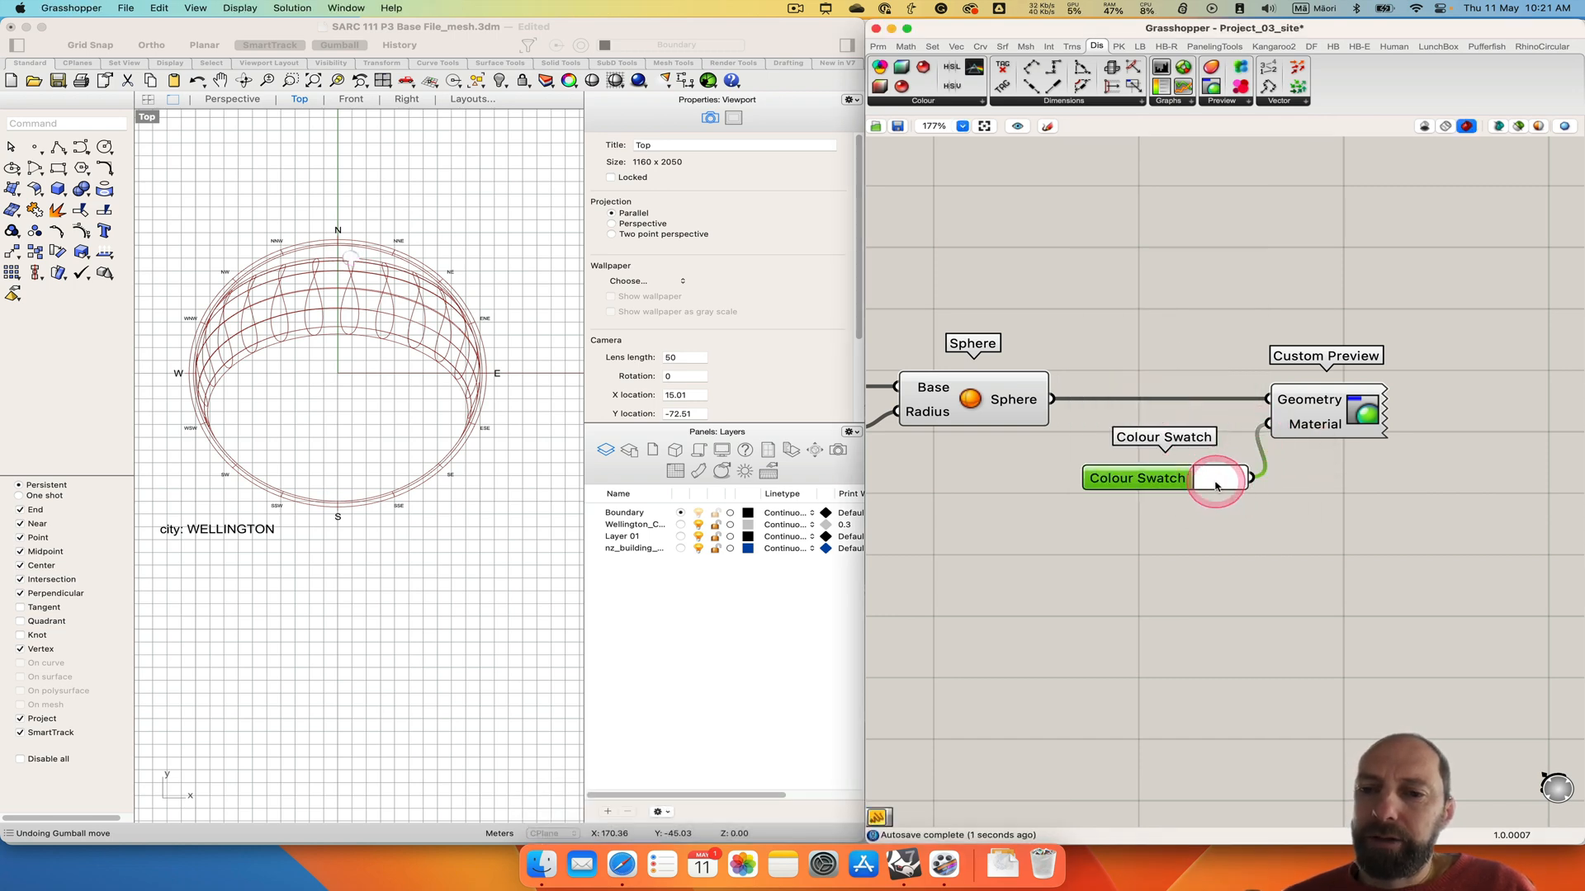
click(1373, 592)
drag(1366, 591, 1342, 612)
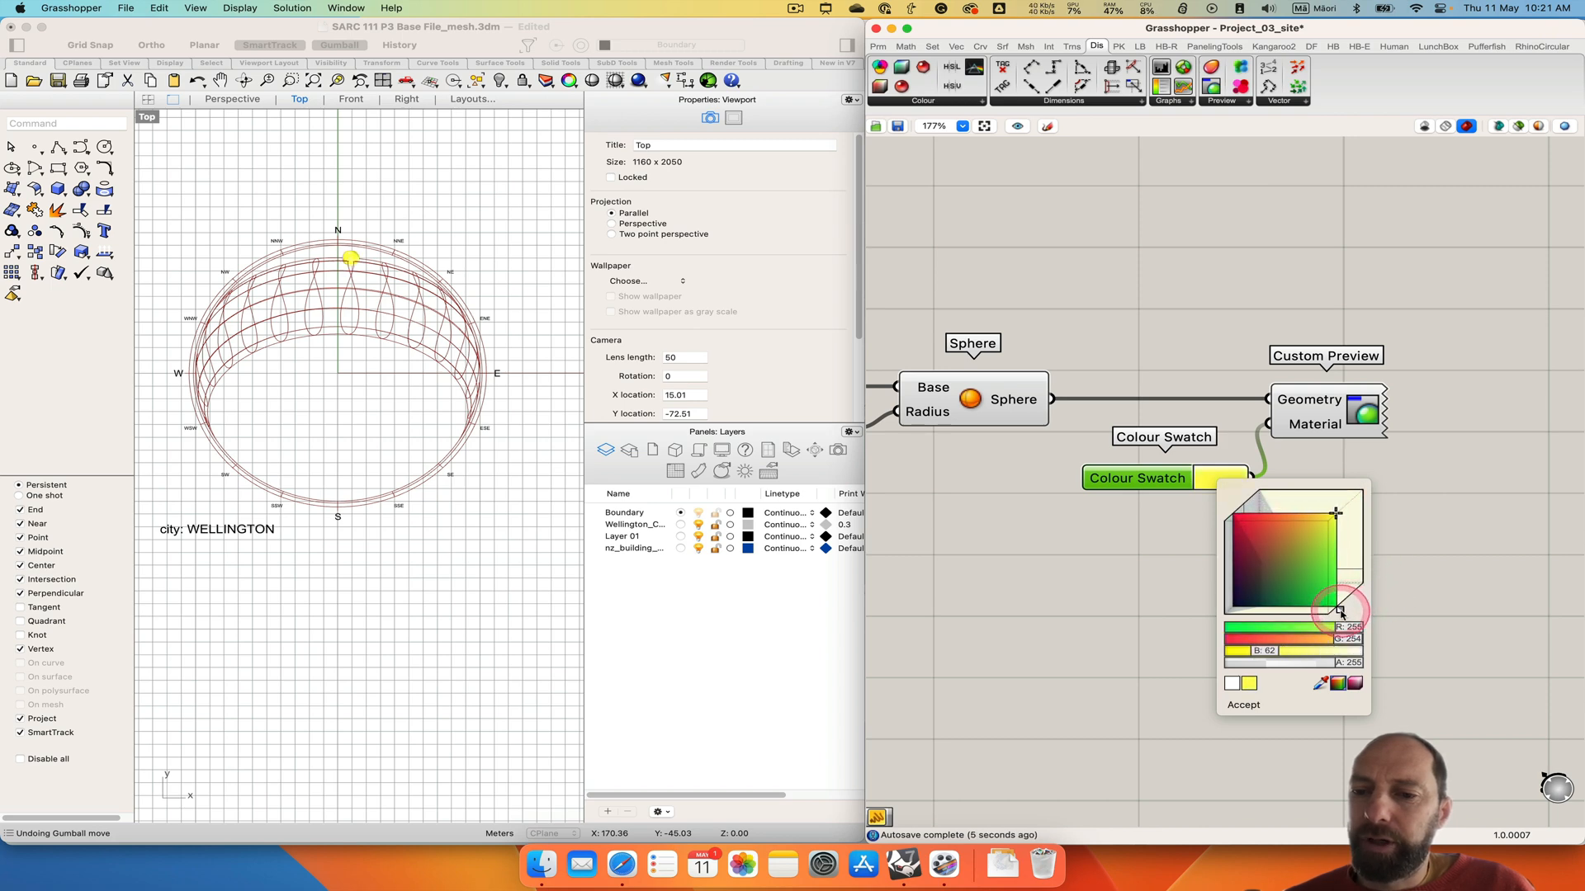
click(1262, 707)
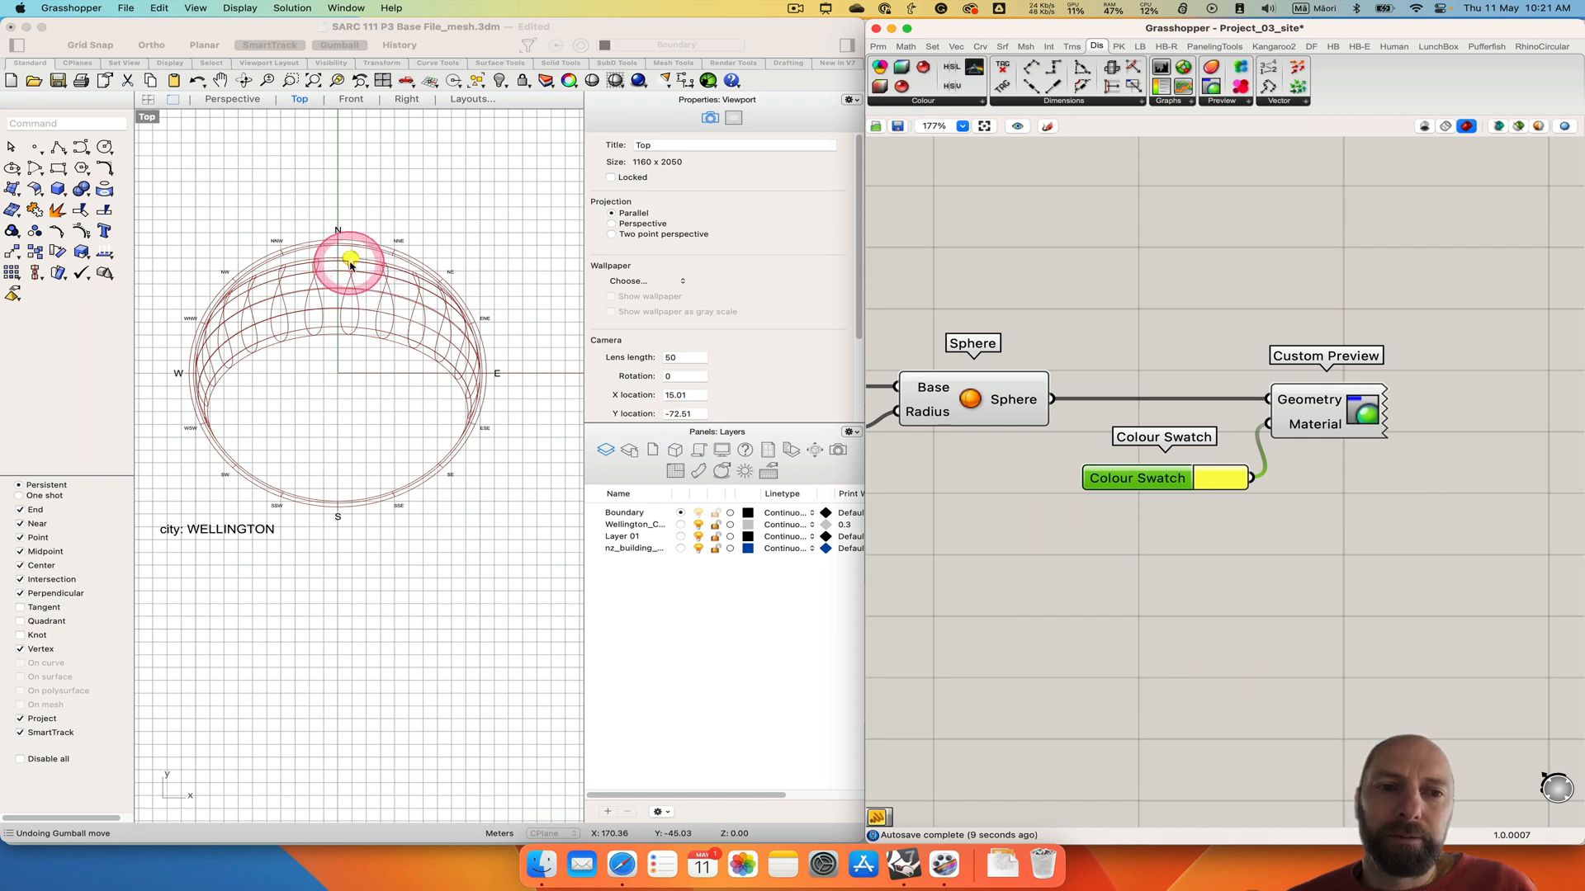
Set the month slider feeding LB Calculate HOY to 12.
right_drag(1025, 573, 1316, 568)
right_drag(1165, 567, 1259, 555)
right_drag(957, 536, 977, 539)
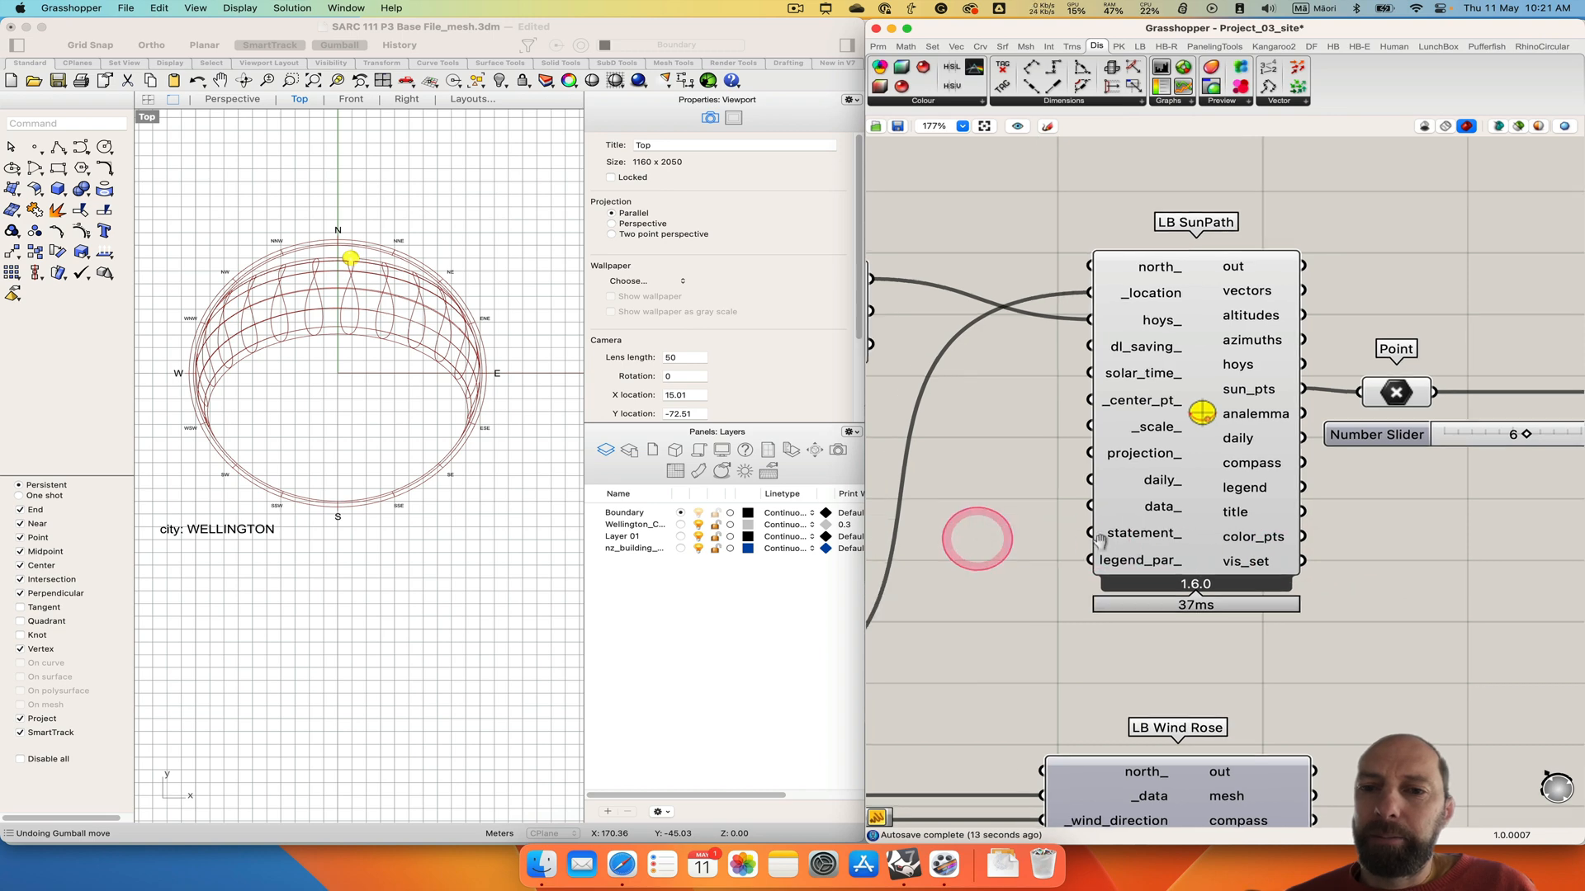
right_drag(1099, 540, 1369, 570)
right_drag(1061, 499, 1216, 513)
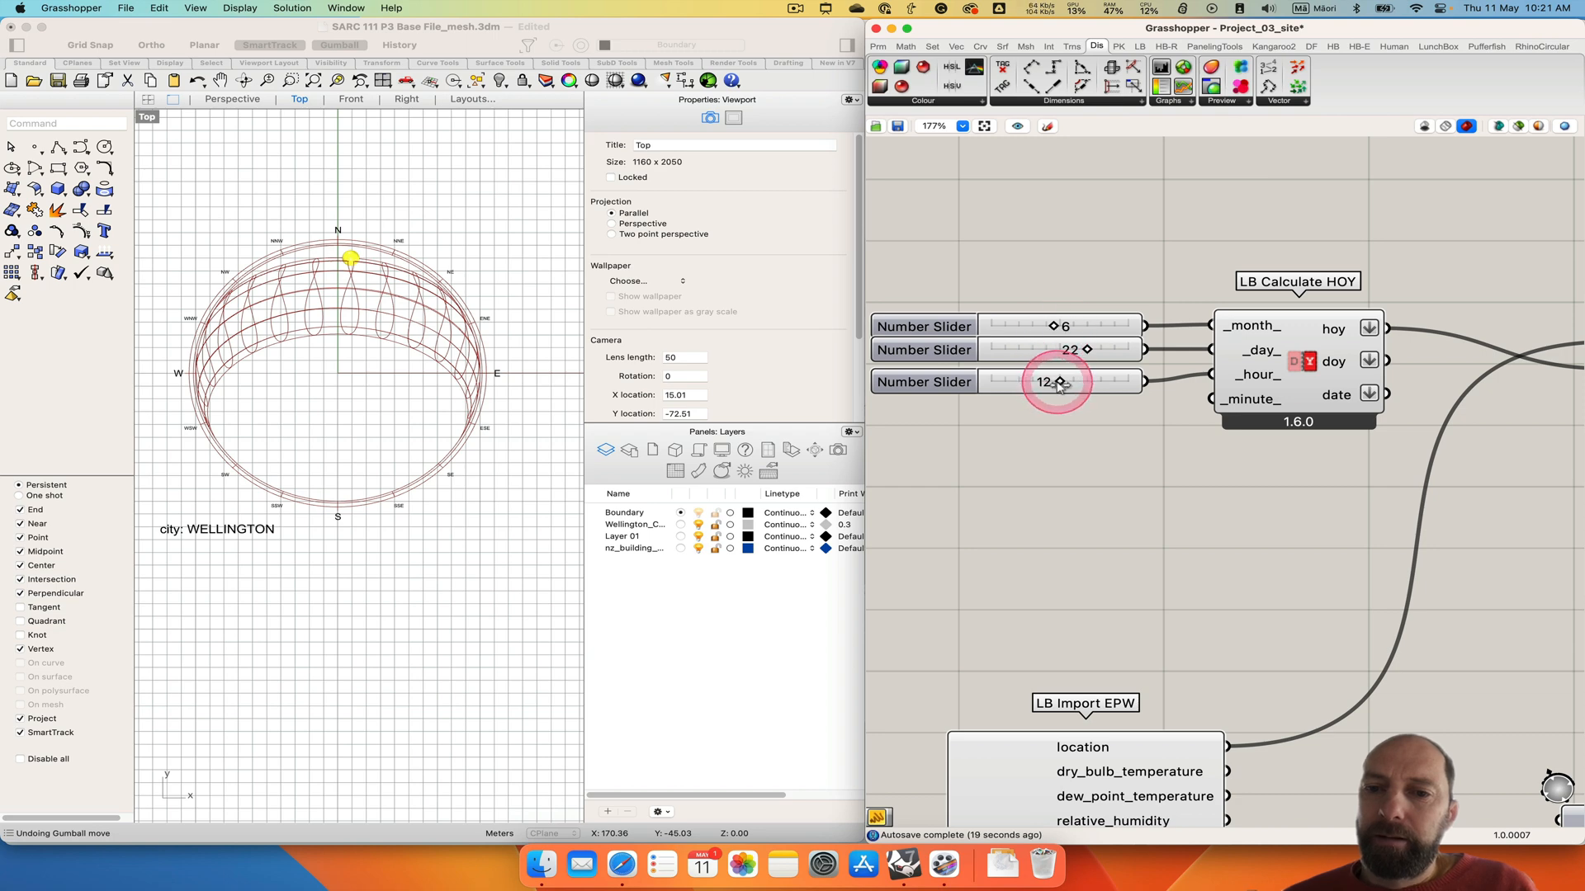
drag(1075, 329, 1113, 330)
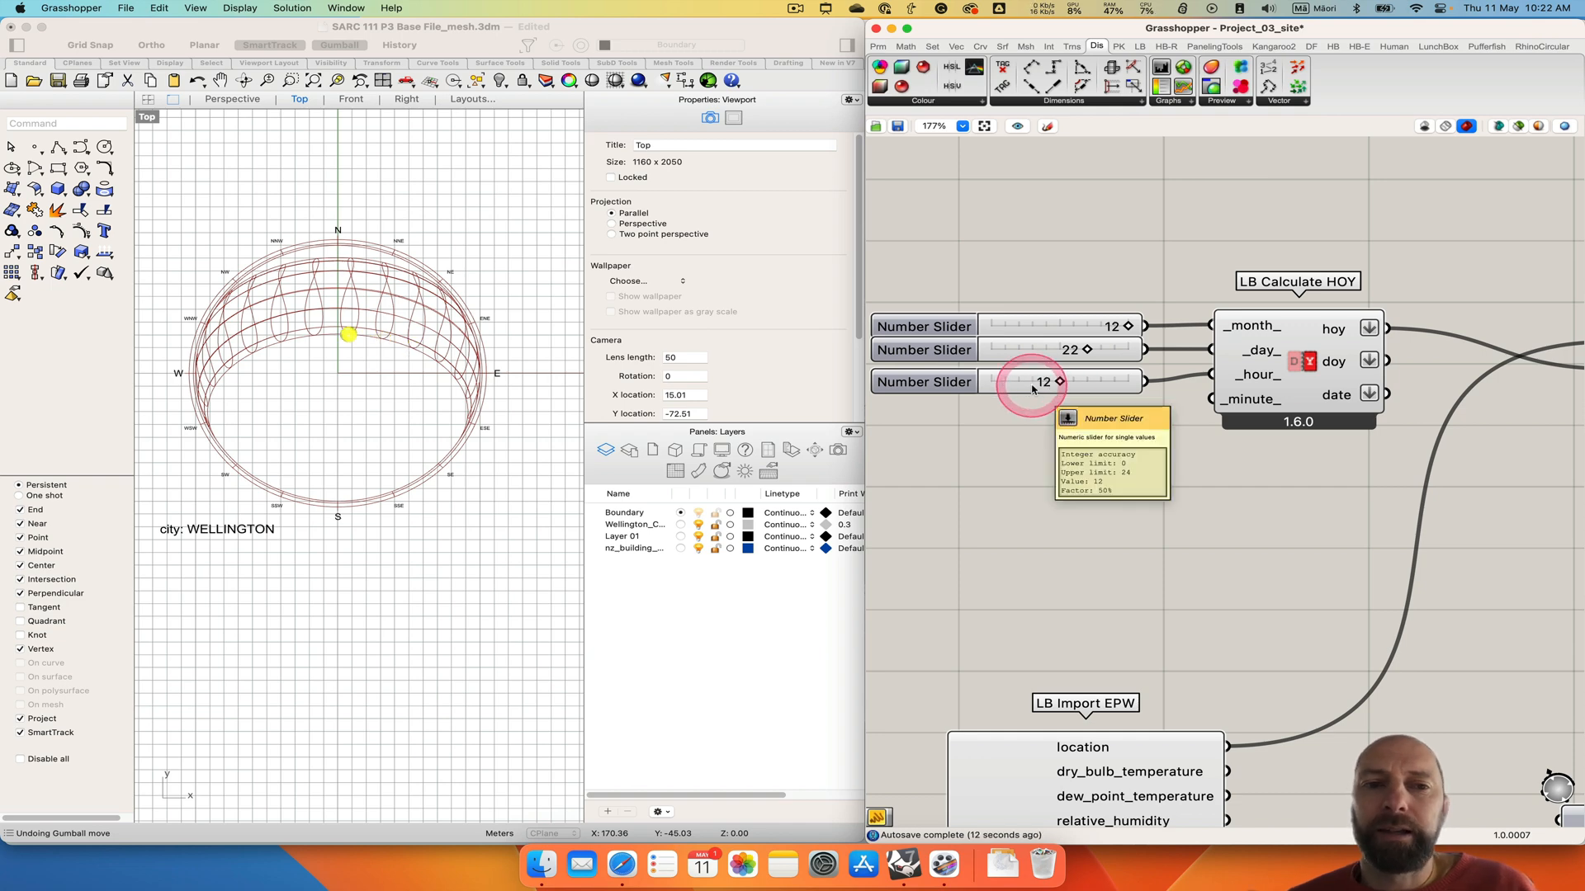
Place an LB Set Rhino Sun component in the free space above LB SunPath.
right_drag(1168, 518, 982, 494)
right_drag(1351, 562, 1350, 731)
right_drag(1194, 294, 1258, 356)
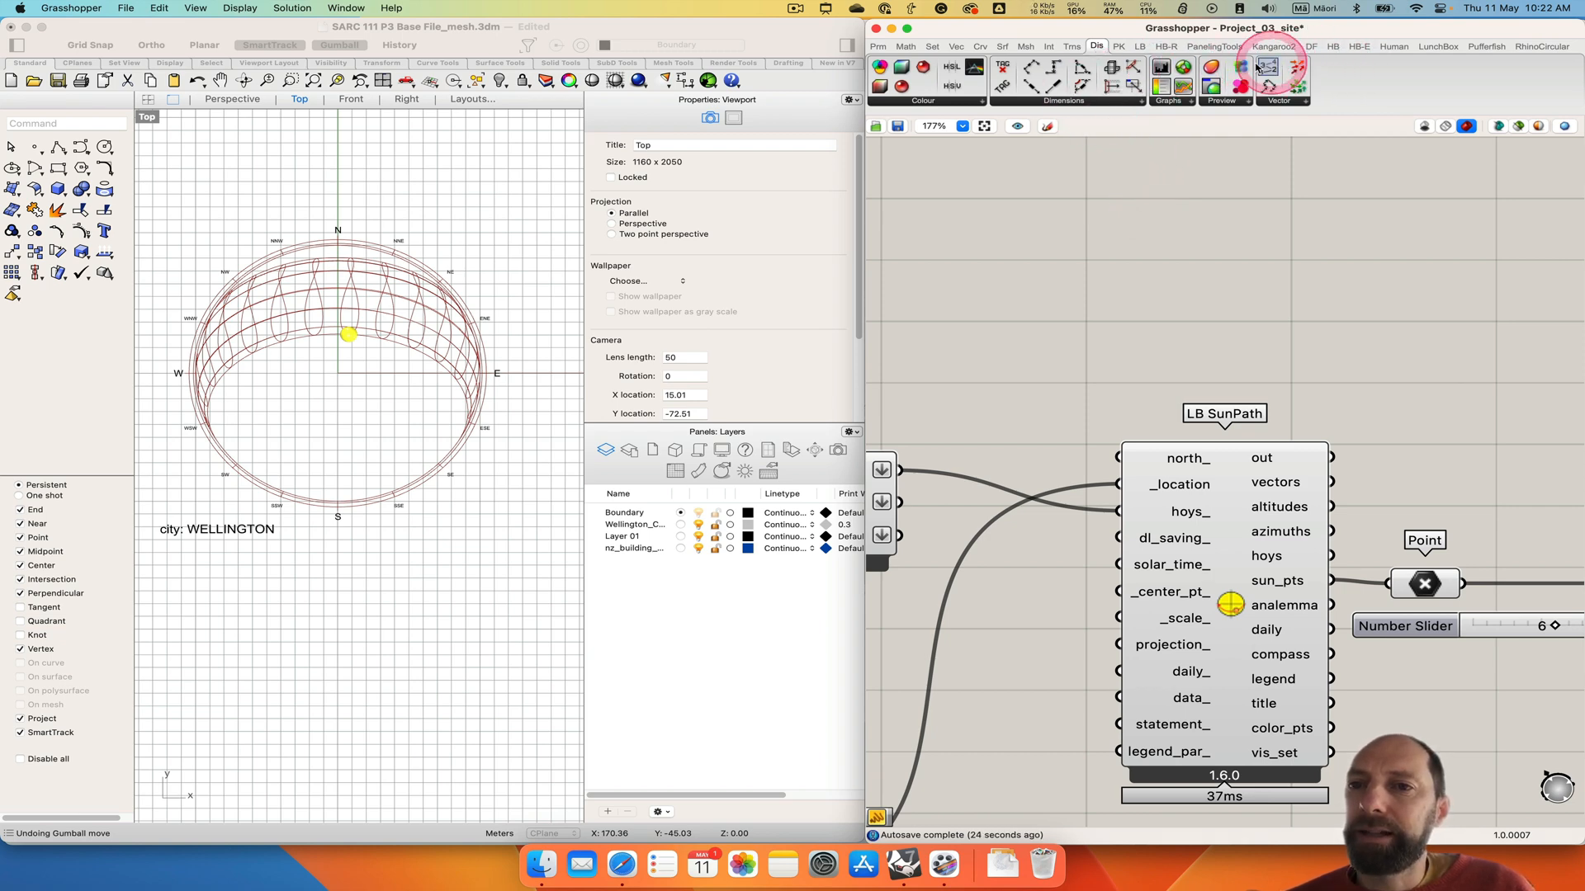
click(1147, 48)
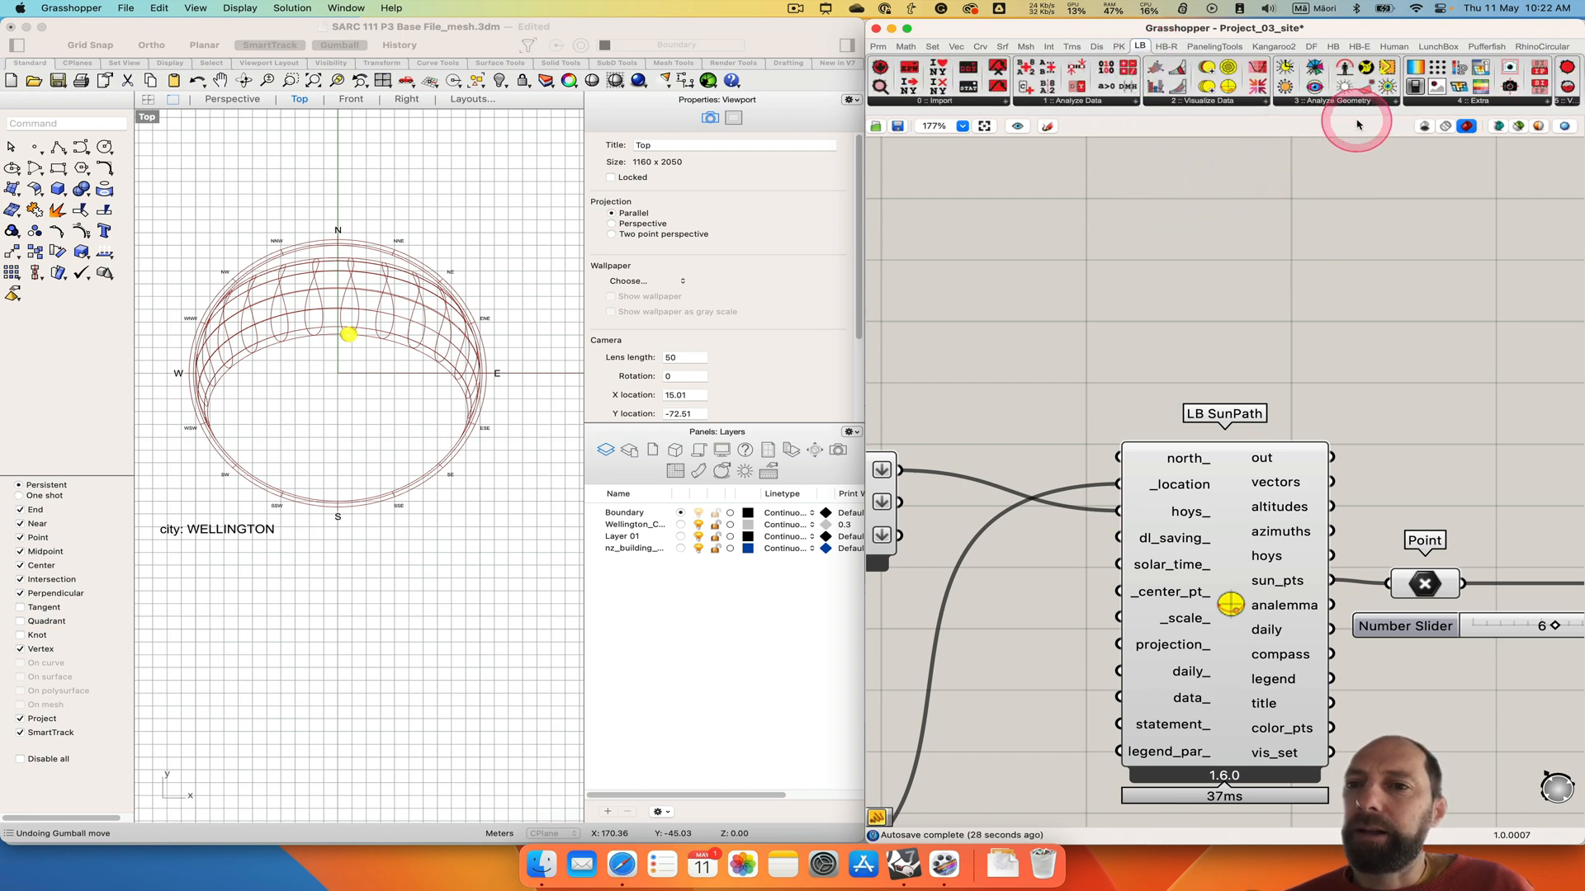
click(1380, 101)
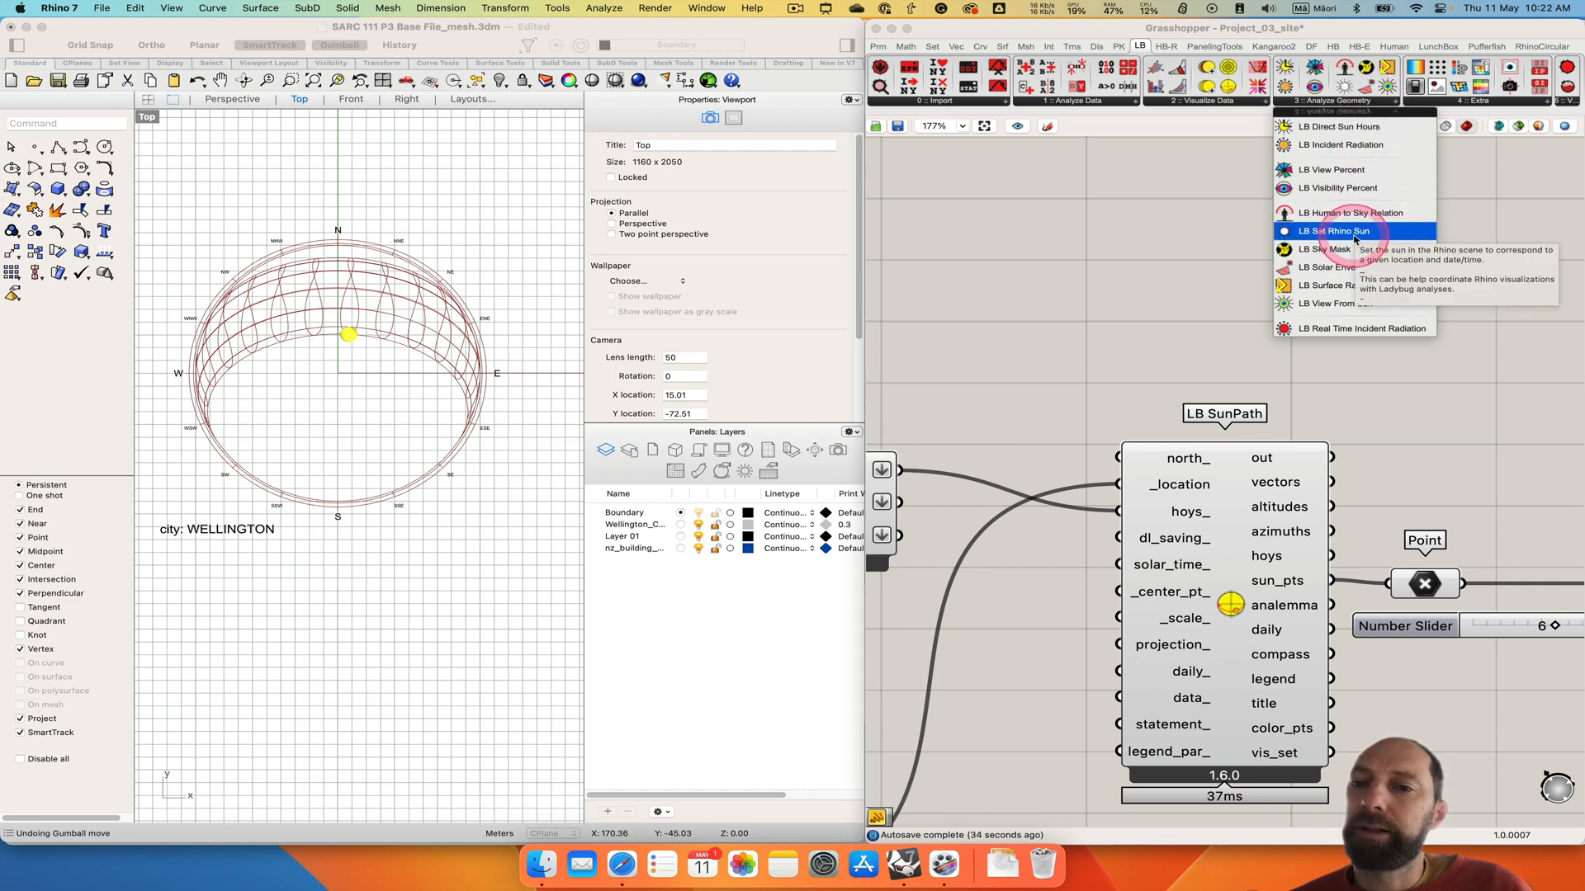
click(1354, 239)
click(1219, 260)
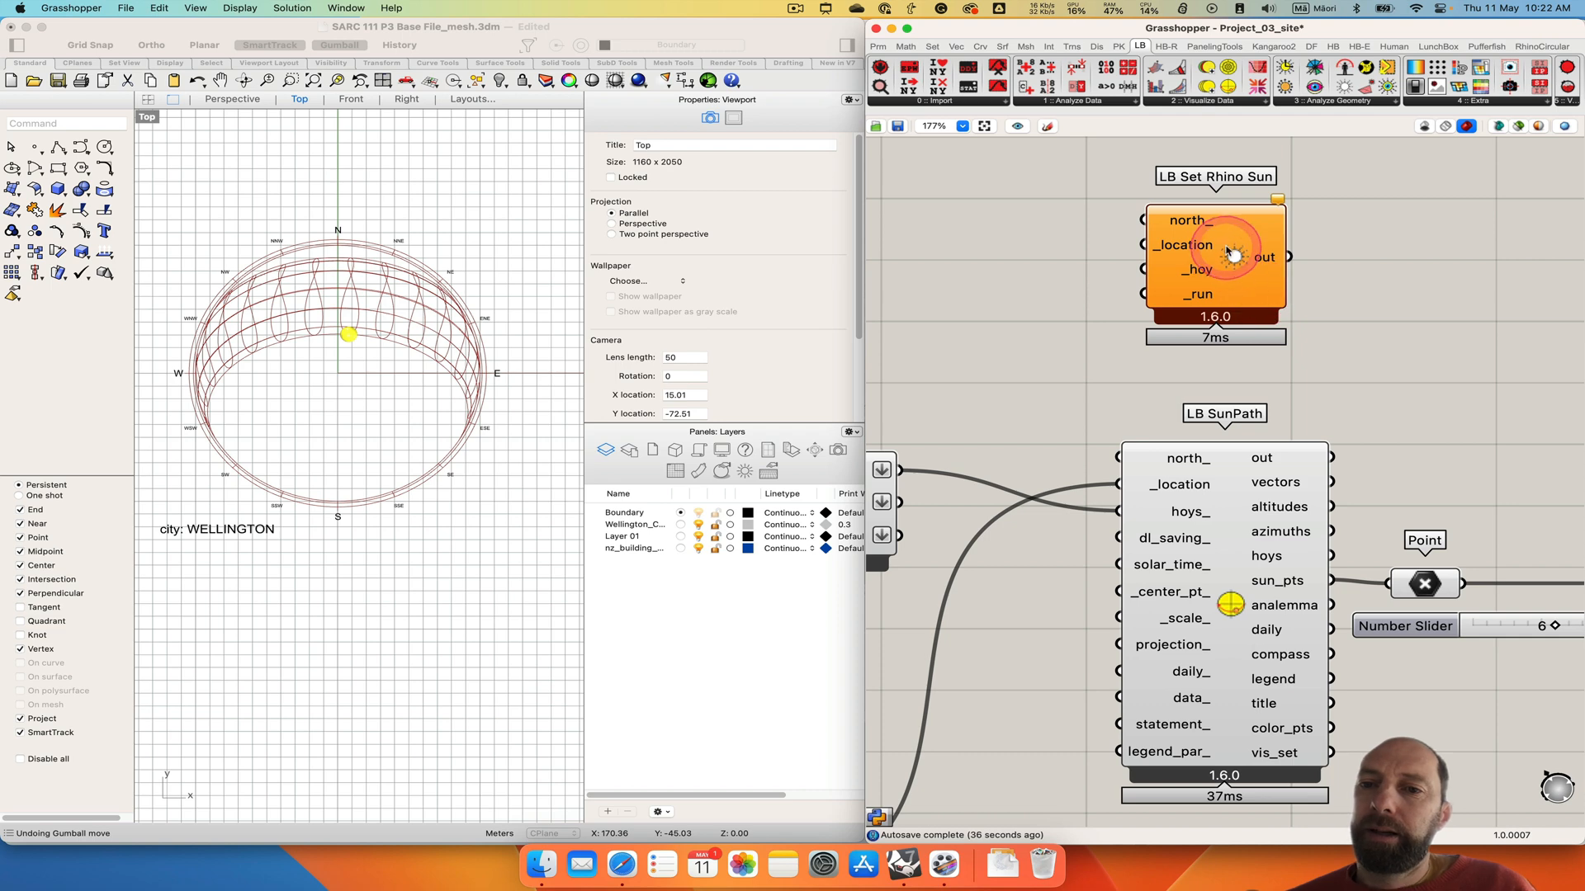
drag(1227, 244, 1271, 256)
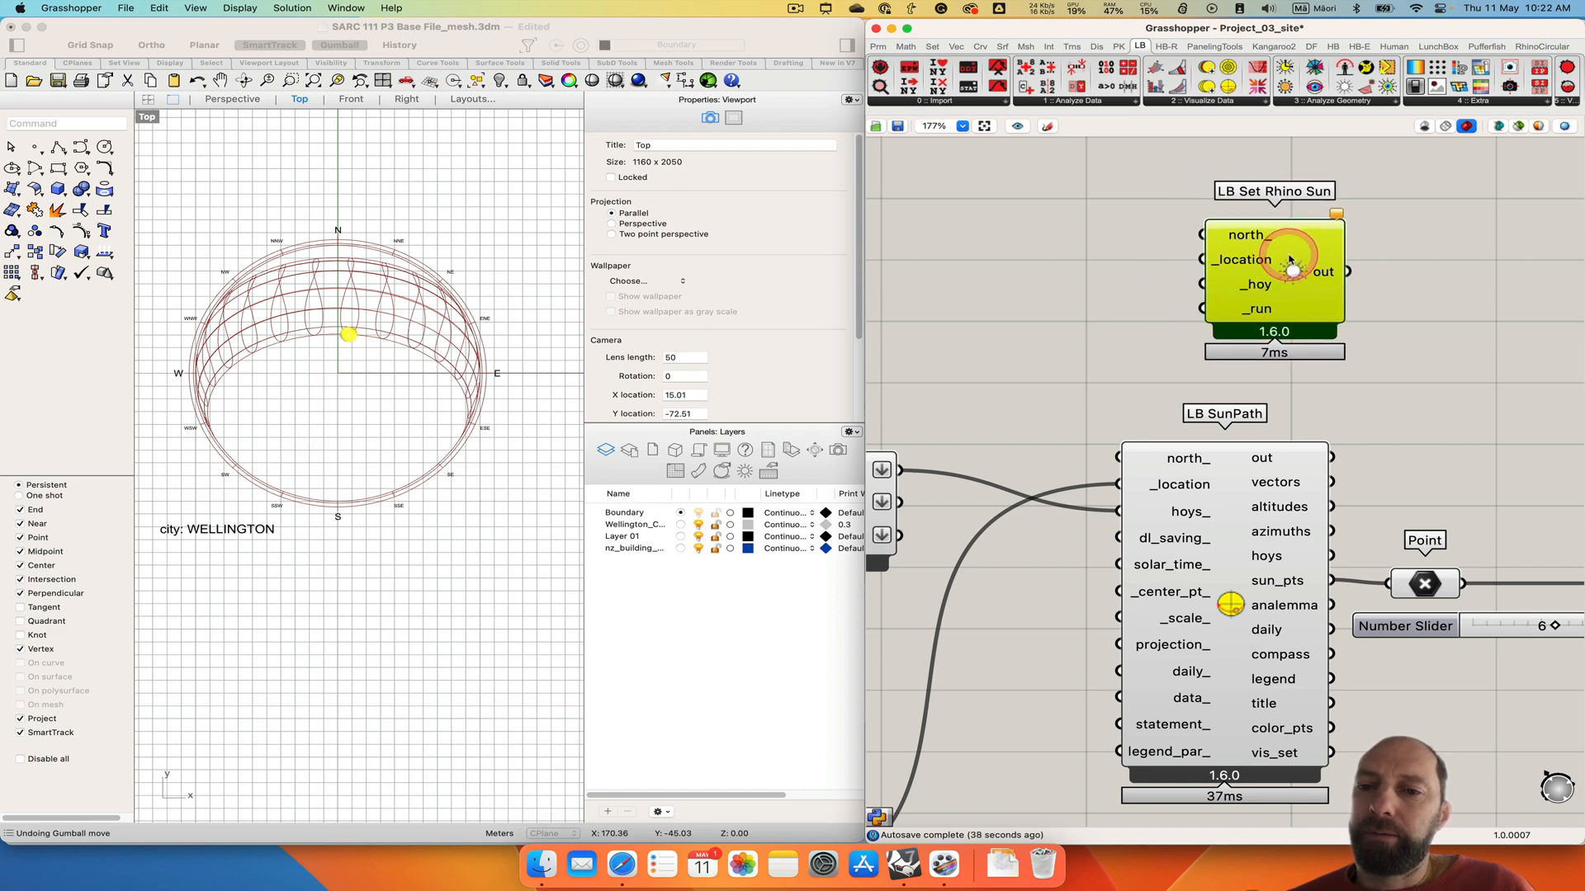
Feed LB Set Rhino Sun's _location input from LB Import EPW's location output.
right_drag(1097, 343, 1302, 251)
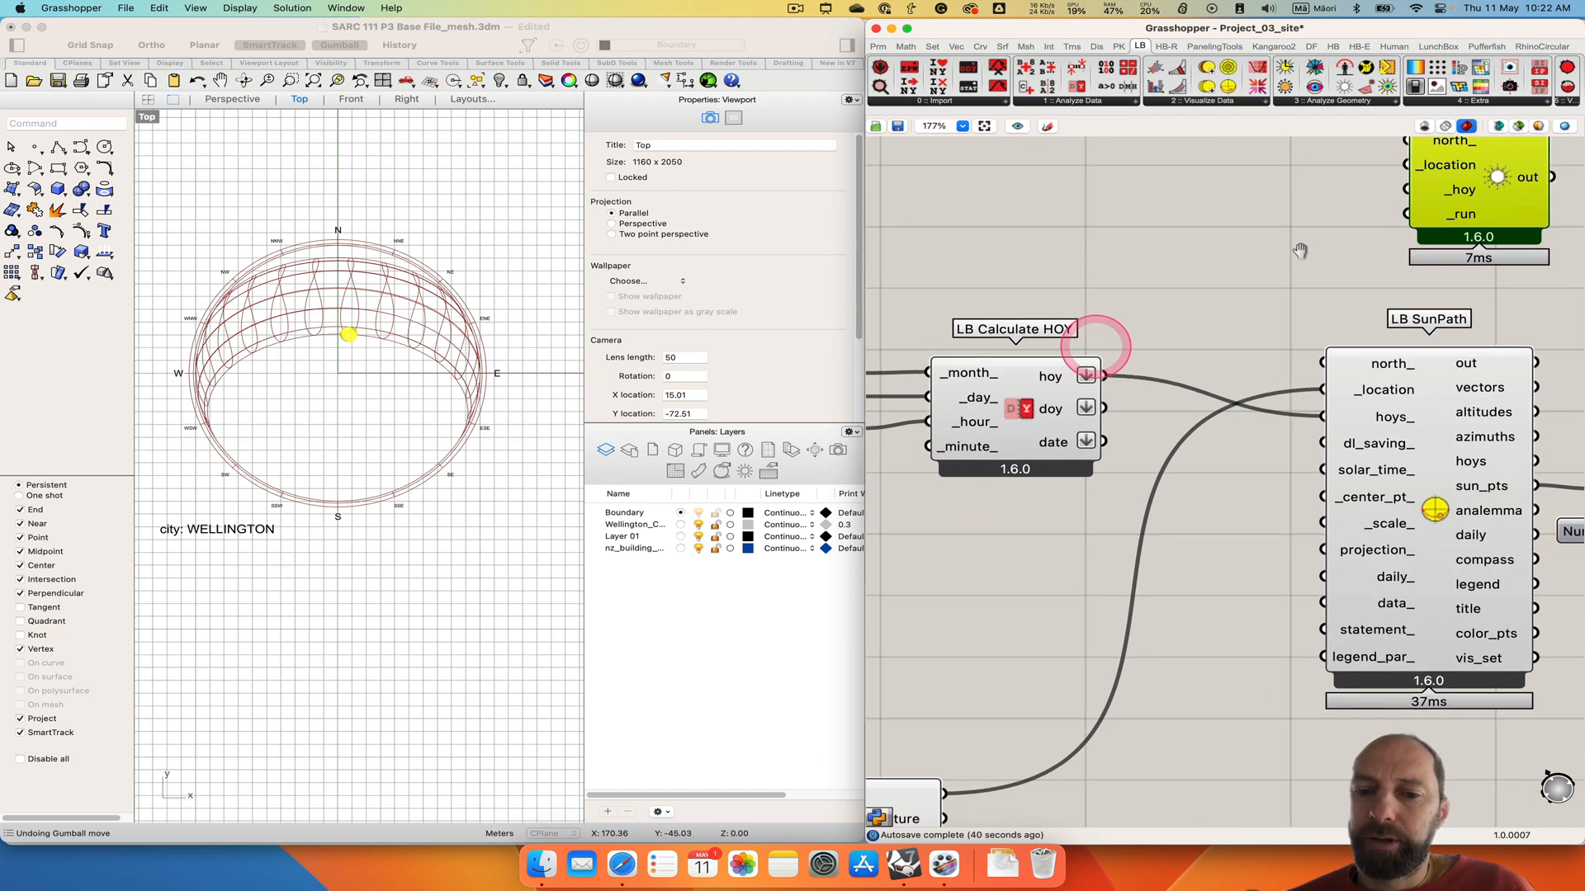
scroll(1266, 269, down, 2)
right_drag(1233, 378, 1242, 355)
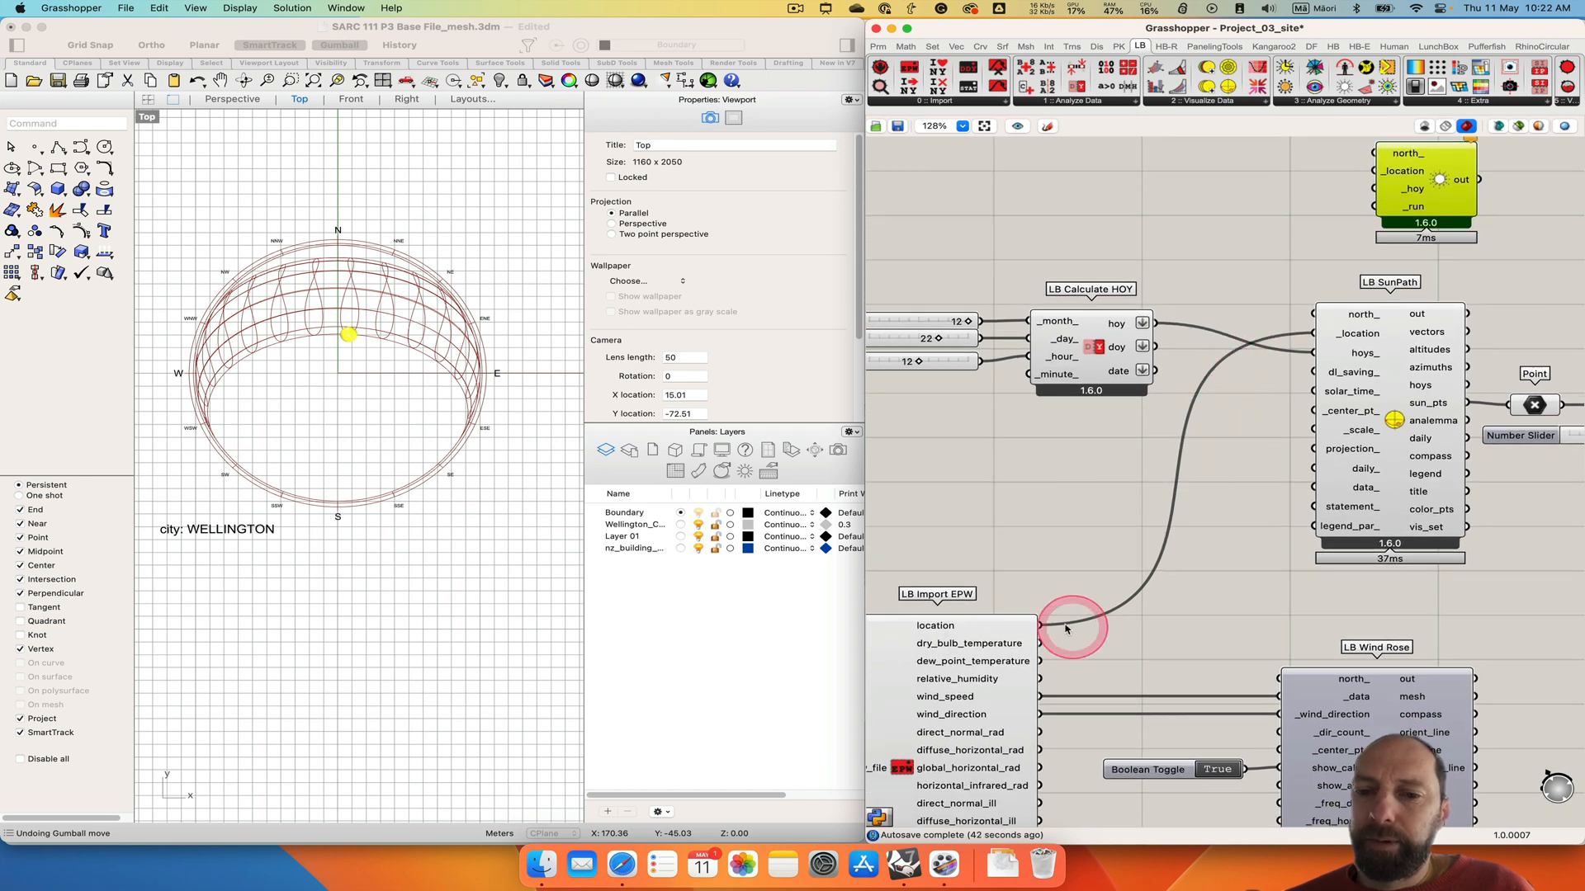
drag(1221, 347, 1374, 171)
right_drag(1345, 248, 1260, 307)
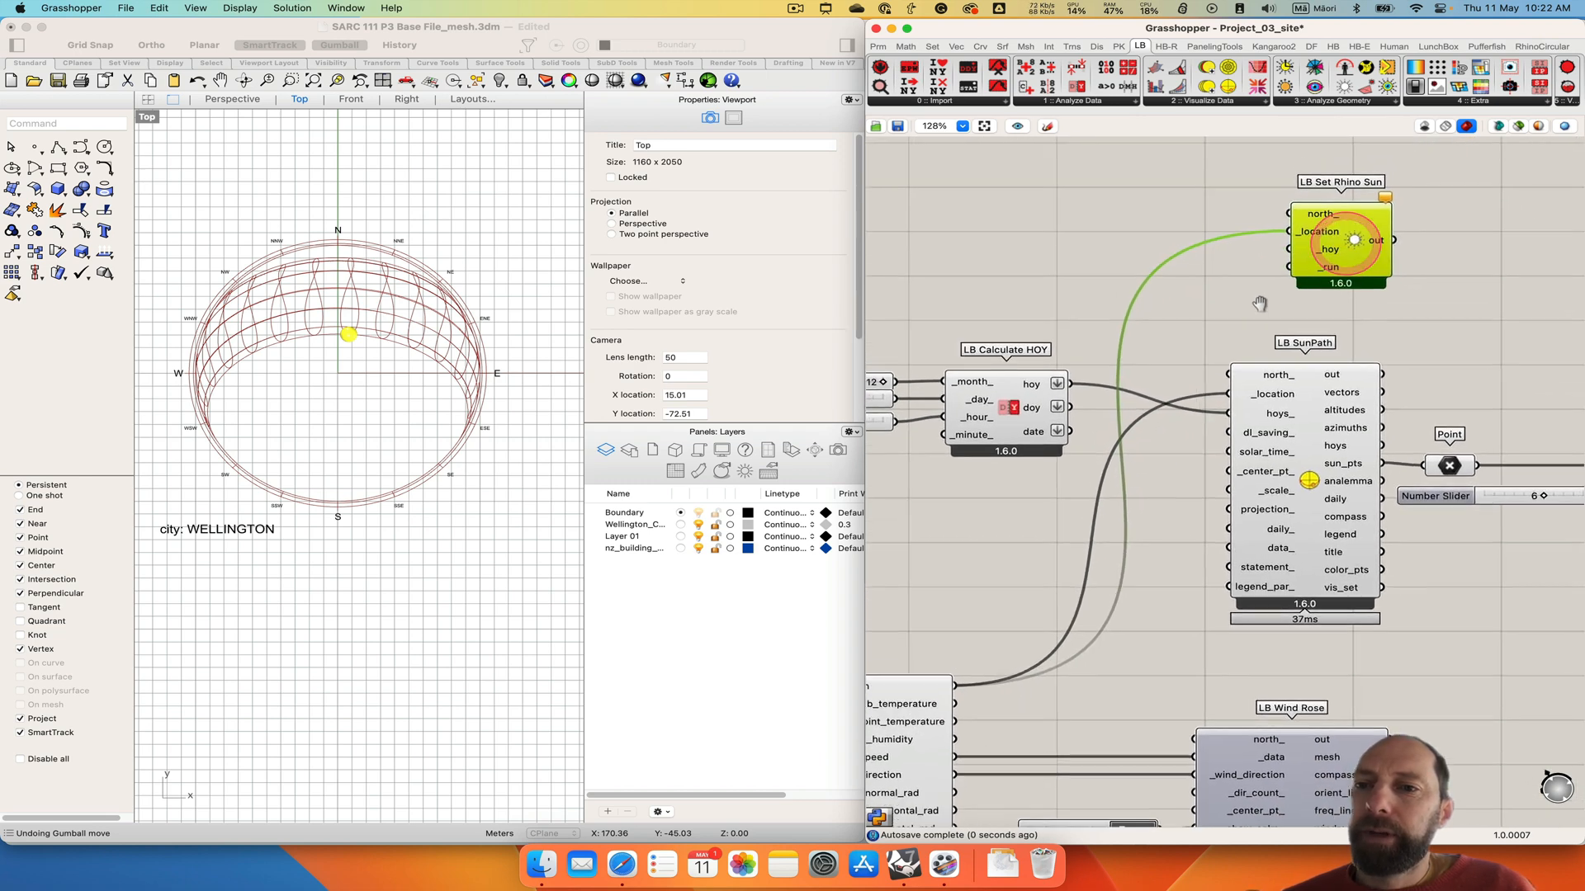
click(1260, 306)
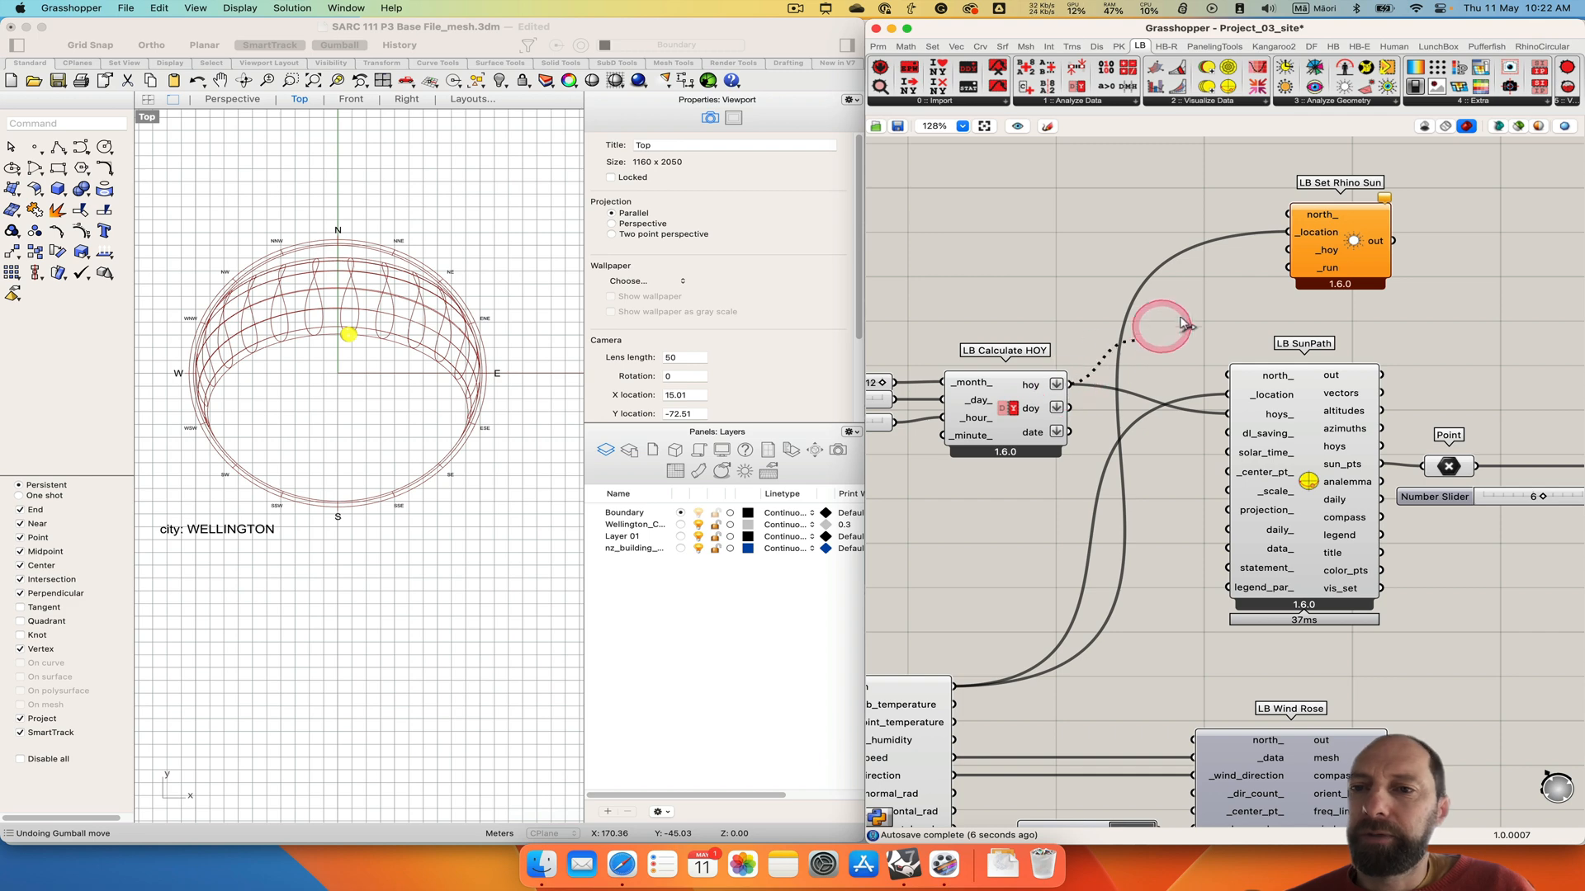
Wire LB Calculate HOY's hoy output into LB Set Rhino Sun's _hoy input and a new Boolean Toggle set to True into its _run input.
drag(1186, 324, 1286, 251)
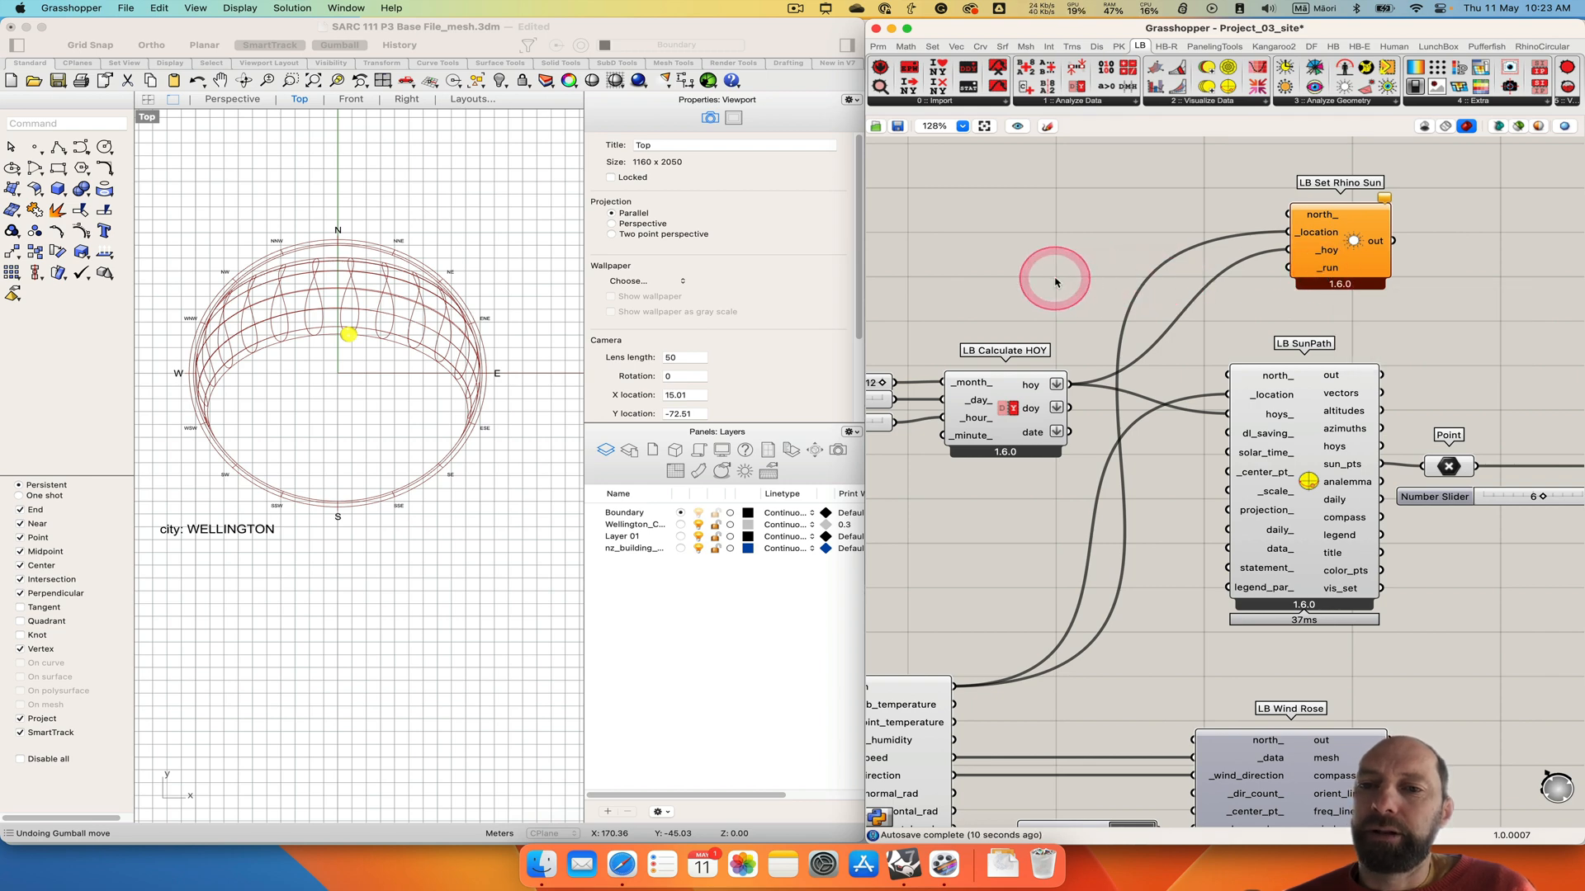
double_click(1058, 286)
text(boo)
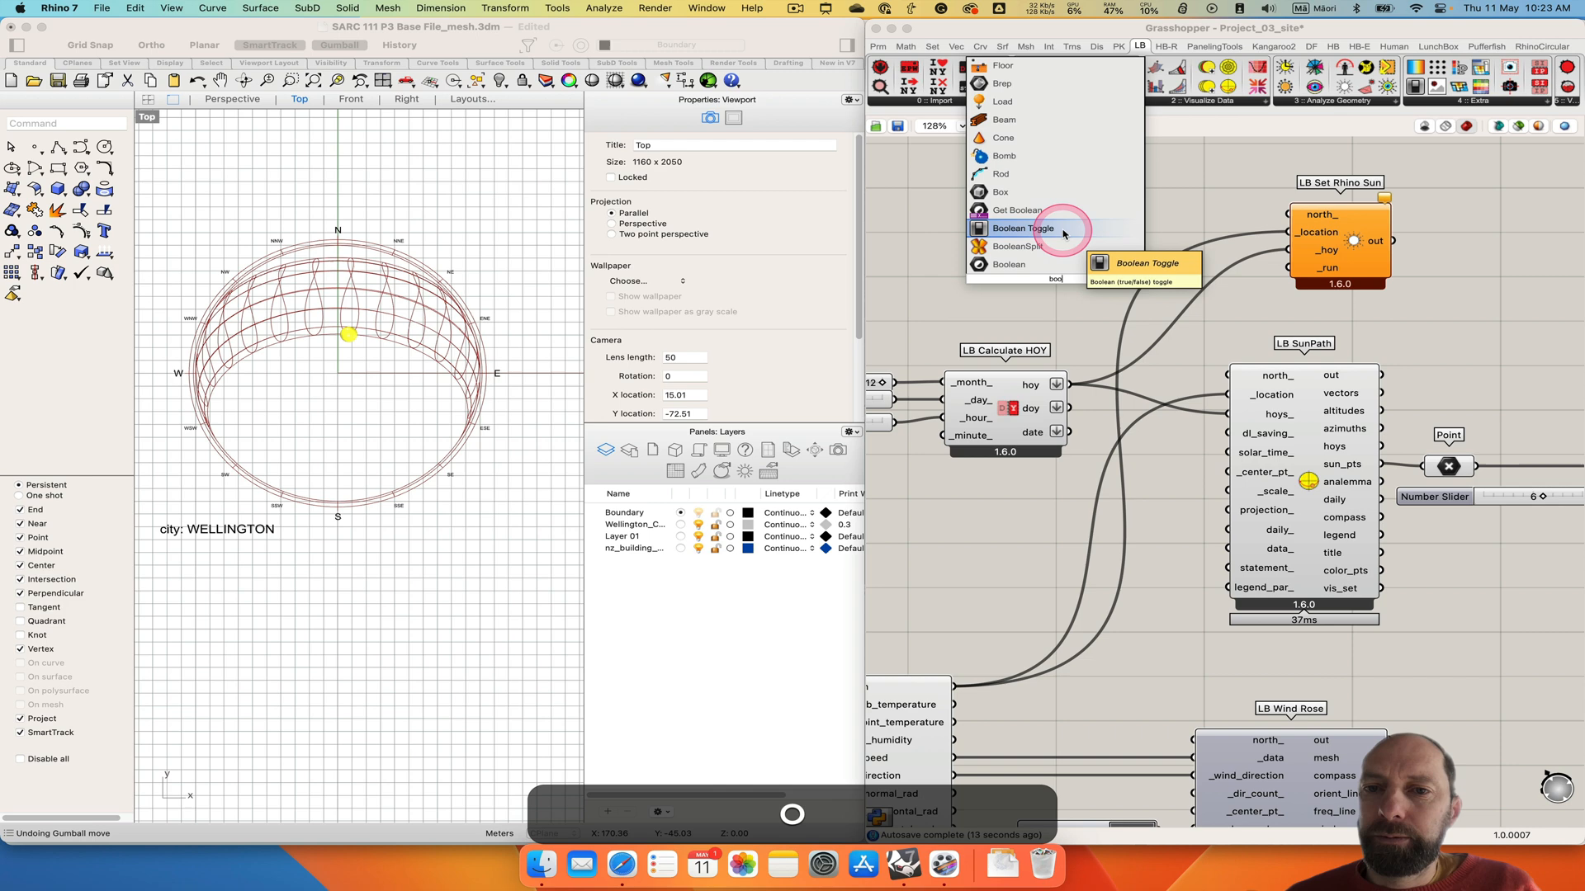
click(1064, 234)
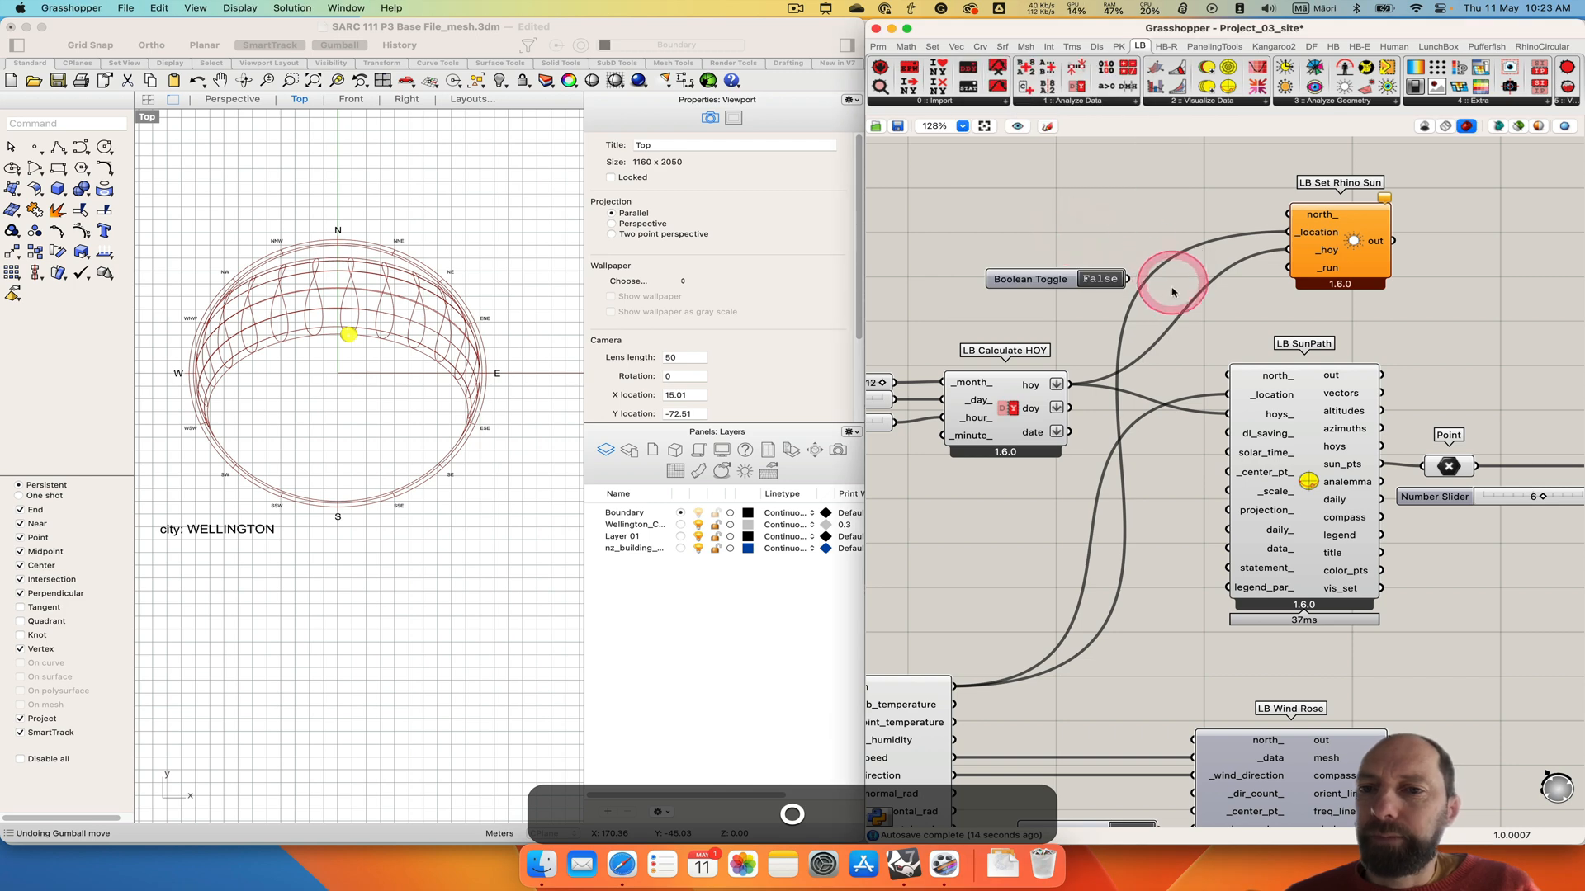
drag(1127, 278, 1221, 274)
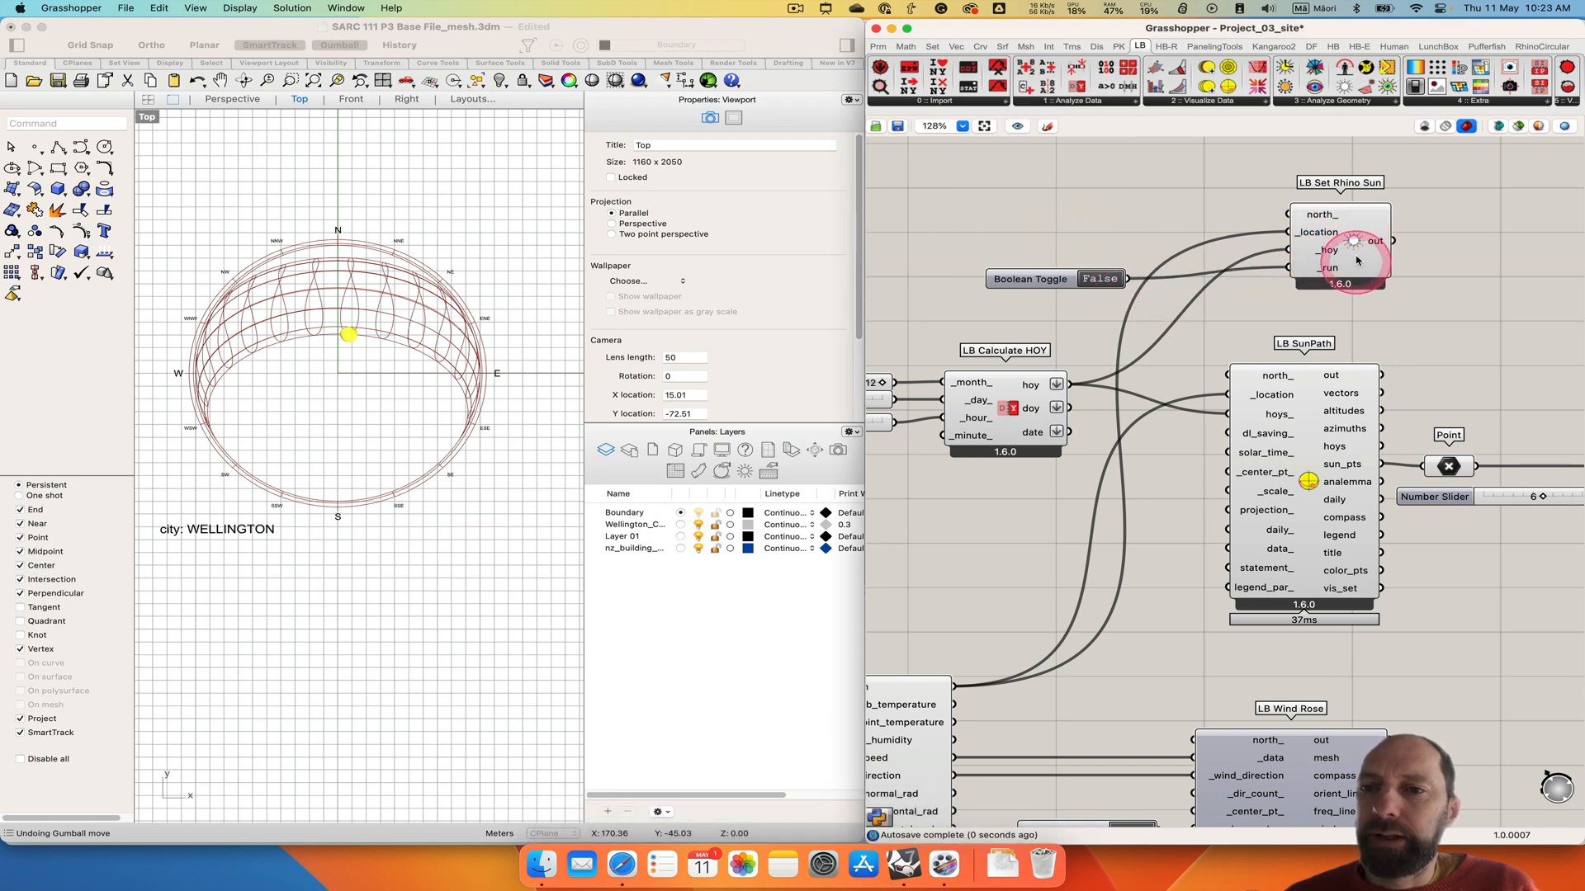
drag(1094, 285, 1088, 275)
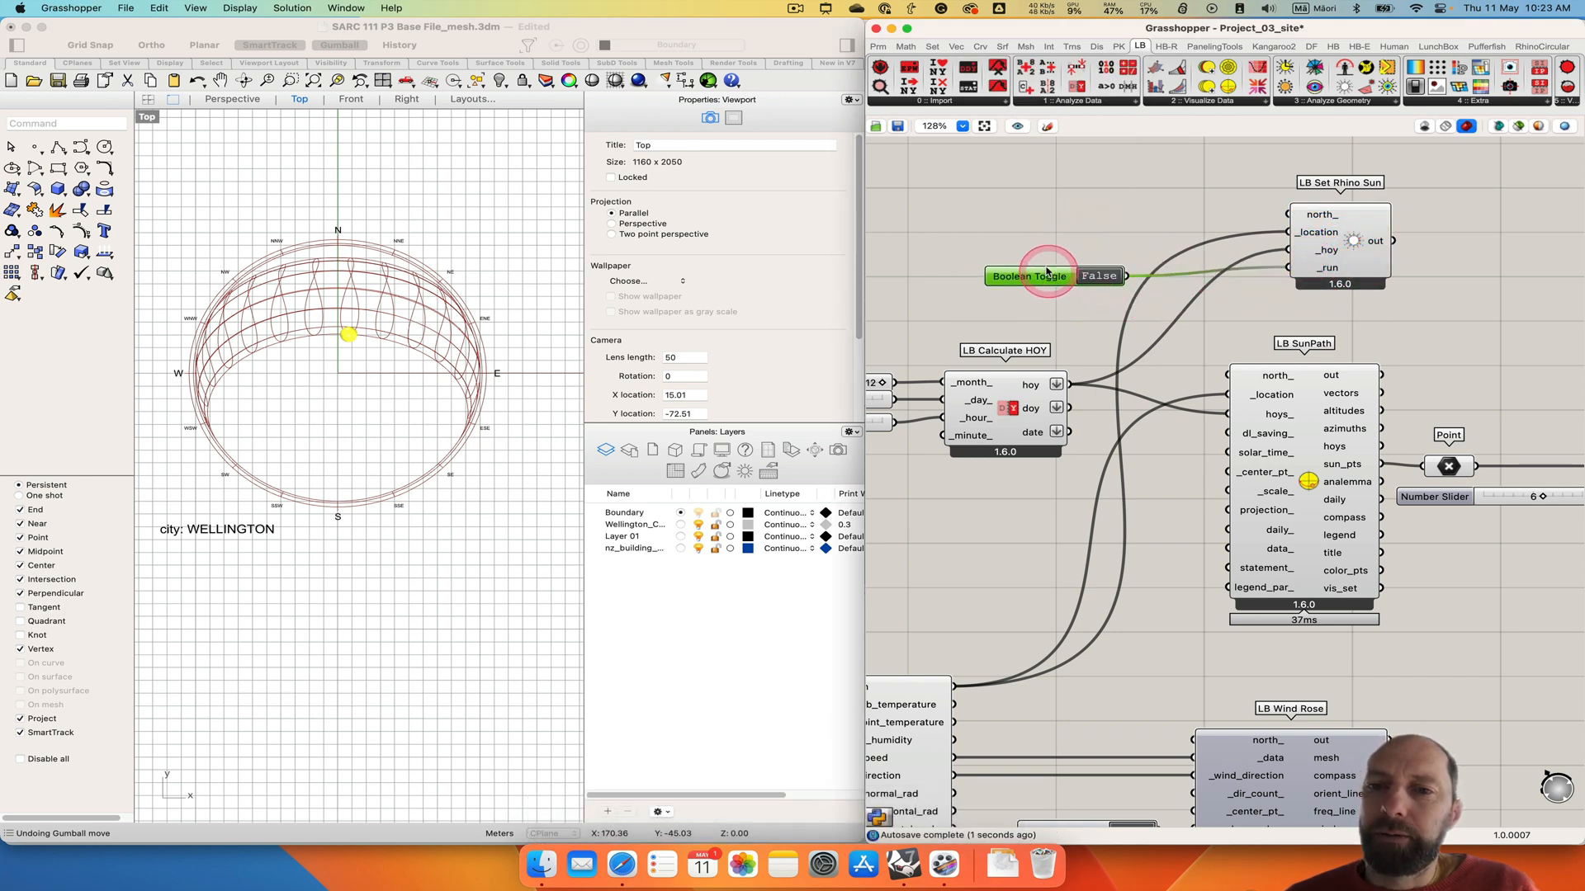
click(1087, 271)
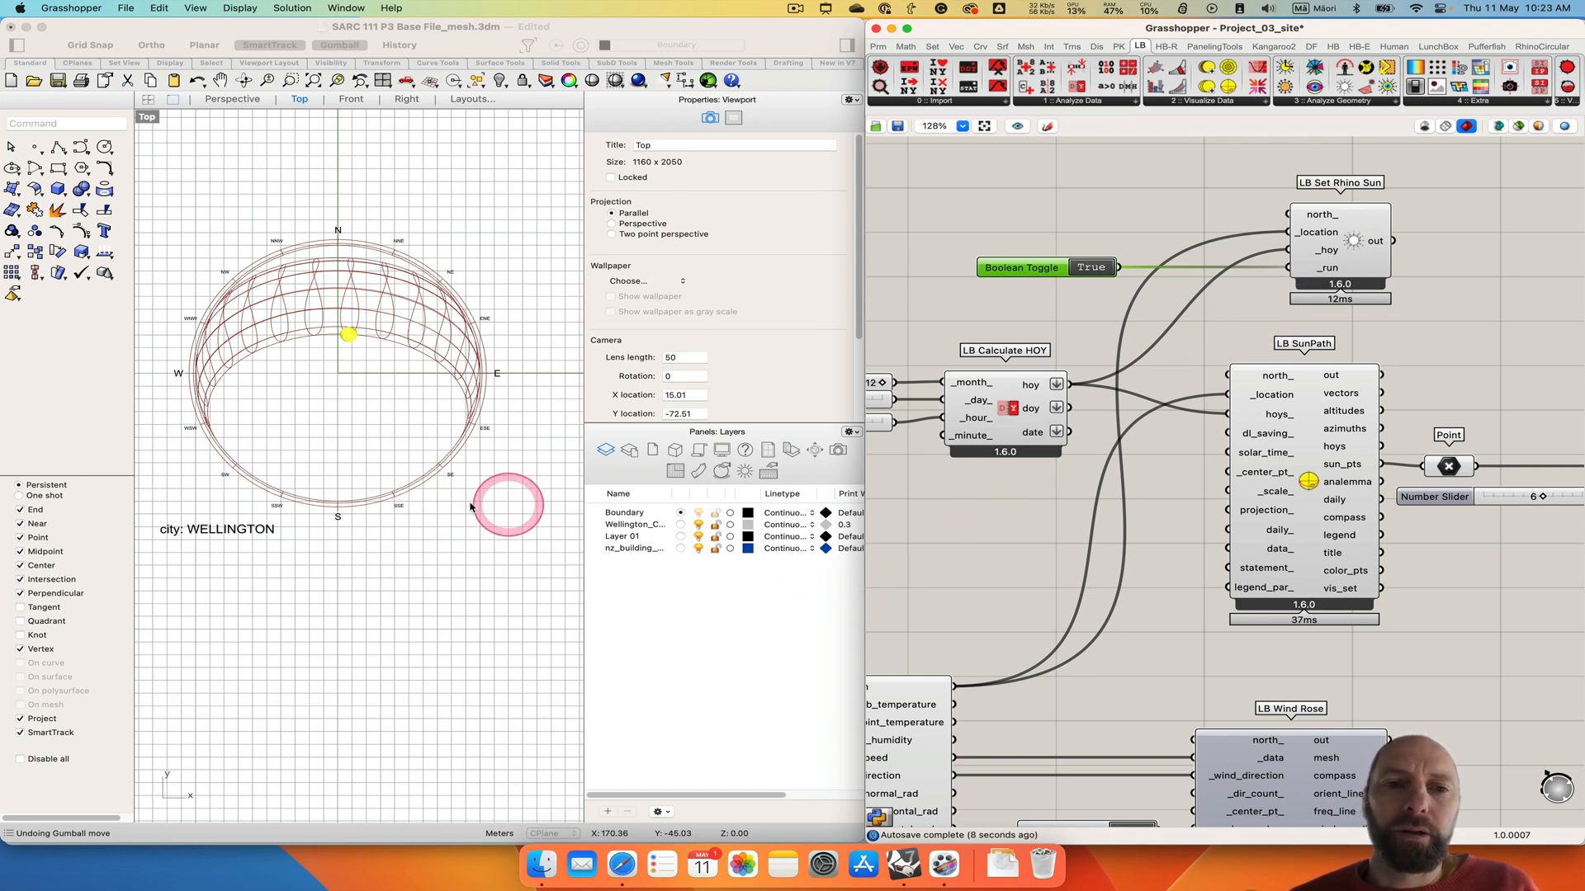
Bring up the site terrain and buildings in the Perspective view and set its display mode to Rendered.
scroll(446, 491, down, 4)
scroll(450, 501, down, 8)
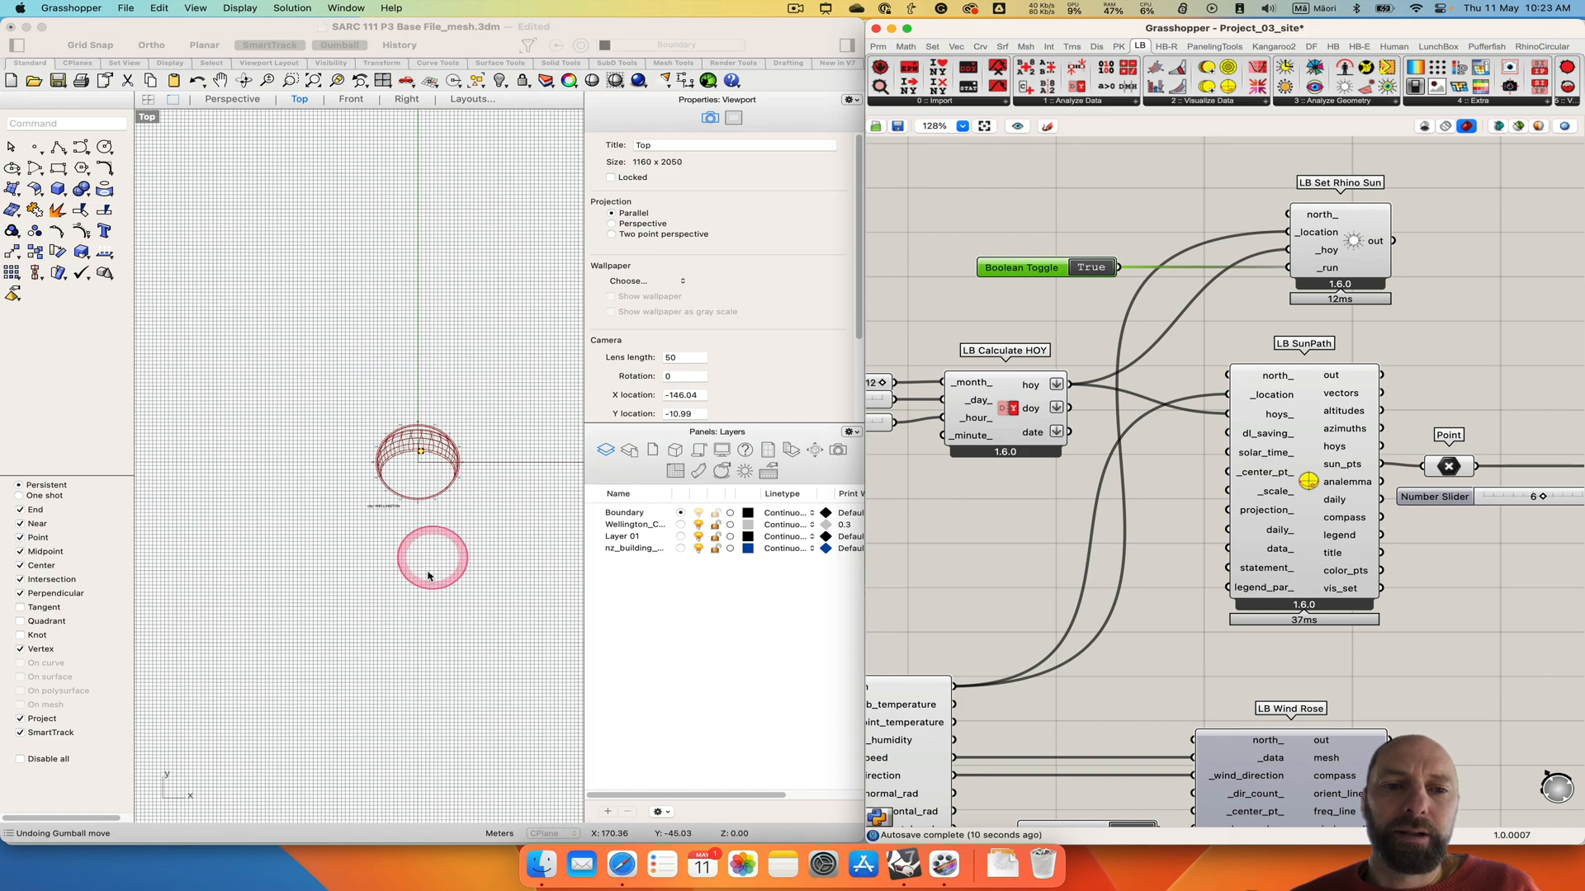
right_drag(394, 556, 370, 537)
click(232, 99)
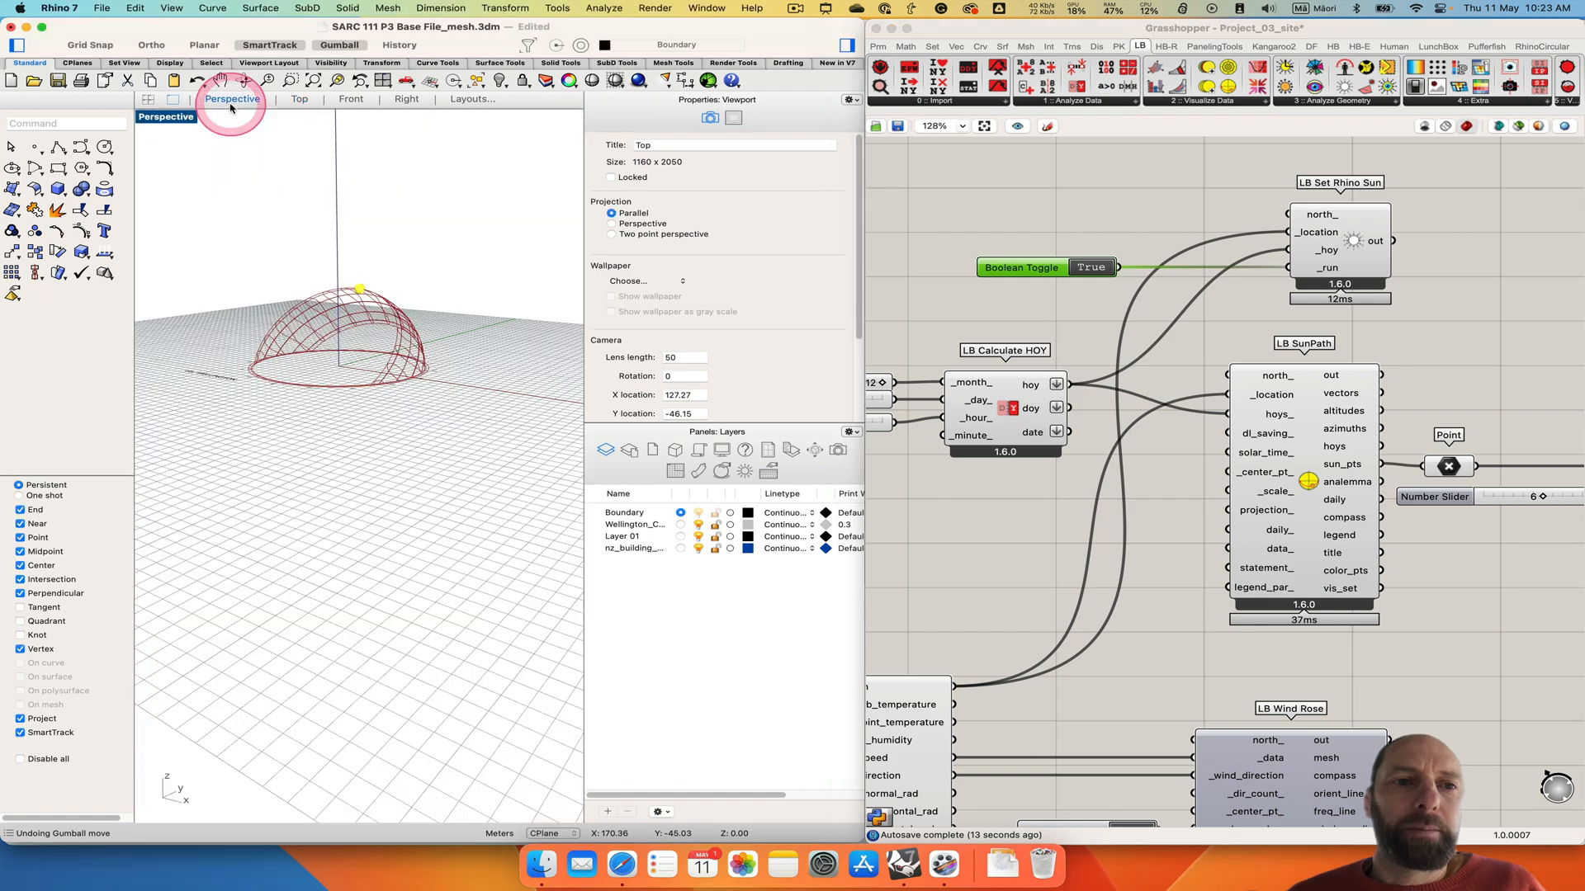
right_drag(318, 249, 179, 139)
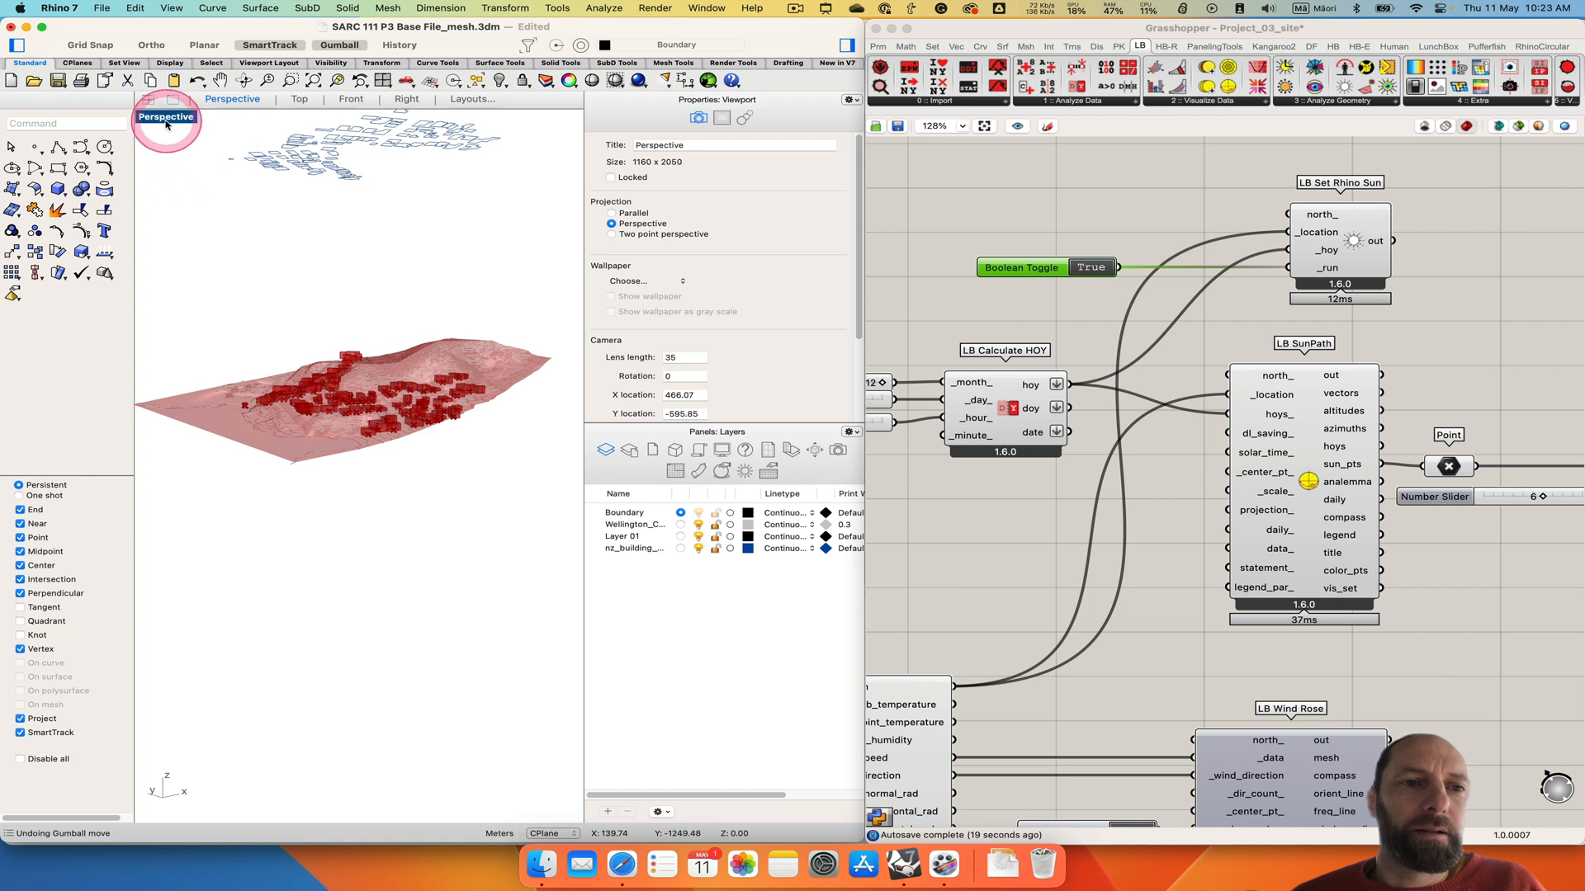
click(164, 120)
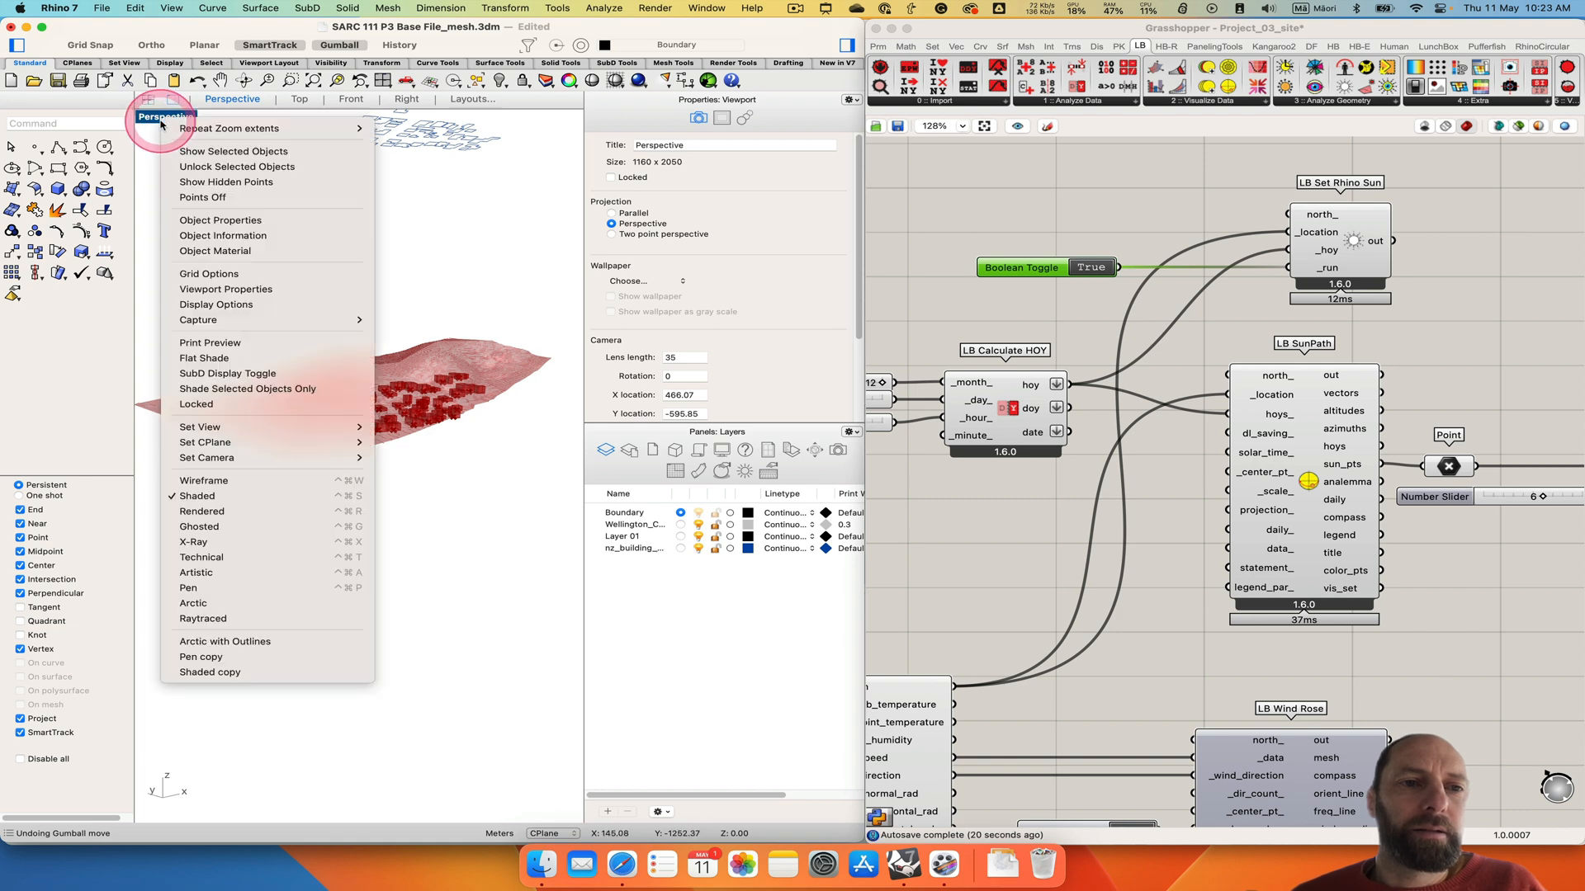
click(208, 512)
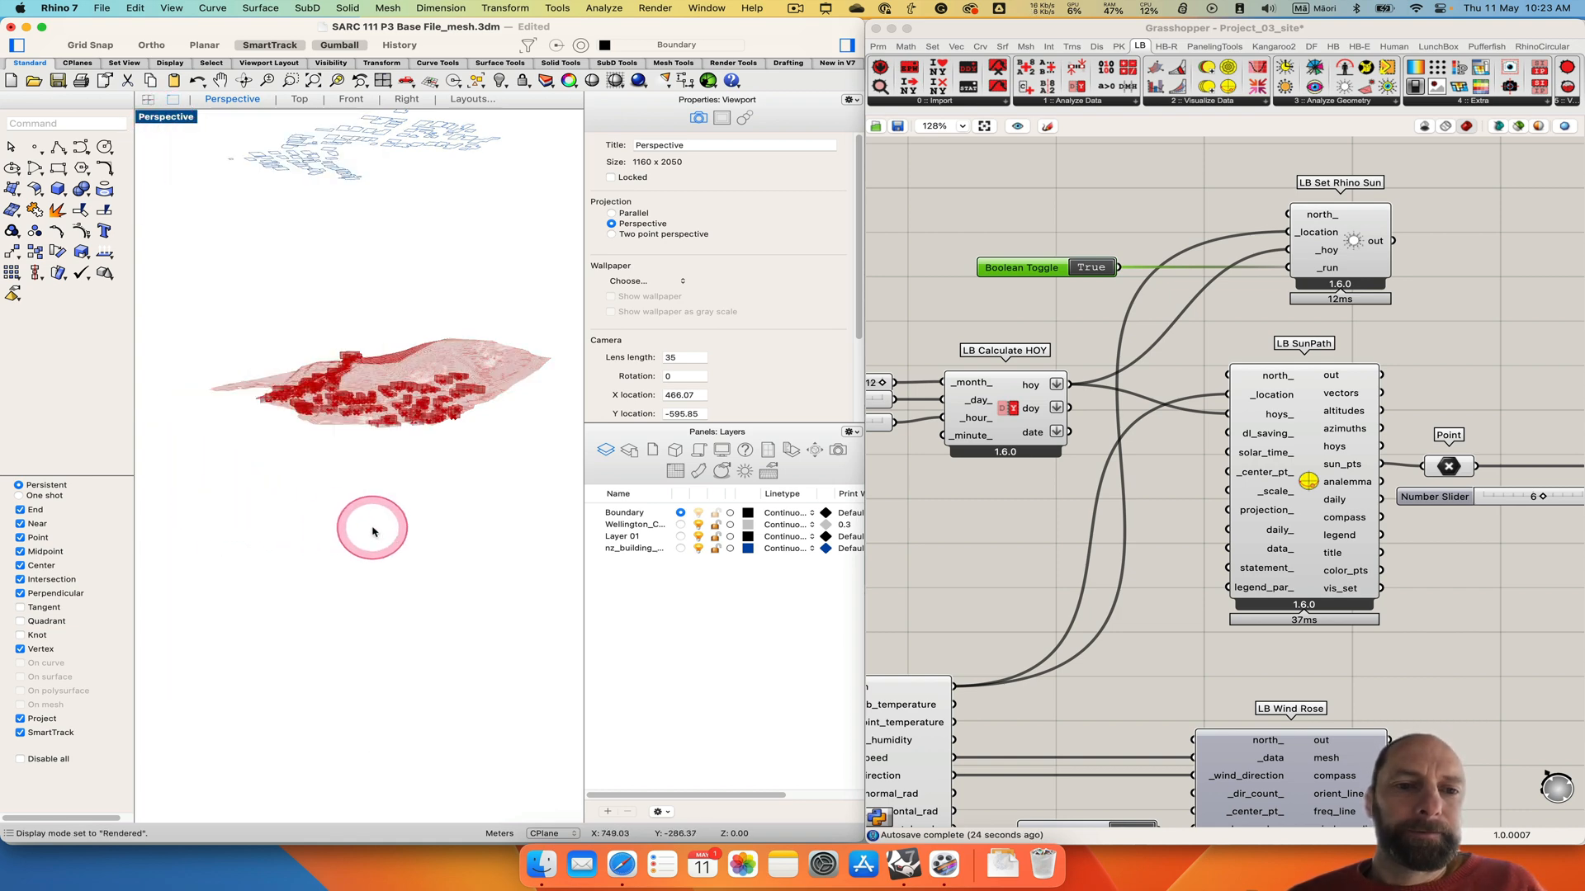
Set the hour slider feeding LB Calculate HOY to 10.
shift+scroll(368, 530, left, 5)
shift+scroll(444, 434, right, 5)
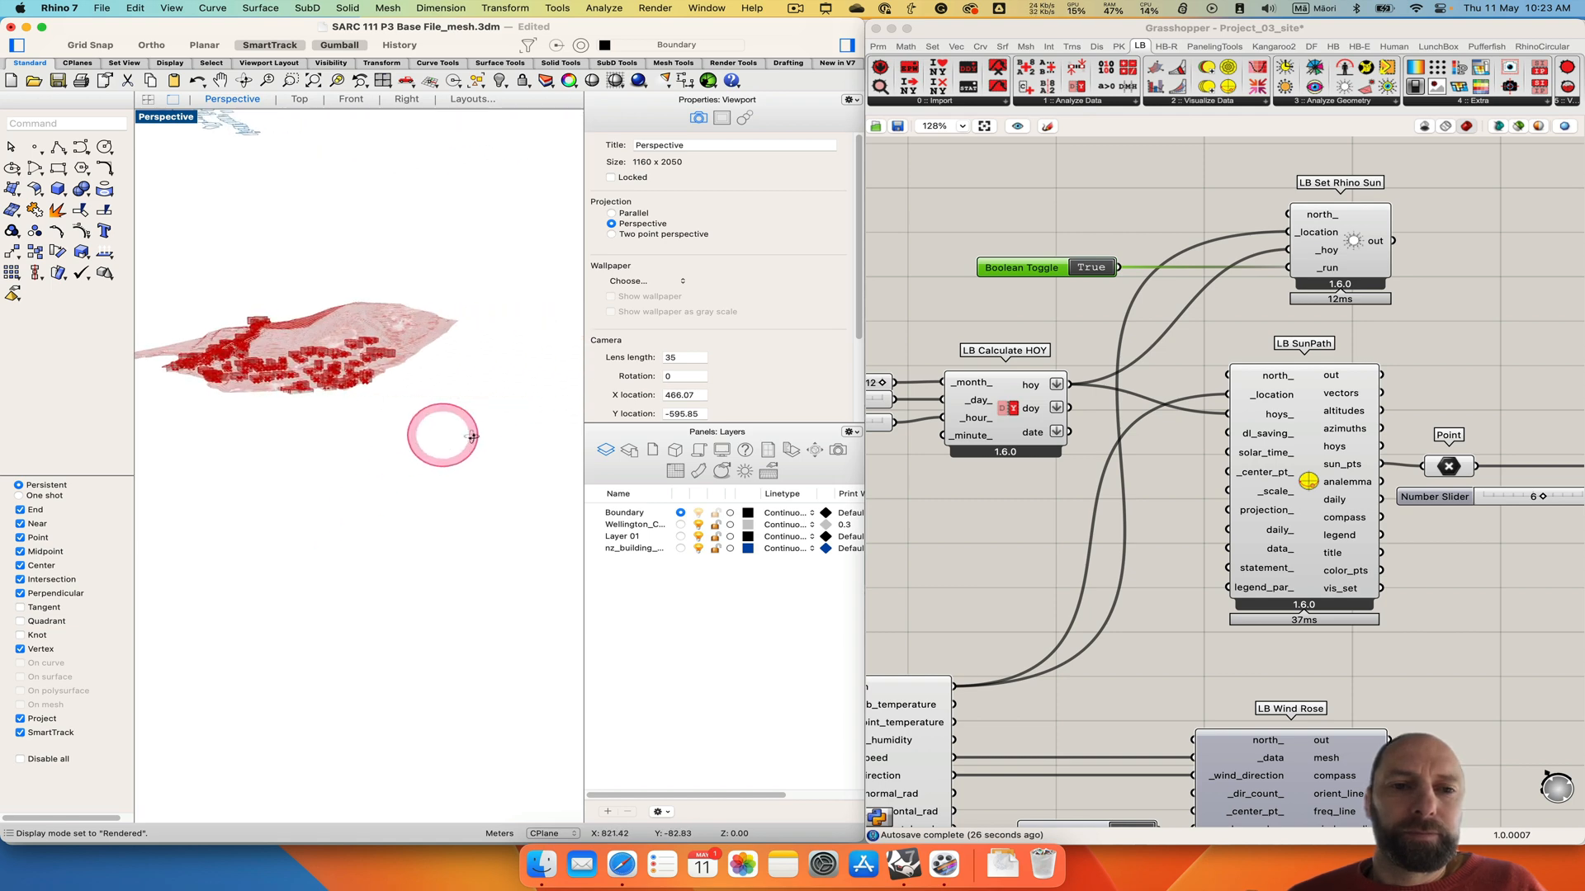
shift+scroll(444, 435, up, 3)
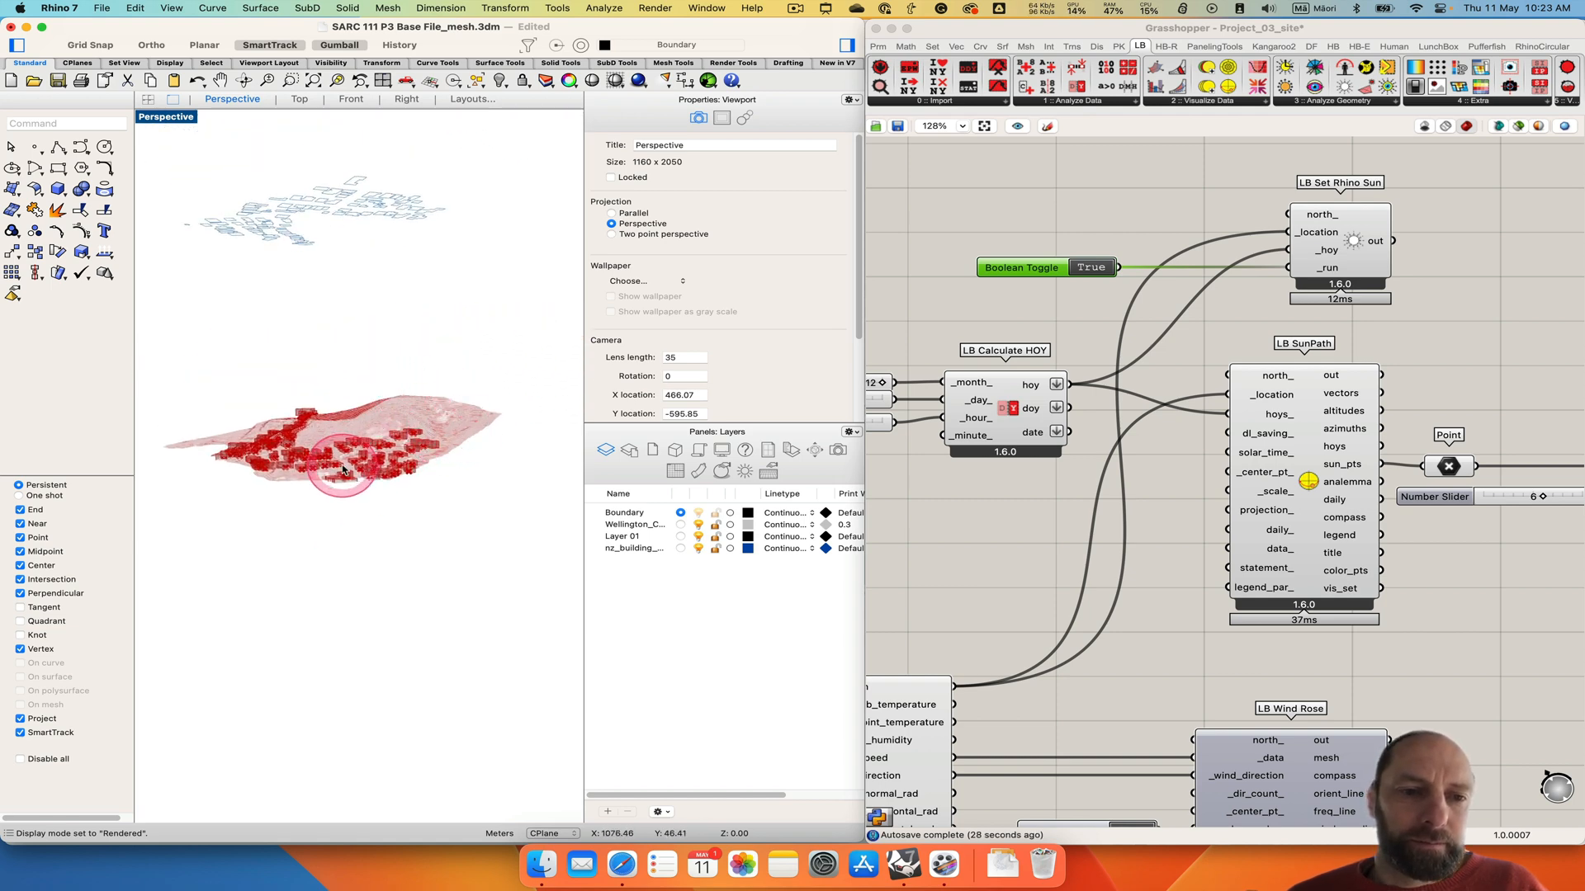
shift+scroll(380, 536, down, 5)
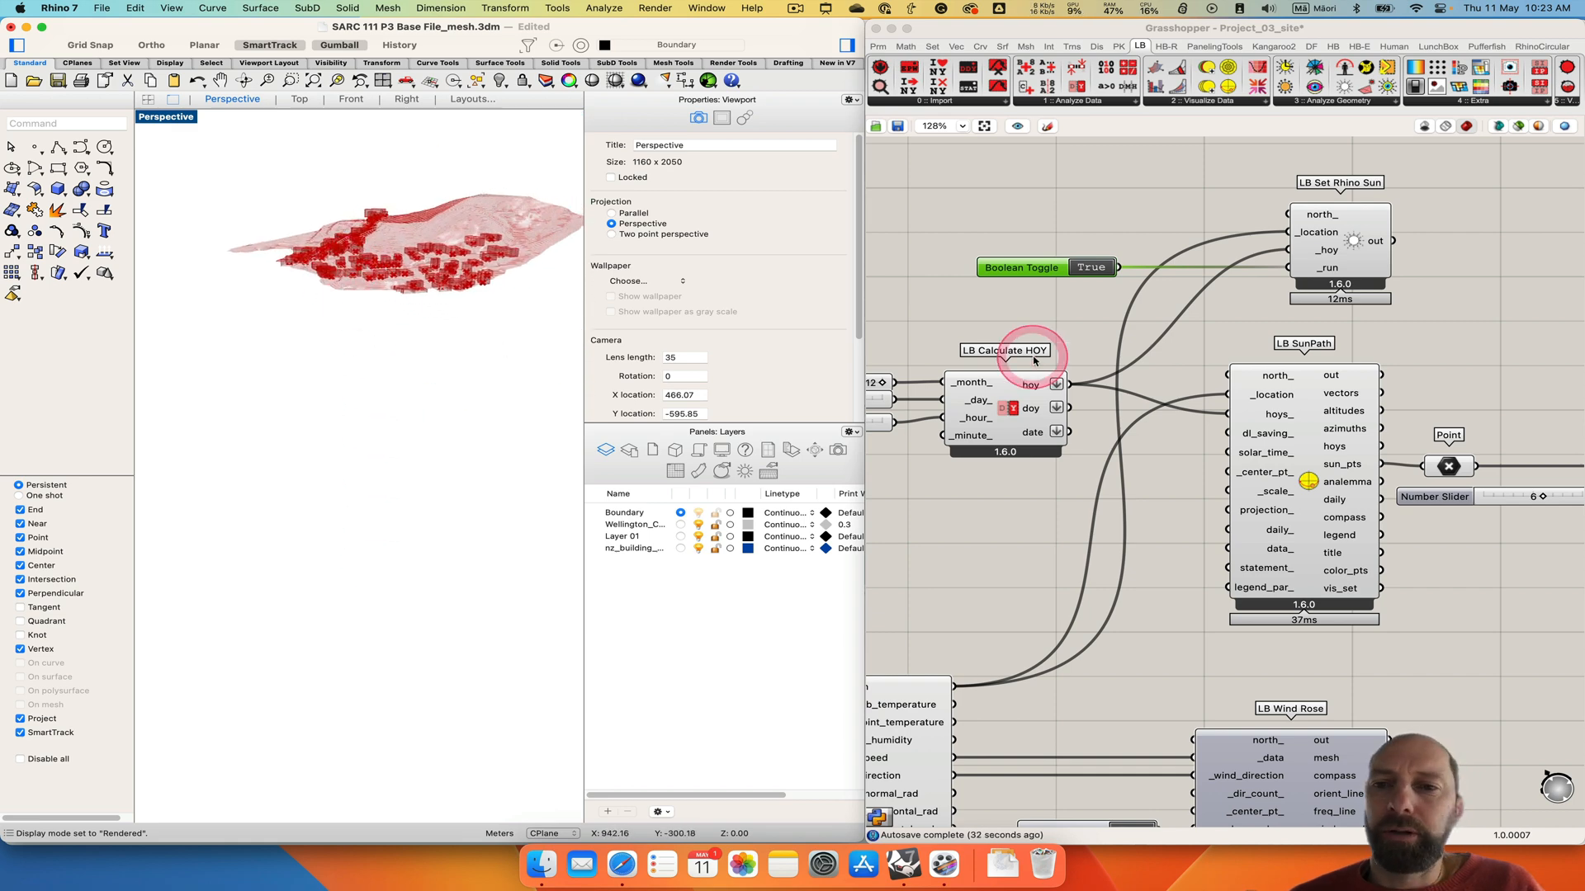
scroll(1036, 474, left, 6)
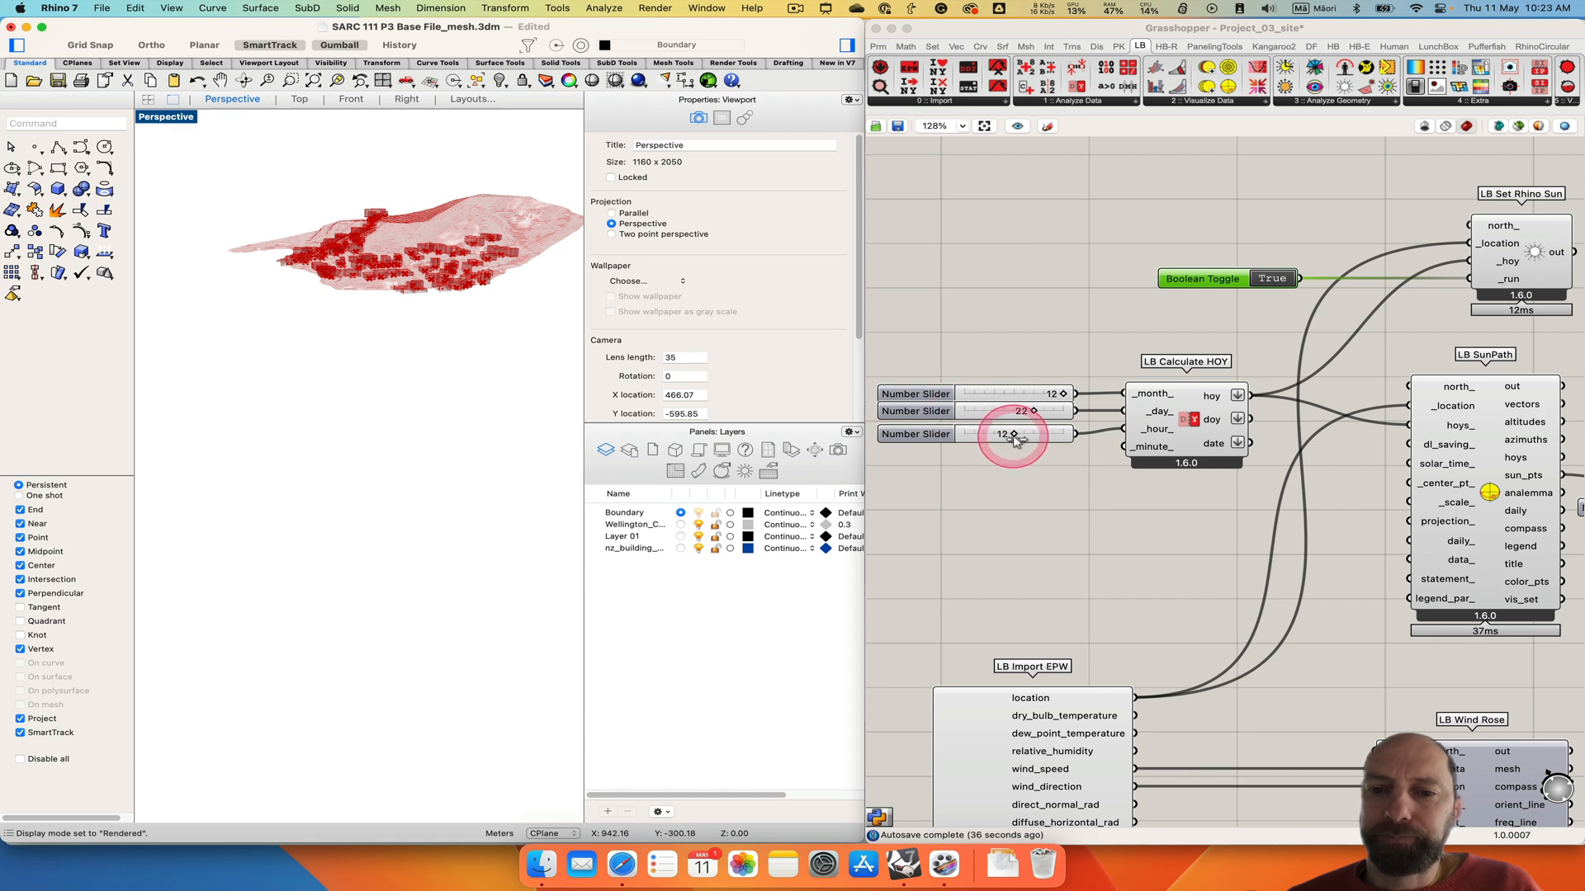
mouse_move(1014, 437)
mouse_down()
mouse_move(950, 434)
mouse_move(1000, 438)
mouse_up()
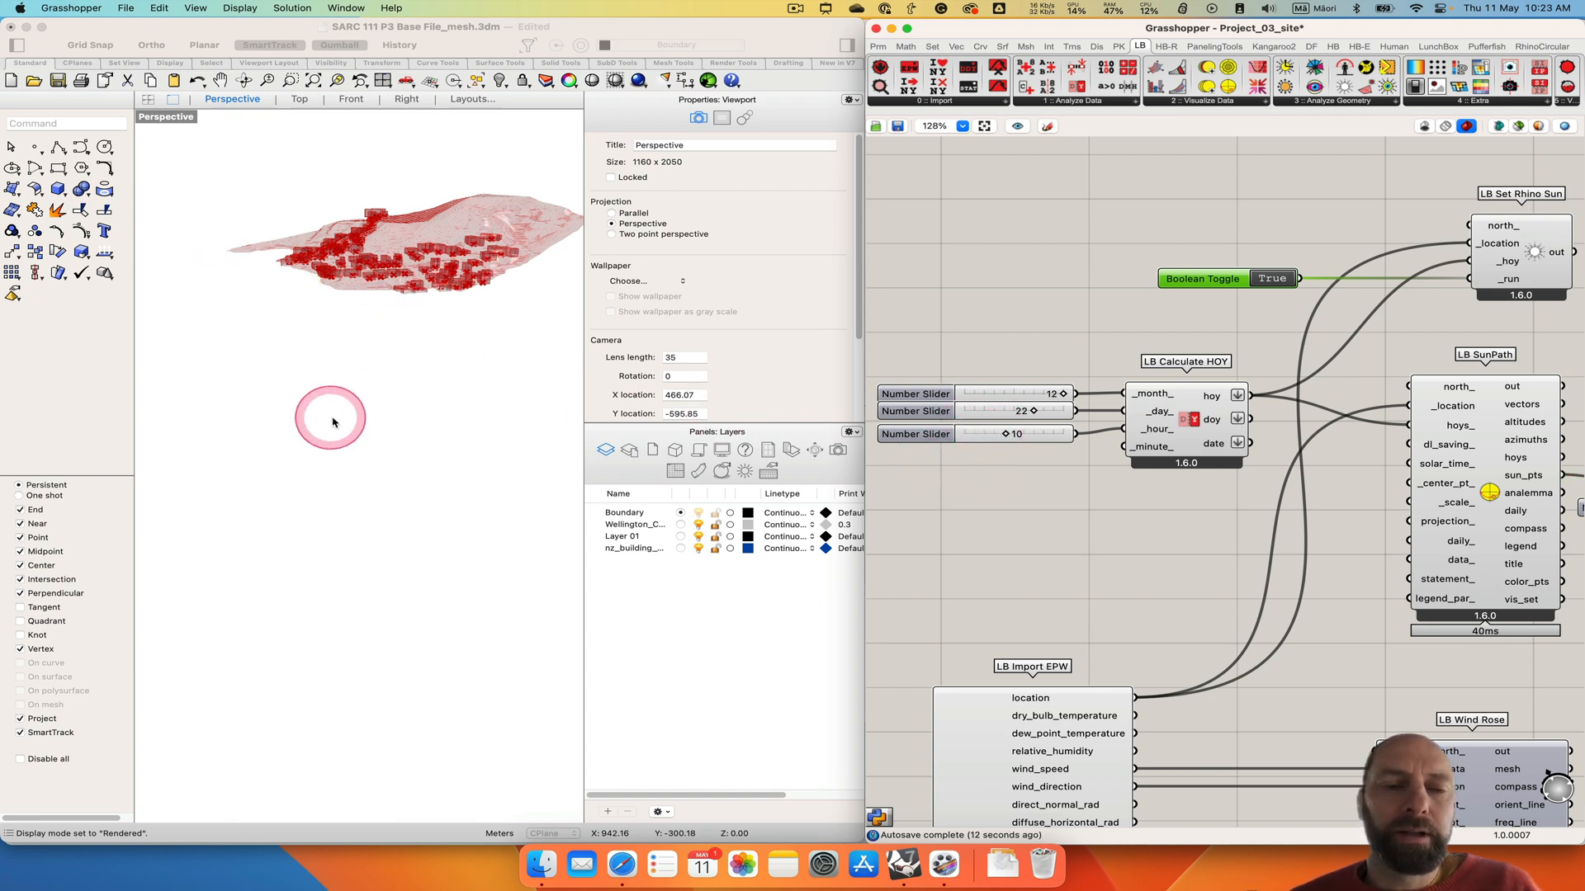
Examine the site model in the Perspective view and compare its location with the sun path in the Top view.
right_drag(329, 417, 334, 396)
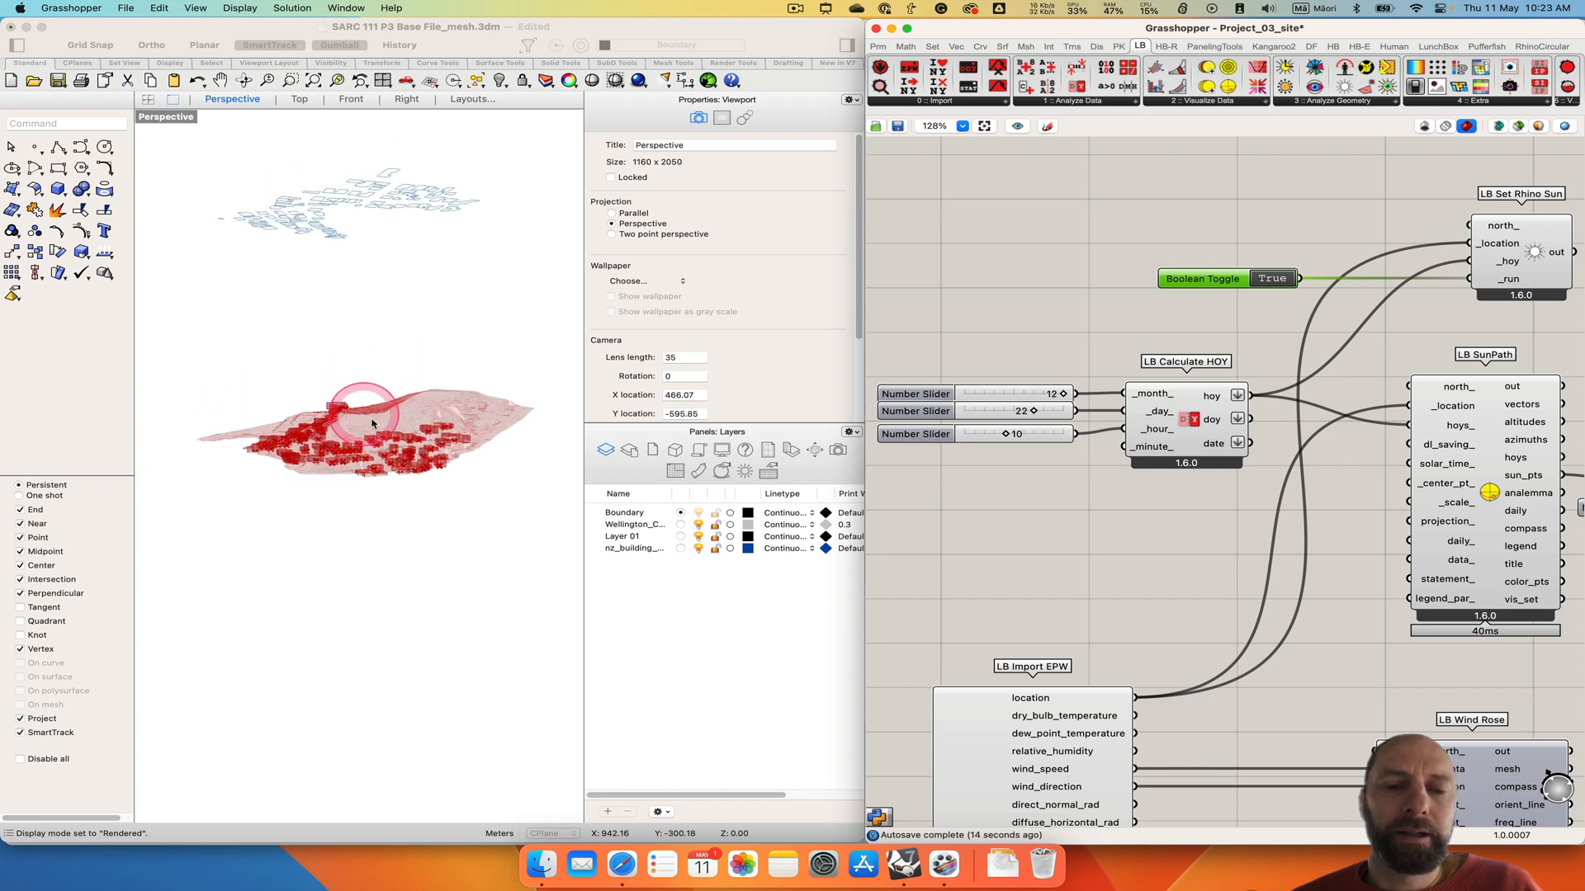
scroll(1116, 529, down, 3)
scroll(1116, 528, down, 5)
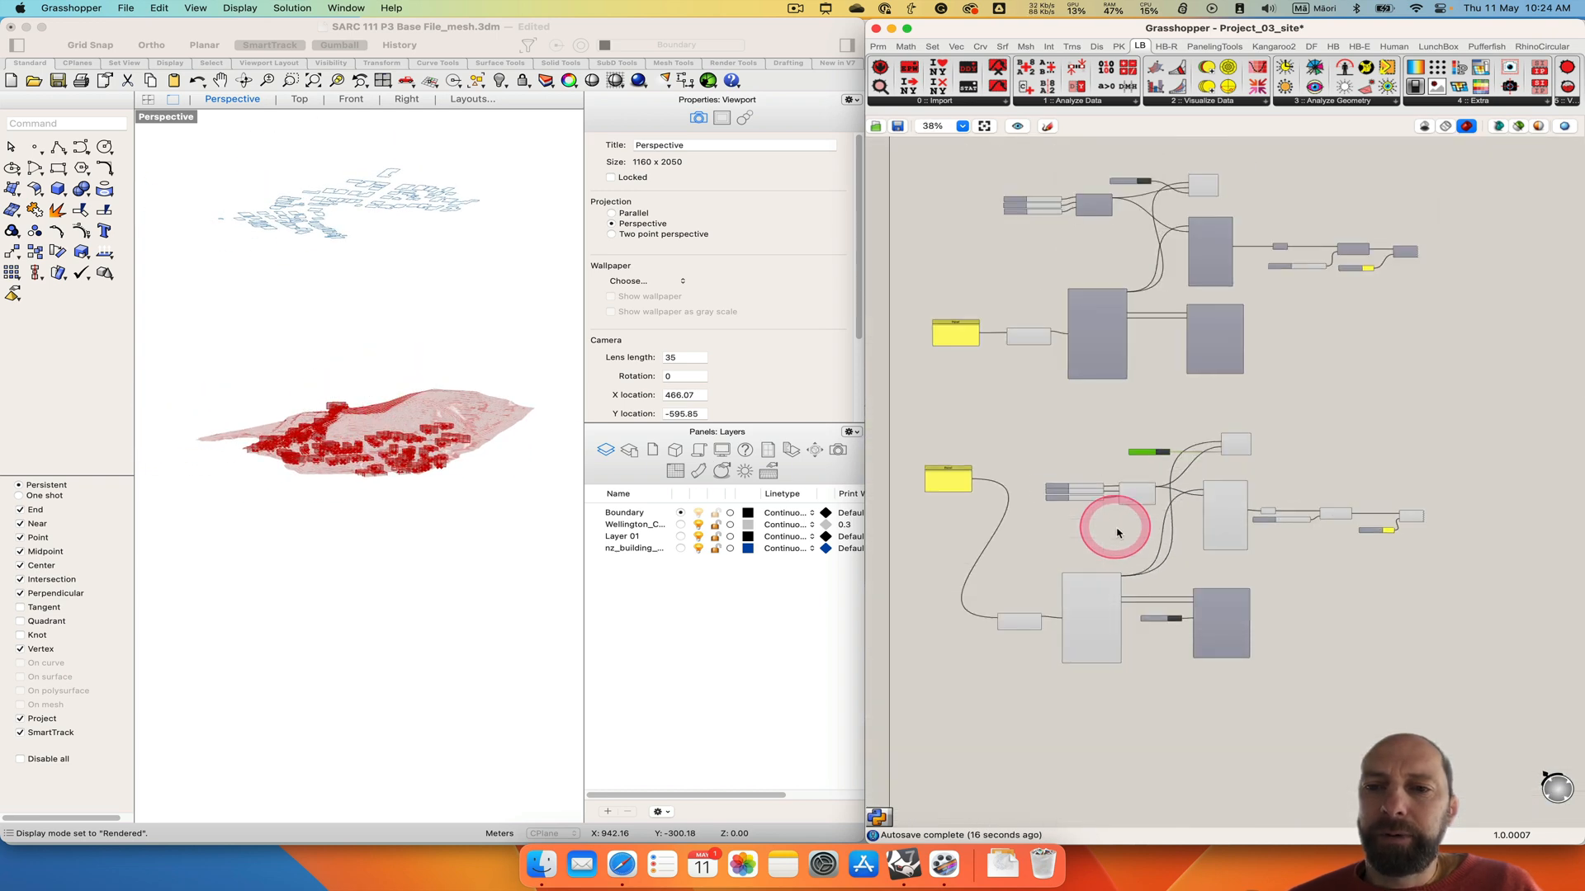
right_drag(1281, 619, 1249, 551)
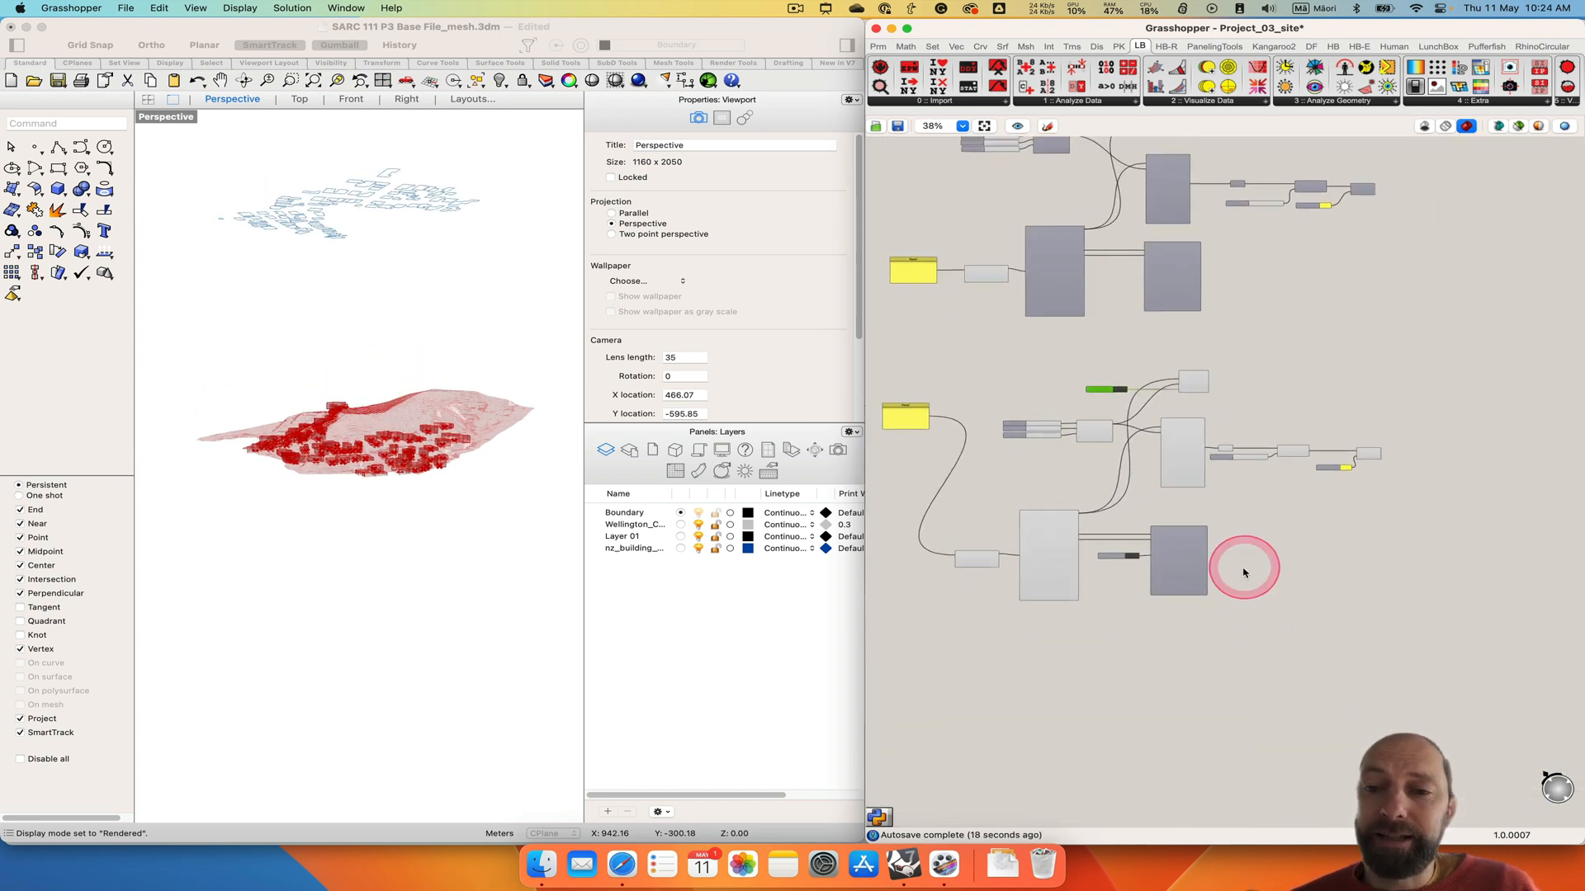
right_drag(345, 554, 351, 540)
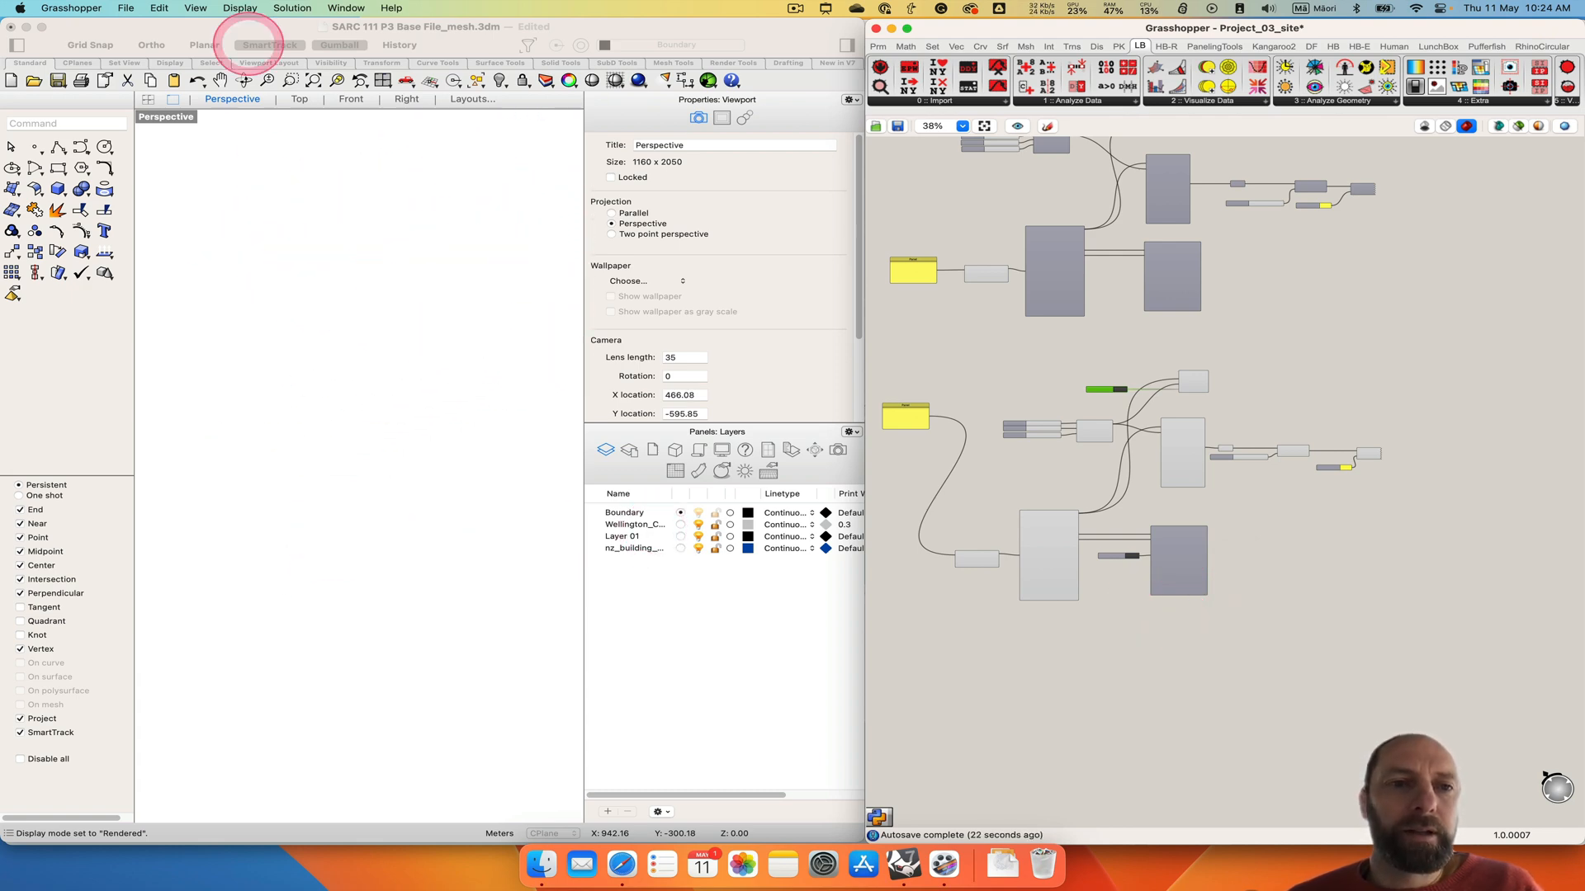
click(299, 100)
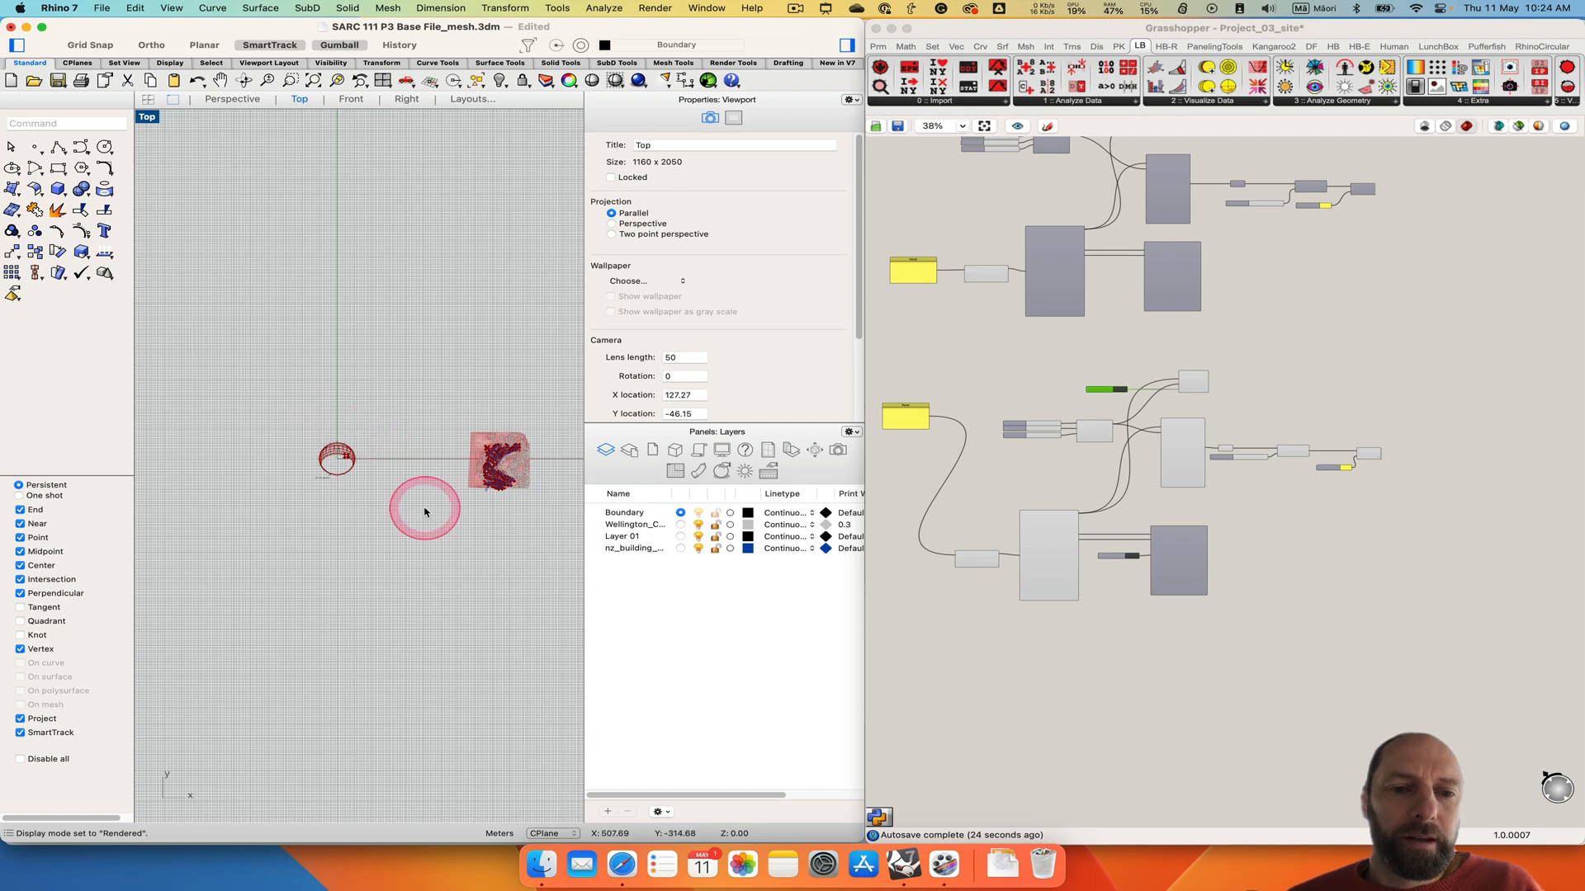
scroll(311, 485, up, 6)
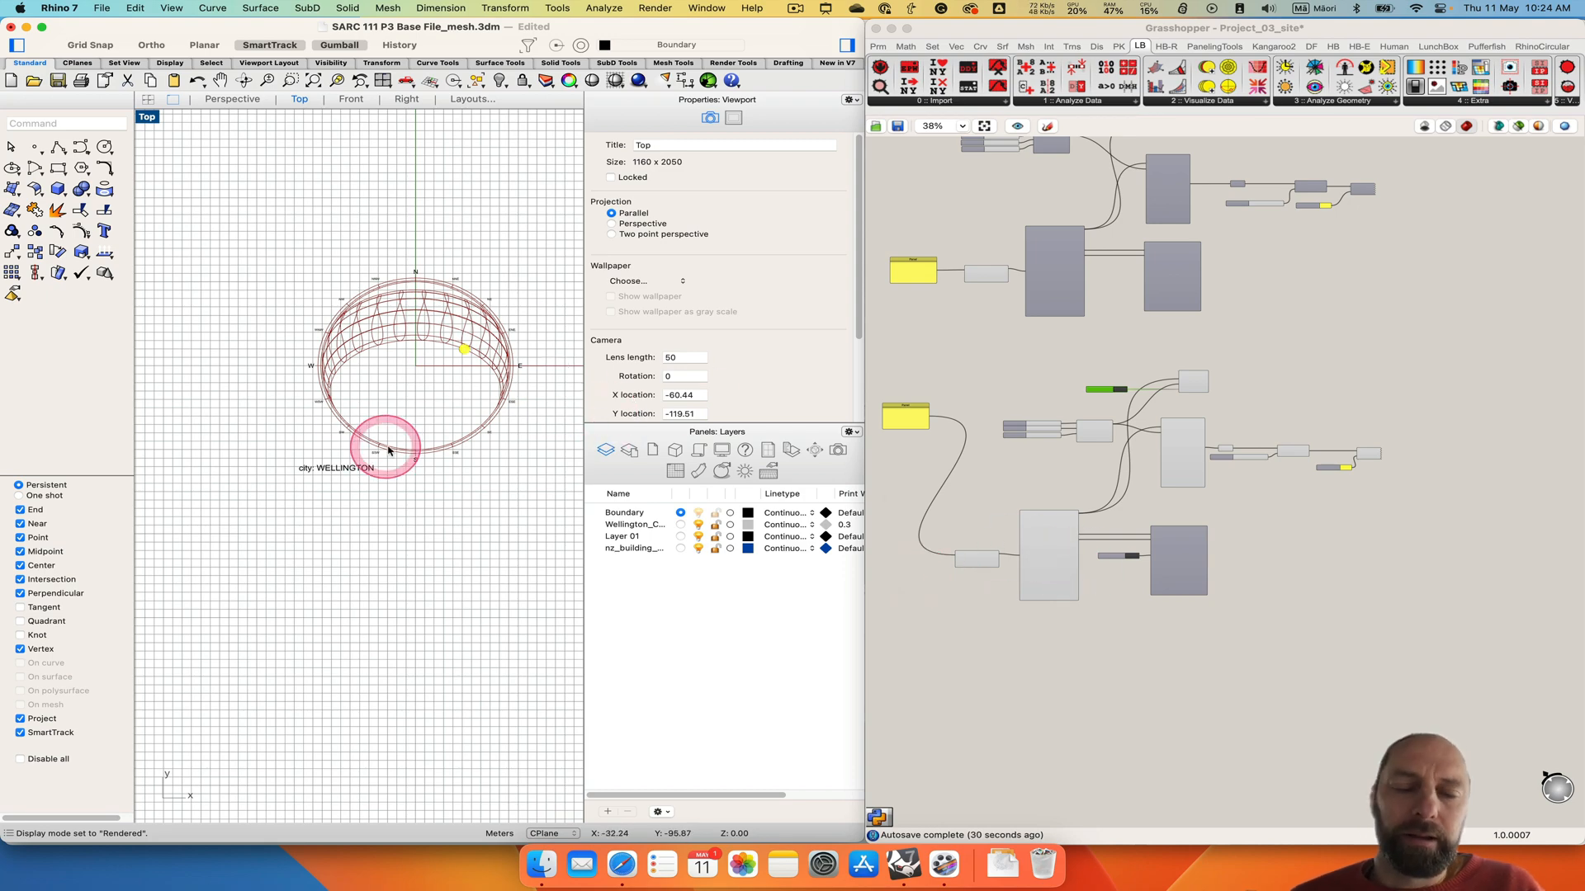
scroll(383, 445, down, 8)
right_drag(383, 522, 394, 510)
click(1084, 635)
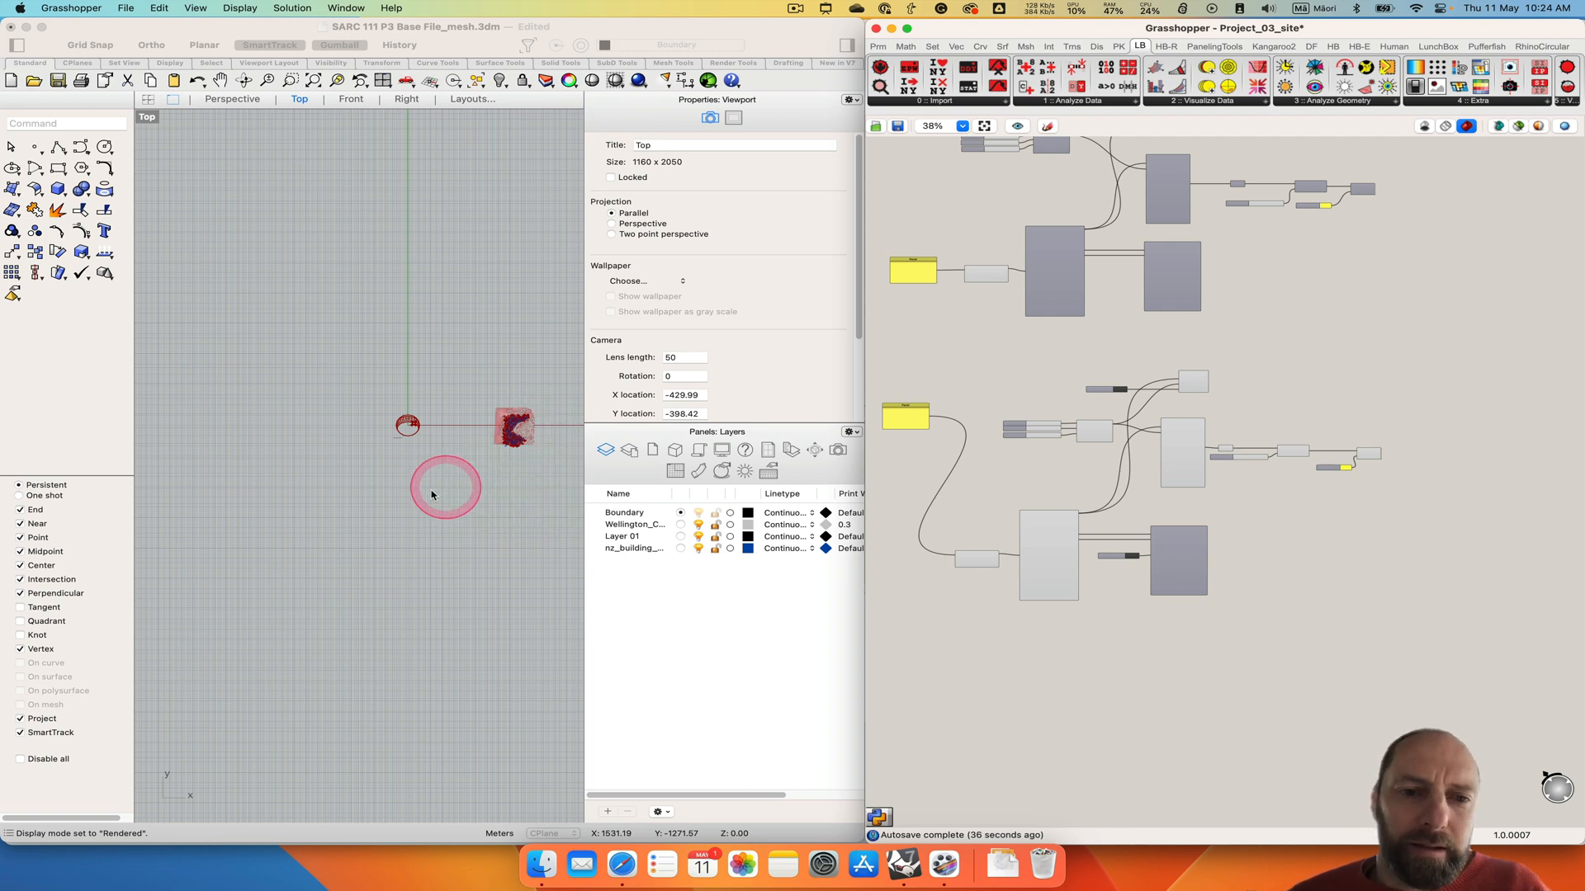
right_drag(415, 505, 366, 494)
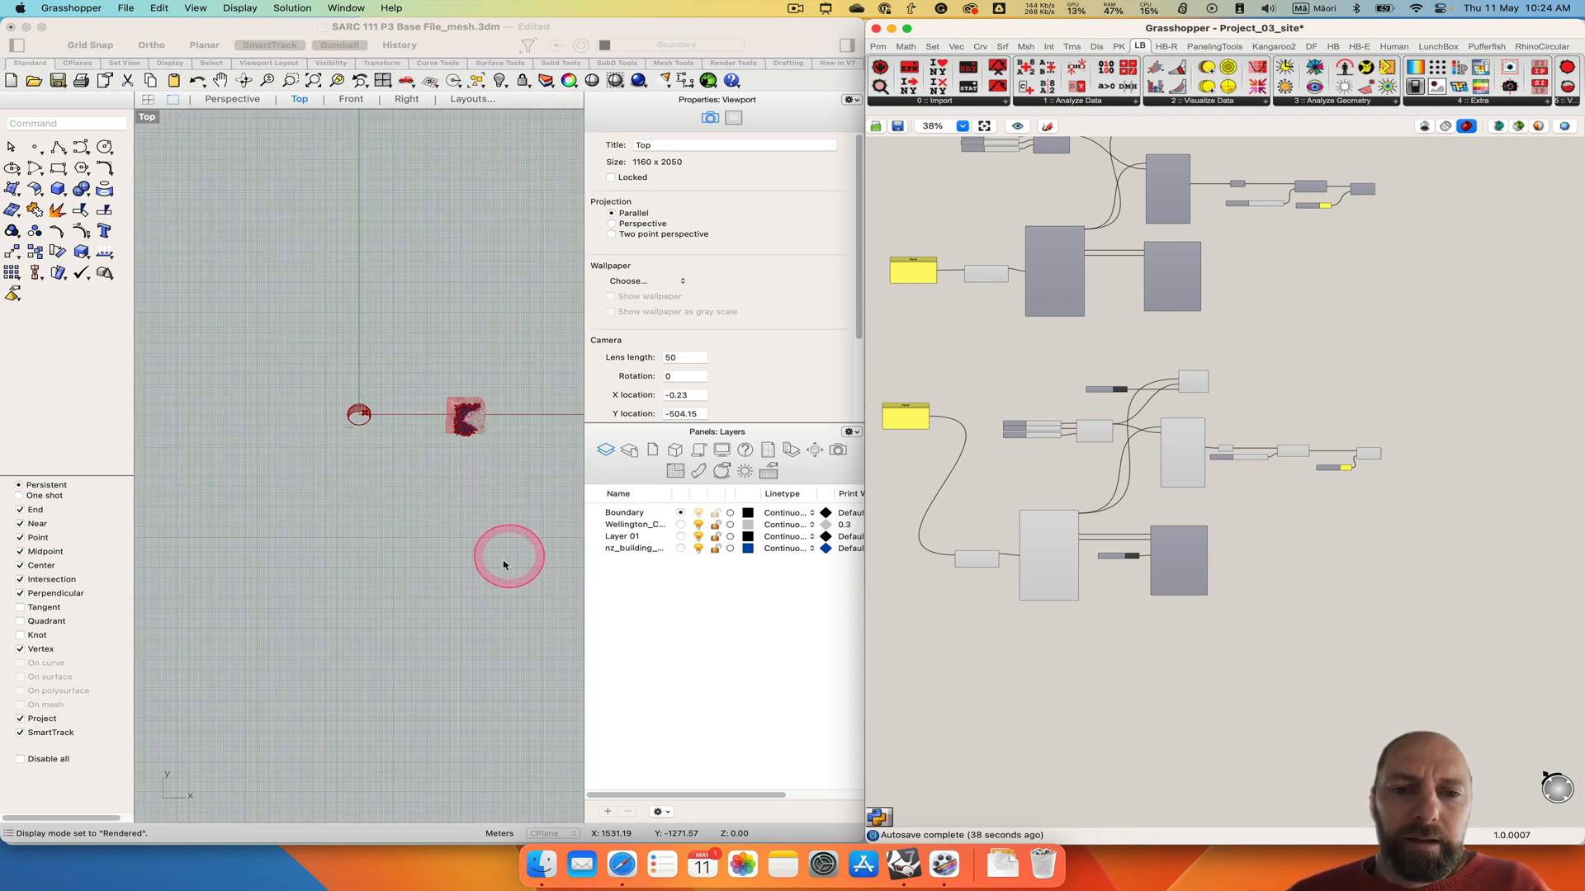
scroll(483, 443, up, 5)
scroll(479, 444, up, 3)
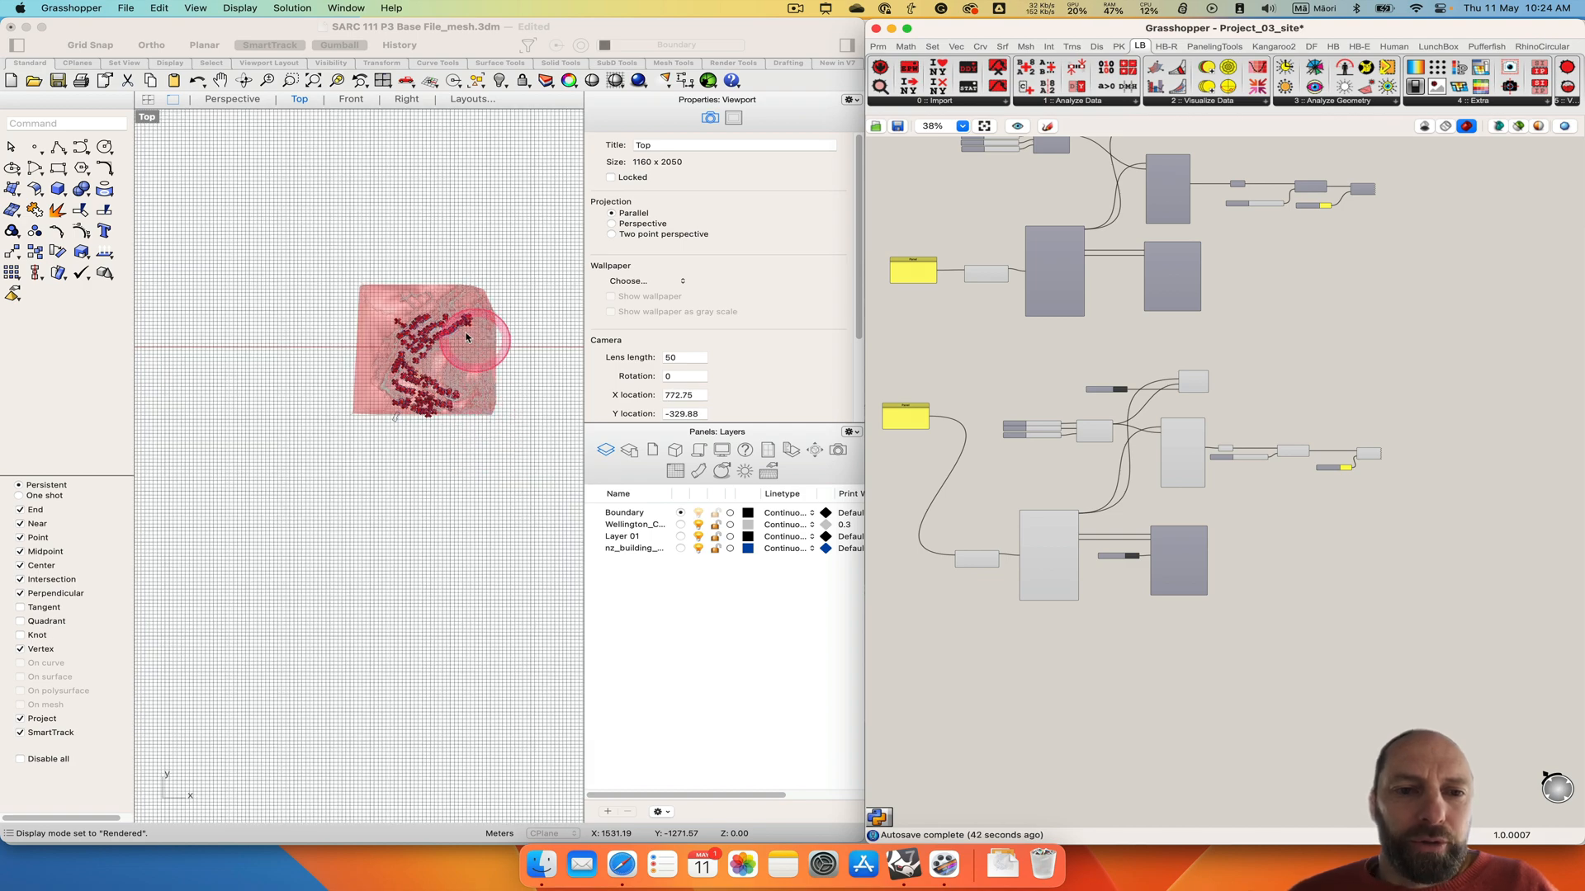
scroll(480, 444, down, 5)
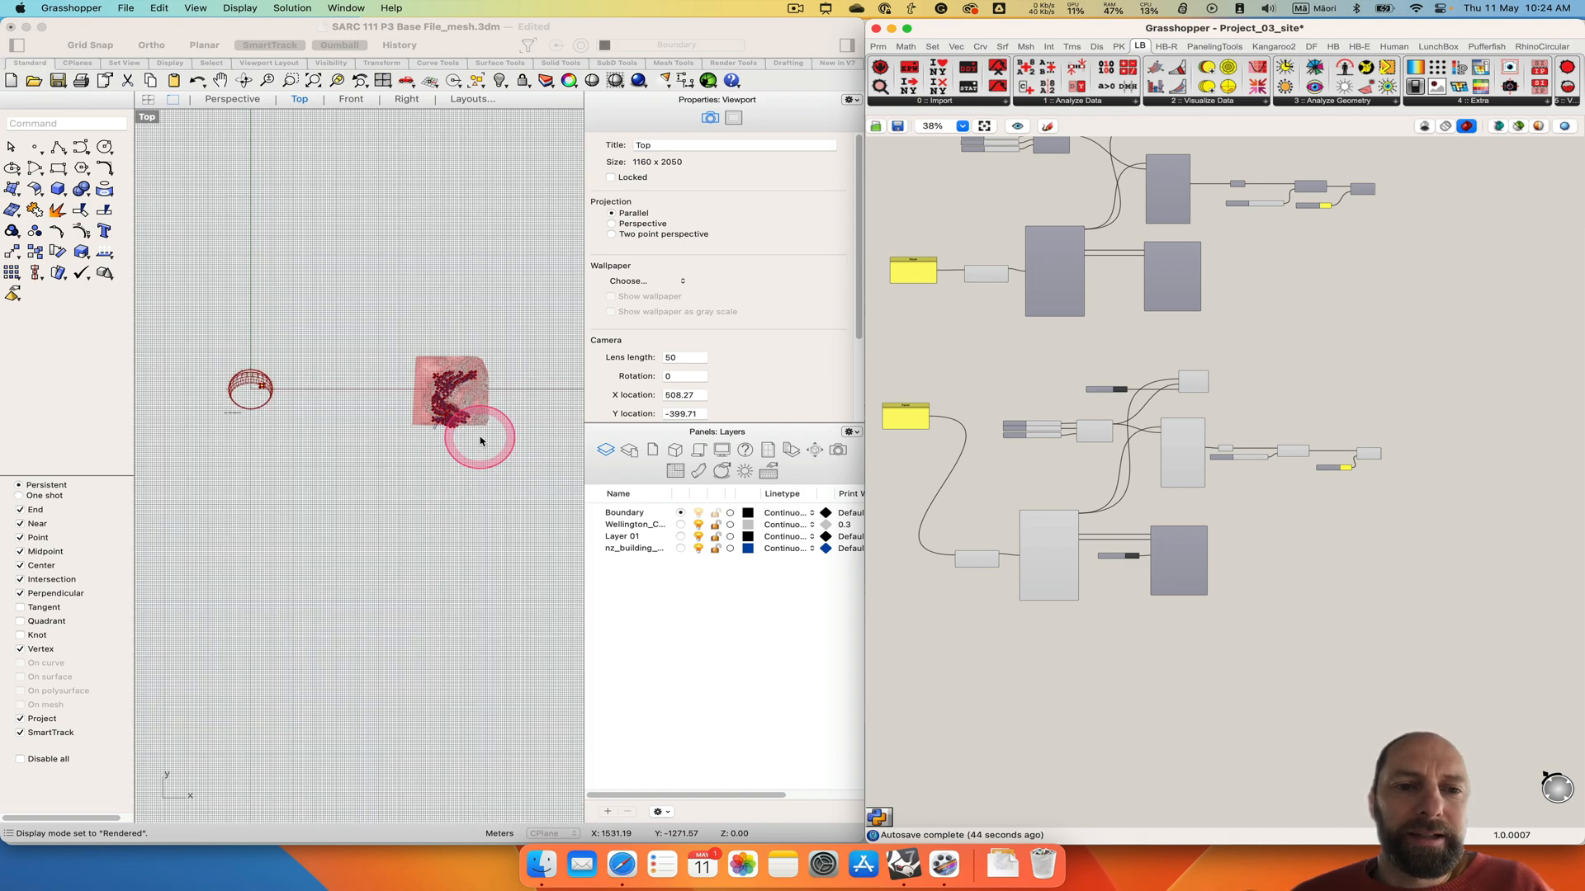
click(642, 615)
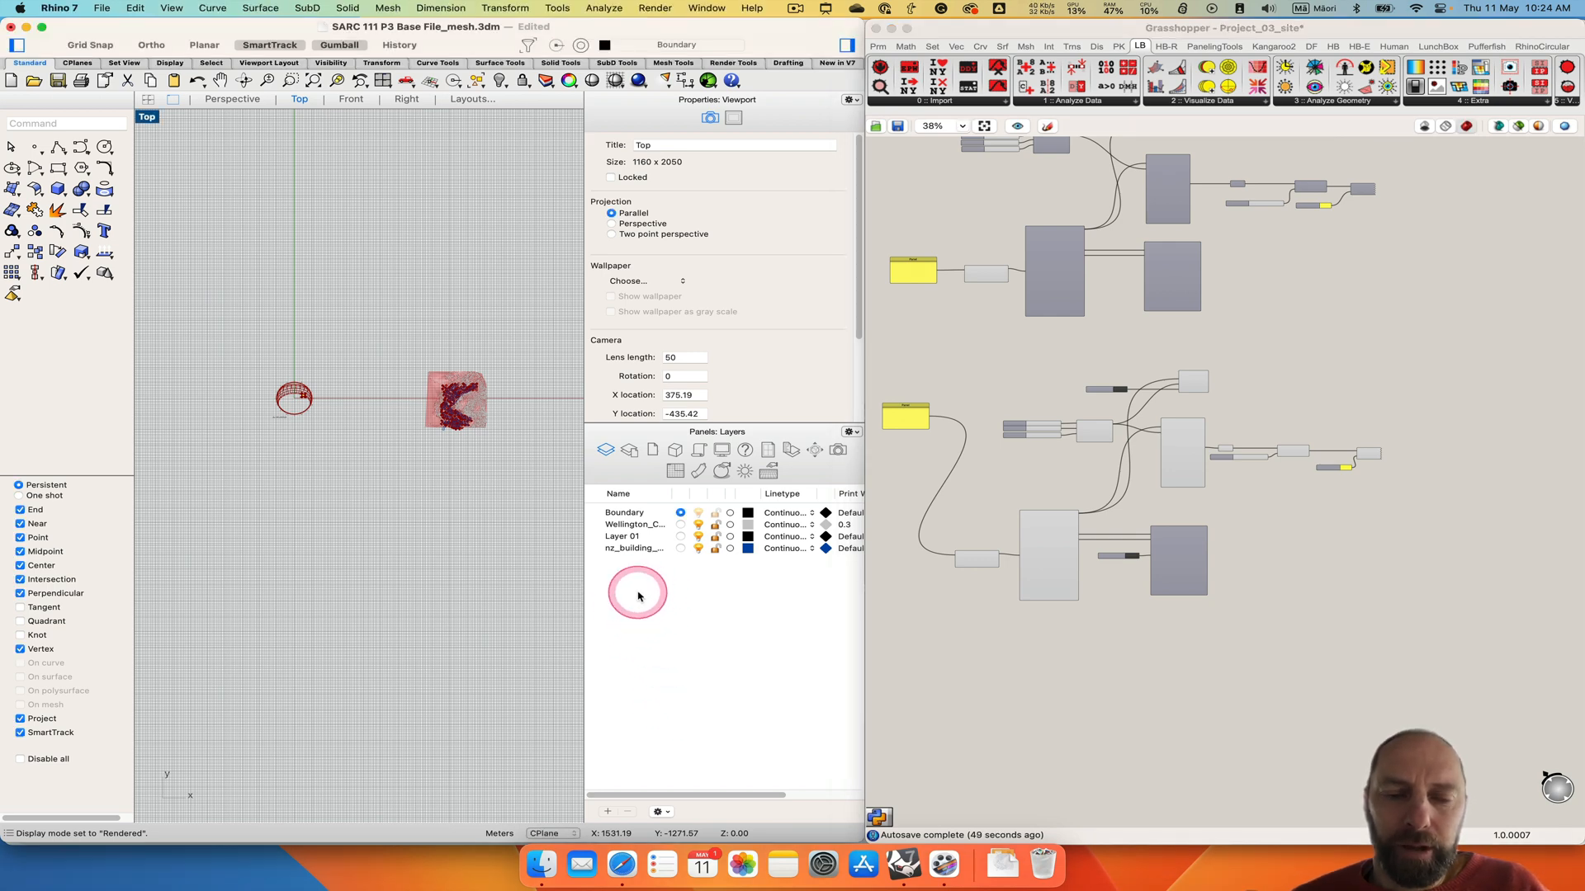
right_click(627, 612)
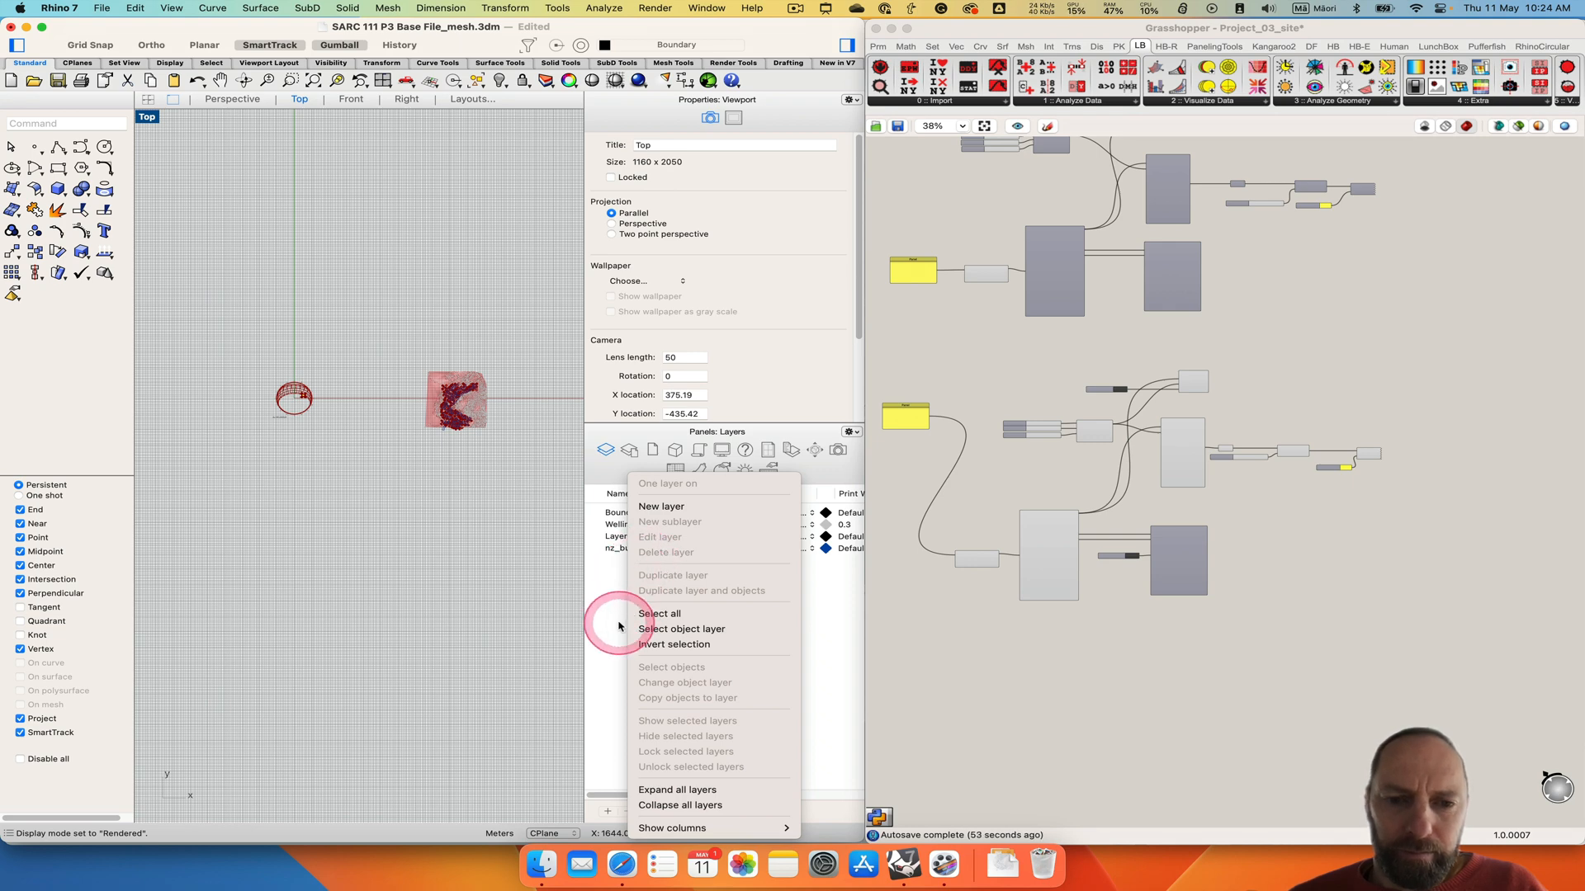
click(619, 624)
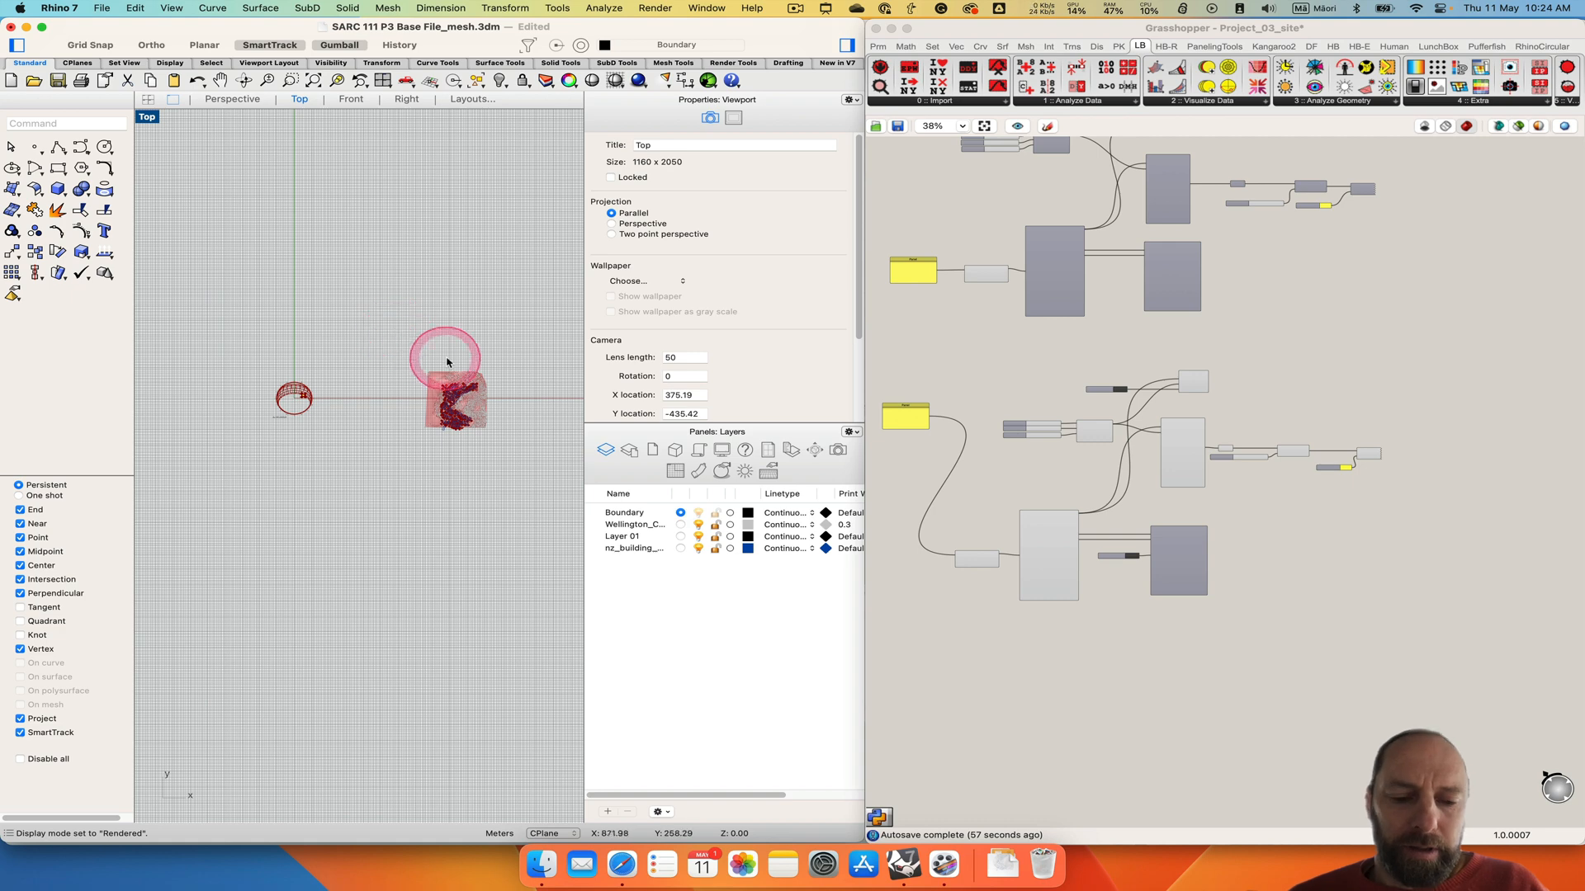
Select all the site curves and move them along the X axis onto the sun path at the origin, then clear the selection.
key(super+a)
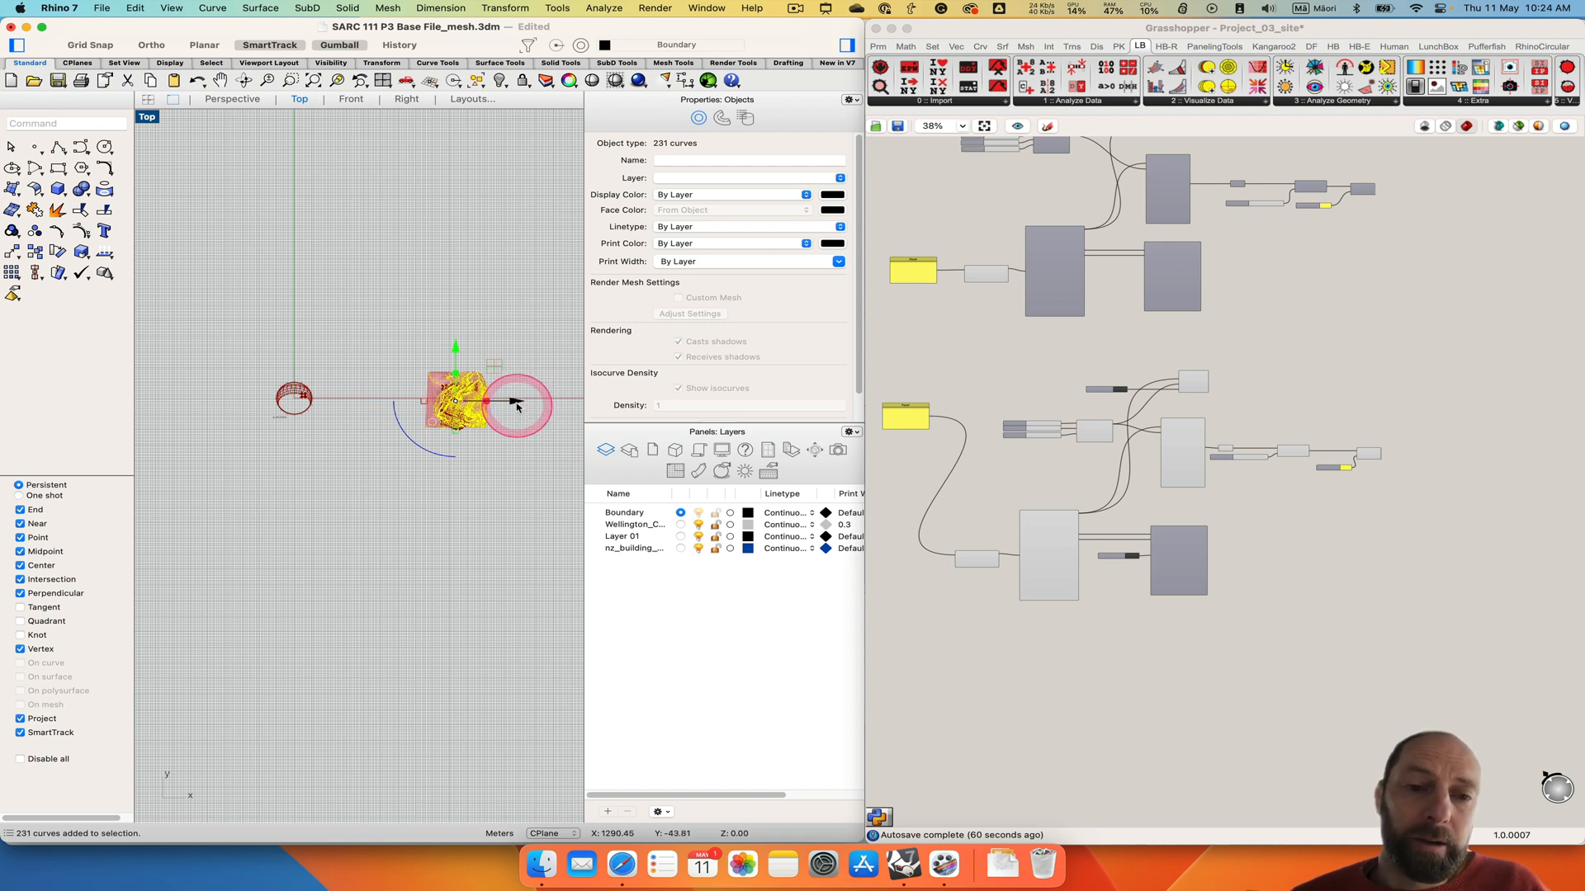
drag(516, 404, 365, 389)
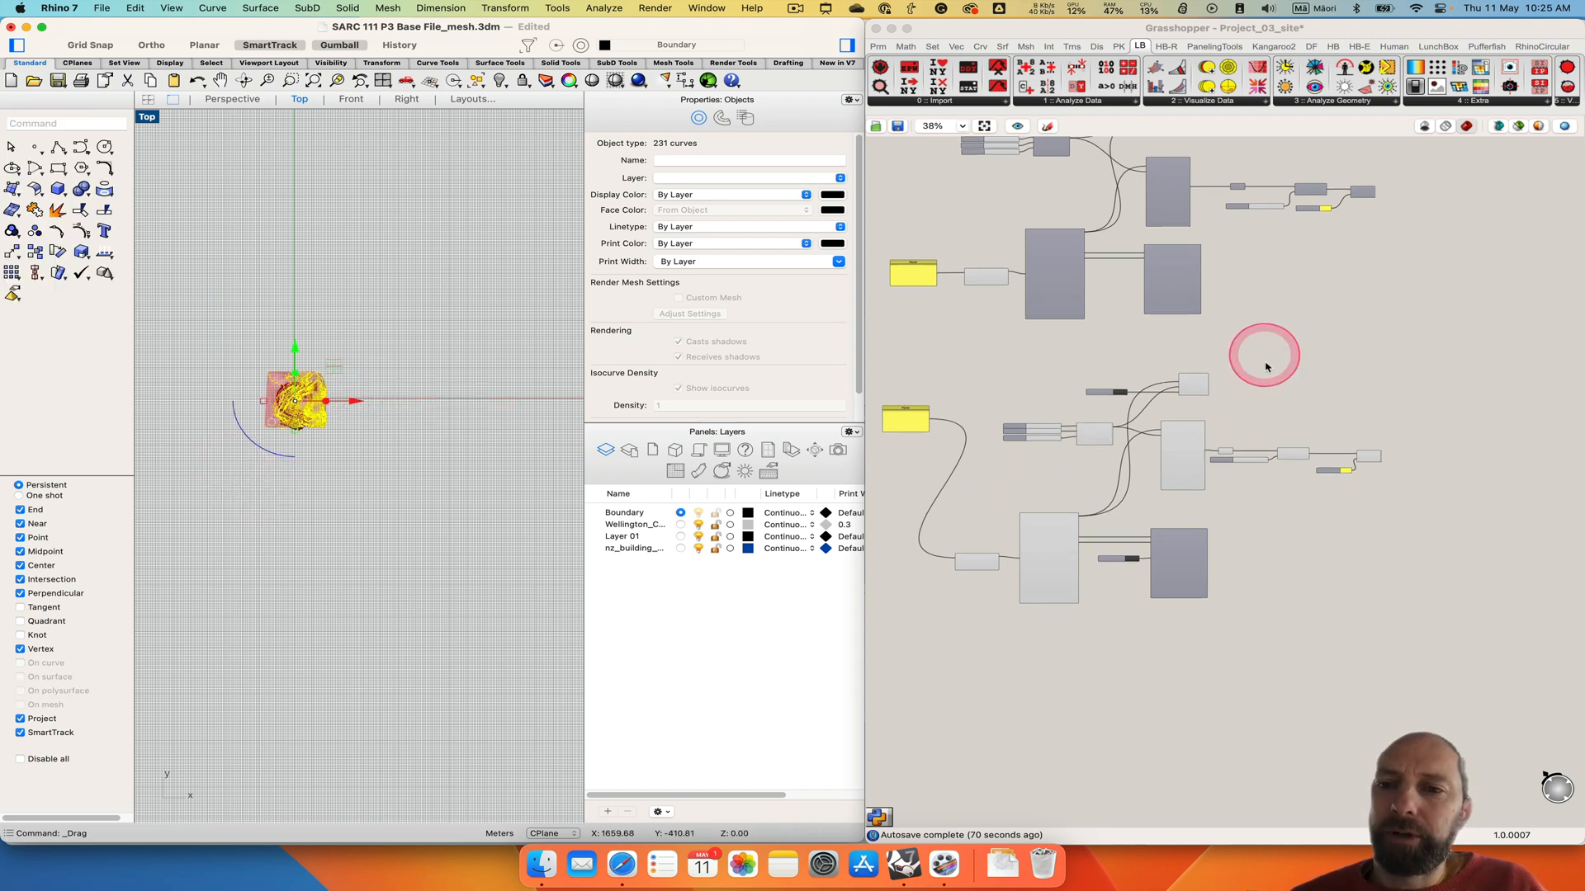
scroll(1258, 355, up, 10)
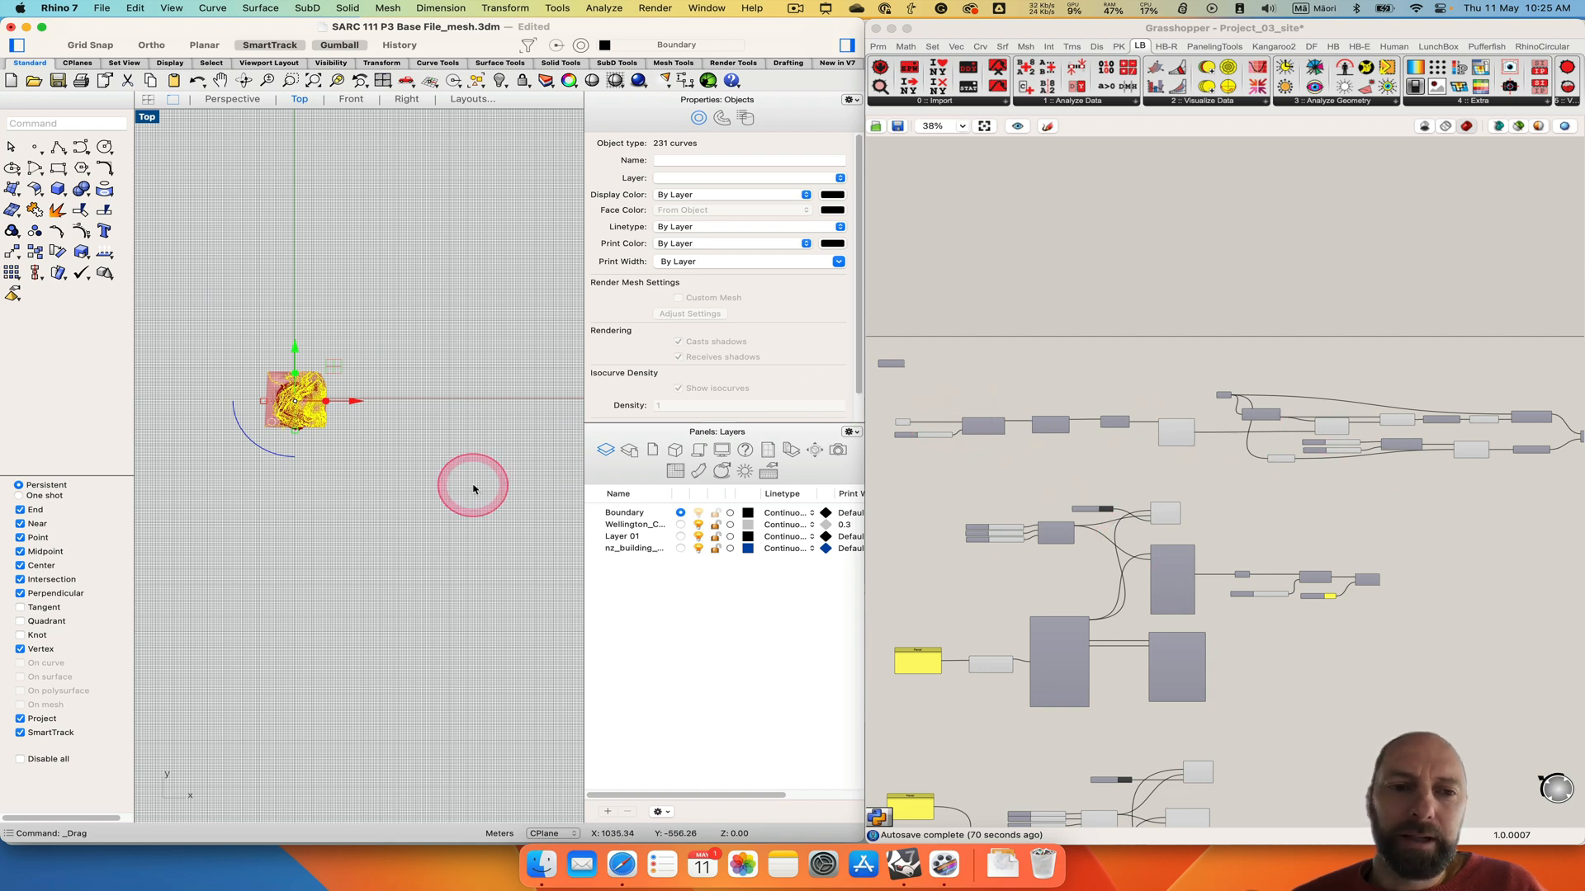
click(281, 486)
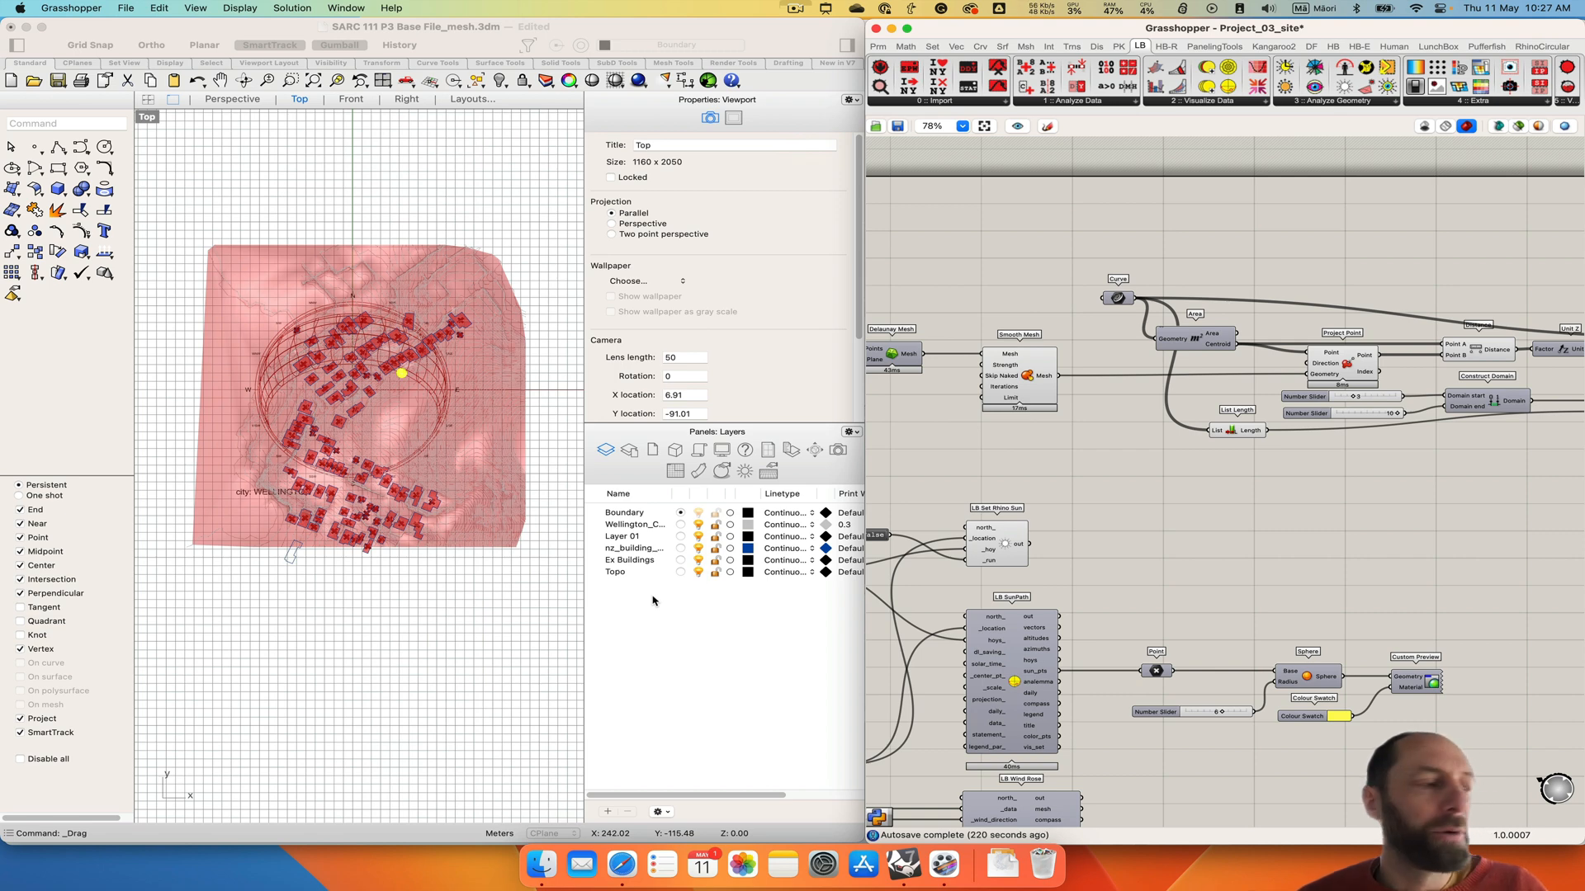
right_click(668, 629)
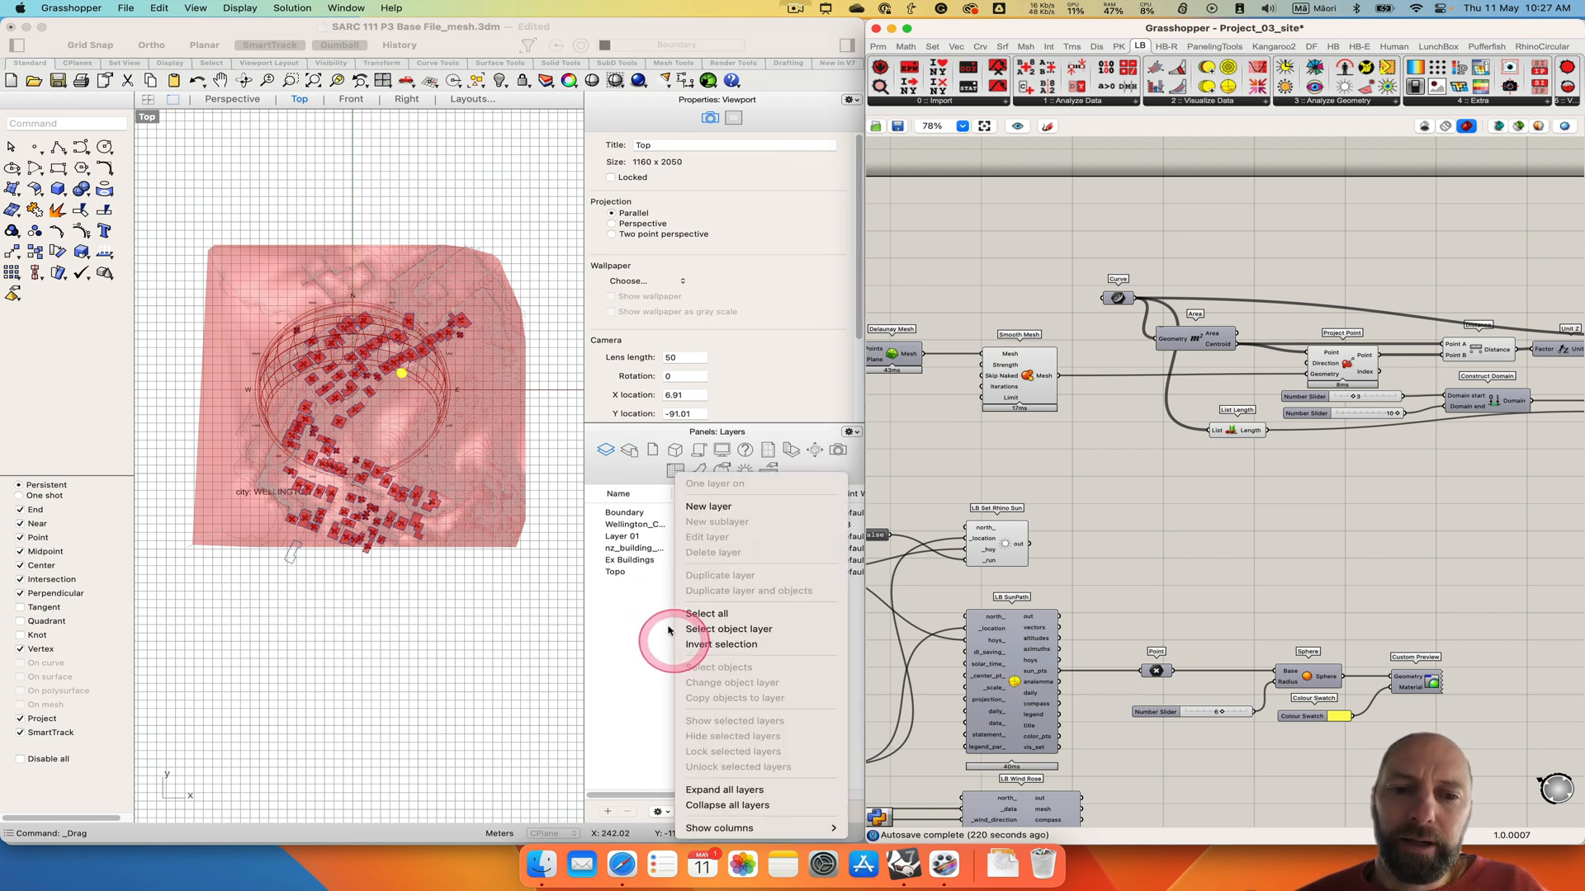
click(628, 617)
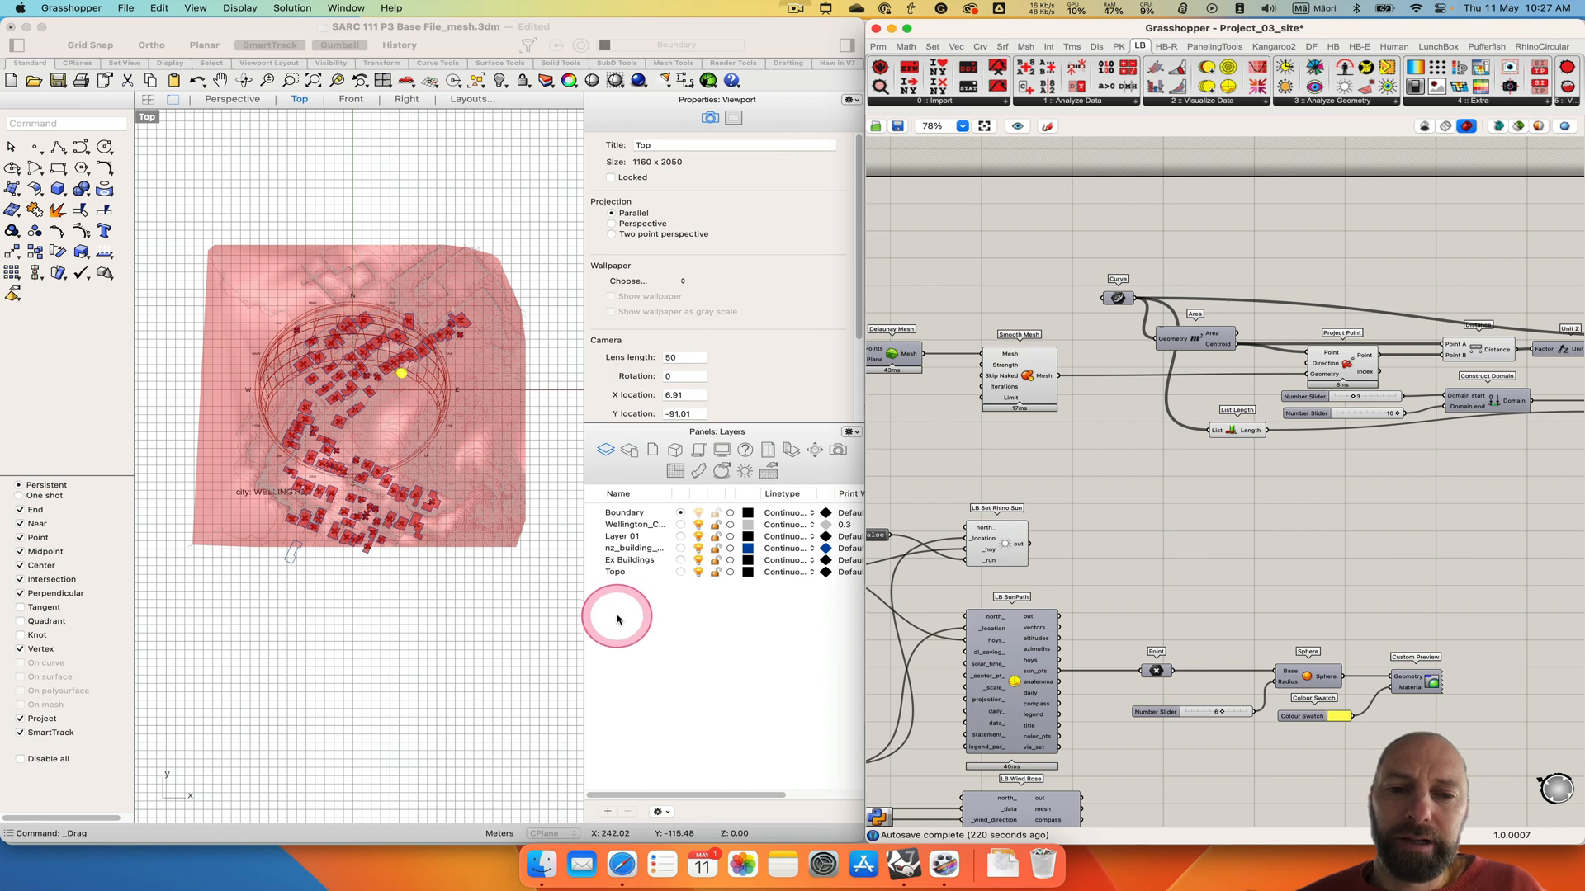
Add a new Rhino layer named Sunpath.
right_click(617, 619)
click(658, 511)
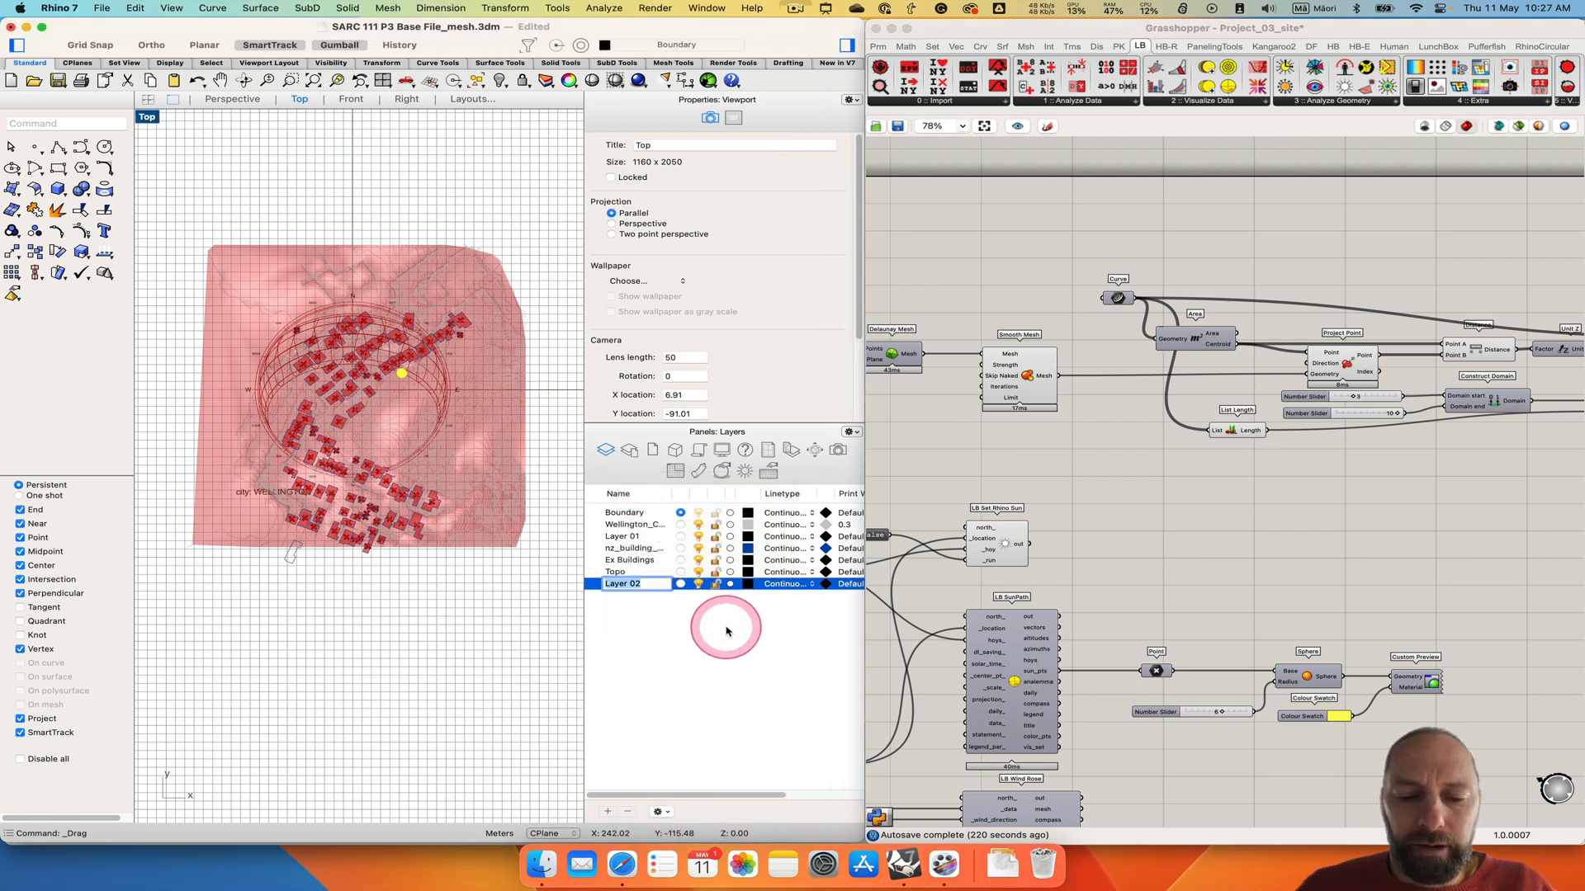
text(G)
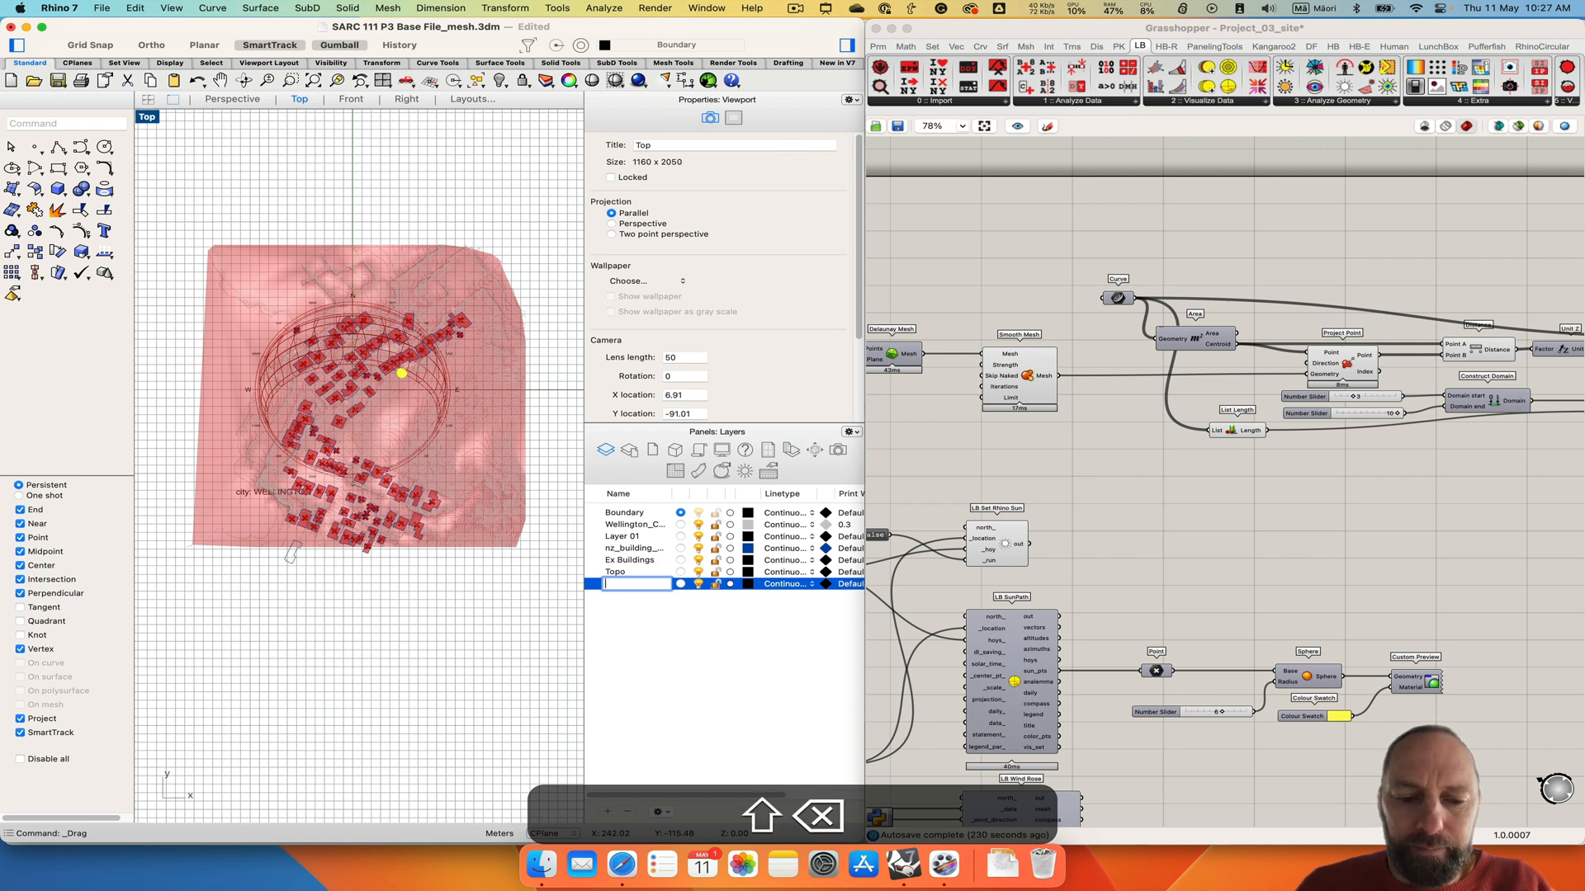
text(unpath)
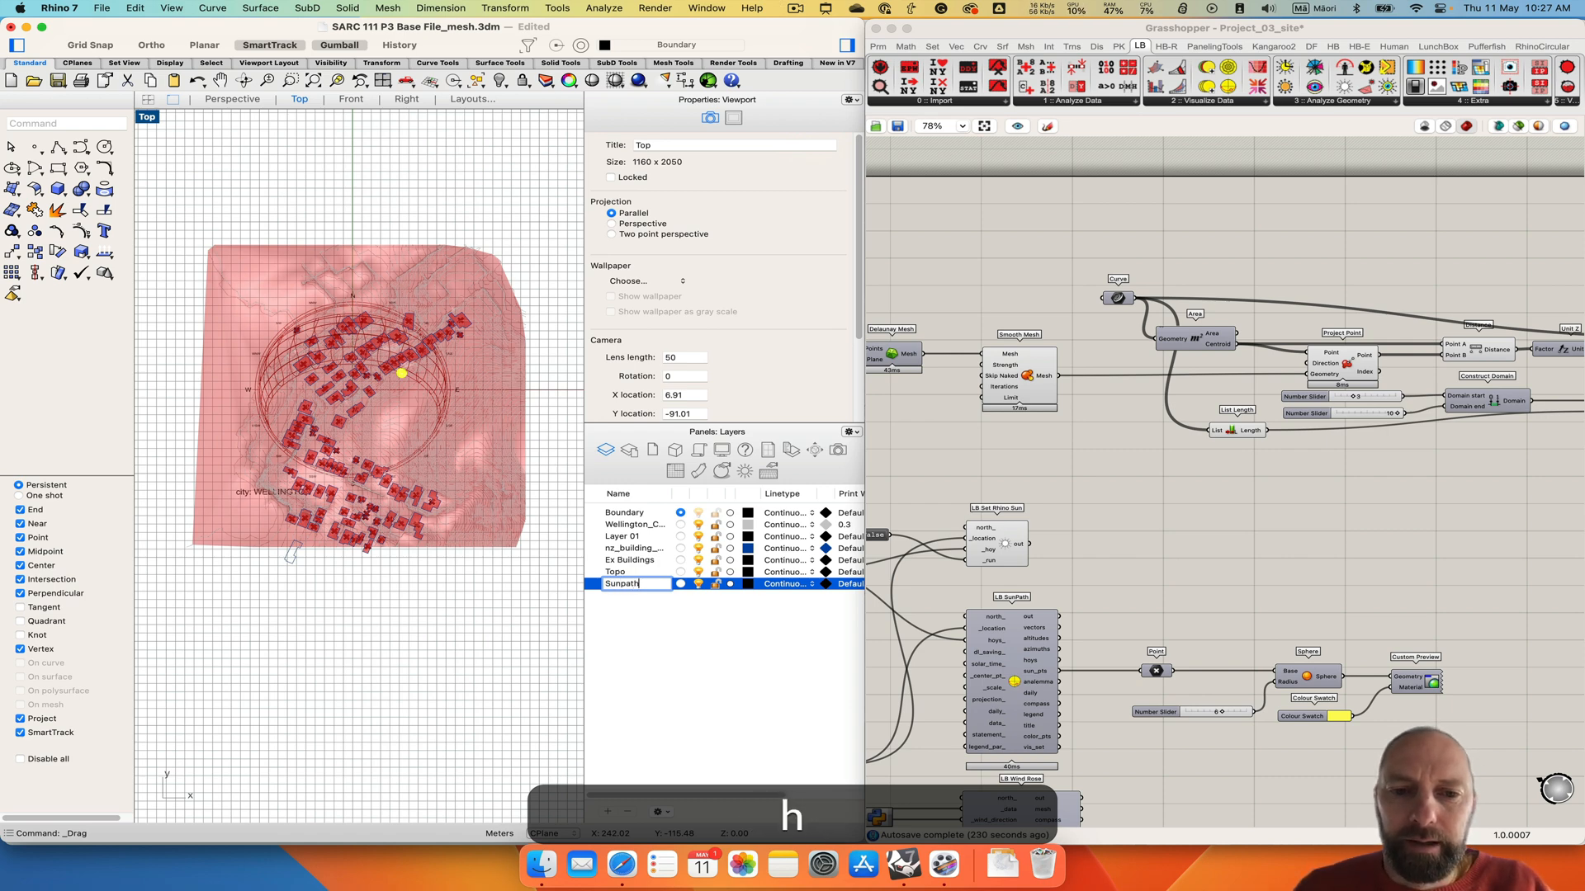
click(710, 635)
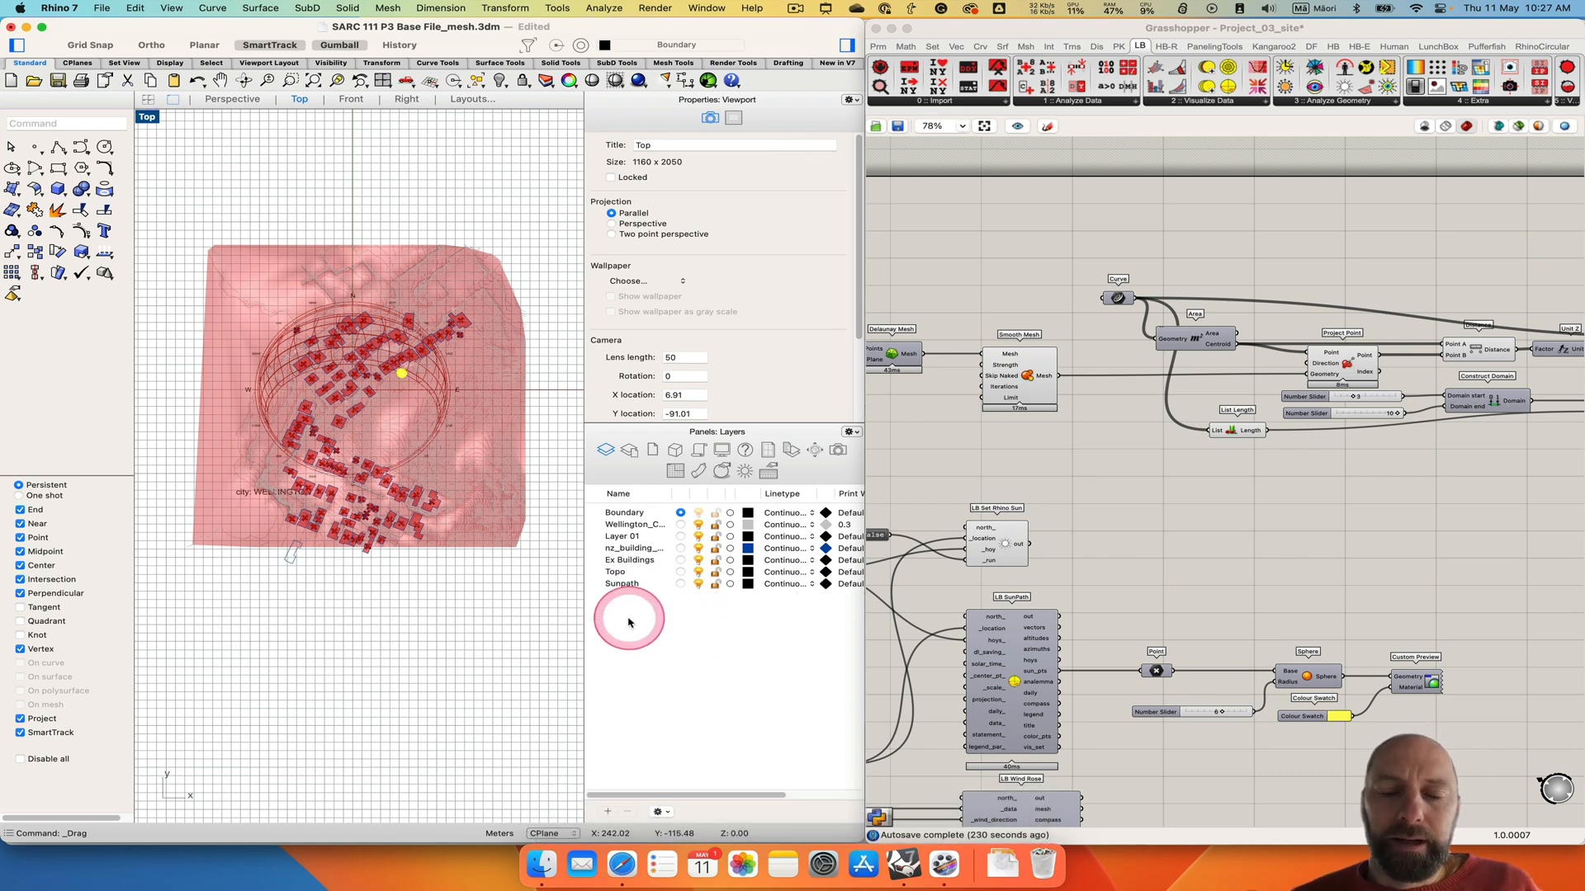
Add another new Rhino layer named Windrose.
right_click(618, 623)
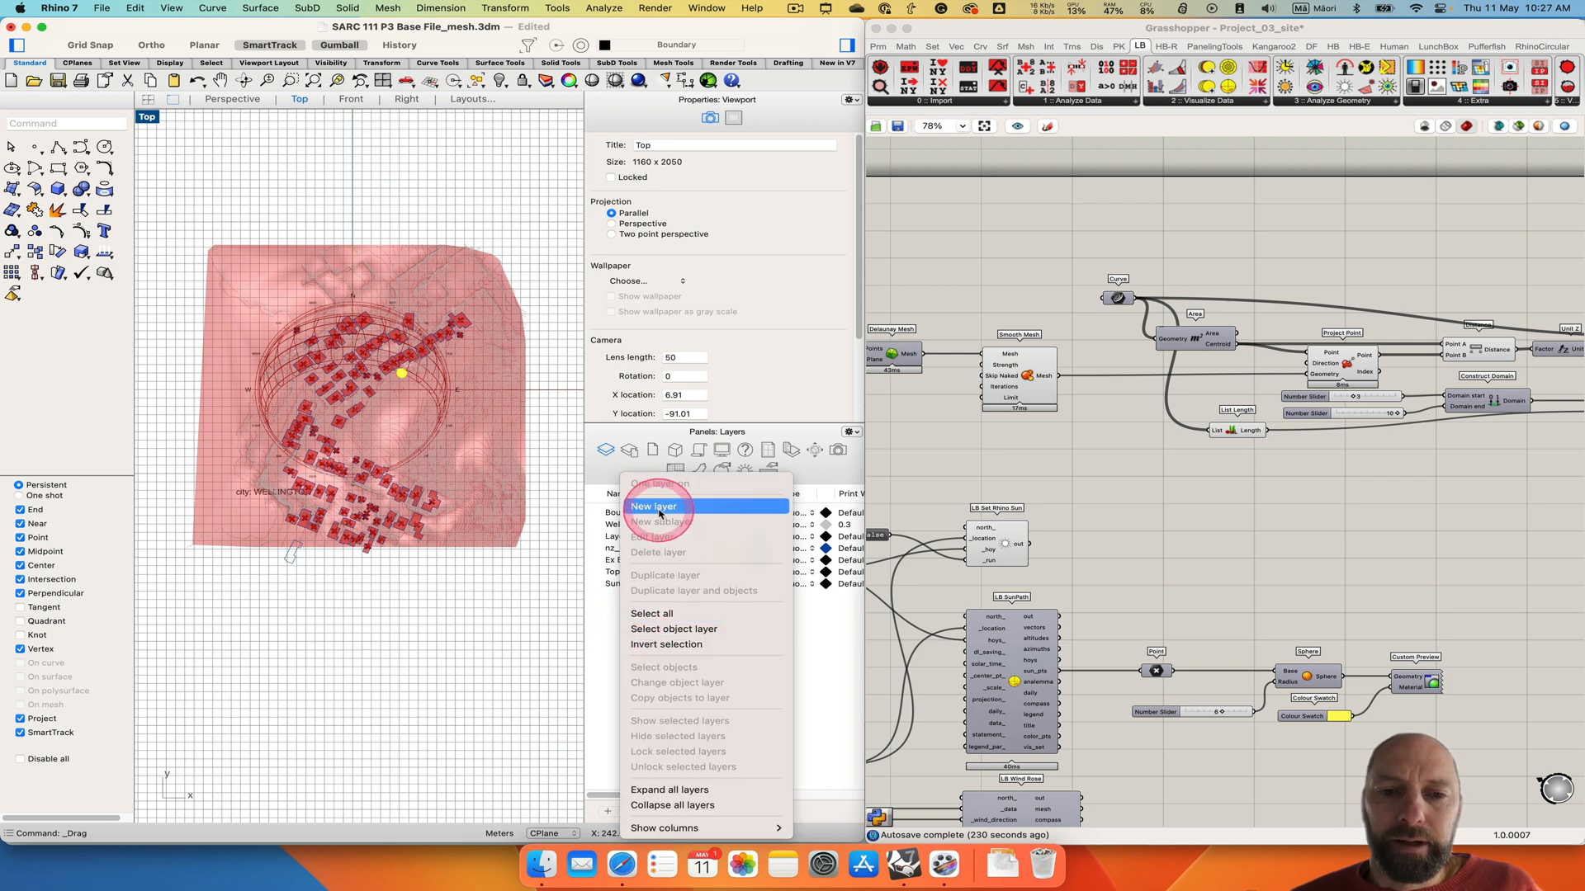
click(659, 512)
text(Windrose)
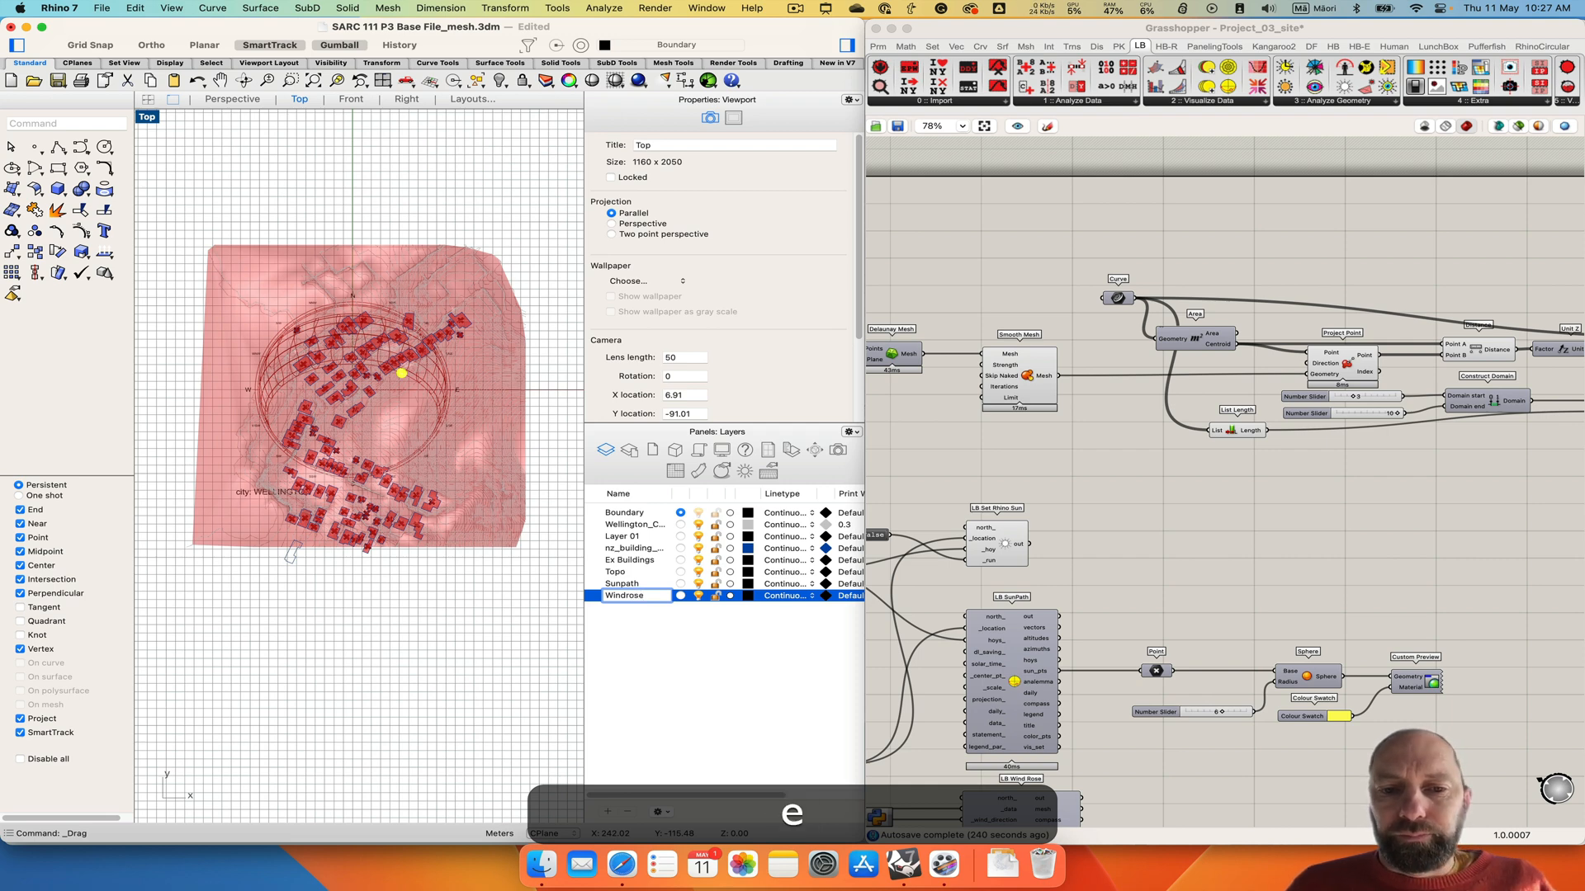
key(Return)
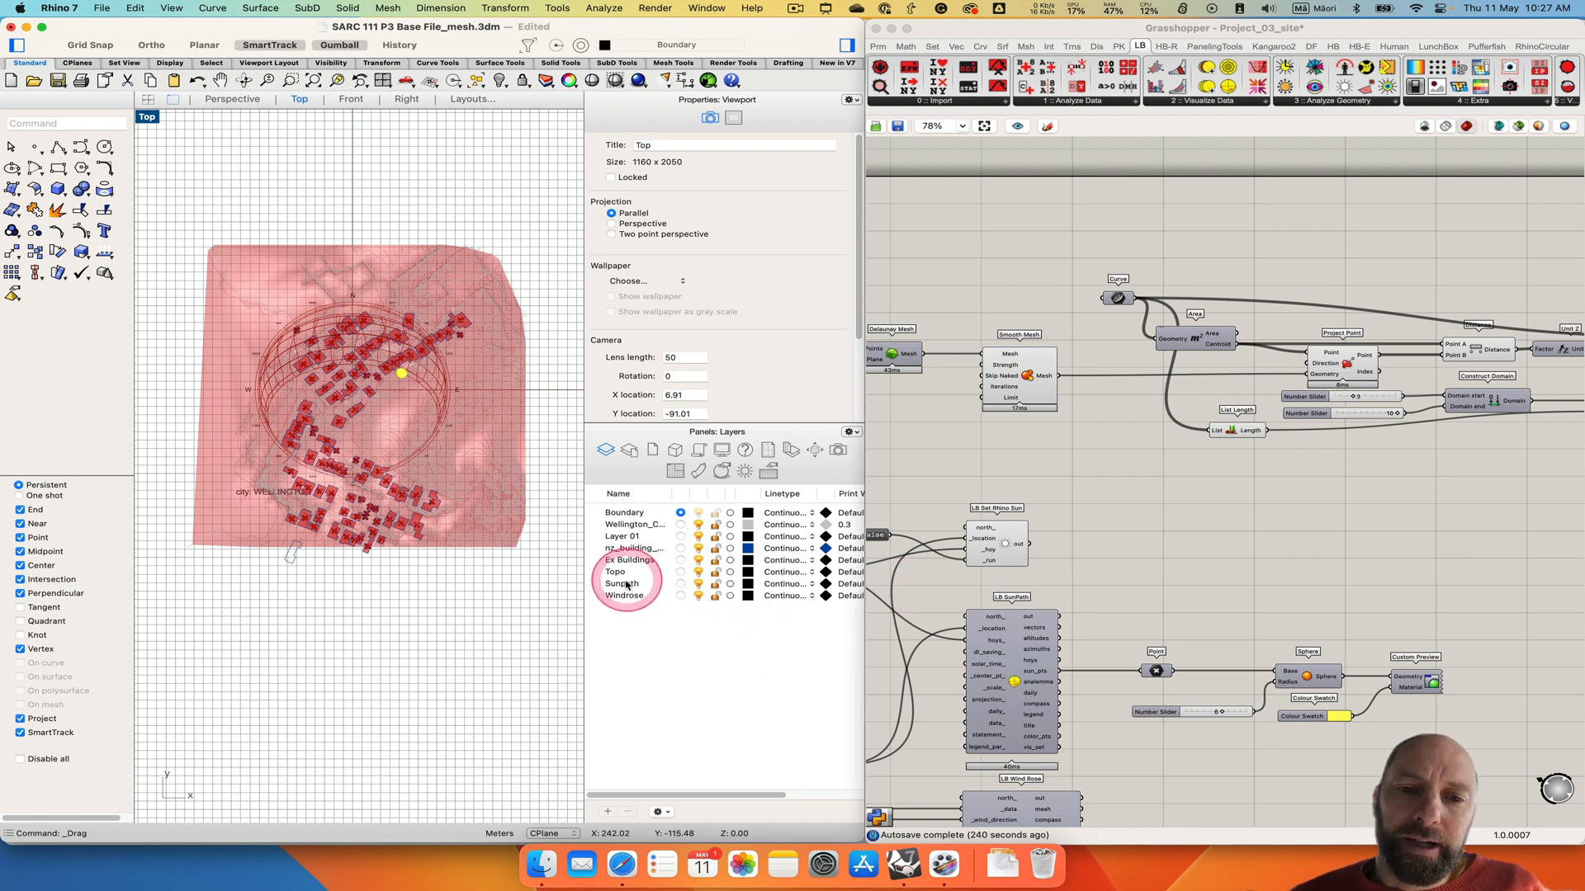
click(627, 559)
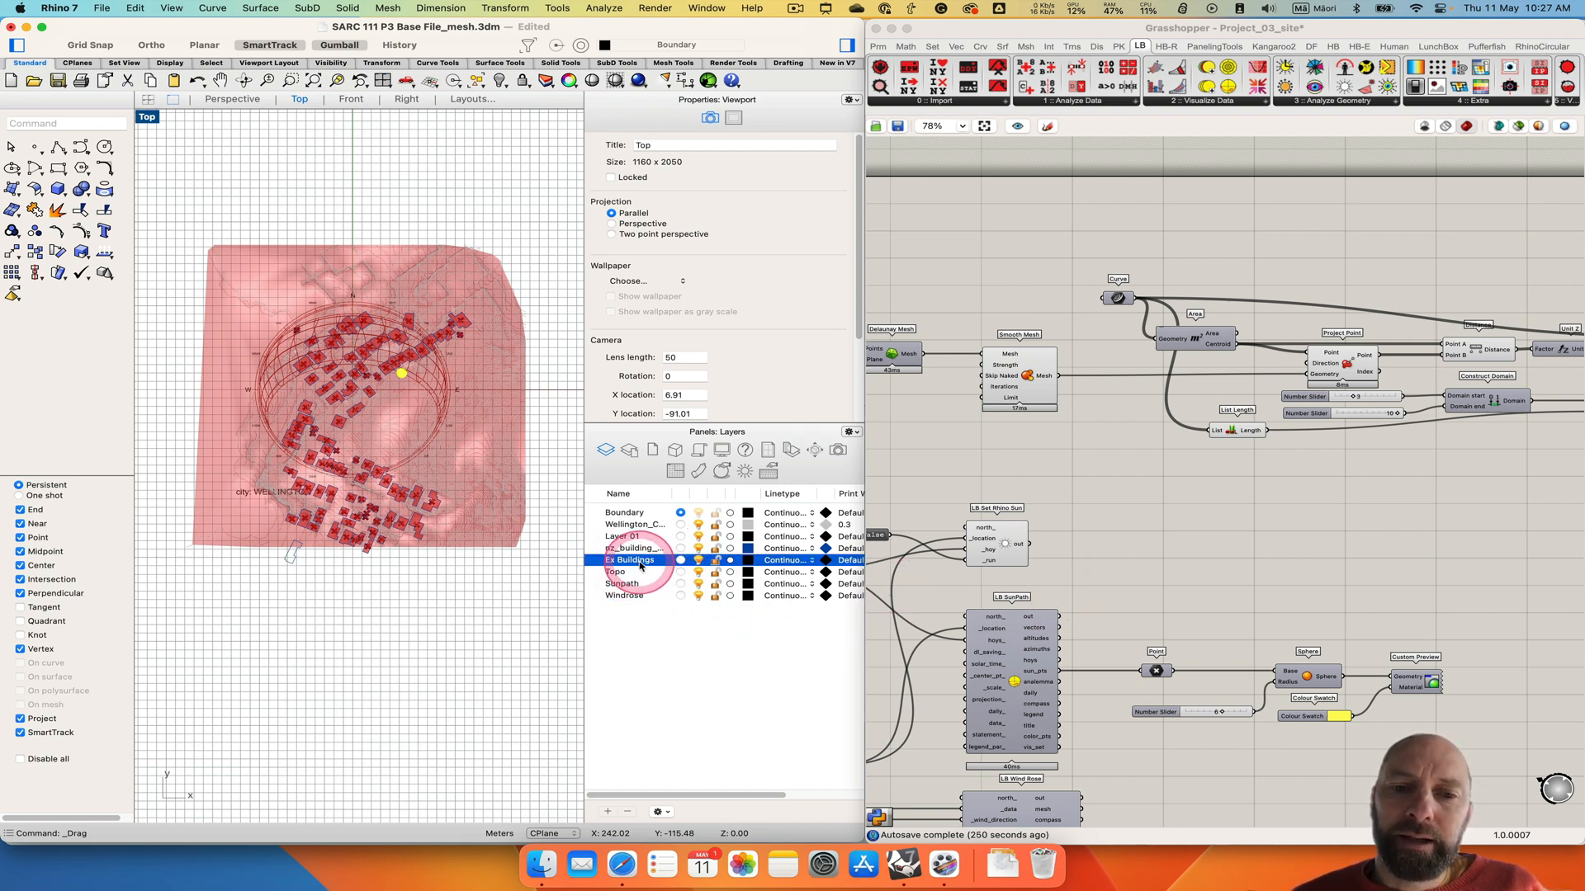
click(618, 572)
click(640, 658)
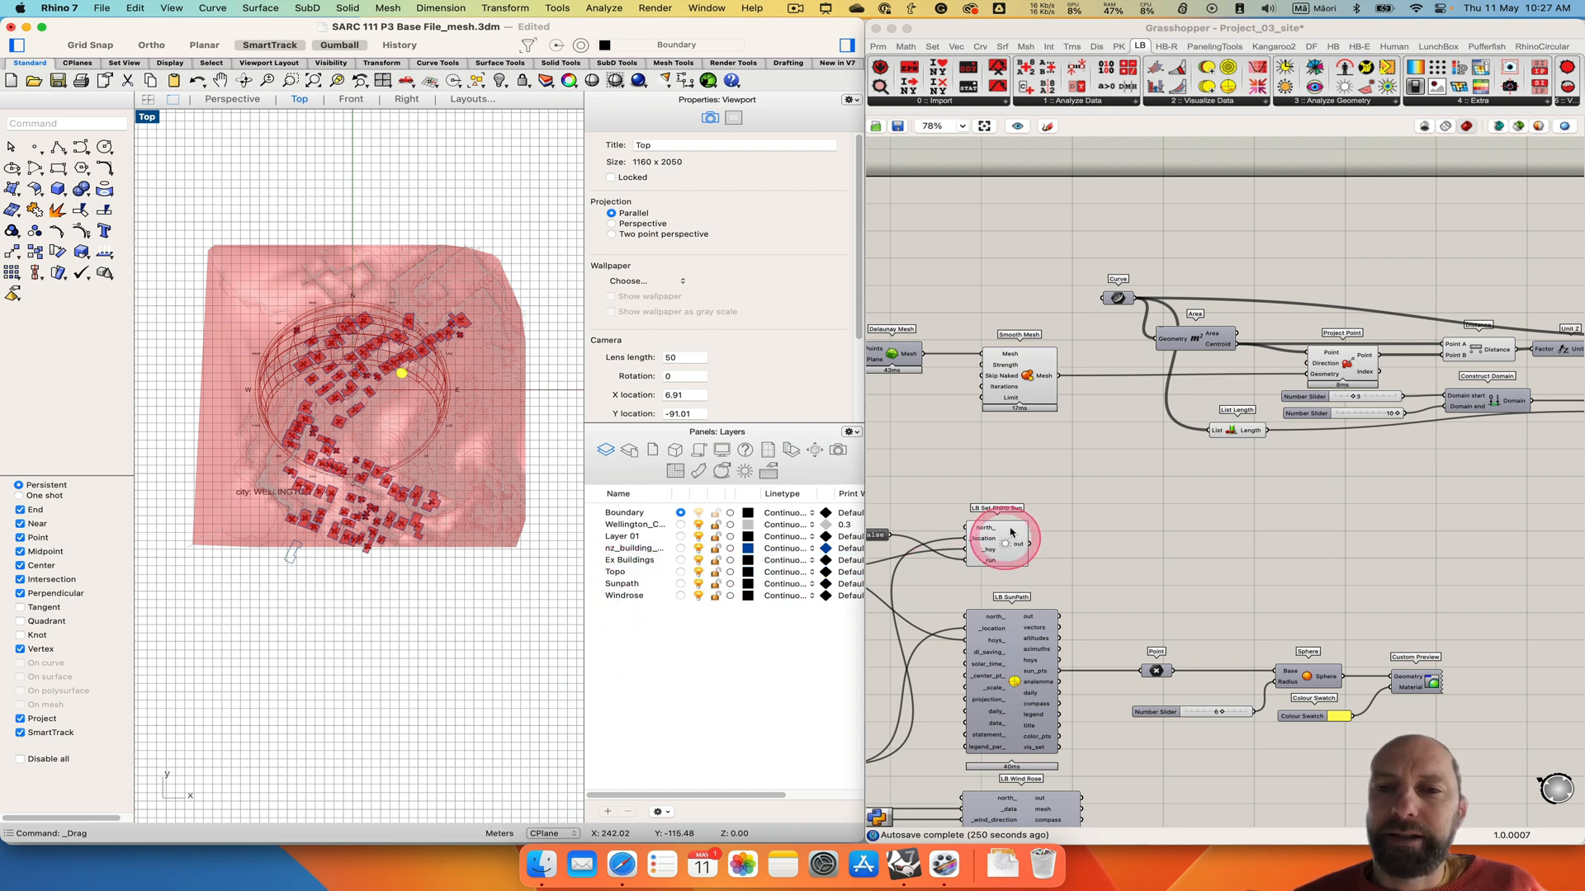
Bake the Smooth Mesh terrain onto the Topo layer and check it by switching that layer's visibility off and on.
scroll(1037, 433, left, 3)
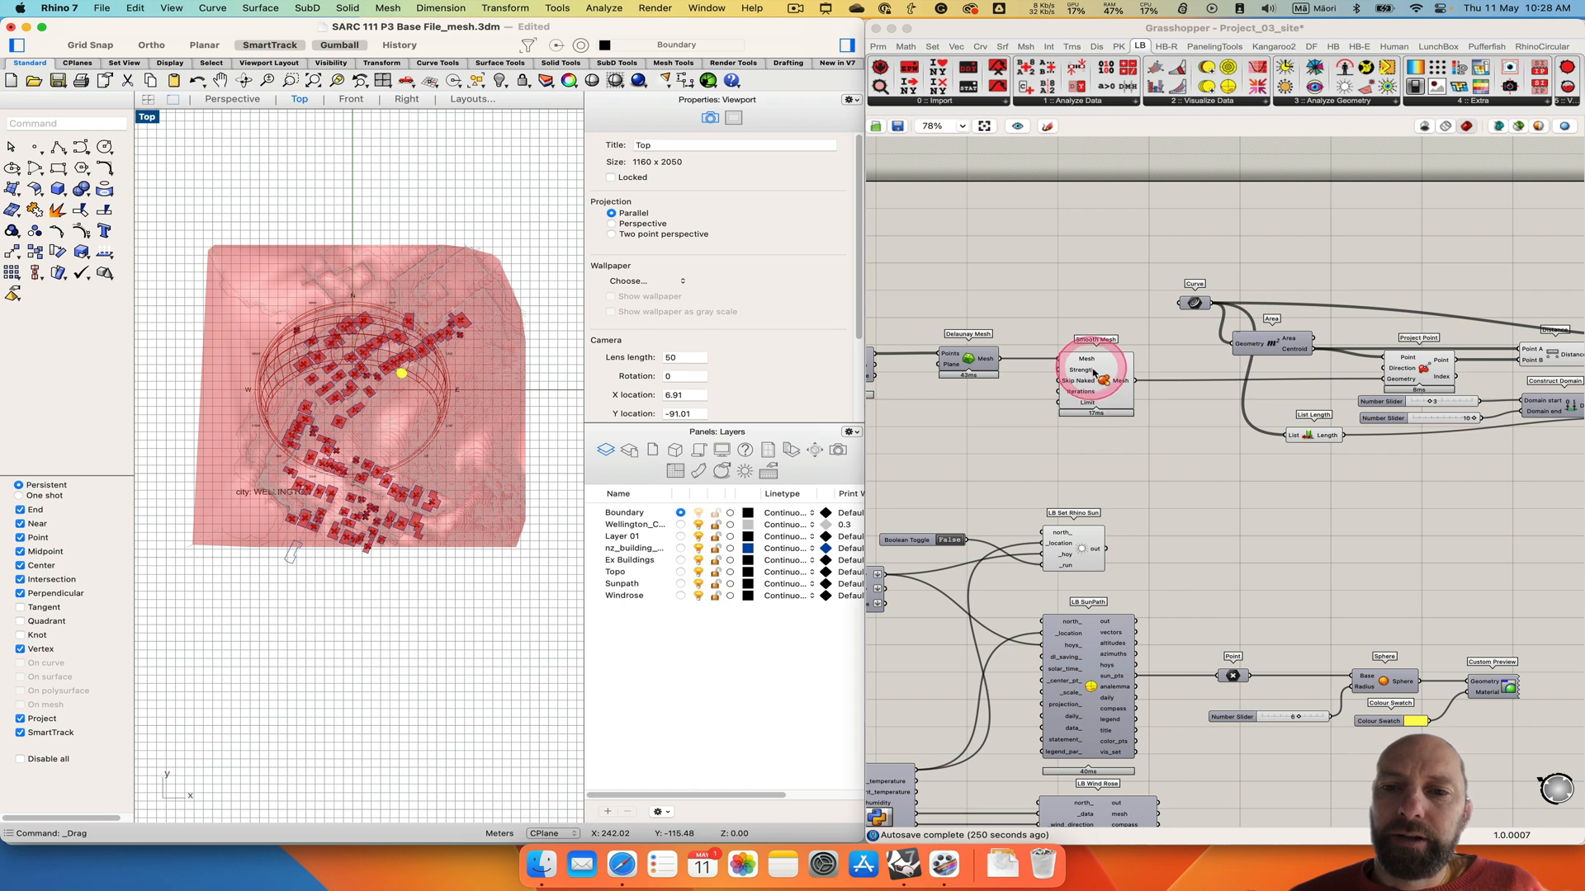
click(1094, 373)
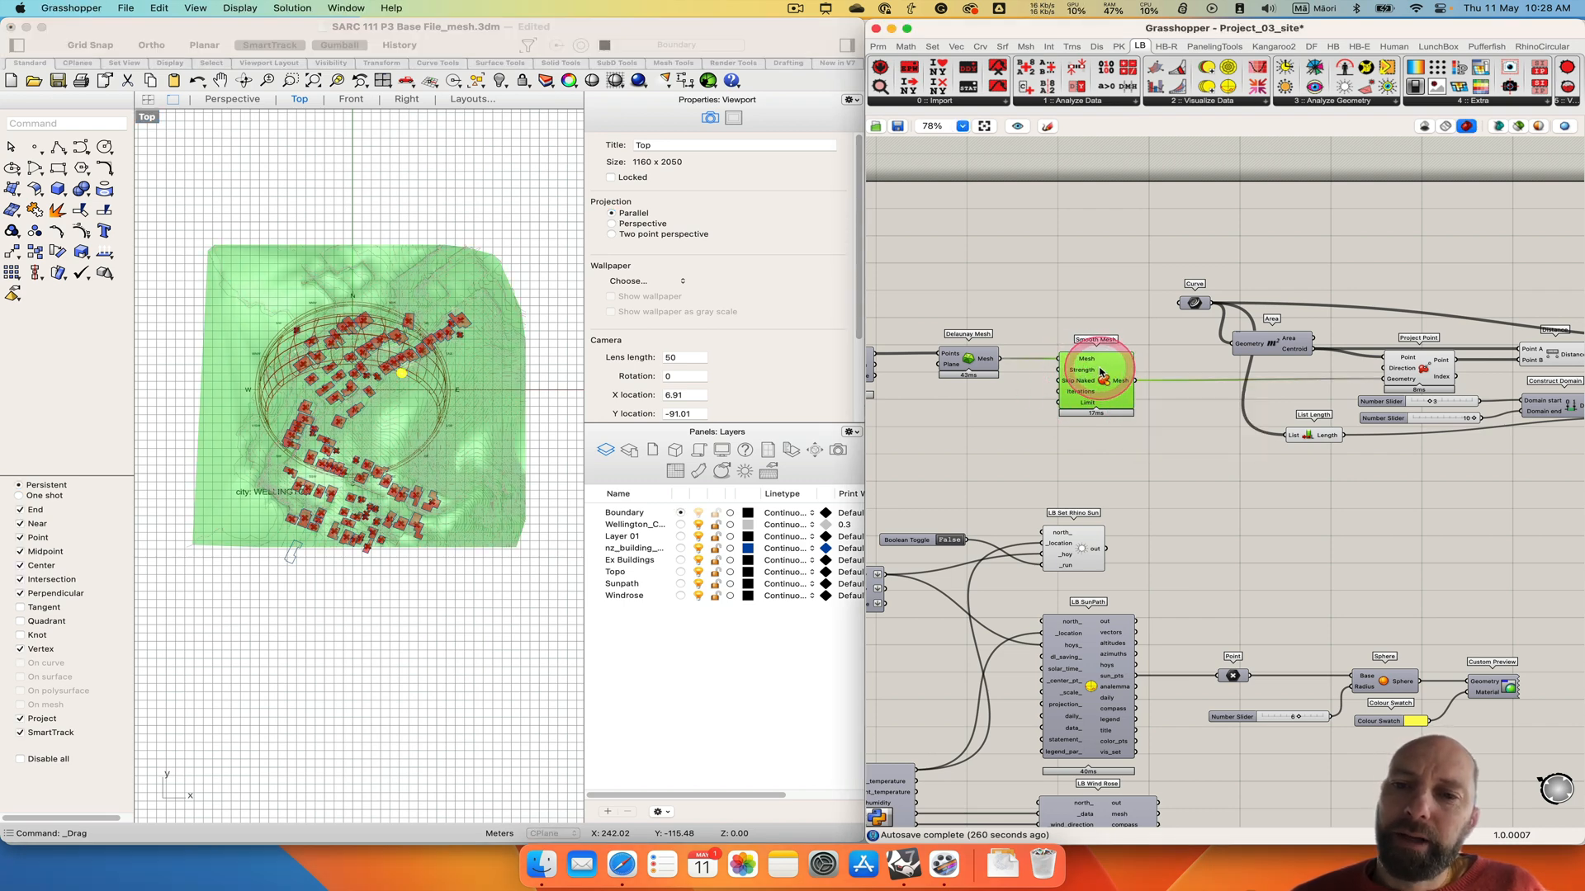
right_click(1100, 373)
click(1139, 424)
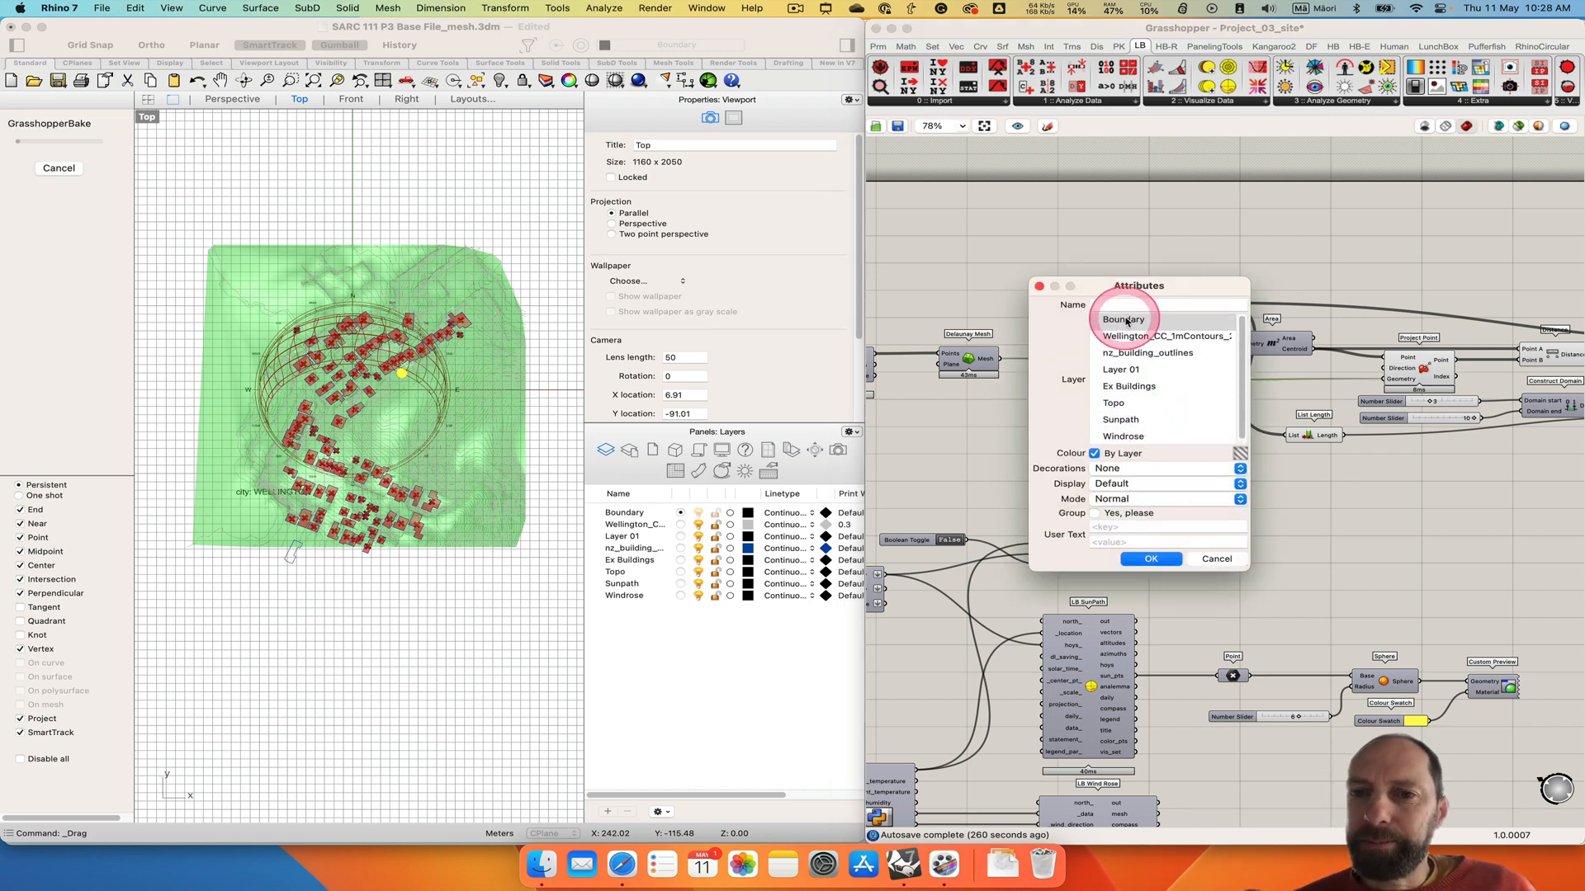
click(1114, 404)
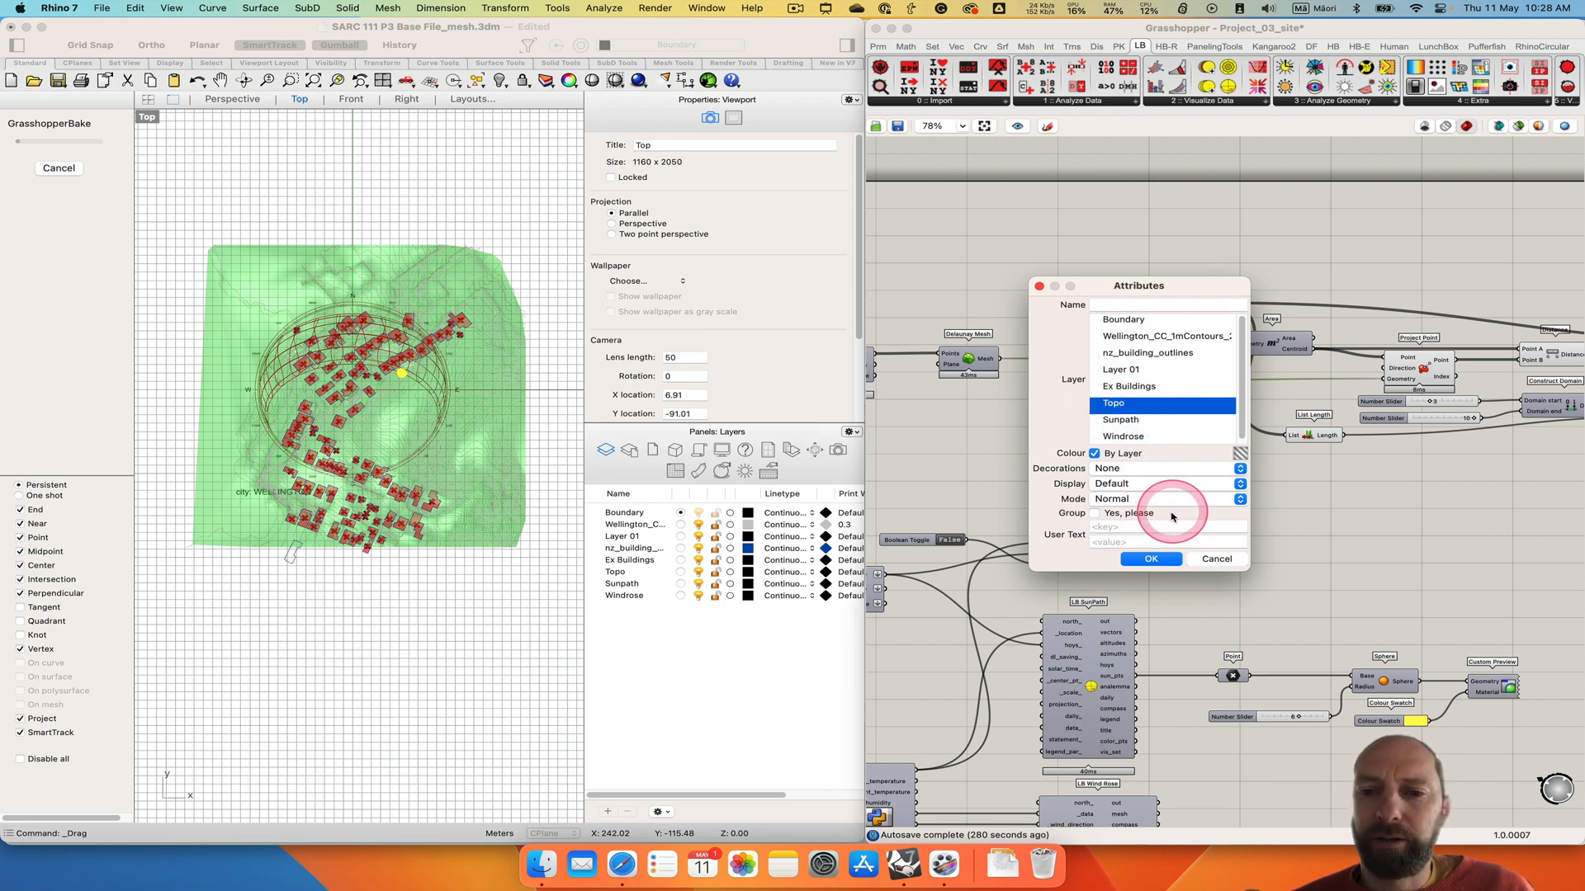
click(1149, 559)
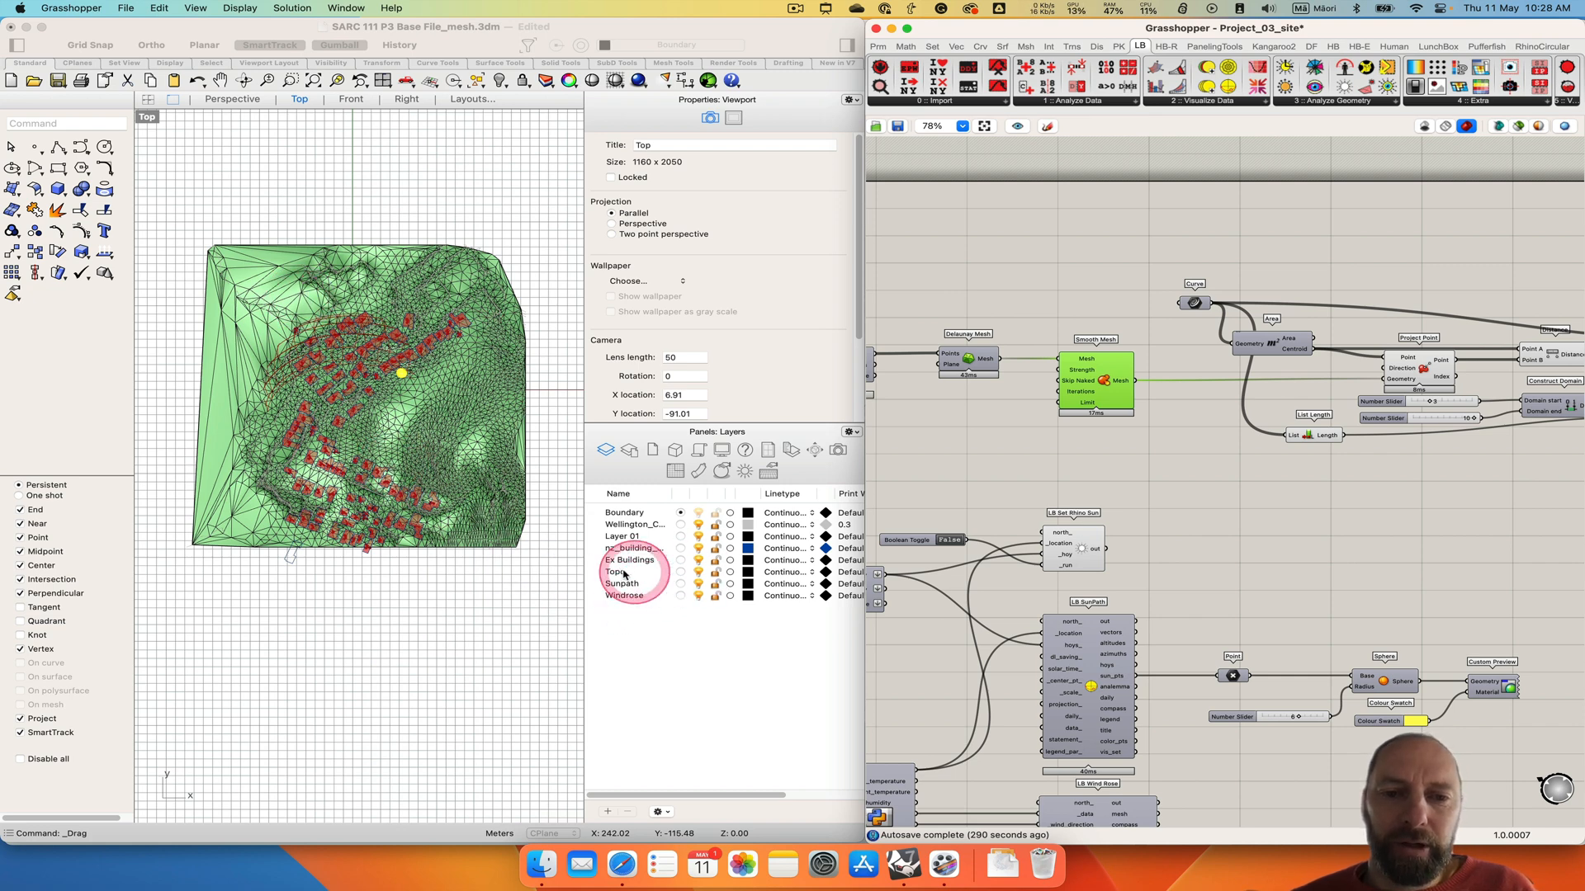
click(697, 574)
click(697, 573)
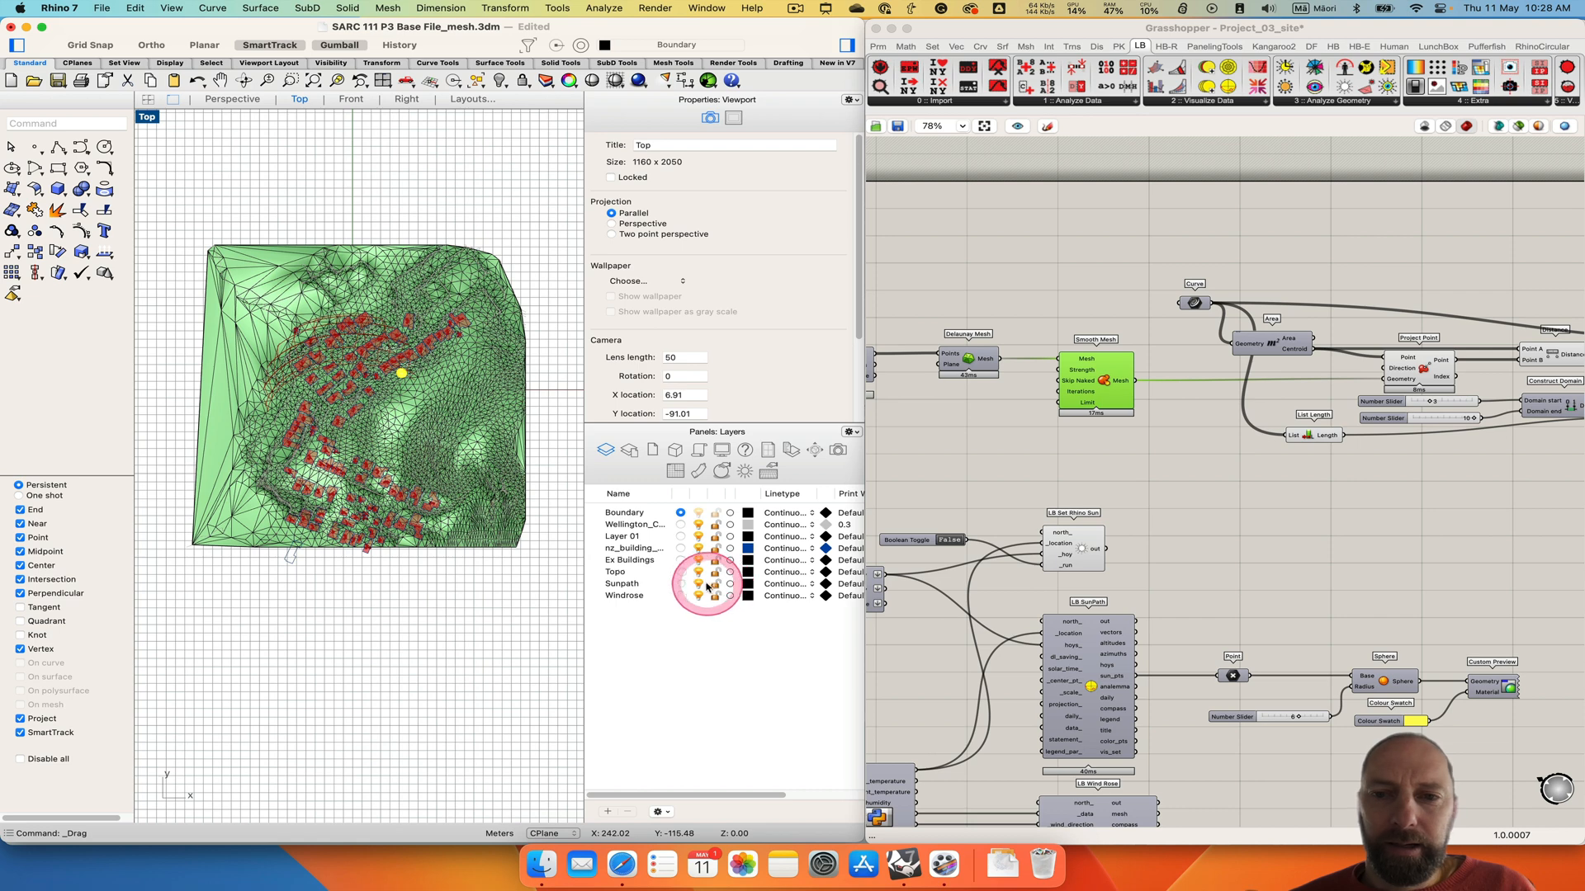
Bake the capped building extrusions from Cap Holes onto the Ex Buildings layer as a group.
right_drag(1337, 513, 1056, 516)
mouse_move(1273, 520)
right_down()
mouse_move(1006, 521)
mouse_move(1164, 530)
right_up()
click(1235, 405)
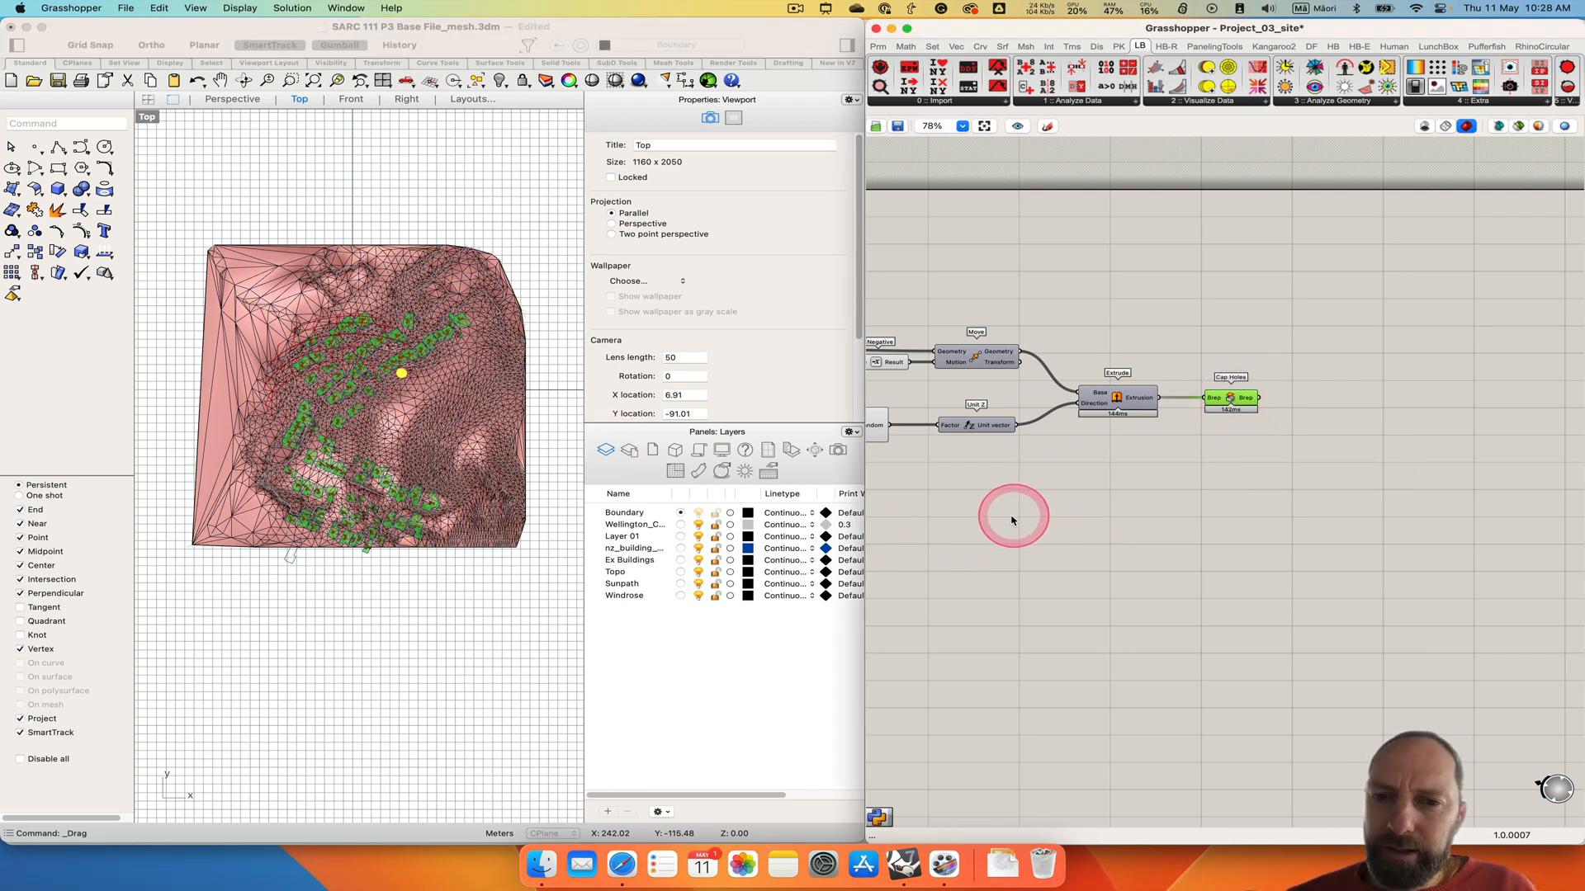
right_click(1230, 404)
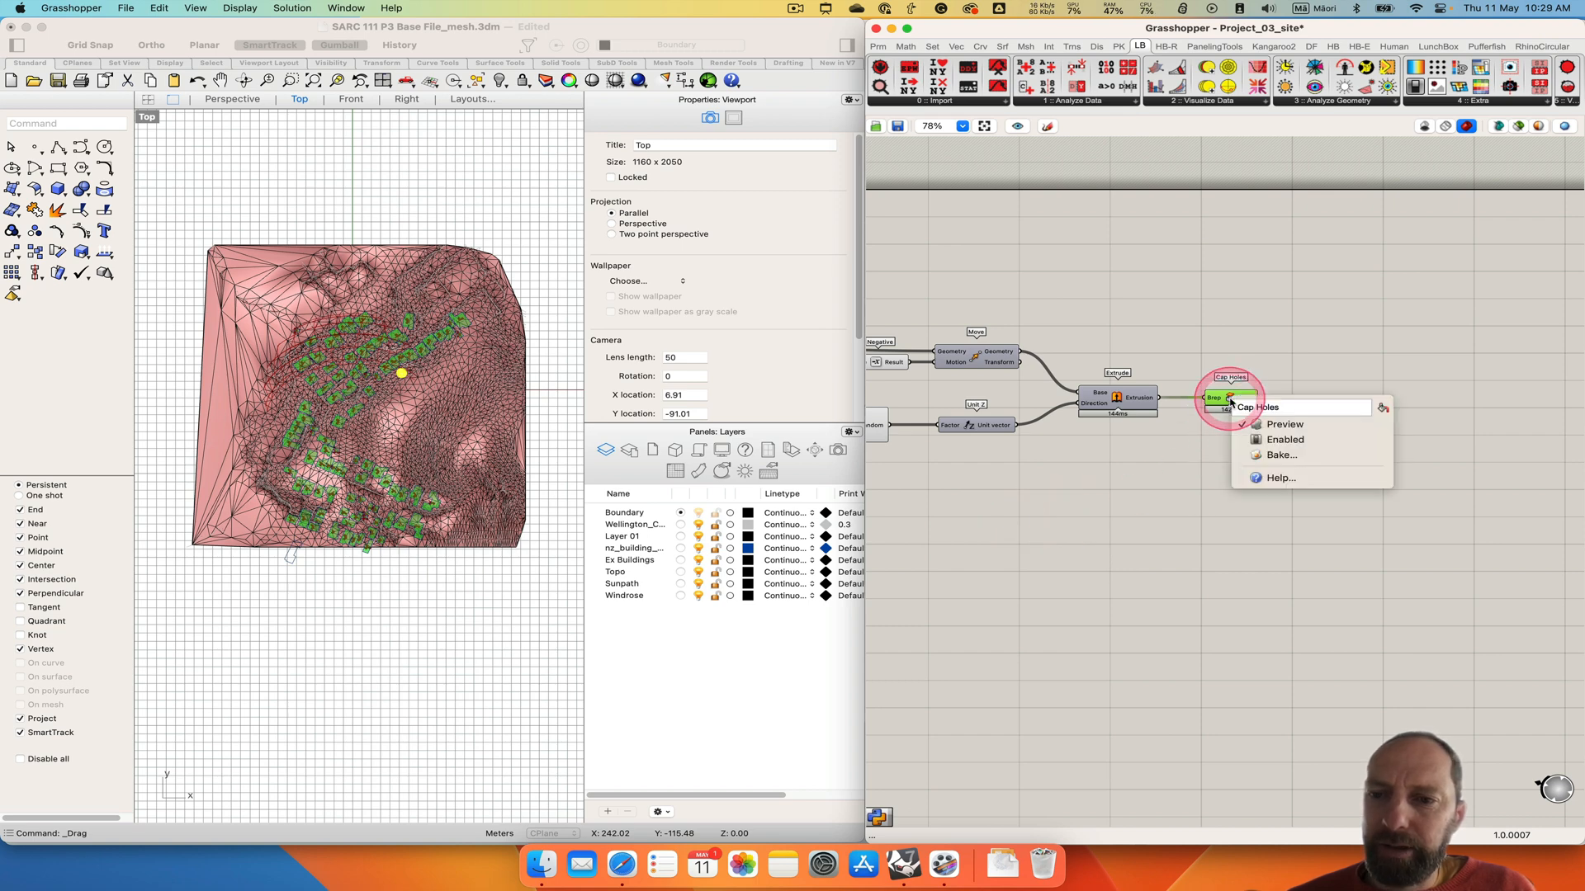
click(1267, 455)
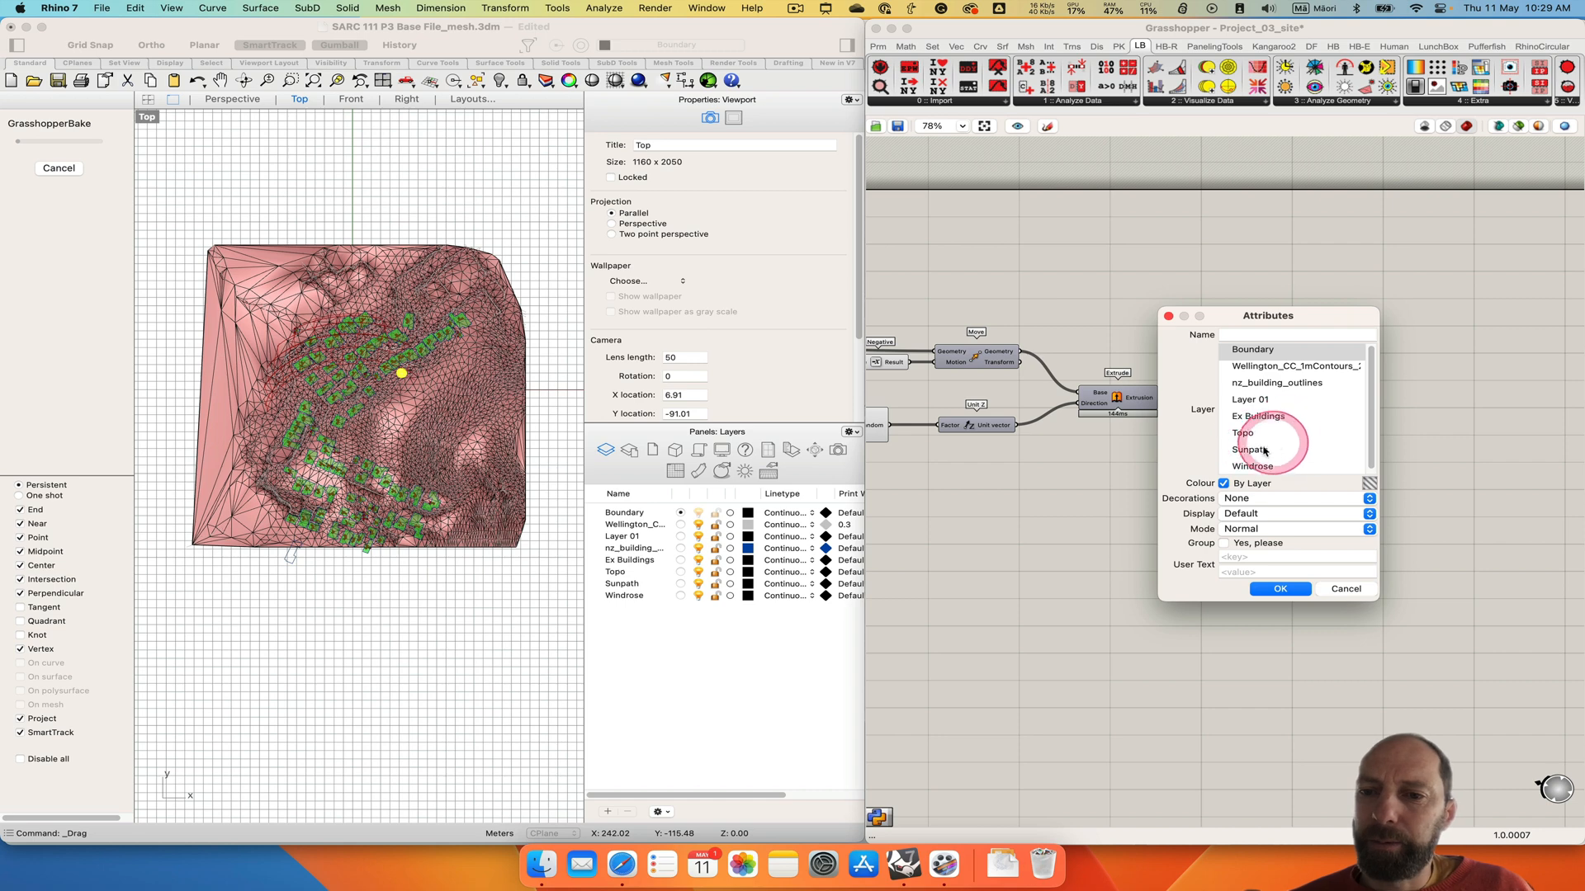
click(1258, 421)
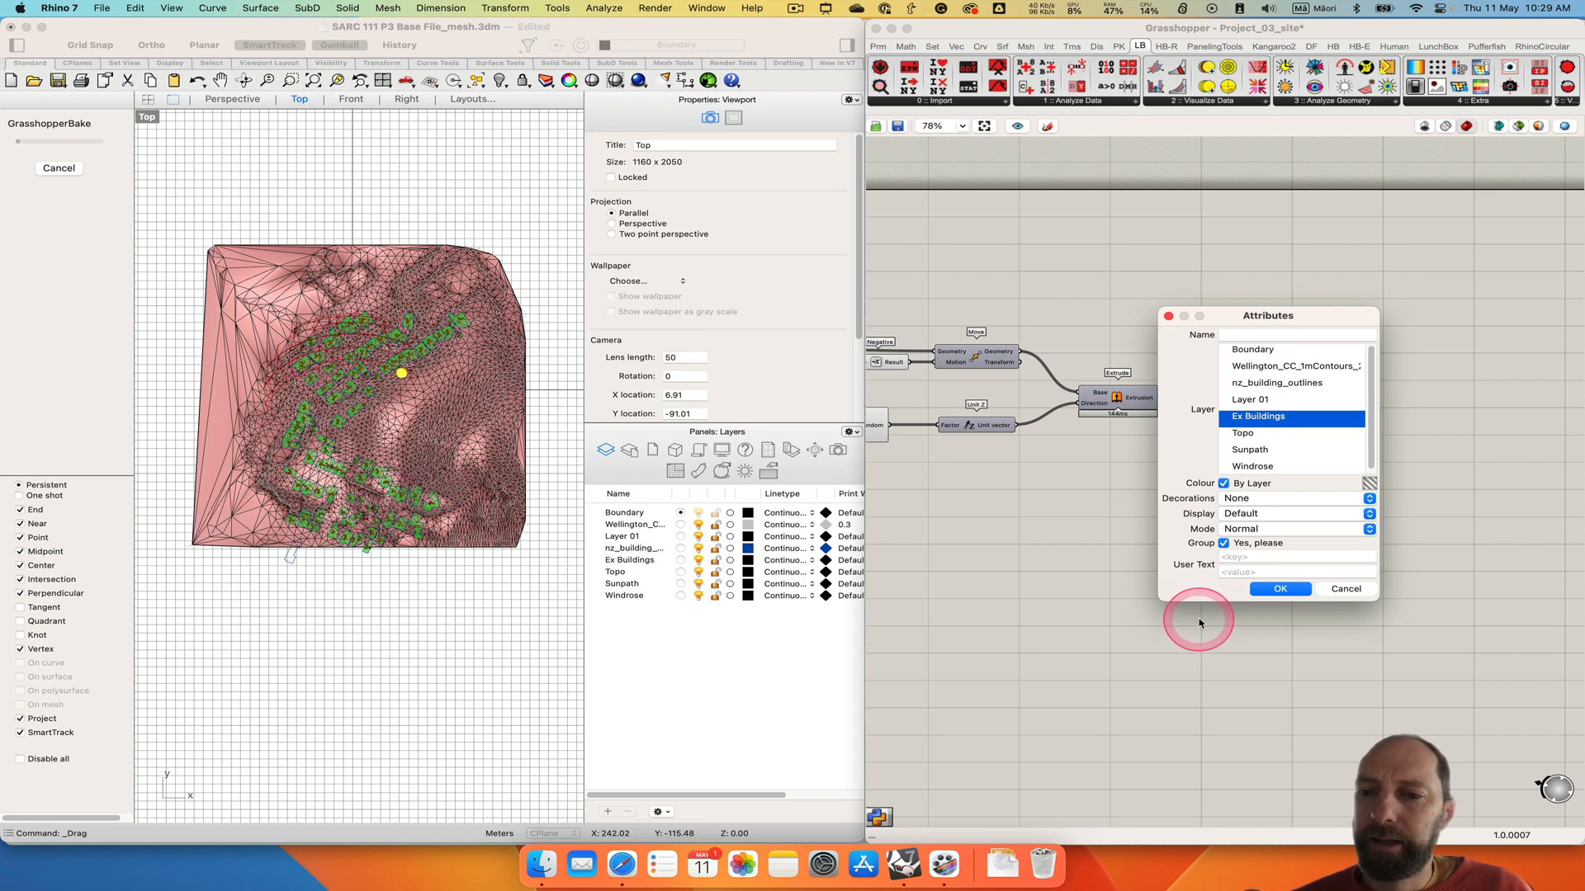
click(1280, 589)
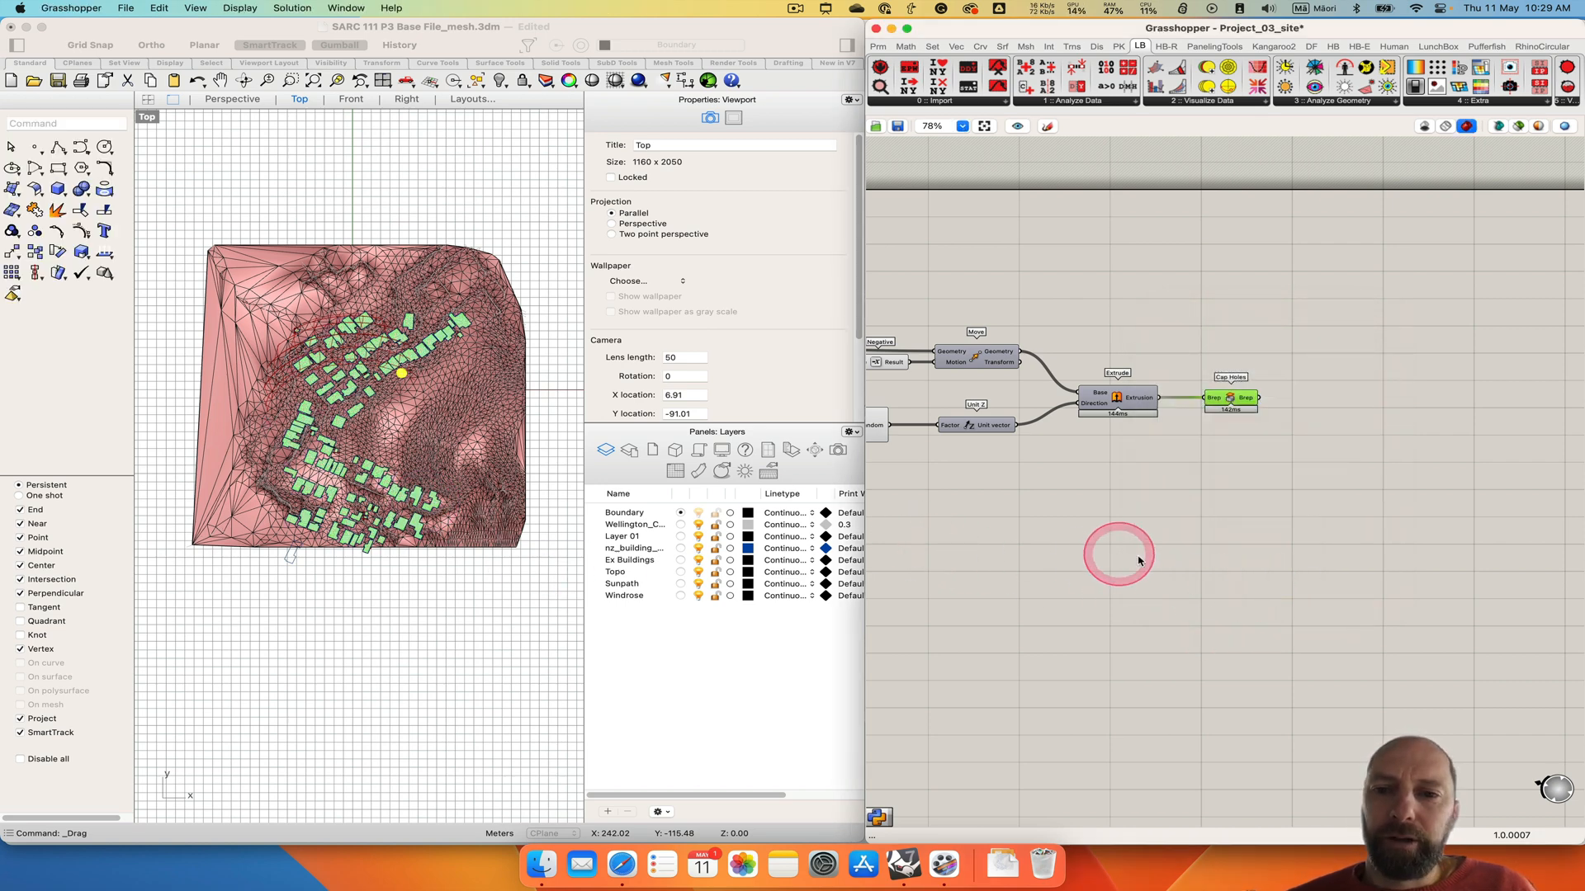
Turn off the preview of the baked Cap Holes and Smooth Mesh components.
drag(1312, 481, 1214, 387)
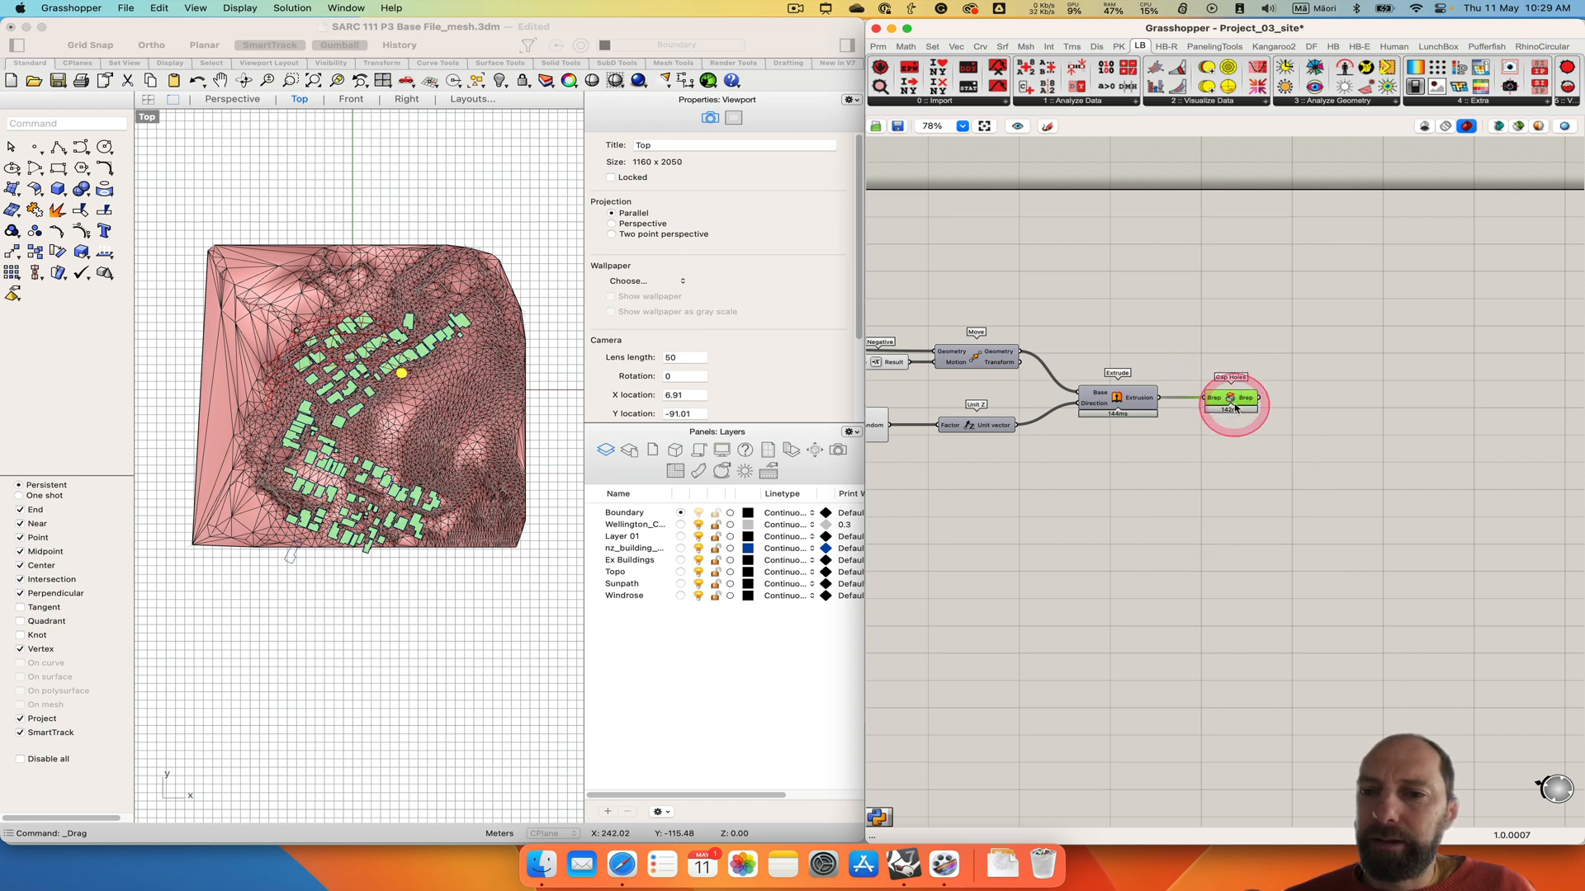
right_click(1233, 402)
click(1287, 425)
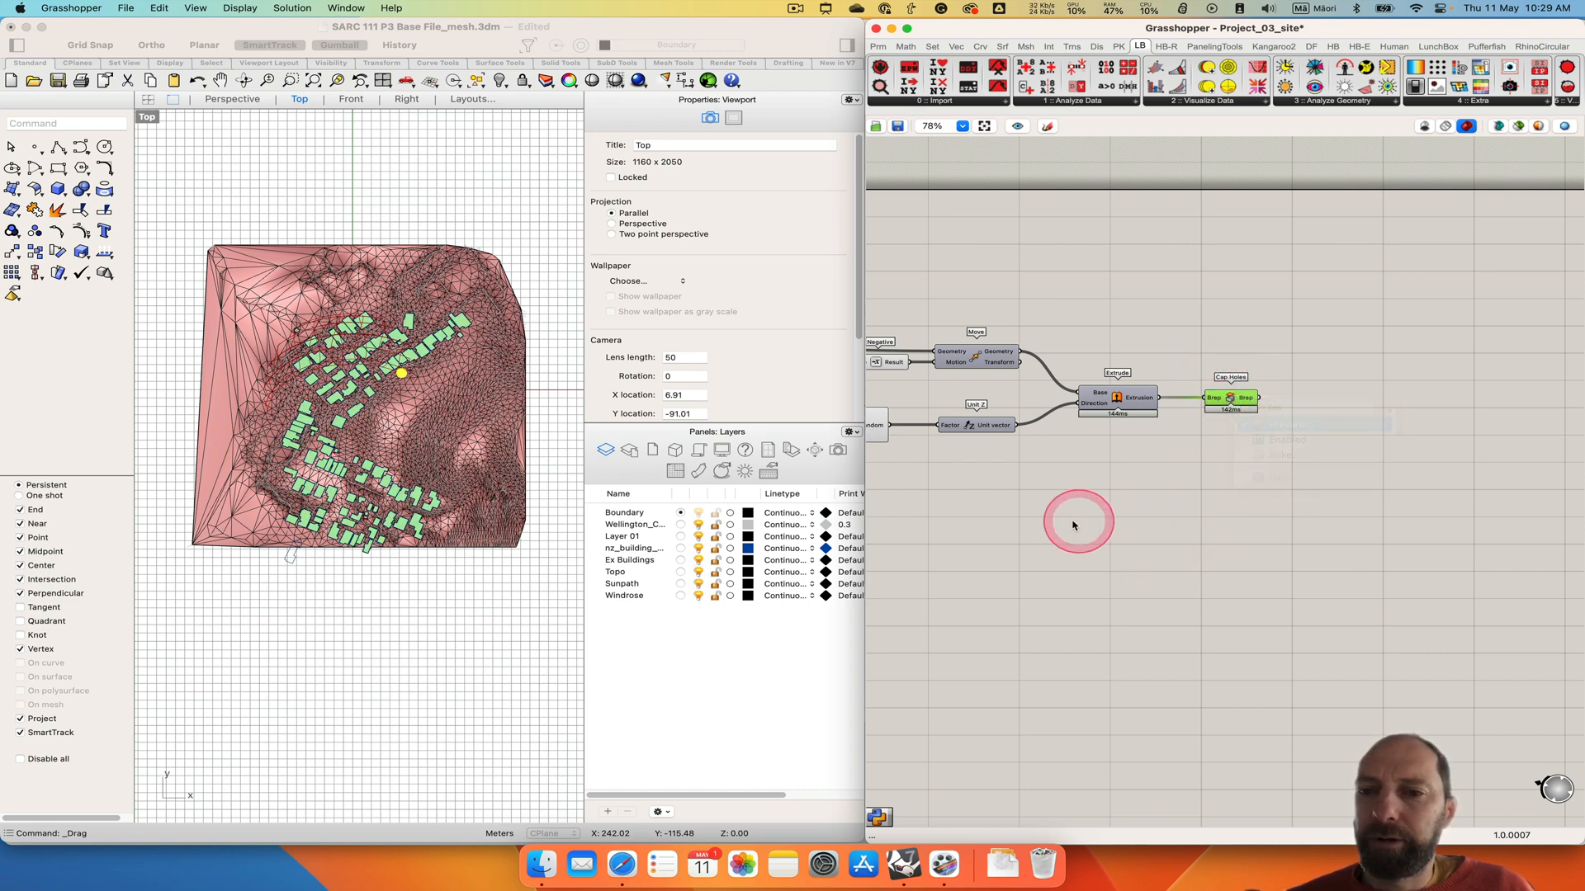
right_drag(1018, 523, 1229, 568)
right_drag(1036, 562, 1318, 553)
right_click(1225, 413)
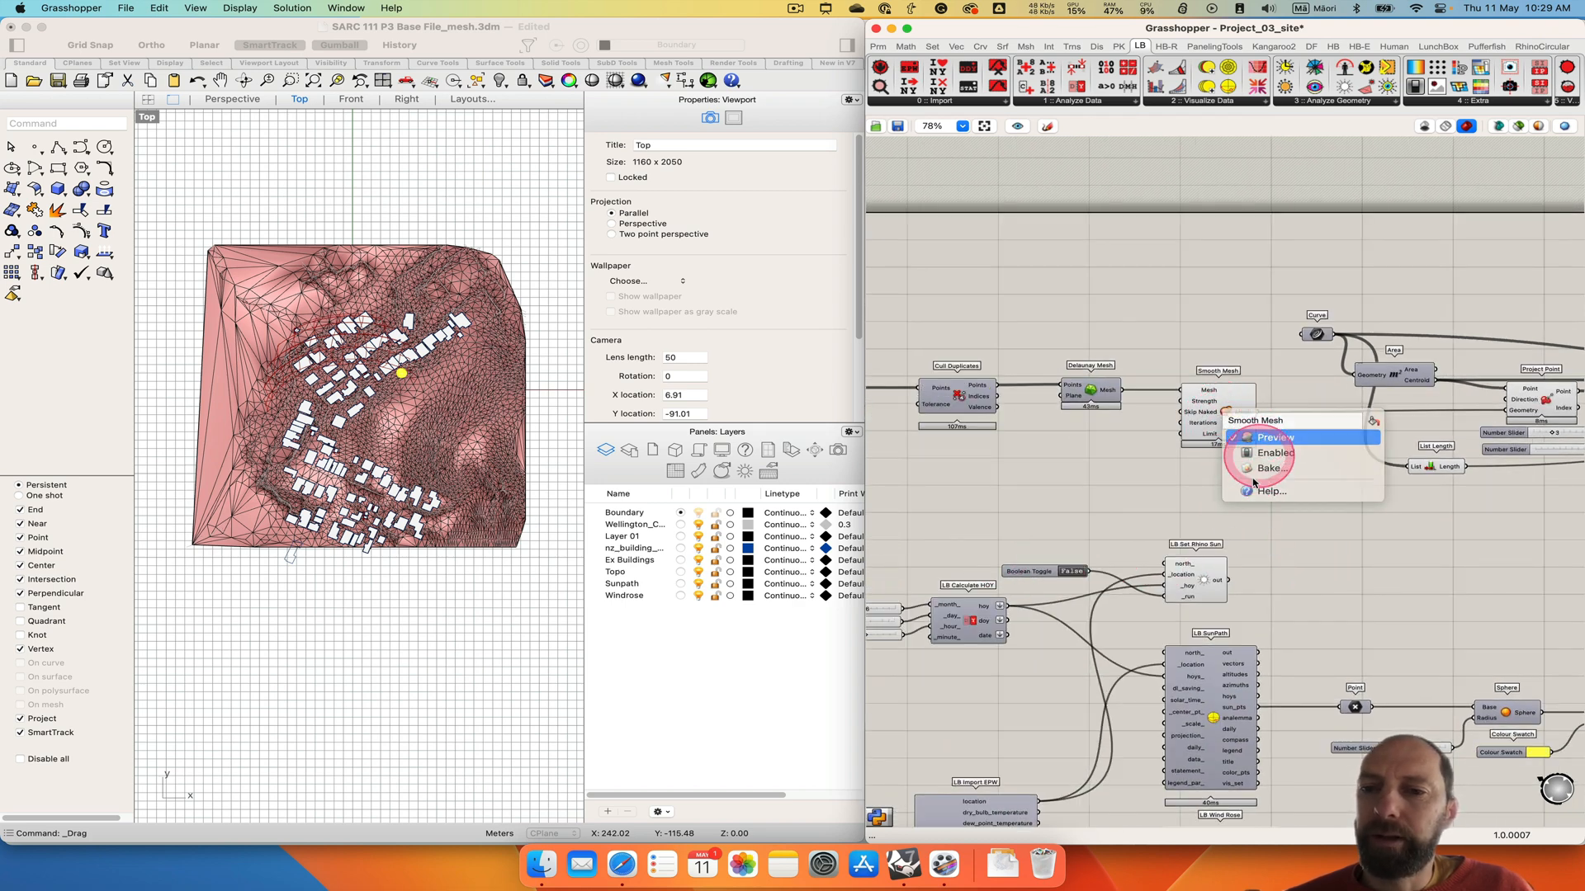
click(1272, 437)
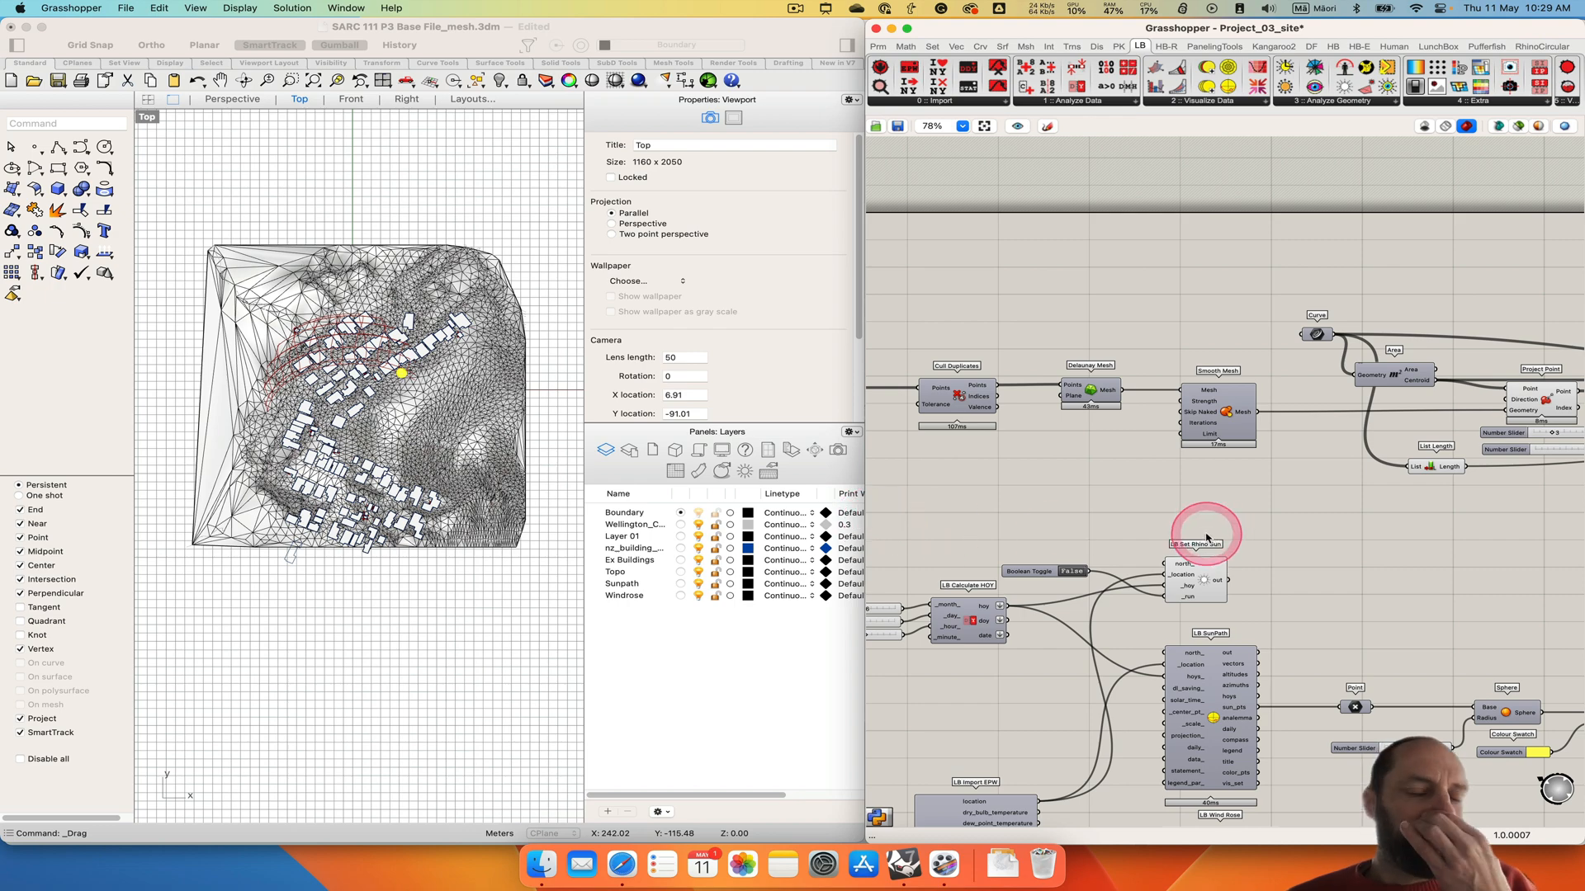
Toggle the Topo layer's visibility to compare the Top view with and without the baked terrain, leaving the layer hidden.
scroll(1158, 332, down, 5)
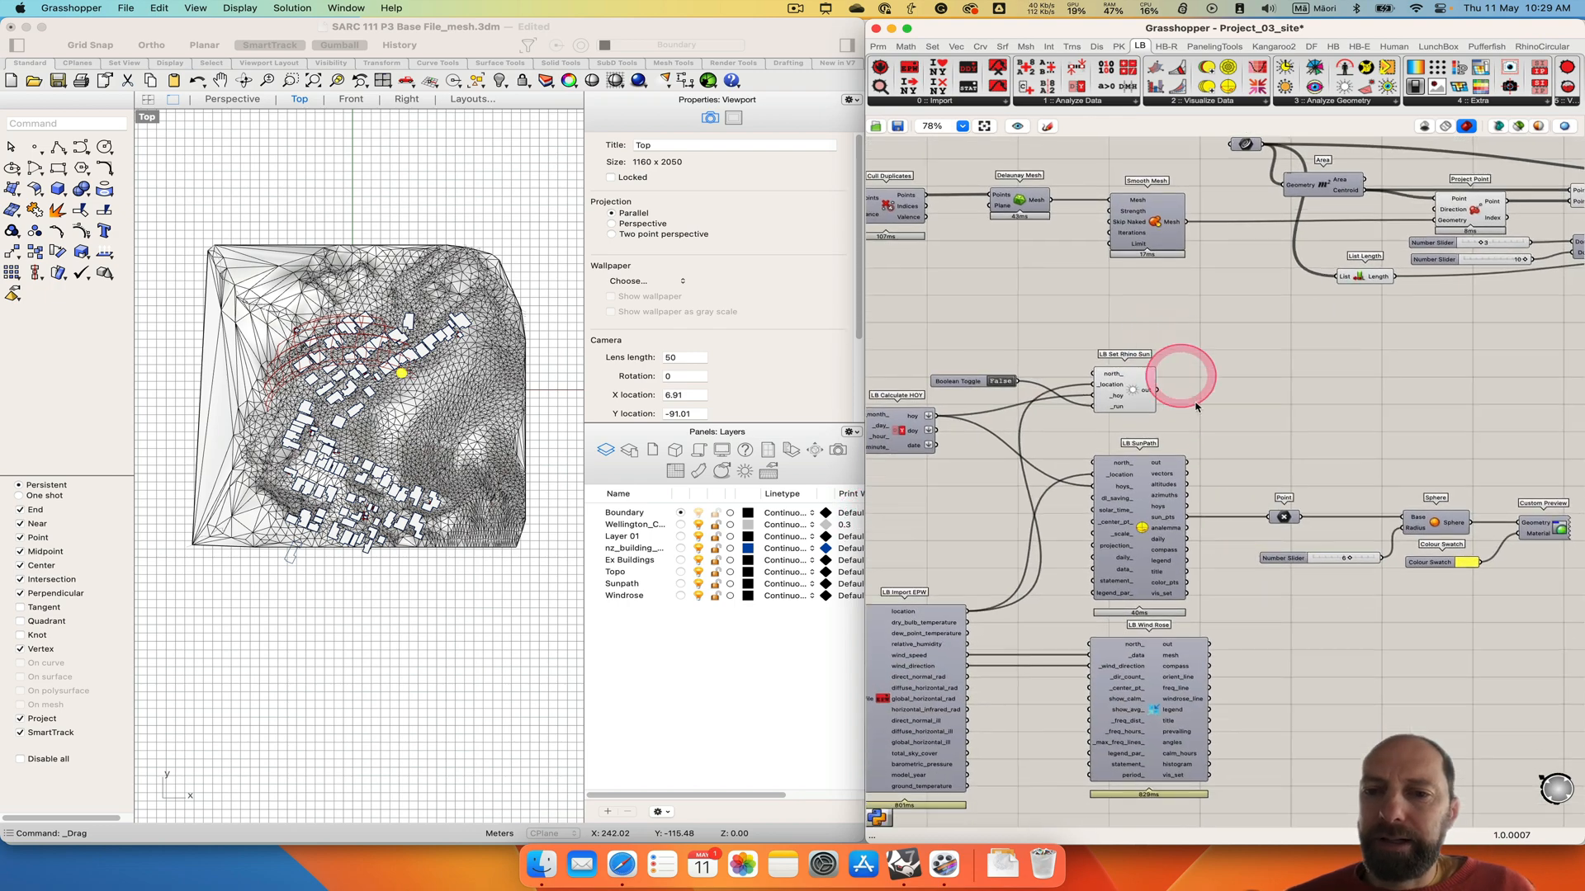
right_drag(1242, 359, 1258, 353)
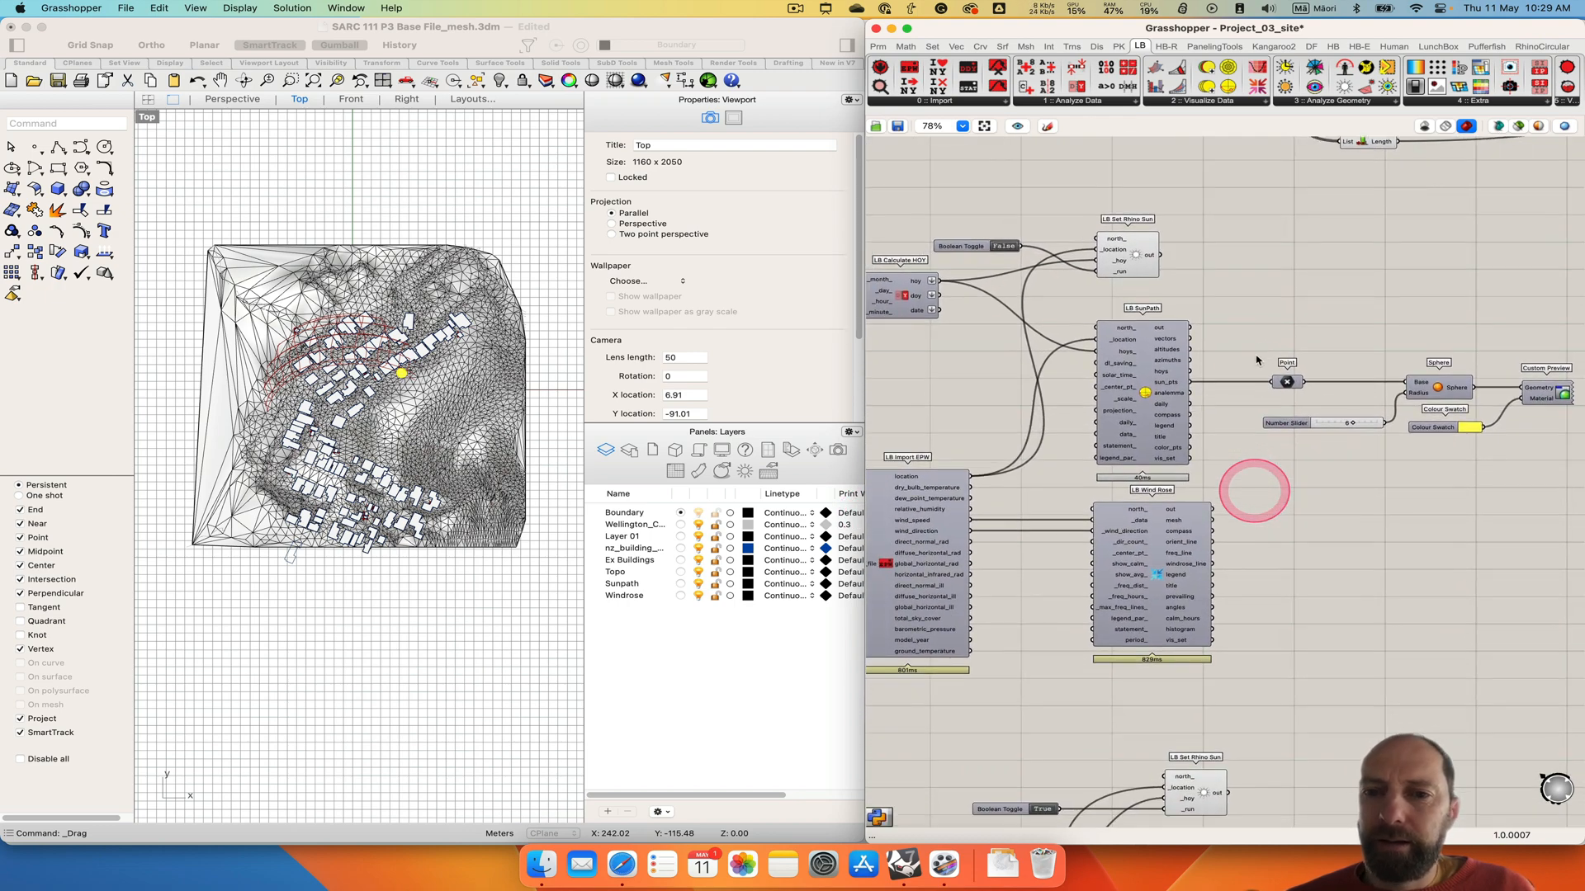
click(697, 575)
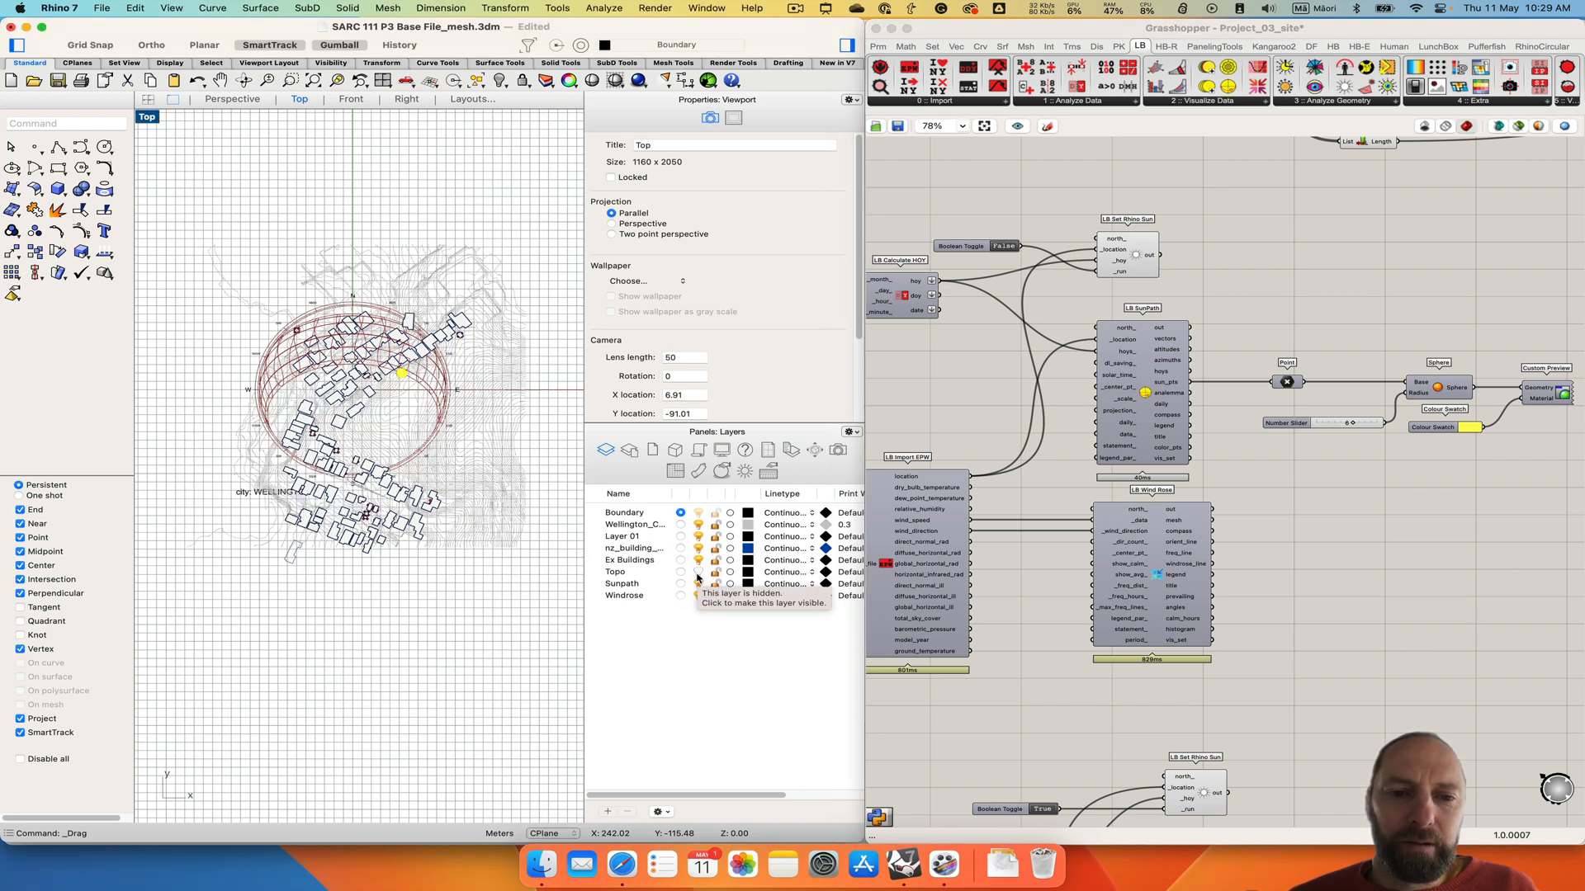
click(697, 575)
click(697, 575)
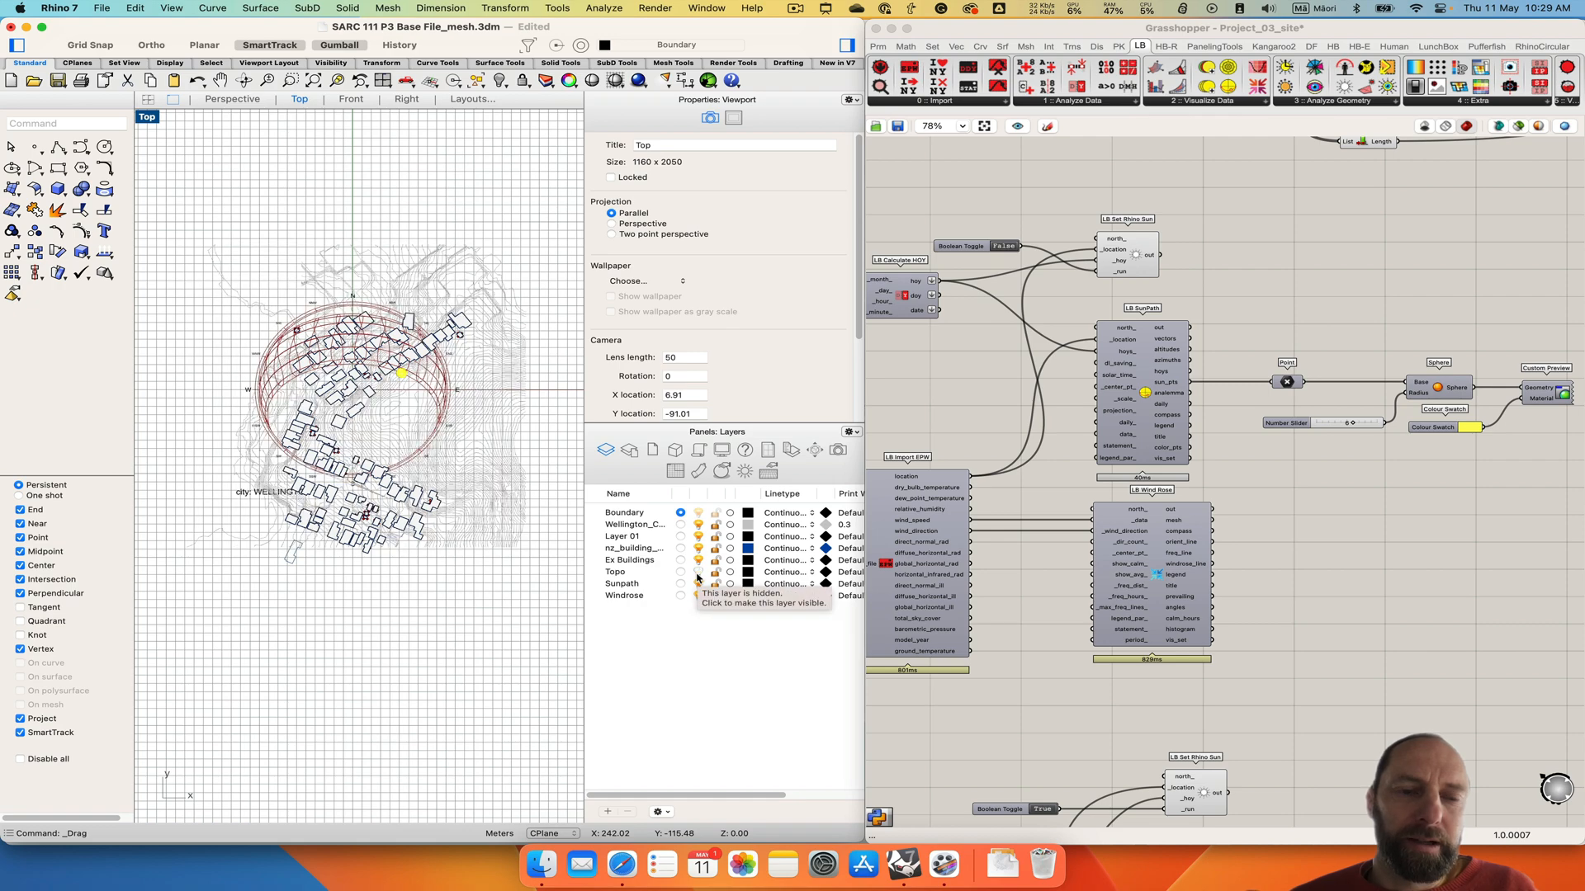
click(698, 575)
click(698, 576)
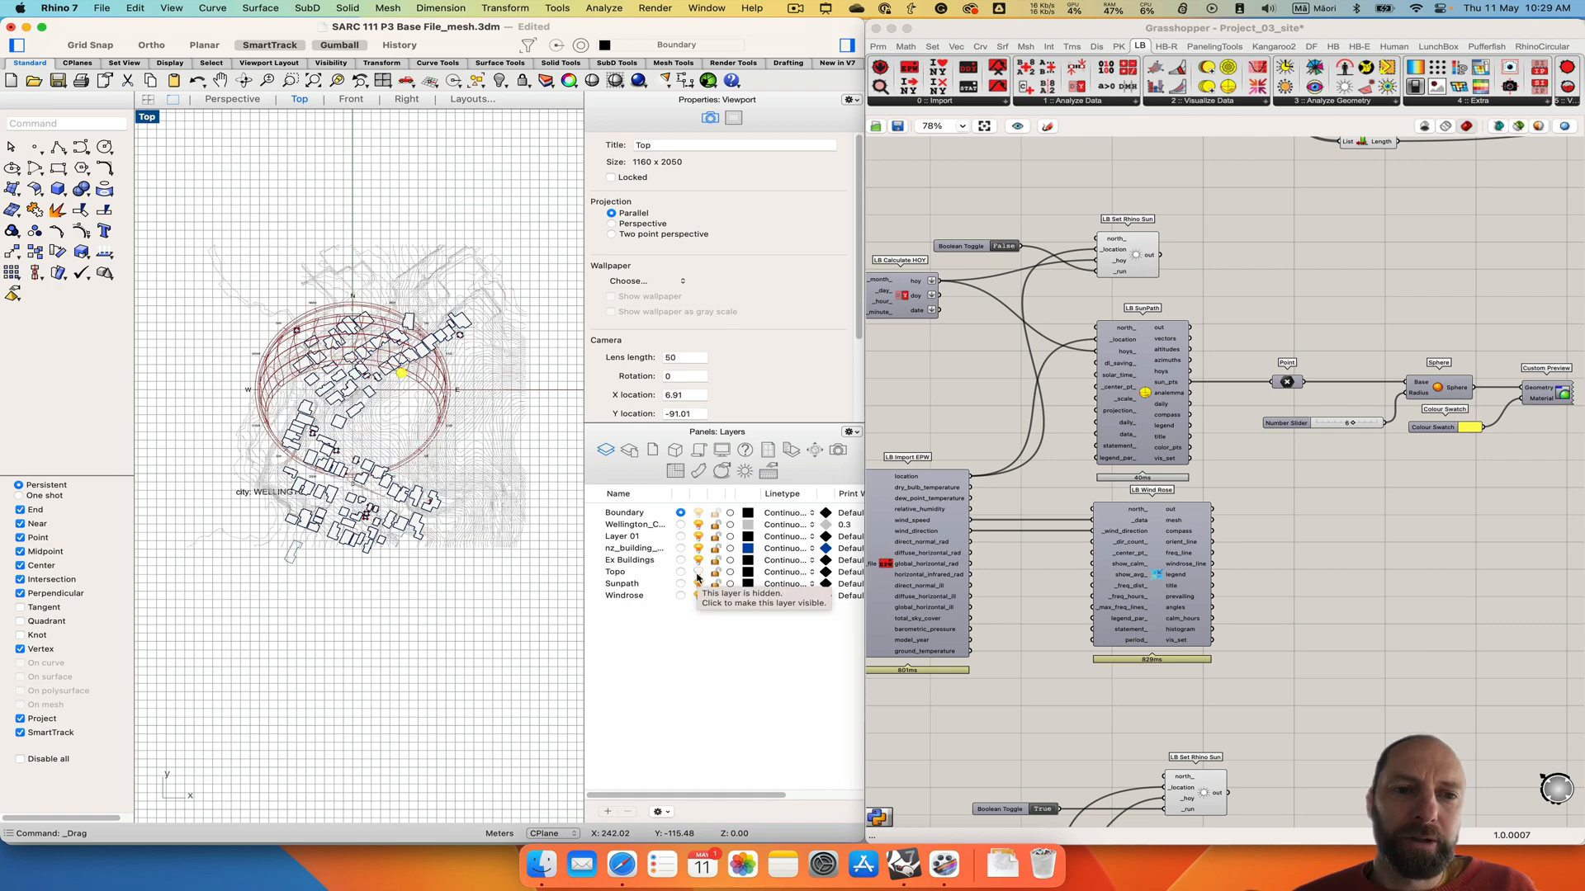
click(697, 575)
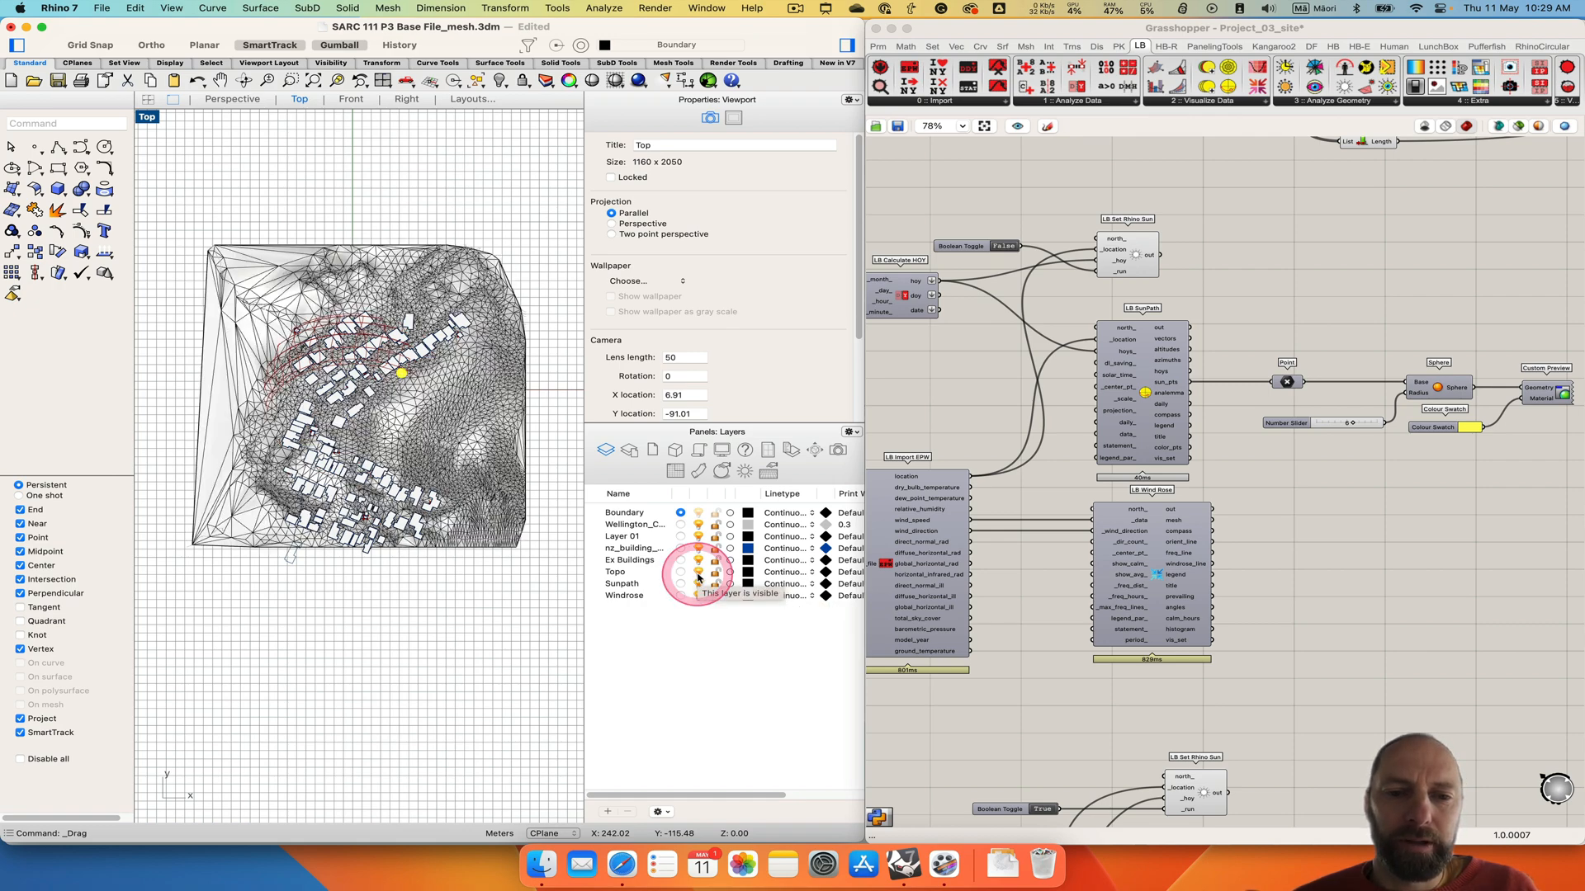
click(697, 575)
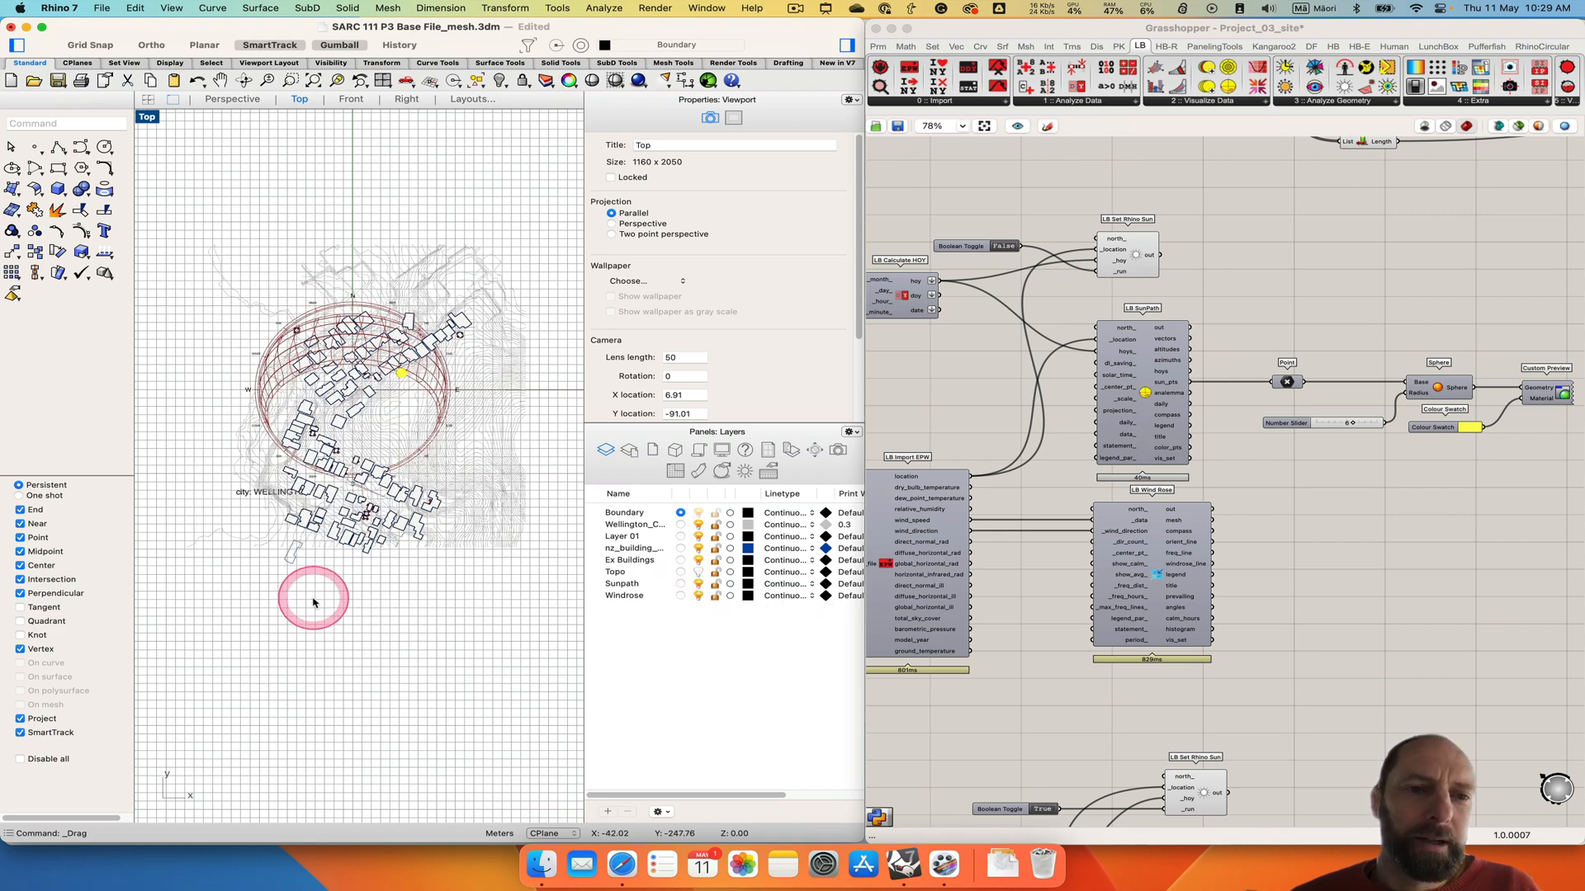
Hide the Wellington contours, Layer 01 and Ex Buildings layers, leaving nz_building_outlines shown.
right_drag(312, 604, 333, 601)
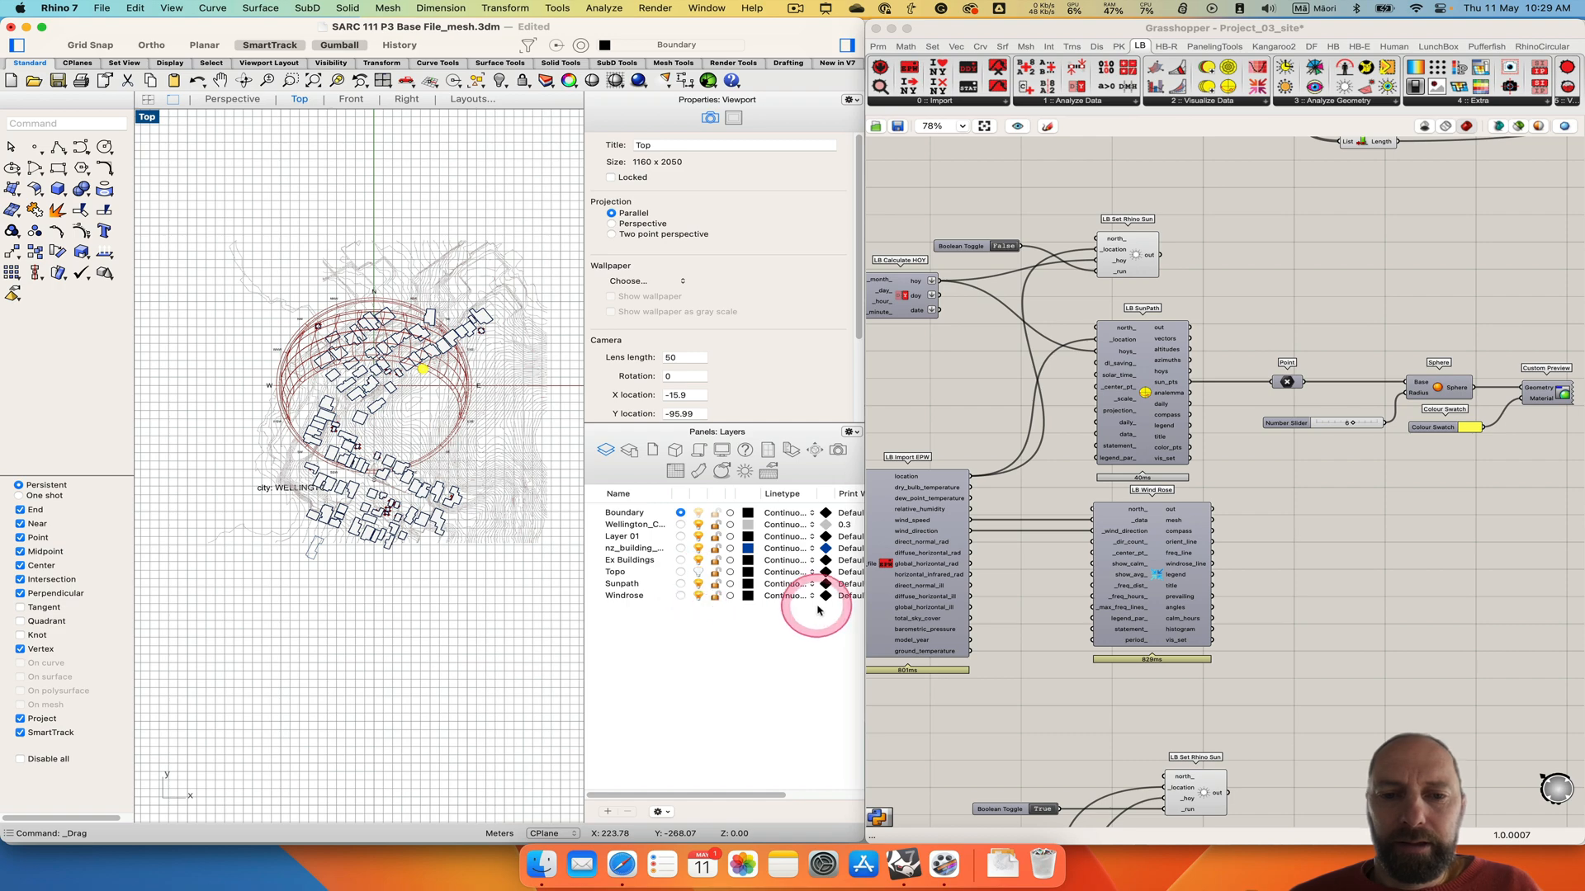
right_drag(1326, 707, 1262, 273)
right_drag(1324, 442, 1381, 467)
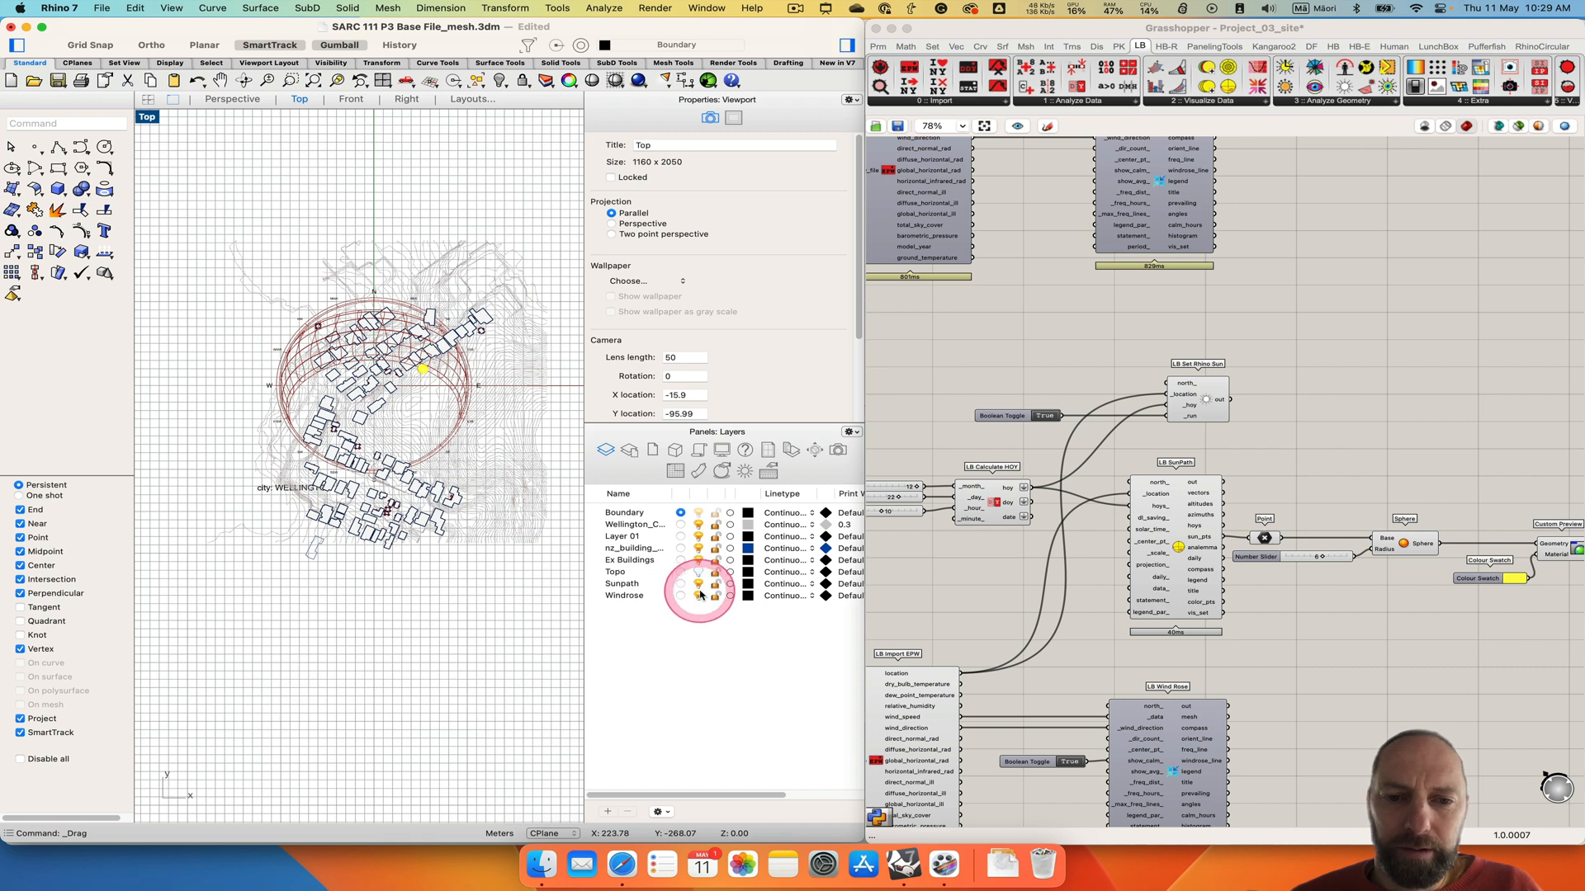
click(698, 571)
click(700, 561)
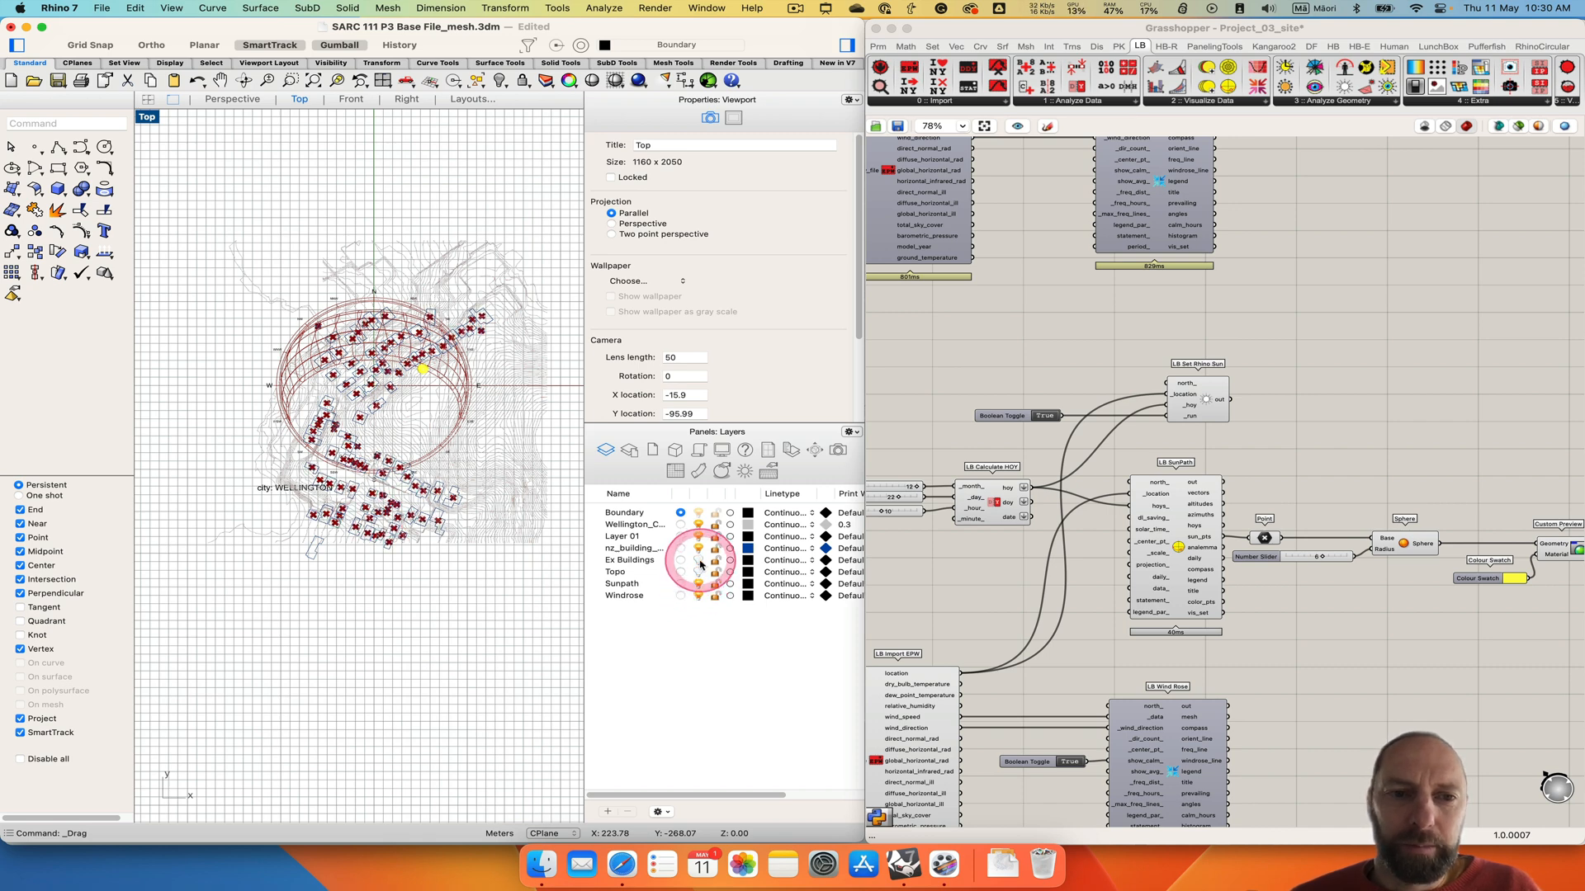
click(698, 548)
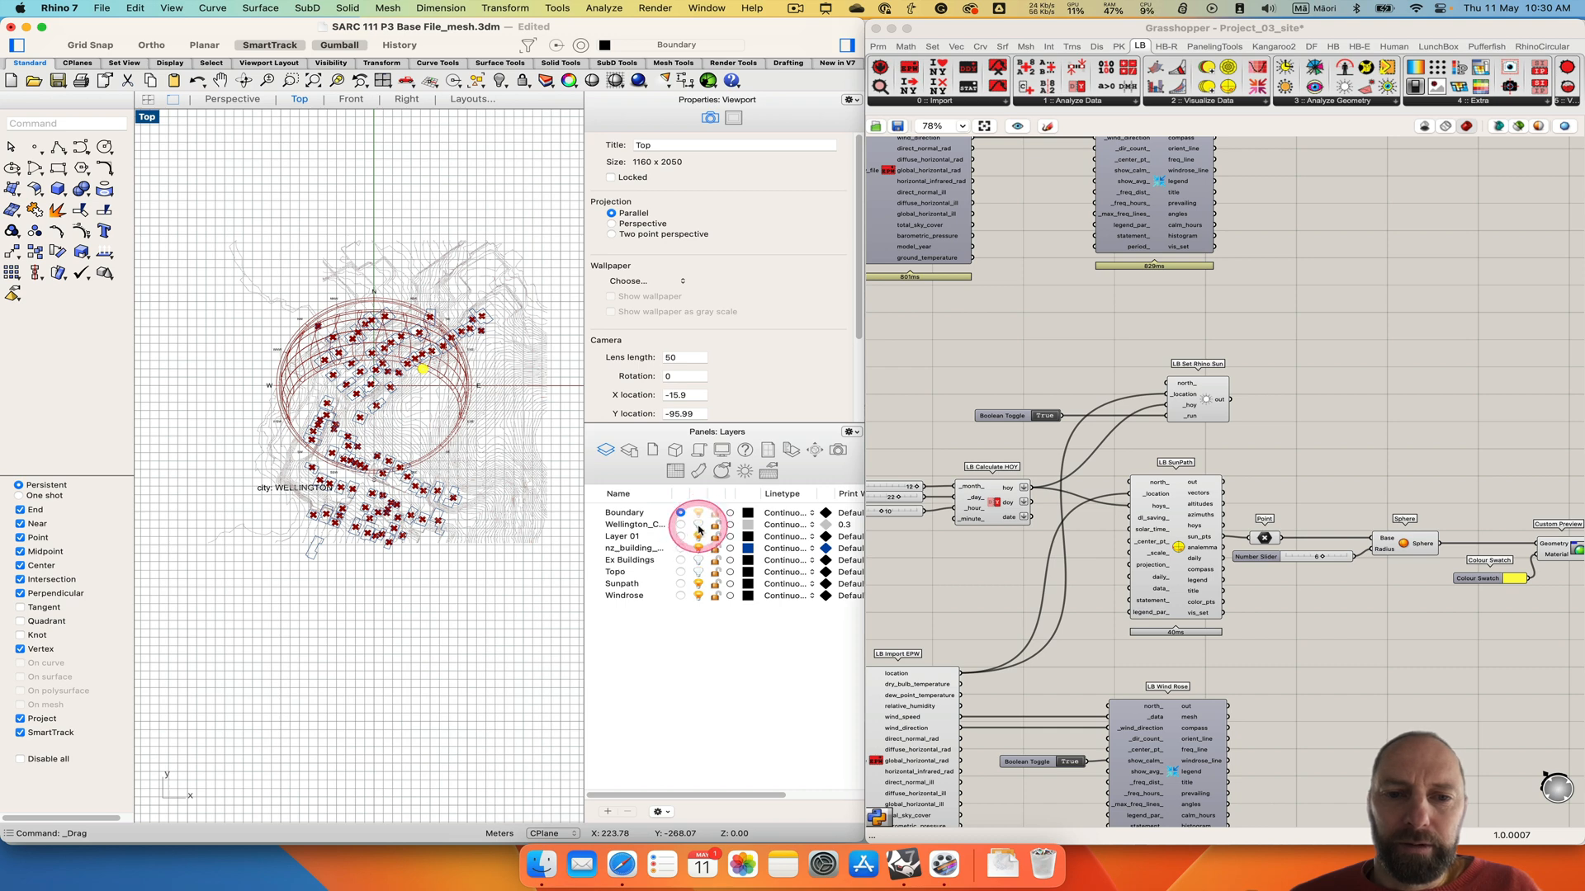
click(698, 537)
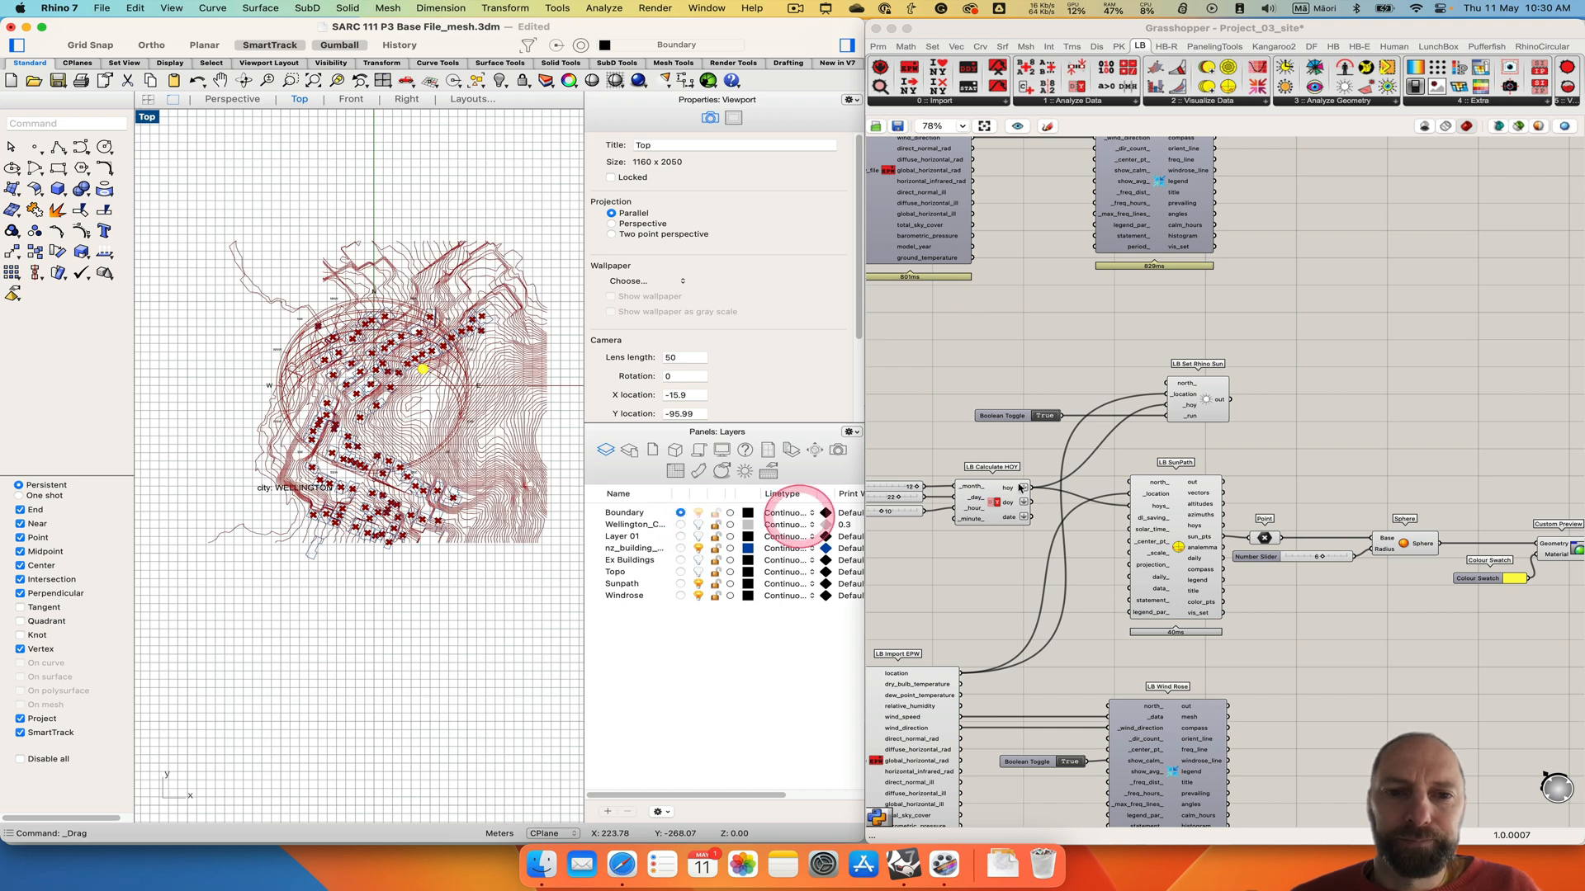
Turn off the preview of the Project Point component in the building extrusion definition.
click(1373, 421)
scroll(1280, 401, down, 10)
scroll(1280, 401, up, 10)
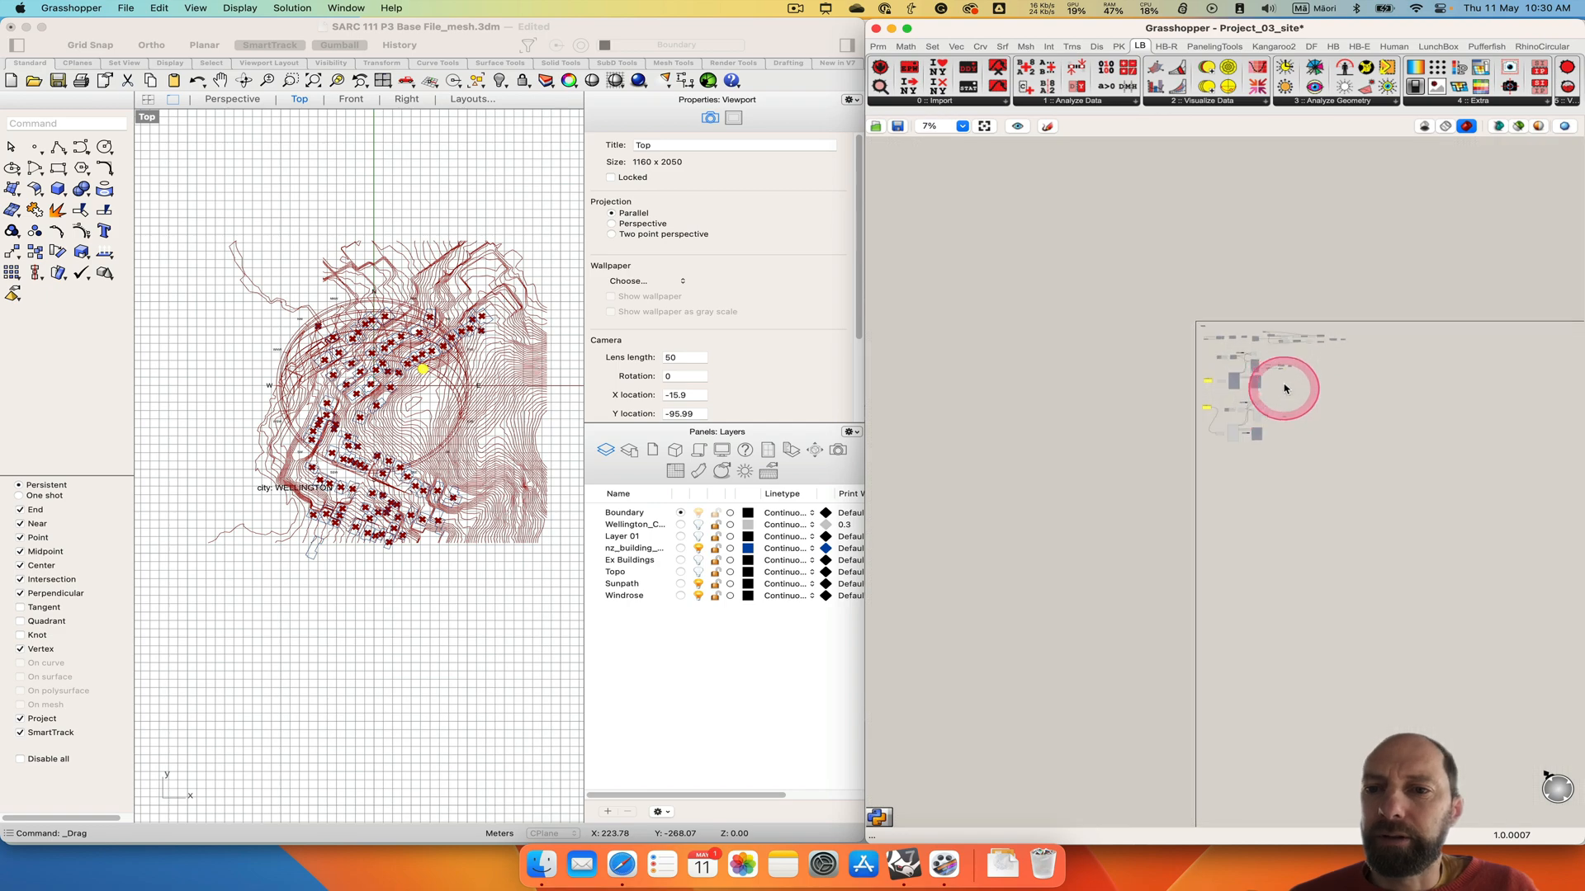
right_drag(1192, 345, 1387, 587)
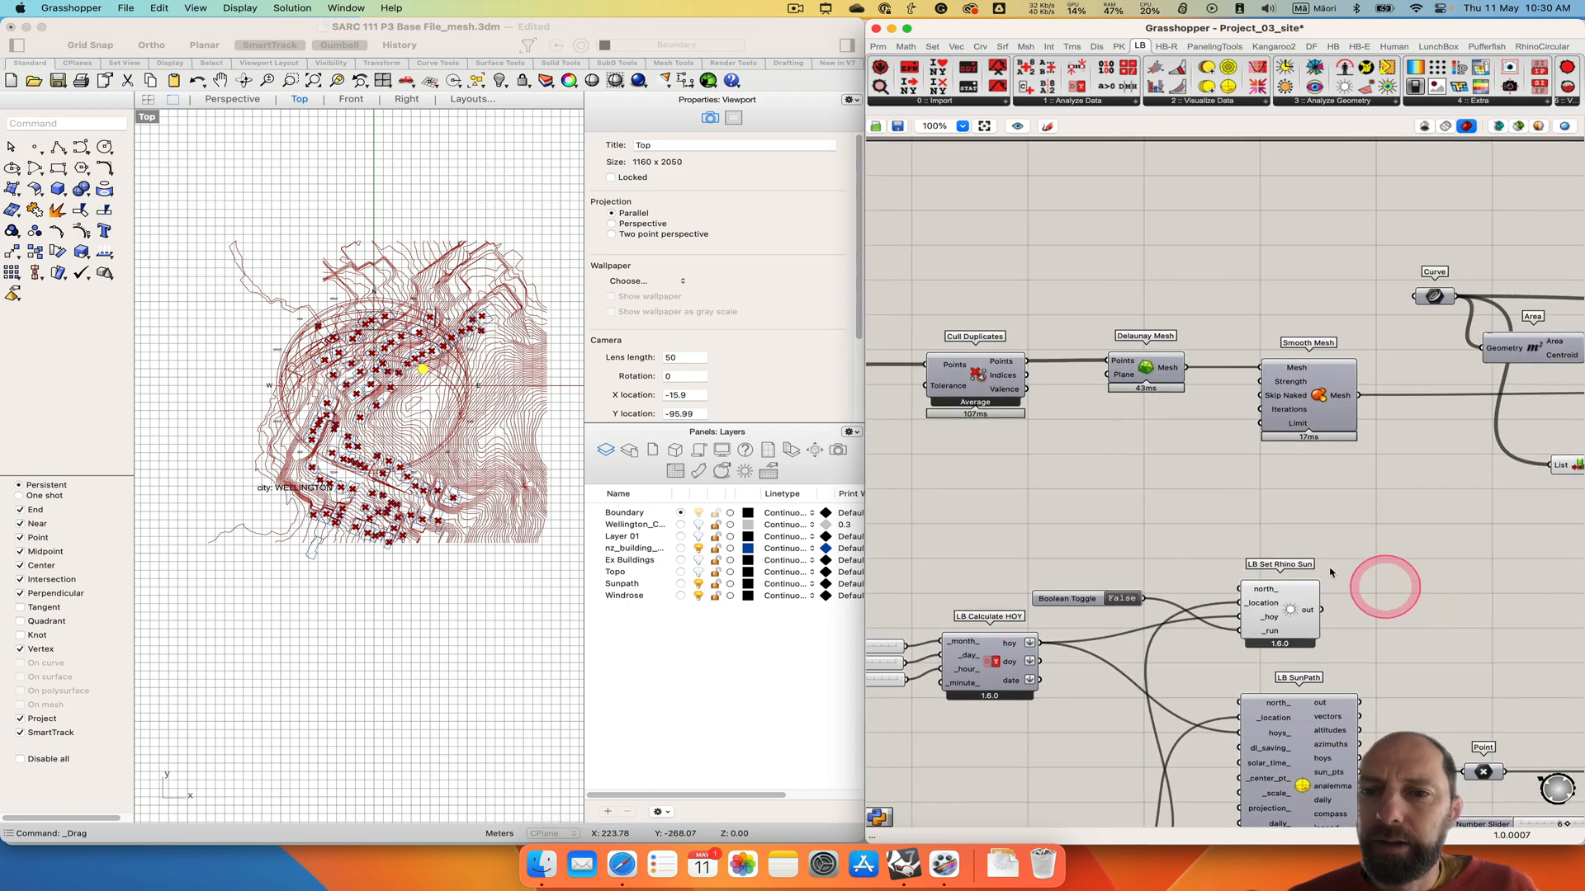
right_drag(1141, 483, 1334, 512)
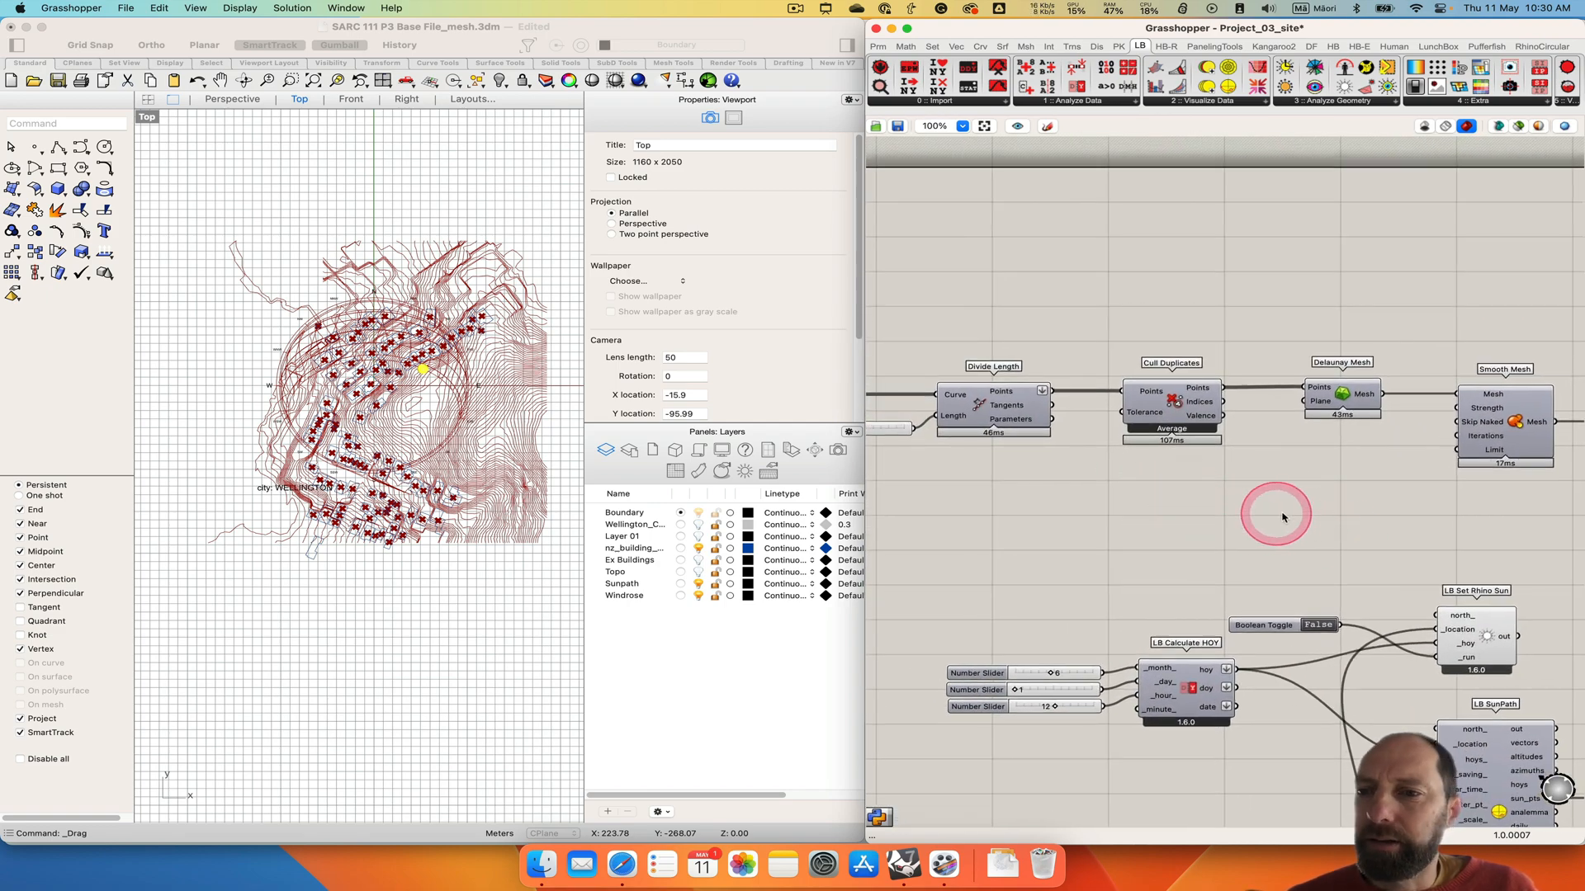
scroll(1285, 509, down, 3)
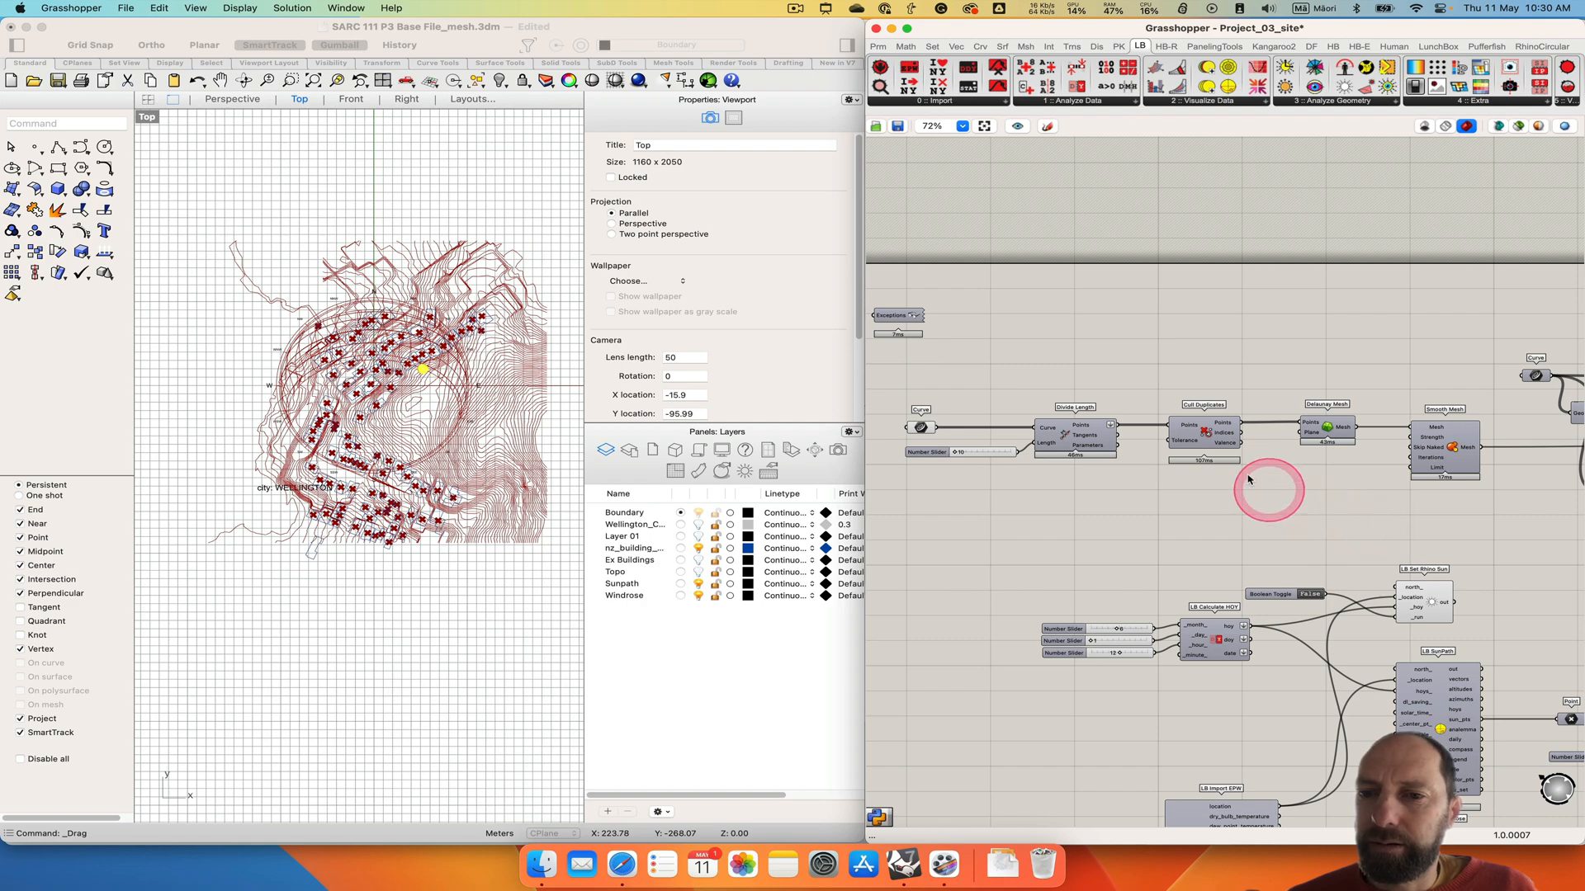
right_drag(1350, 513, 1112, 504)
right_drag(1362, 544, 1118, 498)
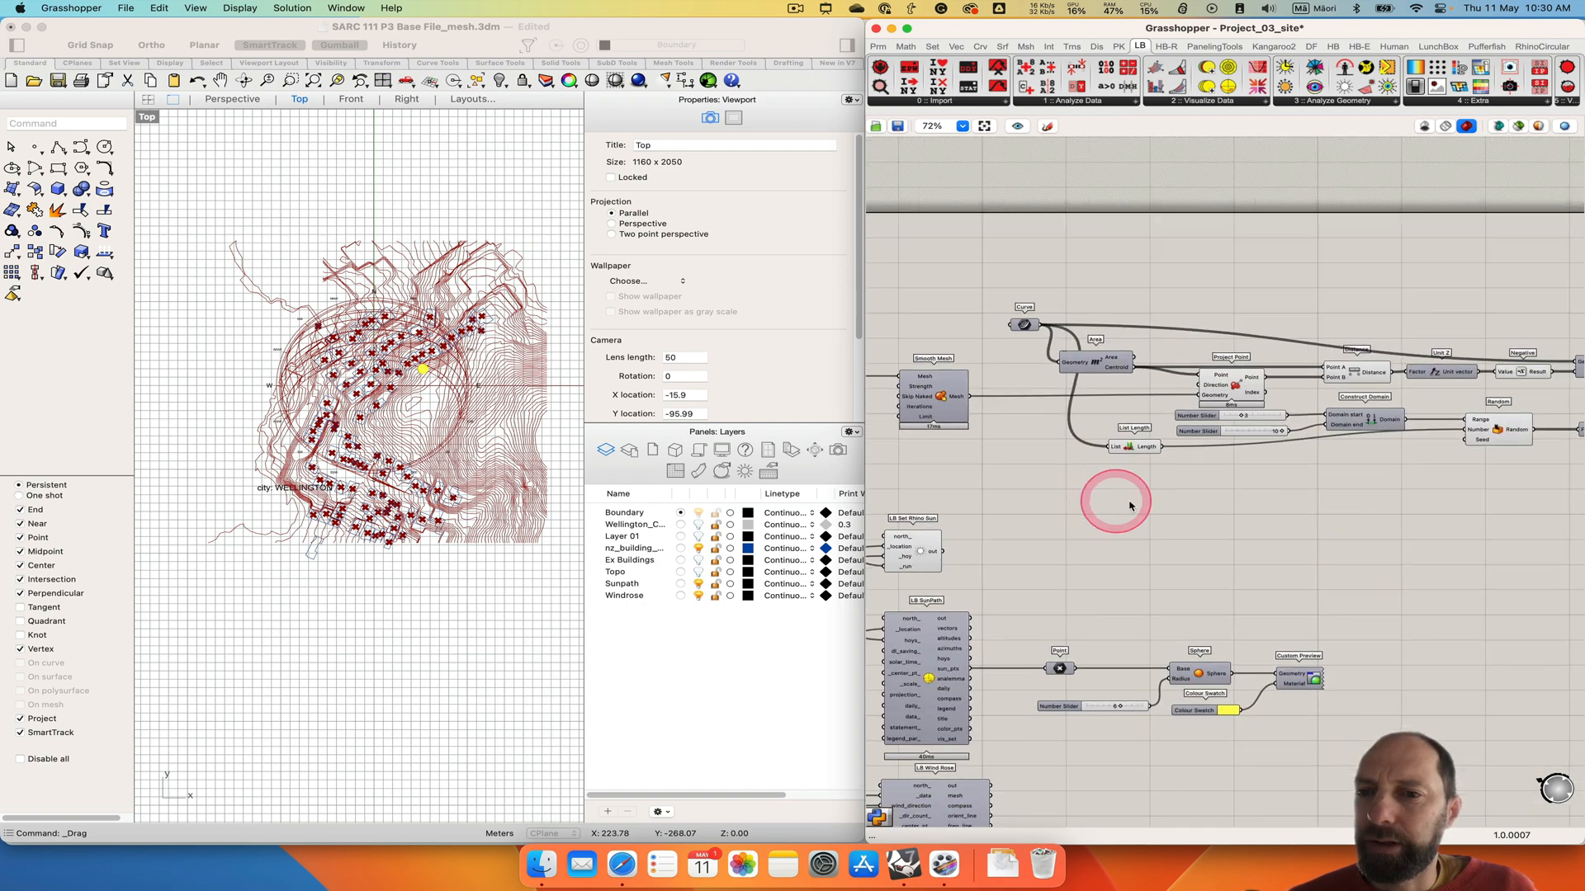
click(1232, 384)
right_click(1236, 390)
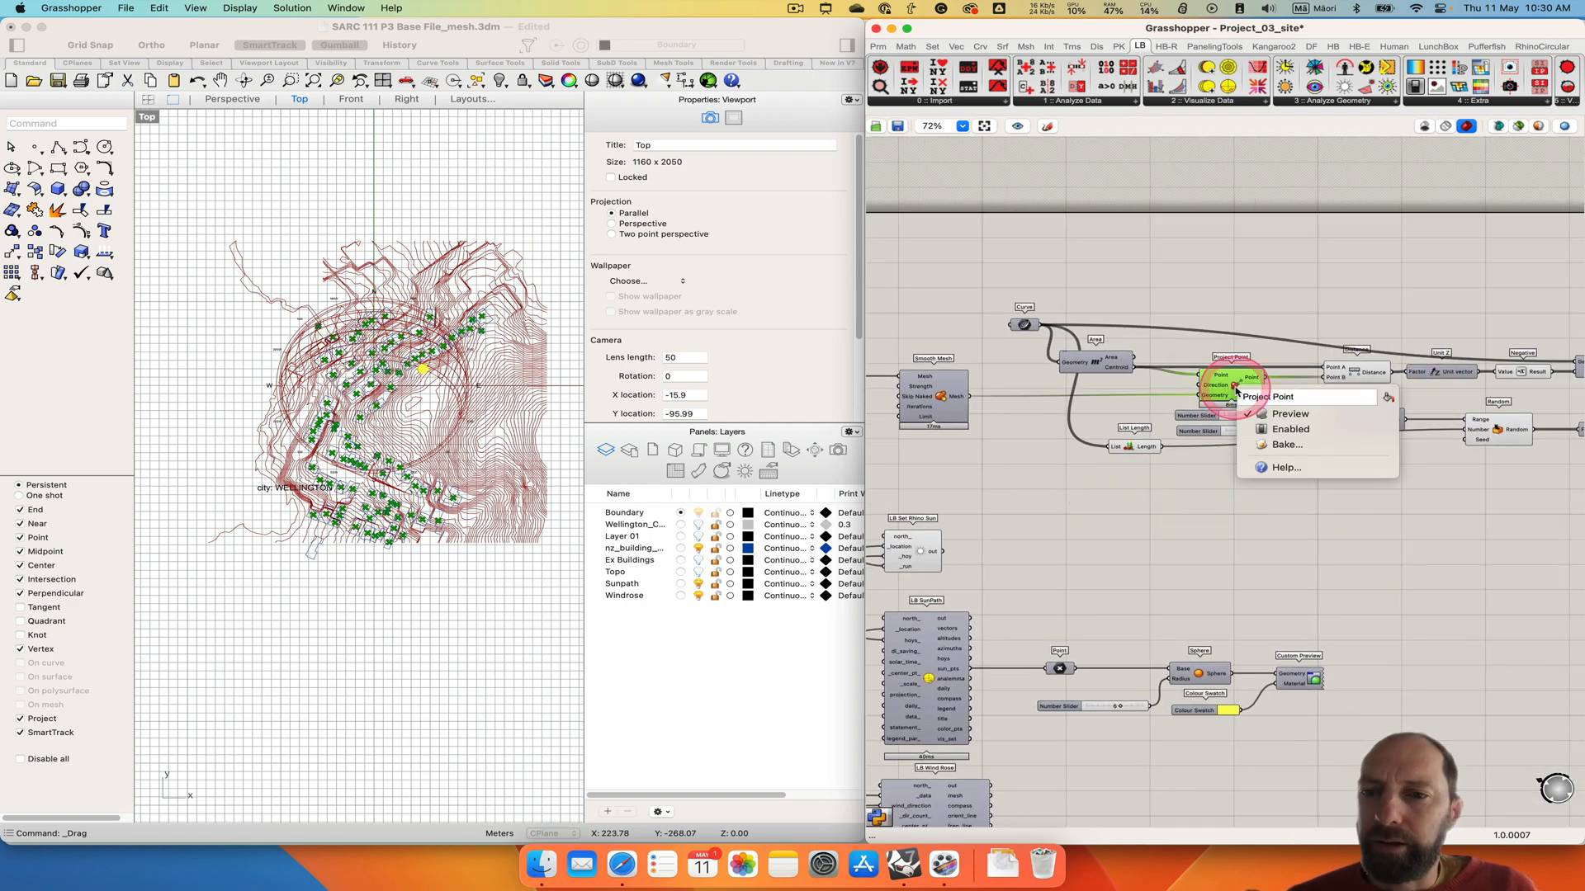
click(1278, 414)
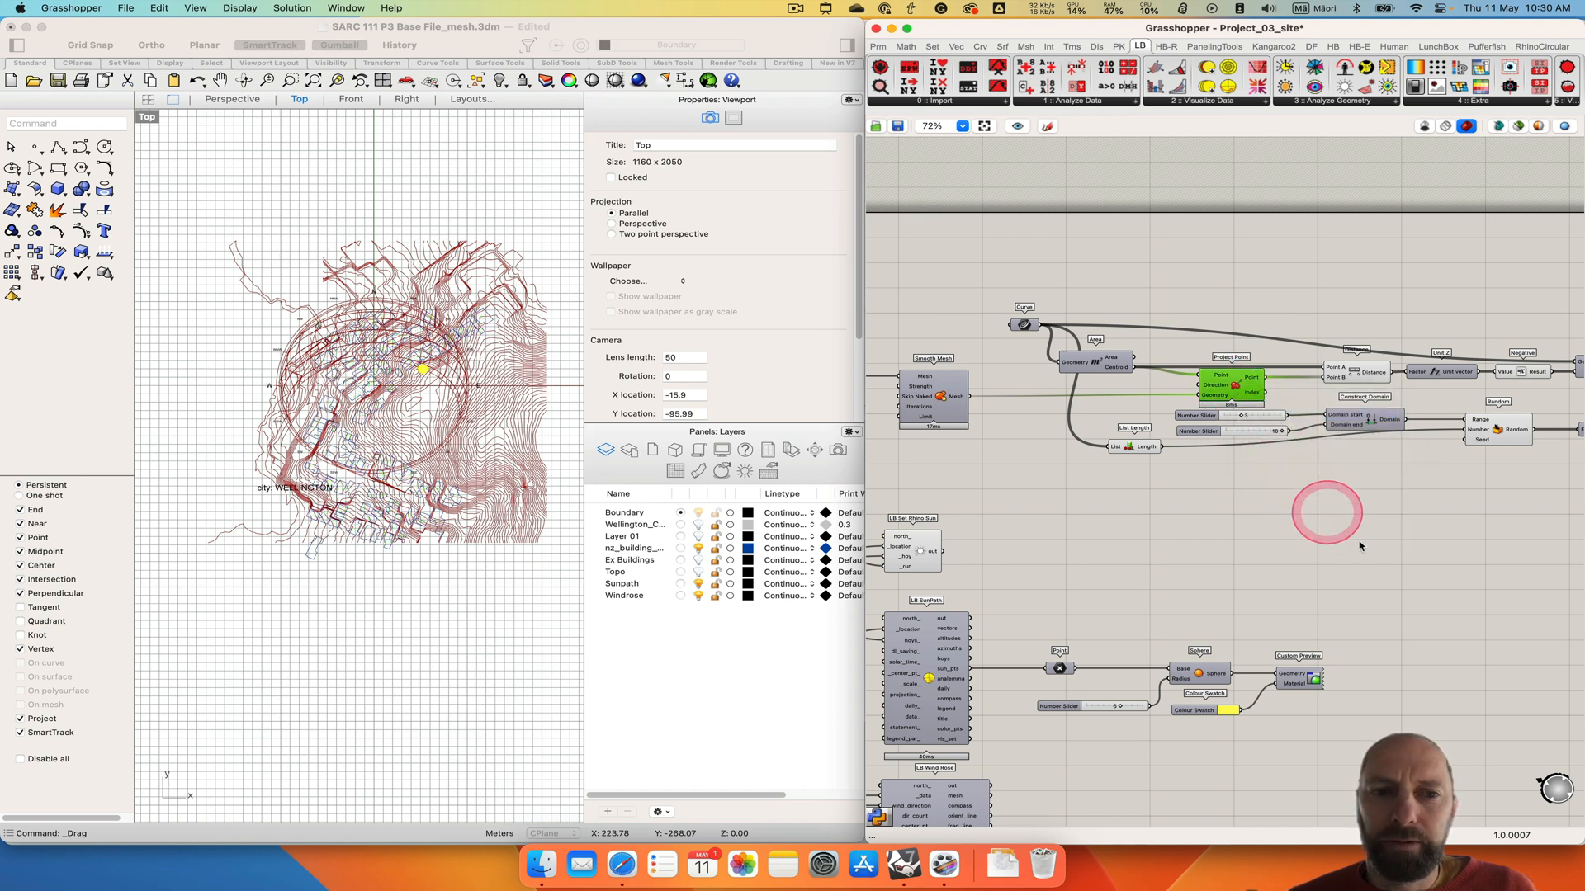
Limit the Grasshopper preview to selected components only and hide the nz_building_outlines layer.
right_drag(1398, 569, 1224, 562)
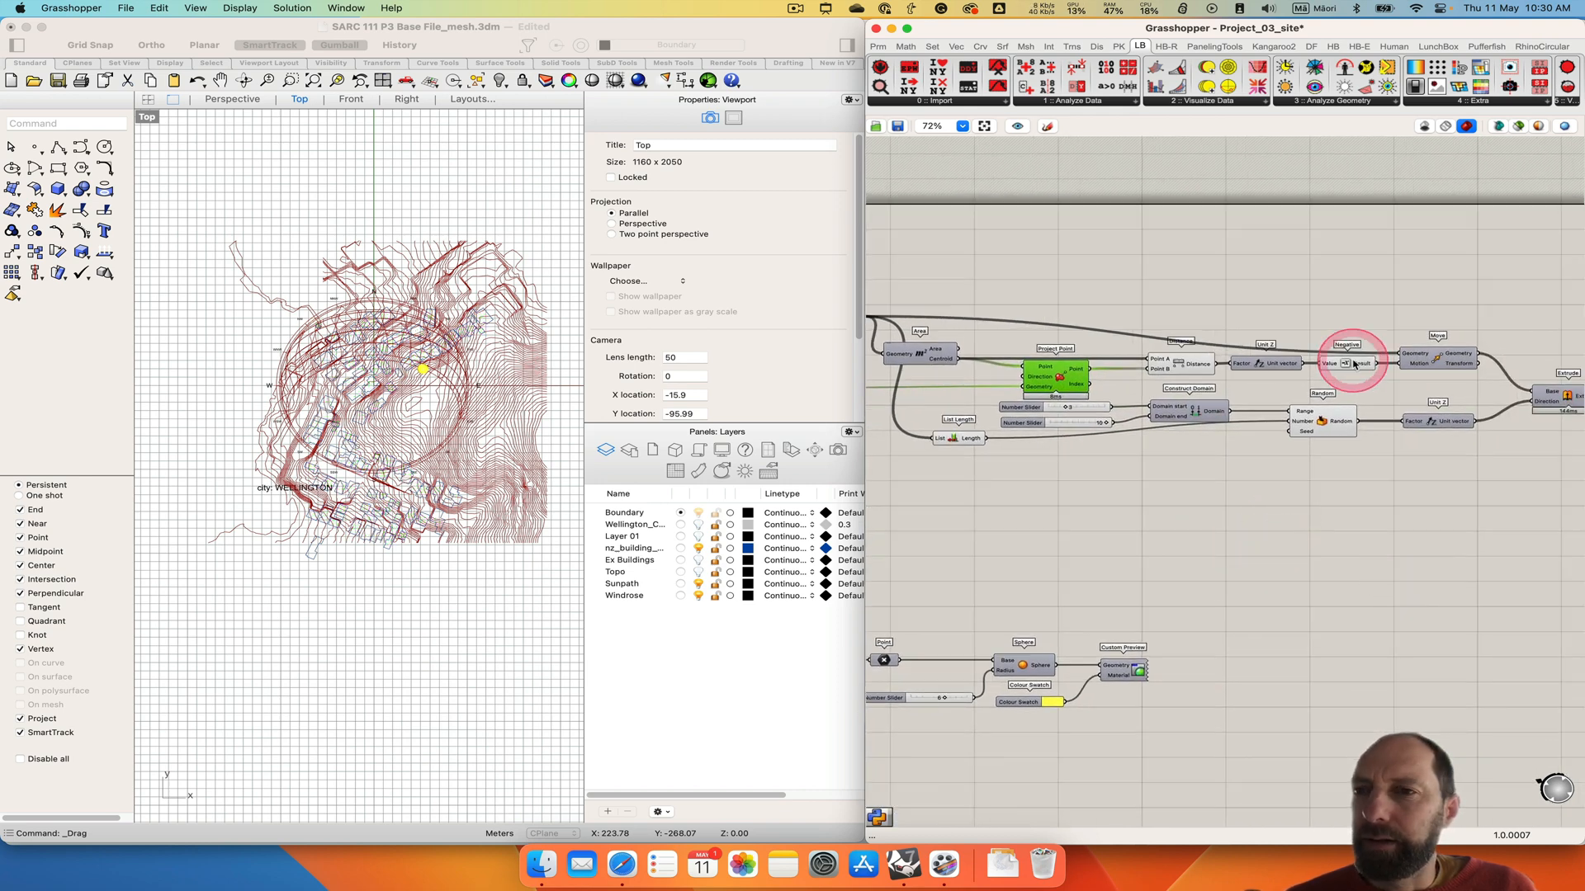
click(1519, 130)
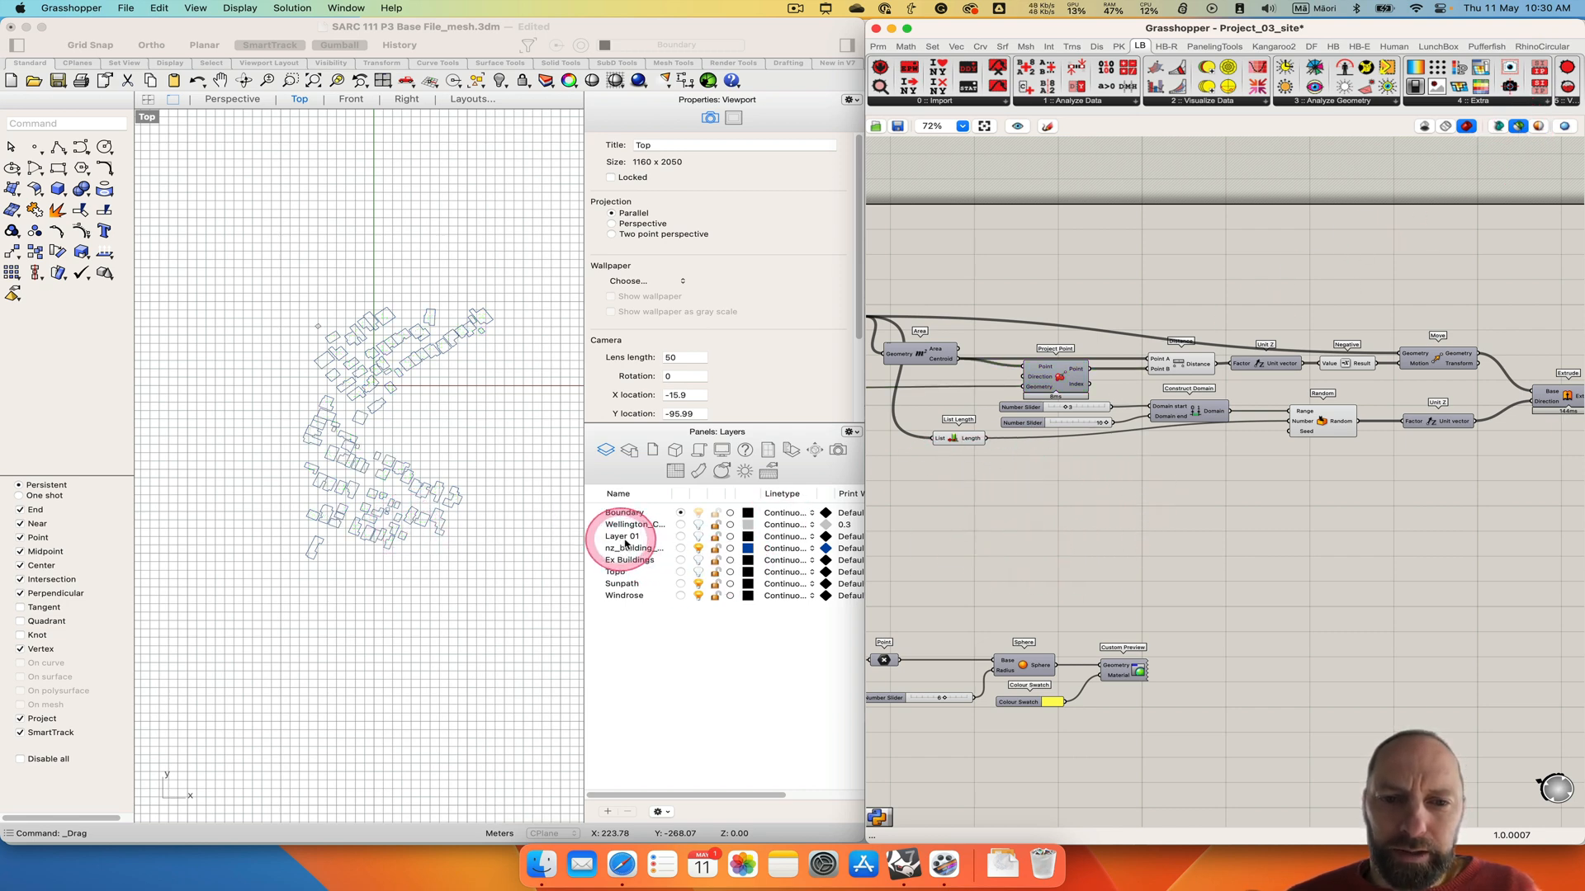
click(699, 549)
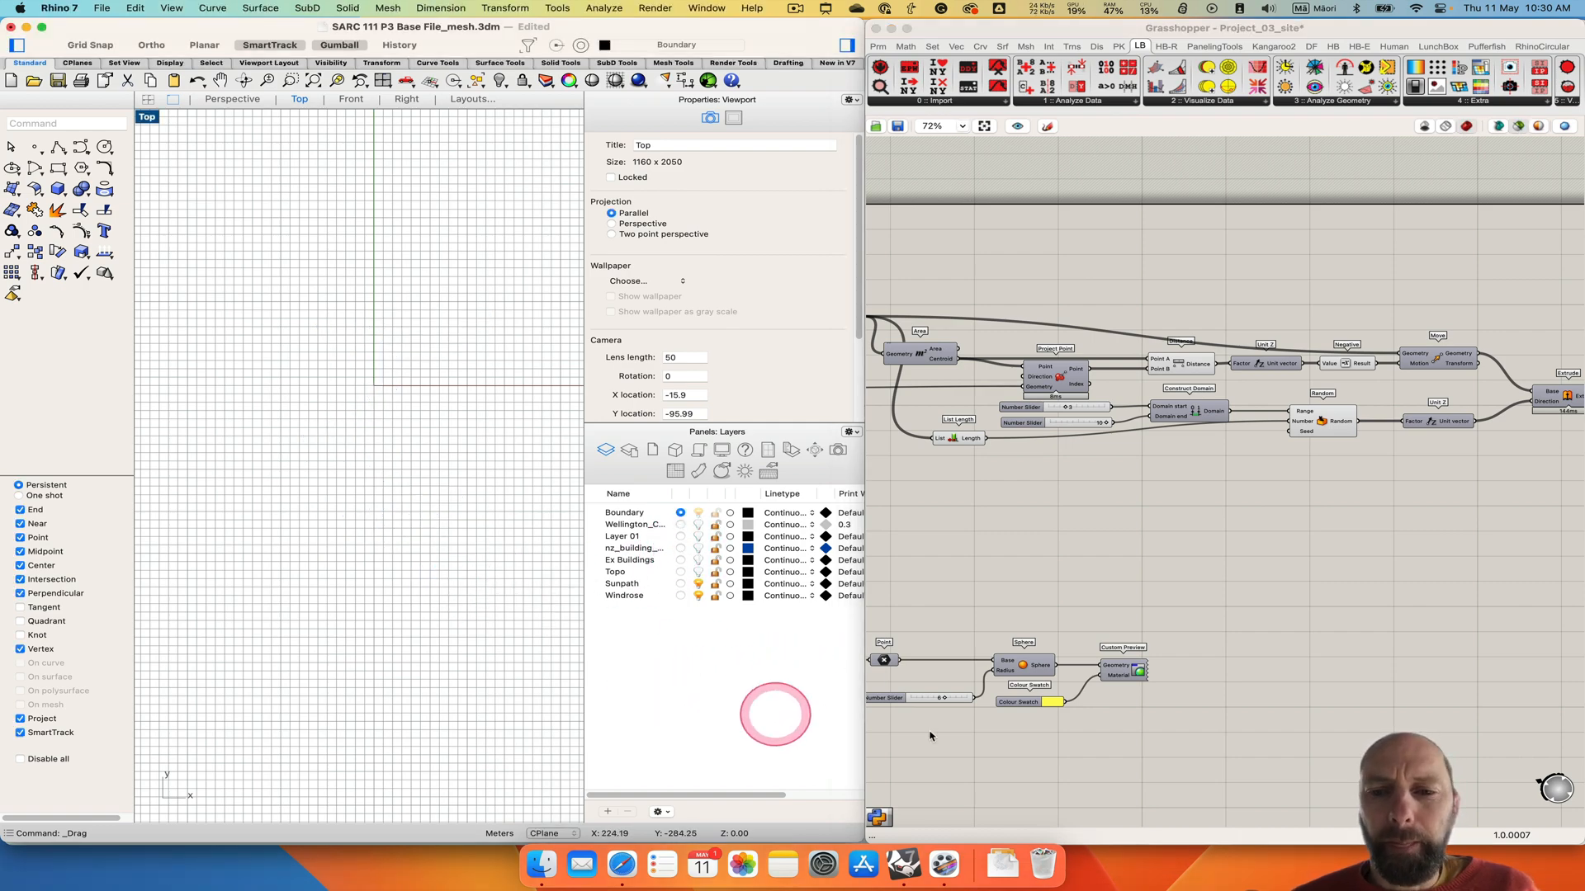
Bake the LB Wind Rose component's output onto the Windrose layer.
right_drag(1037, 560, 1279, 490)
scroll(1161, 711, down, 5)
scroll(1161, 712, left, 5)
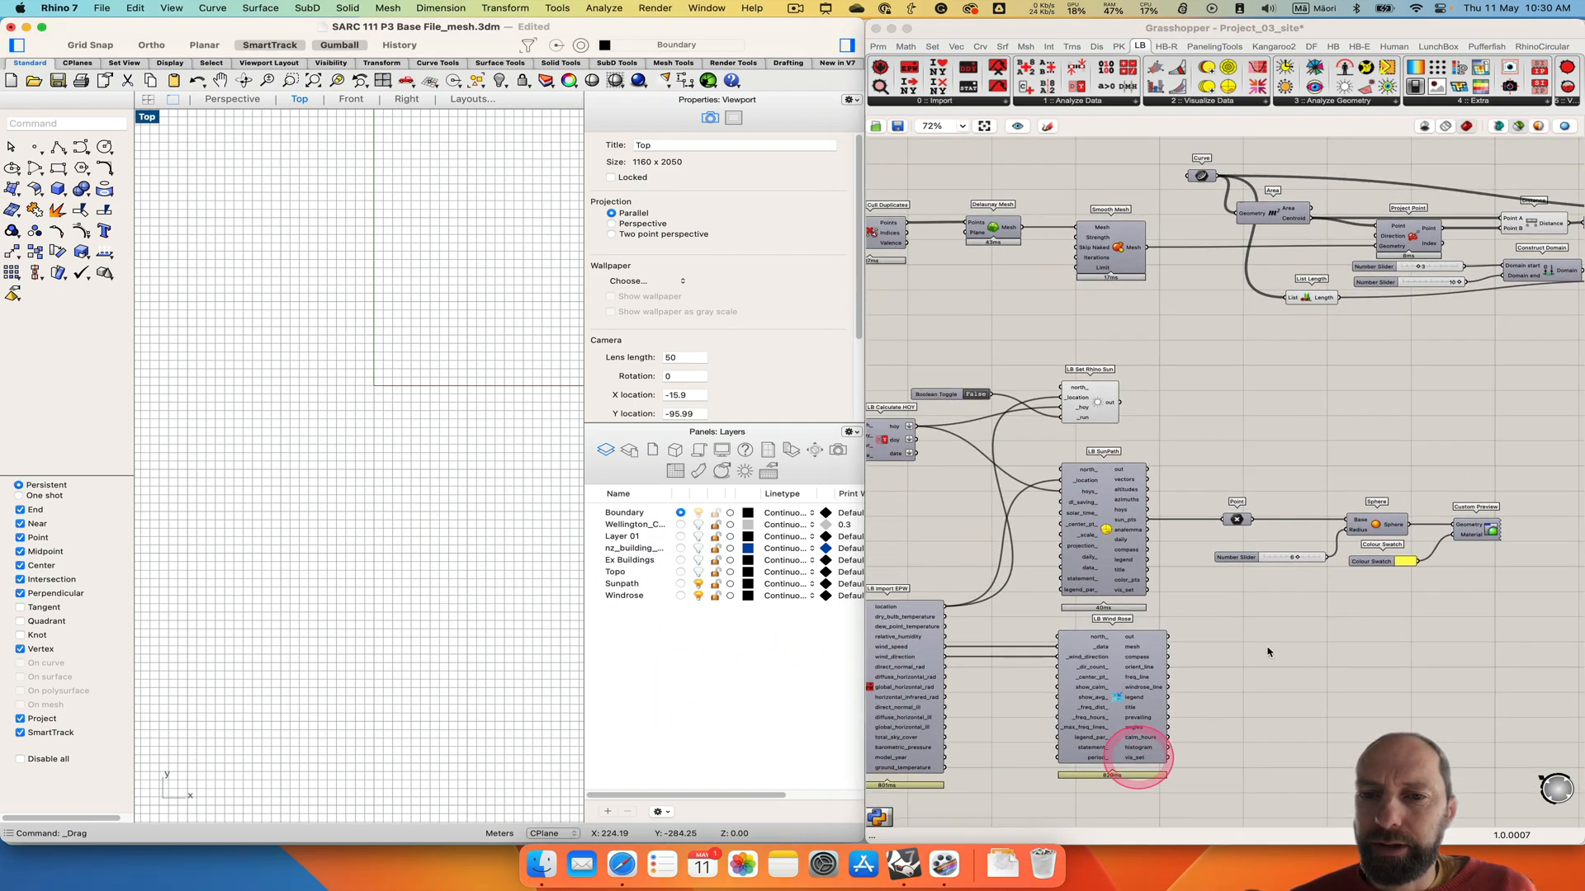
right_drag(1095, 628, 1115, 331)
right_drag(1309, 737, 1283, 535)
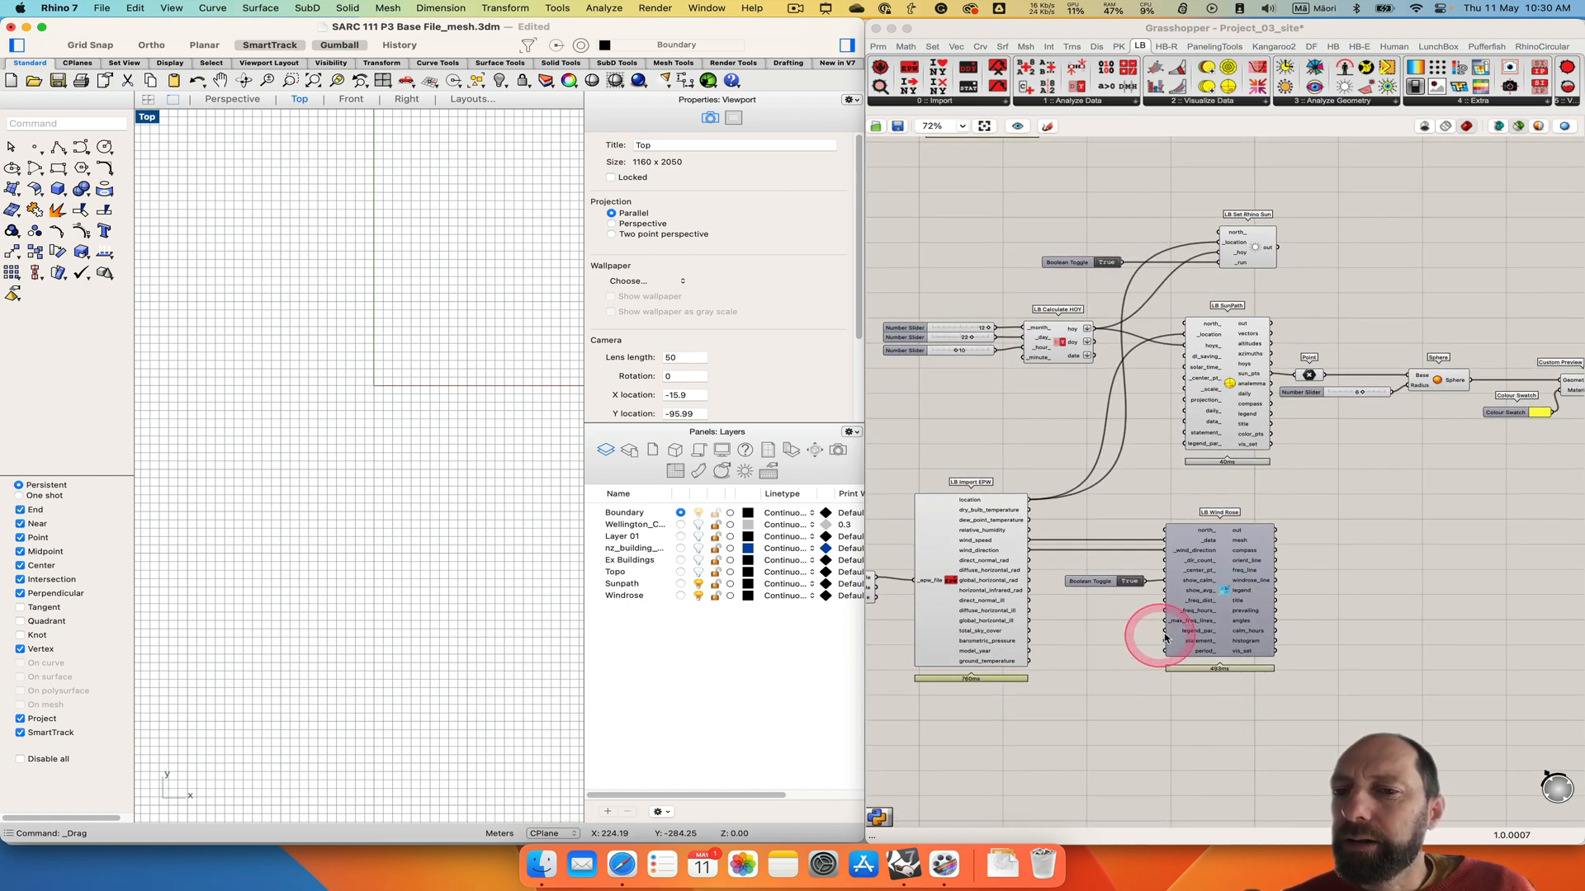
click(1224, 595)
right_click(1224, 595)
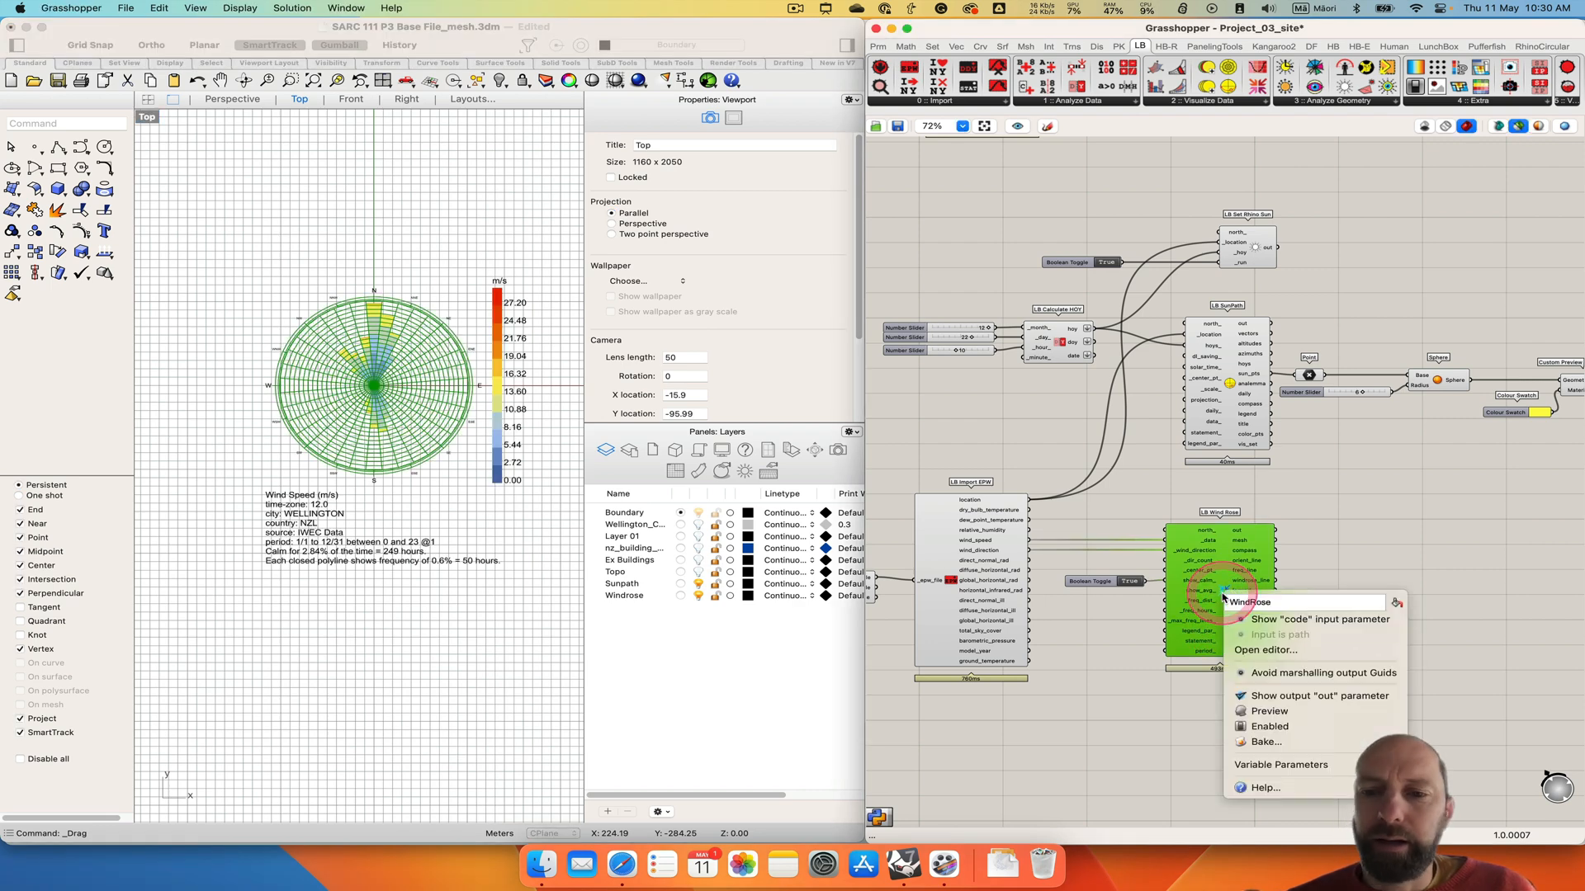
click(1269, 741)
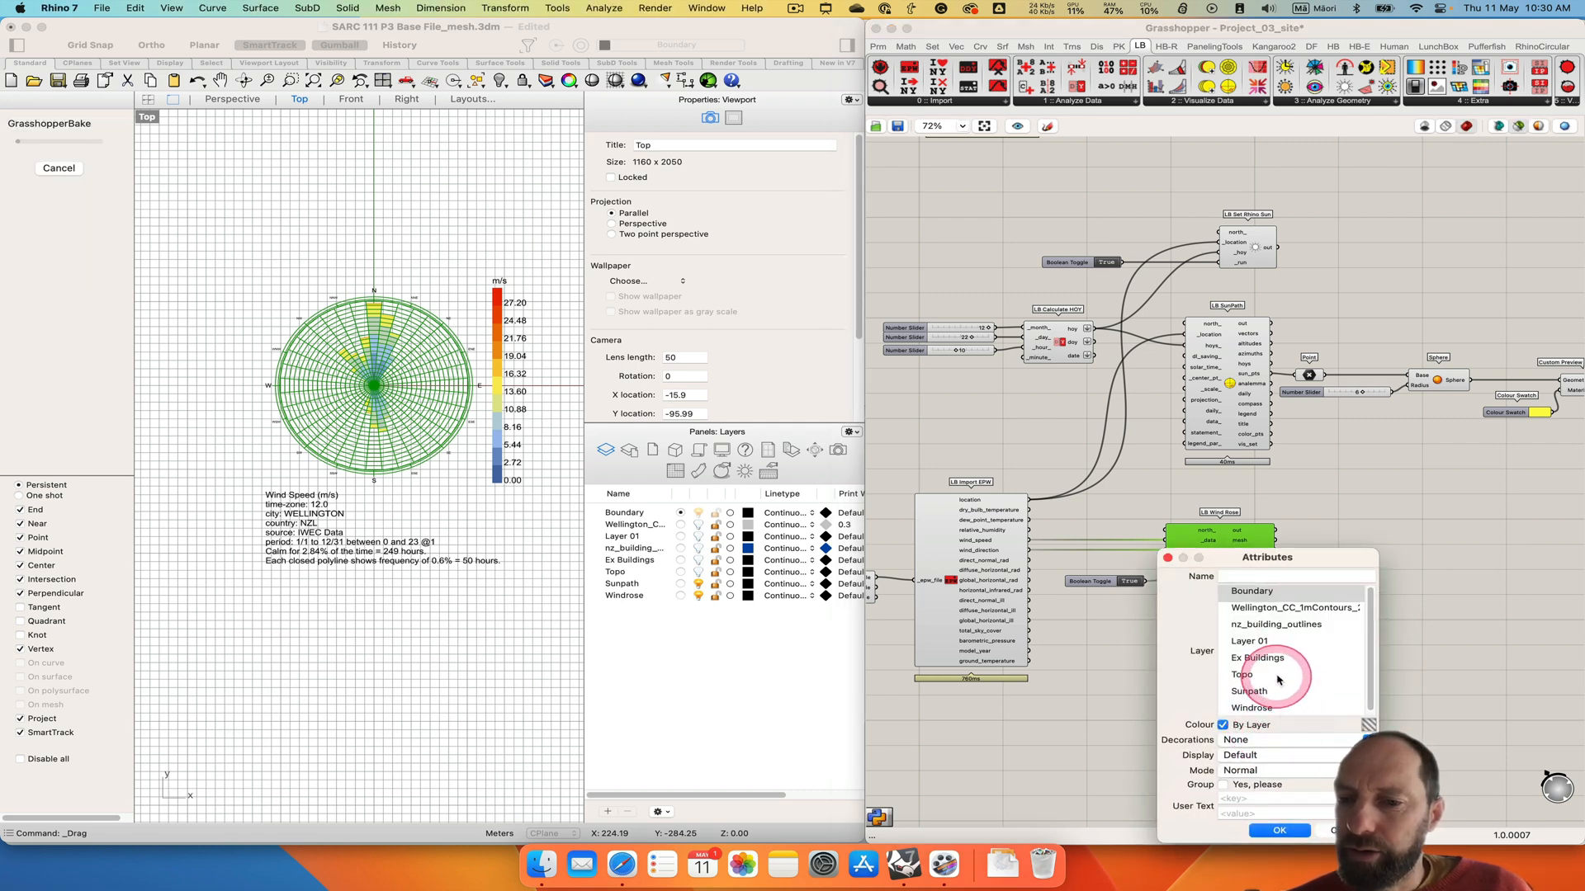
click(1256, 708)
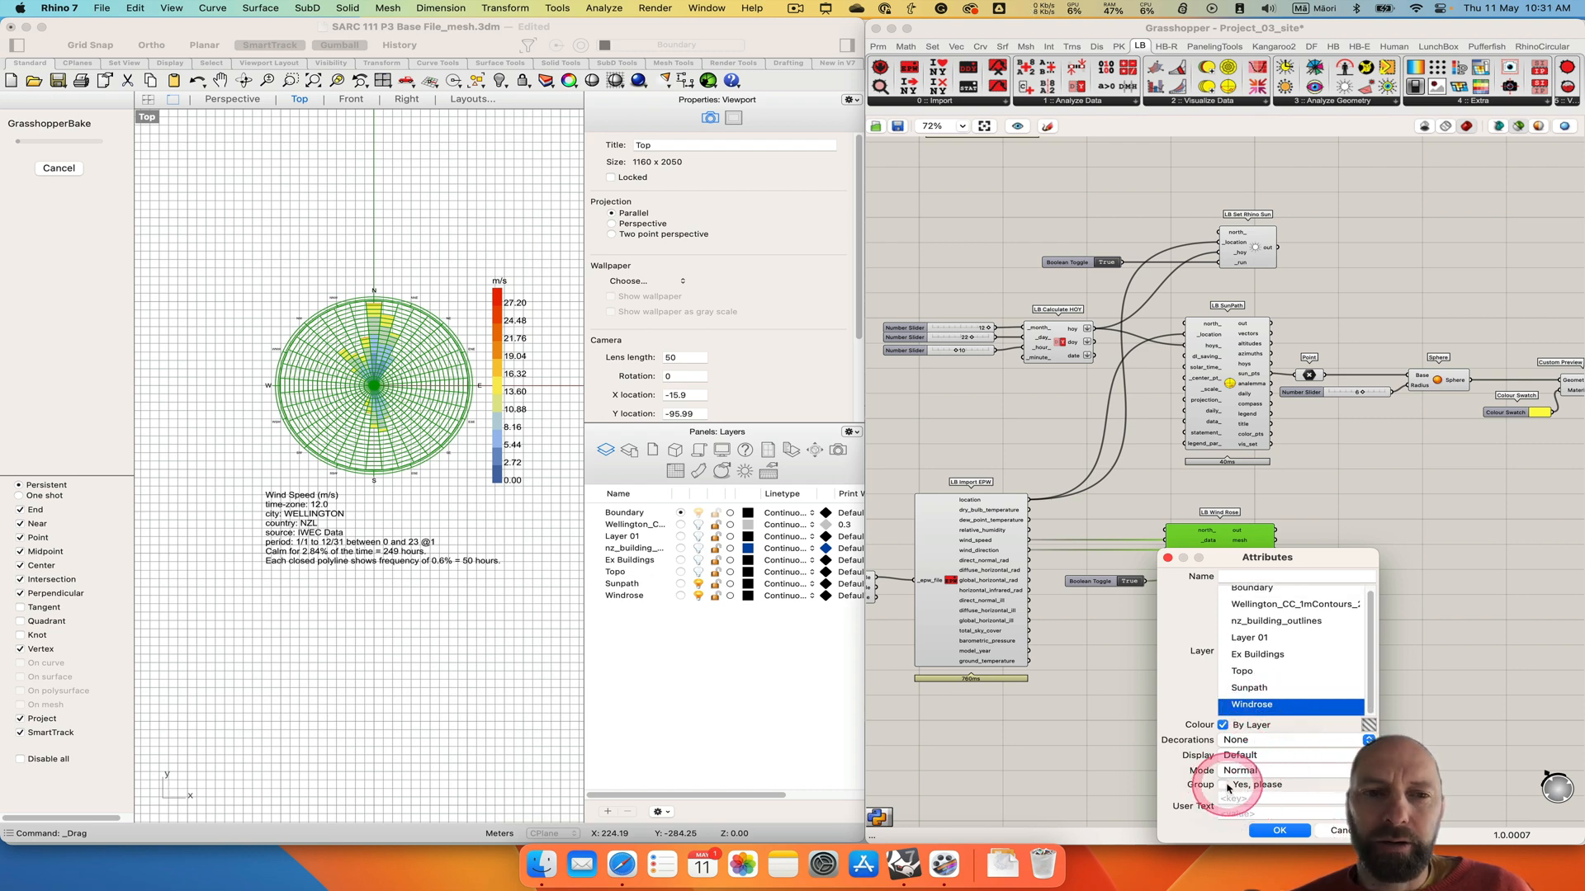
click(1280, 831)
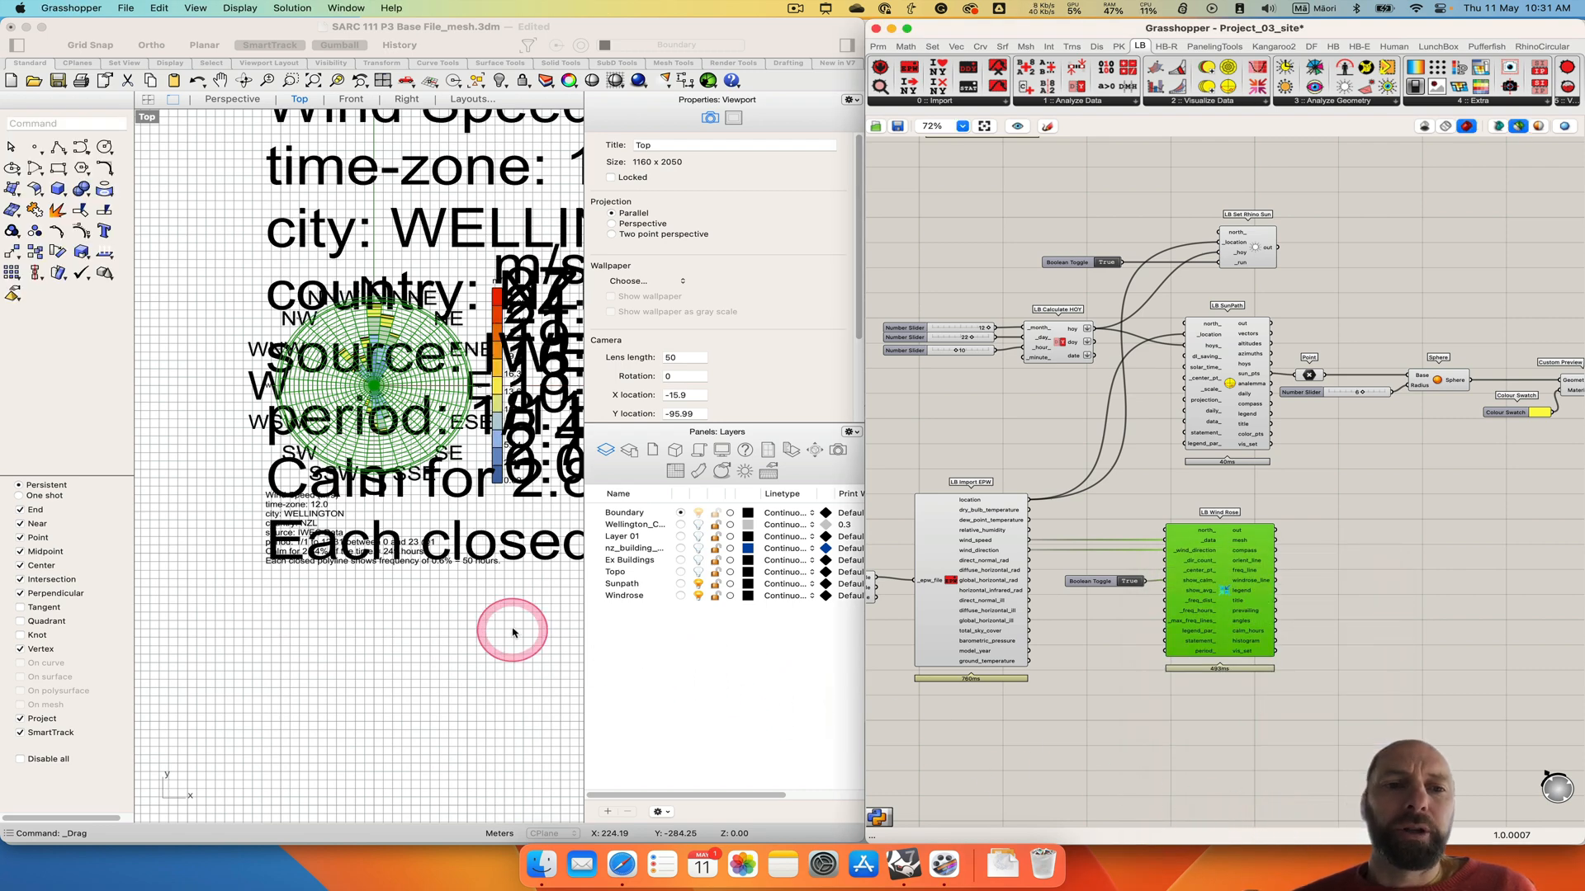
Set the text height of the baked wind rose description block to 1.
scroll(513, 633, down, 6)
right_drag(439, 625, 340, 594)
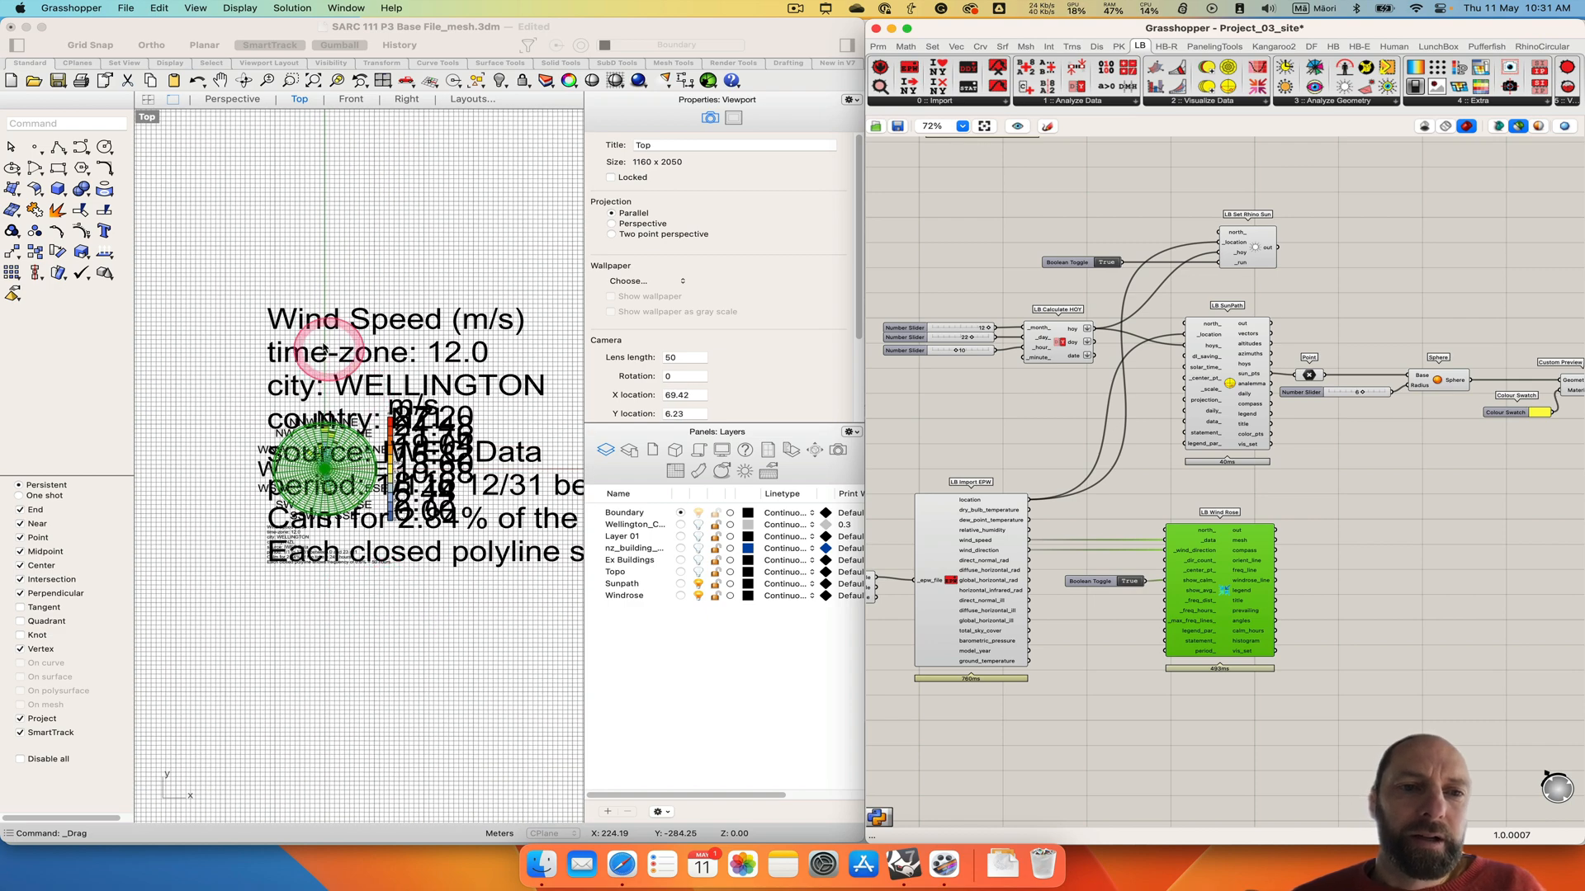
click(309, 325)
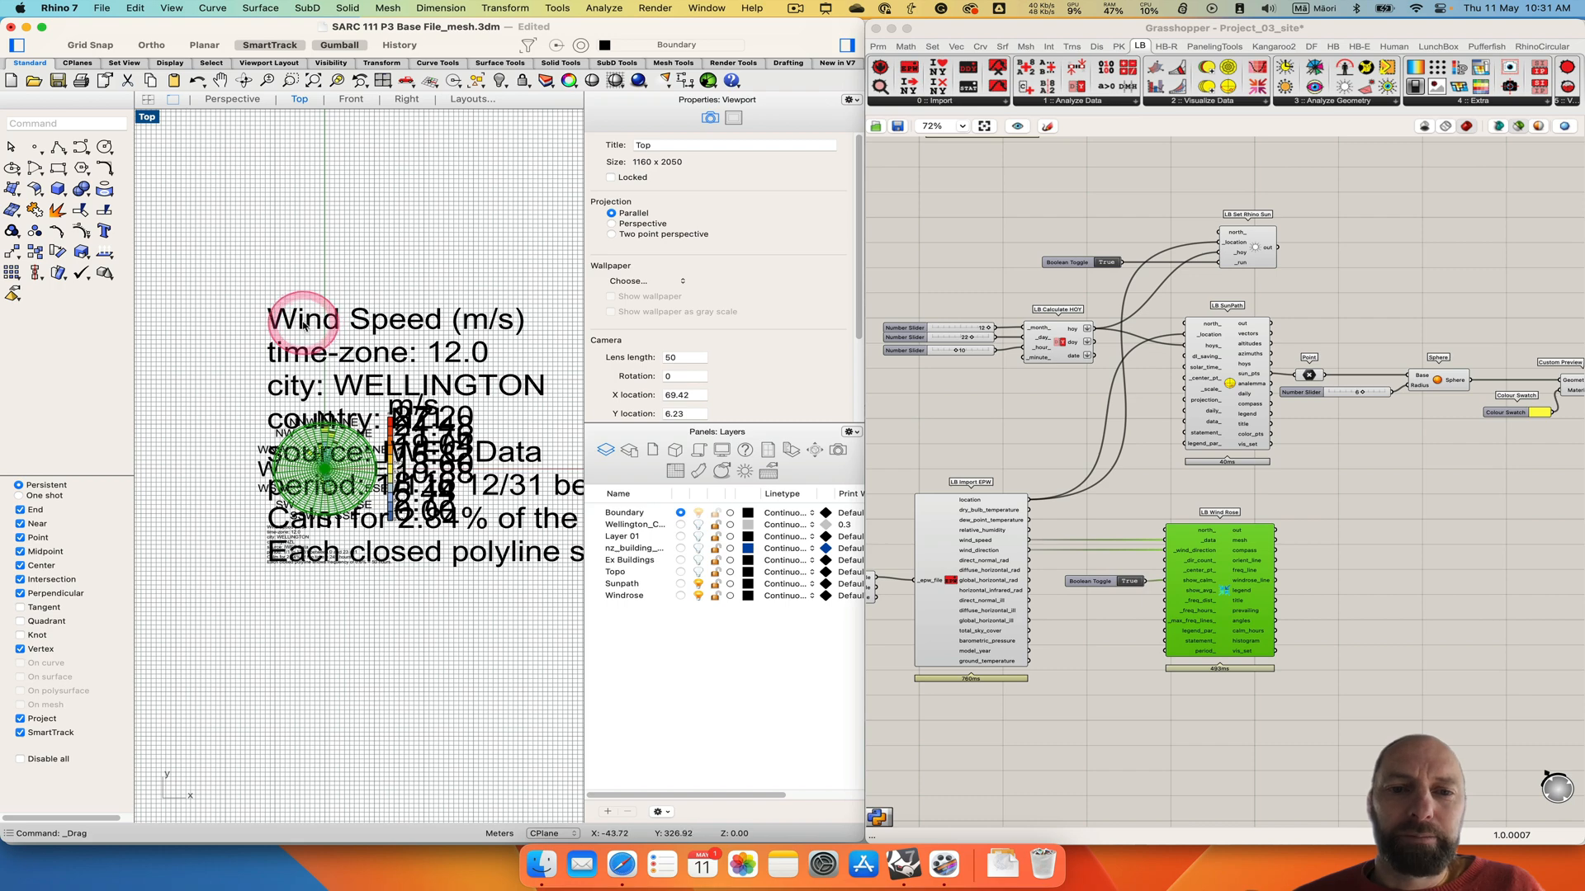
click(307, 325)
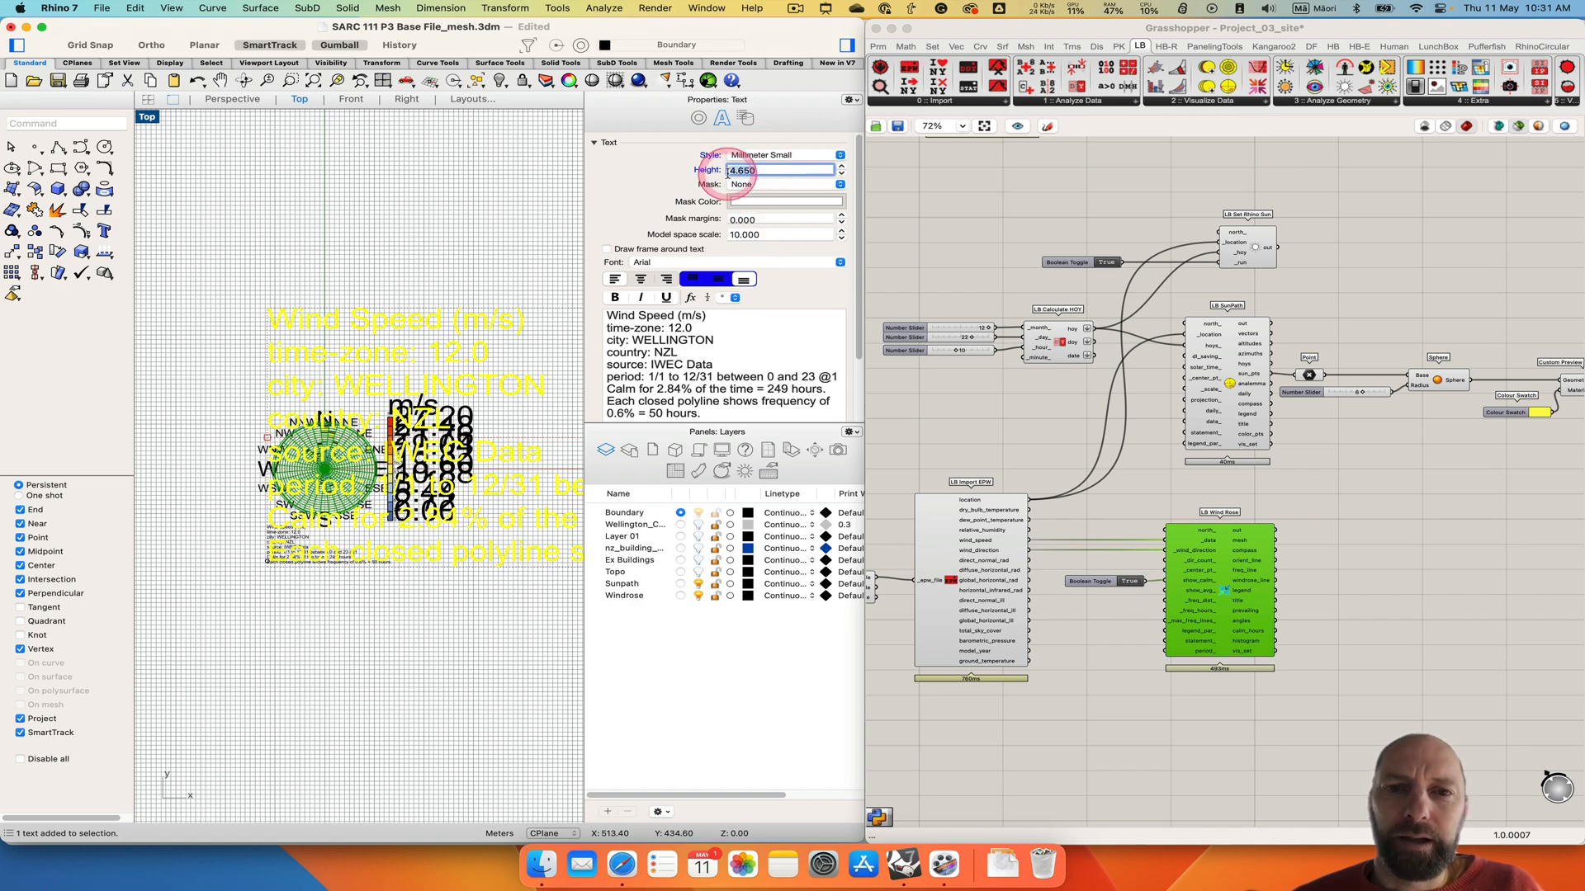
text(1)
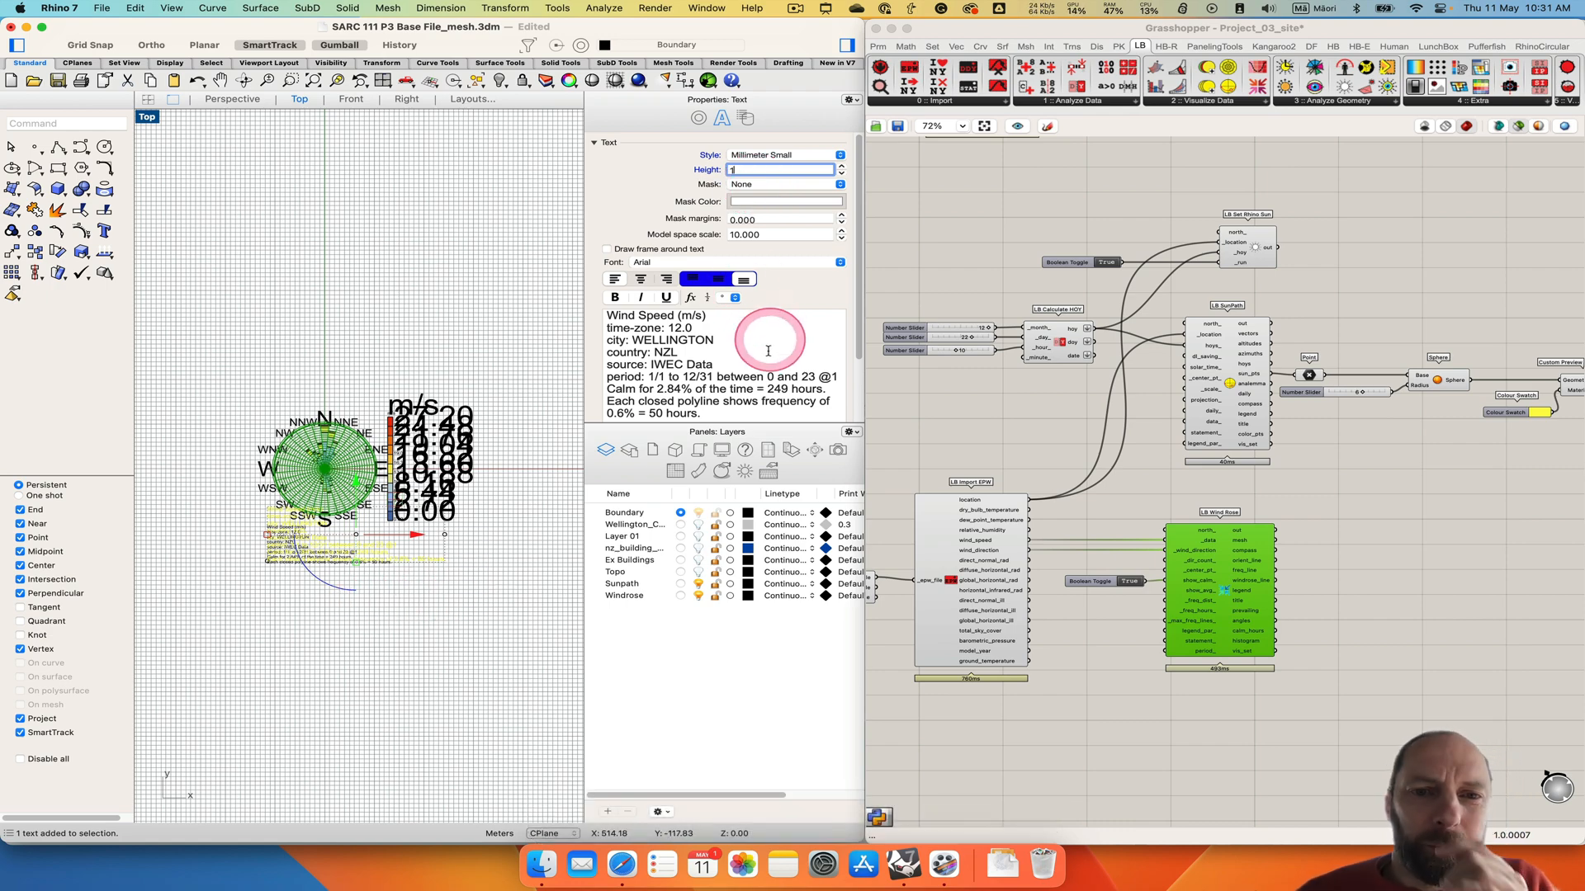
Delete every line of the wind rose description text except "Wind Speed (m/s)".
click(695, 353)
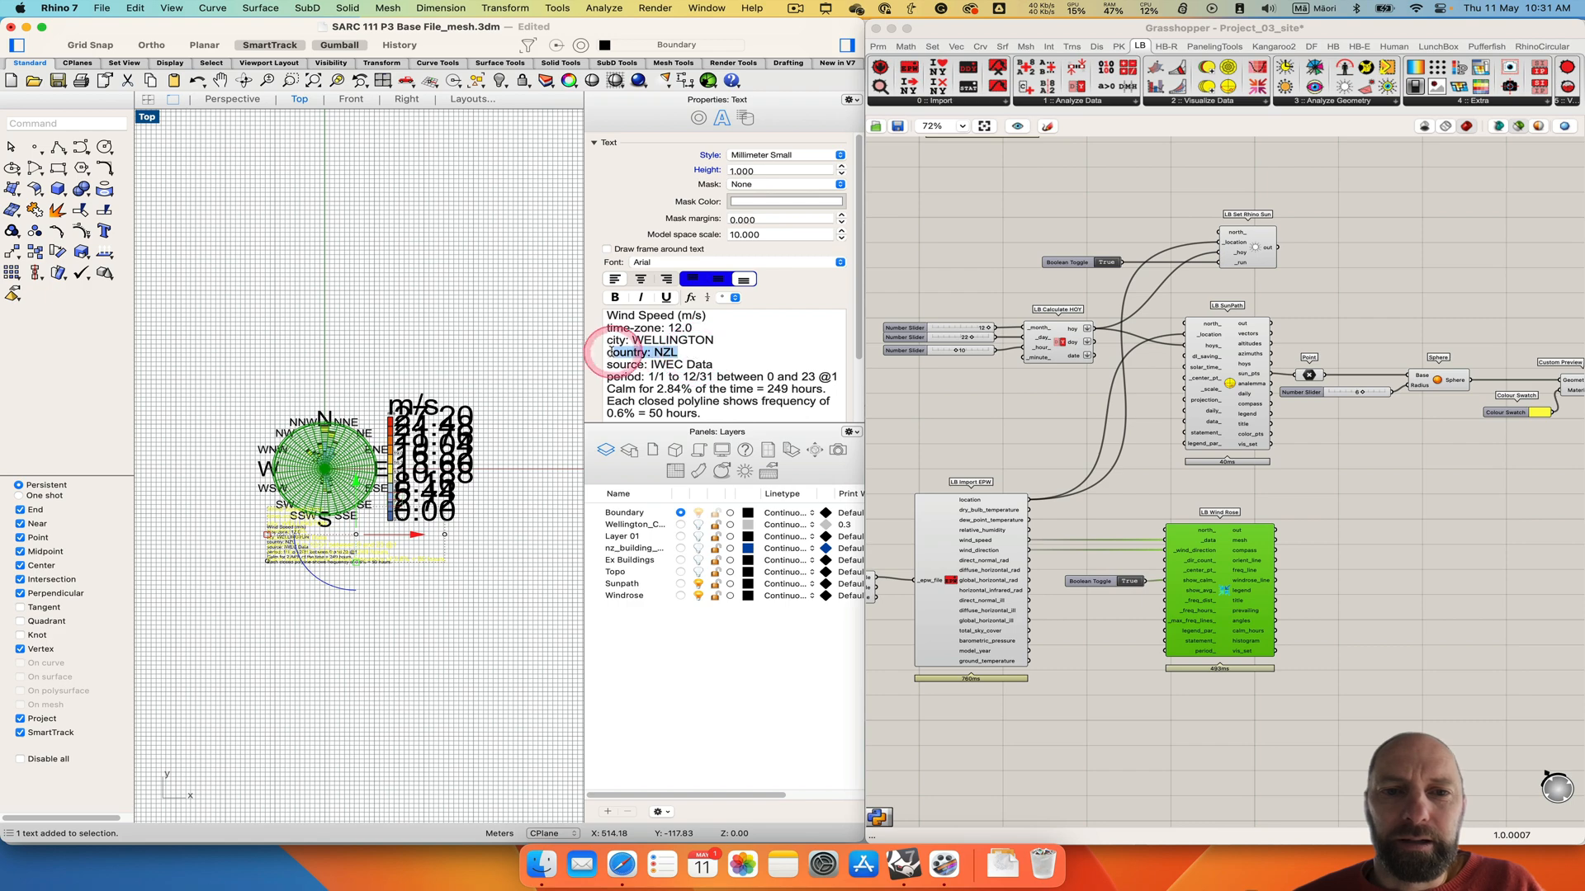
key(BackSpace)
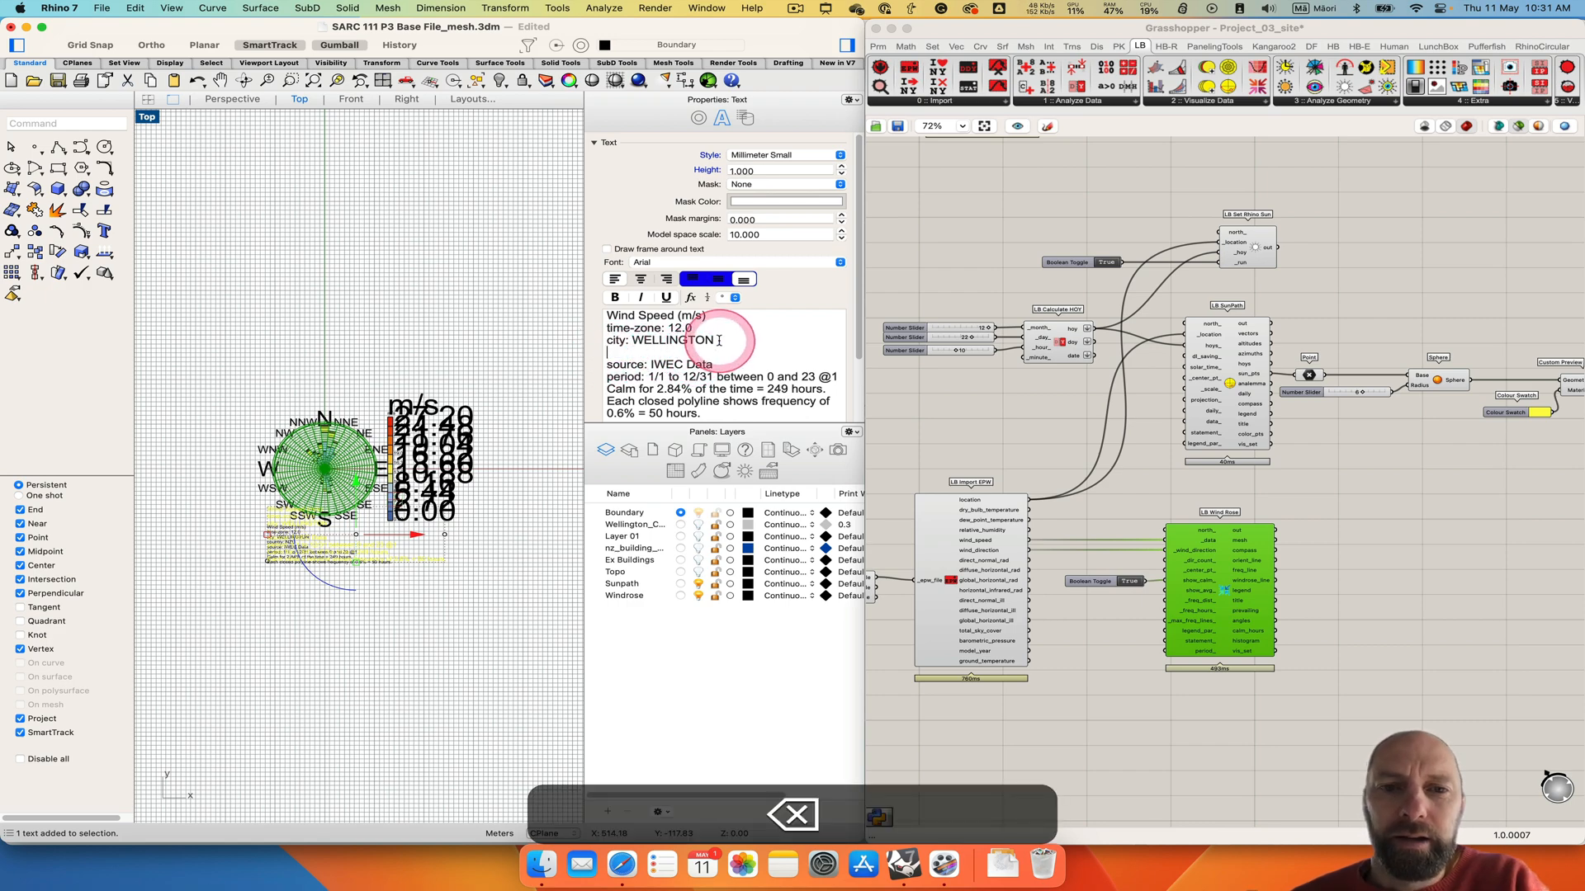
double_click(673, 340)
key(BackSpace)
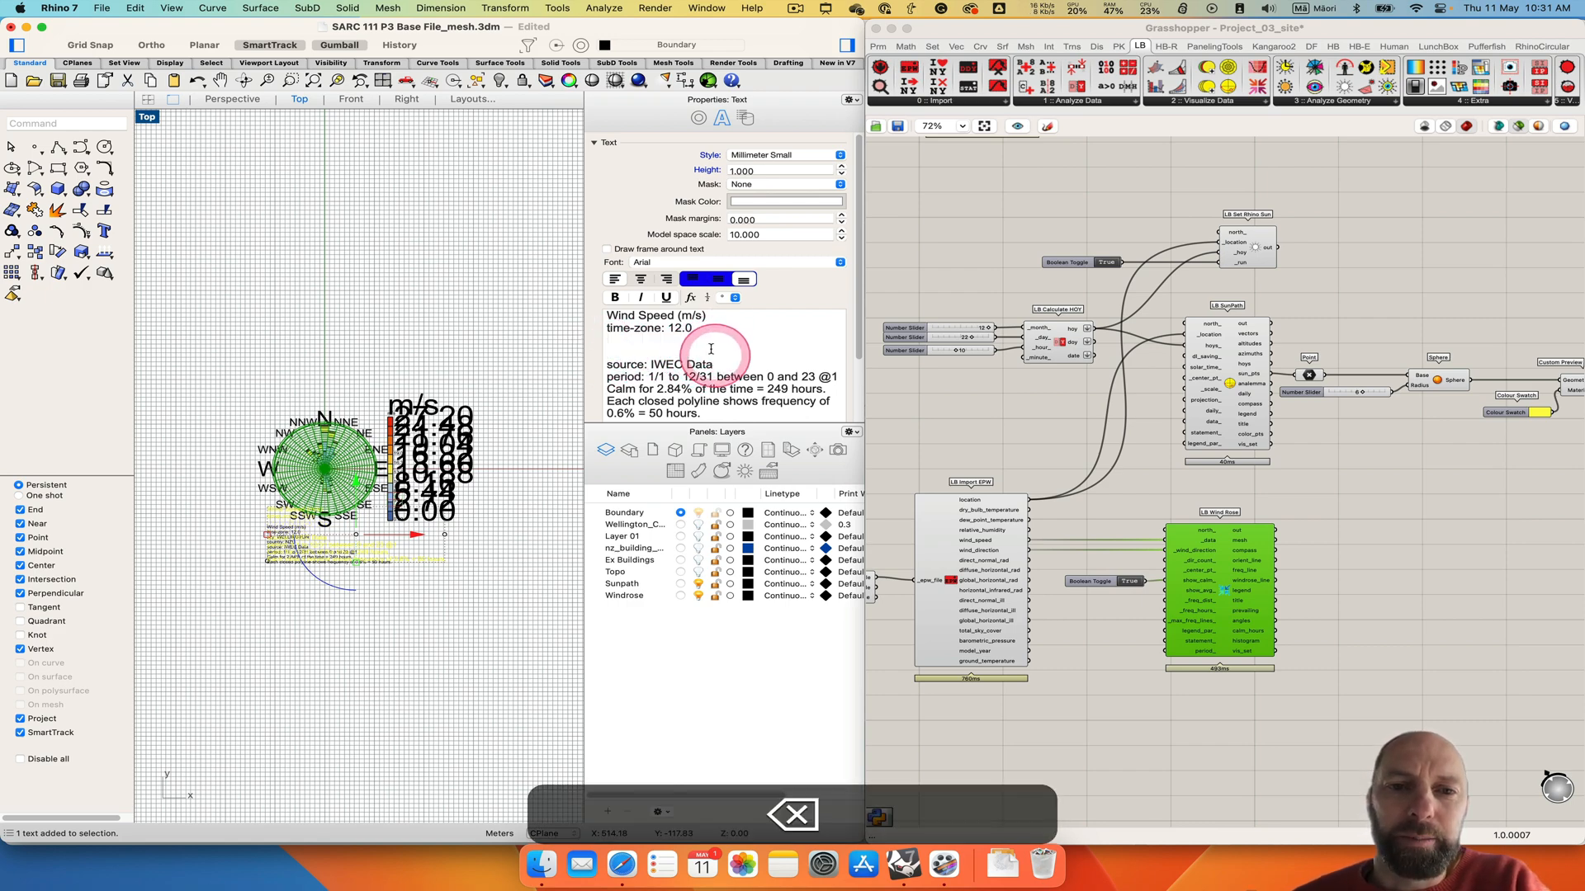
click(700, 331)
key(BackSpace)
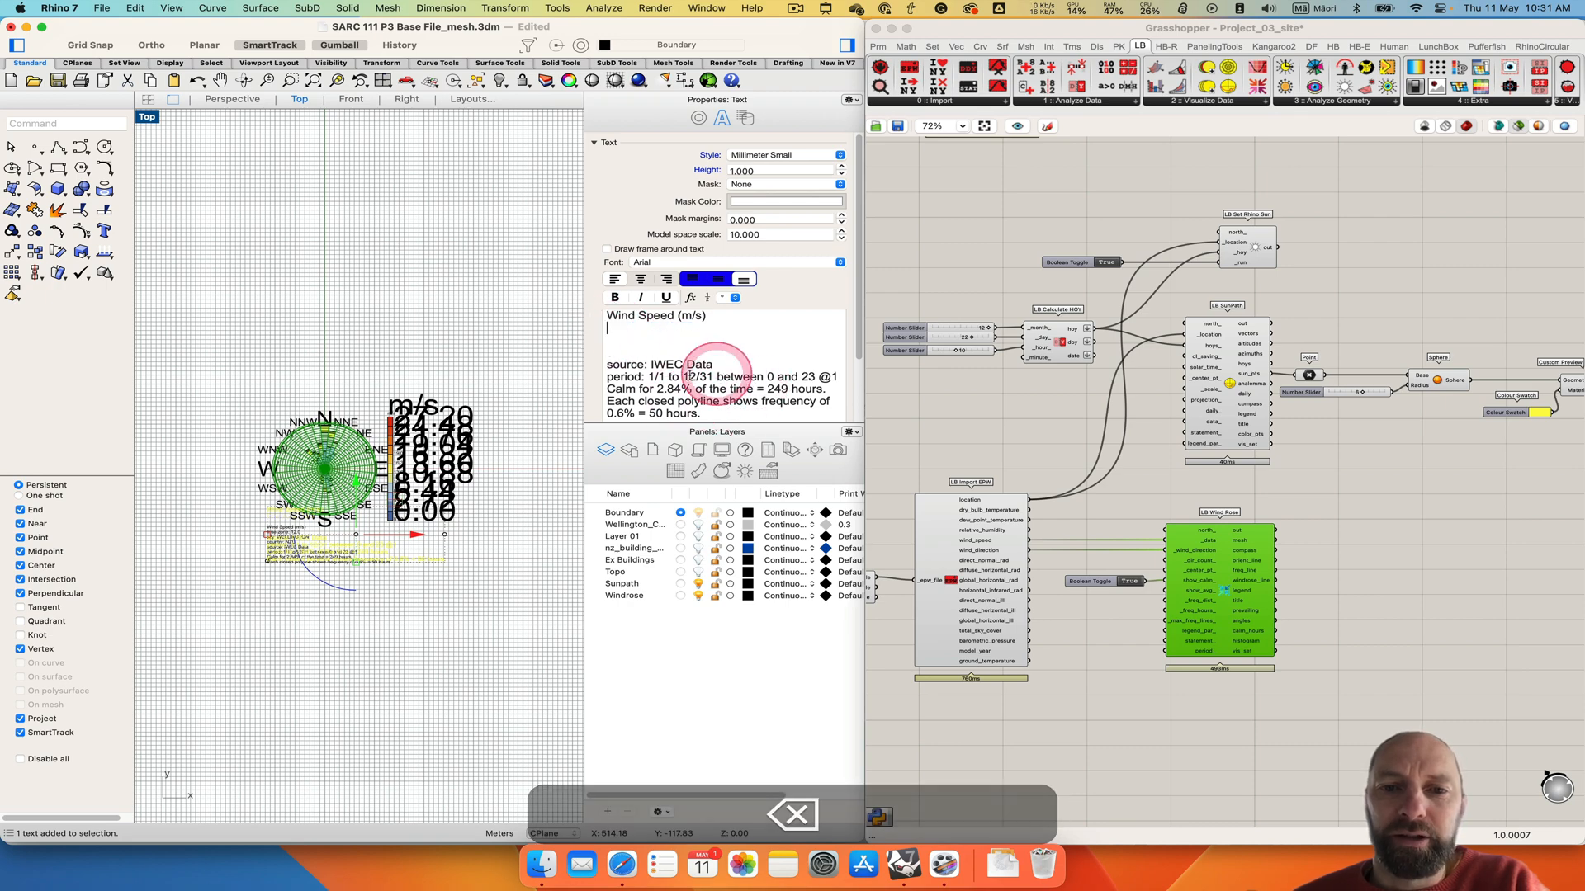
drag(745, 416, 606, 328)
key(BackSpace)
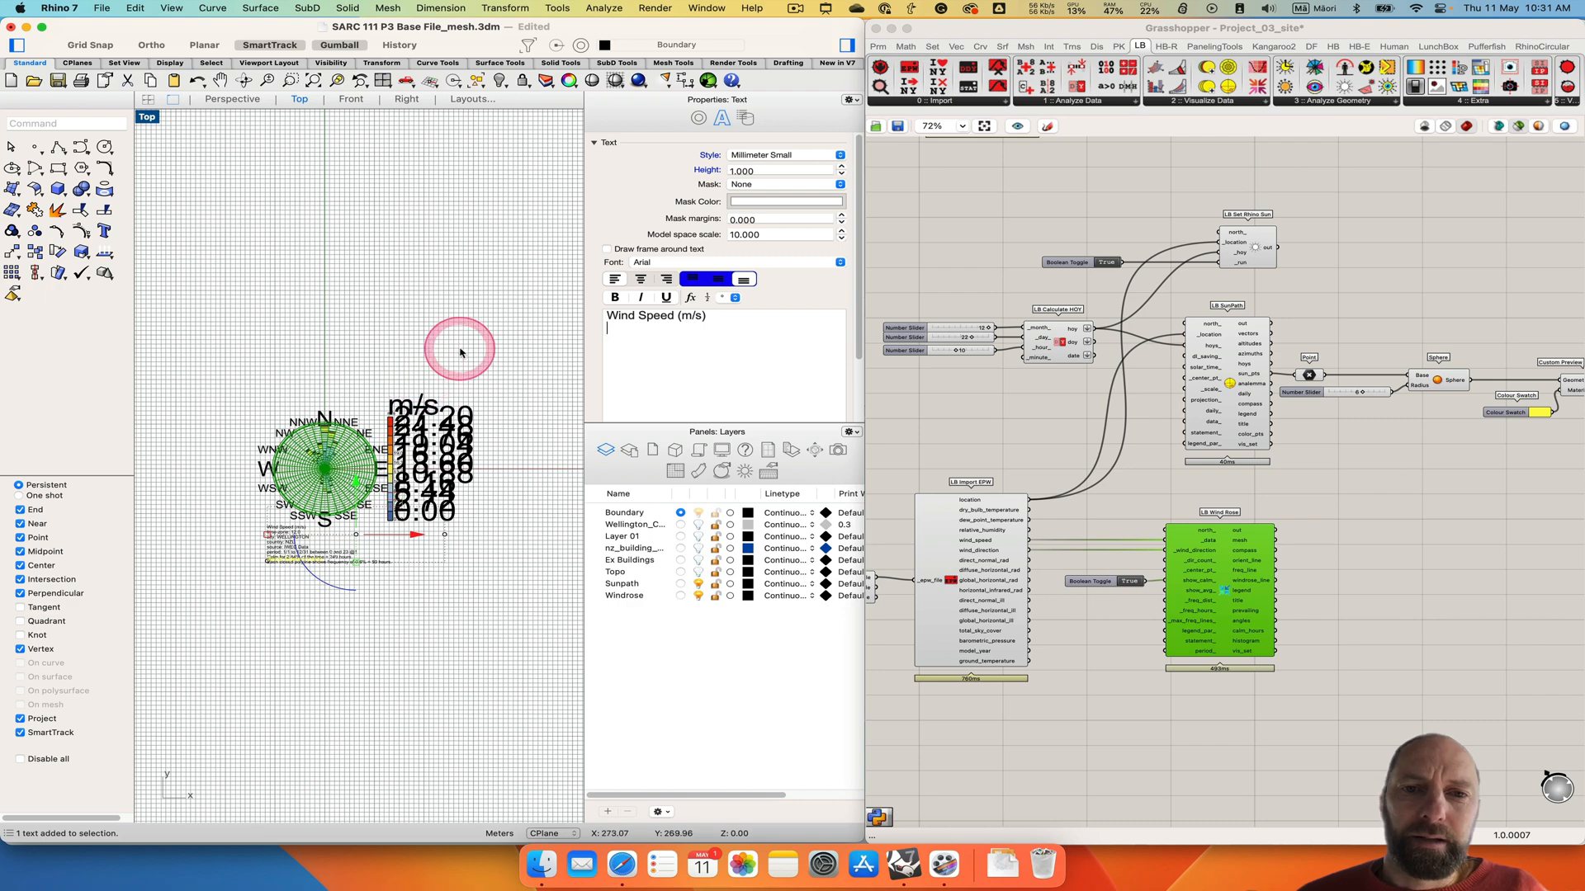
click(460, 347)
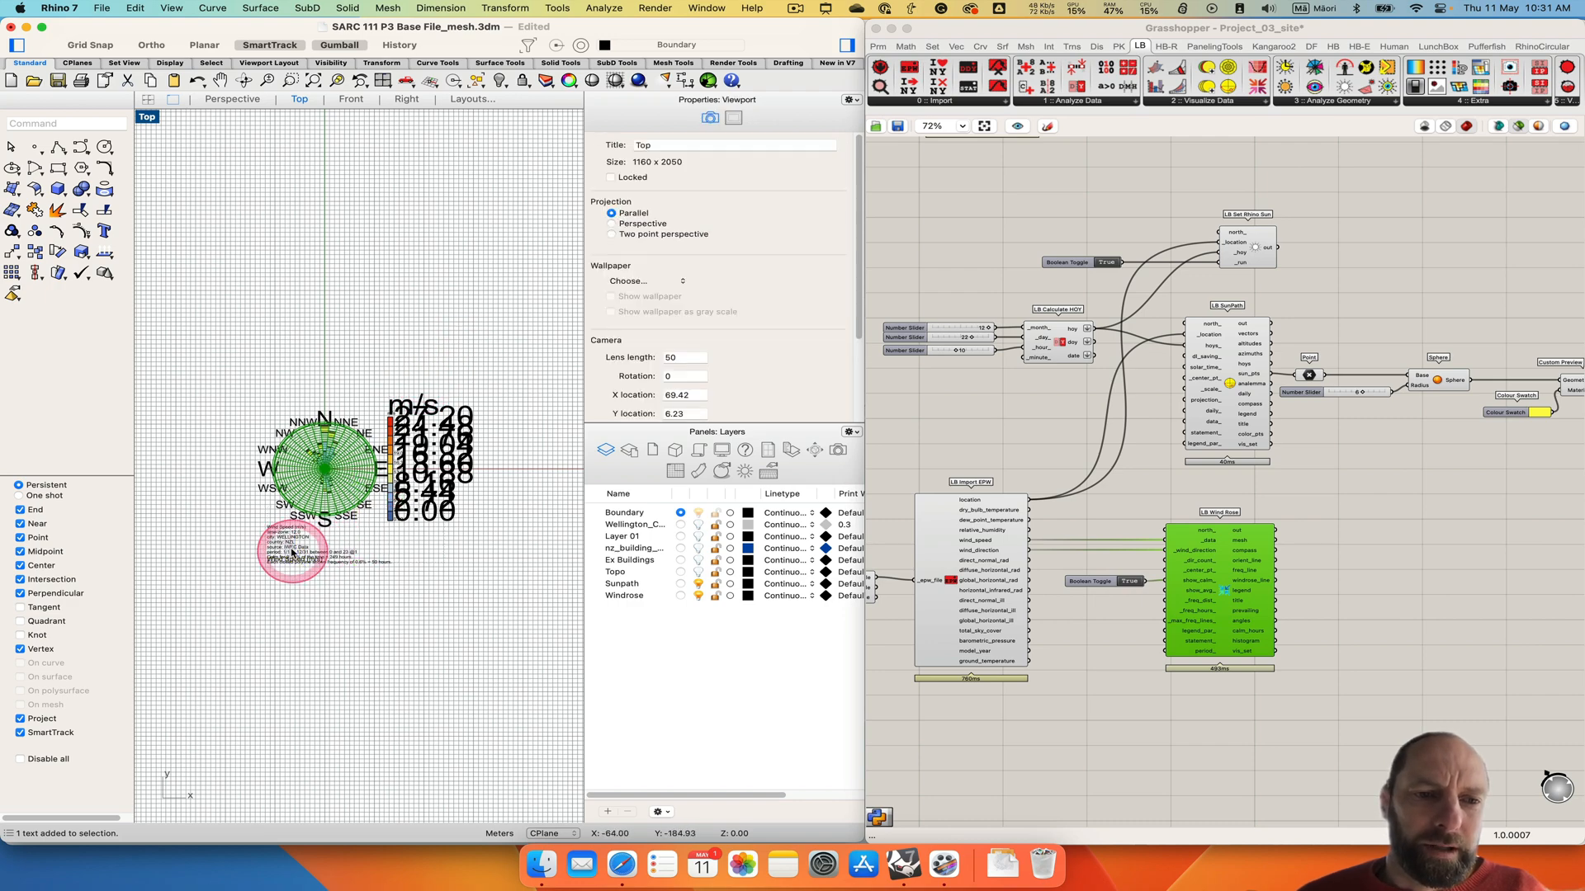
Deselect the LB Wind Rose component to clear its preview and inspect the baked wind rose and its label.
click(289, 562)
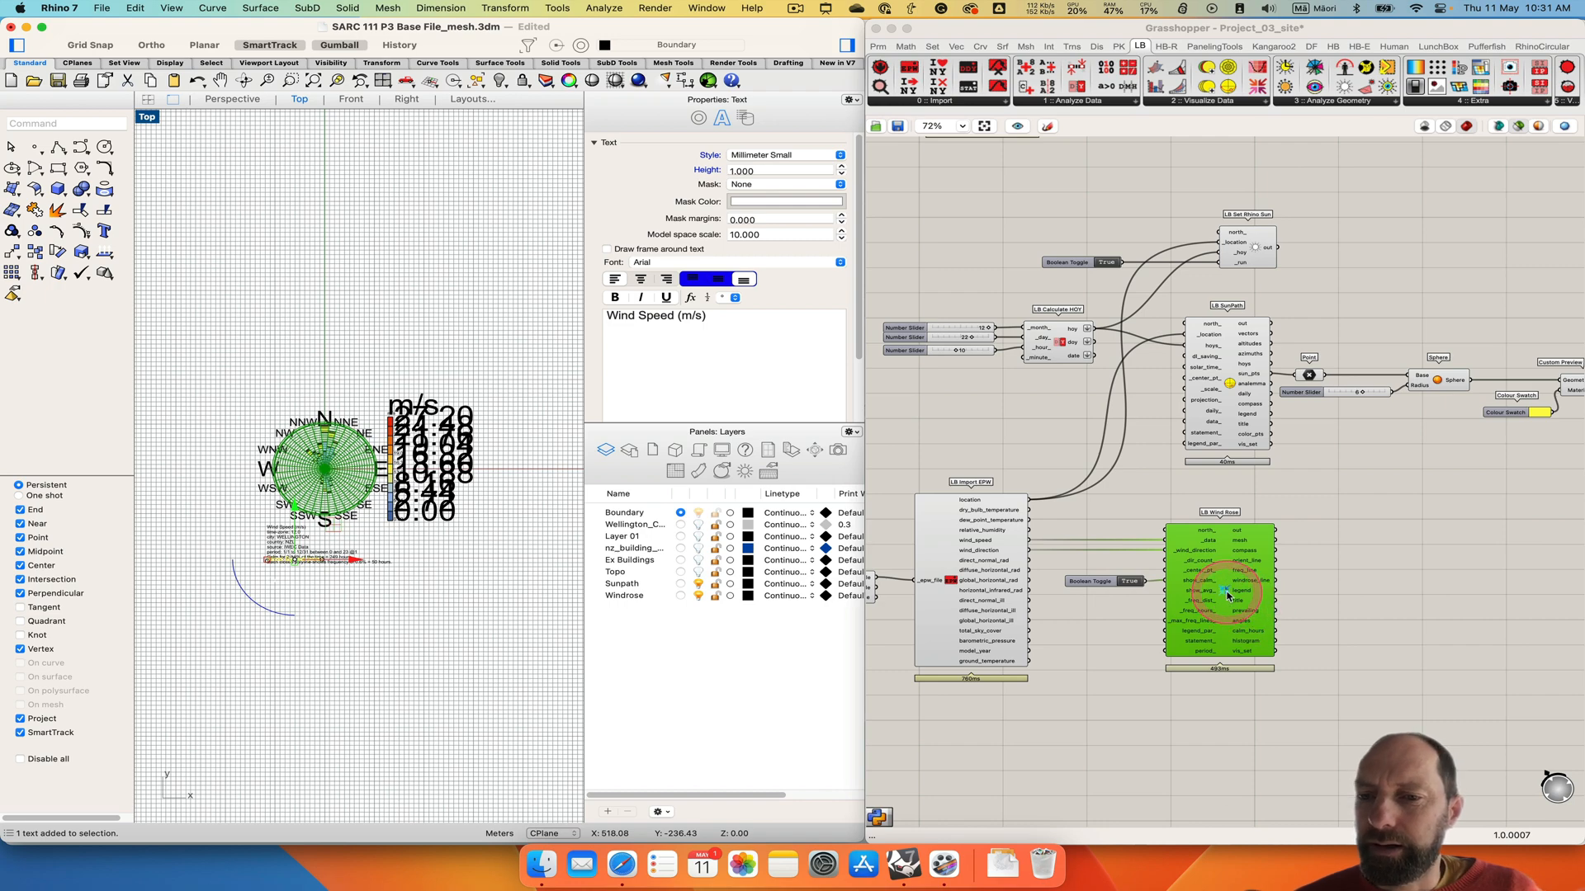
right_click(1227, 596)
click(1342, 574)
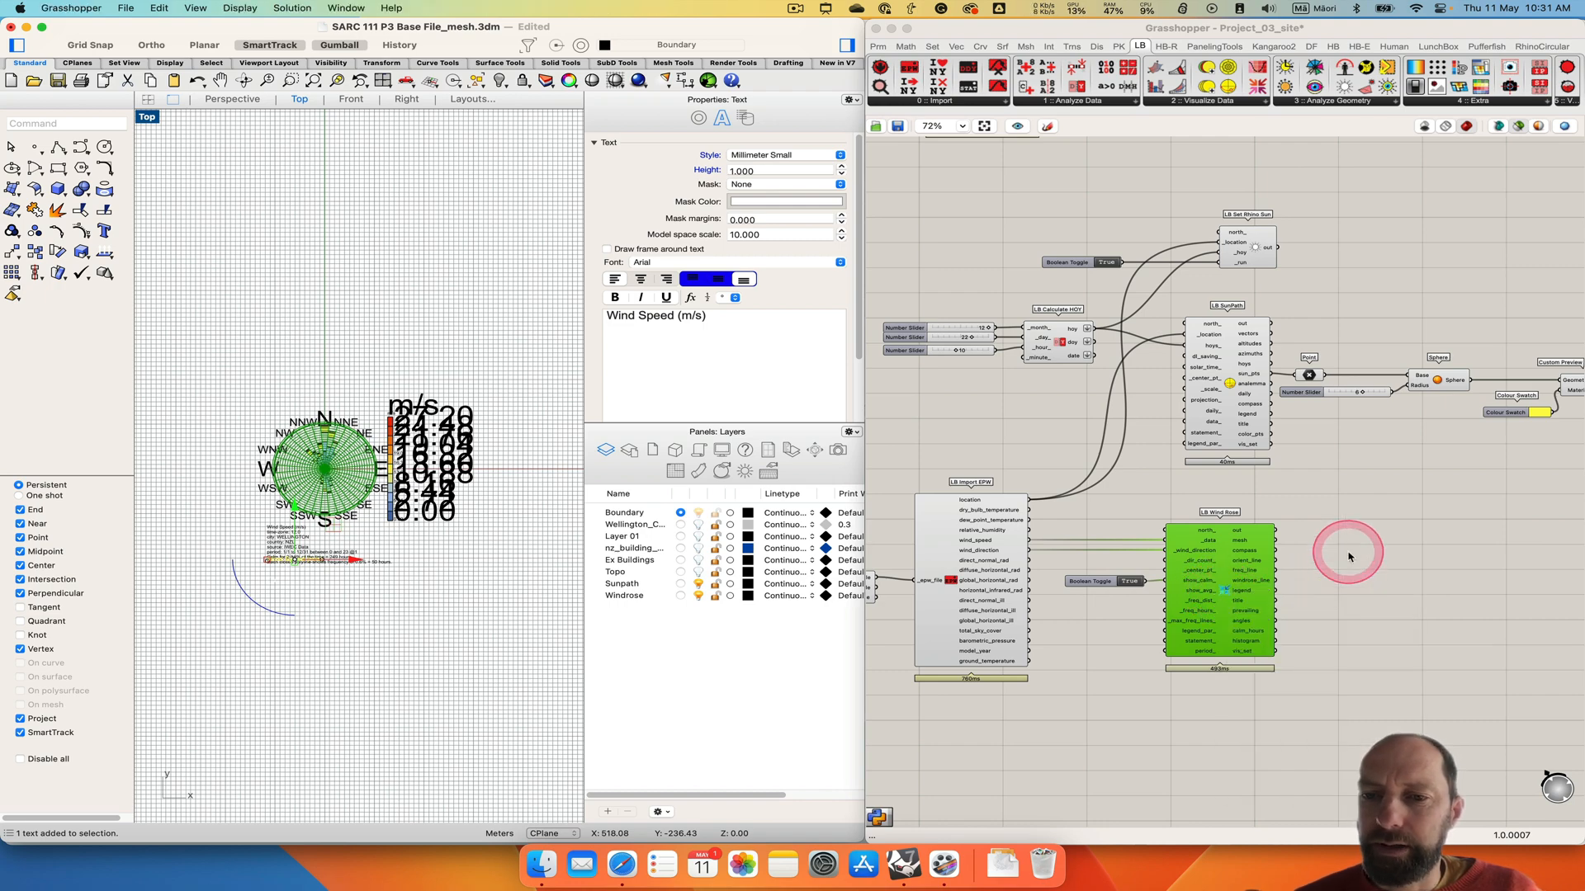
scroll(246, 538, up, 5)
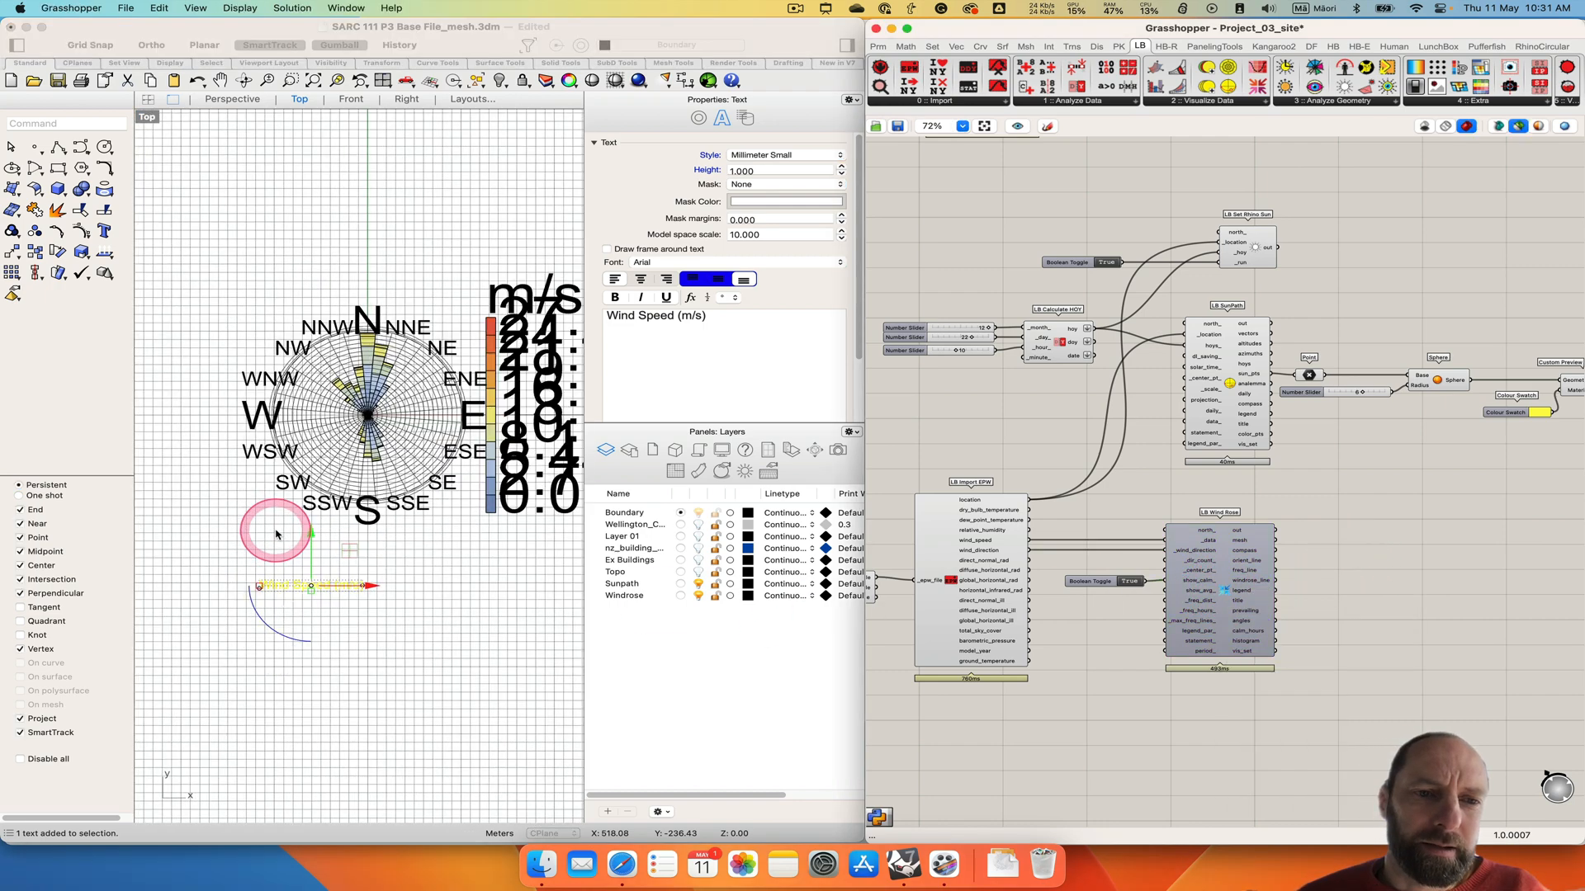
click(393, 619)
click(393, 619)
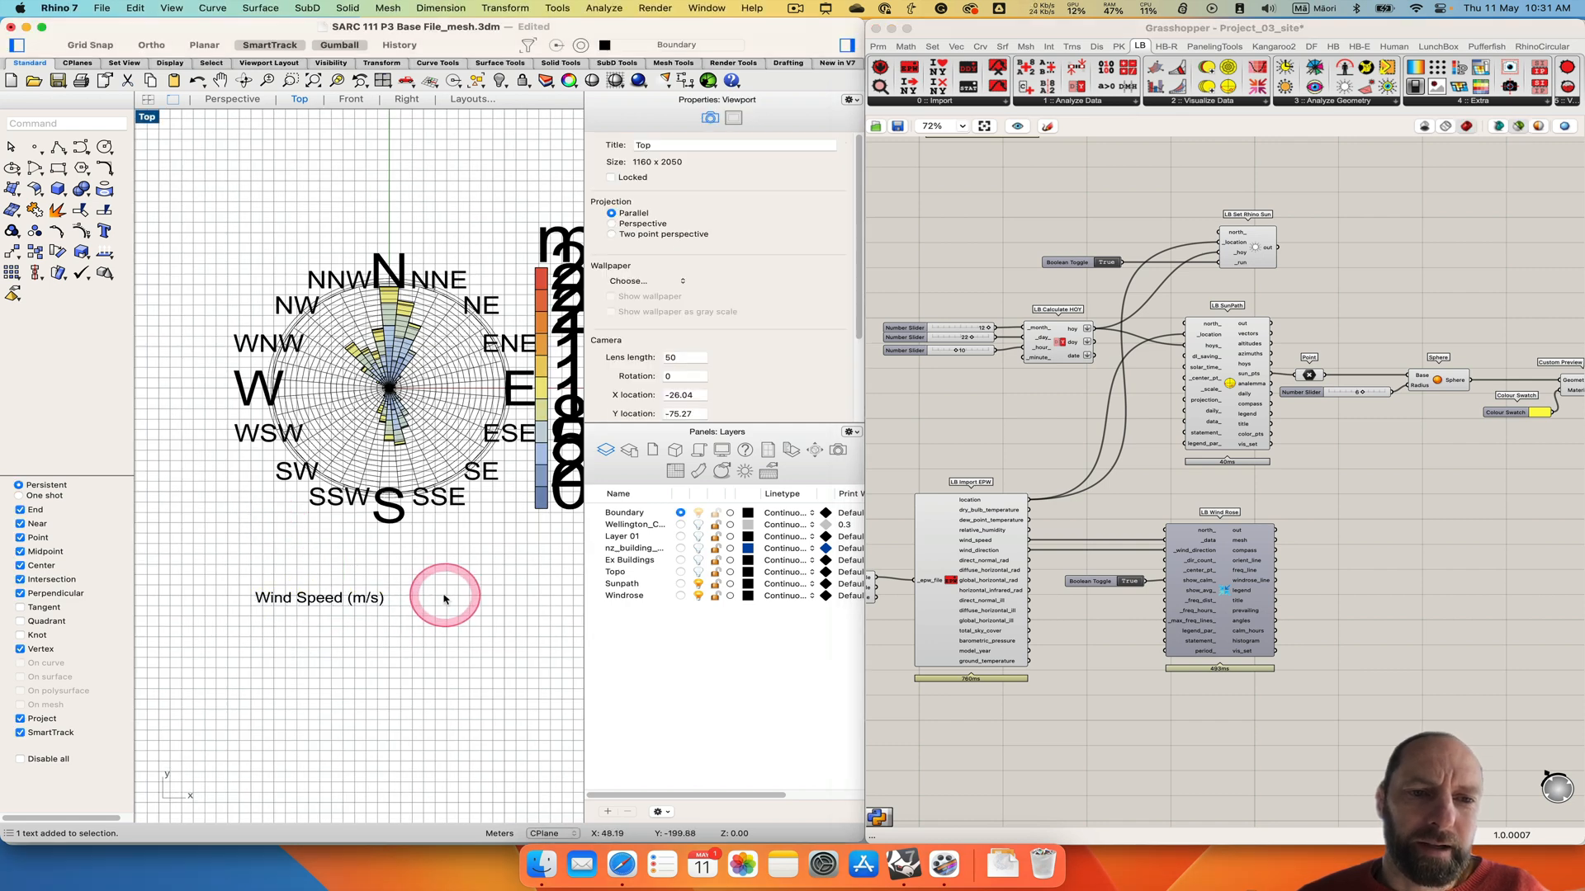
Set the text height of the wind rose's N, E, S and W labels to 1.5.
click(390, 508)
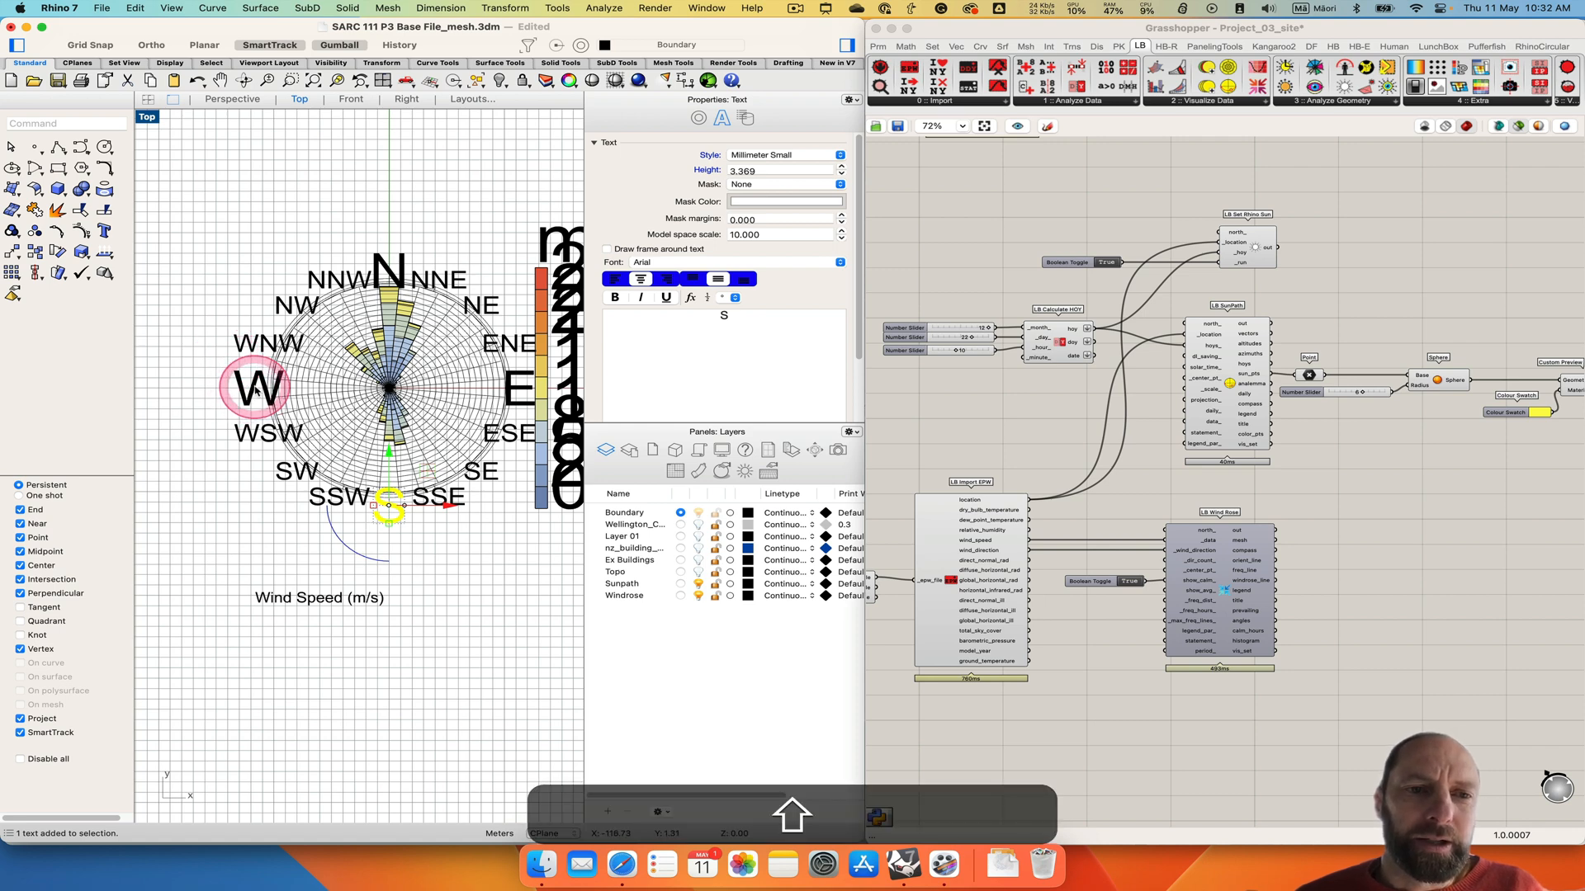
shift+click(256, 391)
shift+click(518, 388)
shift+click(405, 264)
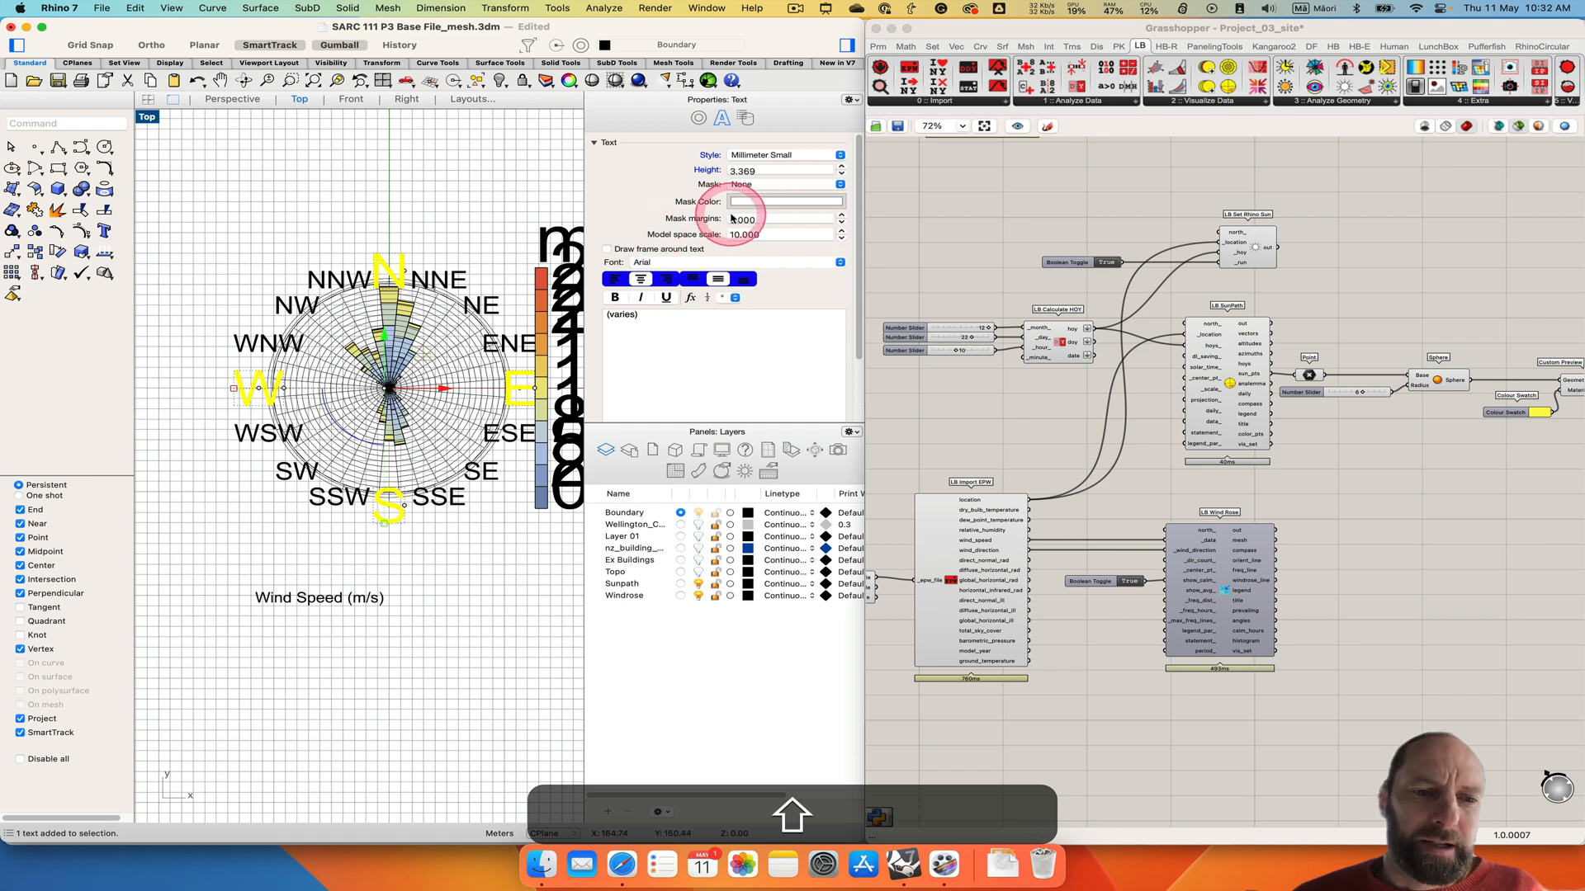
click(759, 171)
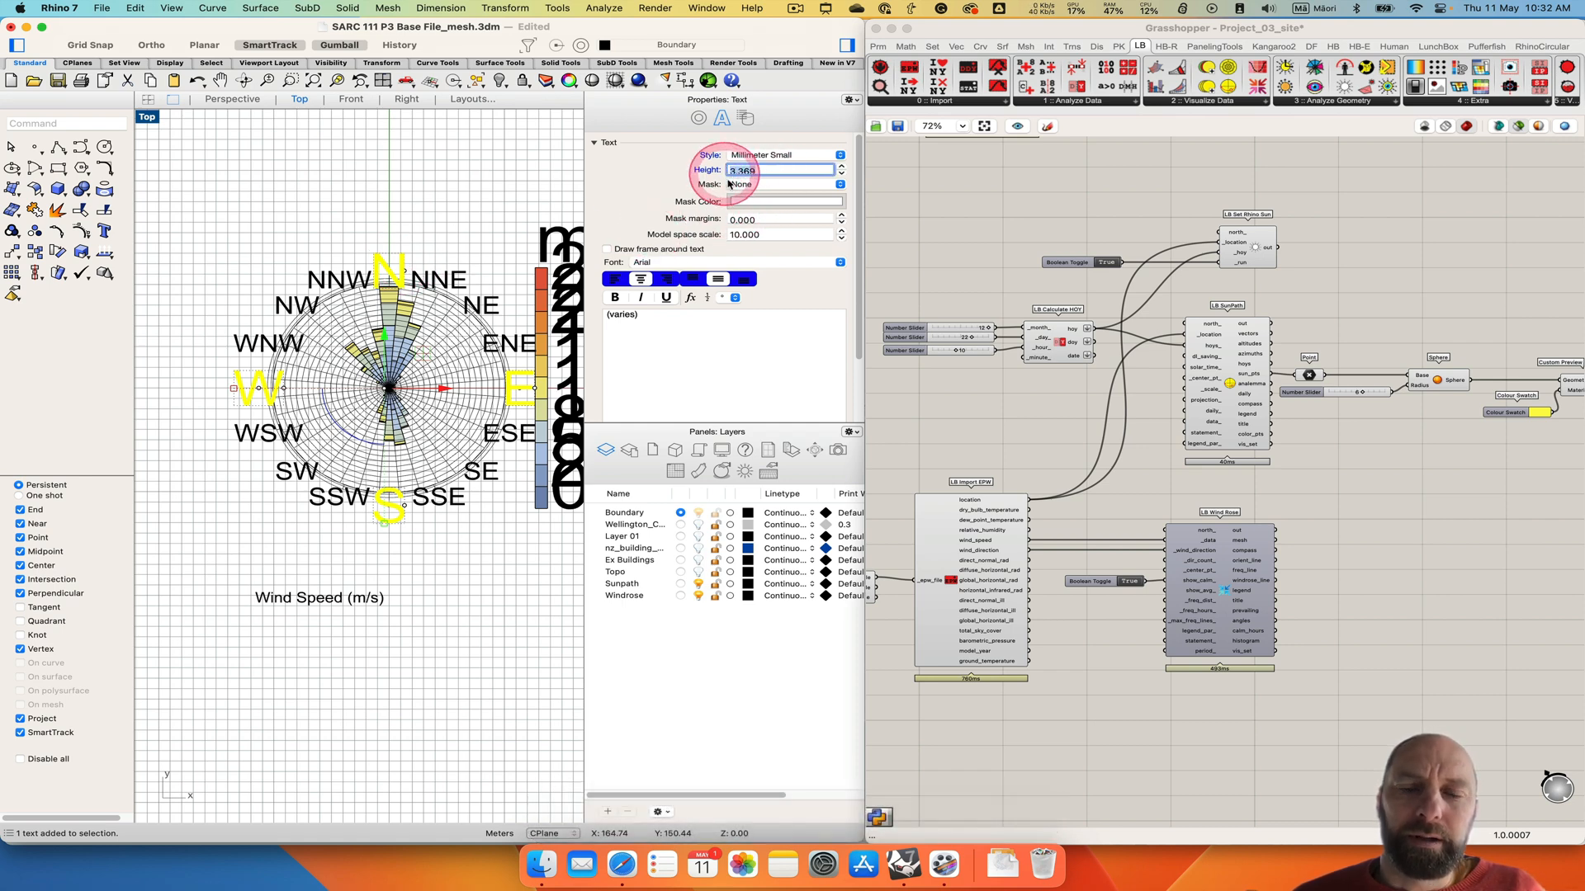
click(813, 220)
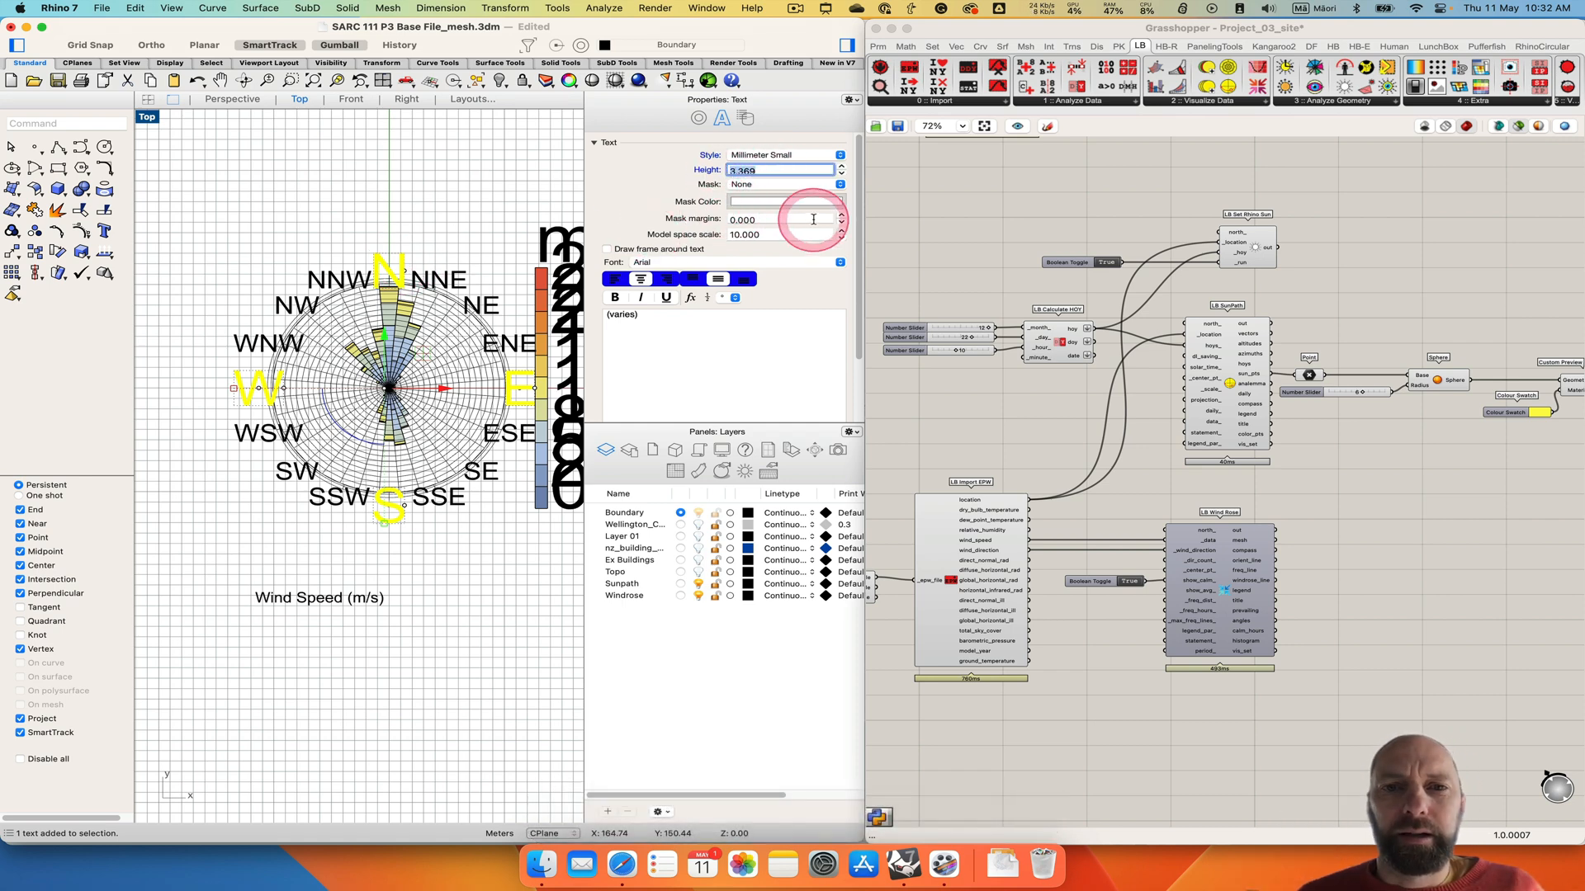
text(1)
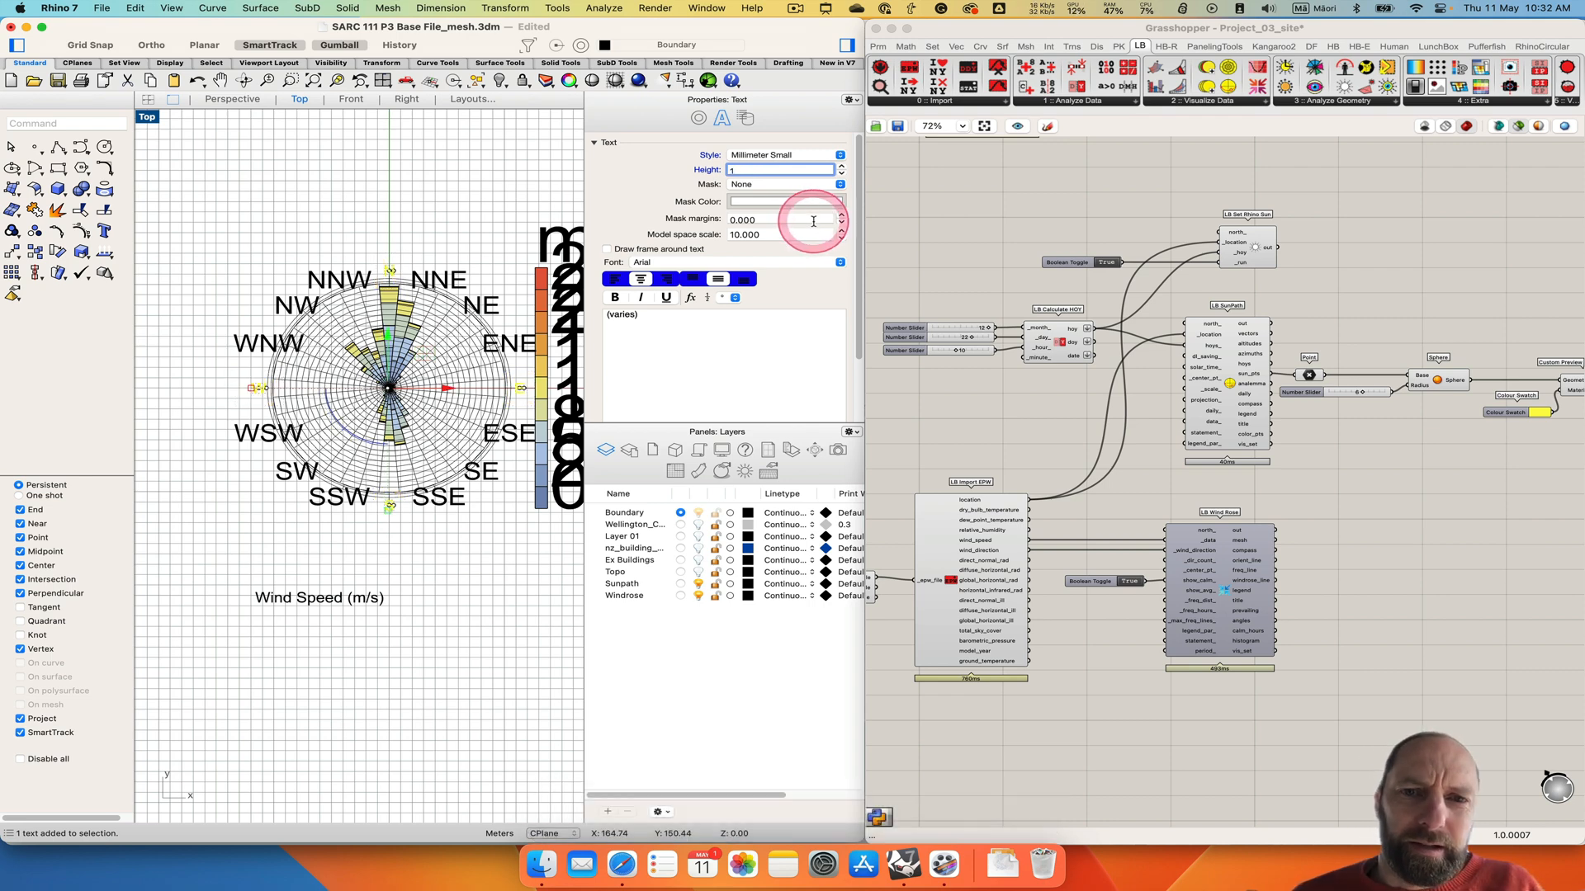
text(.500)
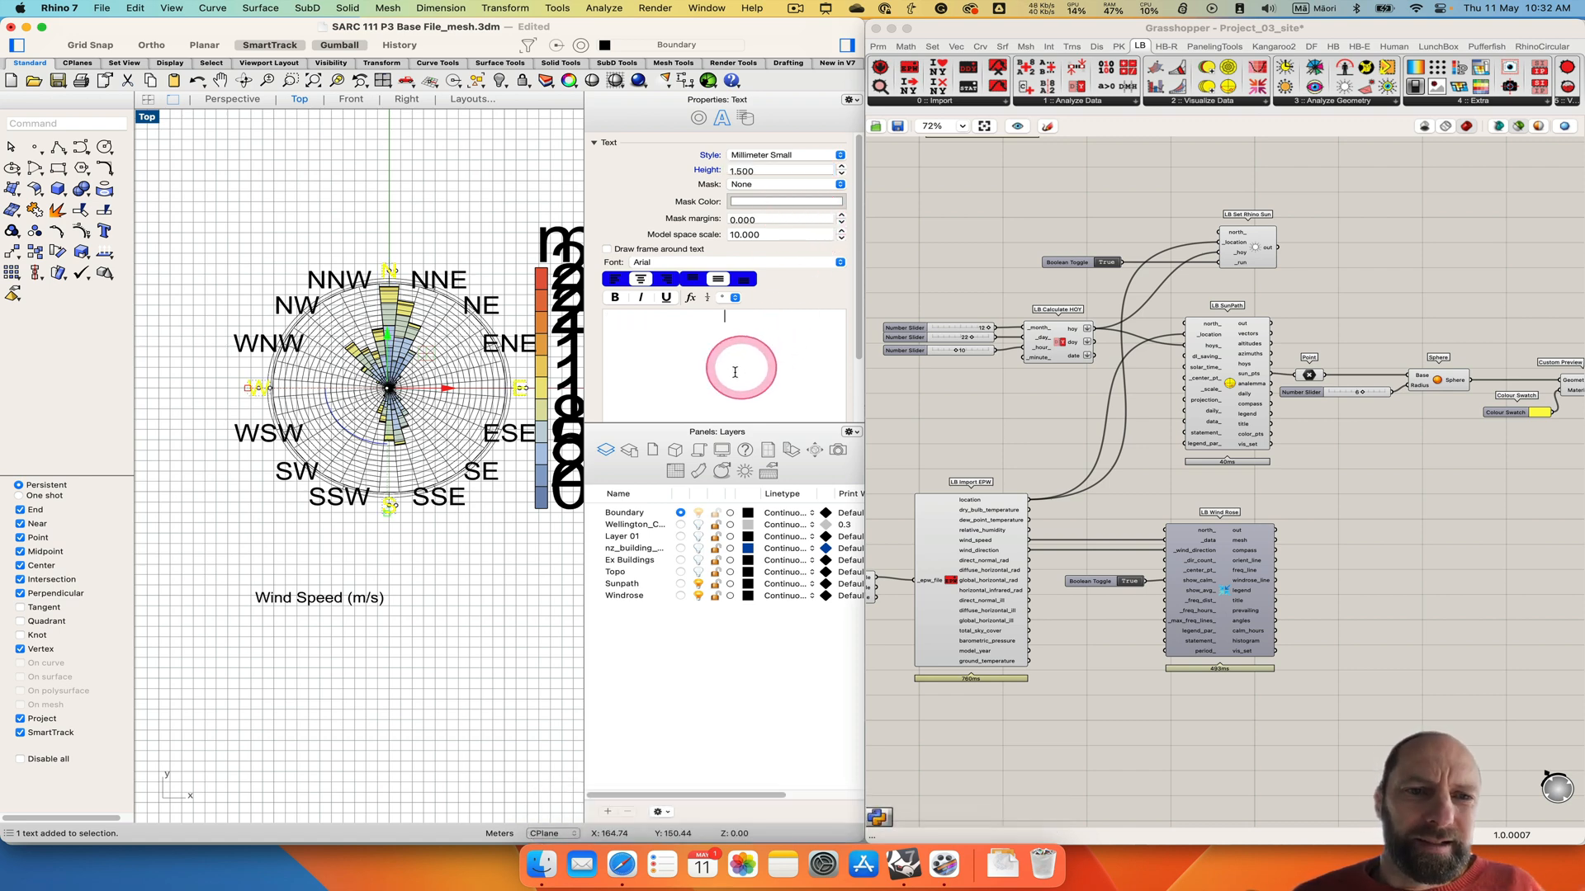
click(487, 578)
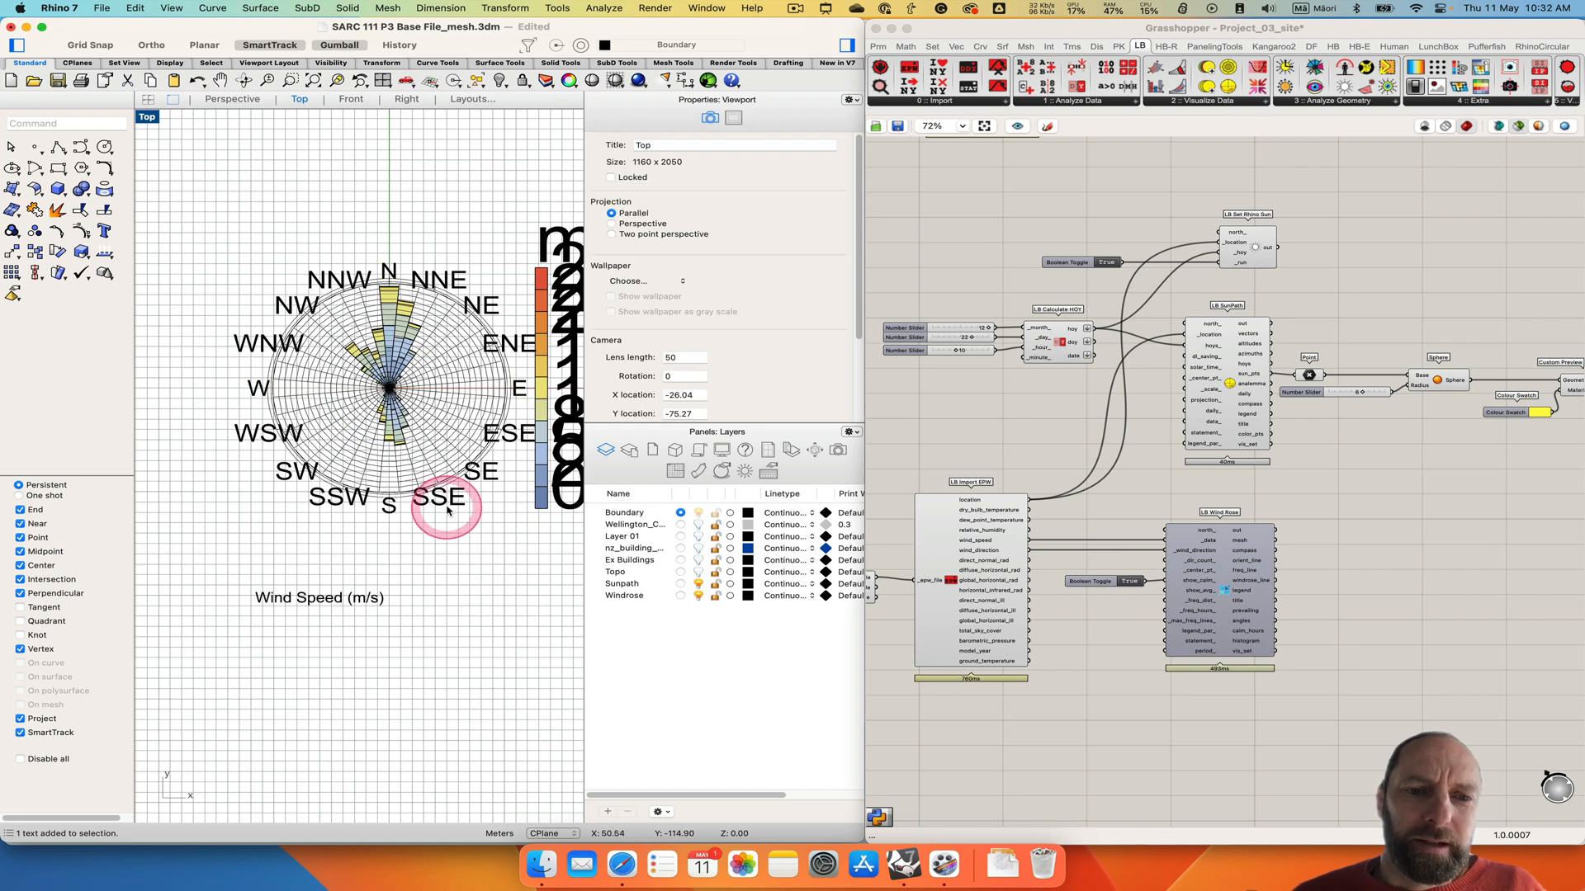
Set the text height of all the intermediate compass labels around the wind rose, except SE, to 0.7.
click(438, 495)
shift+click(340, 500)
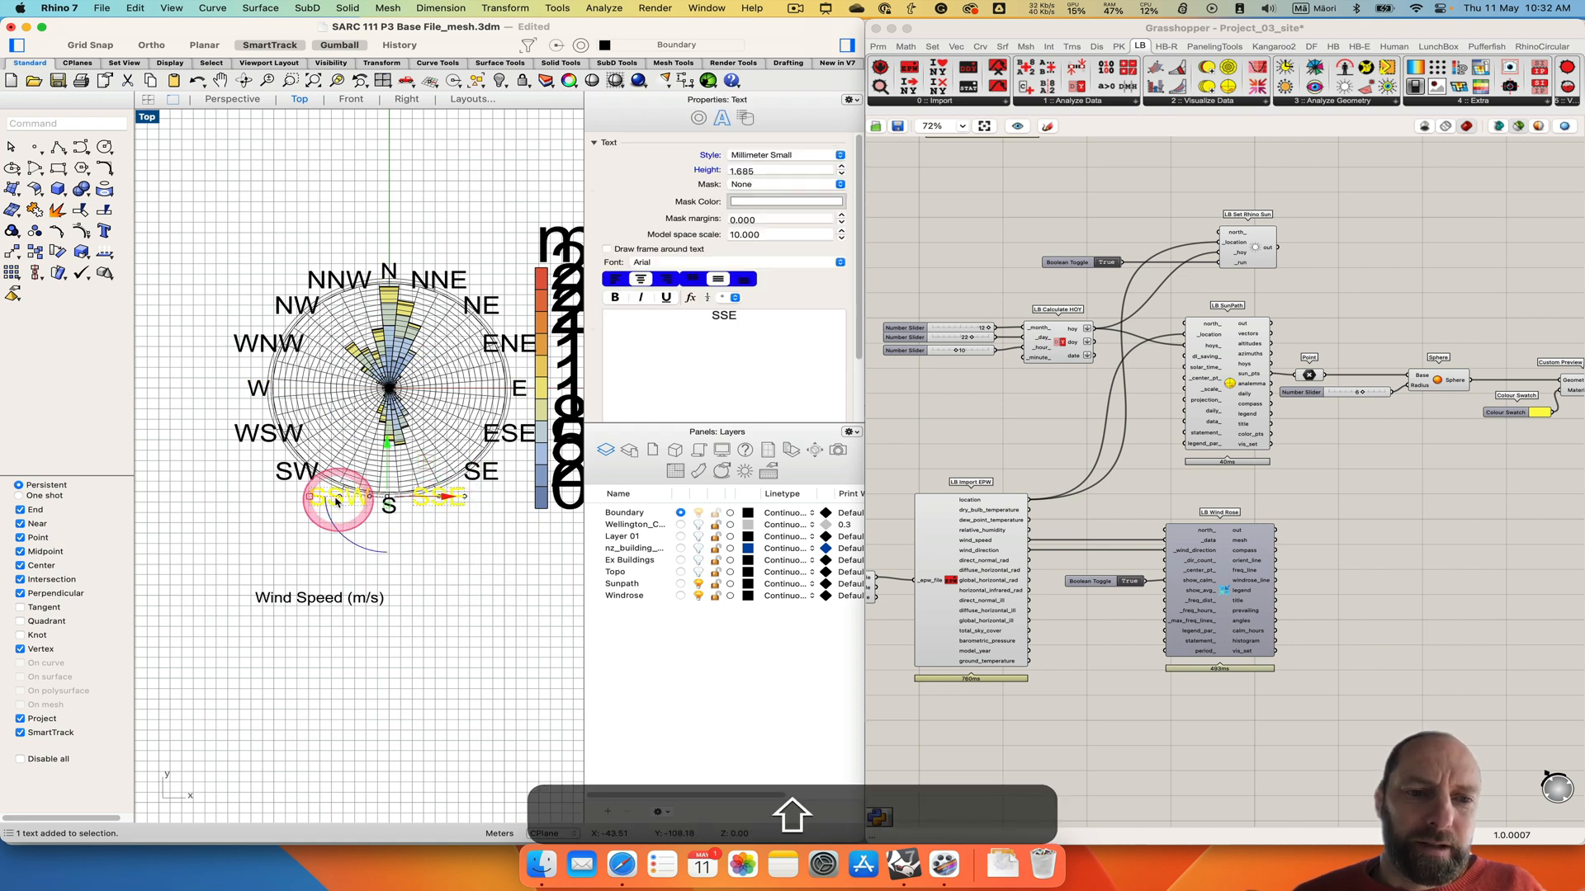
shift+click(297, 471)
shift+click(268, 429)
shift+click(266, 343)
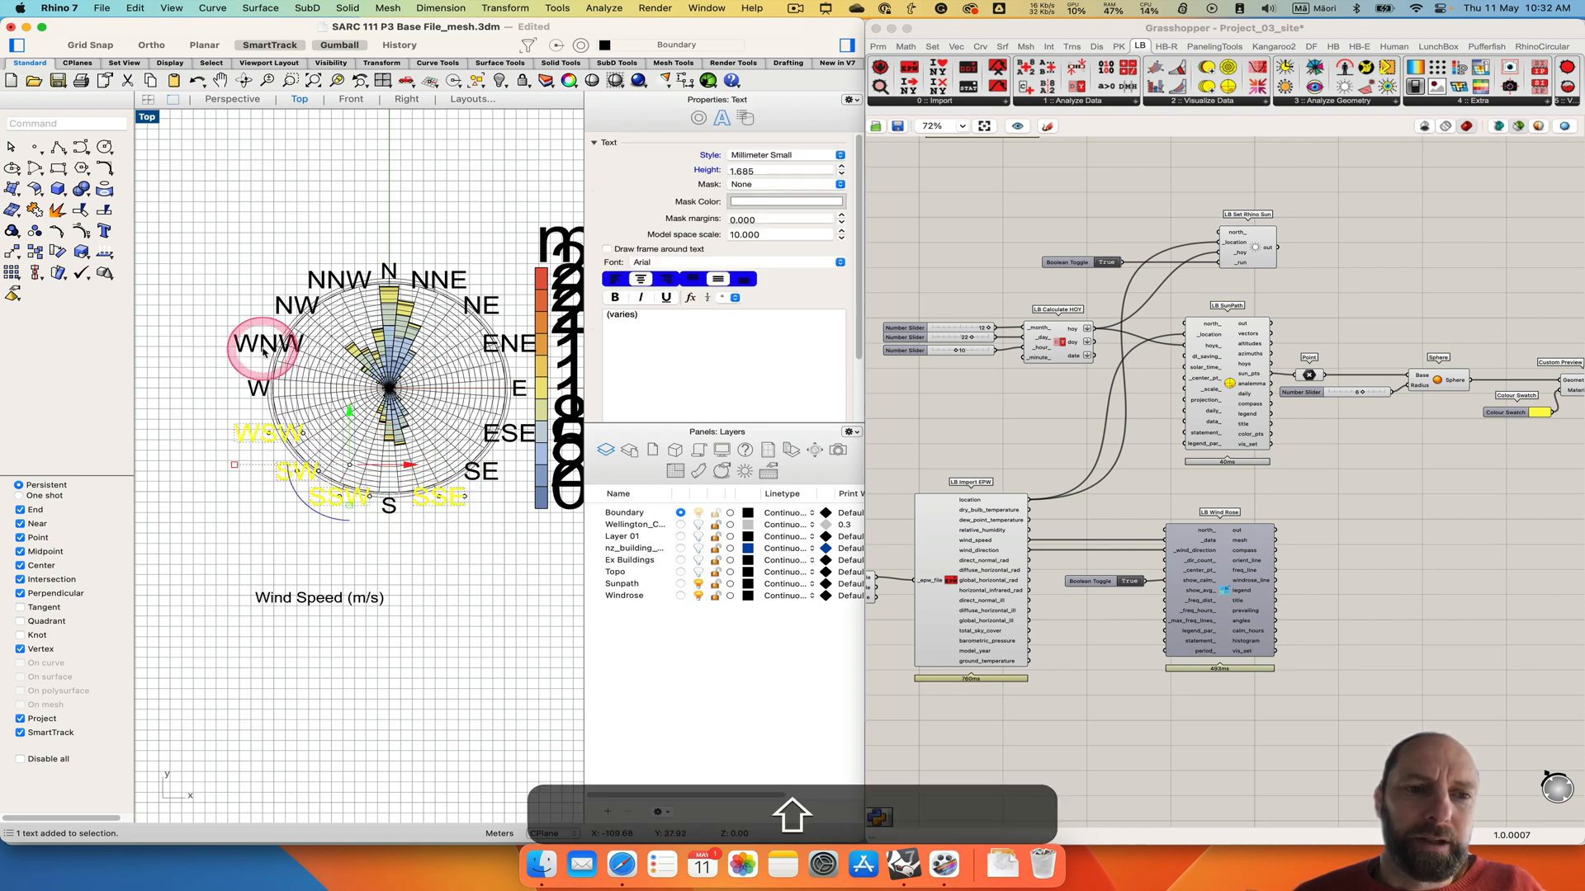
shift+click(292, 303)
shift+click(336, 279)
shift+click(416, 282)
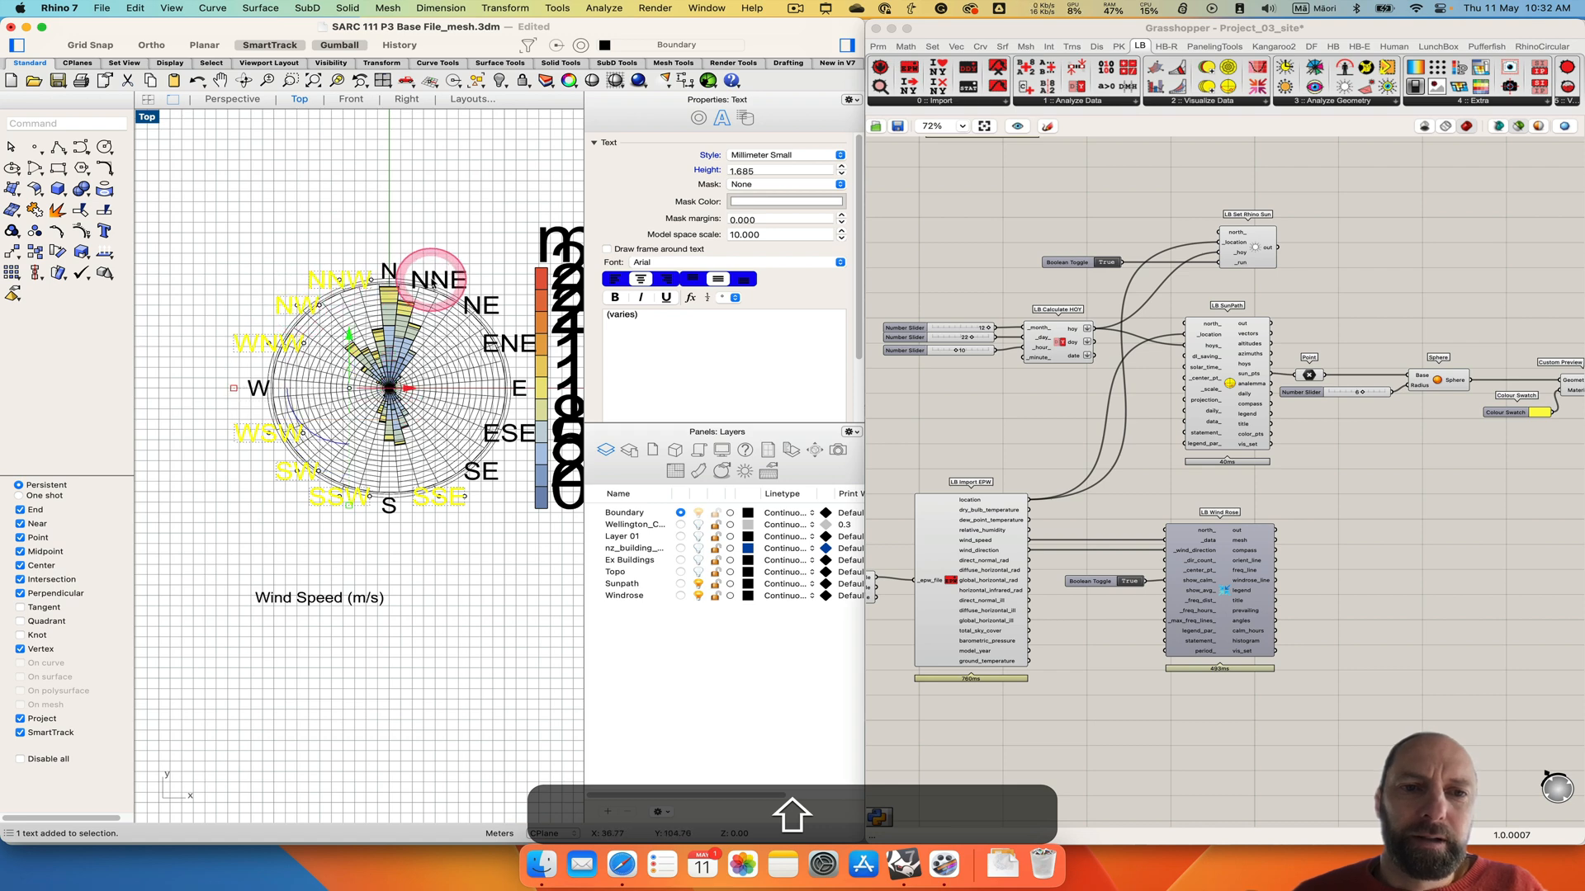
shift+click(479, 302)
shift+click(507, 343)
shift+click(513, 448)
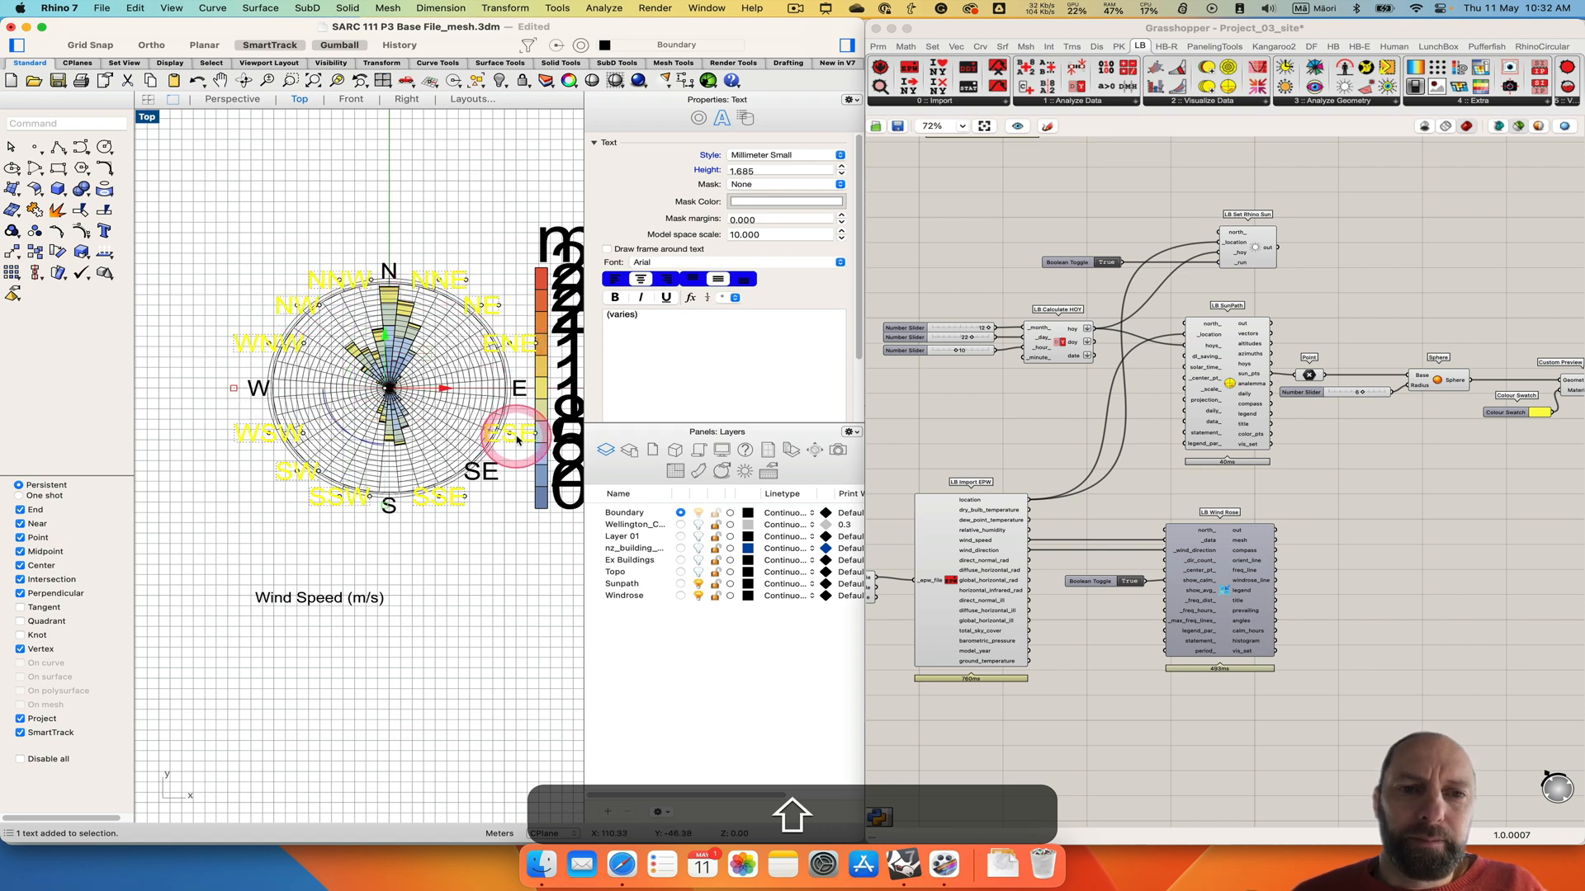
click(758, 174)
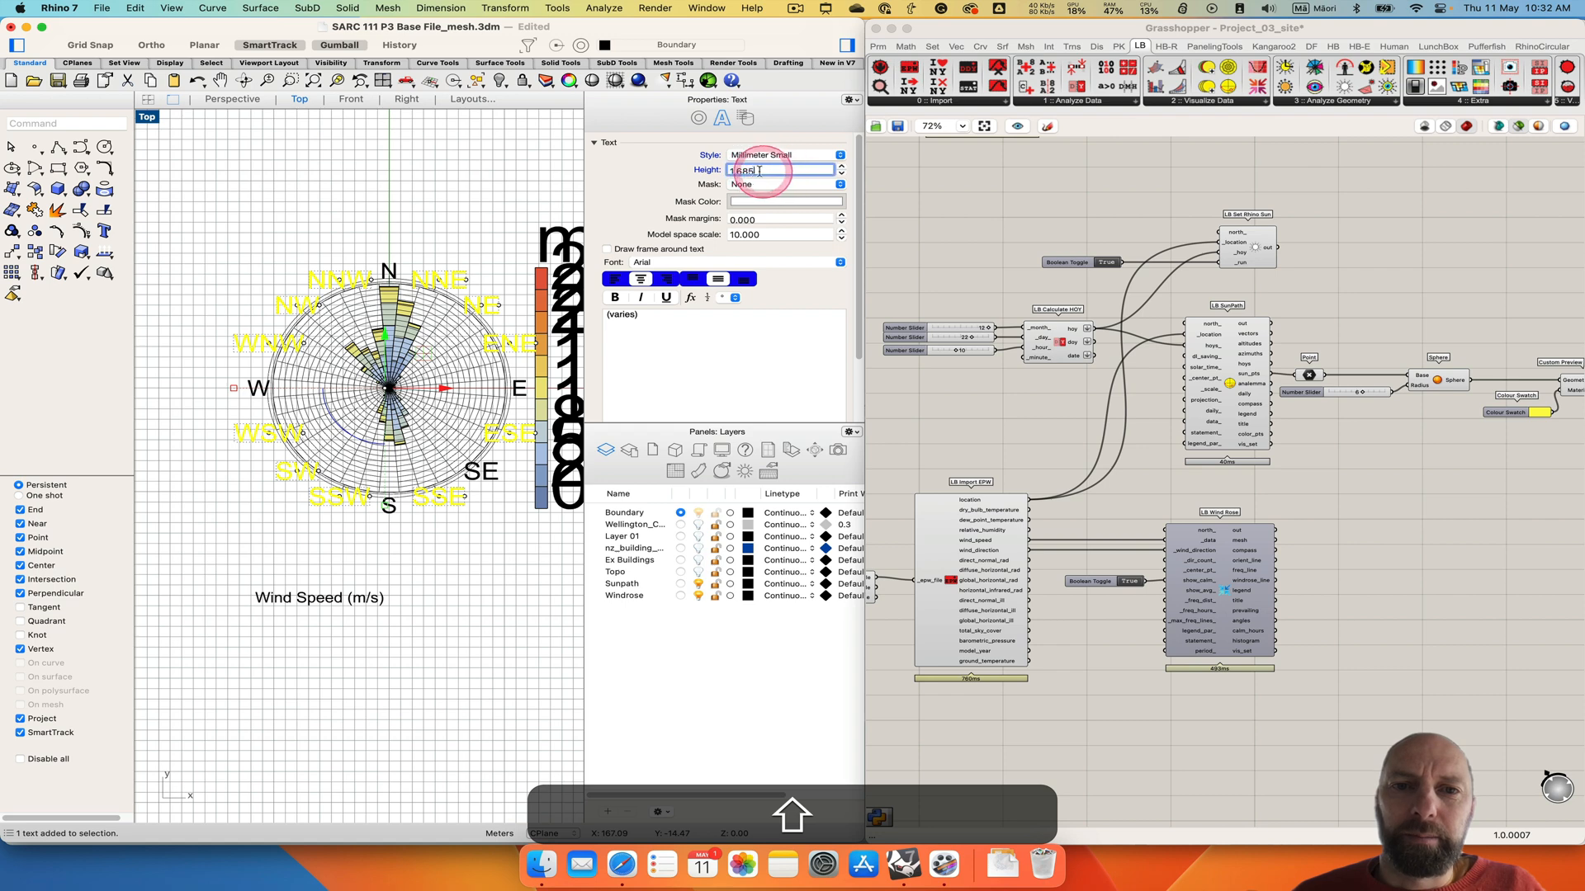
key(BackSpace)
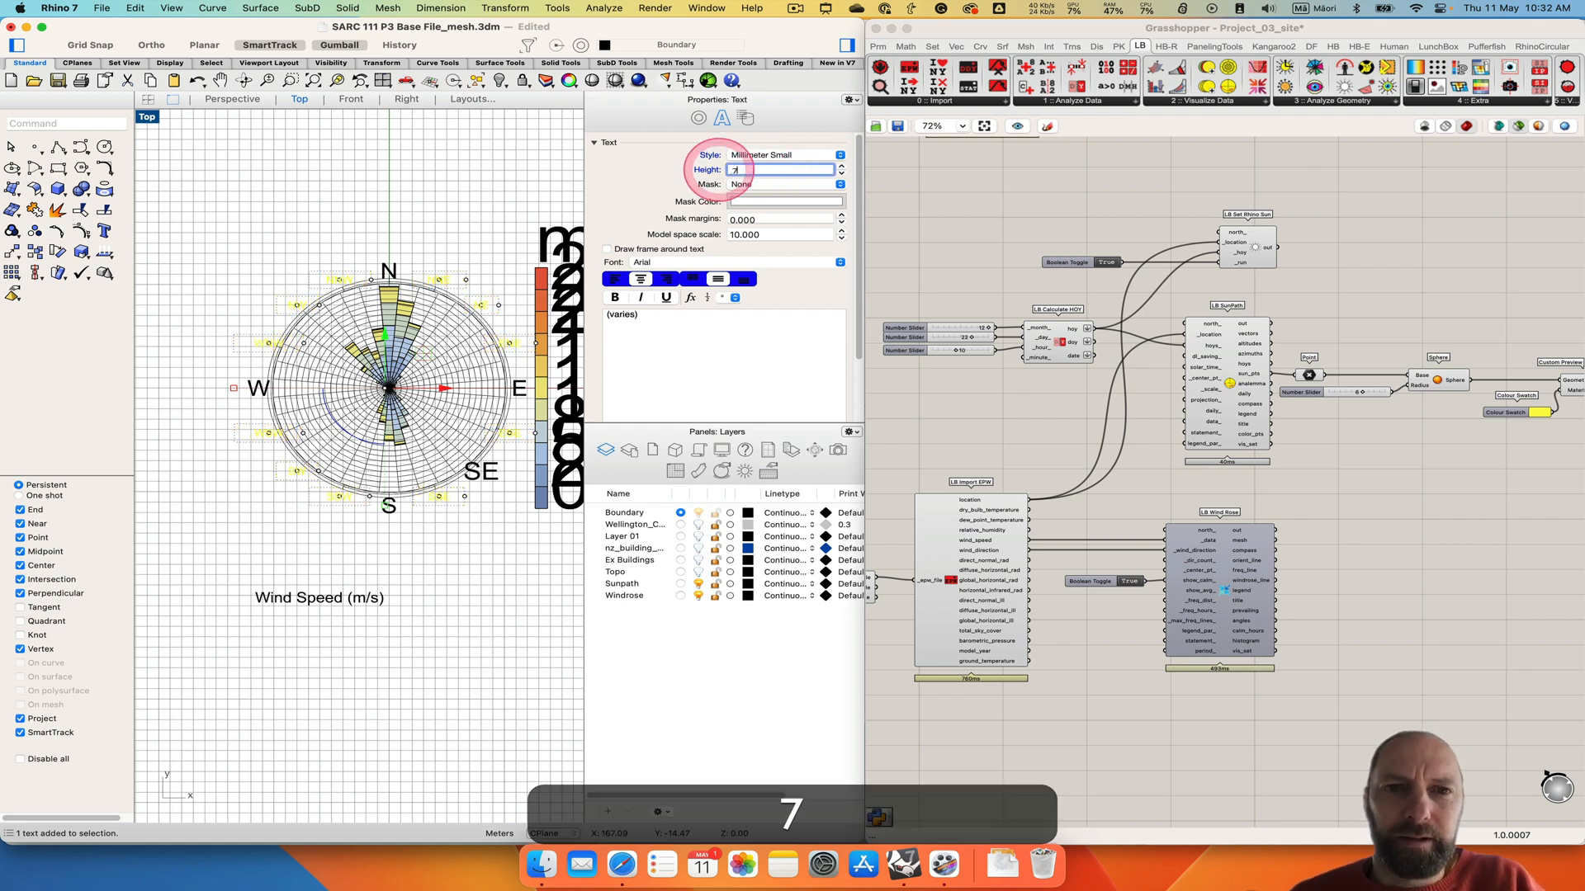
text(7)
click(707, 334)
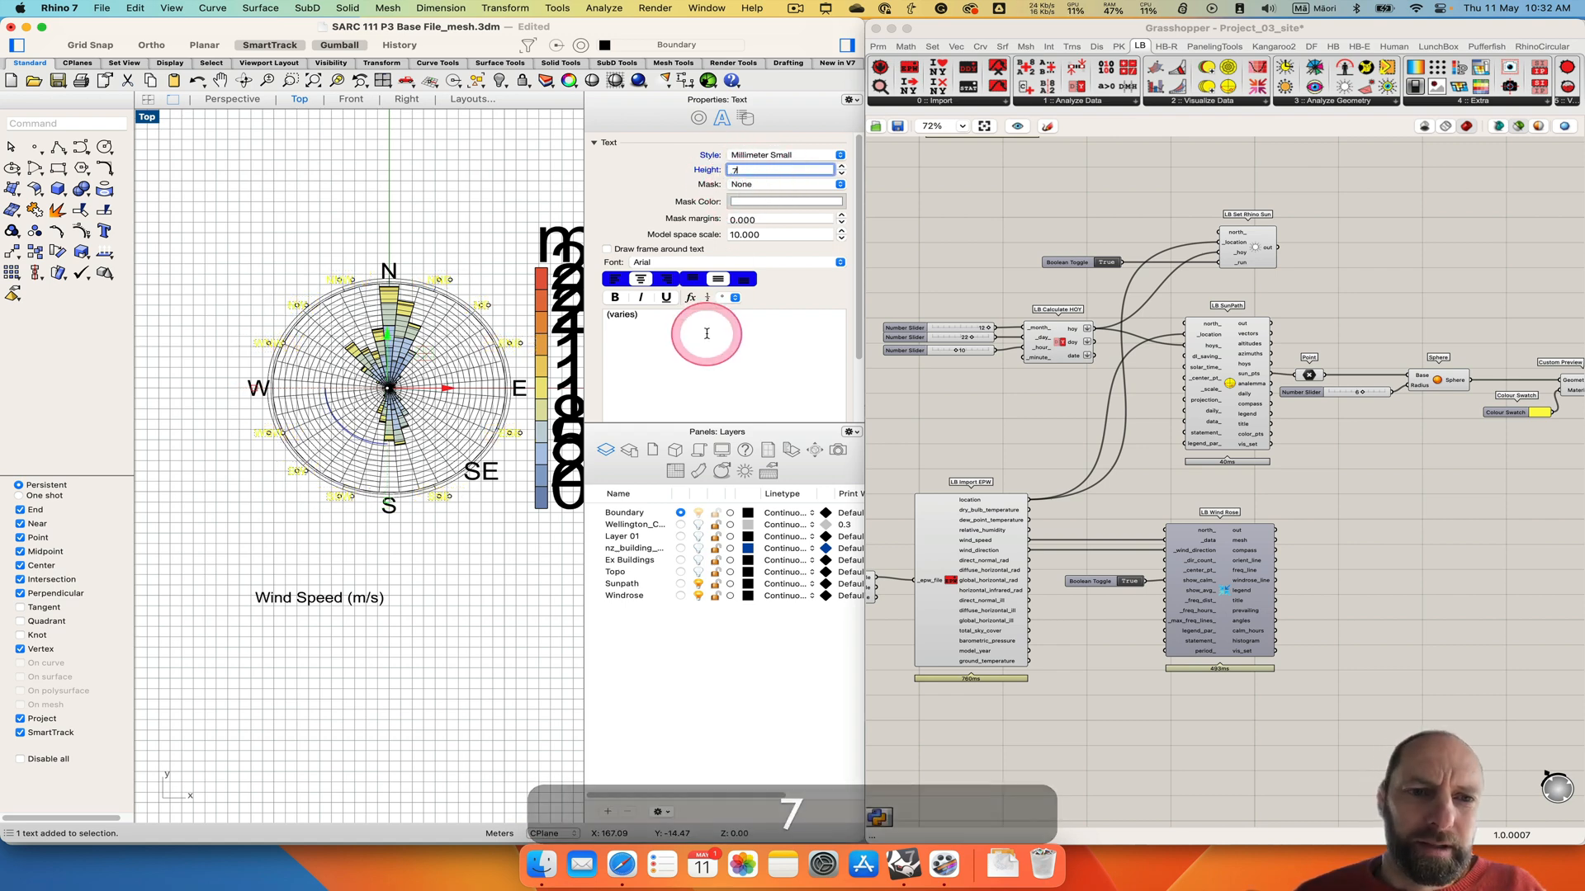
click(498, 239)
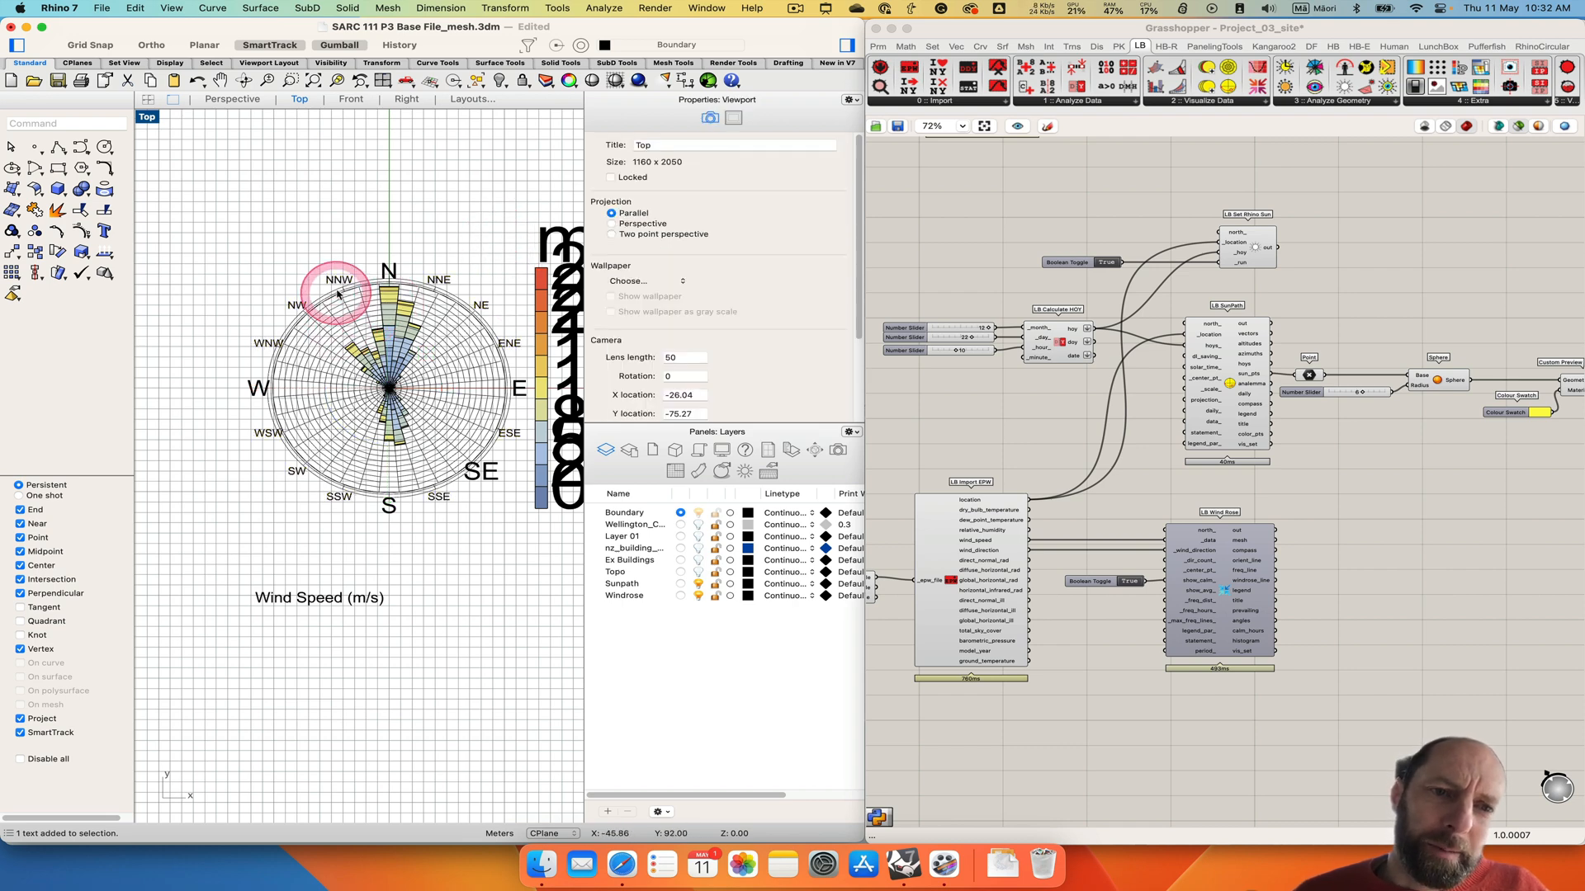
Delete the NNW, NNE, ENE and ESE labels from the baked wind rose.
click(338, 282)
key(BackSpace)
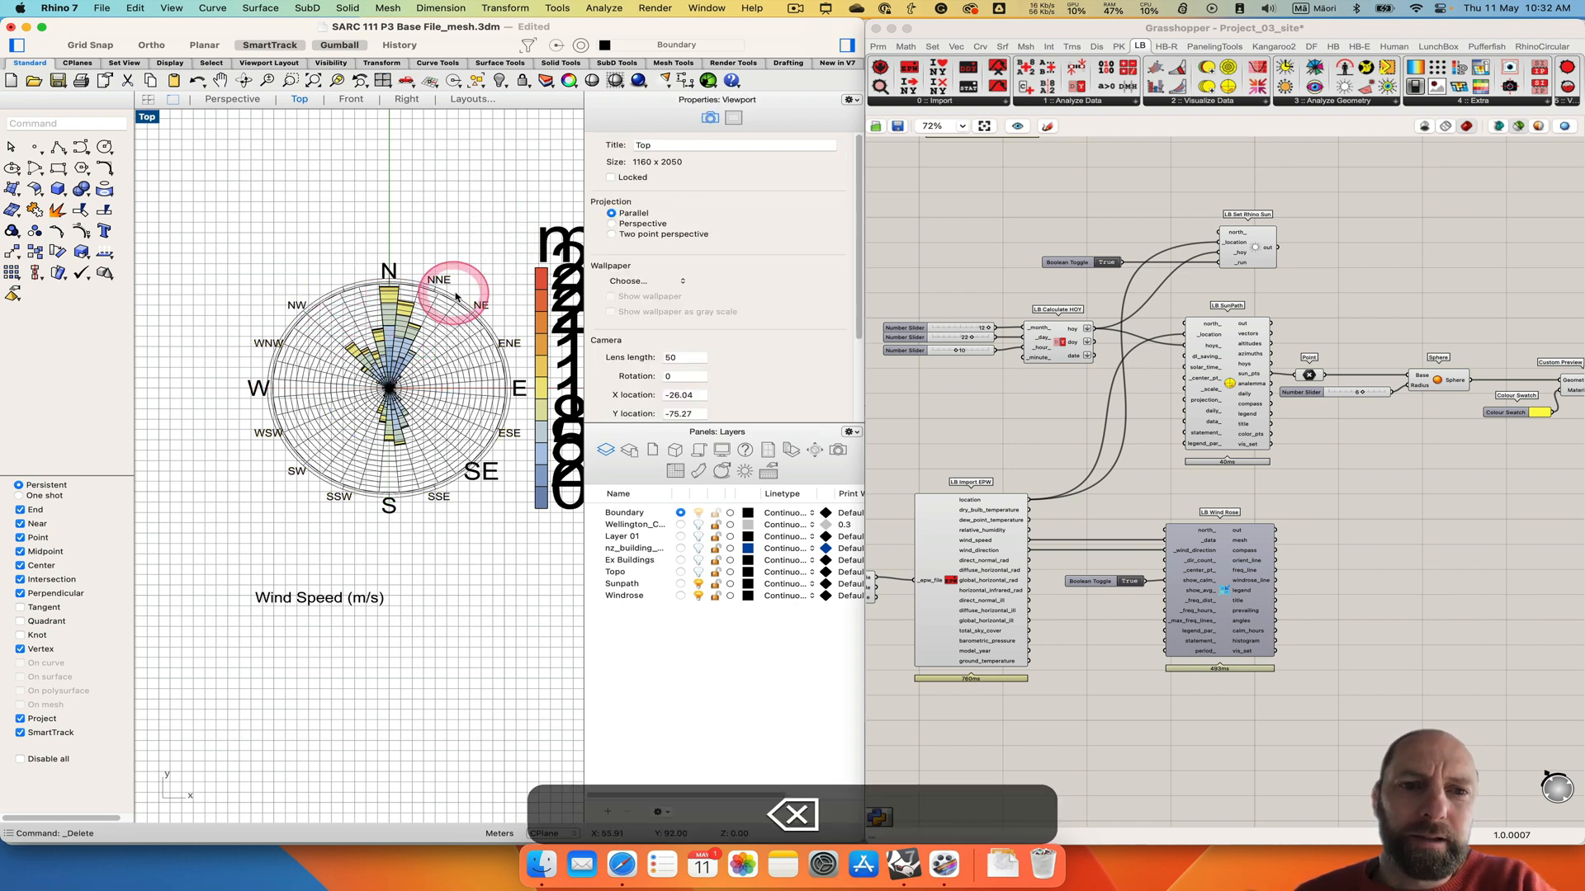
click(441, 281)
key(BackSpace)
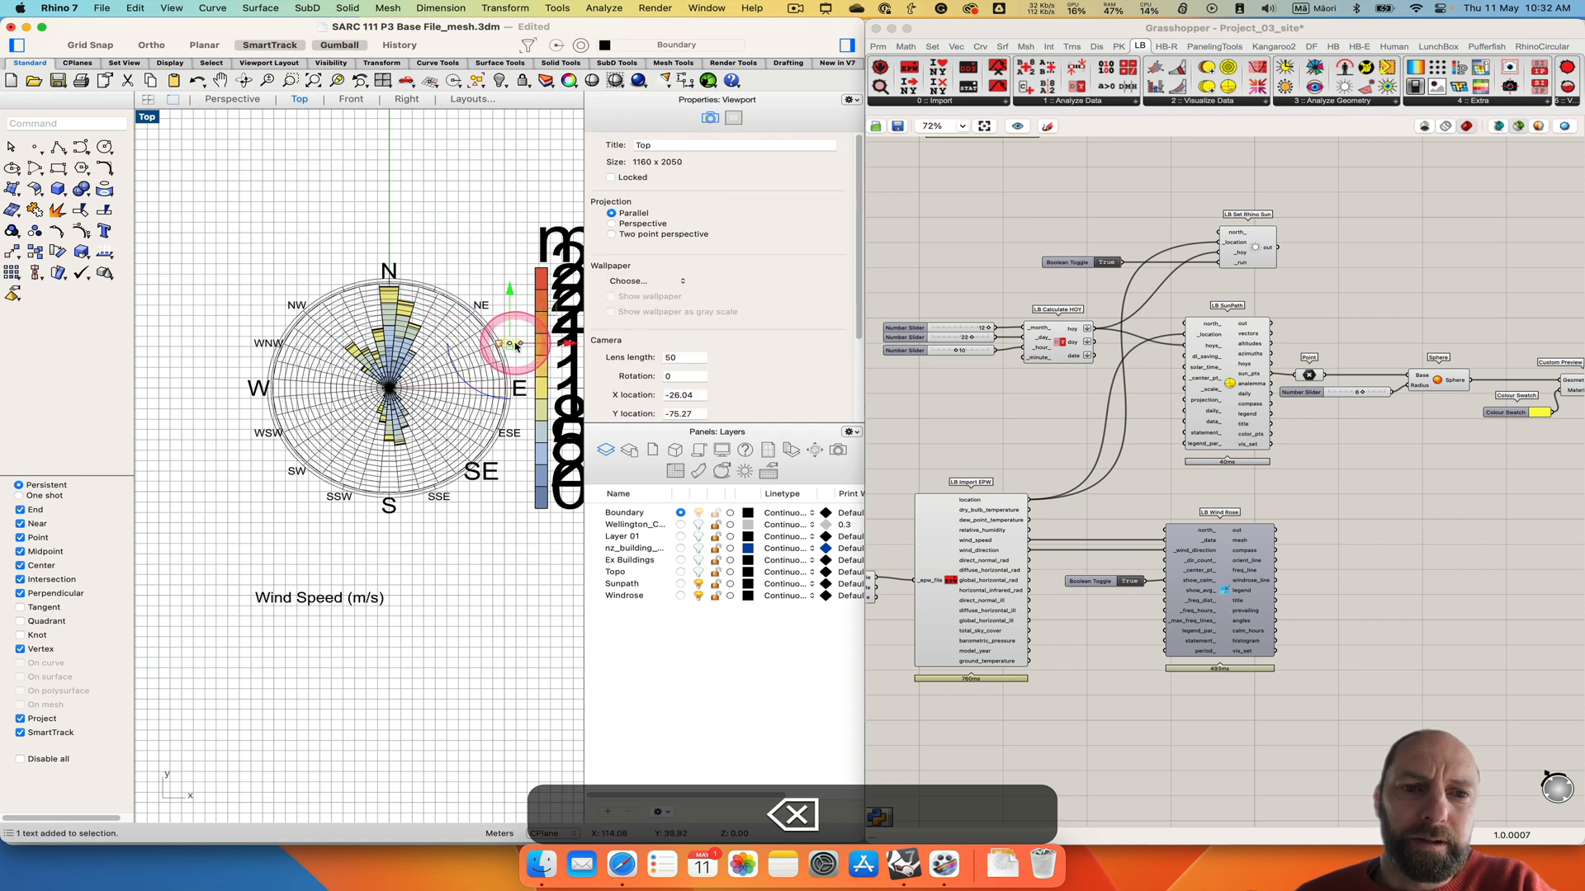
click(510, 345)
key(BackSpace)
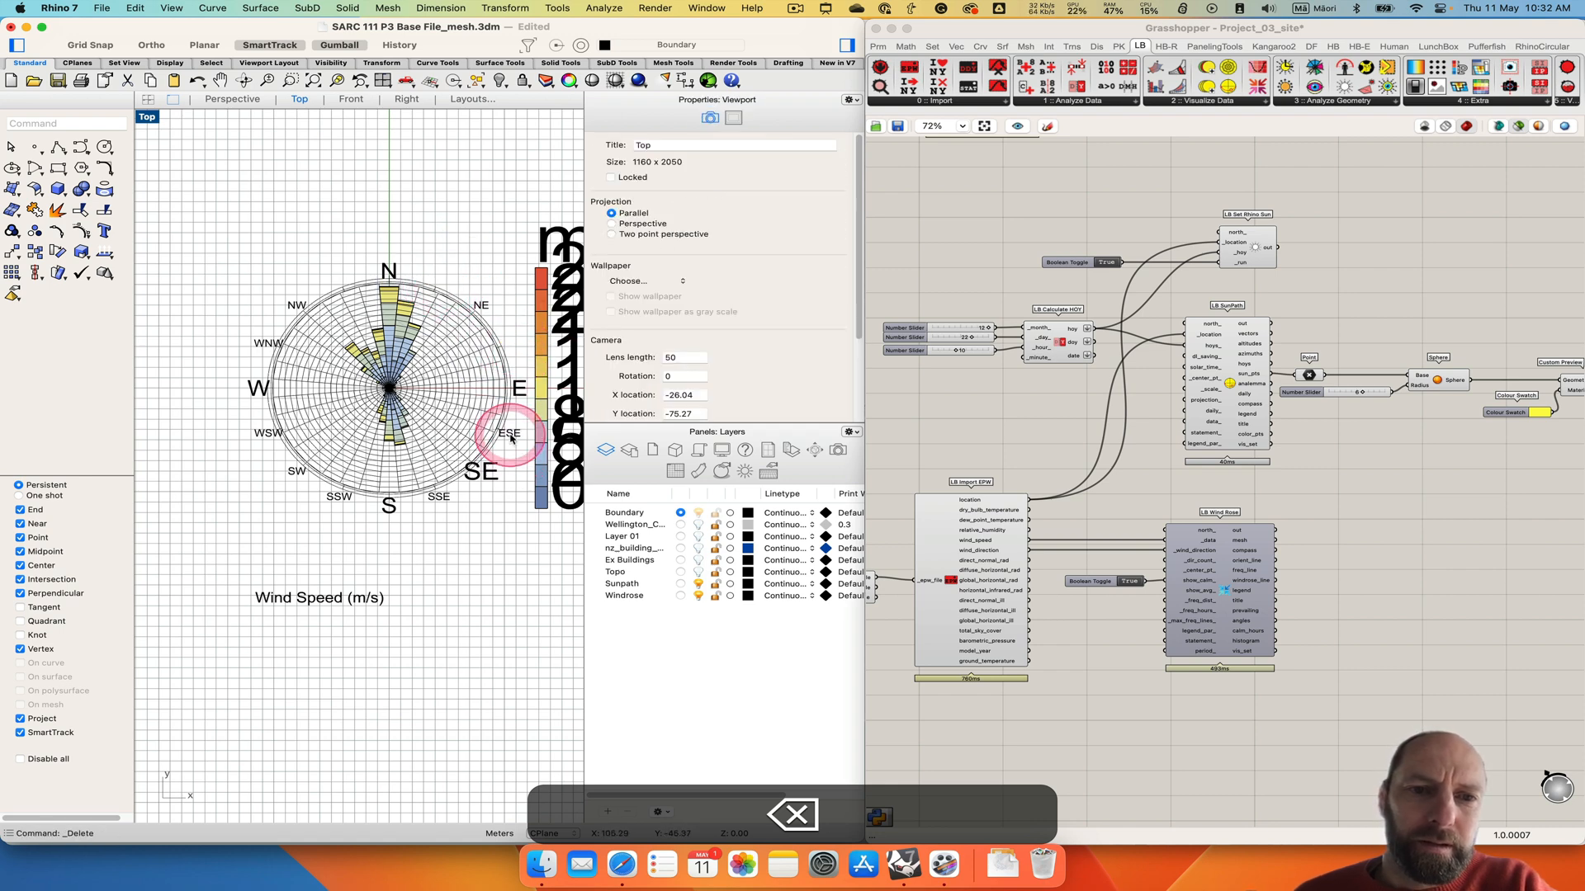
click(512, 443)
key(BackSpace)
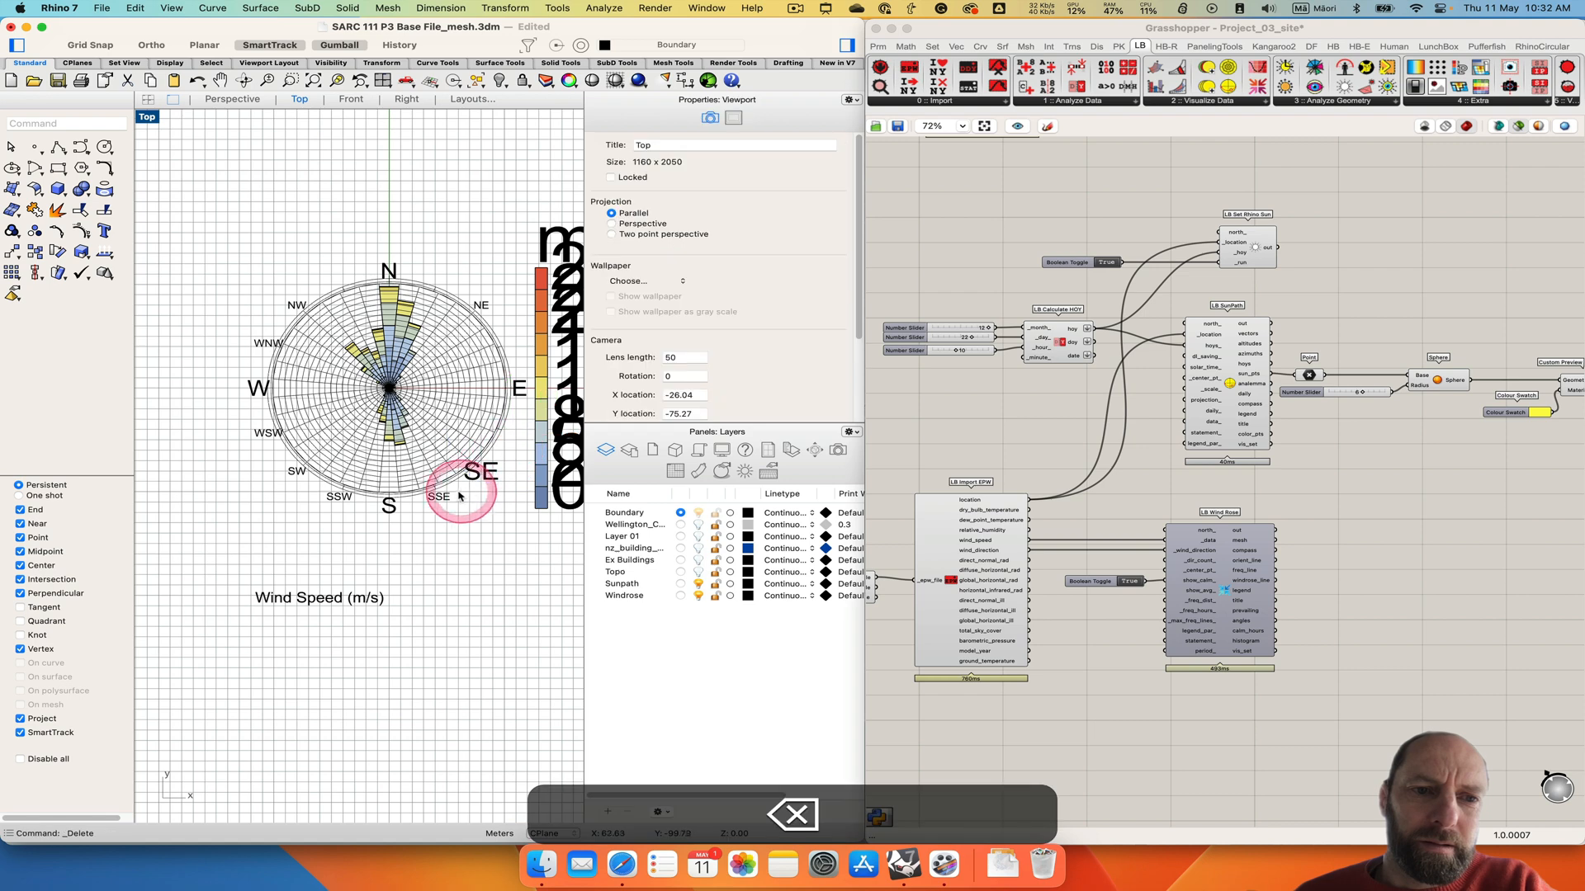
click(442, 501)
key(BackSpace)
click(321, 493)
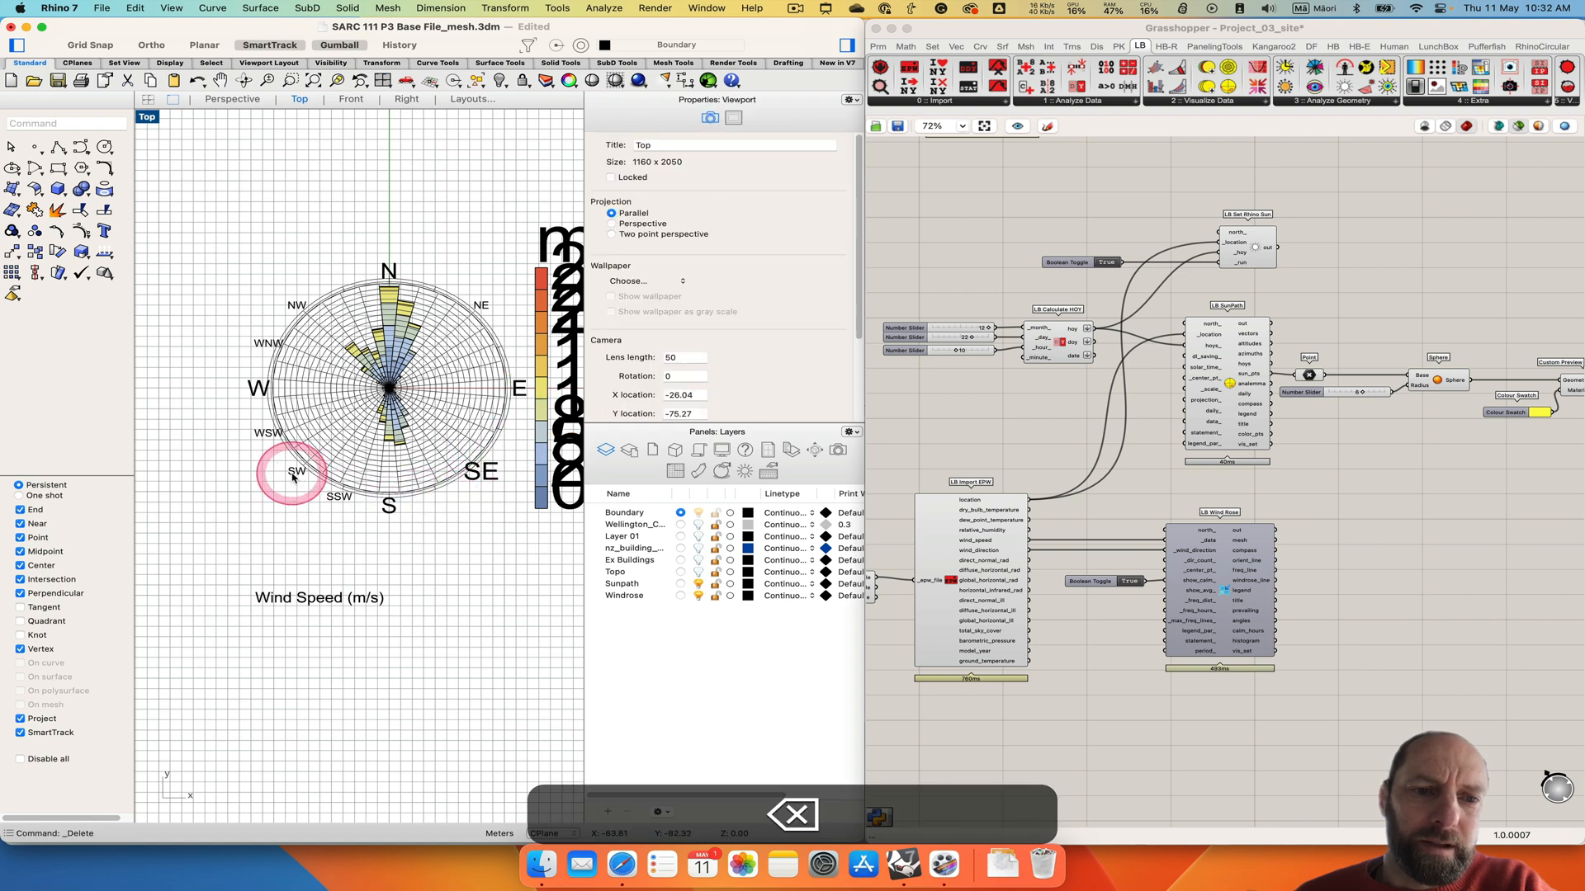
click(294, 475)
key(super+z)
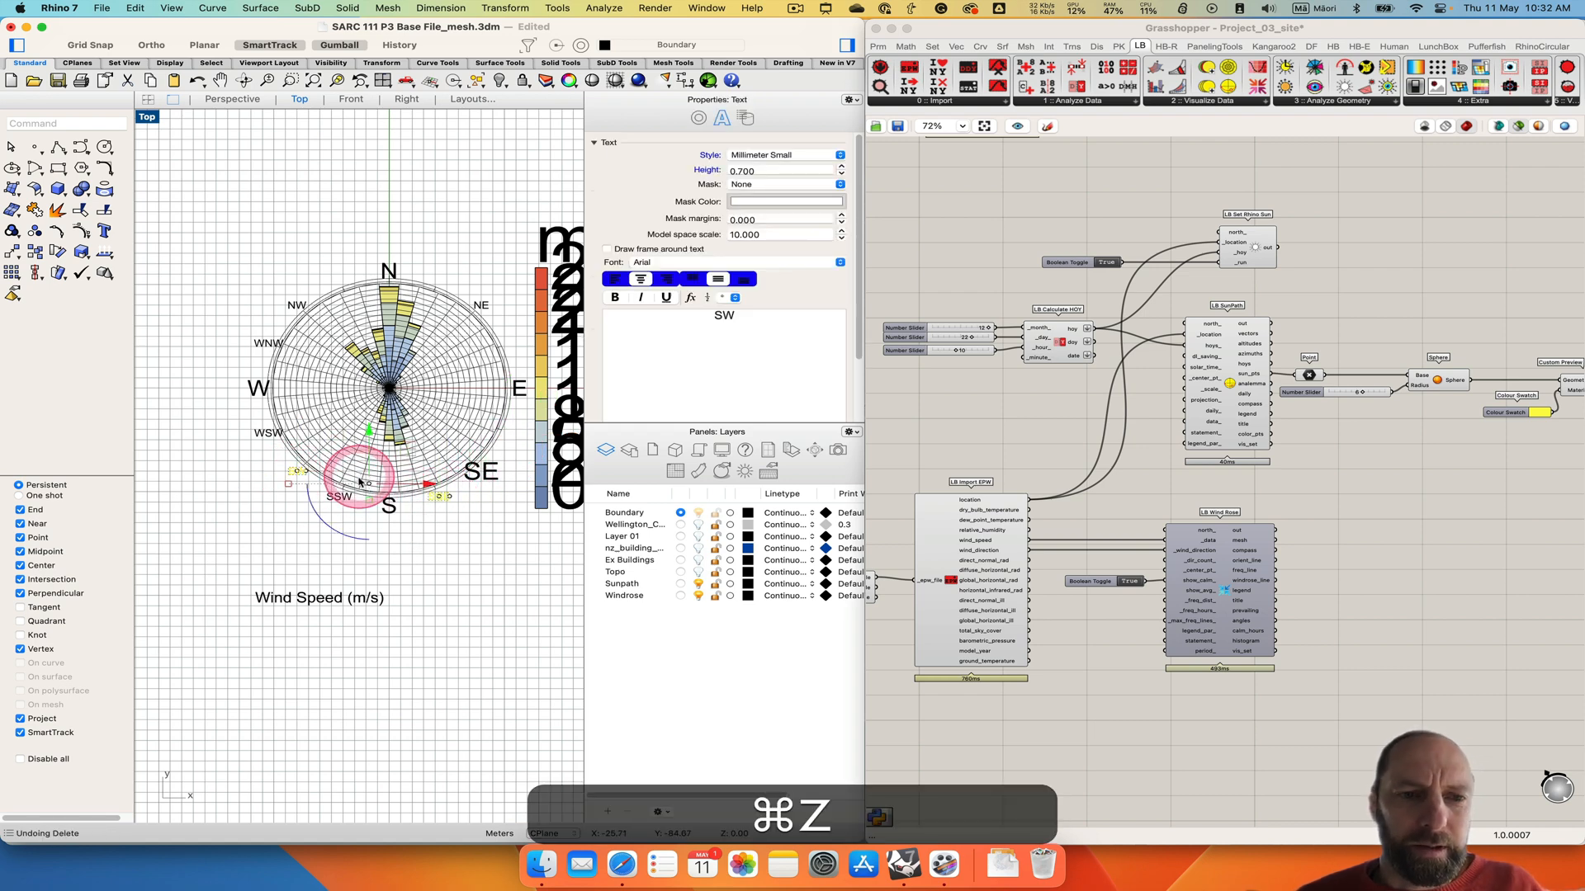
Delete the SSW, WSW and WNW labels from the baked wind rose.
click(339, 497)
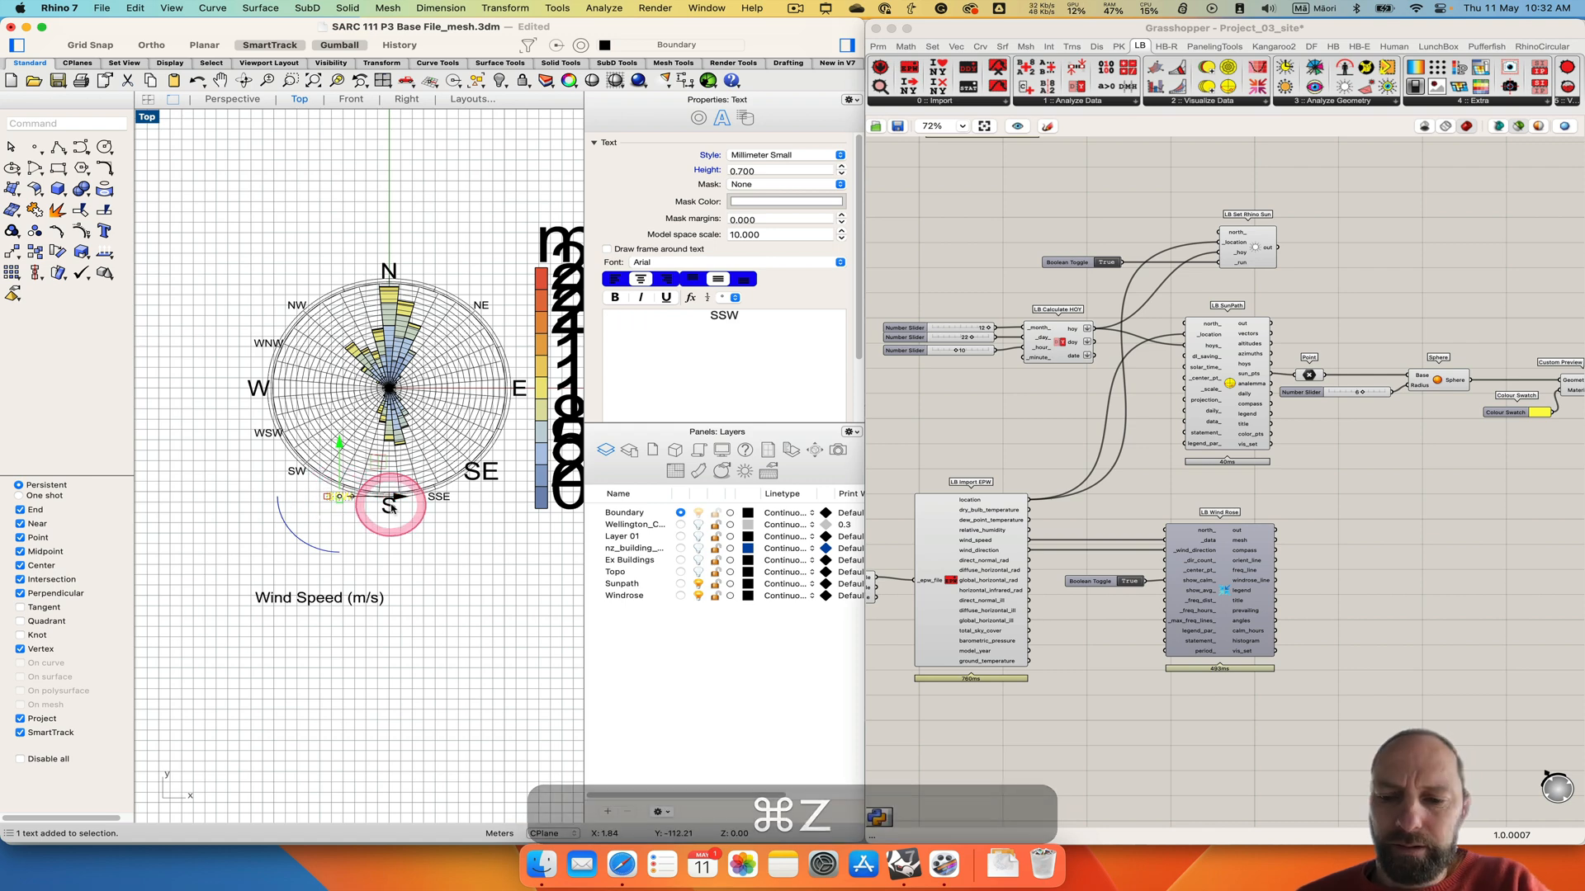
key(BackSpace)
click(266, 433)
key(BackSpace)
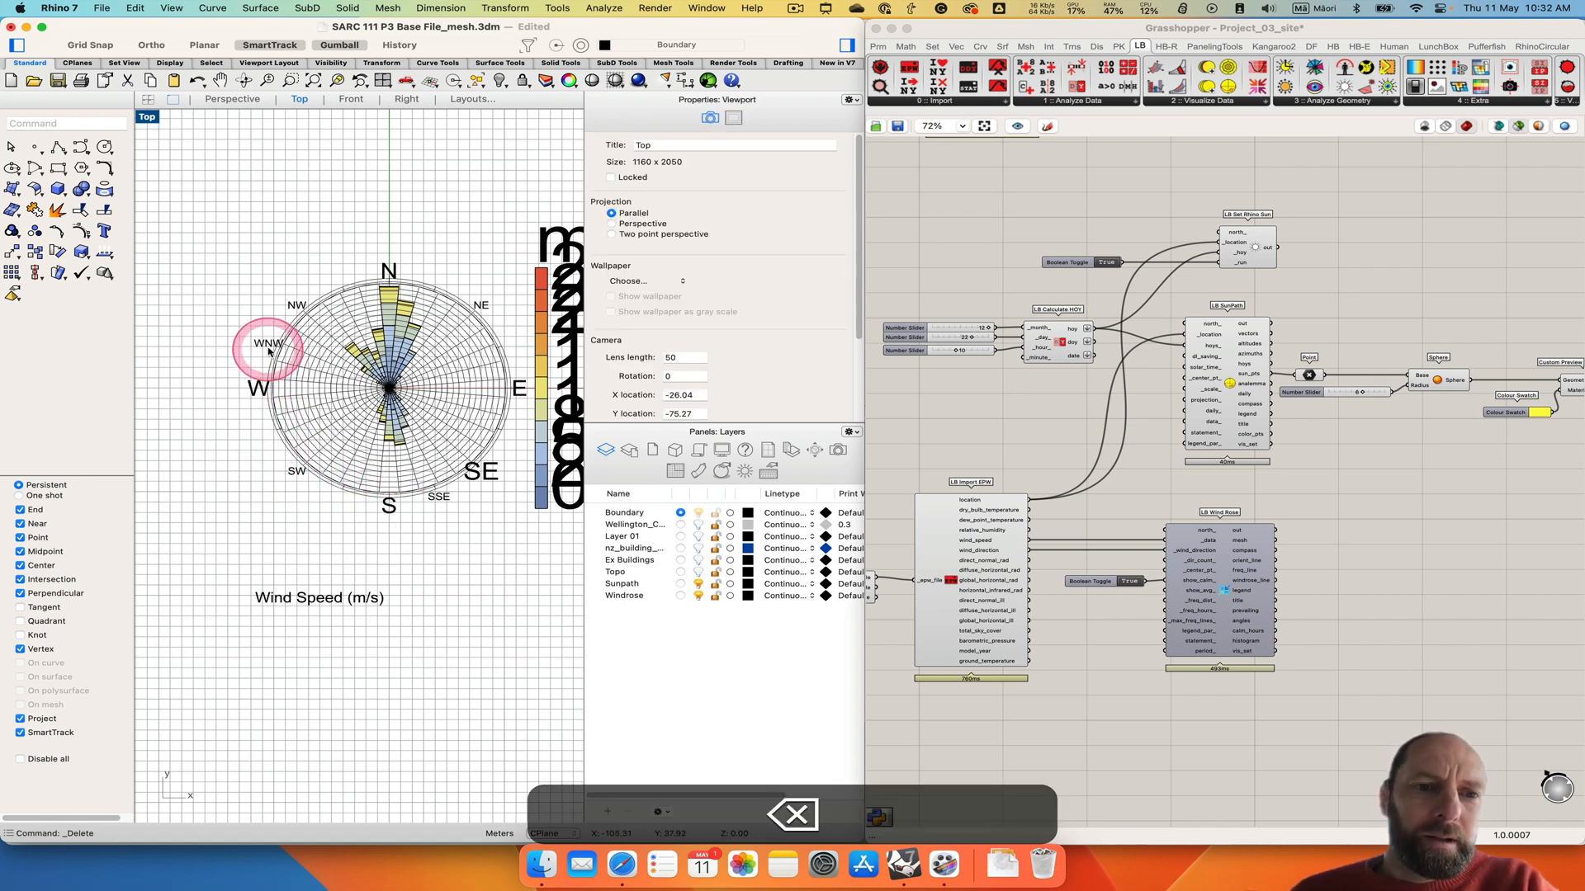
click(273, 345)
key(BackSpace)
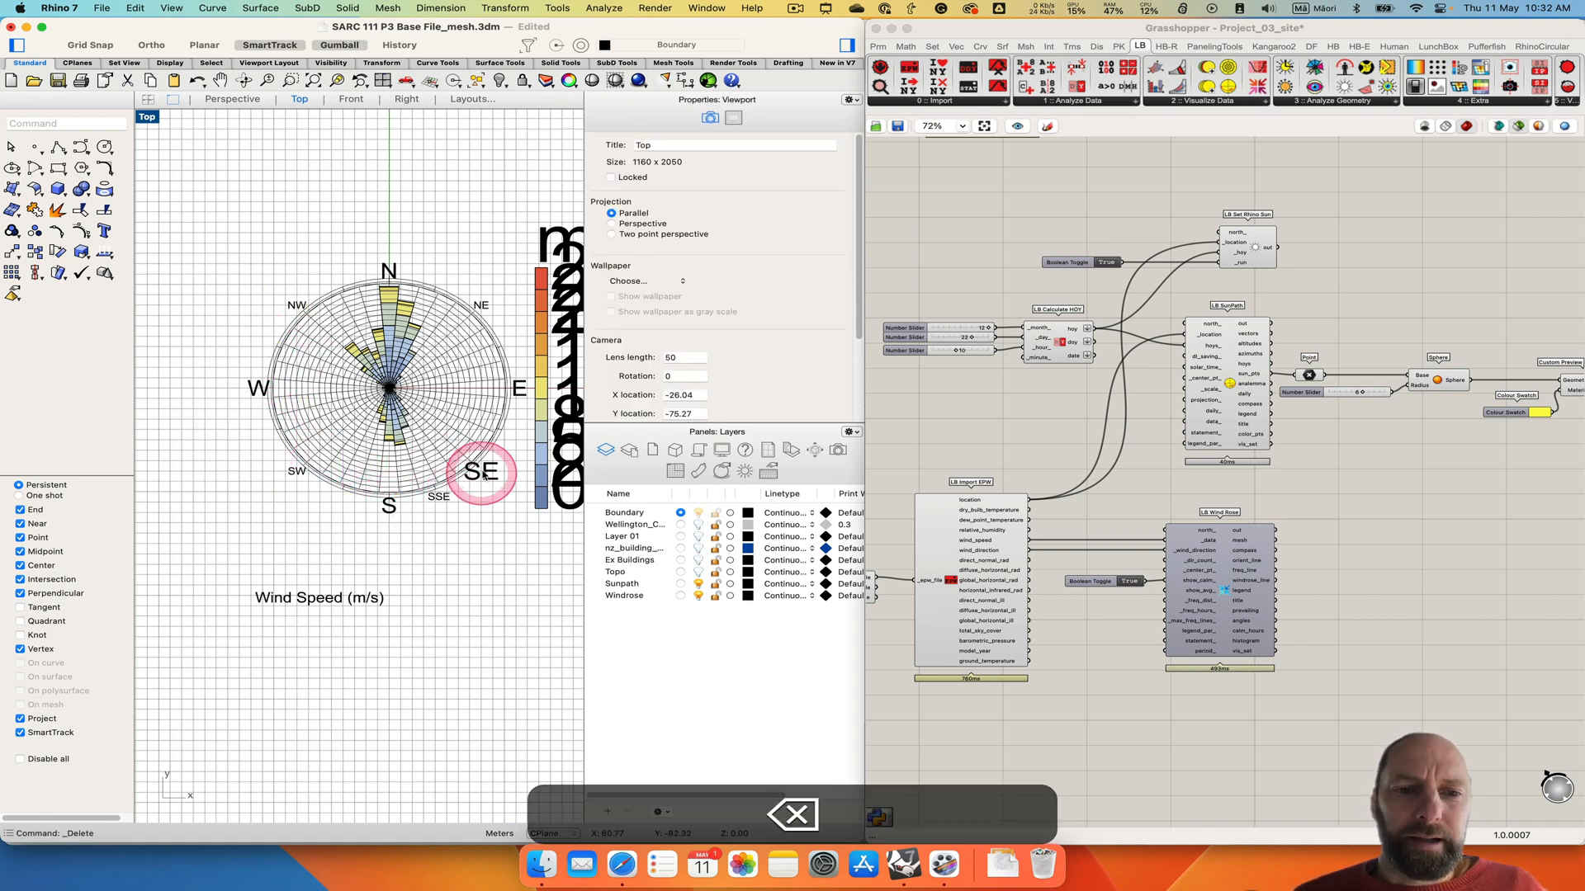
Set the SE label's text height to 0.7 and delete the neighbouring SSE label.
click(482, 471)
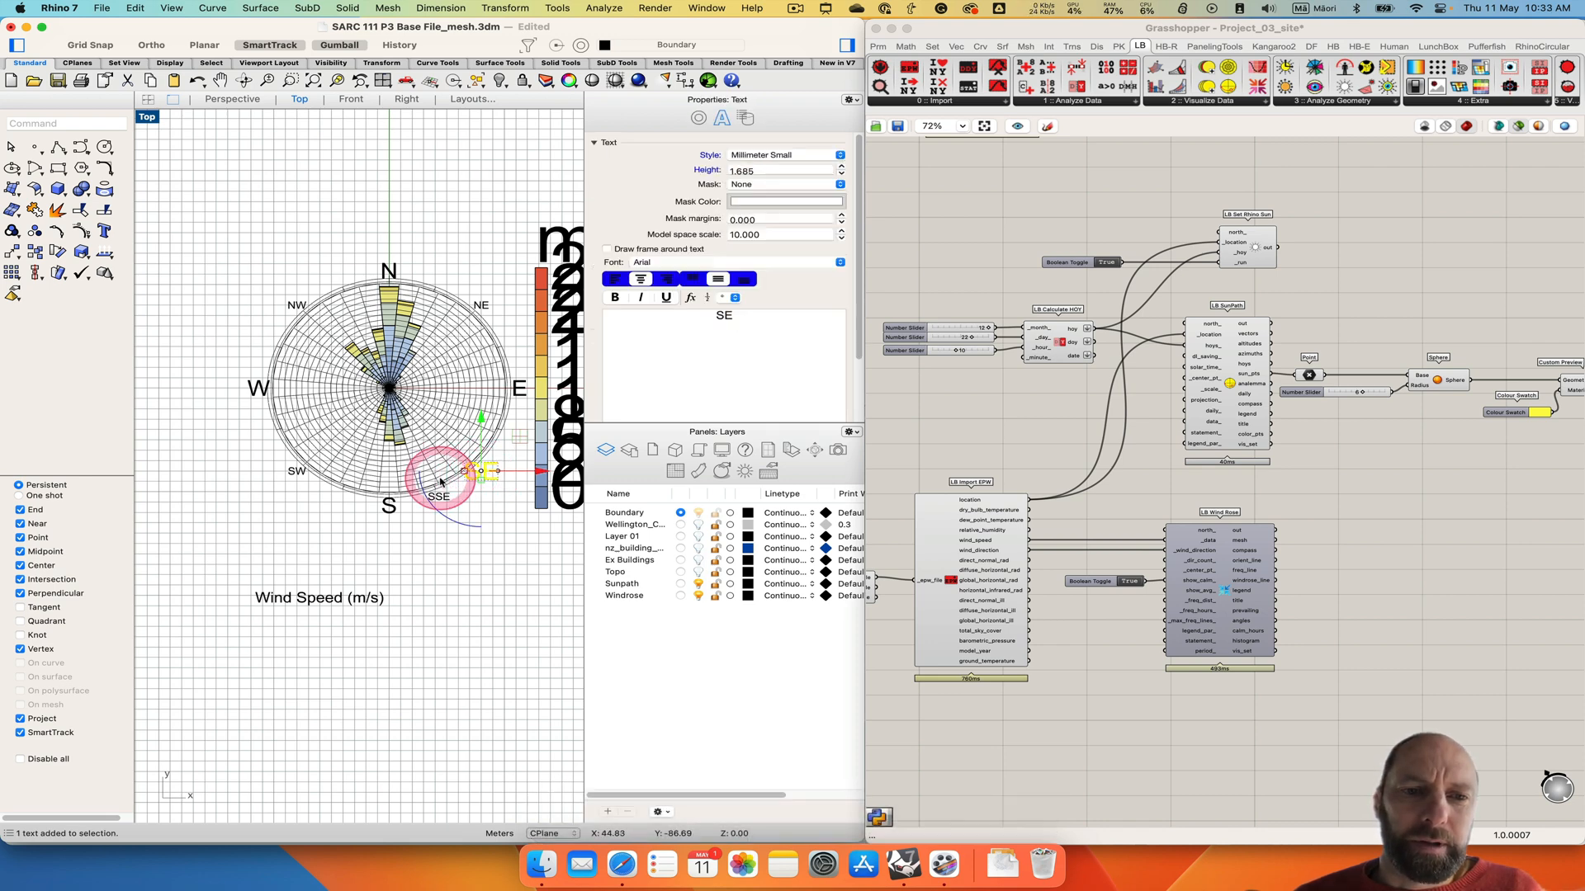
drag(441, 483, 293, 476)
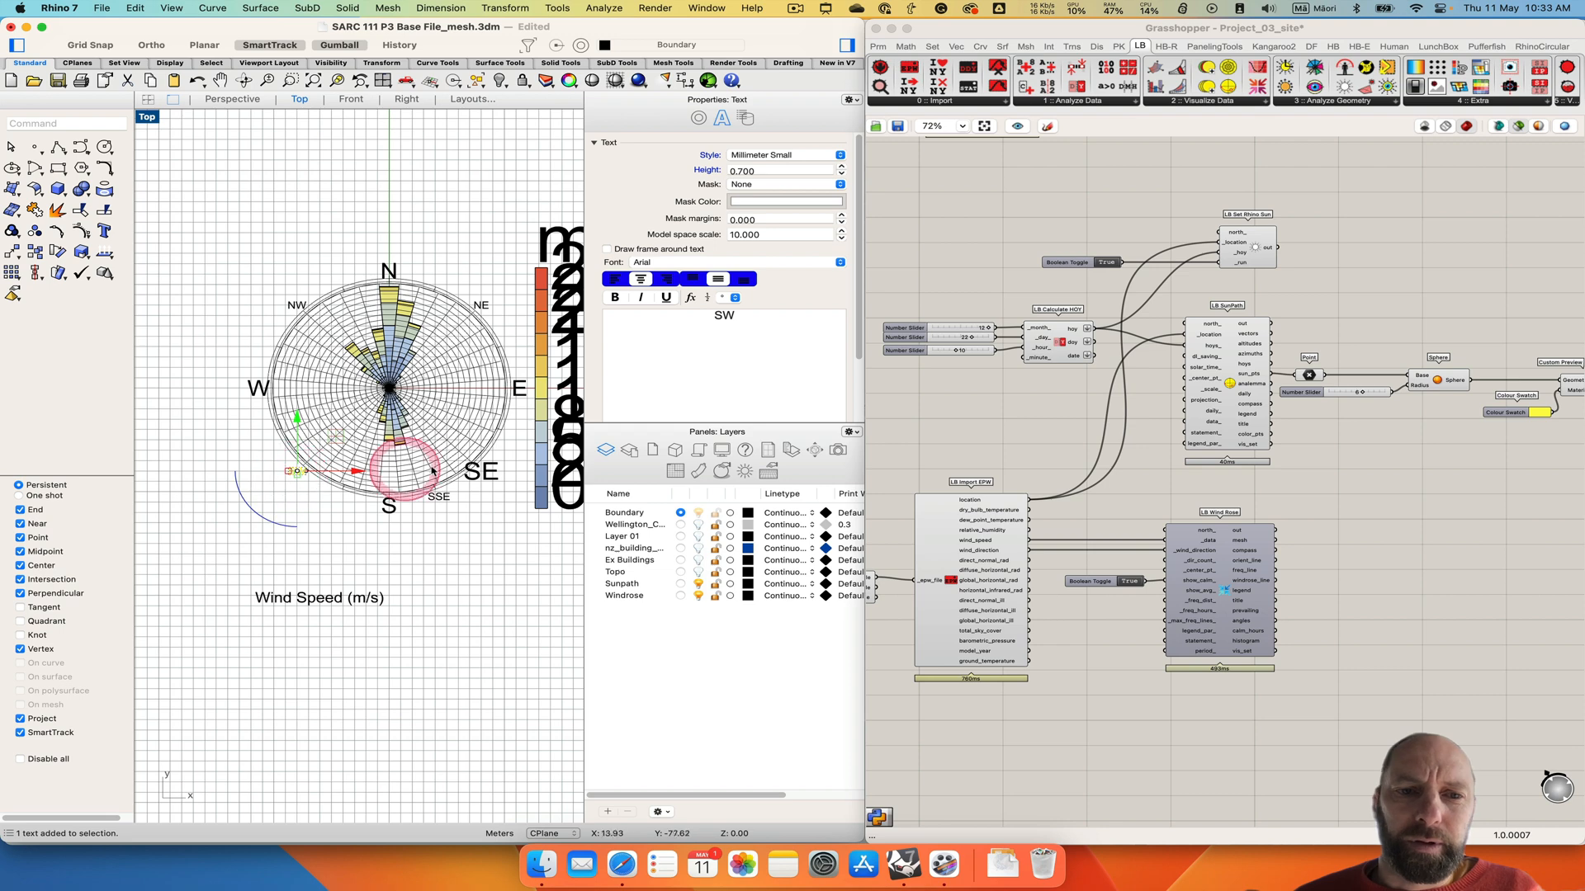
click(479, 470)
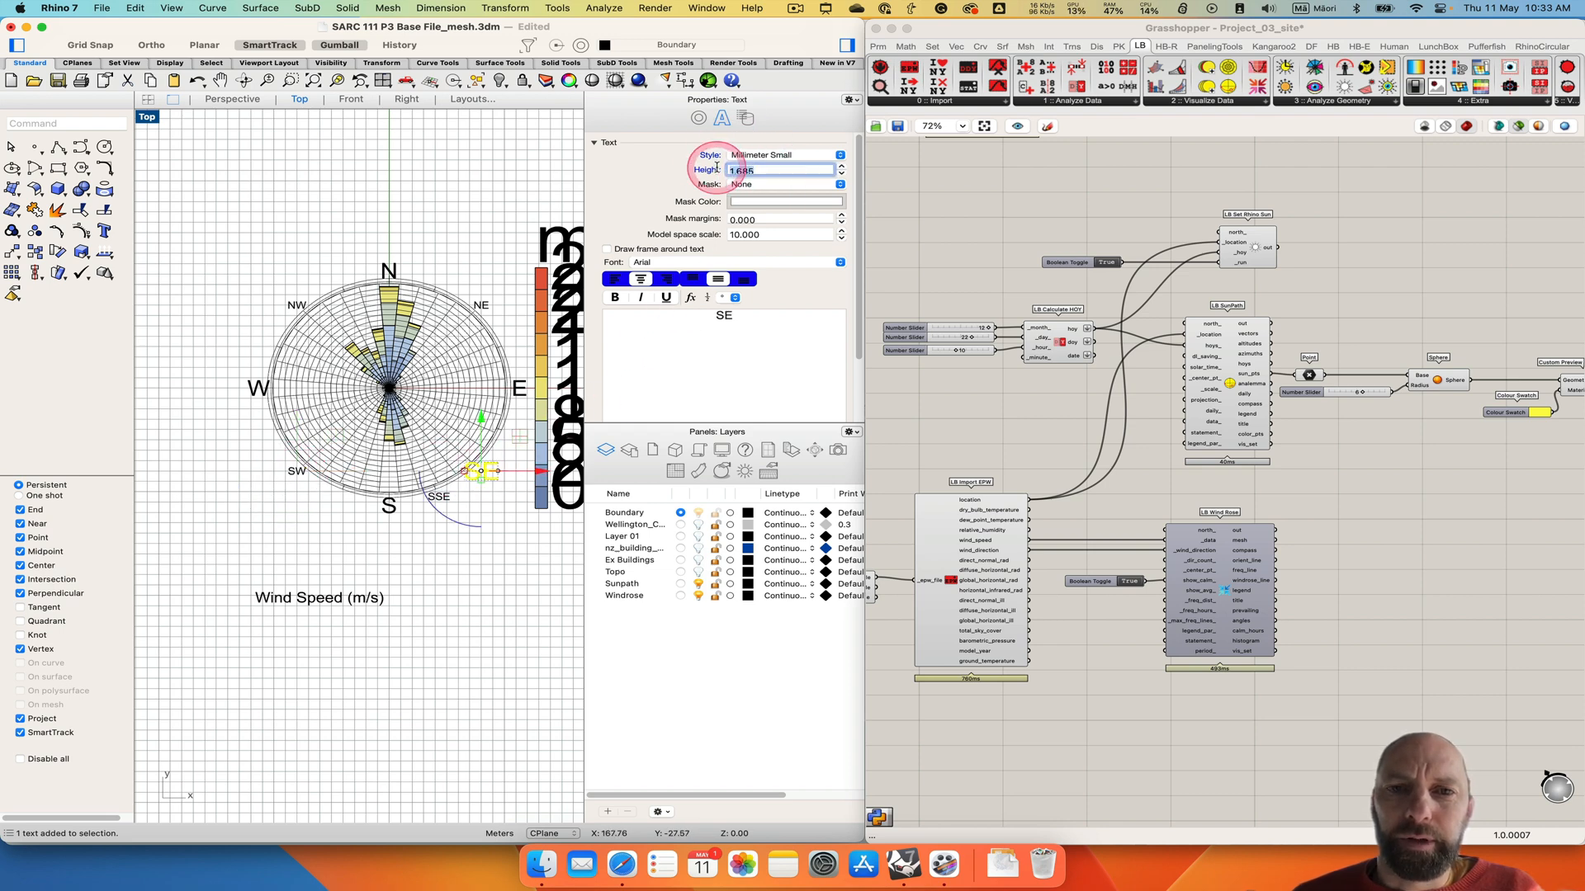
key(BackSpace)
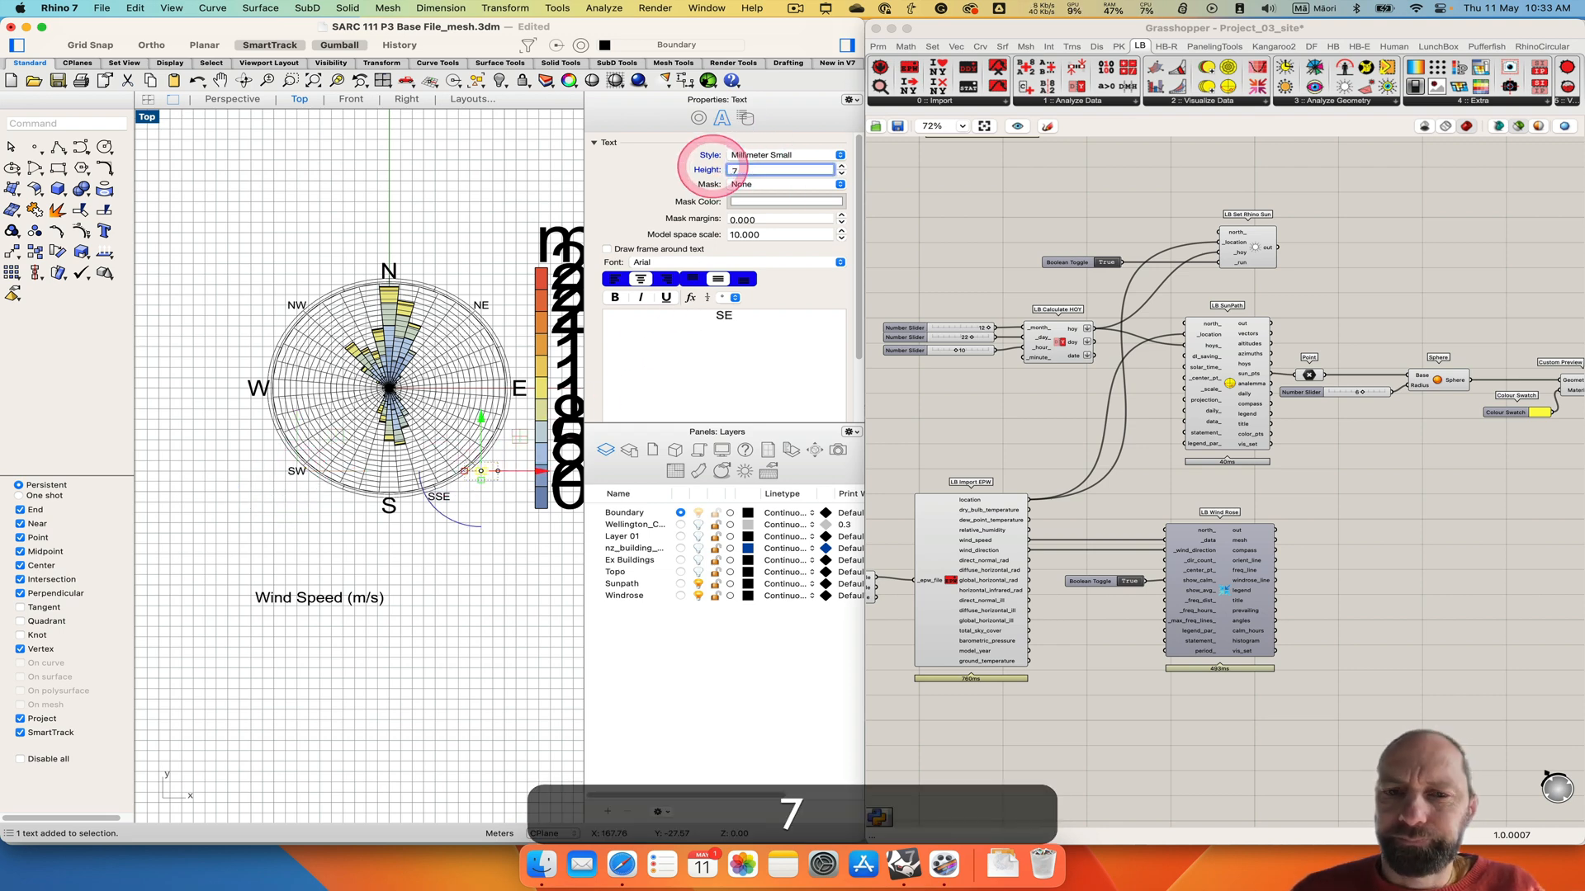
click(495, 506)
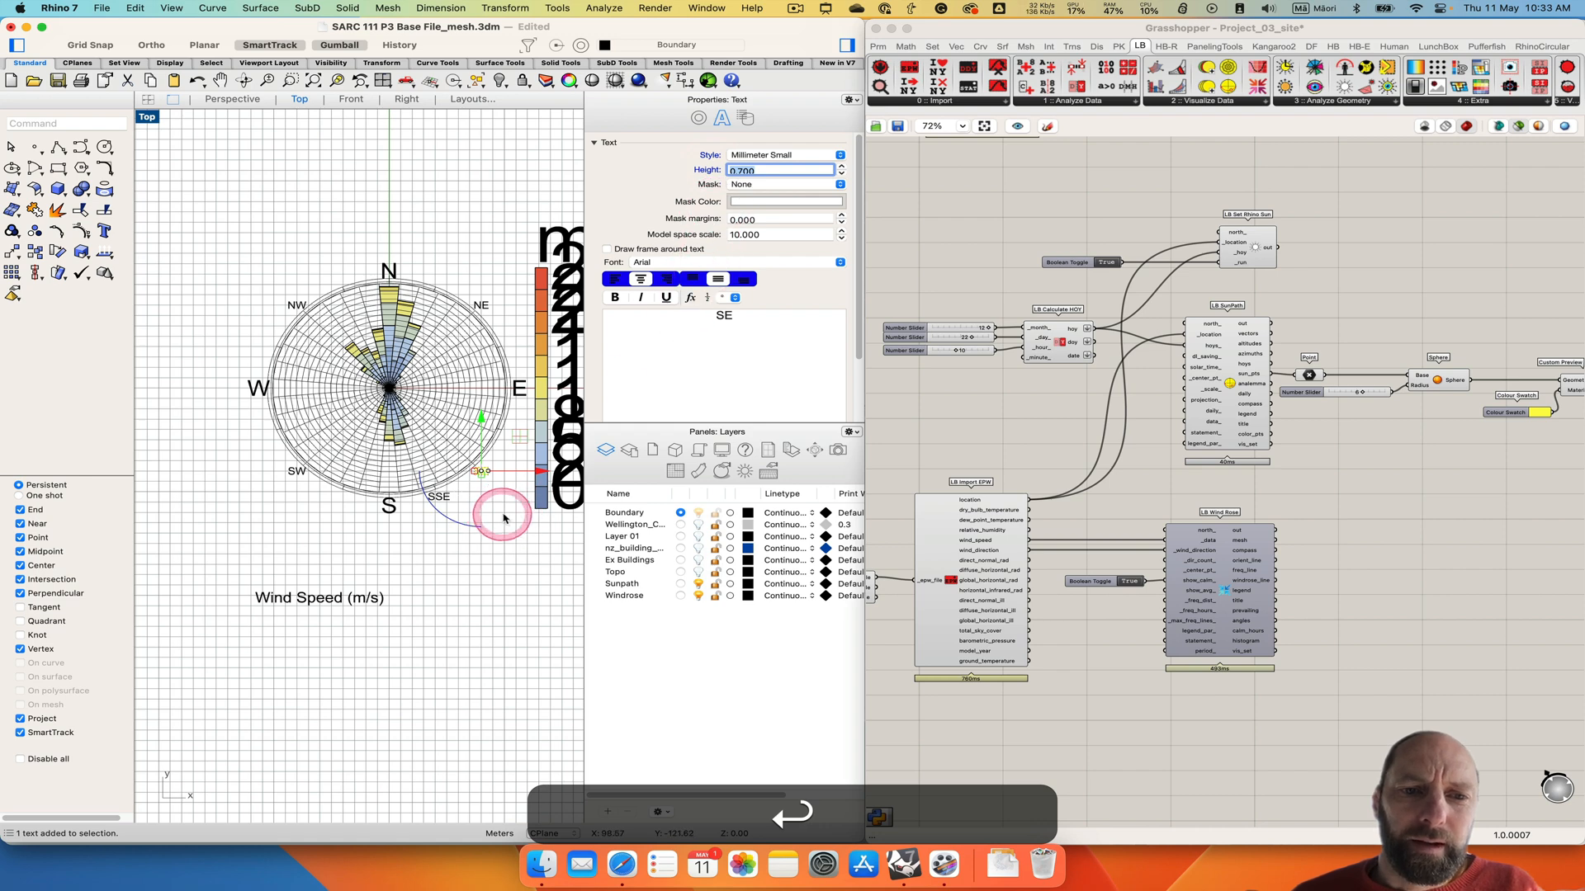
click(442, 496)
key(BackSpace)
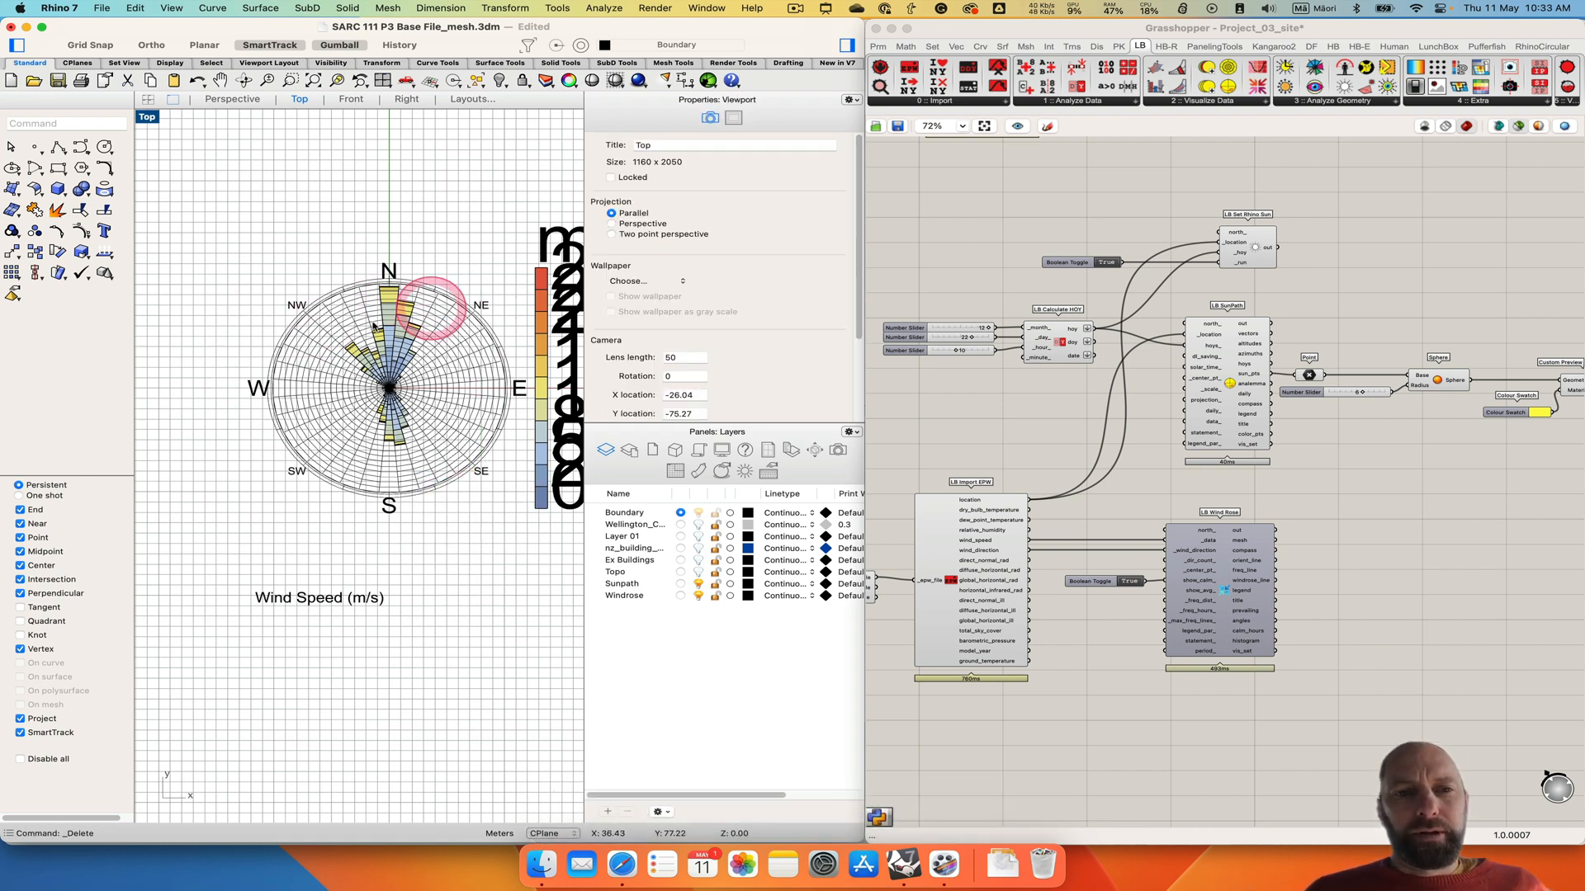
Set the text height of the wind speed legend's m/s title and all its value labels to 0.8.
right_drag(449, 581, 387, 572)
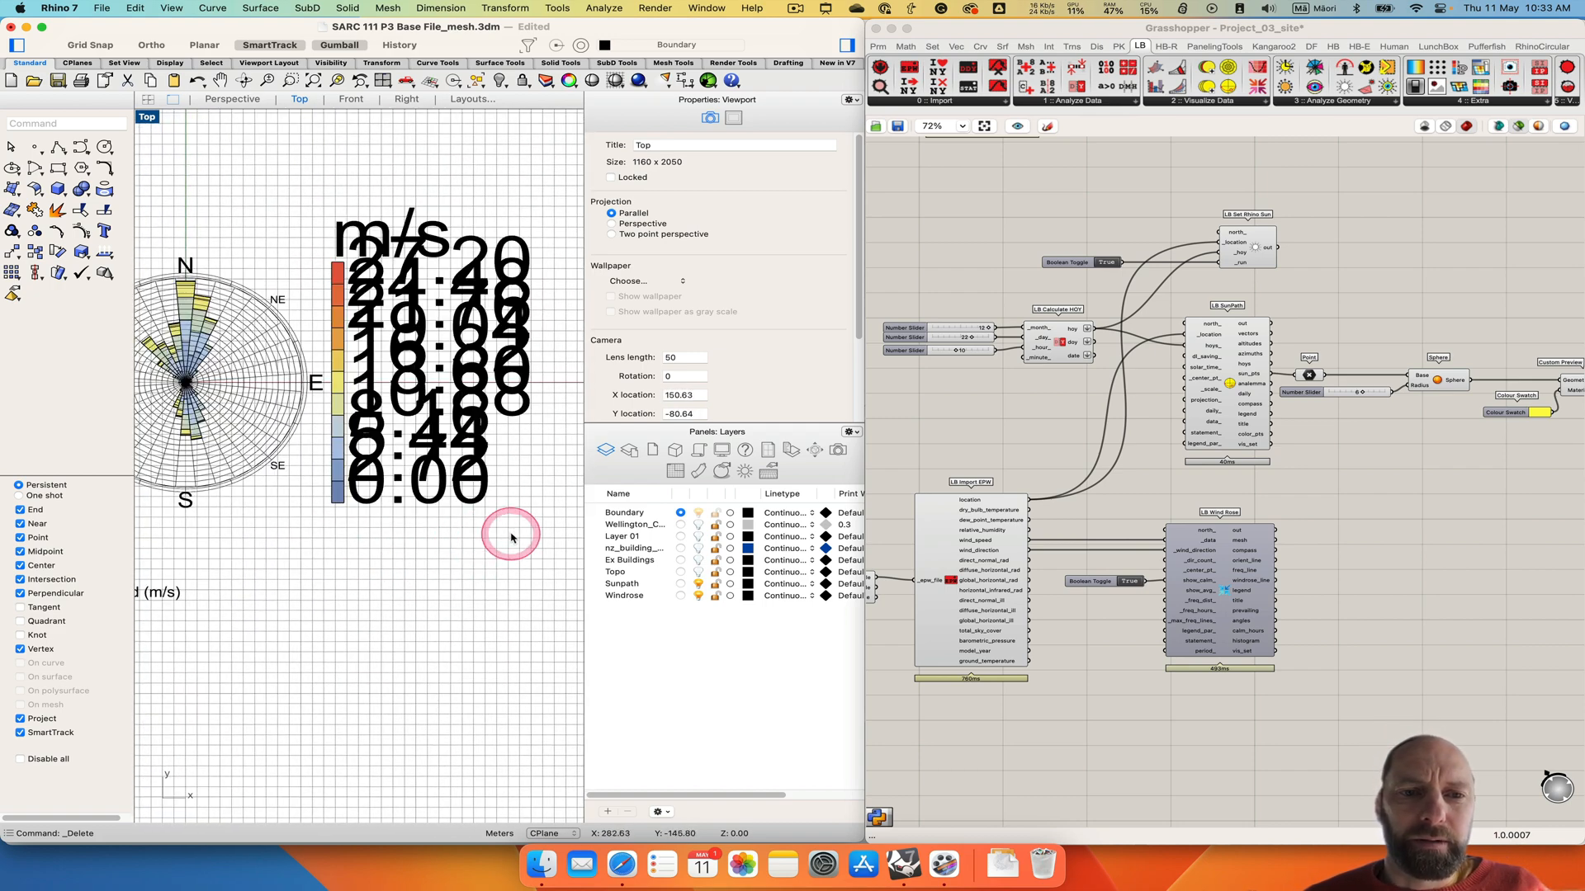
drag(511, 537, 371, 186)
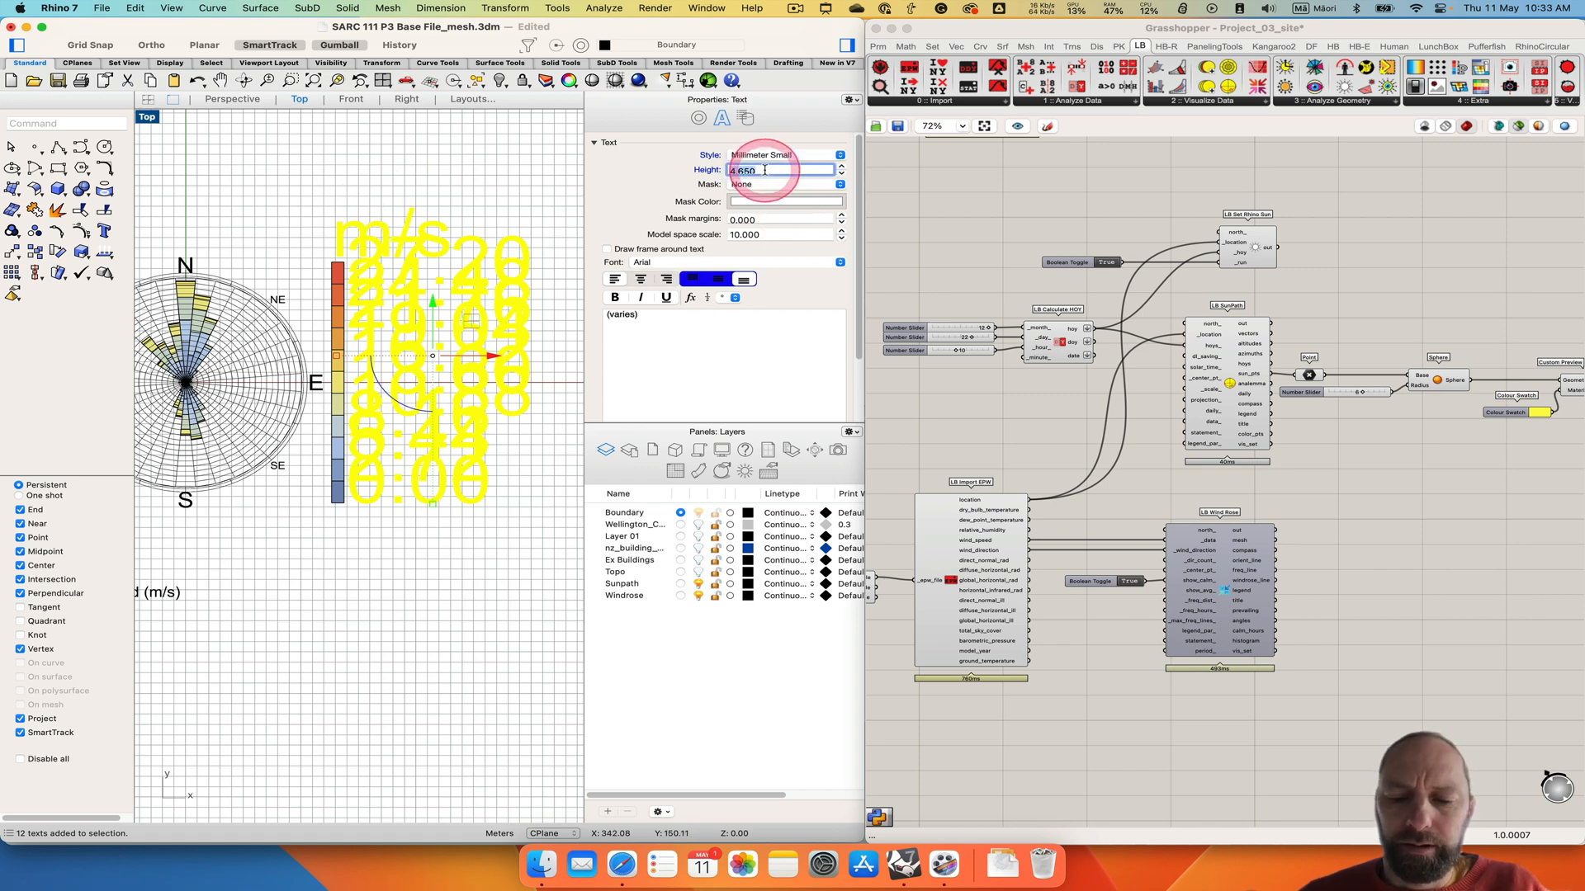
key(BackSpace)
text(8)
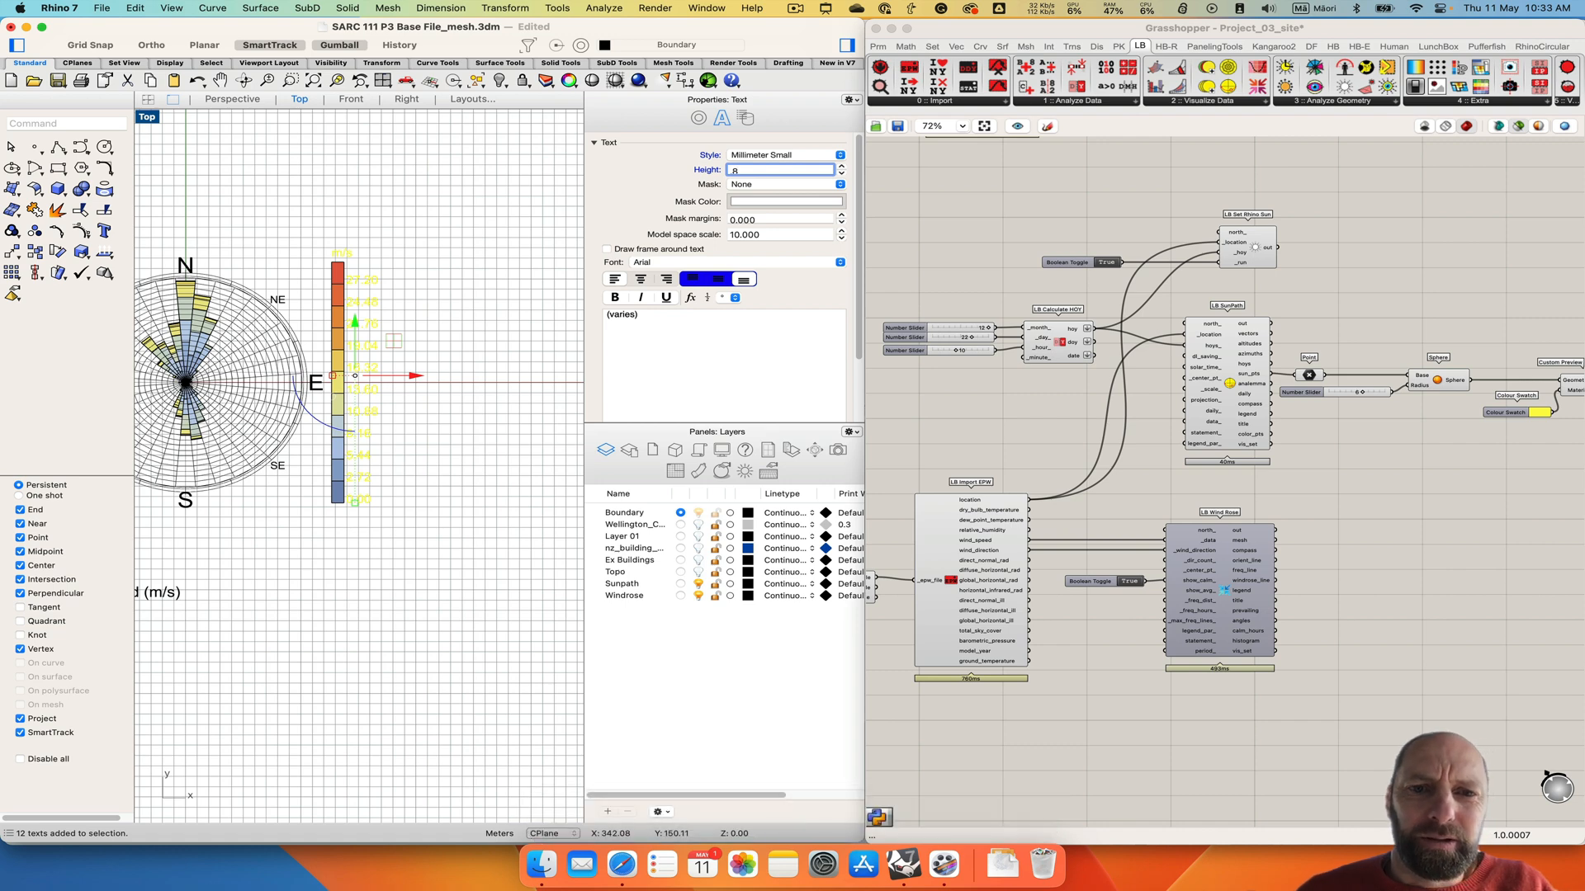
click(695, 375)
click(530, 339)
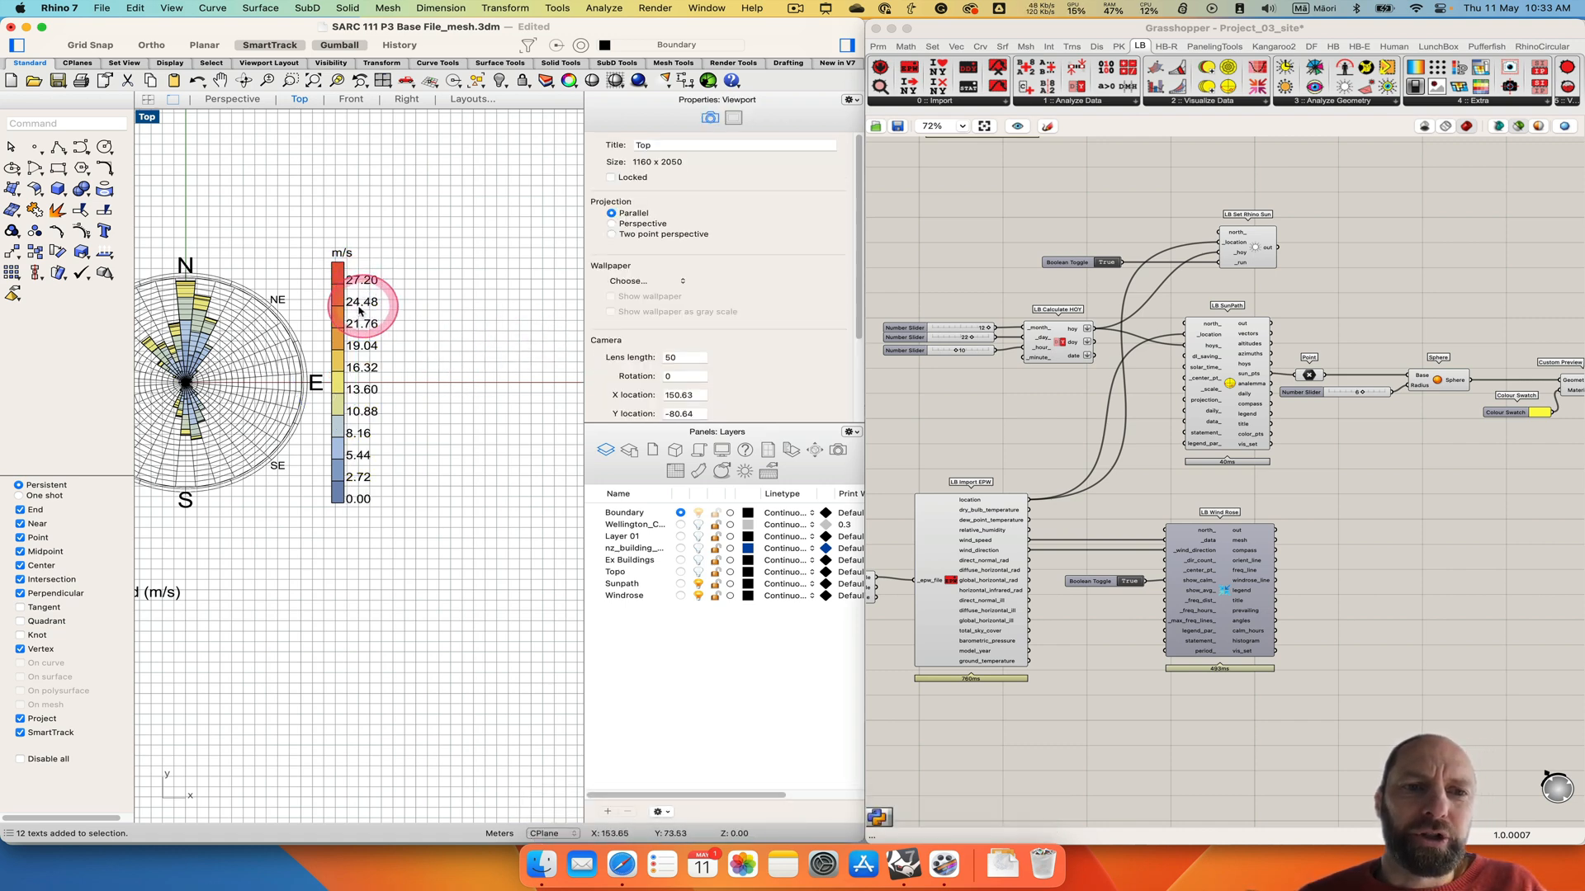
right_drag(335, 577, 477, 569)
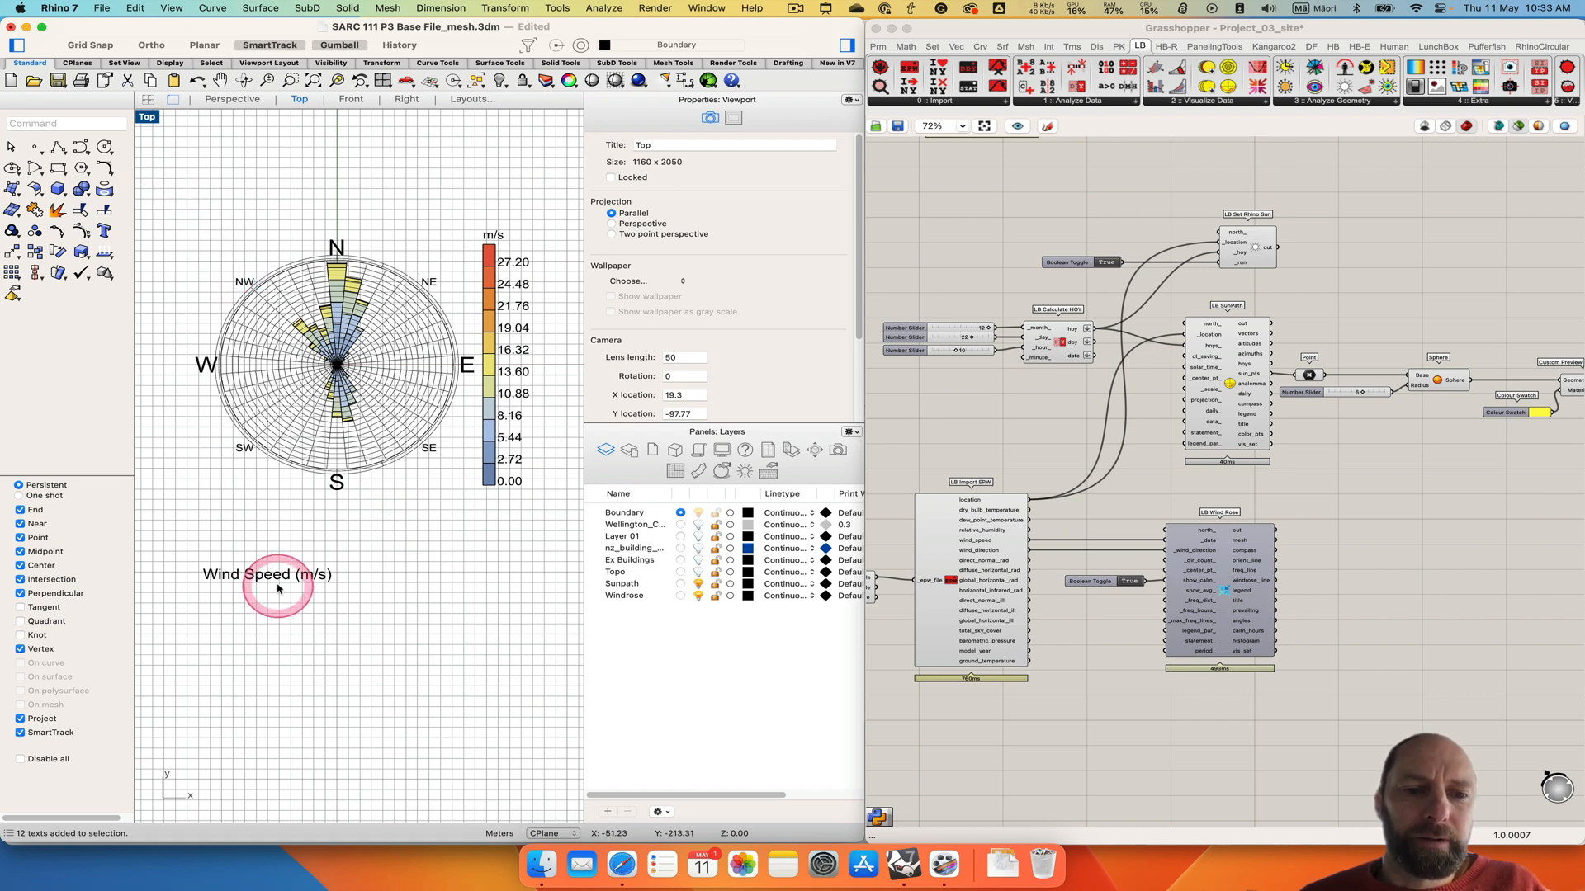
Move the Wind Speed (m/s) title up and across so it sits beneath the wind speed legend.
click(267, 577)
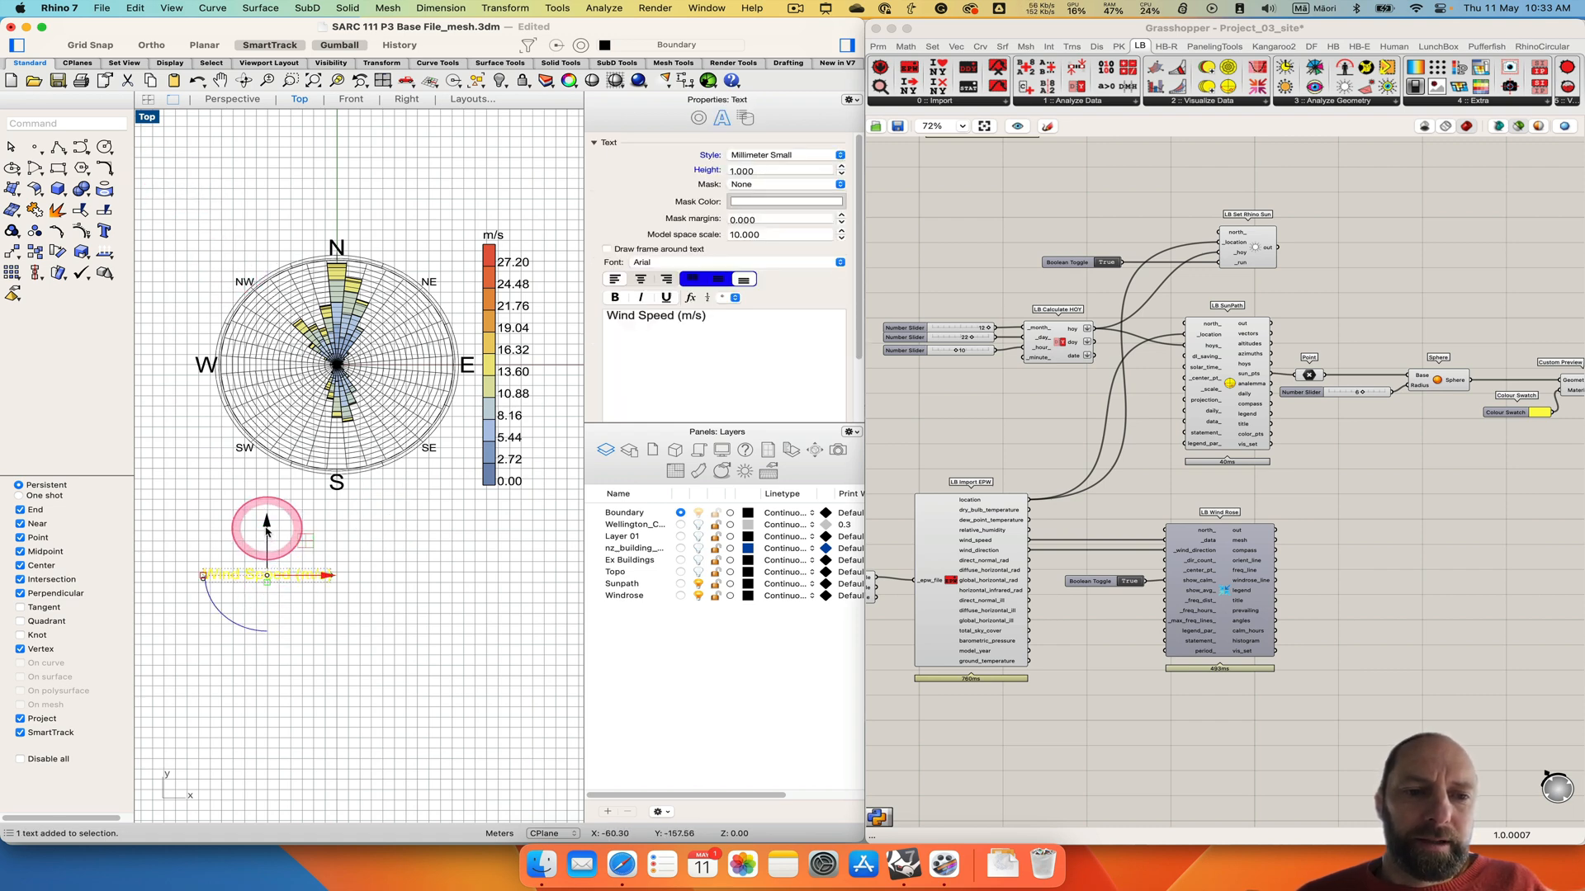
drag(265, 531, 269, 481)
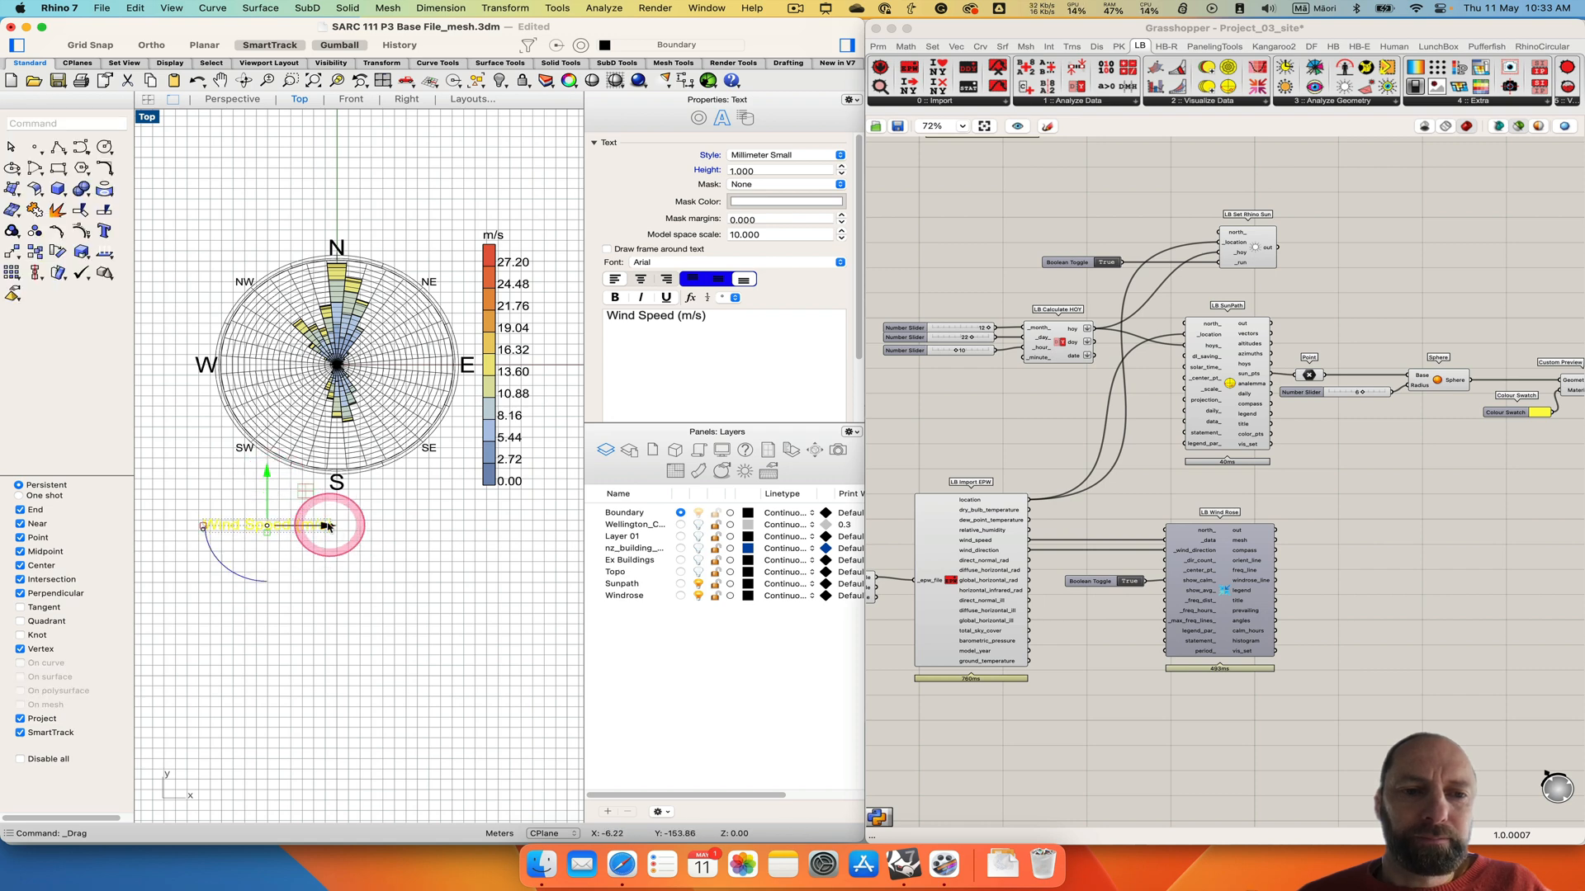
drag(329, 525, 568, 533)
click(379, 495)
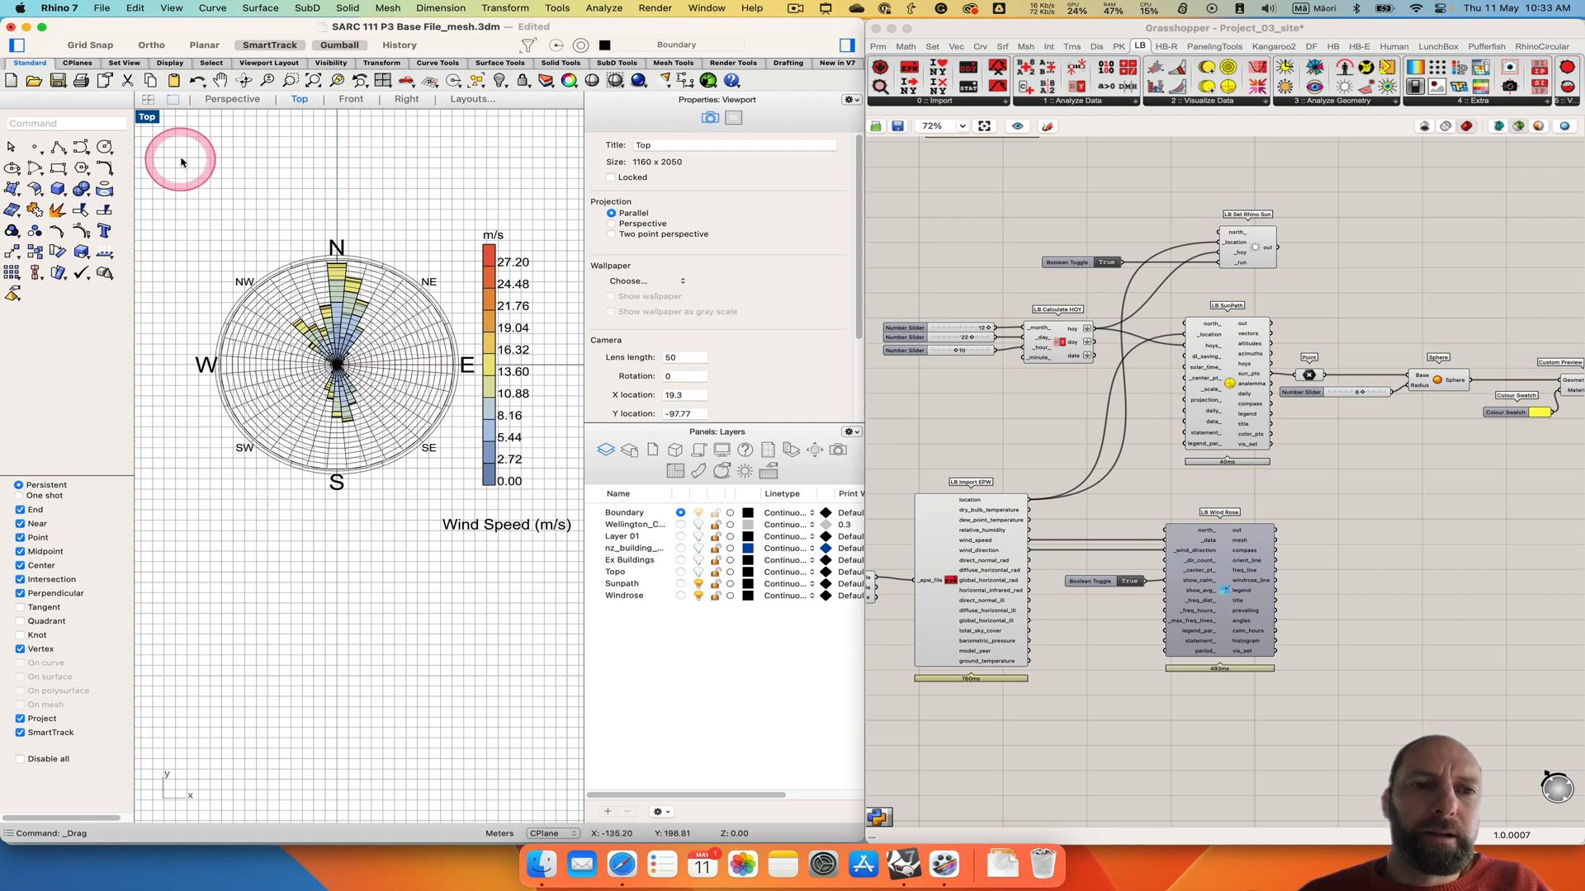
Group all the baked wind rose geometry, legend and text, and test that everything selects together.
drag(171, 157, 567, 580)
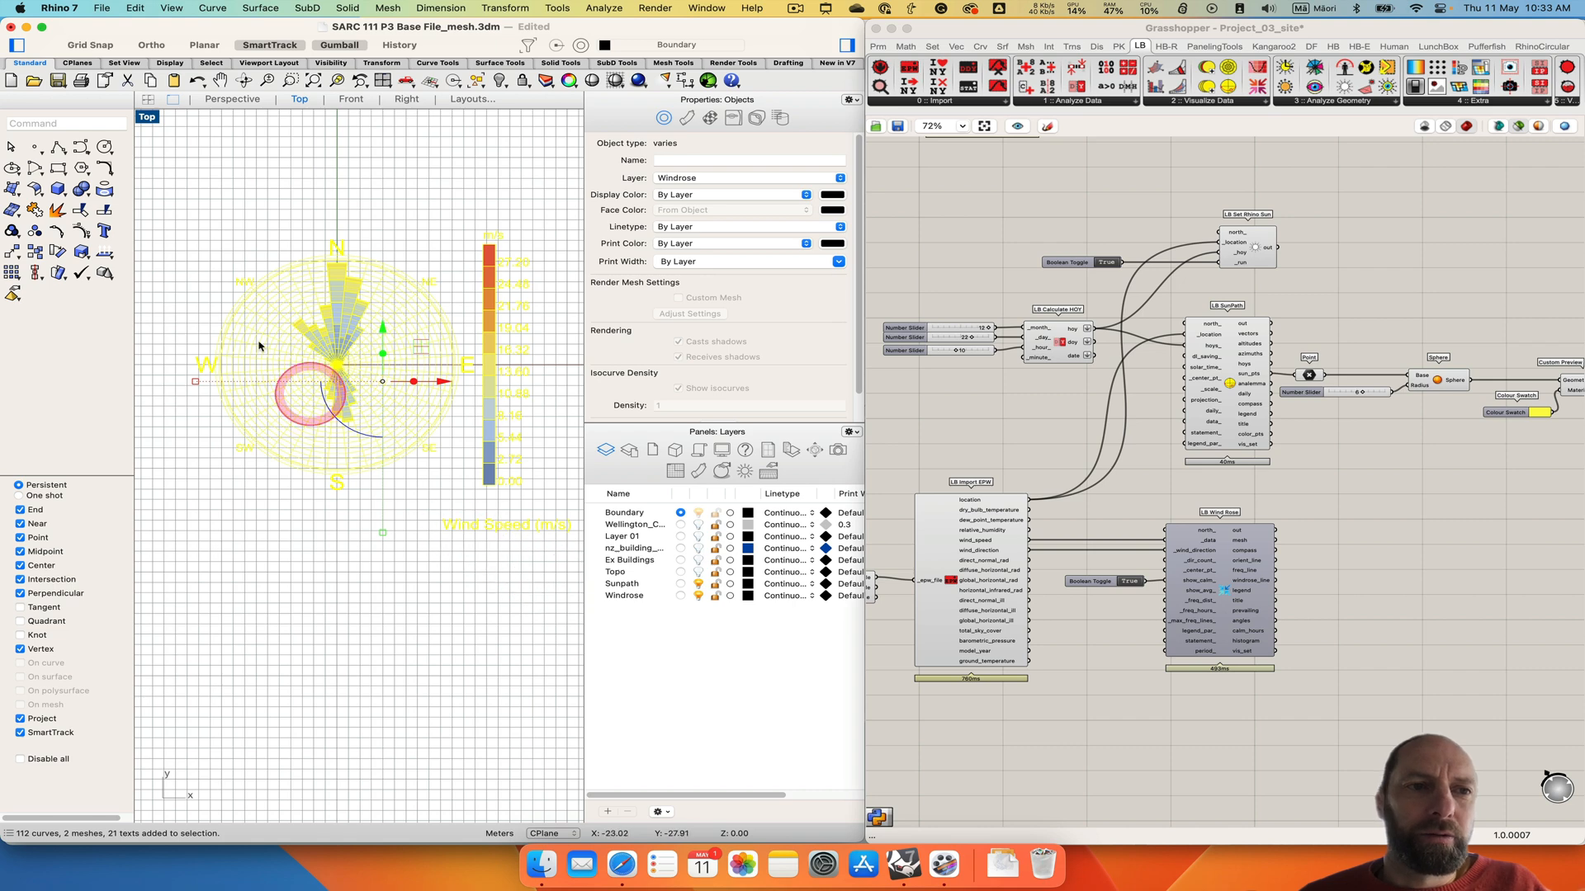
text(gr)
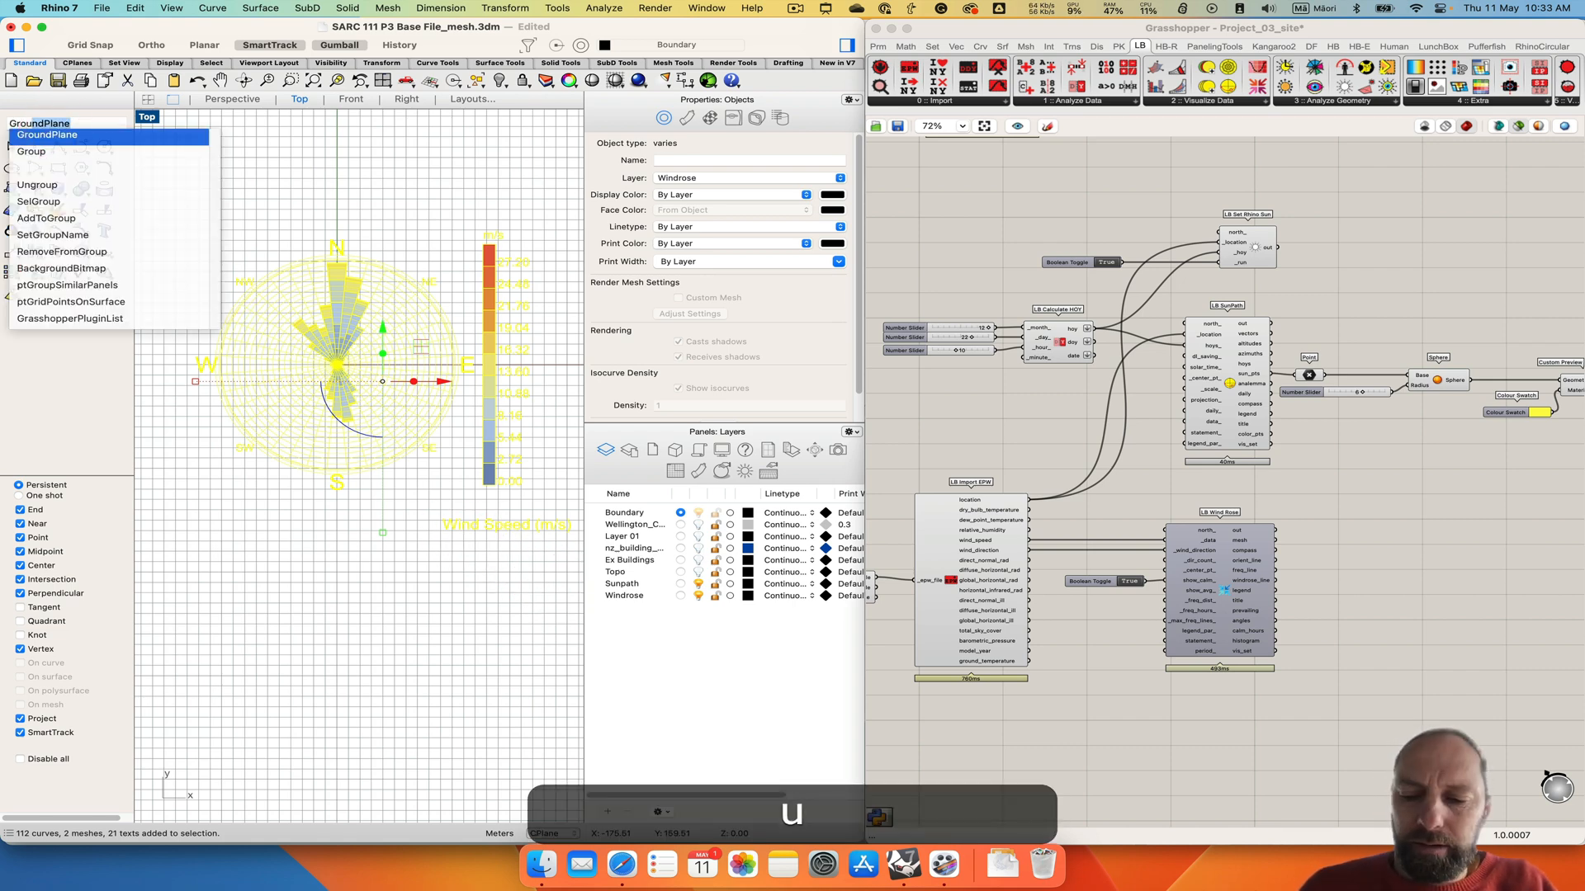
key(Down)
key(Return)
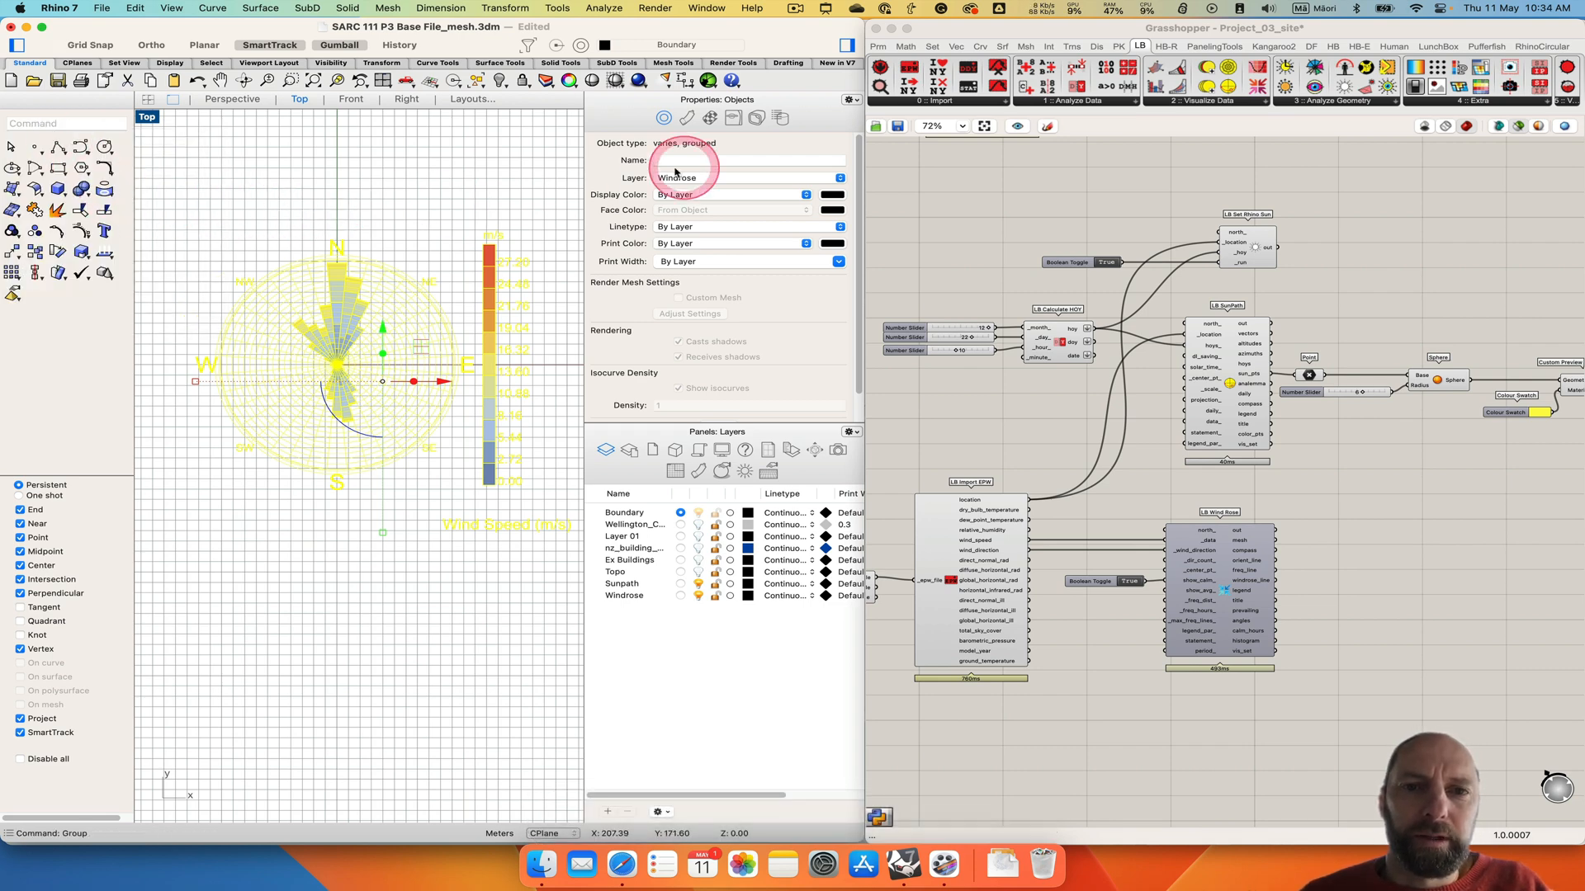
click(395, 219)
click(356, 305)
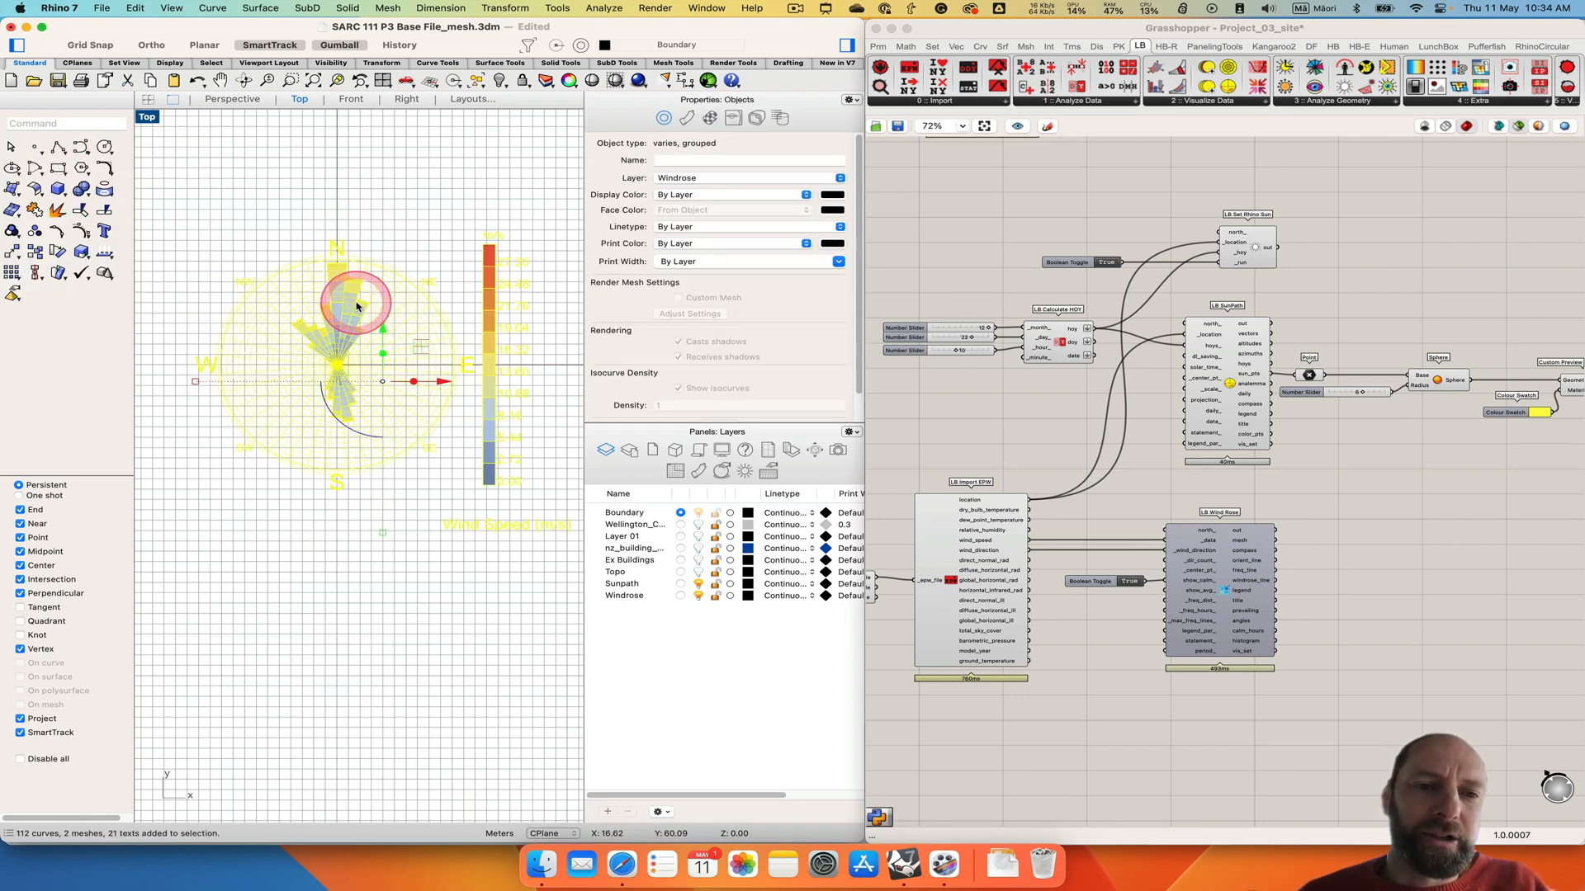
click(386, 186)
click(357, 334)
click(389, 194)
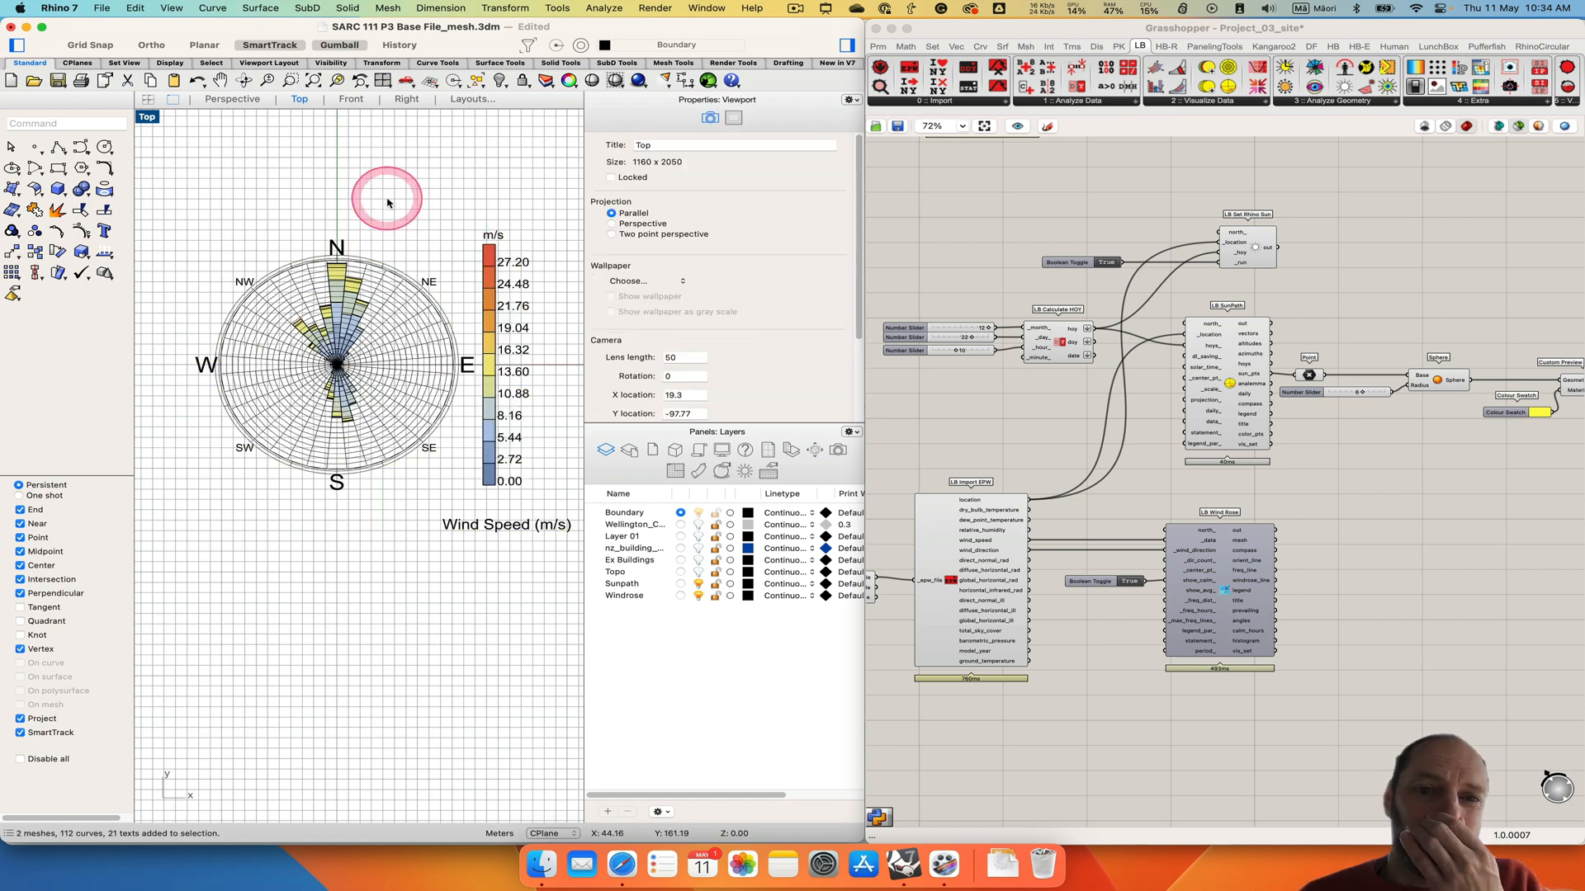
click(370, 320)
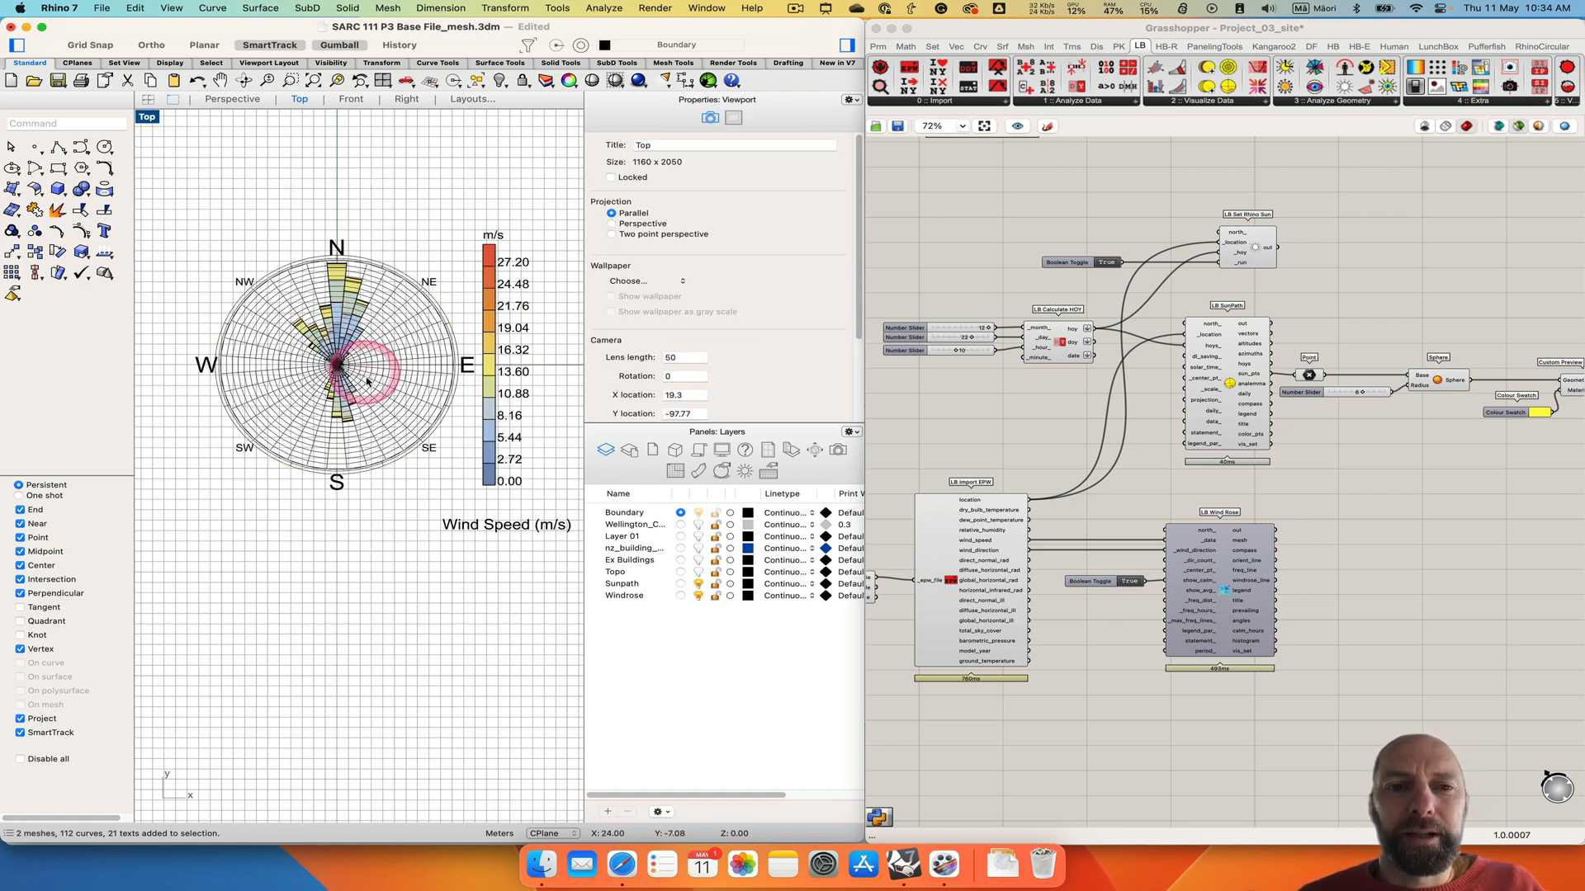
scroll(369, 381, down, 8)
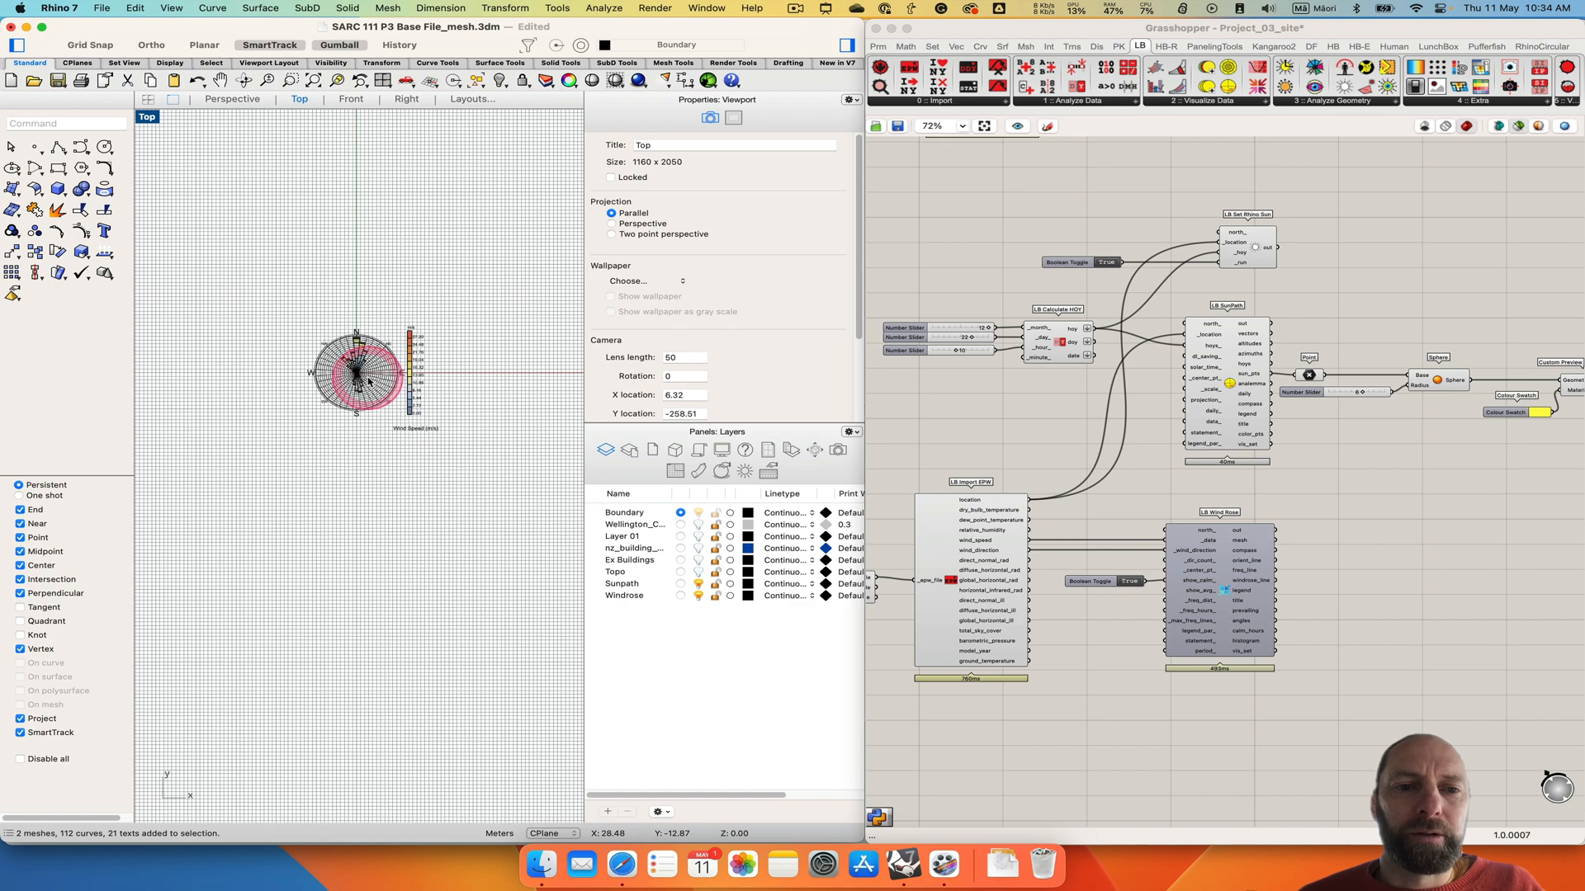
scroll(368, 381, up, 8)
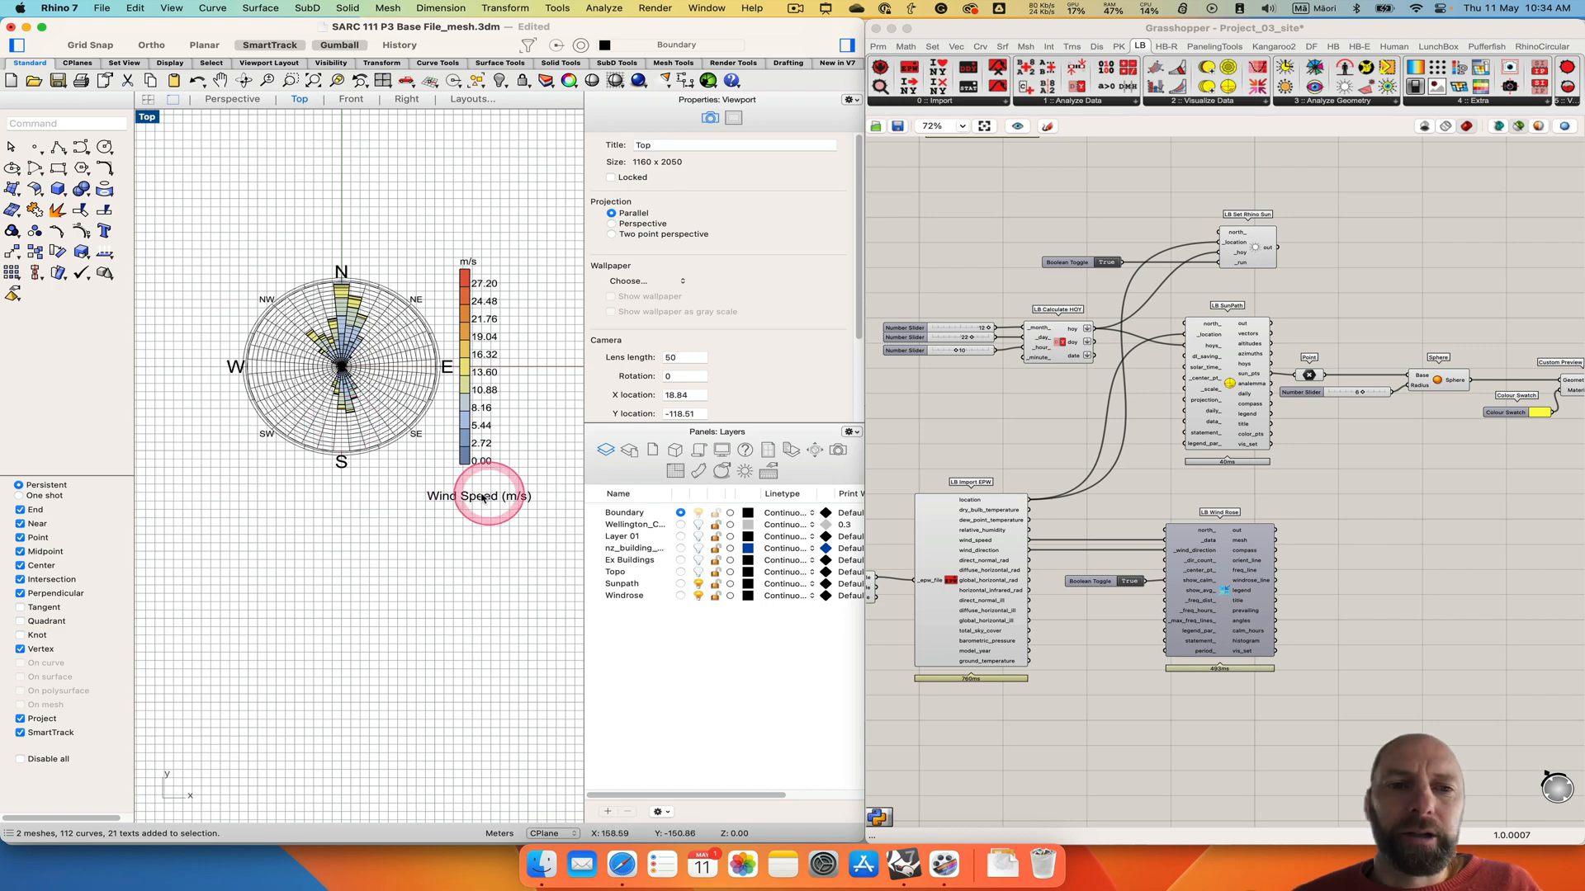
scroll(387, 525, down, 5)
scroll(384, 524, up, 4)
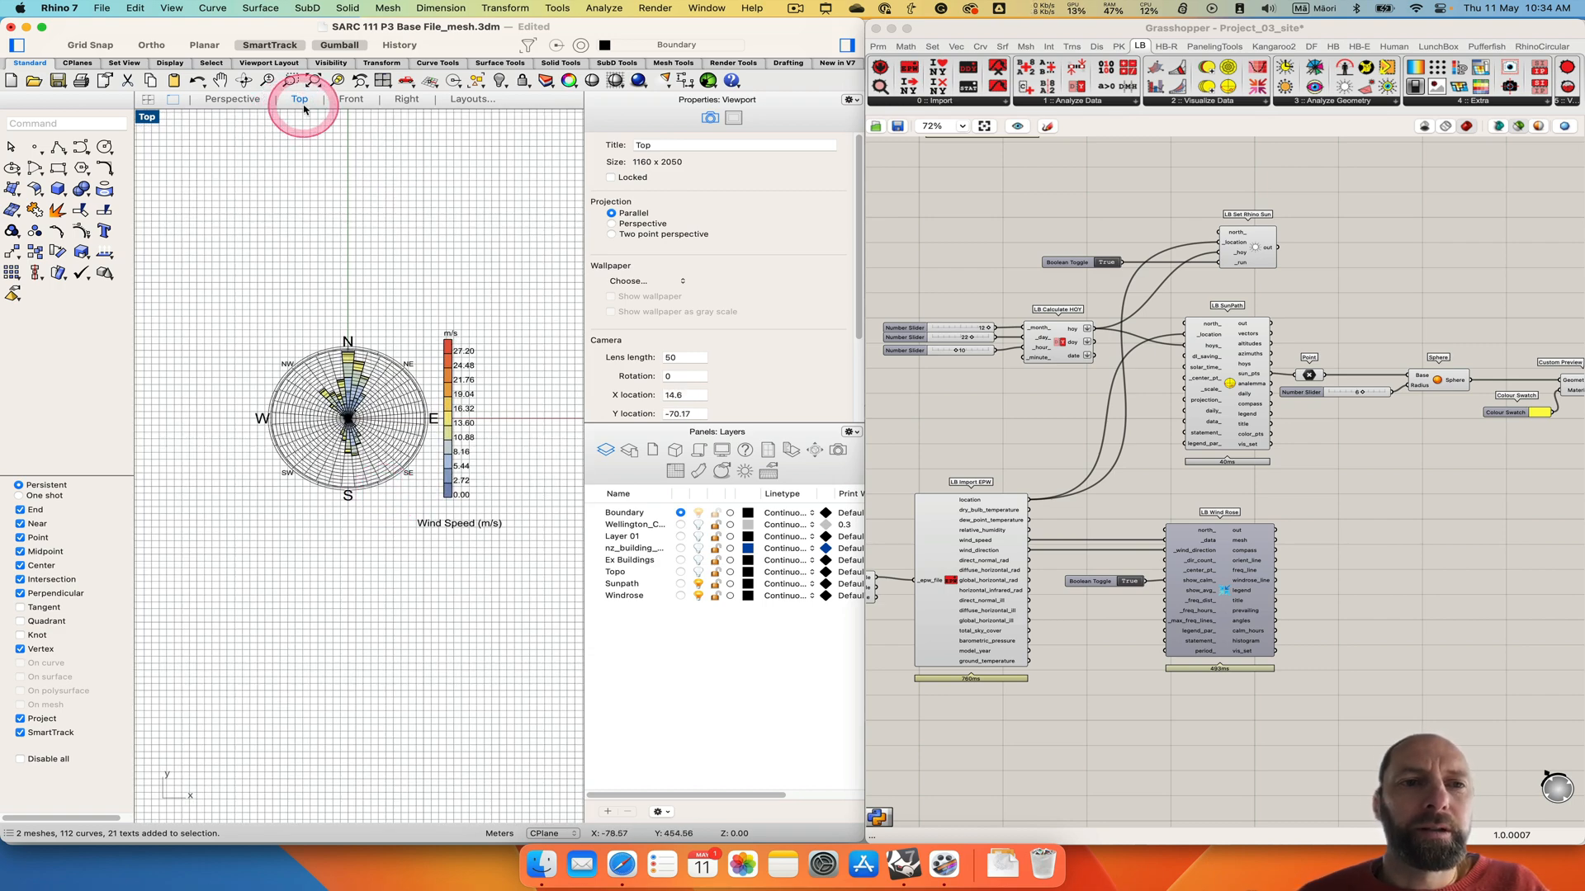
Show the Ex Buildings and Topo layers and examine the site's buildings and shadows in the perspective view.
click(234, 99)
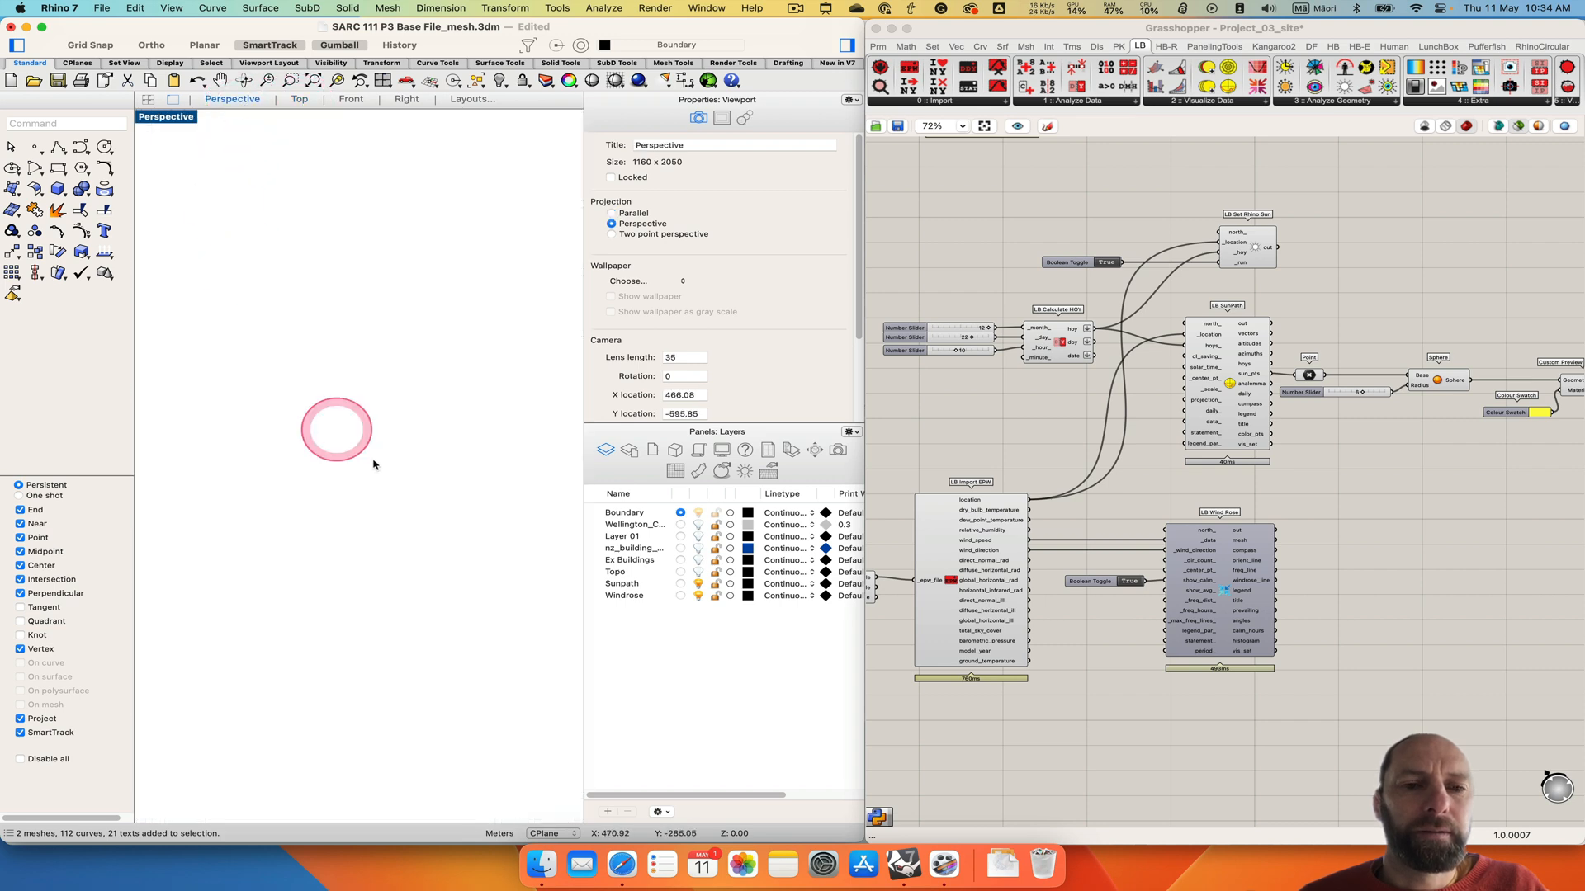
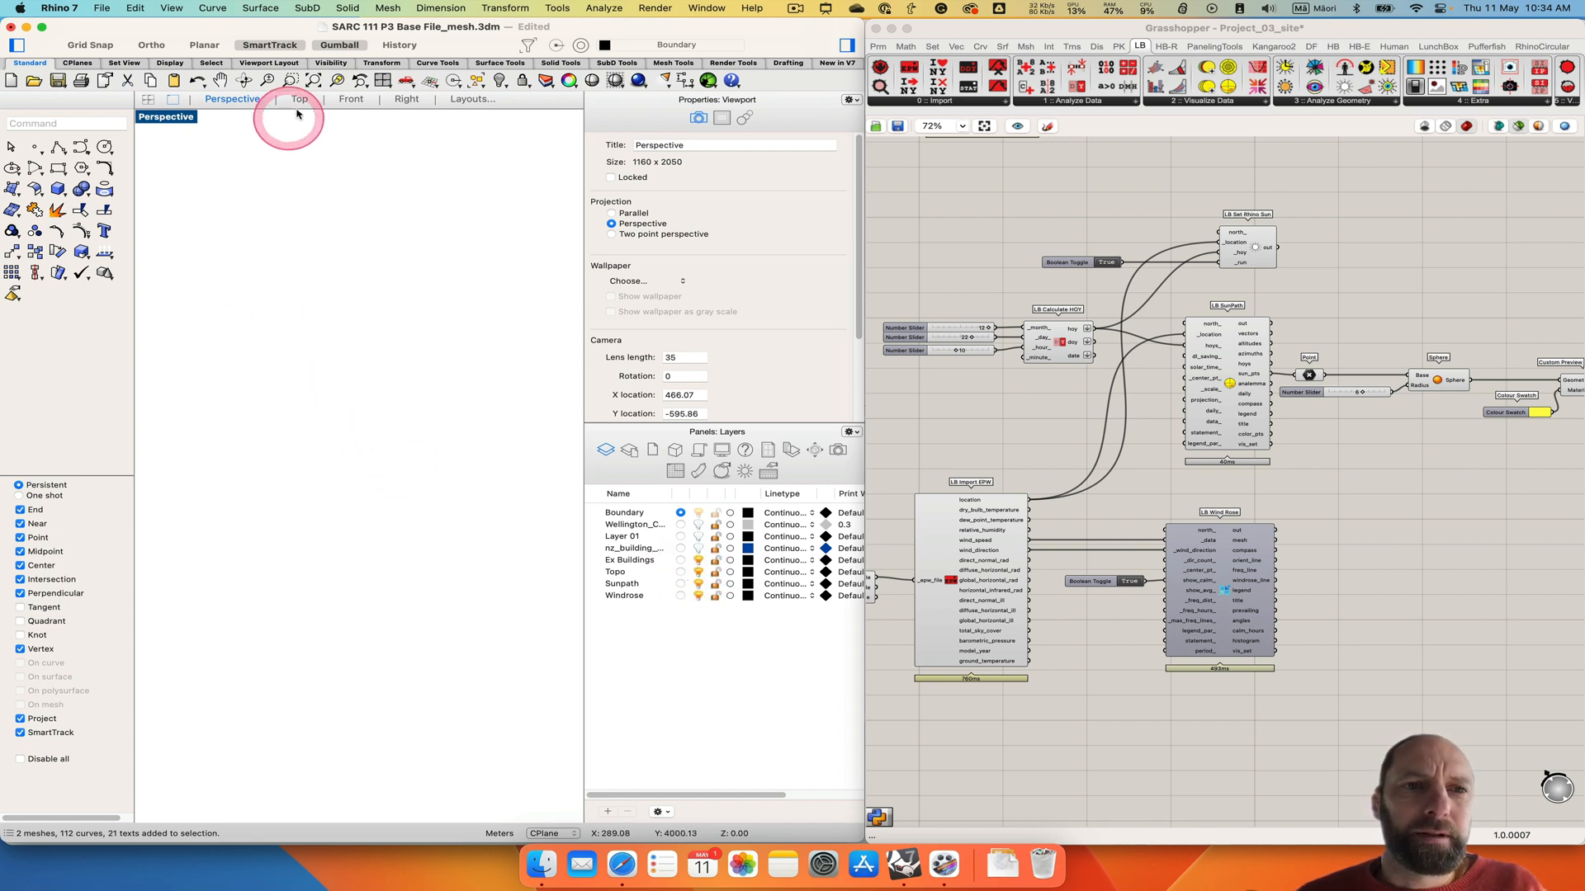
click(313, 80)
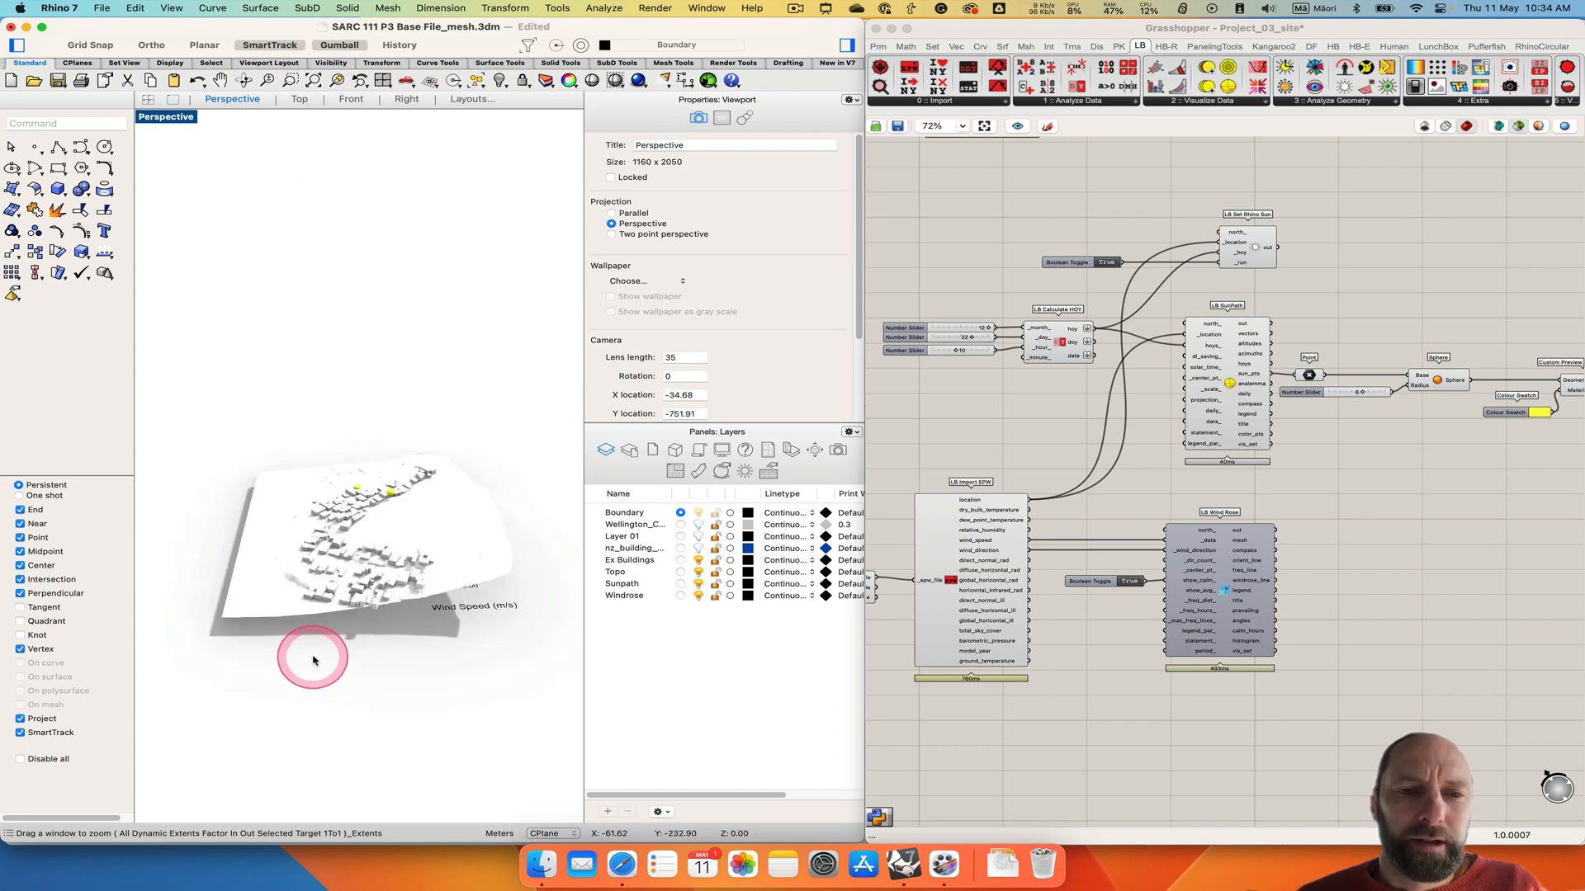
right_drag(311, 654, 391, 640)
scroll(434, 545, up, 7)
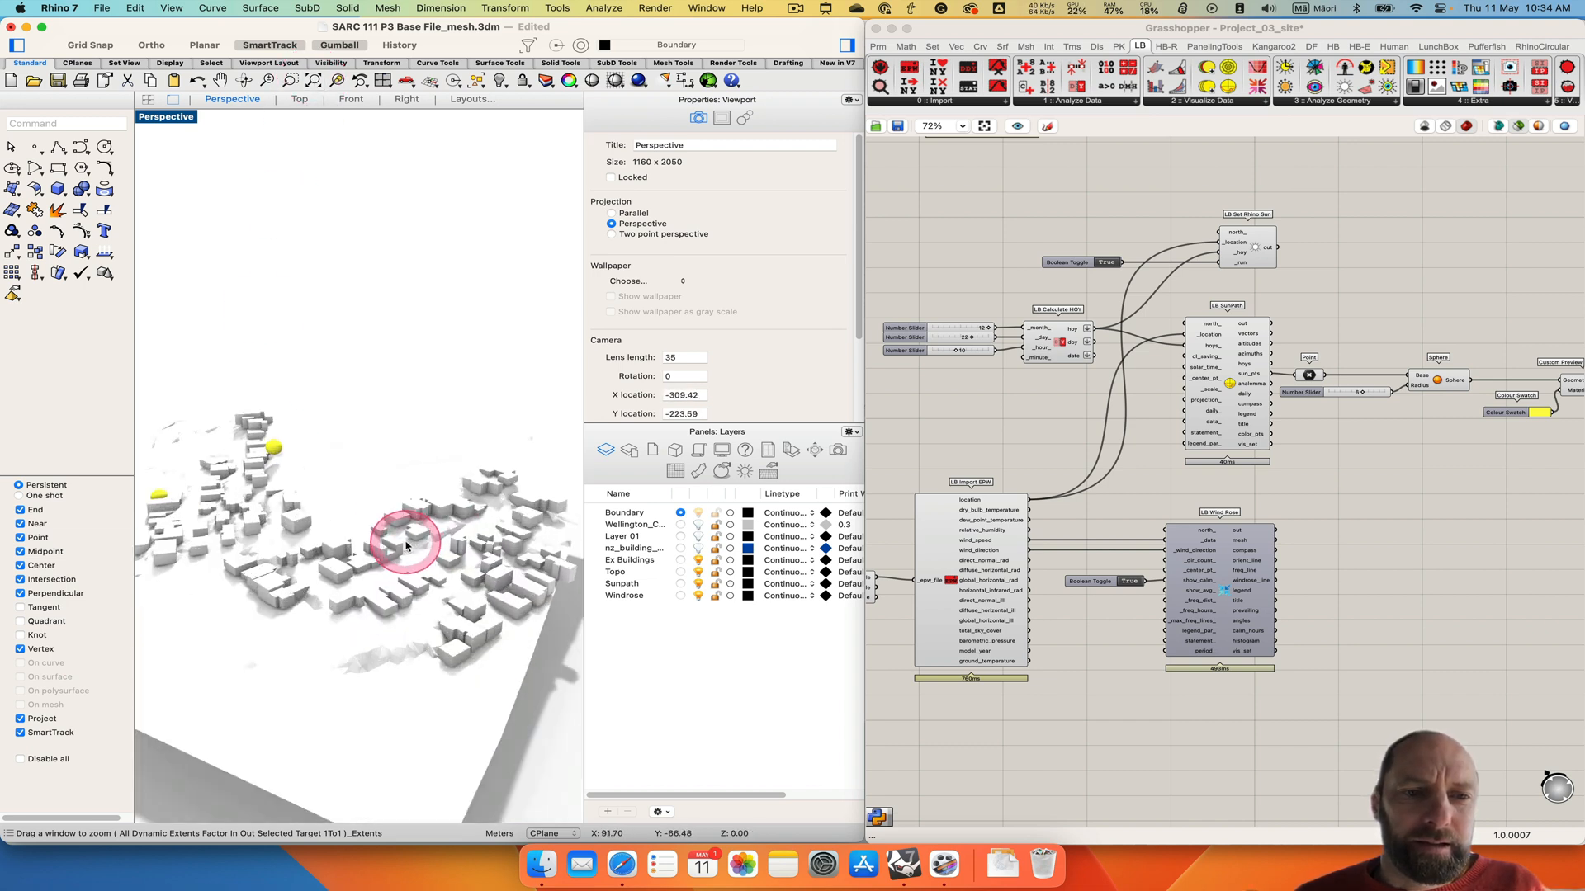
mouse_move(376, 565)
right_down()
mouse_move(345, 585)
mouse_move(315, 518)
mouse_move(350, 553)
right_up()
scroll(313, 511, up, 4)
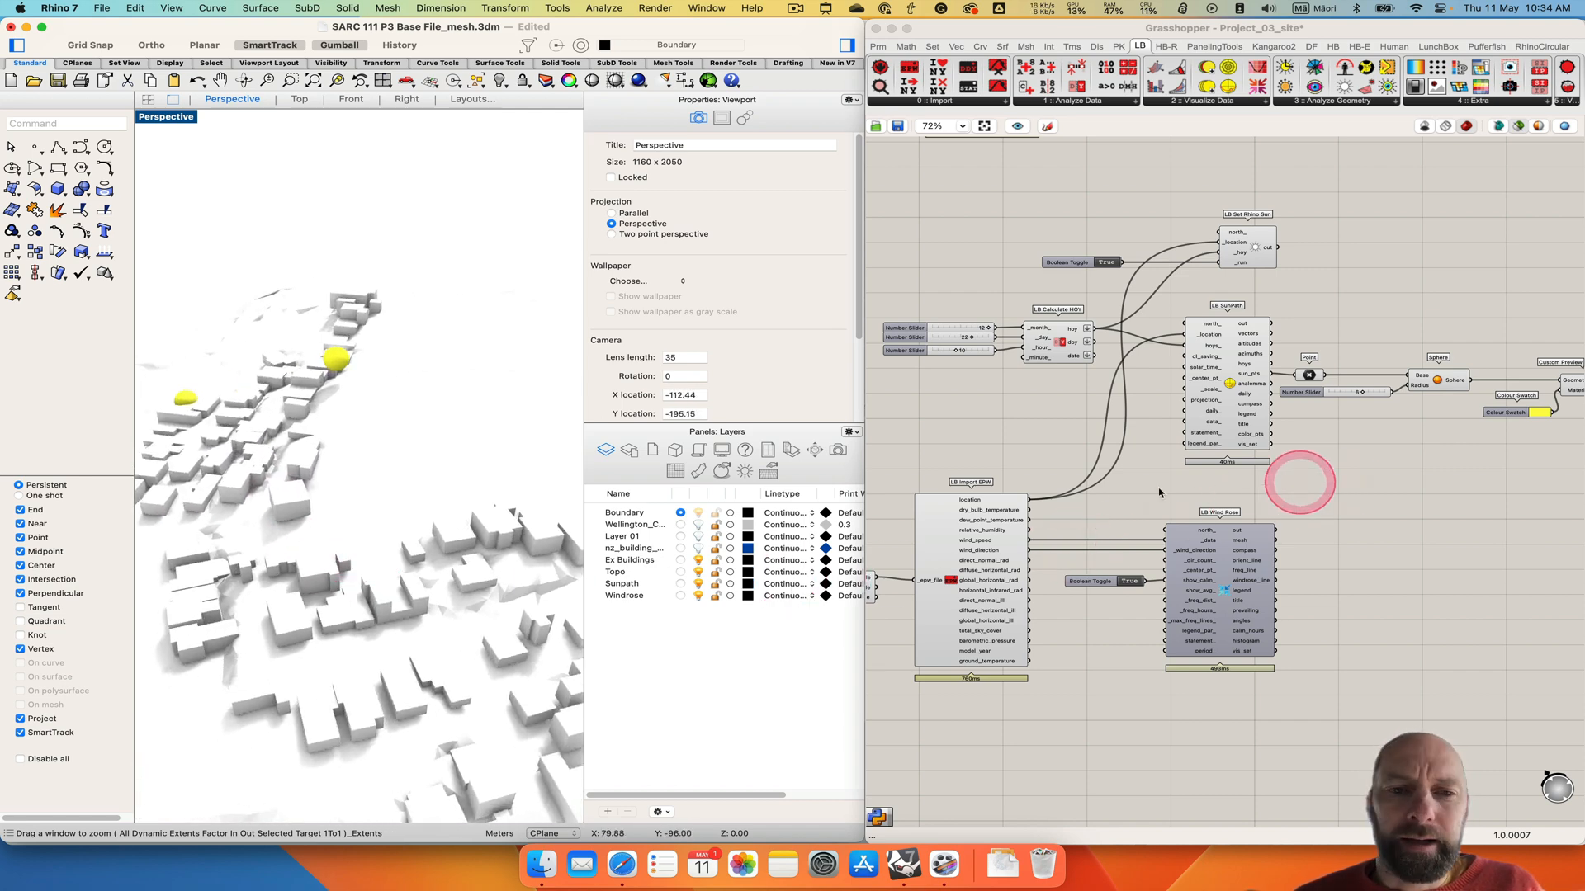
scroll(394, 580, down, 5)
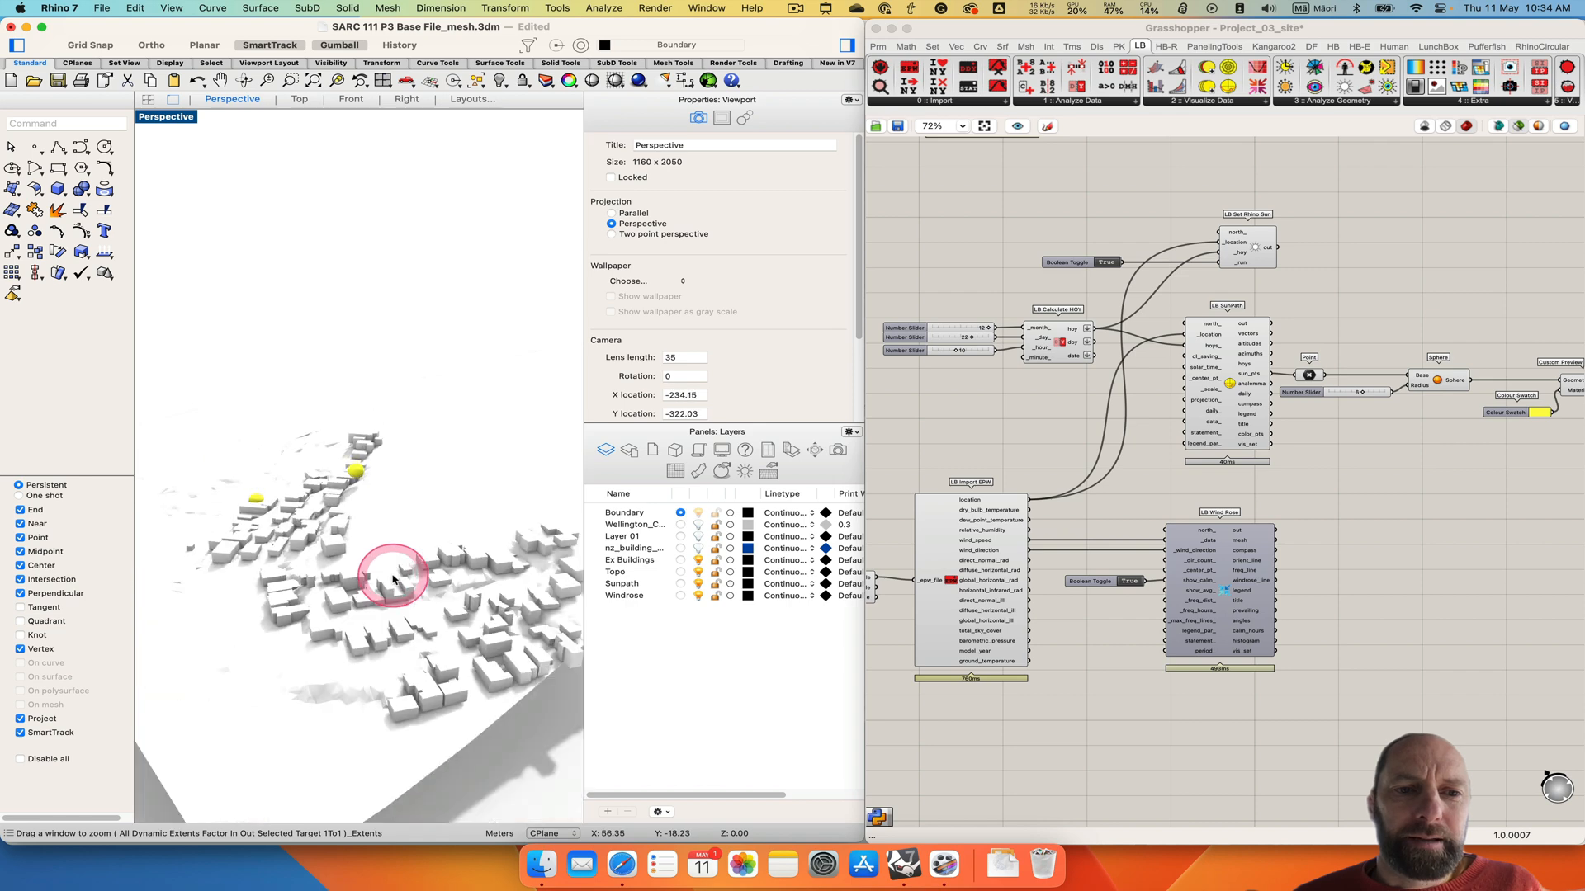
scroll(388, 598, up, 3)
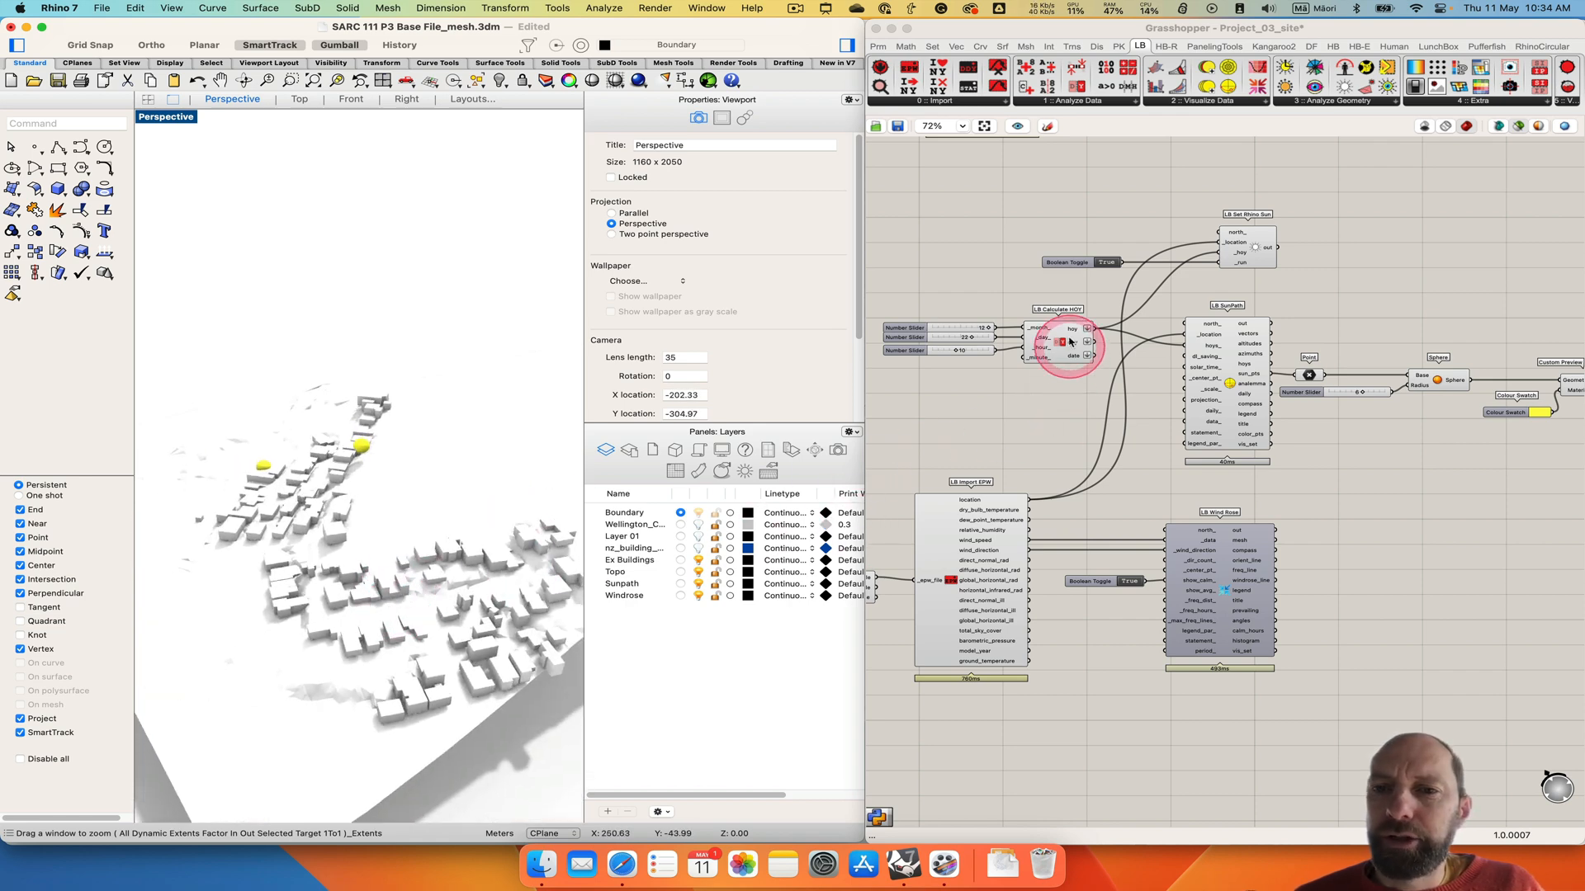
Set the hour slider feeding LB Calculate HOY to 12.
click(1229, 263)
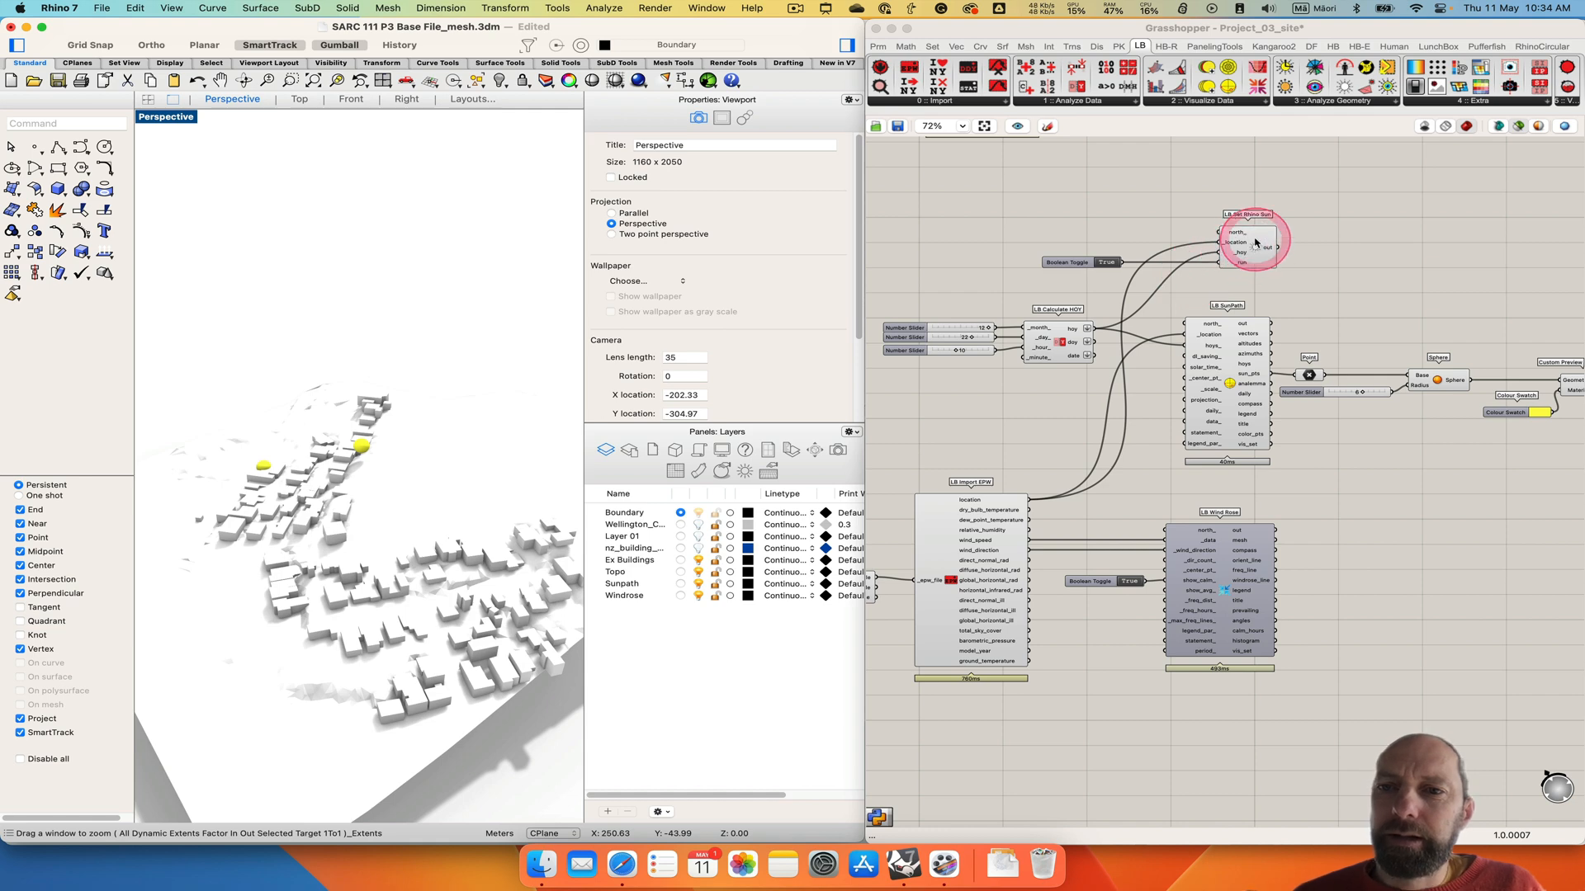
click(972, 341)
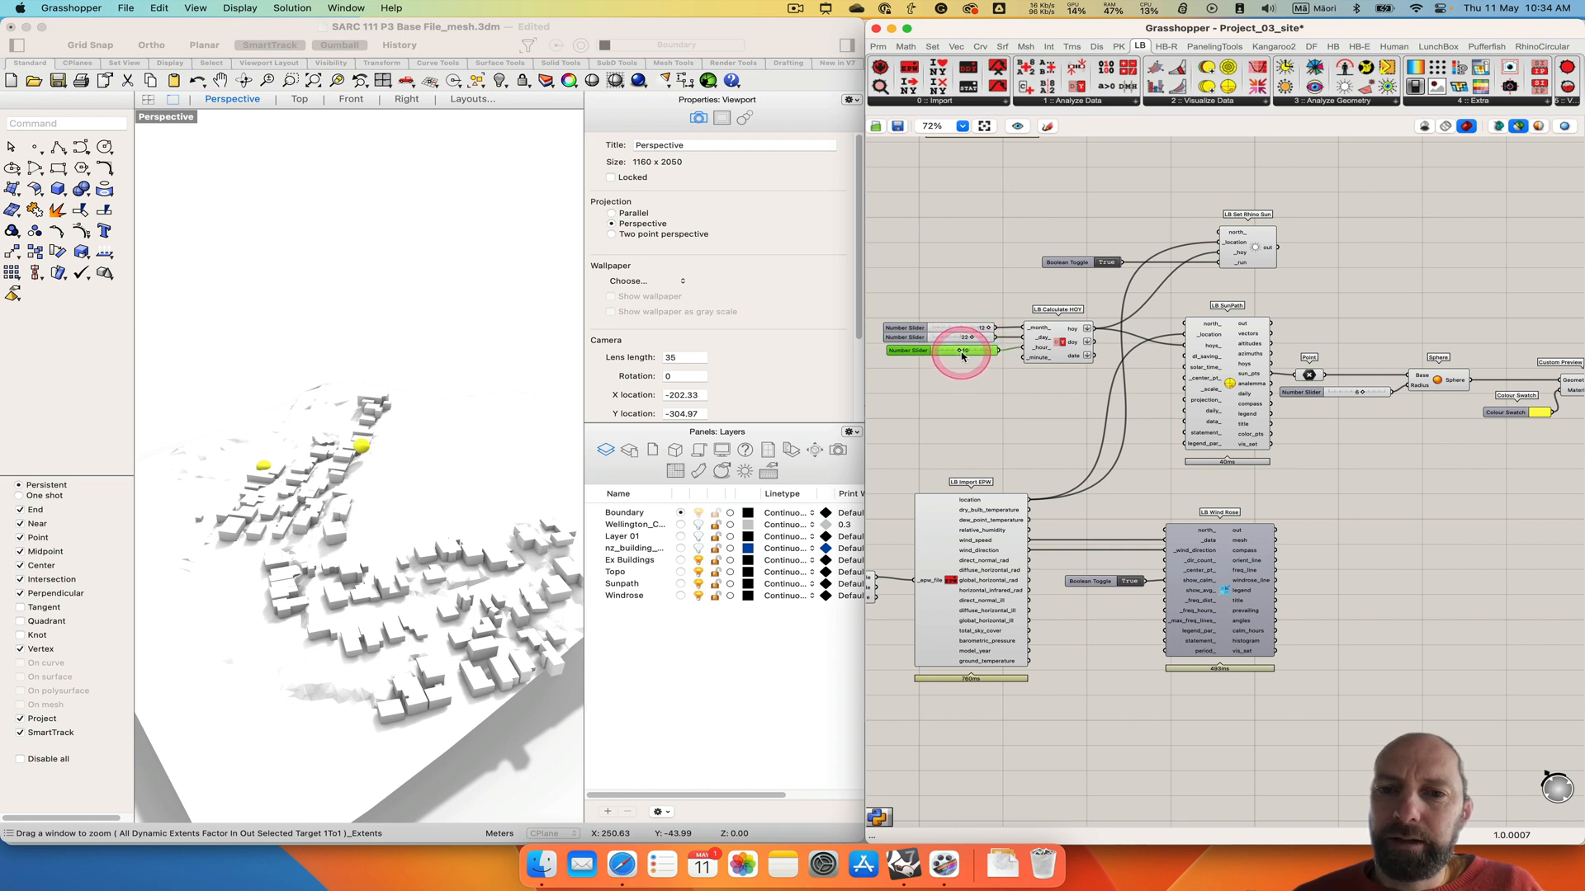
mouse_move(959, 353)
mouse_down()
mouse_move(972, 355)
mouse_move(958, 353)
mouse_up()
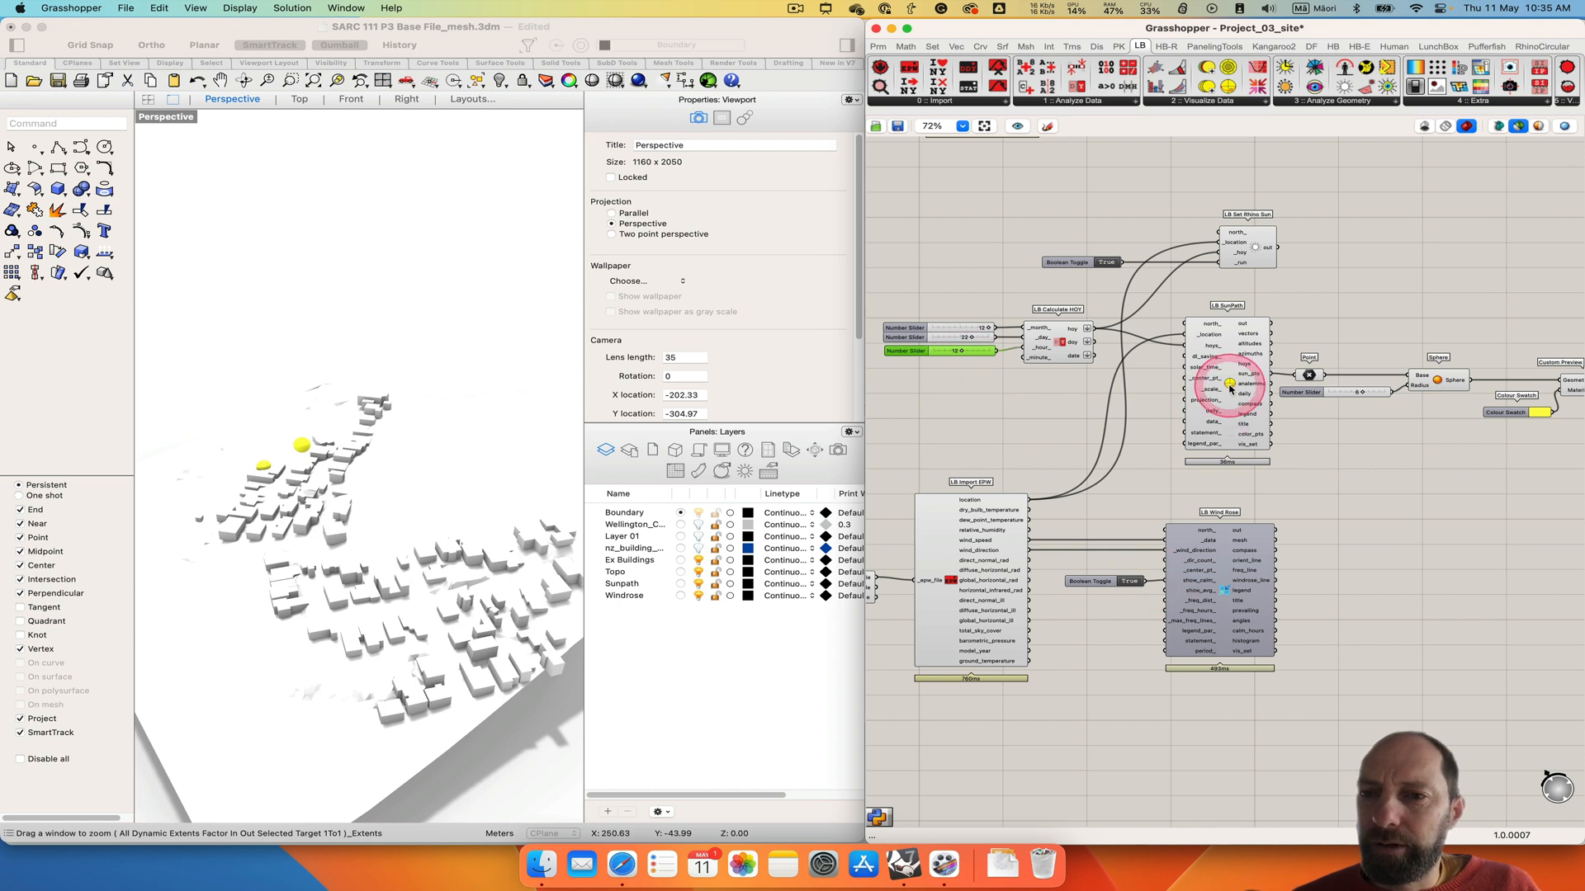
Highlight the LB SunPath geometry and inspect how its dome sits against the terrain from a low angle.
click(1228, 386)
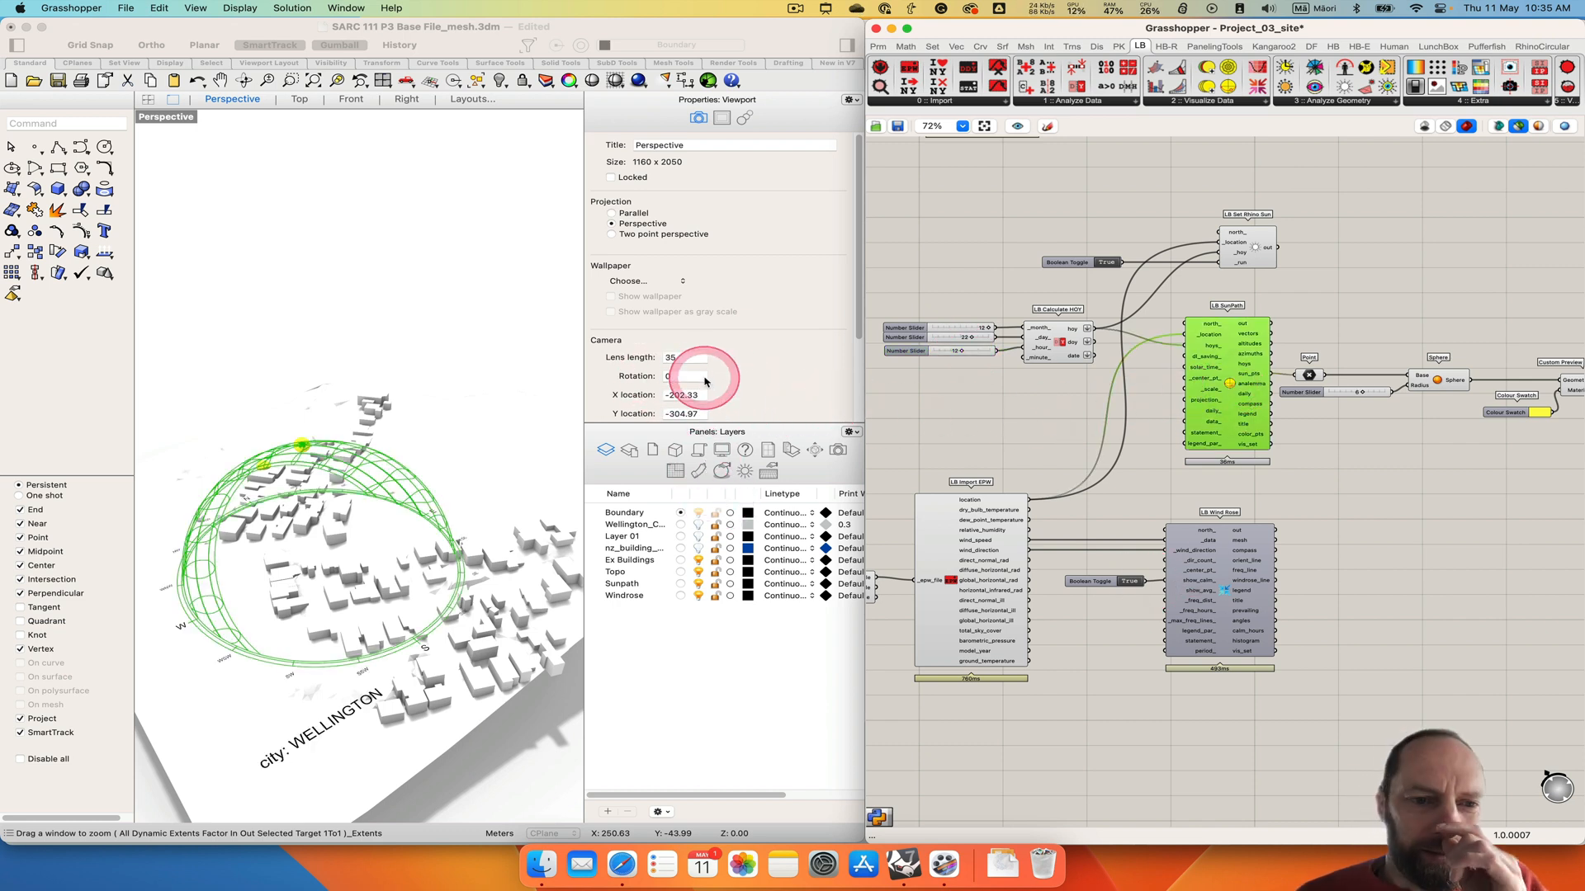
right_drag(424, 460, 382, 567)
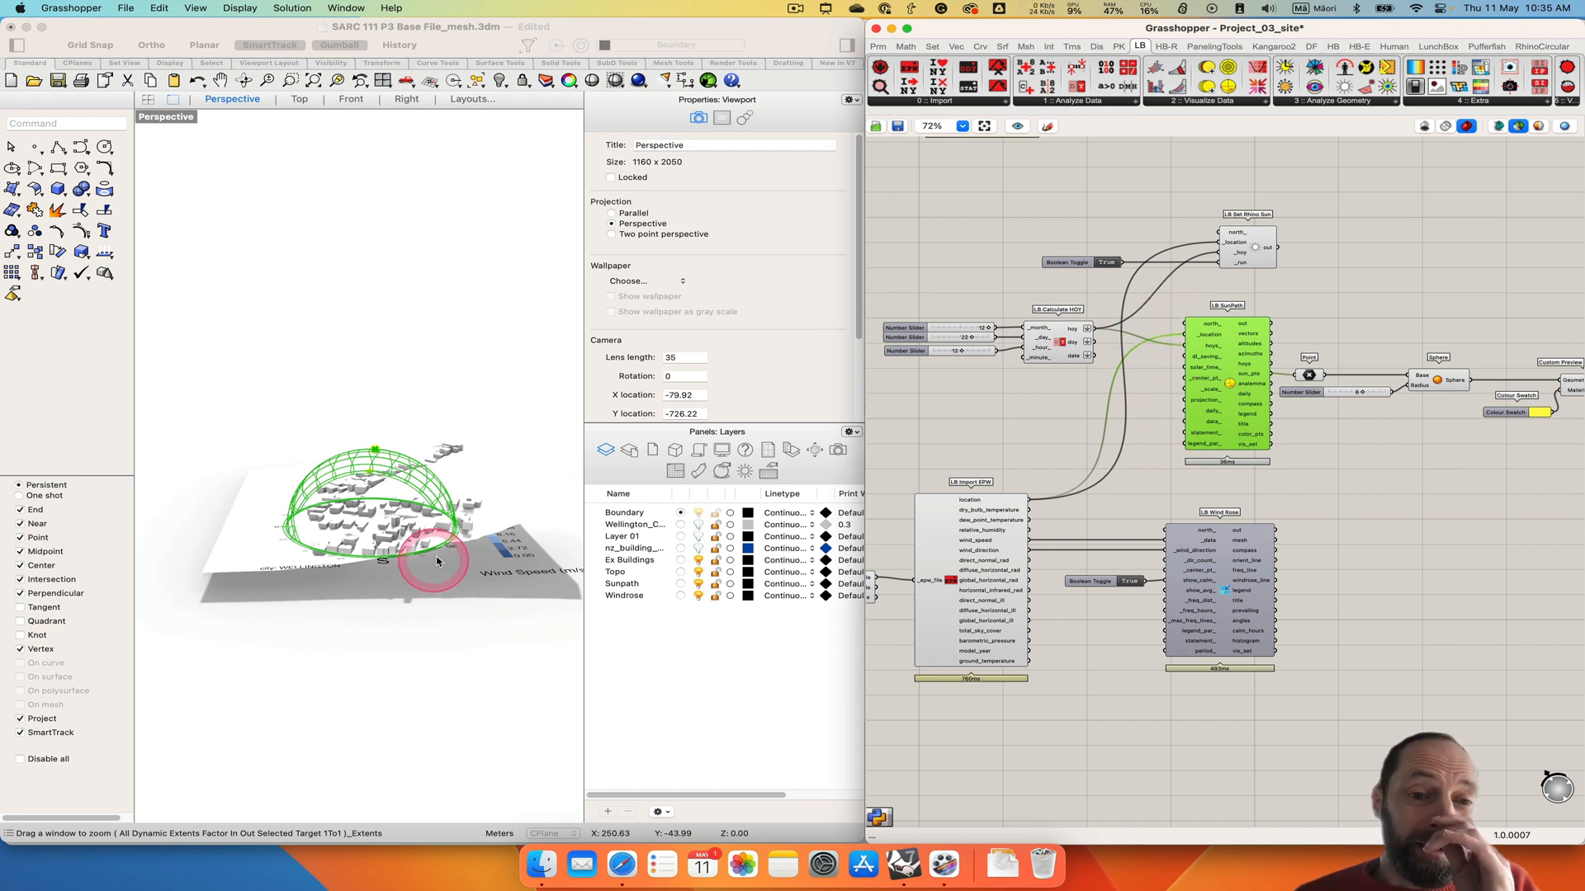
right_drag(432, 548, 382, 555)
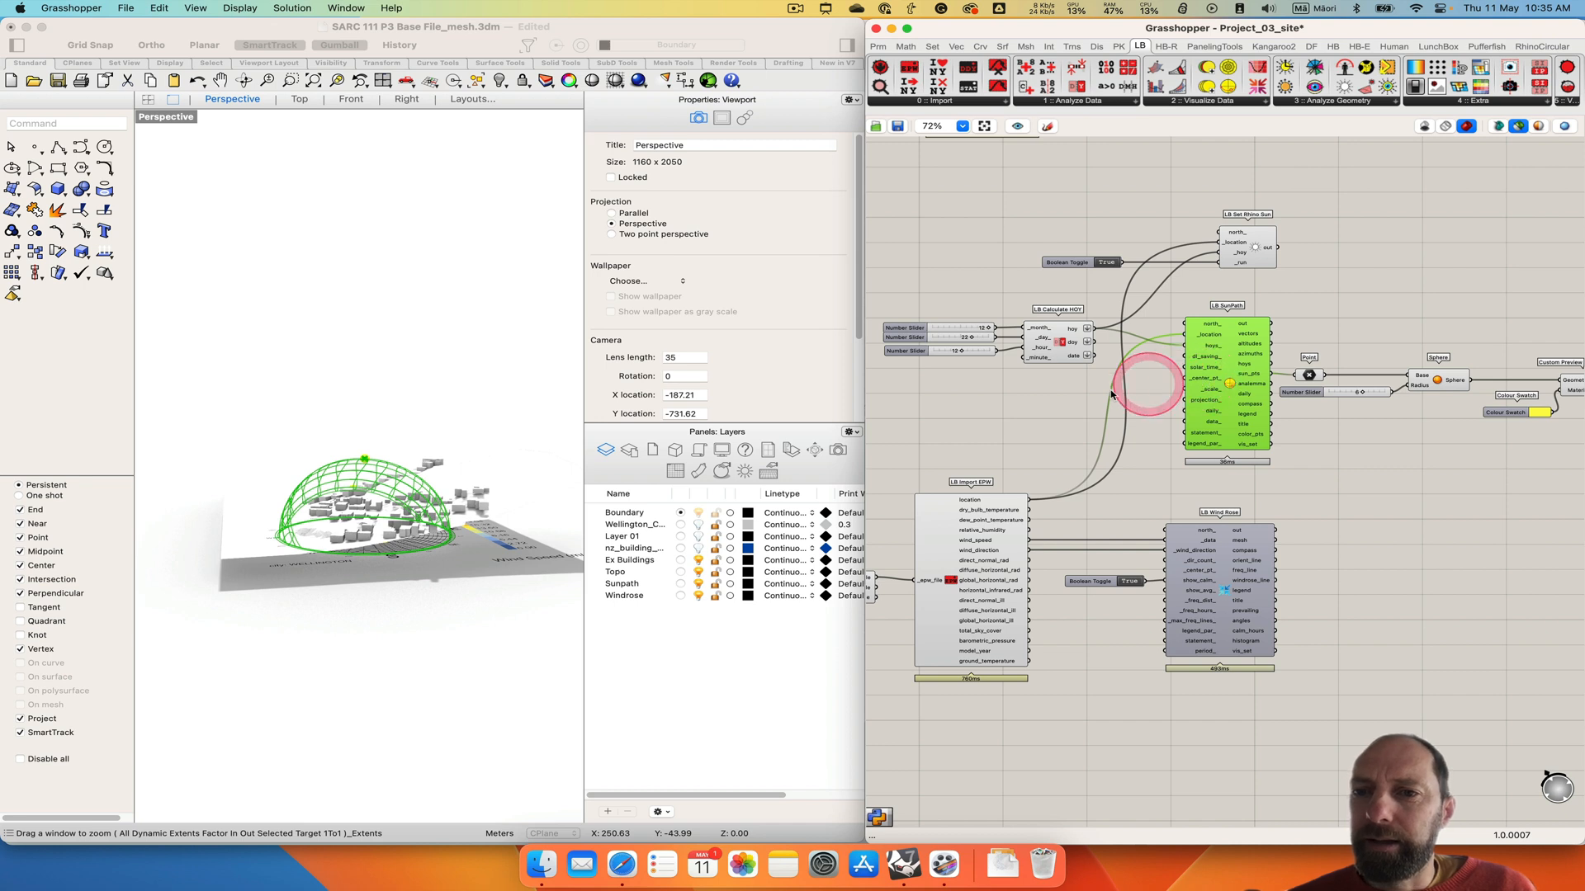
Add a number slider set to 100 and feed it into a new Unit Z component beneath LB Calculate HOY.
double_click(1046, 403)
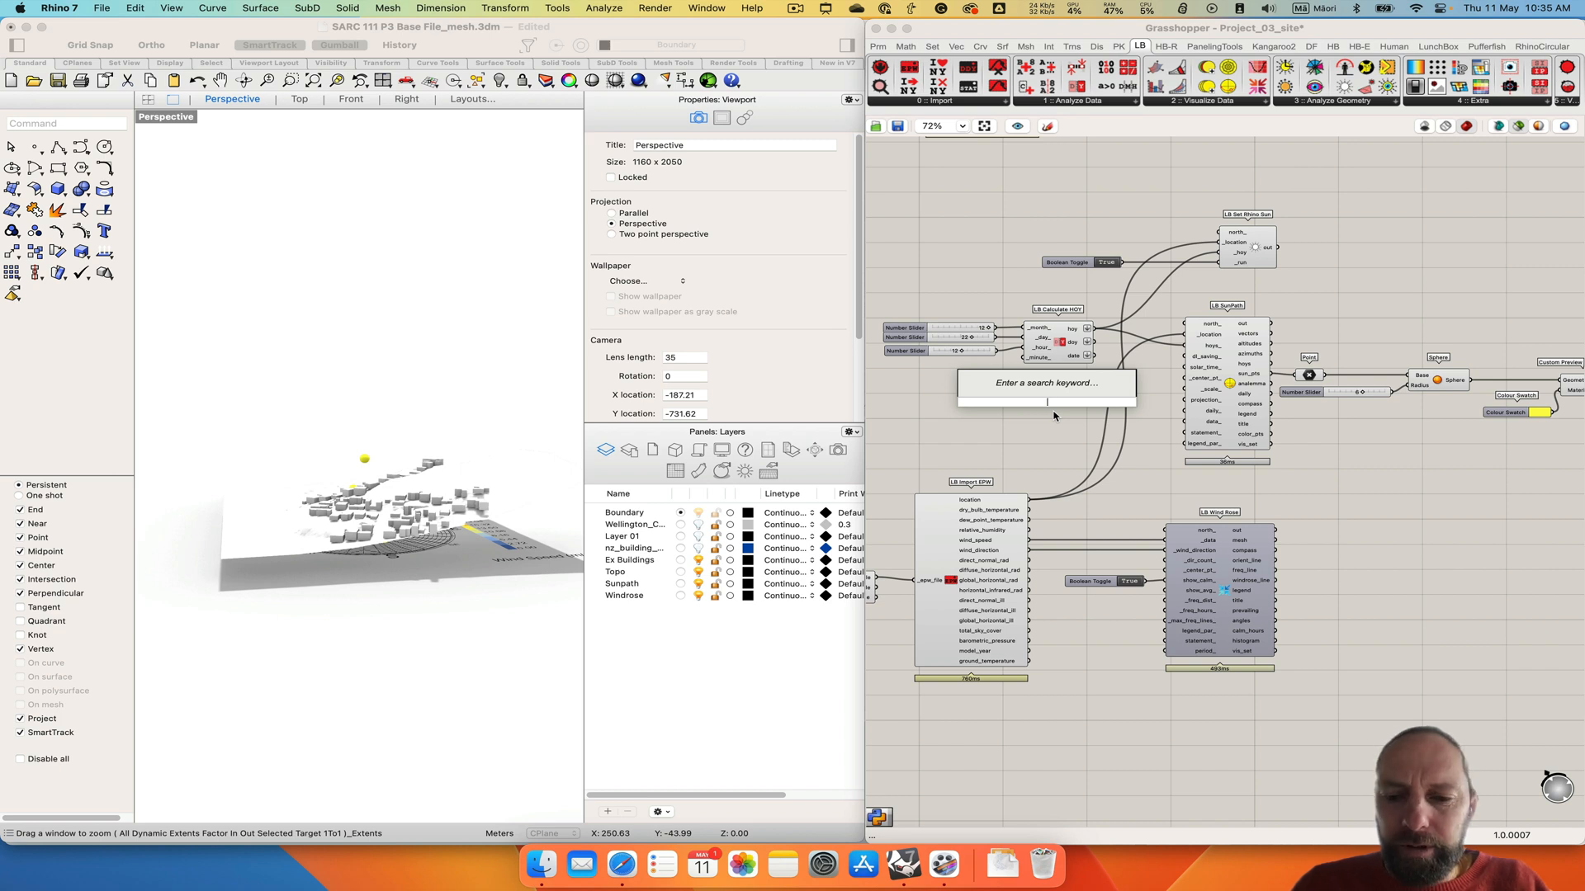
text(100)
key(Return)
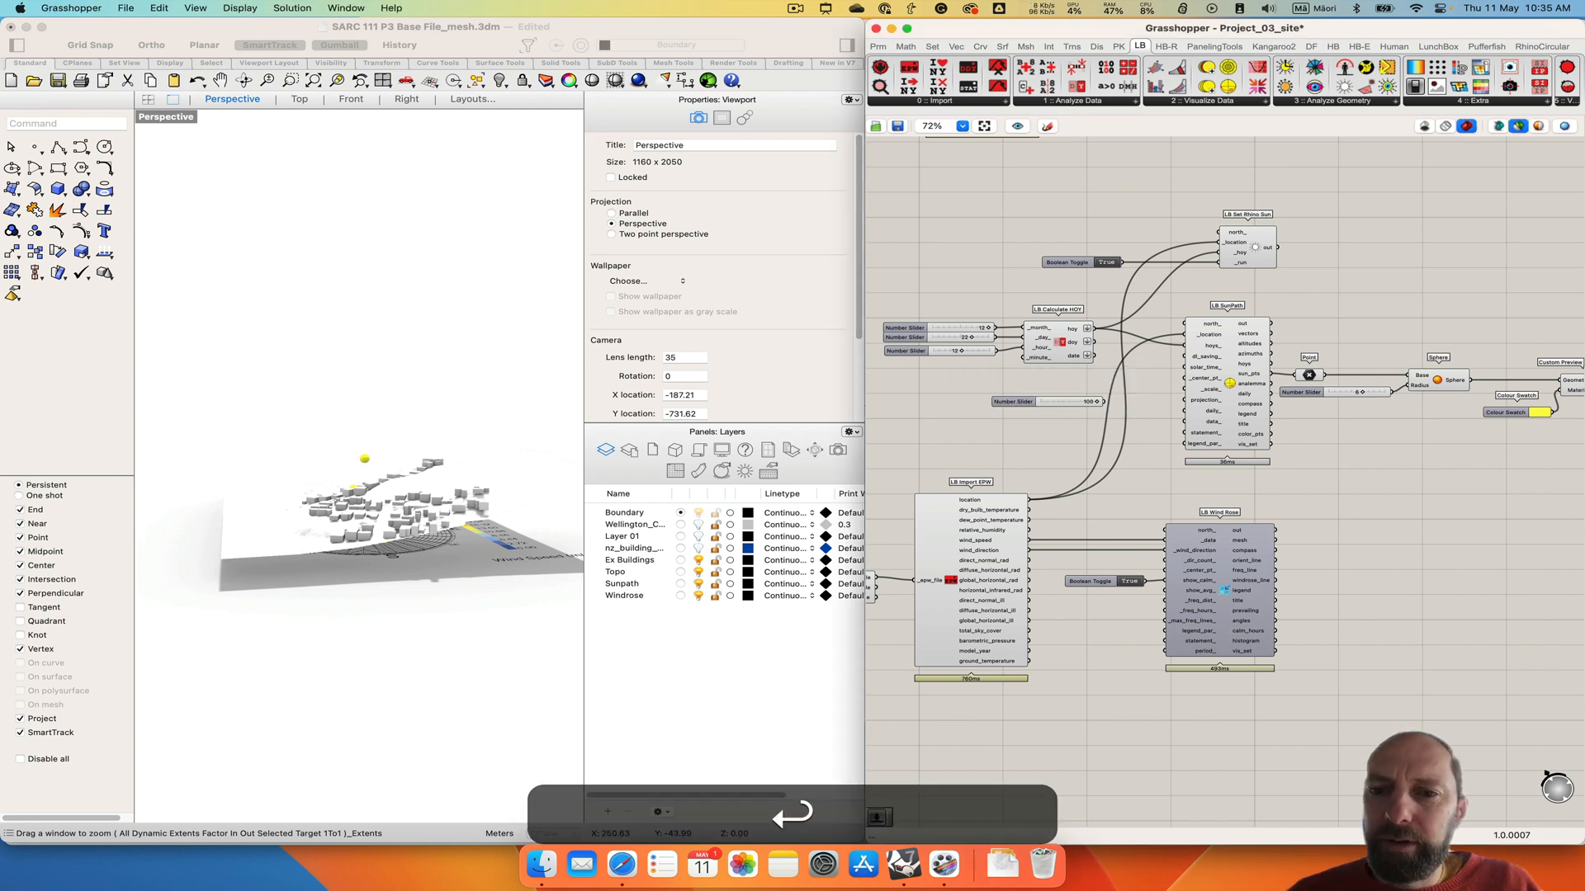
drag(1067, 408, 972, 405)
double_click(1063, 406)
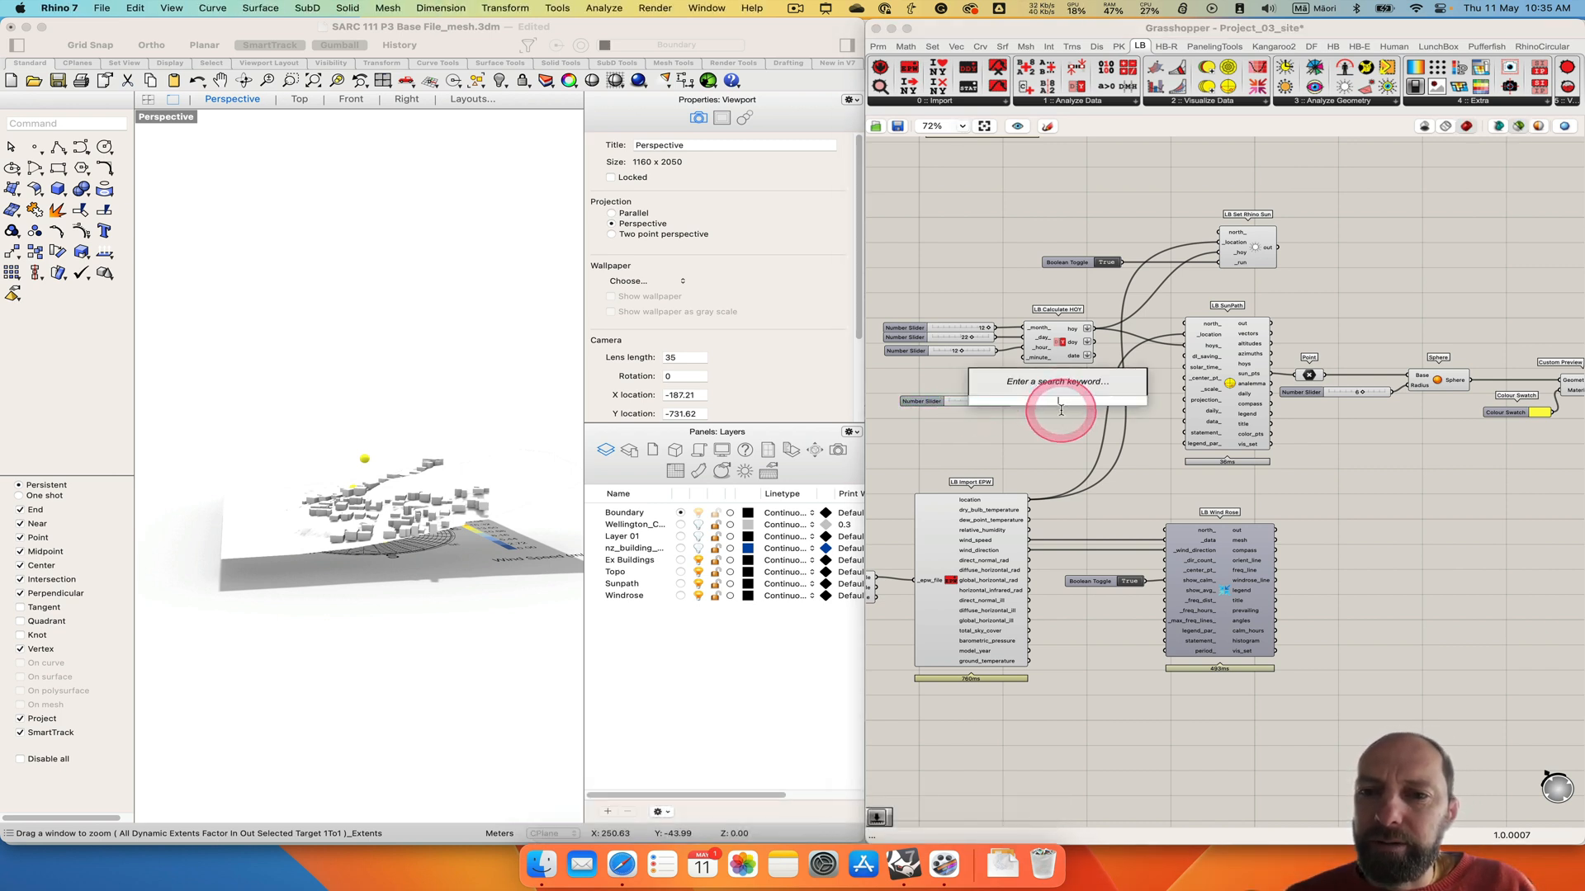
text(z)
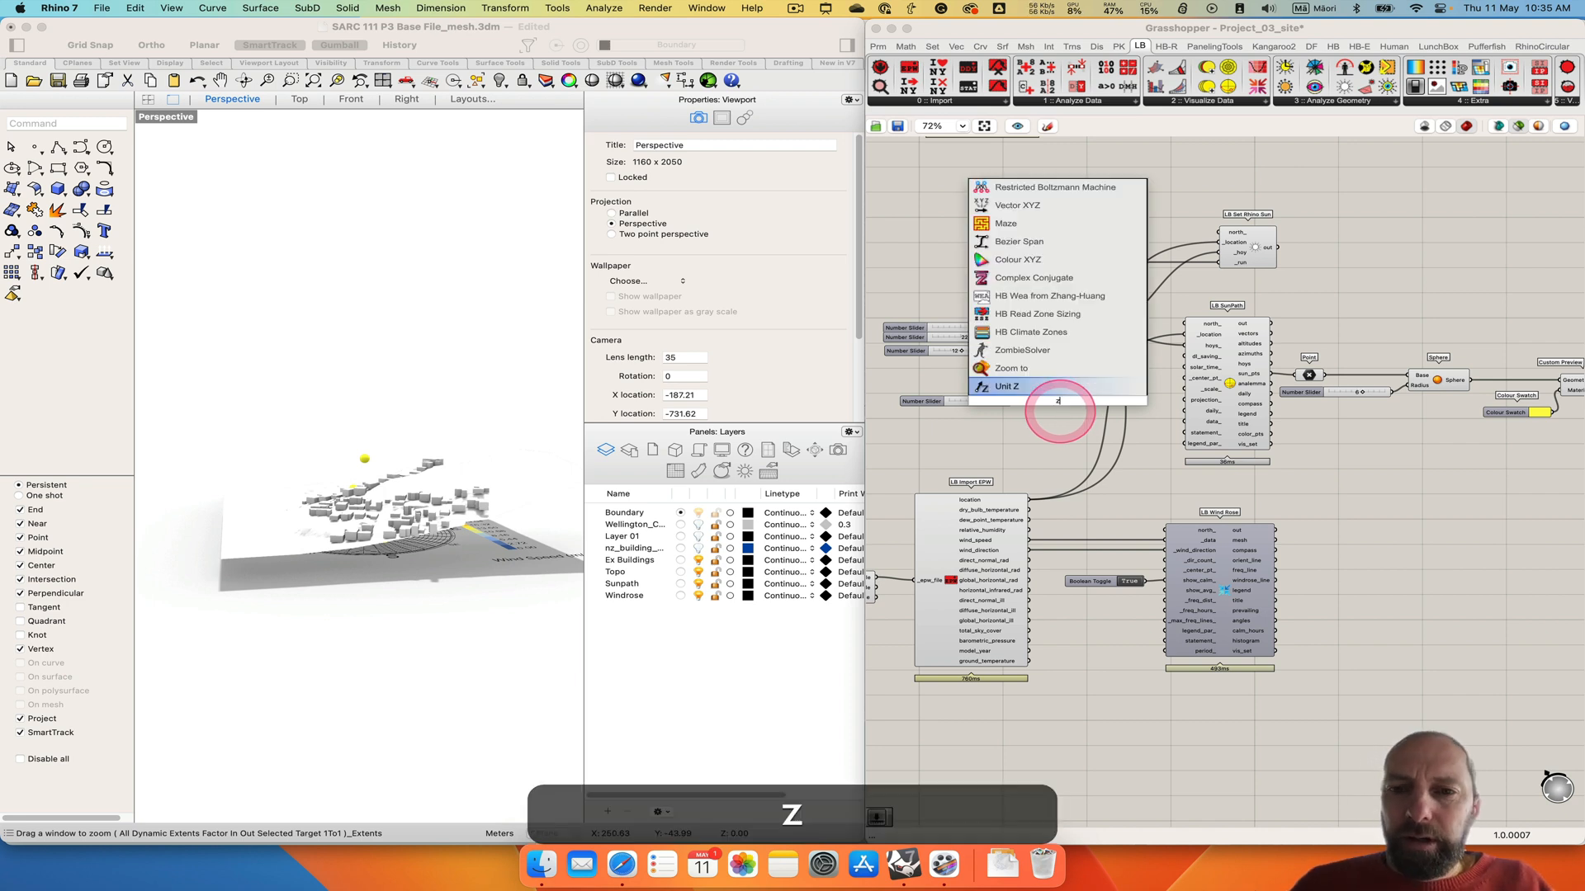
key(Return)
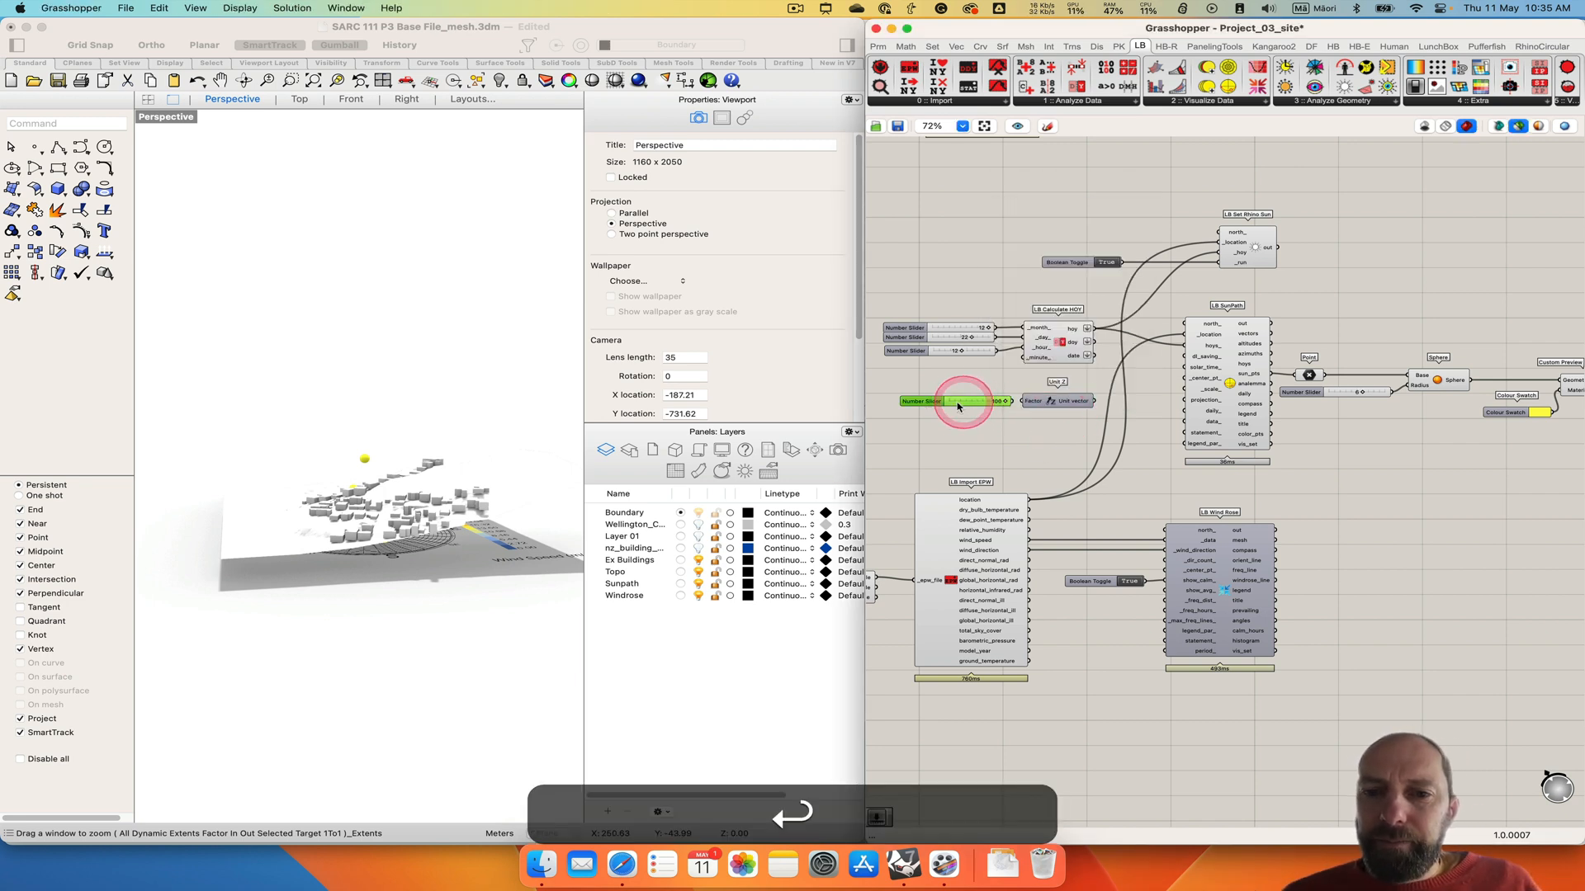
drag(957, 406, 908, 405)
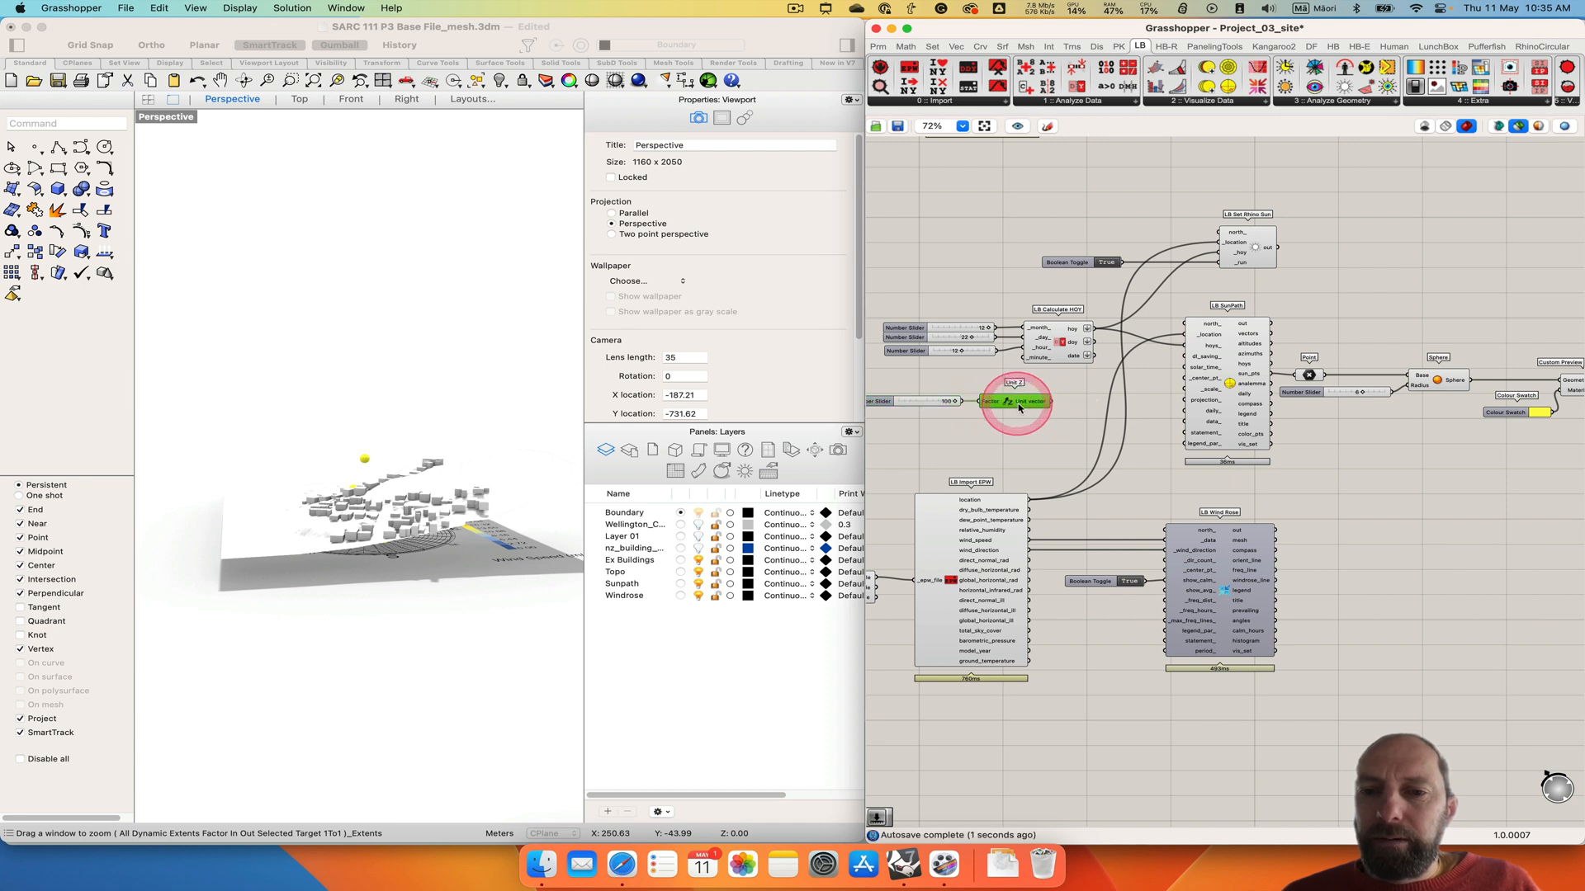
double_click(1070, 403)
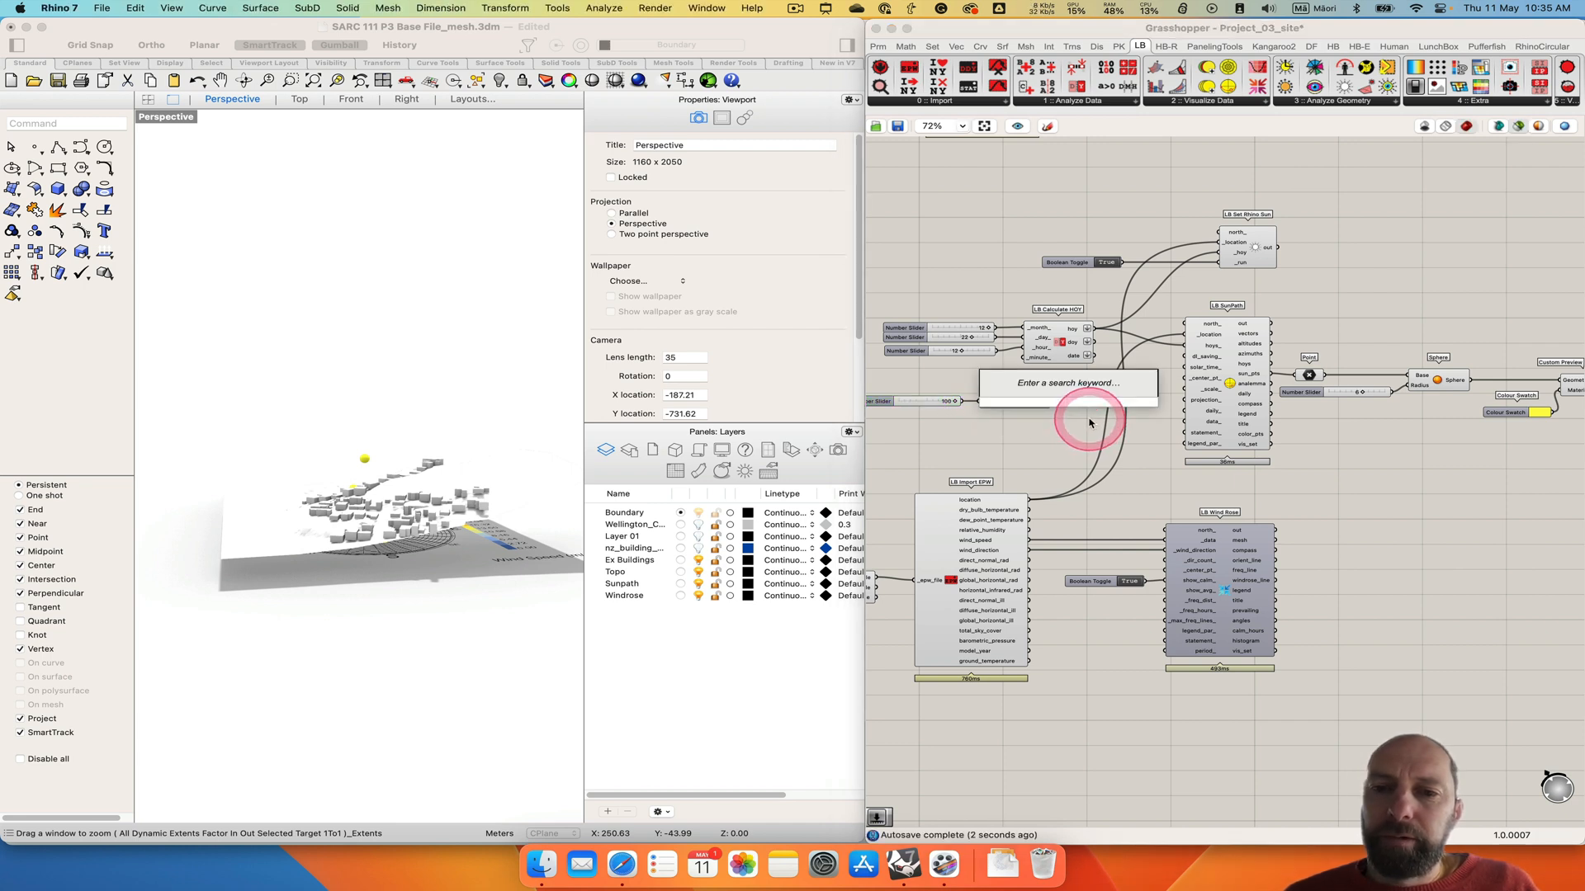
text(cons)
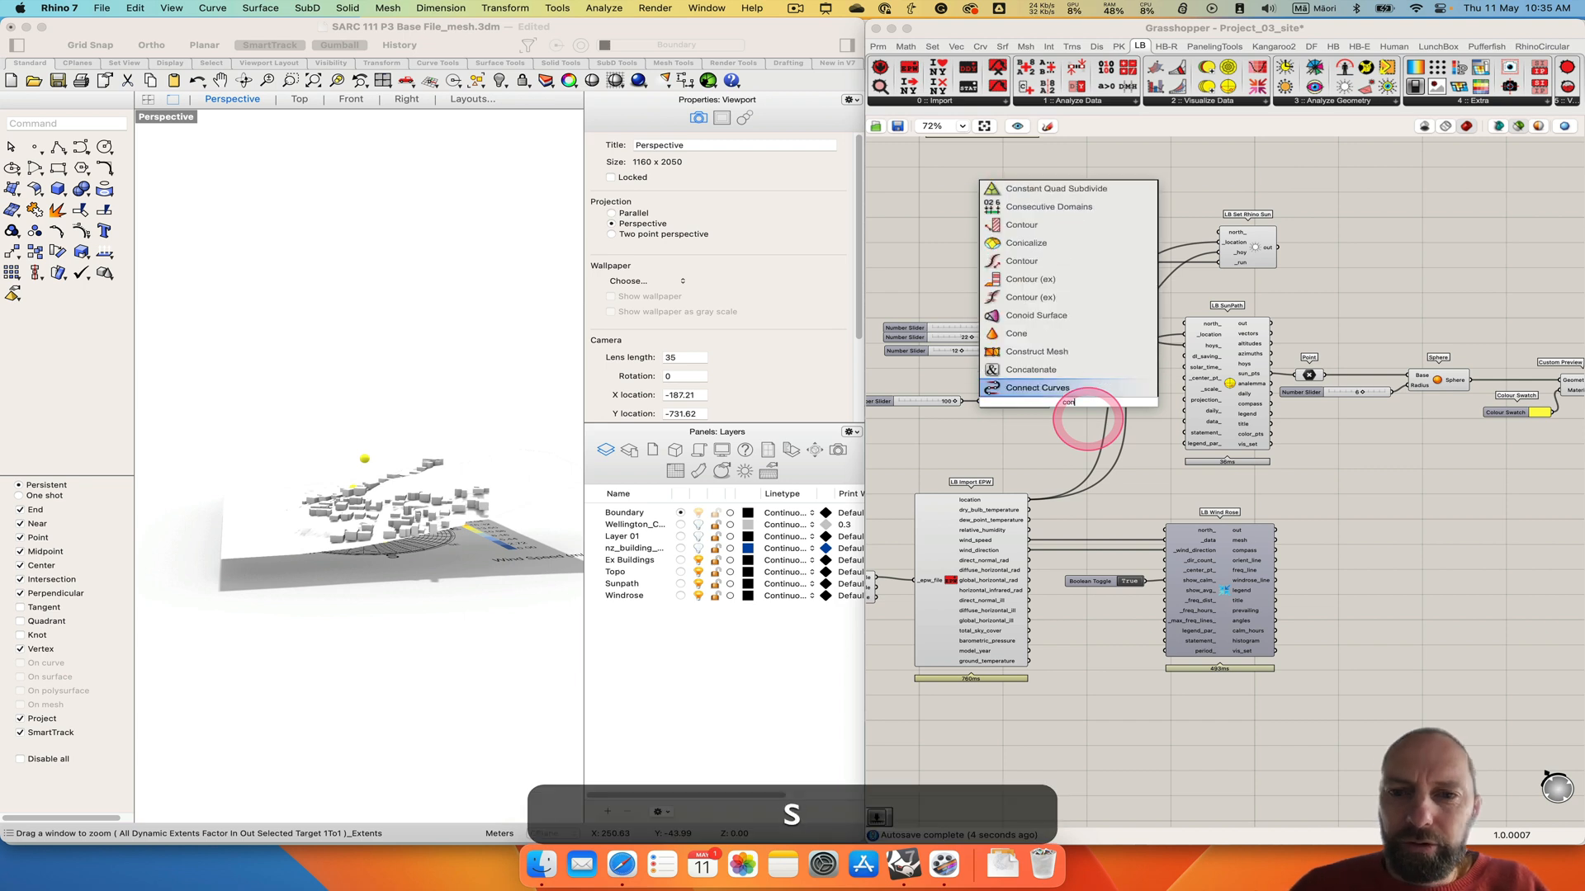
click(1036, 452)
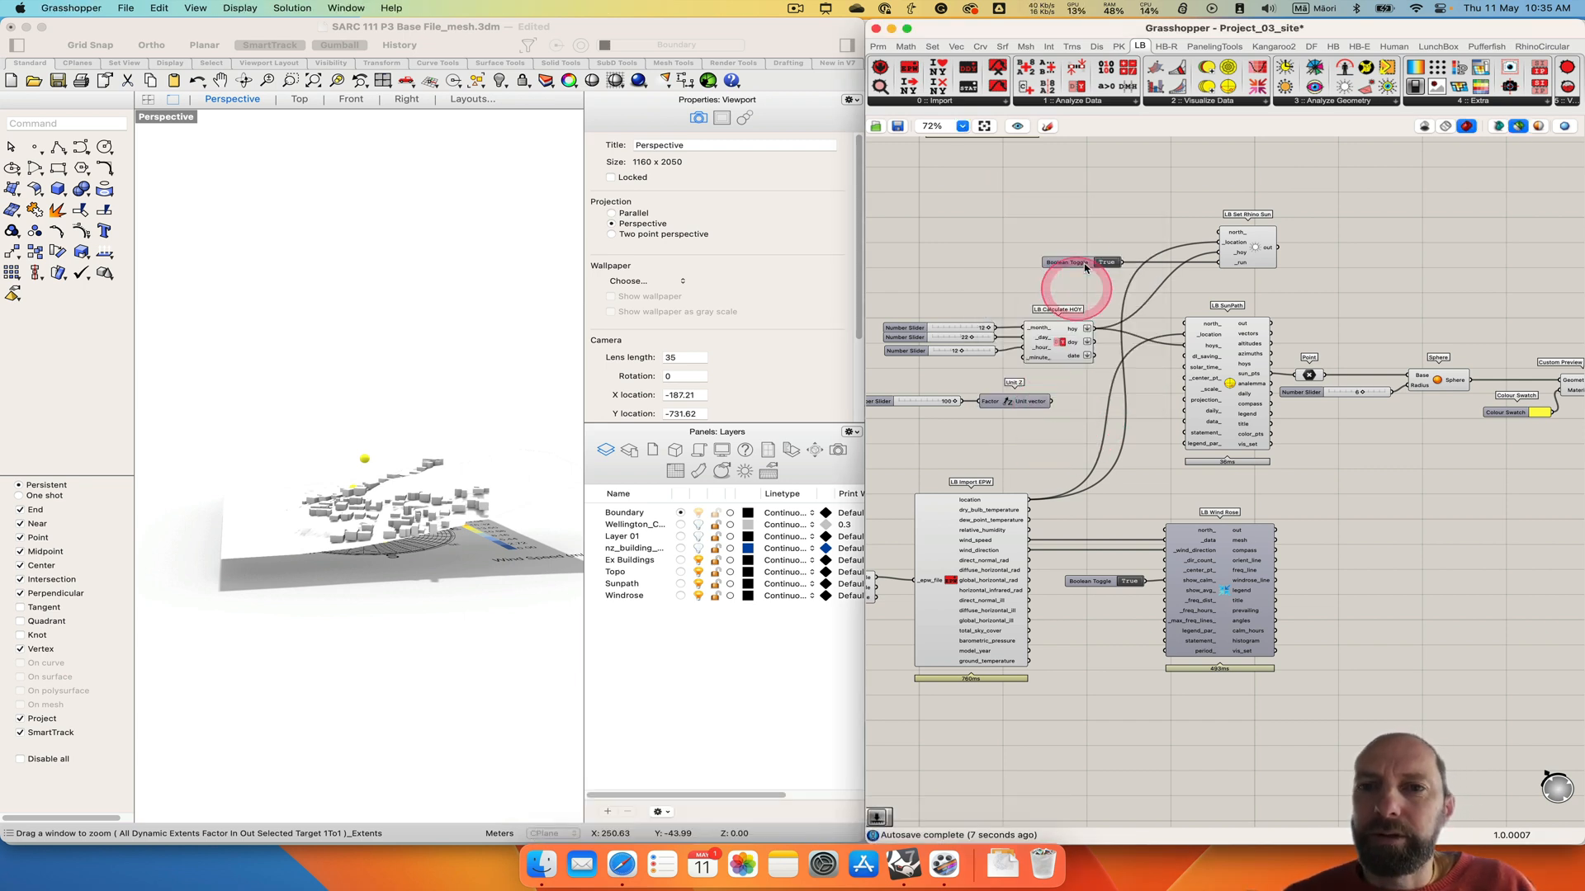
Add a Construct Point component beneath LB Calculate HOY and line it up beside the Unit Z component and its slider.
click(957, 47)
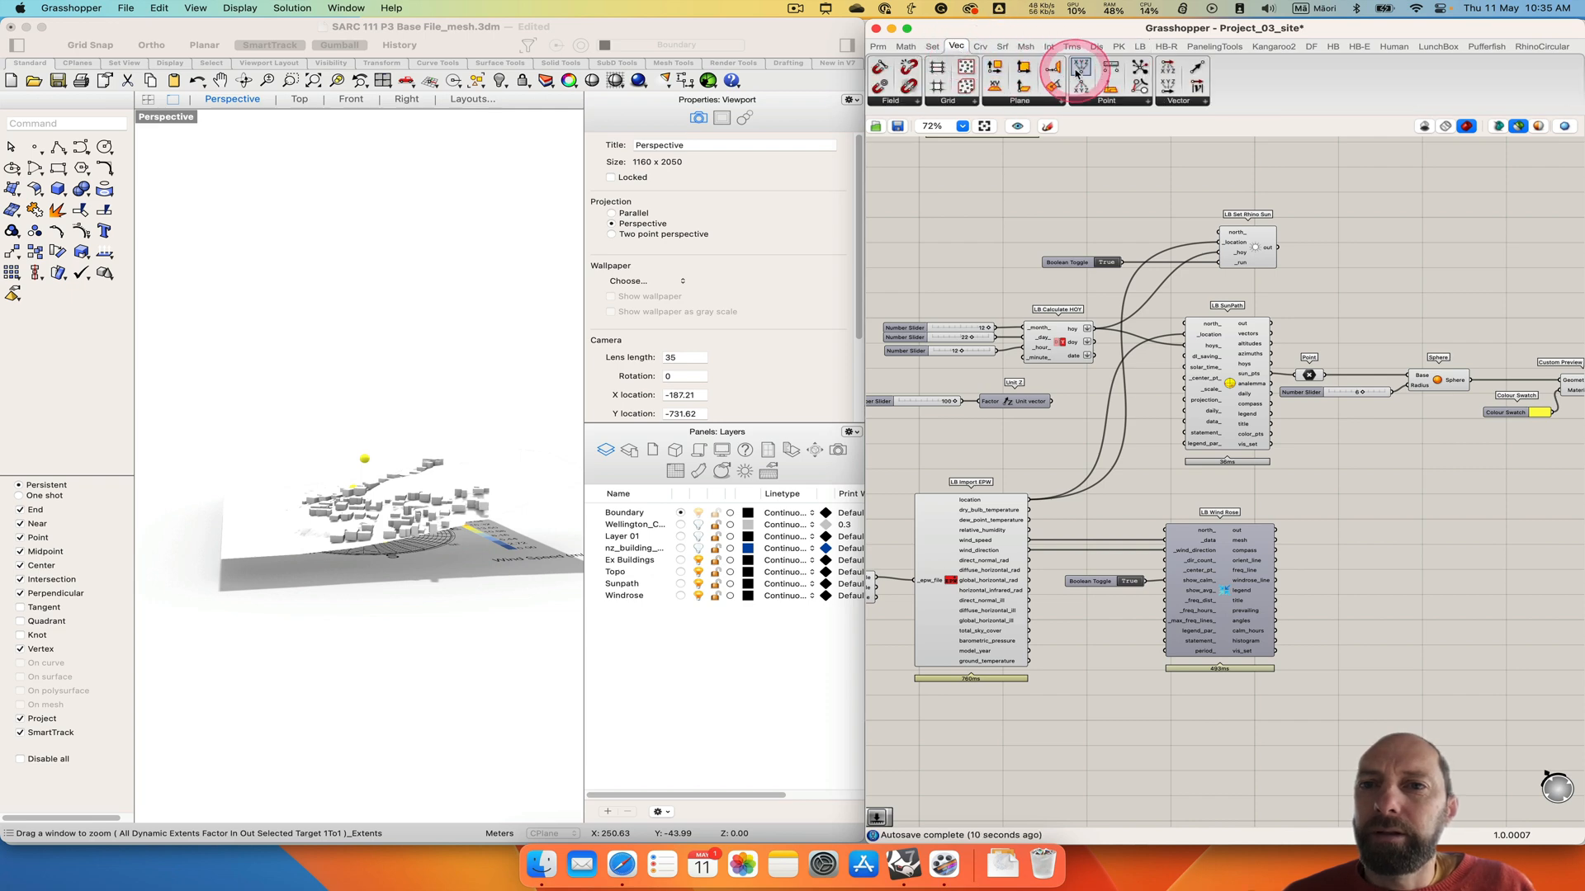
drag(1077, 71, 1084, 445)
scroll(1102, 434, up, 3)
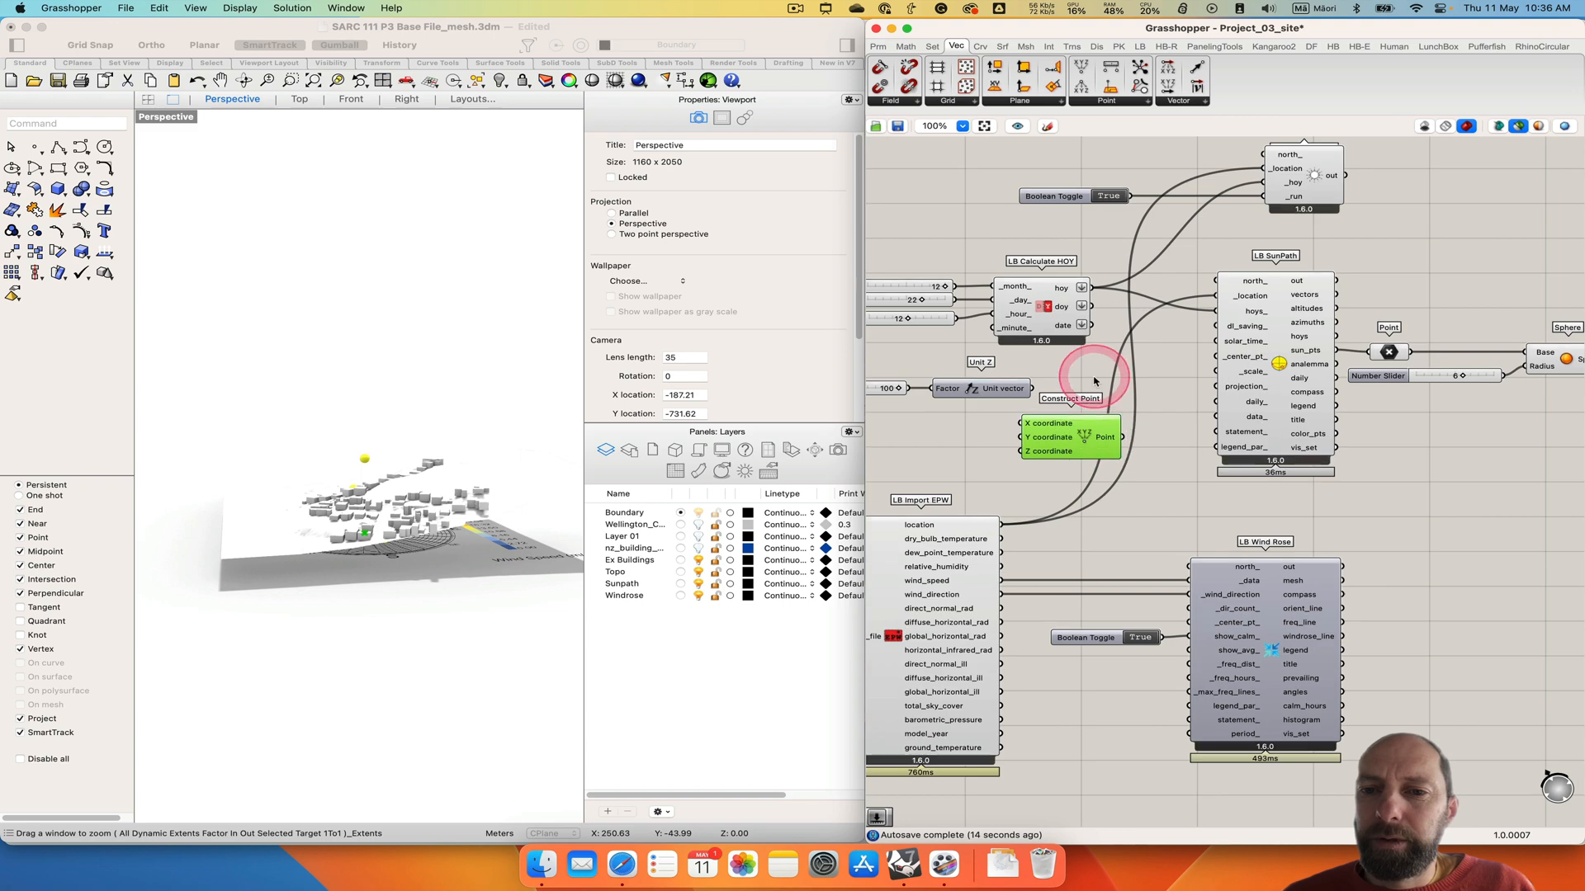
scroll(1096, 378, left, 5)
drag(1164, 410, 1040, 363)
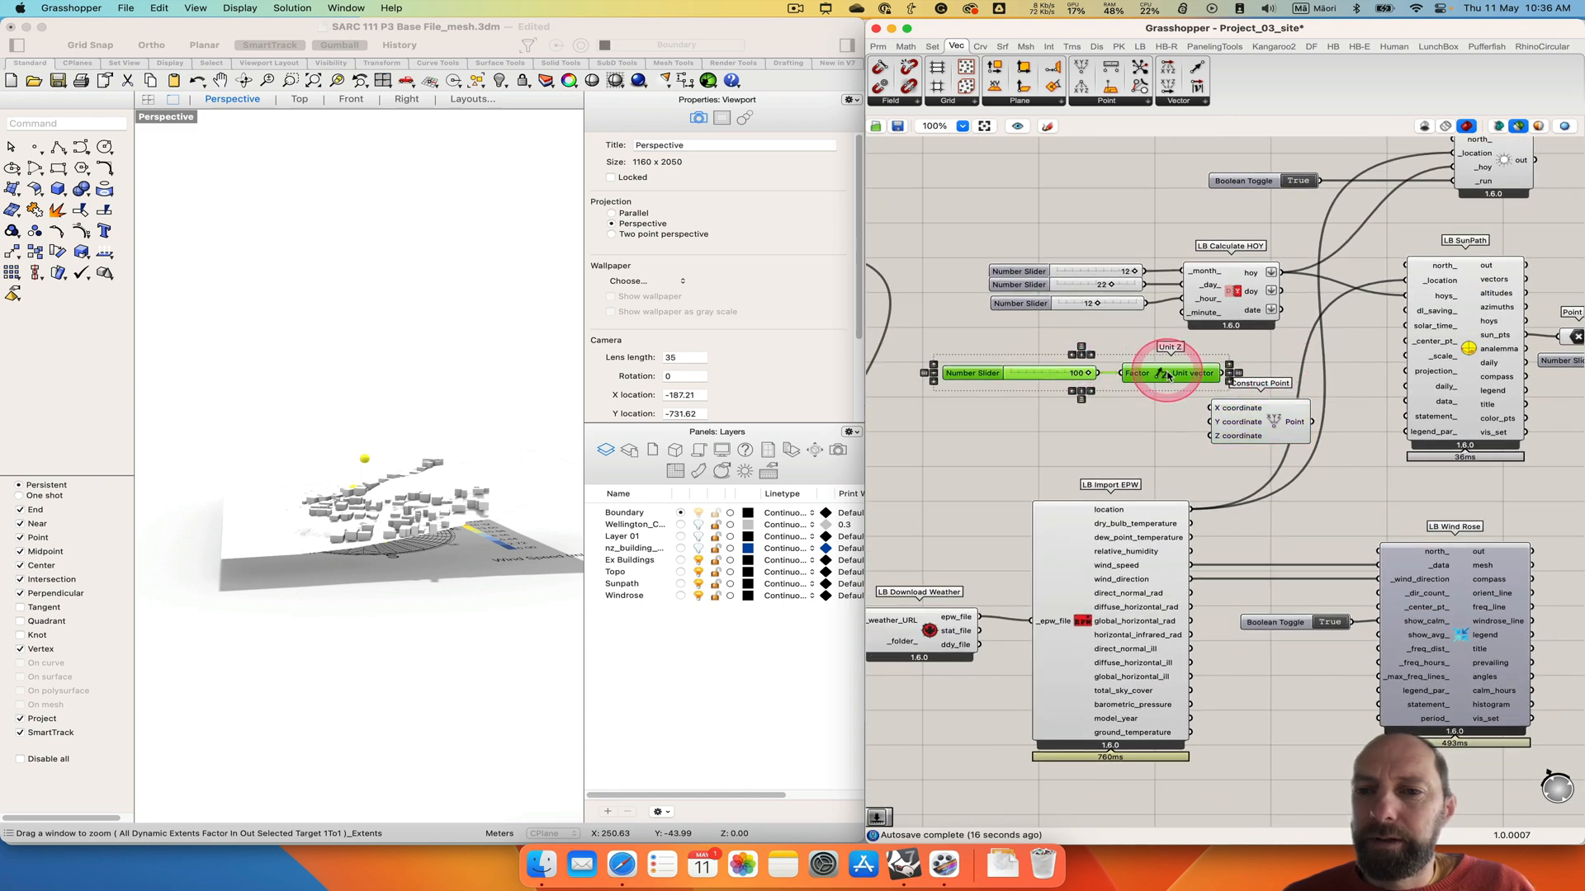
drag(1167, 375, 1093, 385)
drag(1238, 424, 1229, 391)
click(1139, 443)
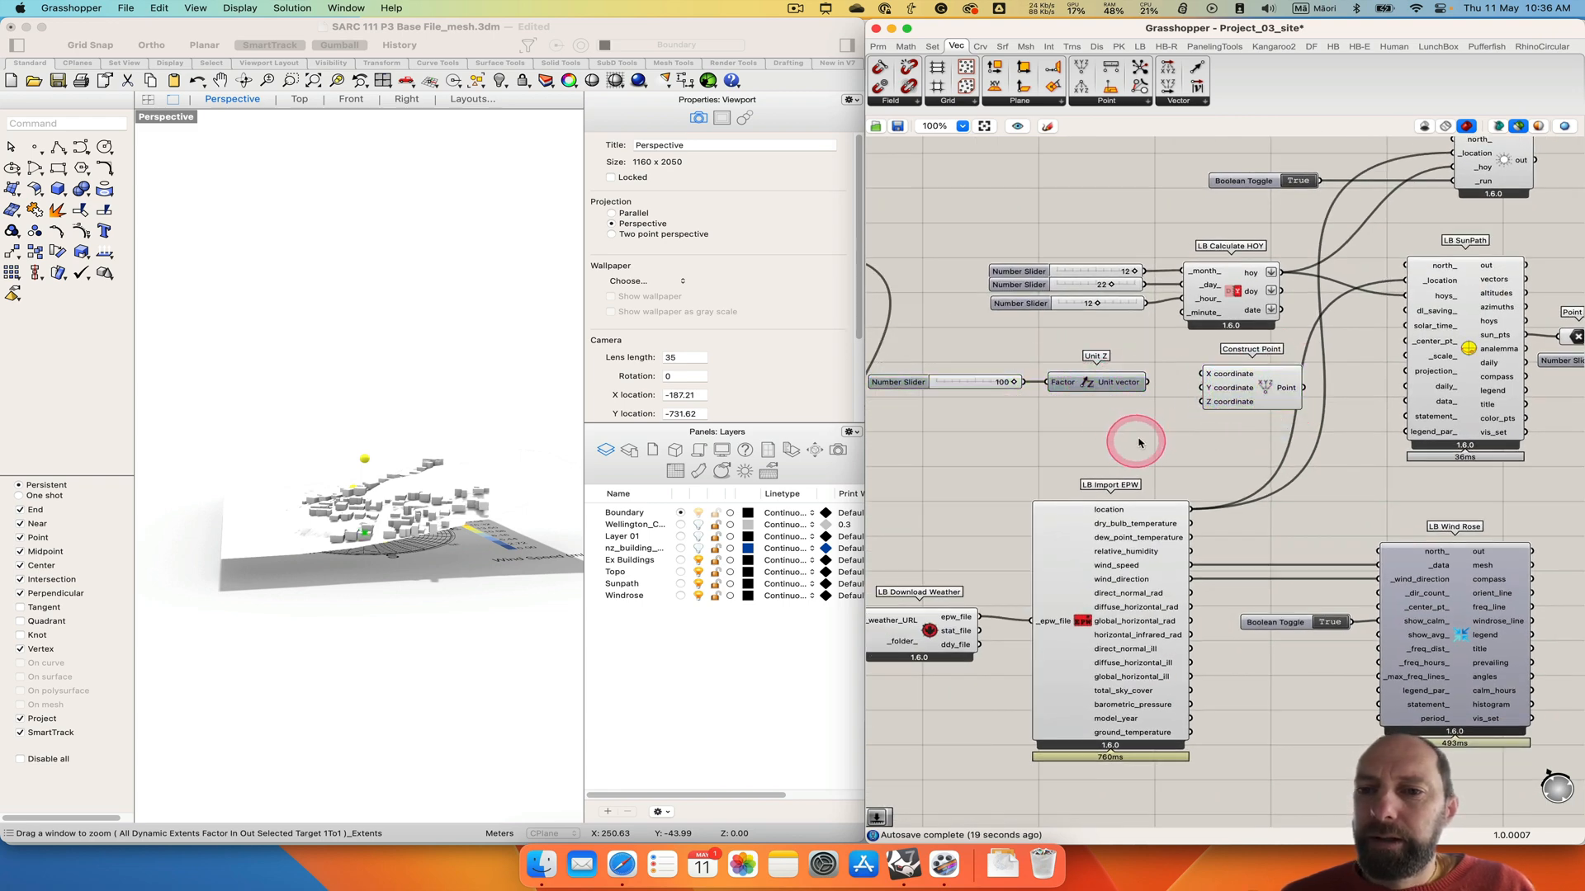
Delete Unit Z, wire its slider into Construct Point's Z coordinate, and connect the Point output to LB SunPath's center point input.
click(1103, 388)
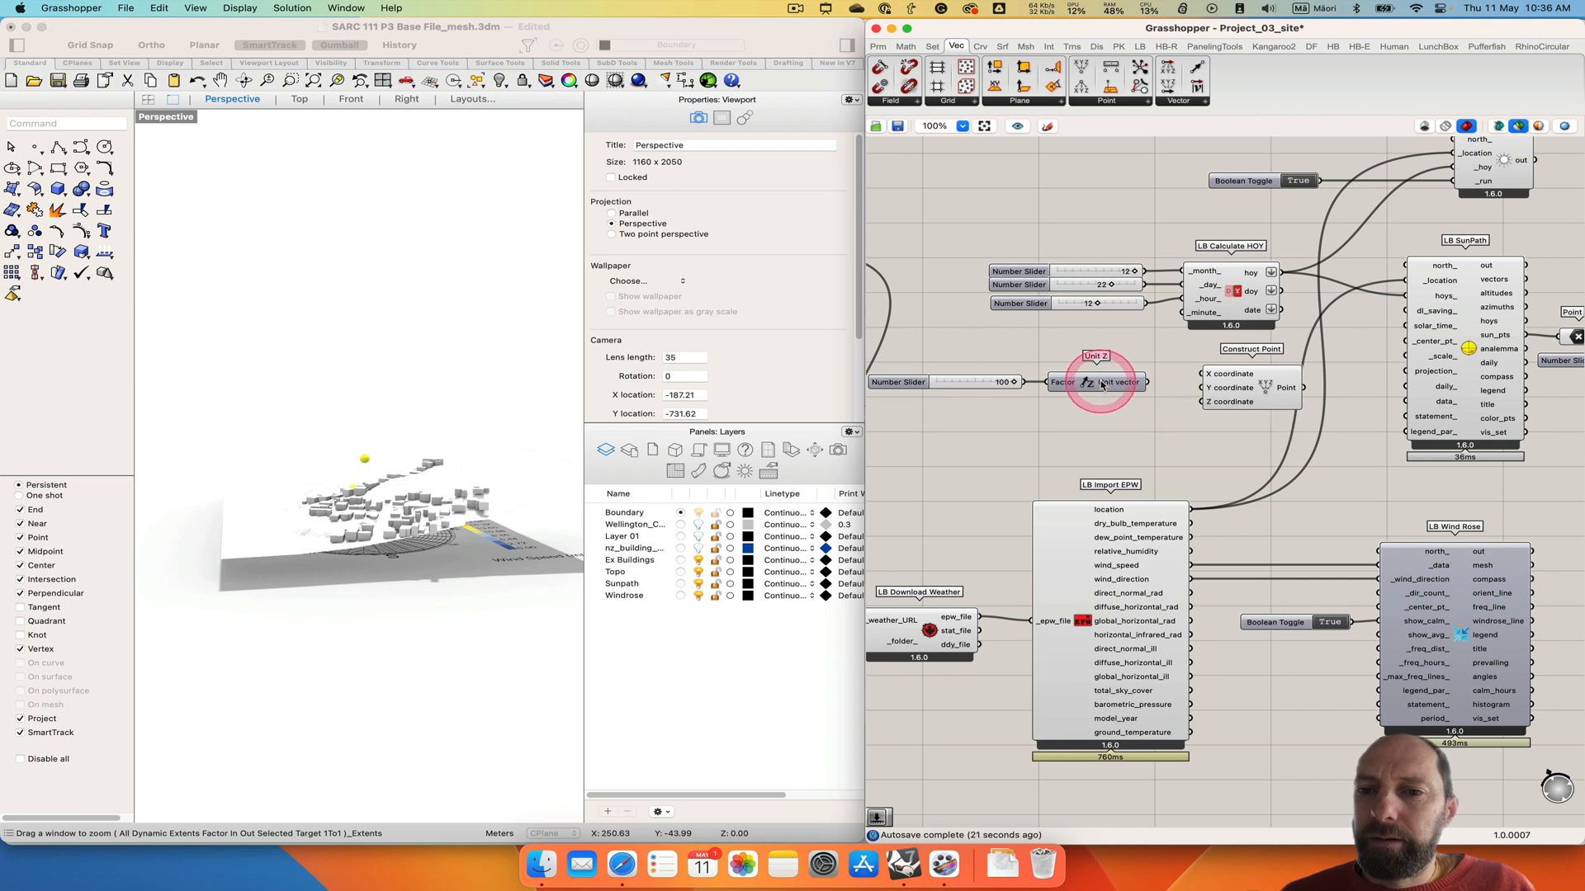
key(BackSpace)
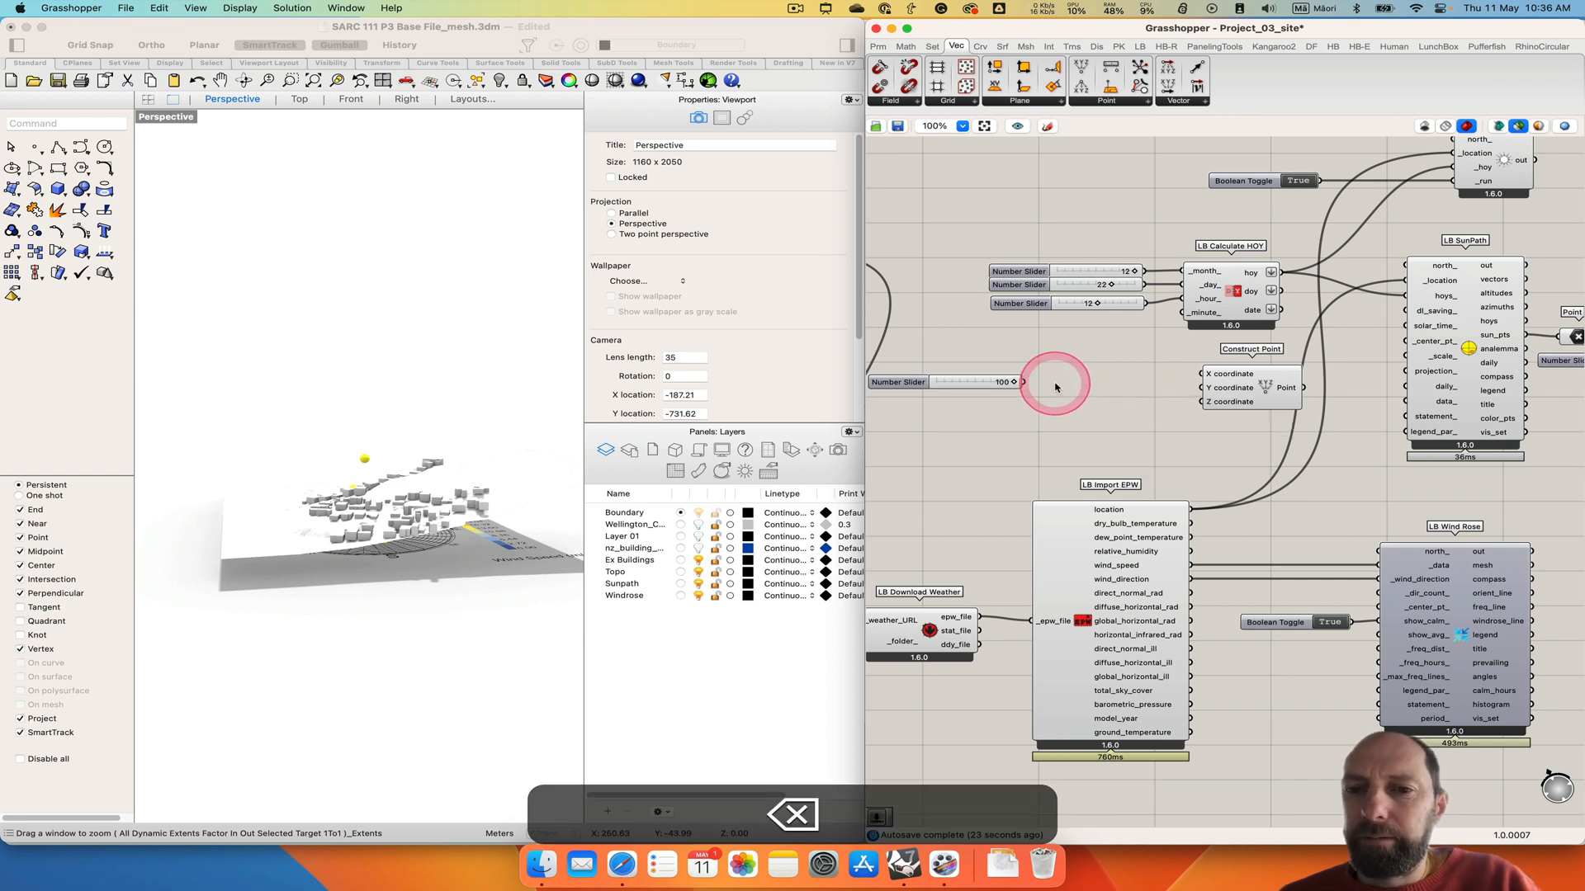
drag(1024, 382, 1204, 401)
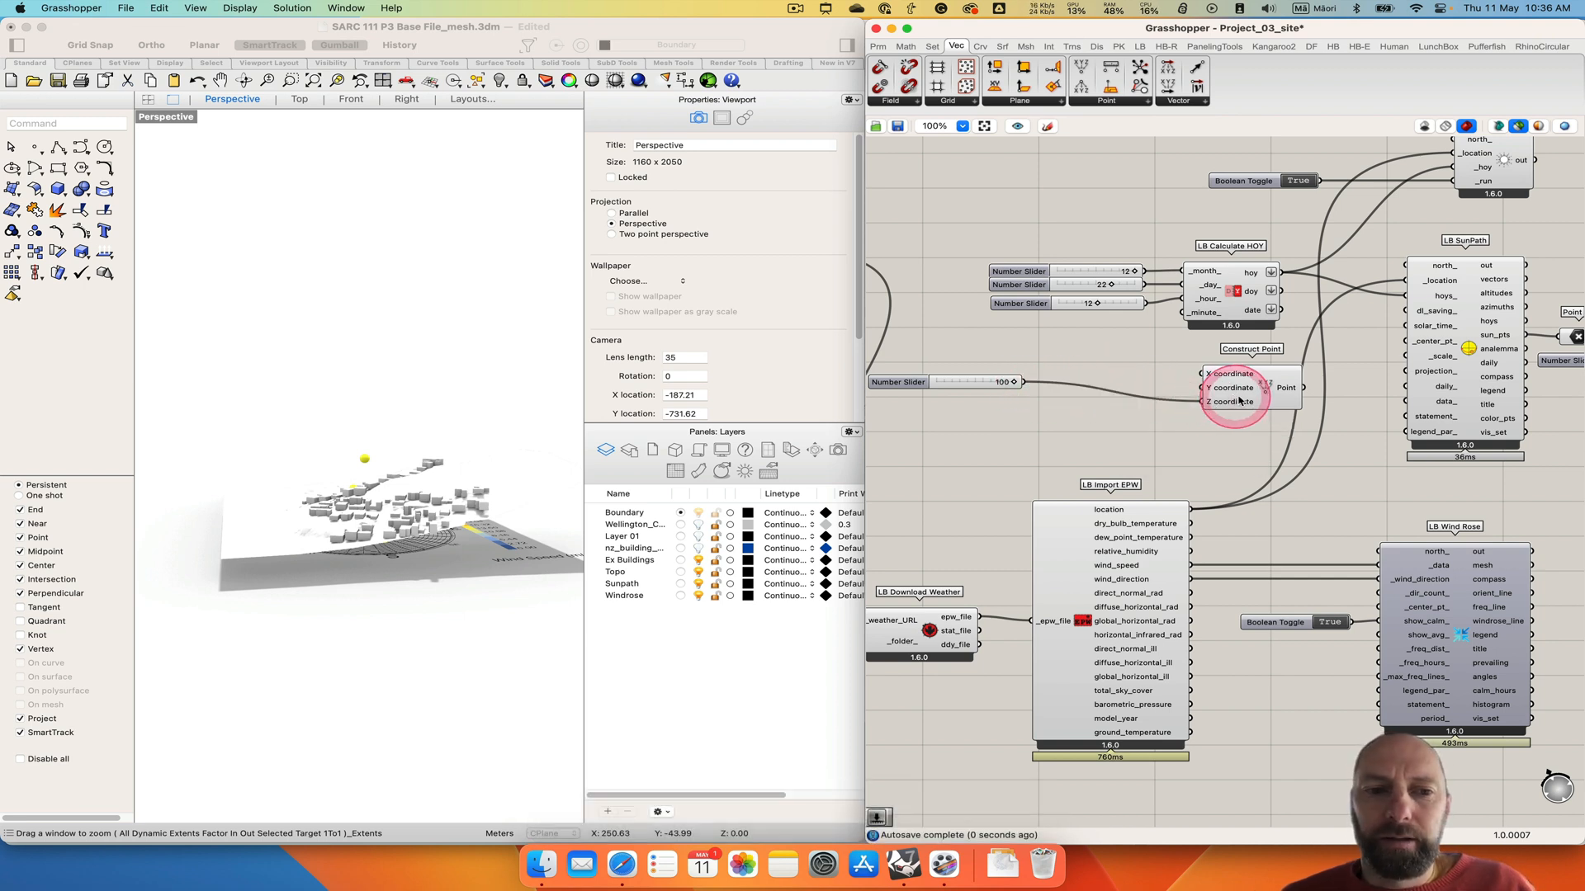
drag(1302, 390, 1396, 348)
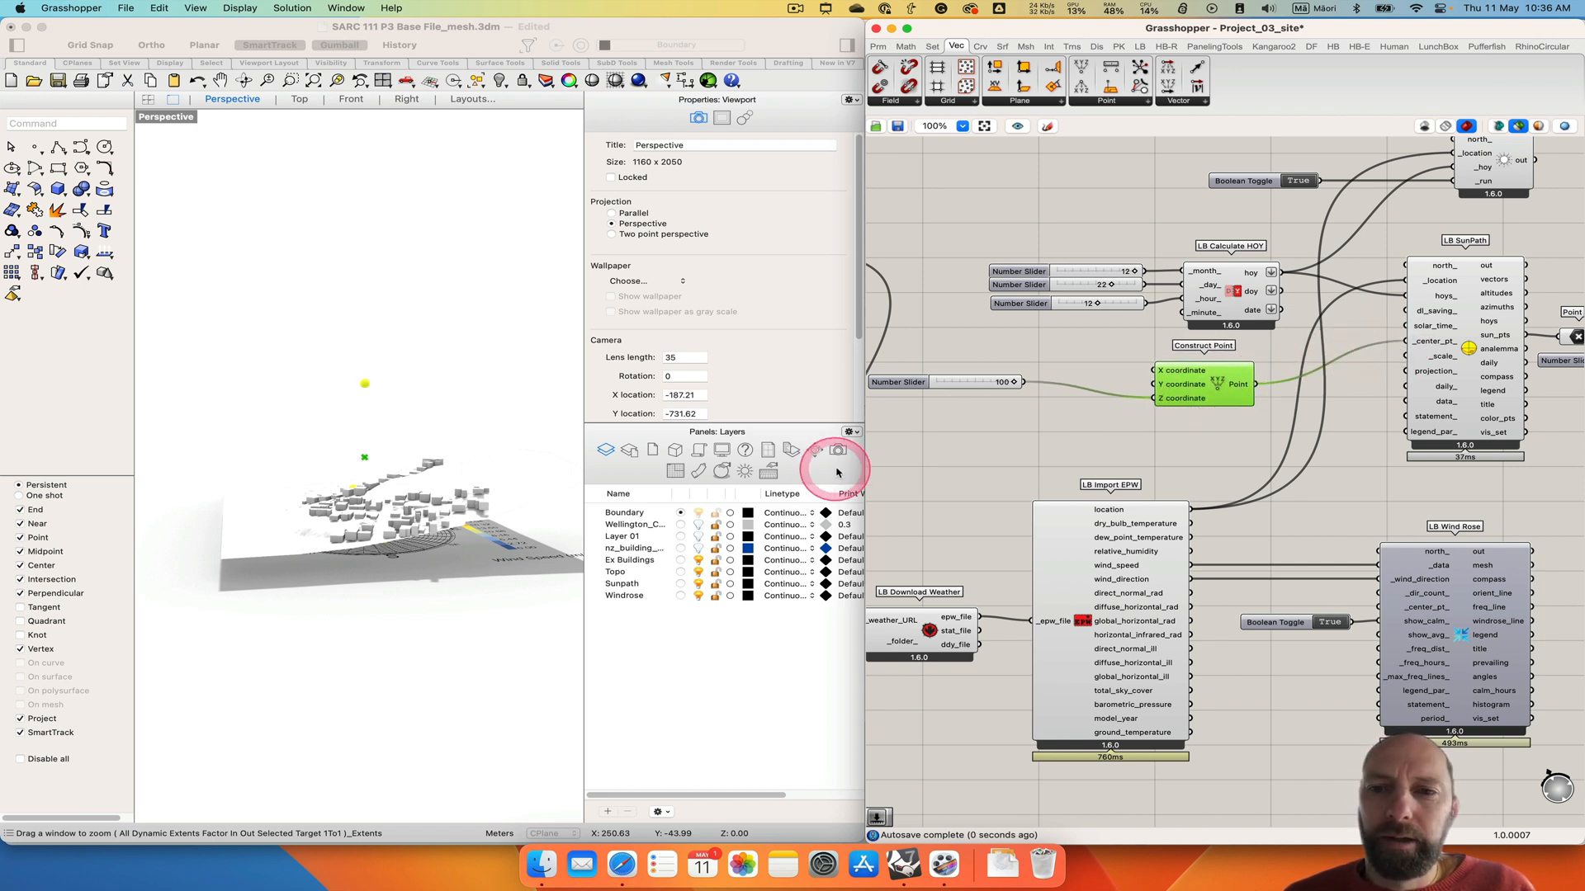
Highlight the LB SunPath dome and set the Construct Point height slider to 66, checking the dome against the terrain.
click(1472, 372)
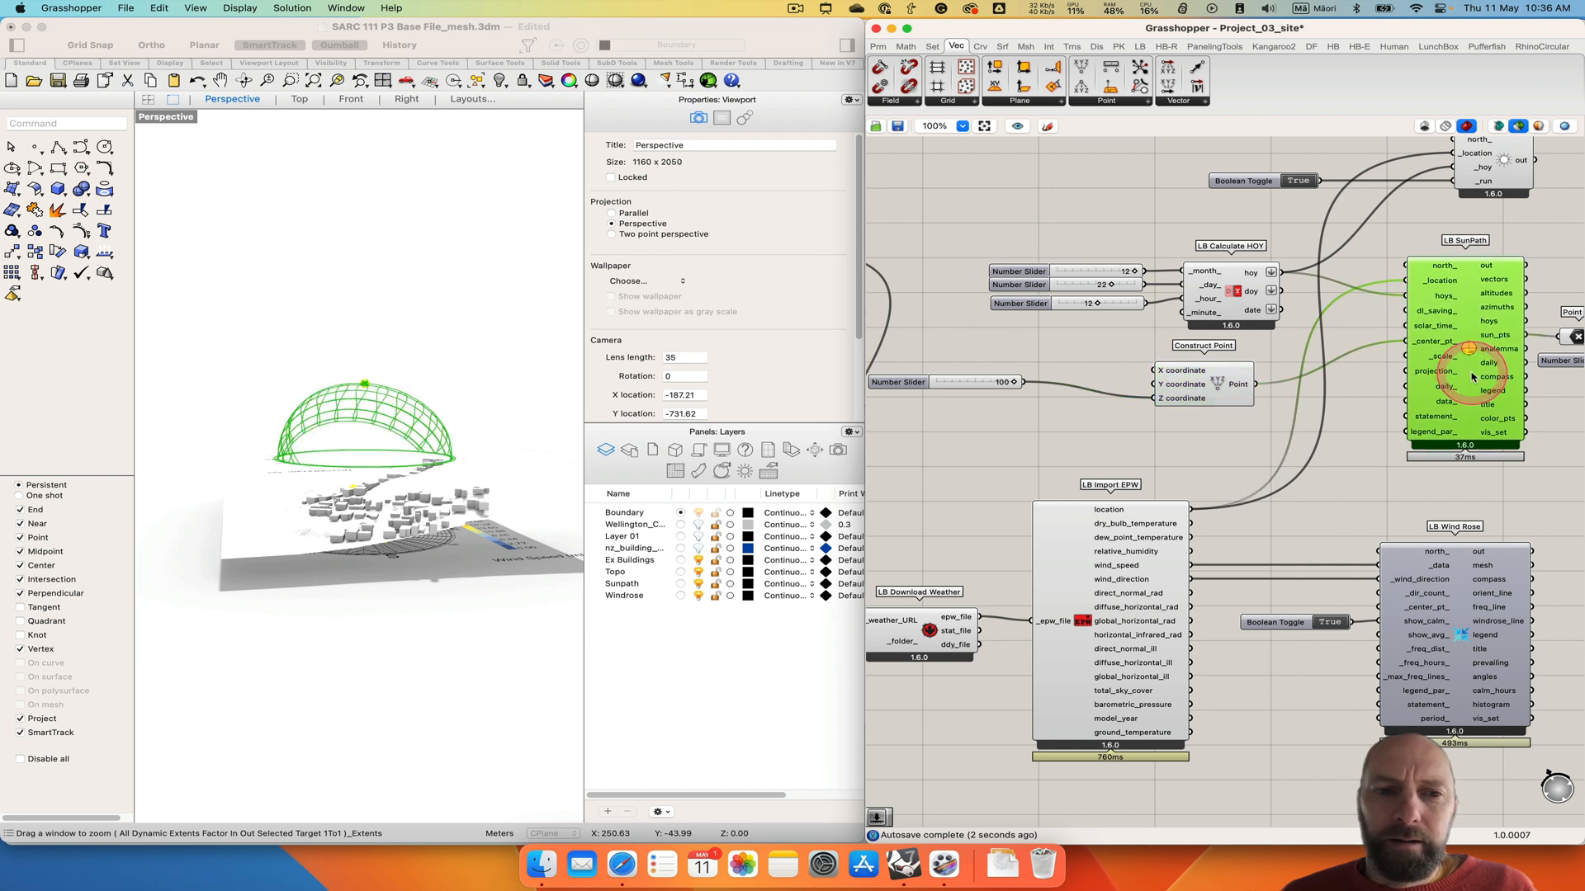
right_drag(424, 512, 346, 510)
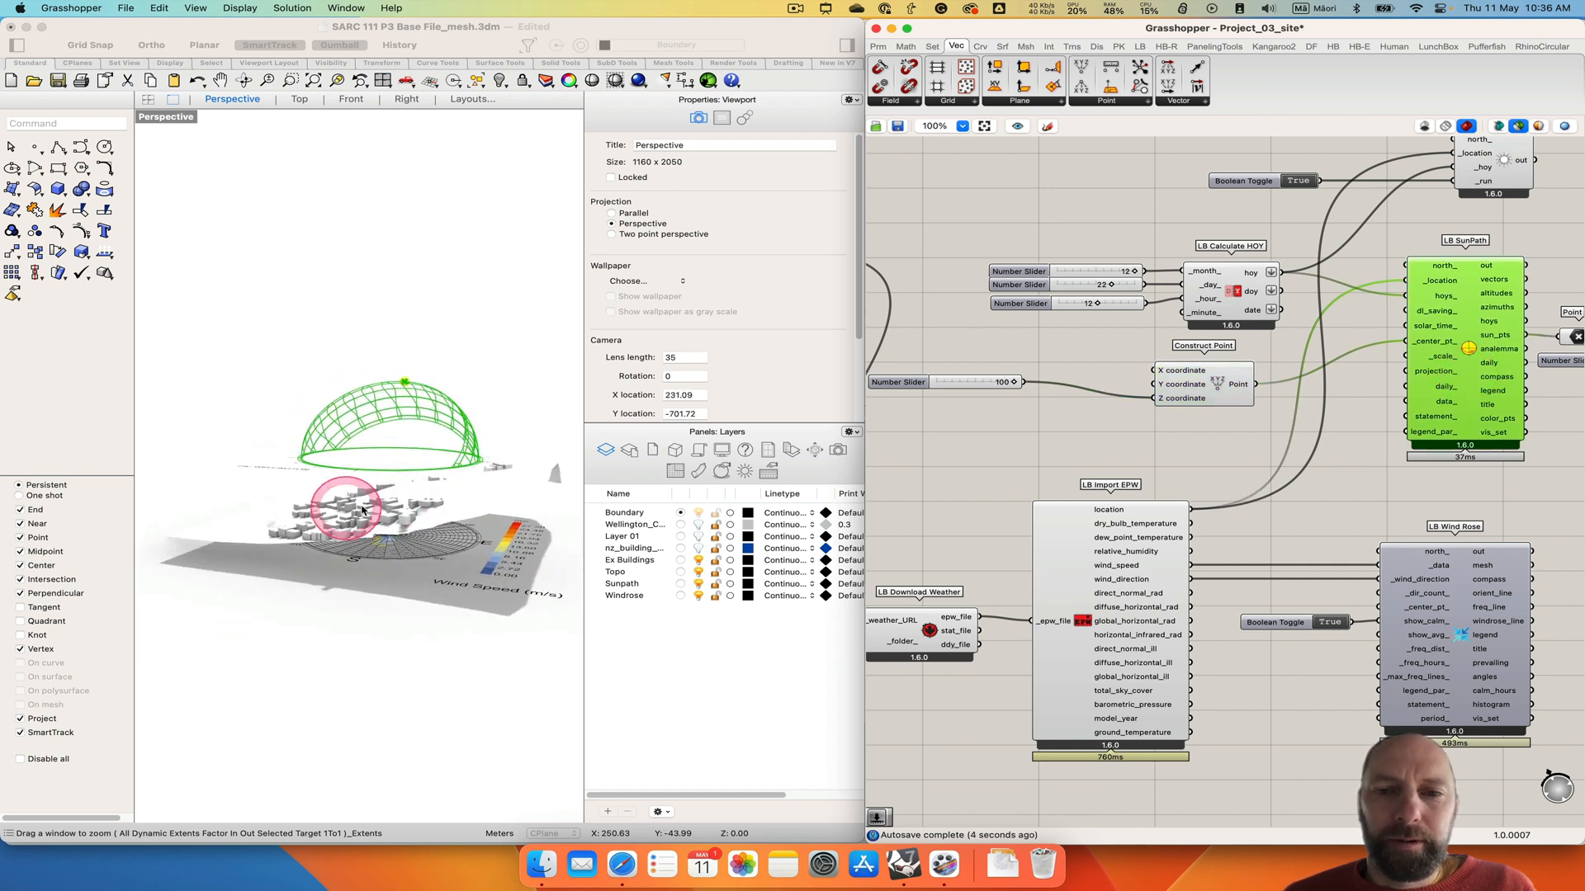
drag(1013, 386, 985, 386)
right_drag(435, 556, 490, 586)
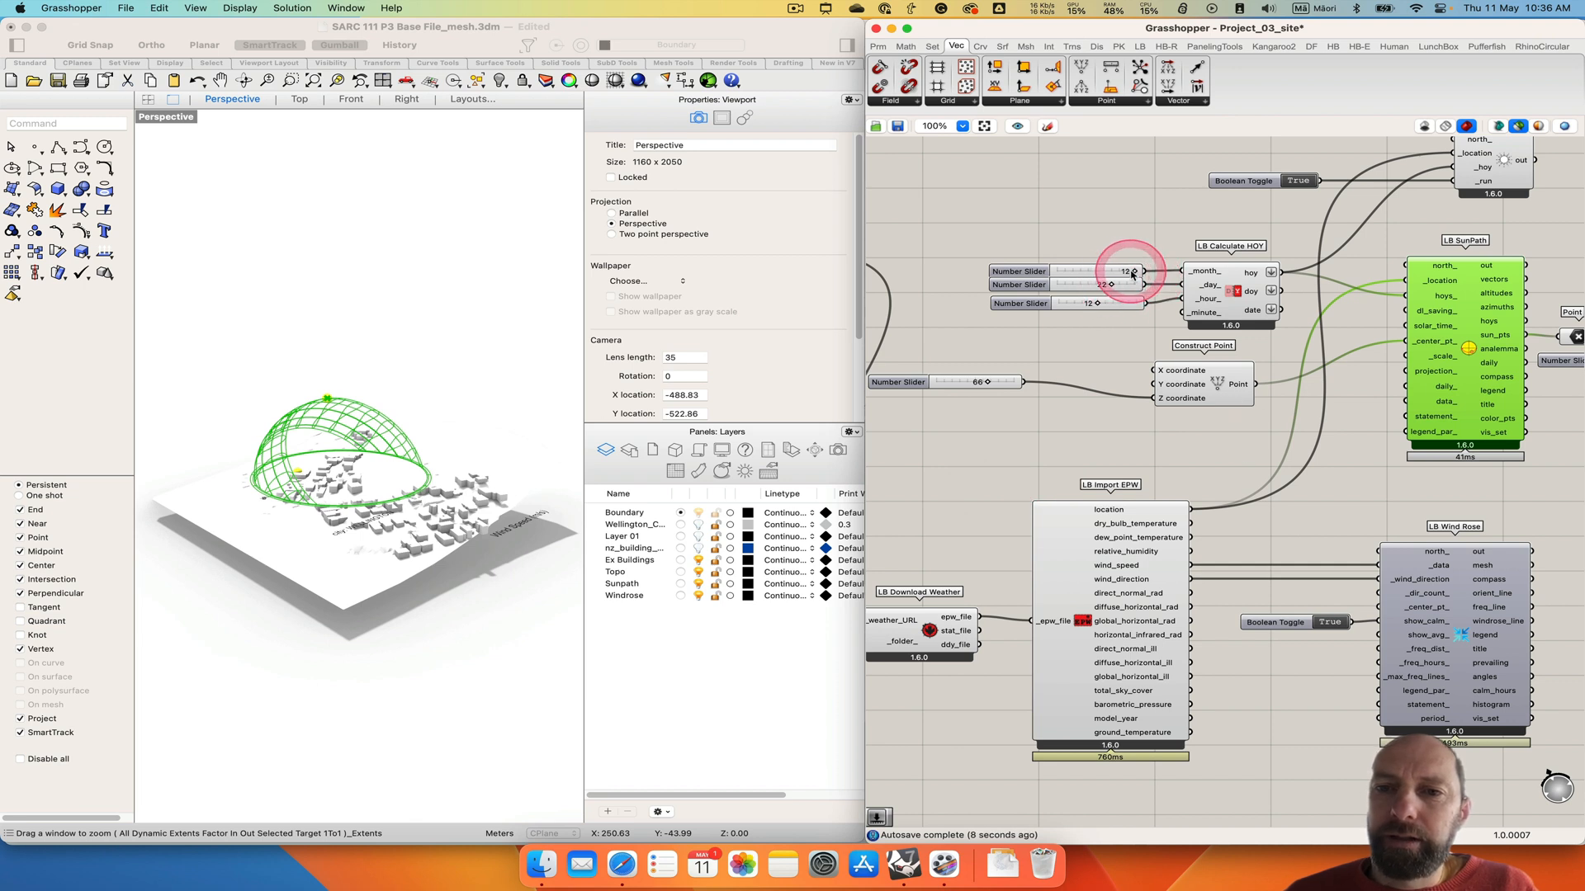
Set the LB Calculate HOY month slider to 8 and the day slider to 21, and examine the shadows among the buildings.
mouse_move(1136, 276)
mouse_down()
mouse_move(1096, 275)
mouse_move(1112, 275)
mouse_up()
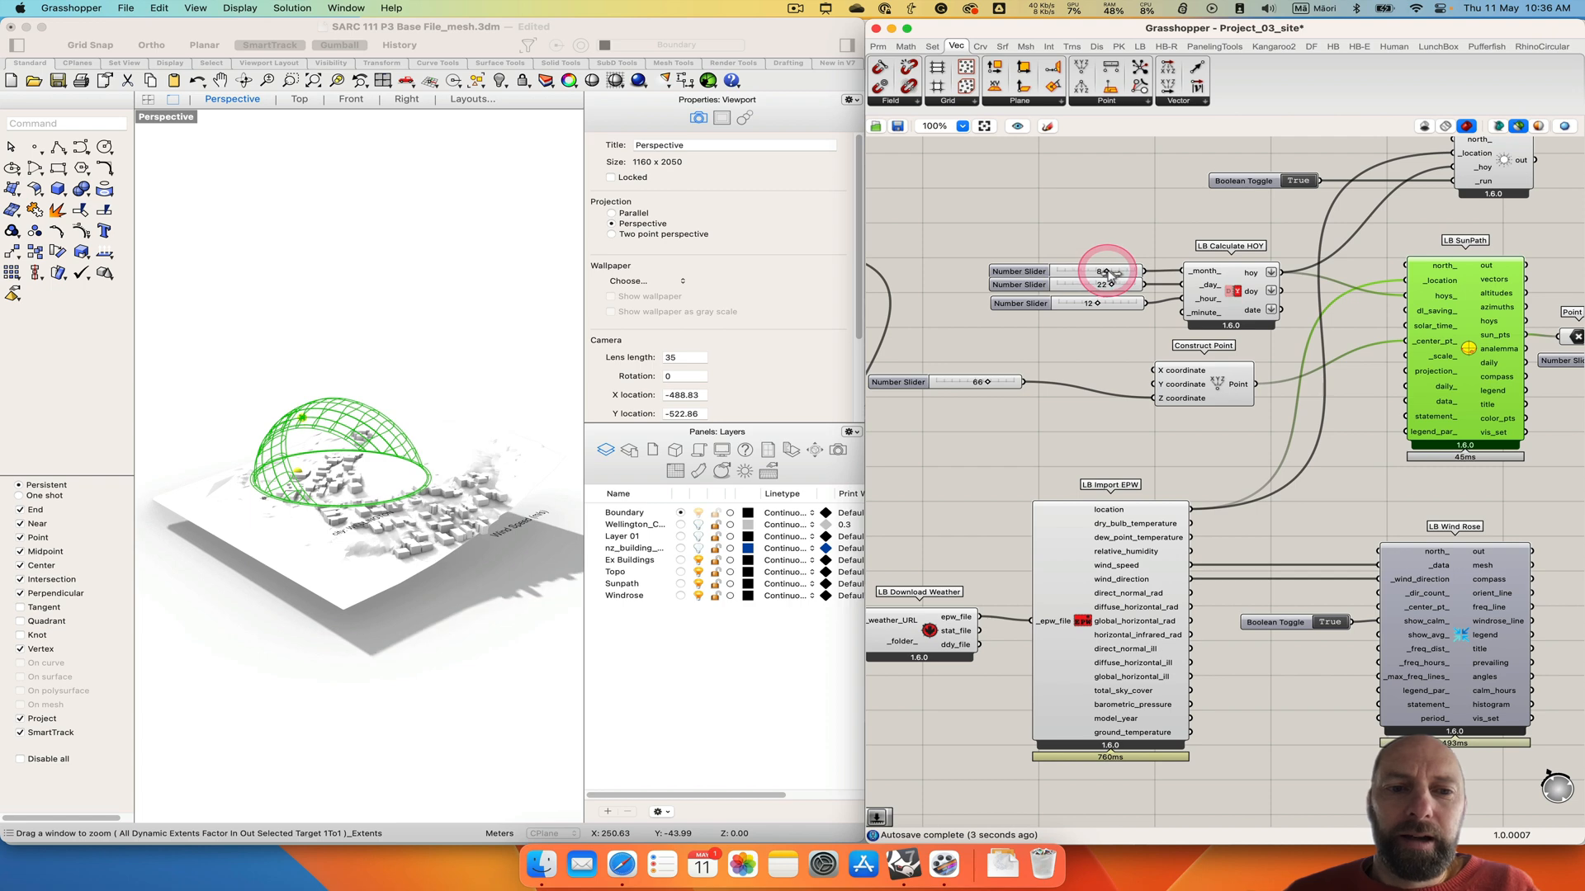
scroll(345, 525, up, 10)
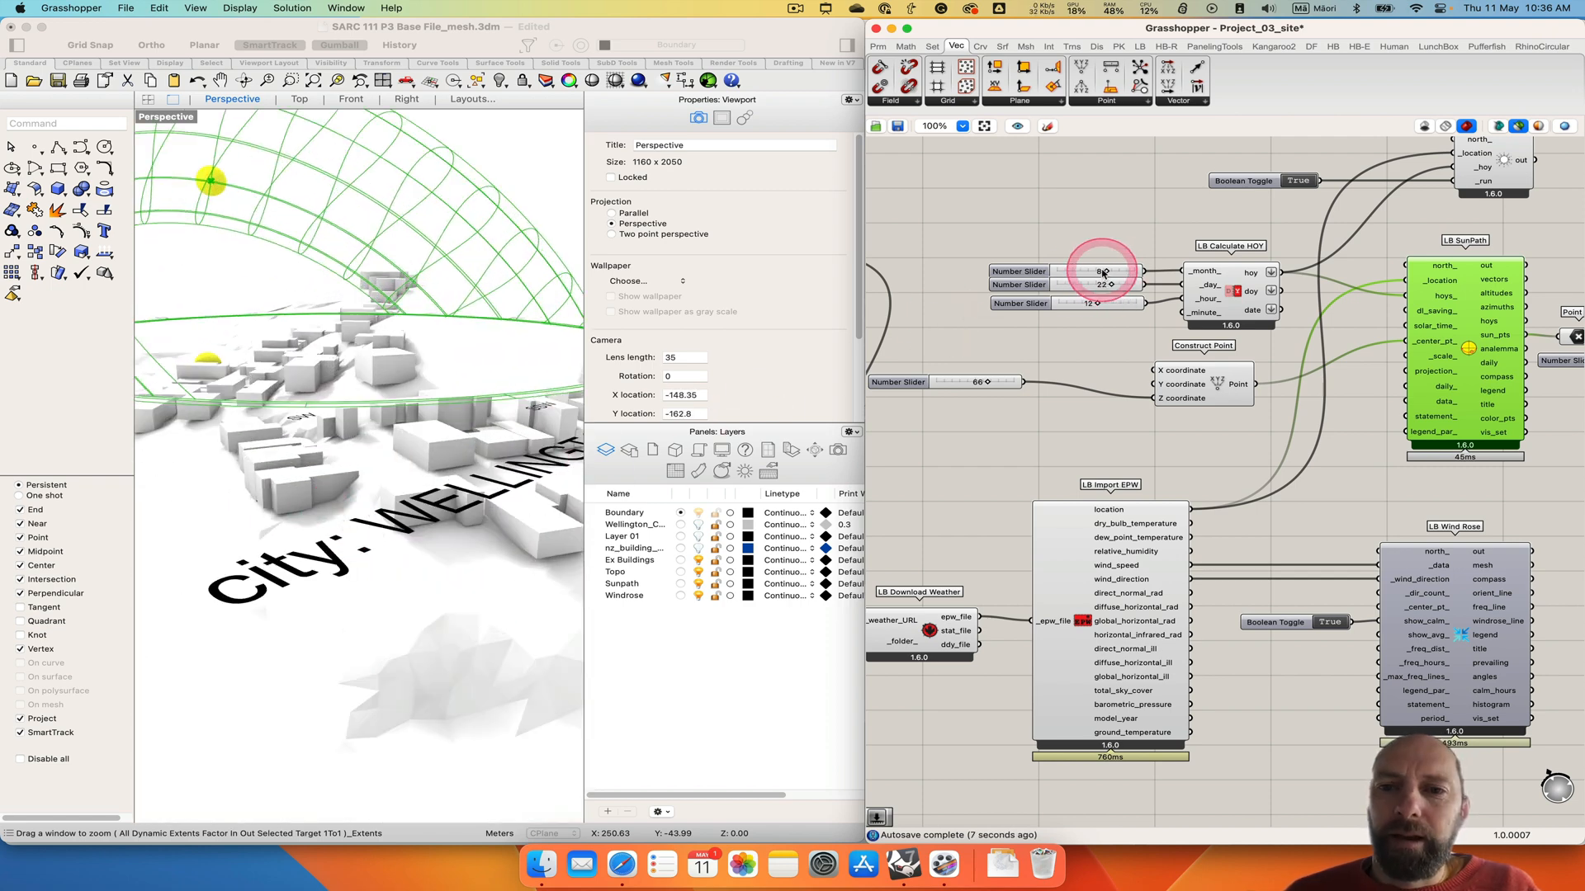
drag(1103, 273, 1094, 275)
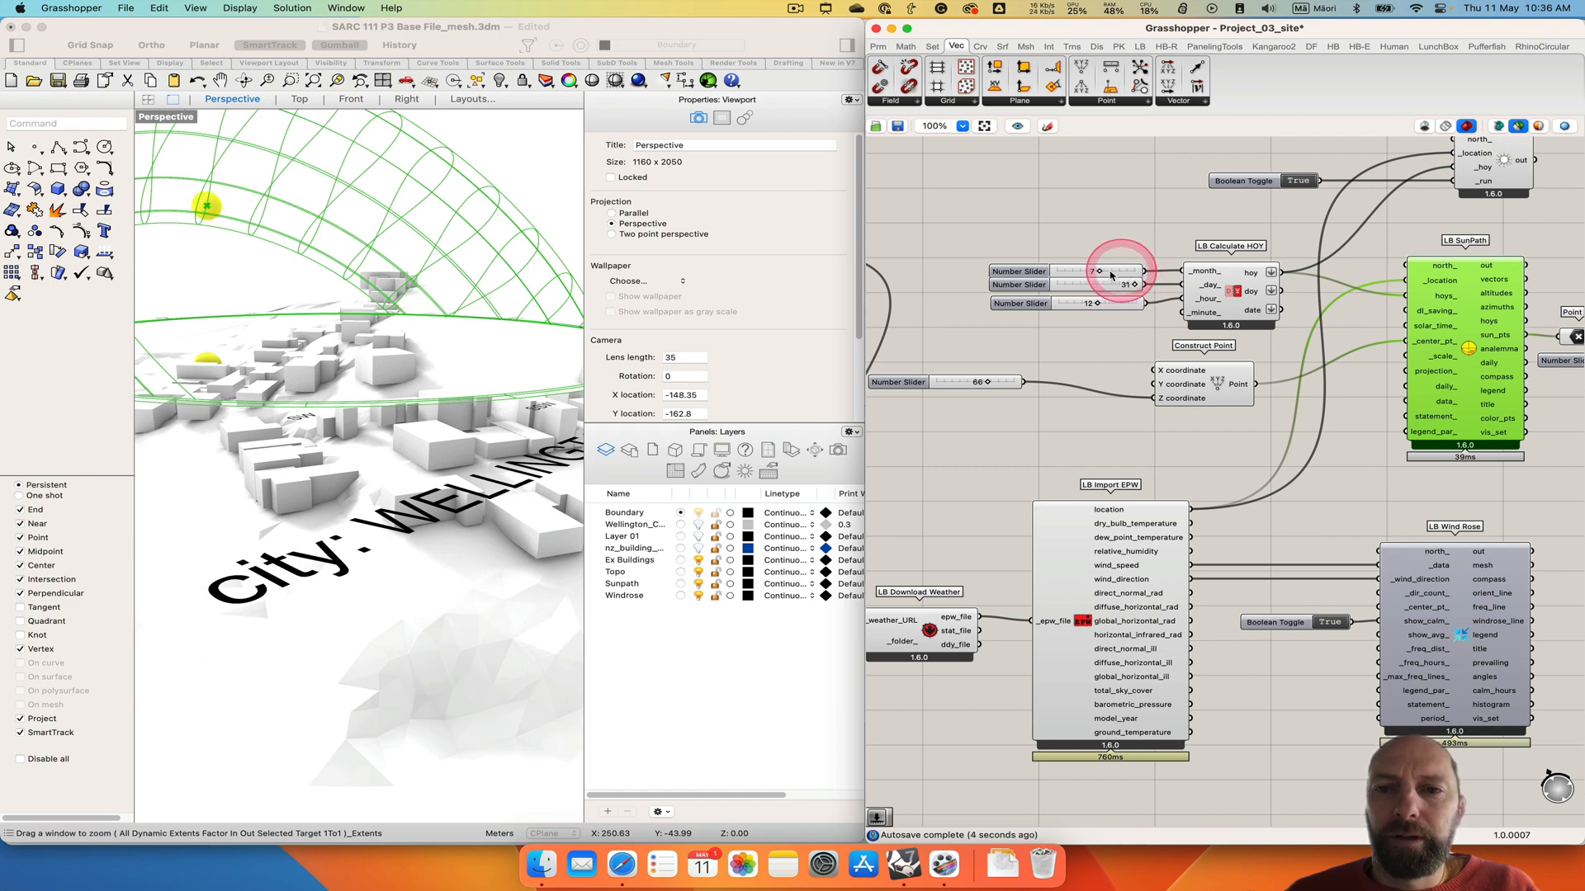
drag(1100, 274, 1105, 274)
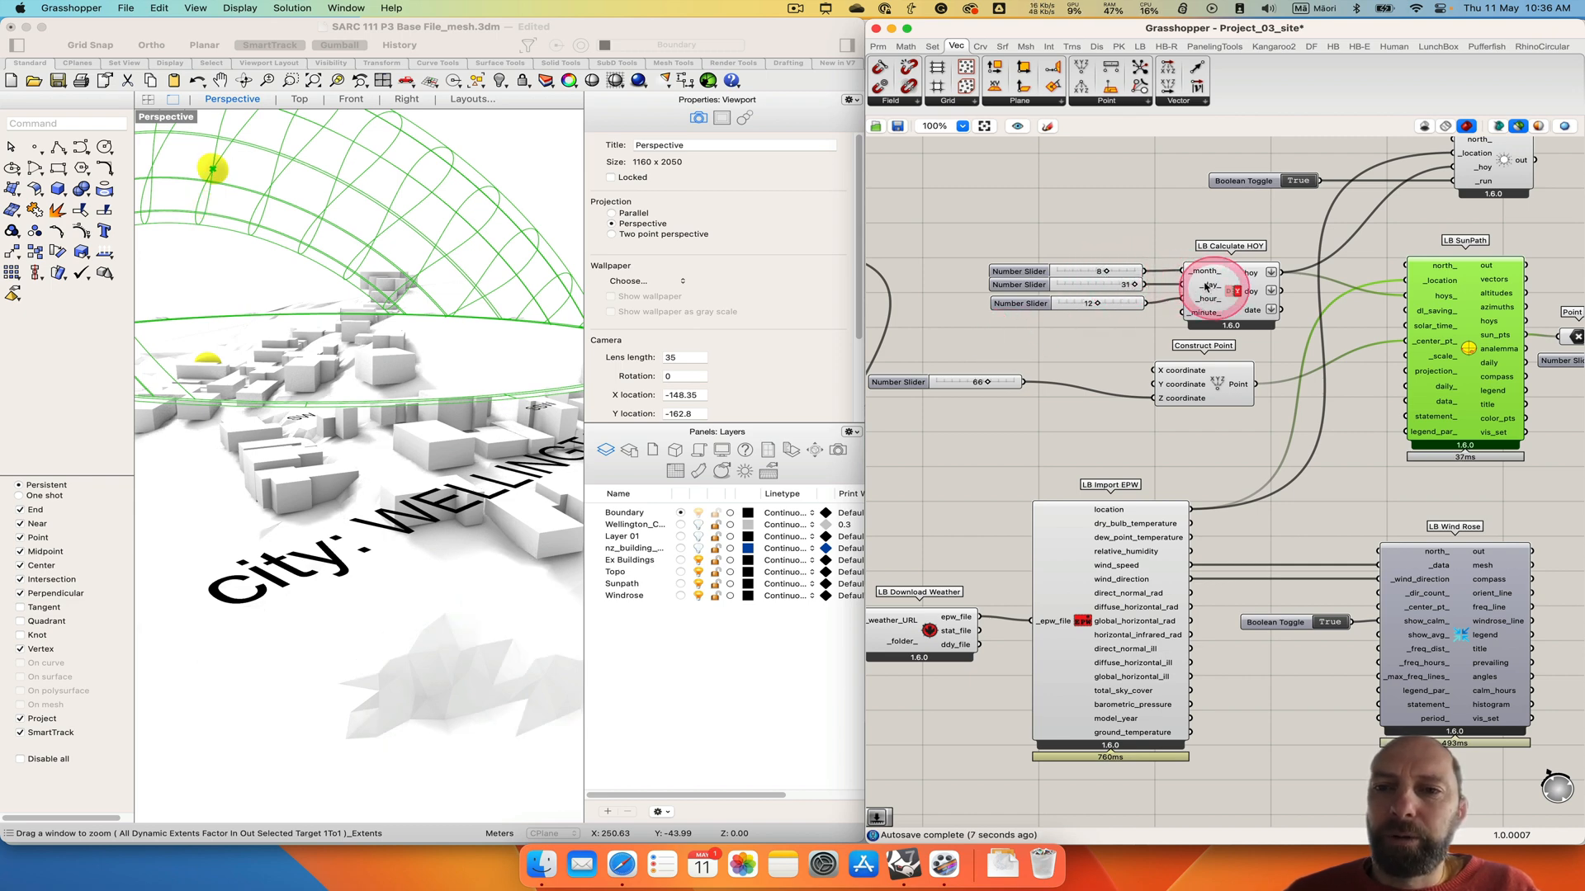
drag(1136, 287, 1124, 288)
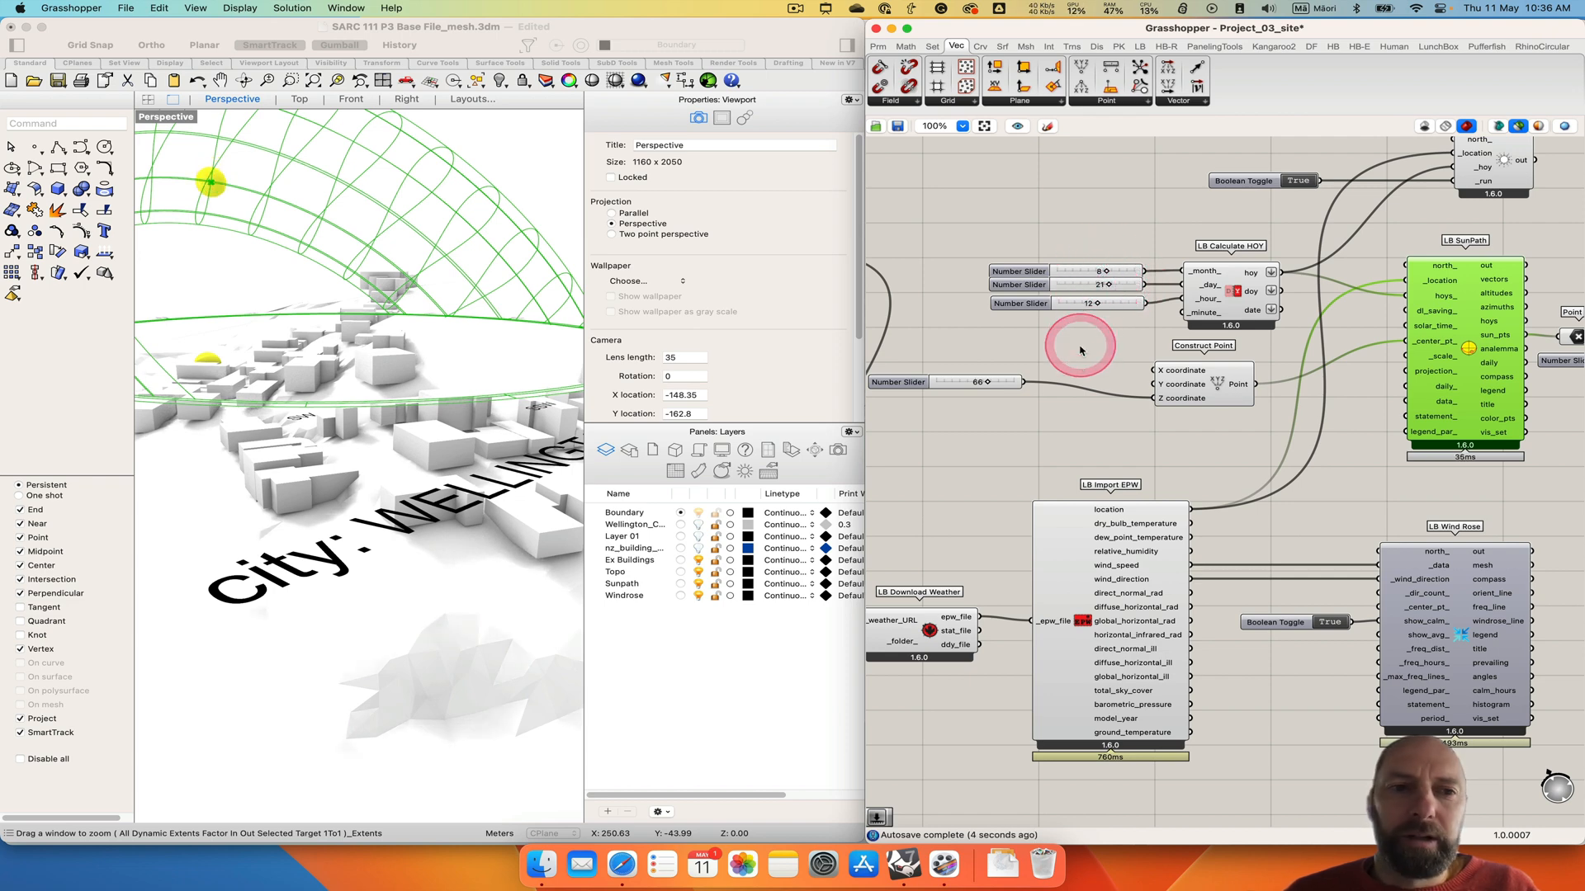
scroll(372, 499, up, 5)
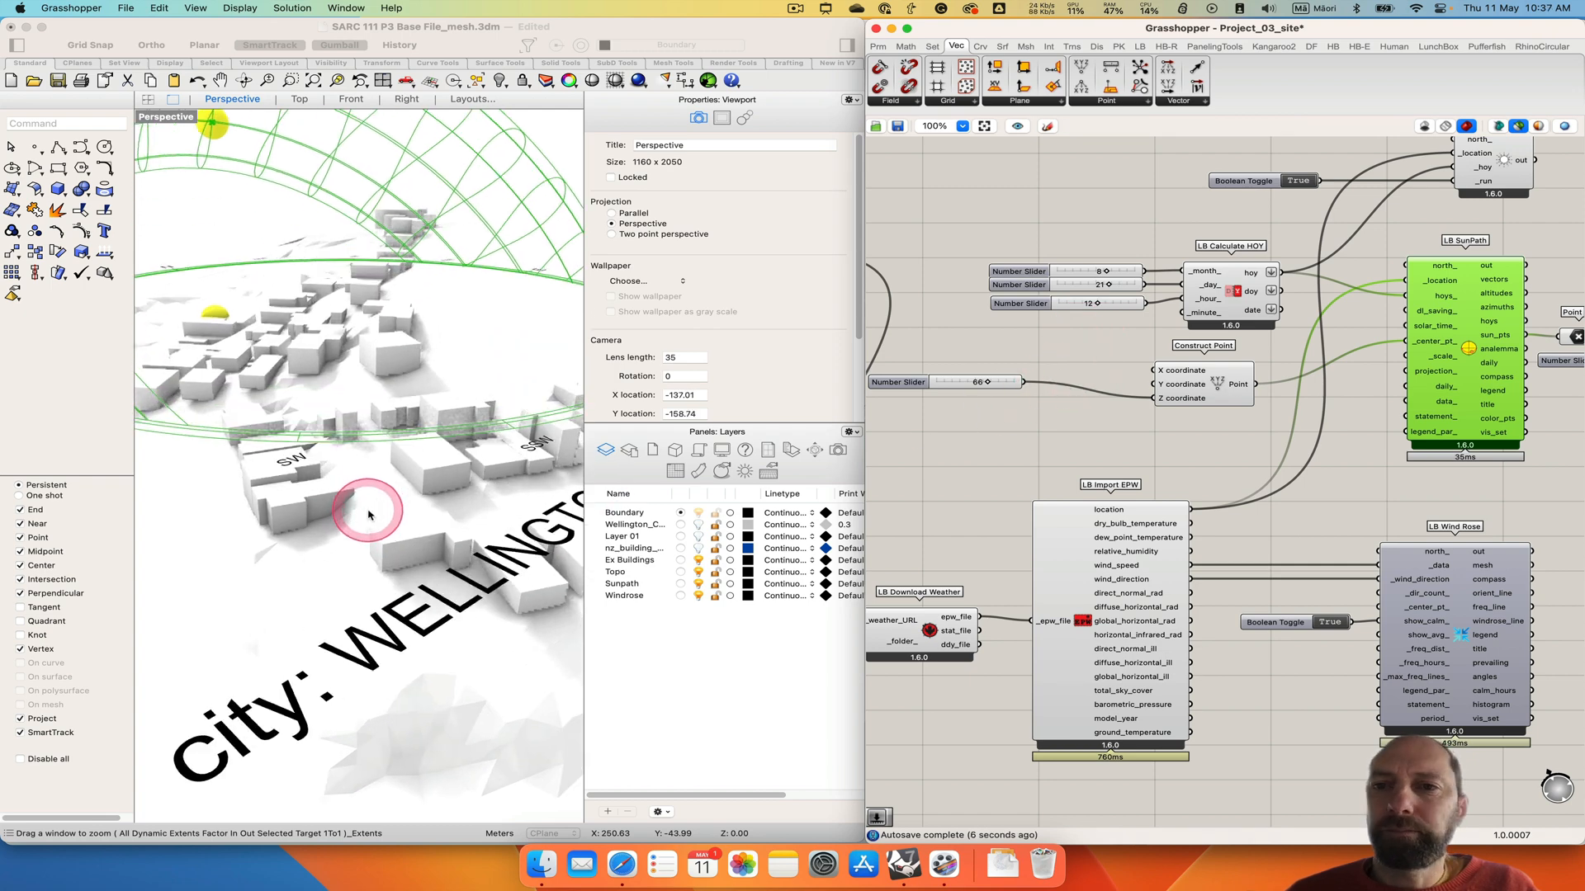
scroll(1073, 436, down, 3)
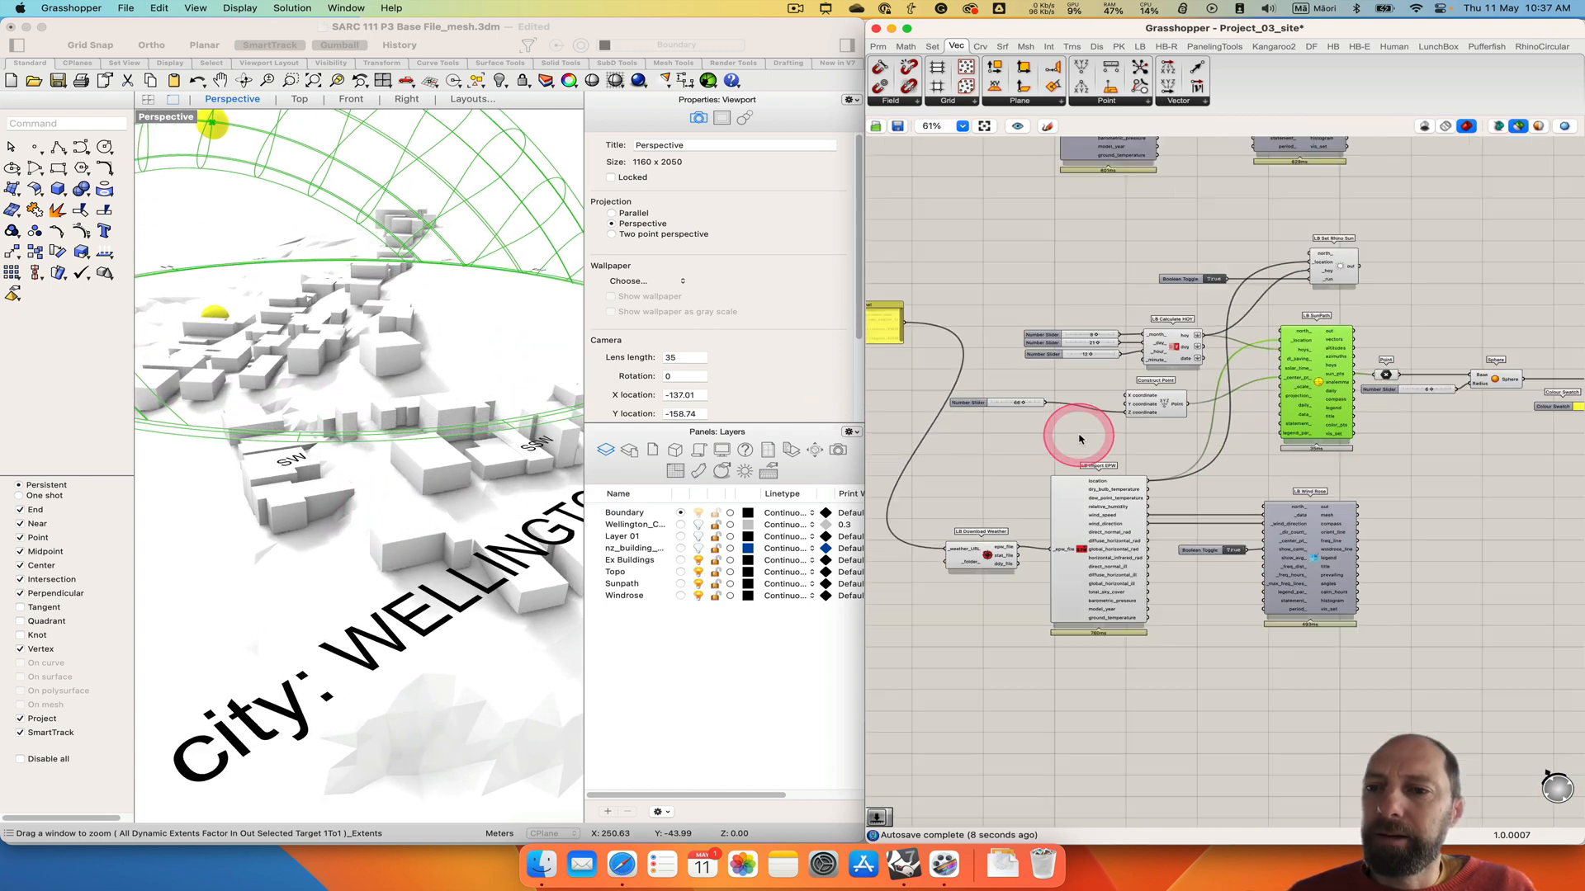